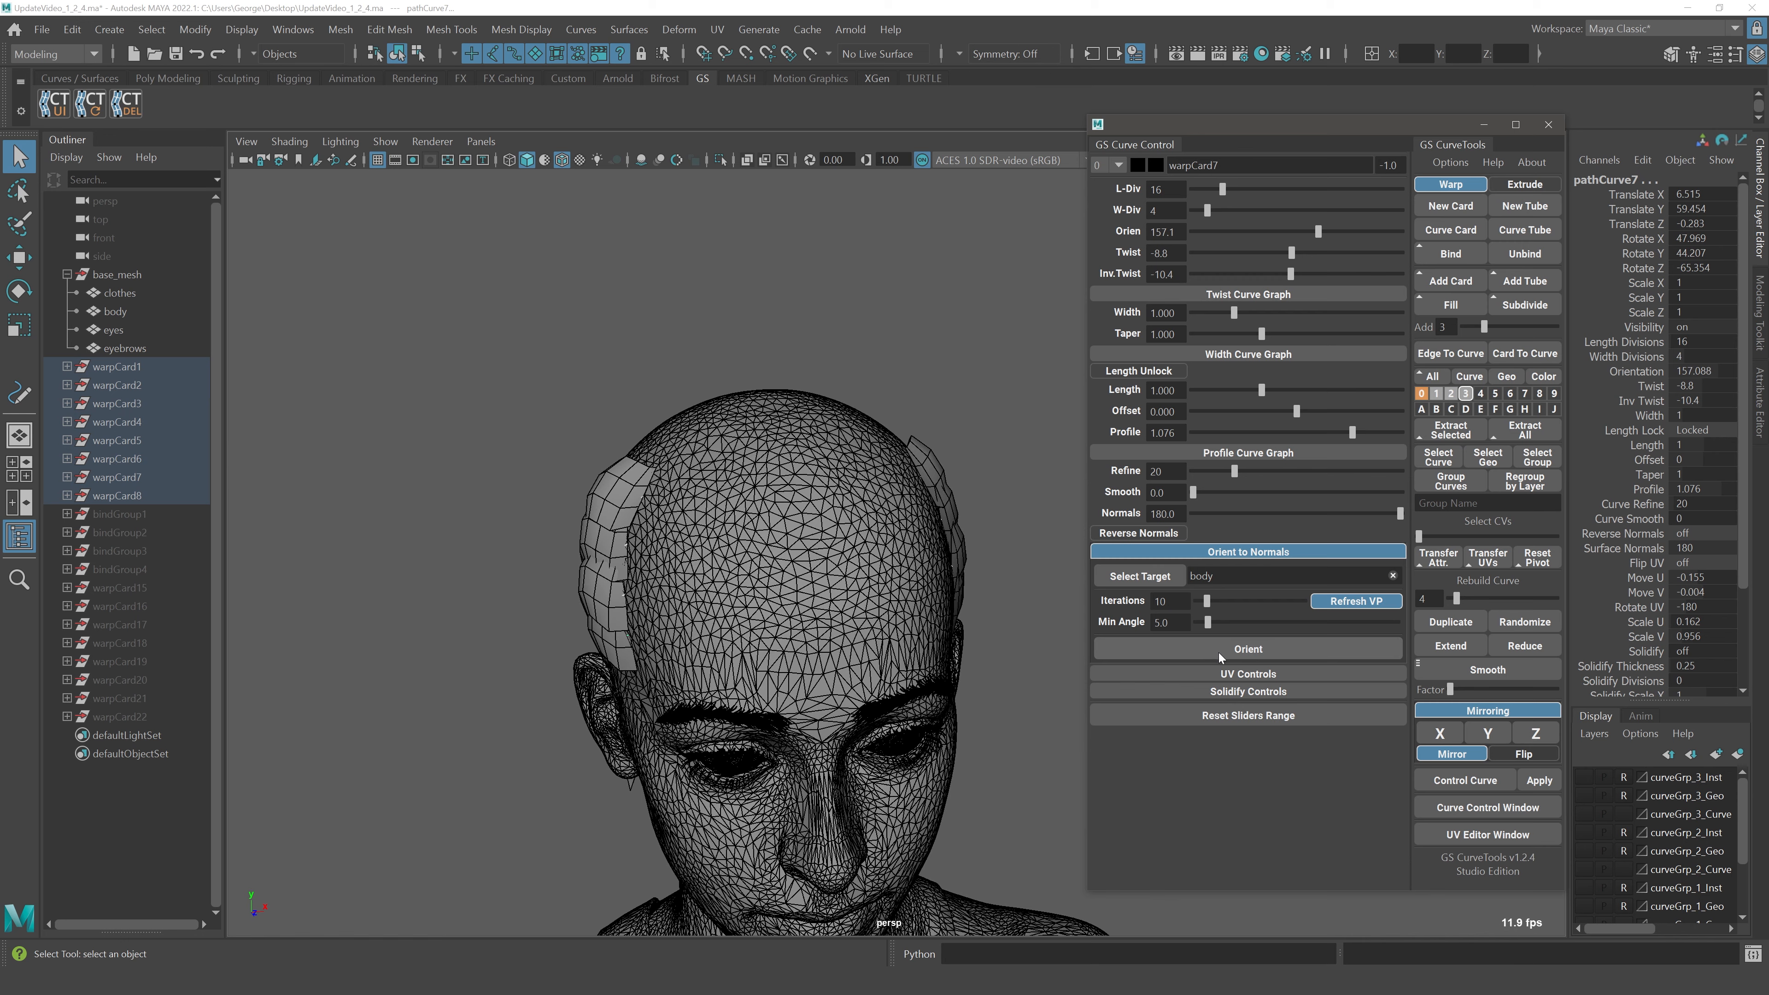
# Orient warpCard1 through warpCard8 to the body mesh's surface normals with viewport refresh enabled, and check both sides of the head
pyautogui.click(1218, 653)
pyautogui.moveTo(1267, 606); pyautogui.dragTo(1214, 606)
pyautogui.click(1224, 648)
pyautogui.moveTo(1208, 601); pyautogui.dragTo(1205, 601)
pyautogui.keyDown('alt'); pyautogui.moveTo(1034, 576); pyautogui.dragTo(784, 537); pyautogui.keyUp('alt')
pyautogui.keyDown('alt'); pyautogui.moveTo(906, 537); pyautogui.dragTo(953, 577); pyautogui.keyUp('alt')
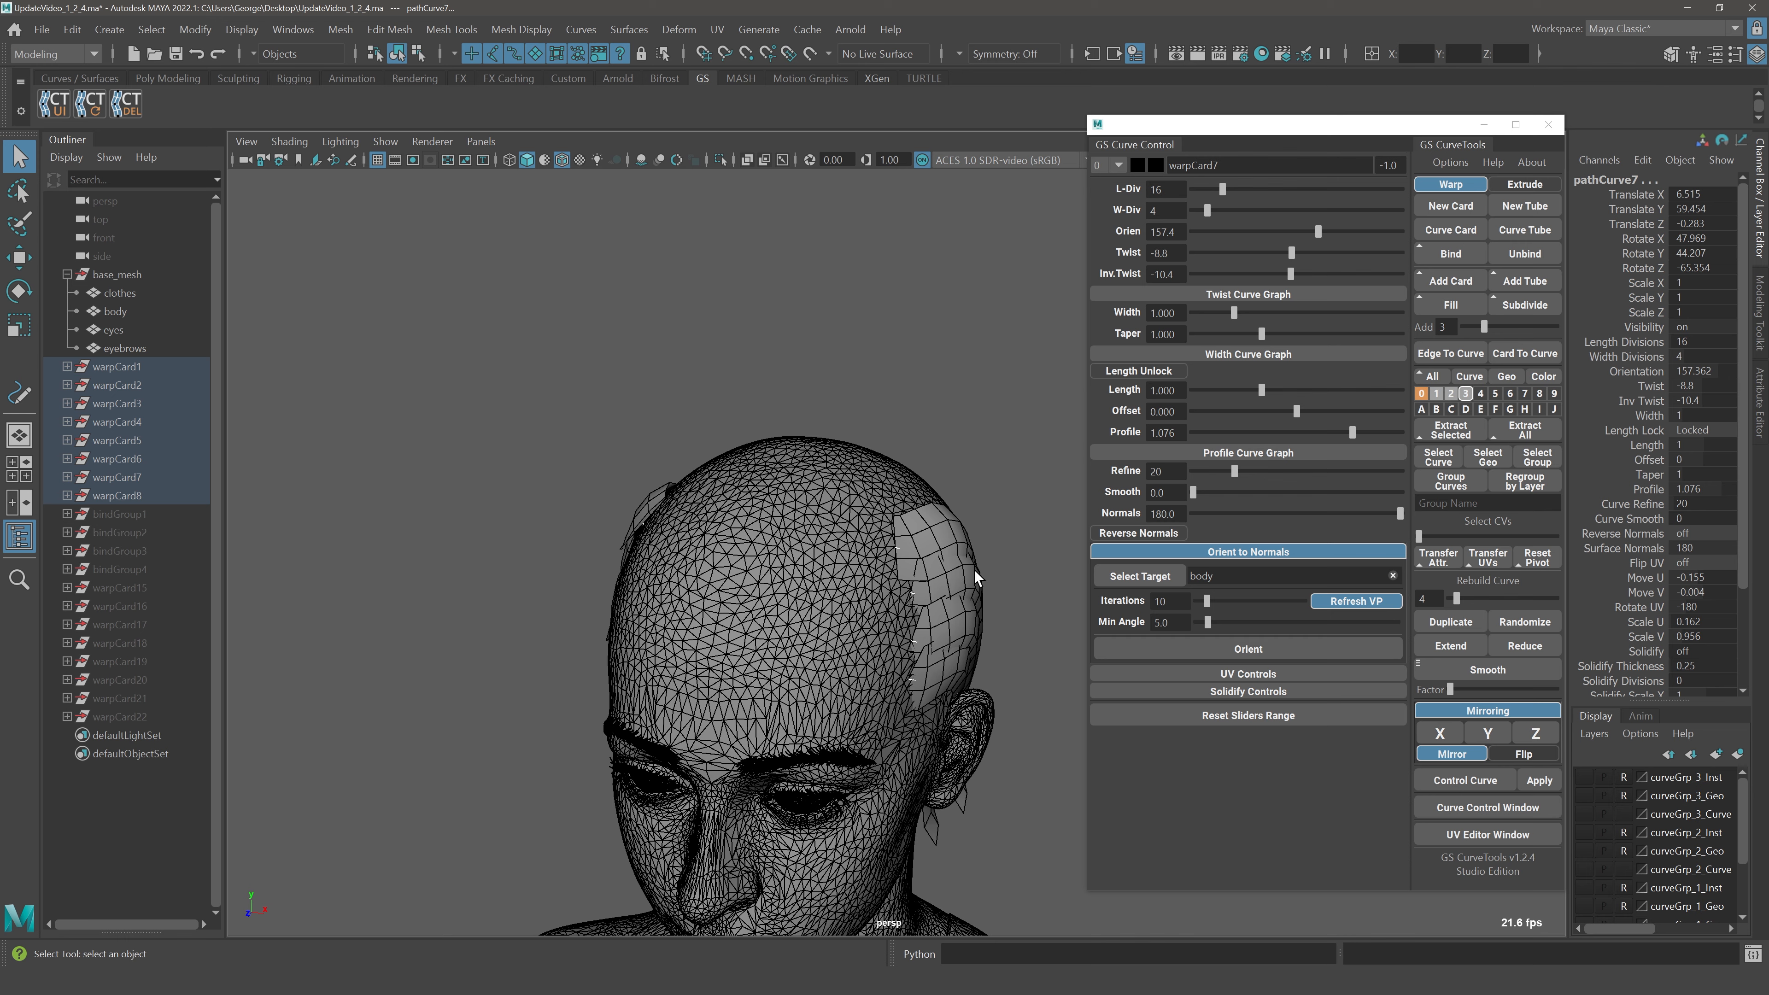
pyautogui.moveTo(1205, 604); pyautogui.dragTo(1223, 604)
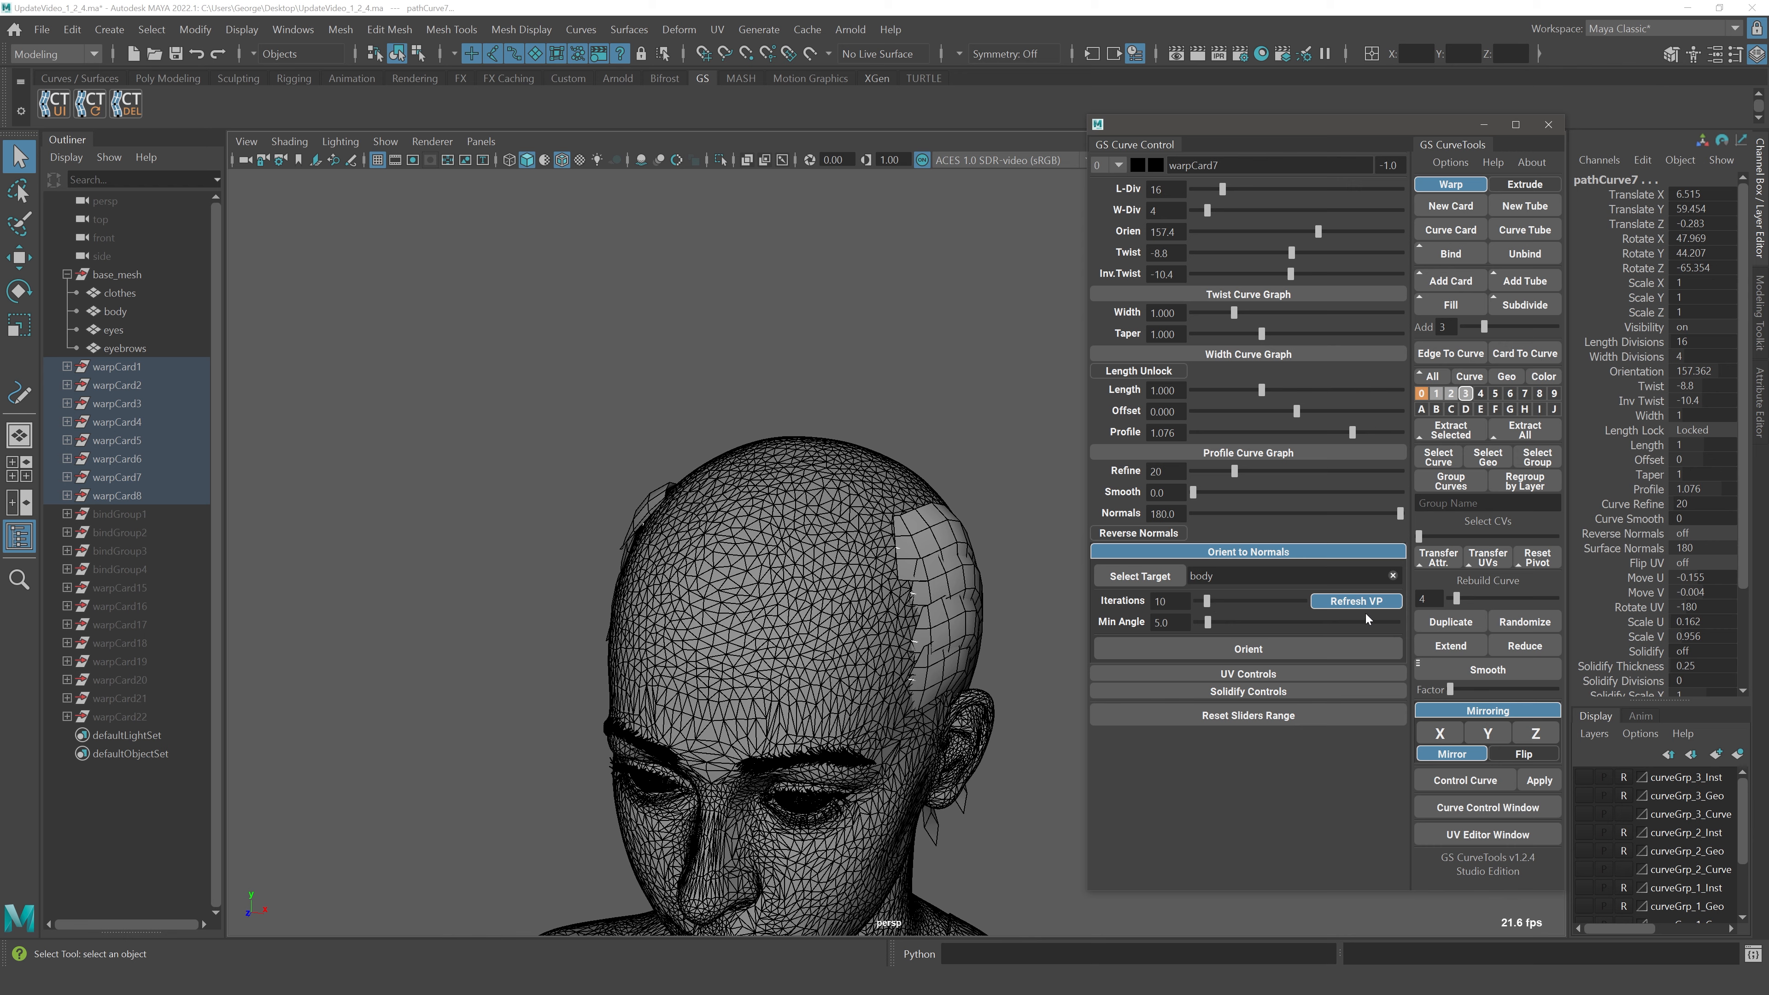
pyautogui.scroll(2, 974, 590)
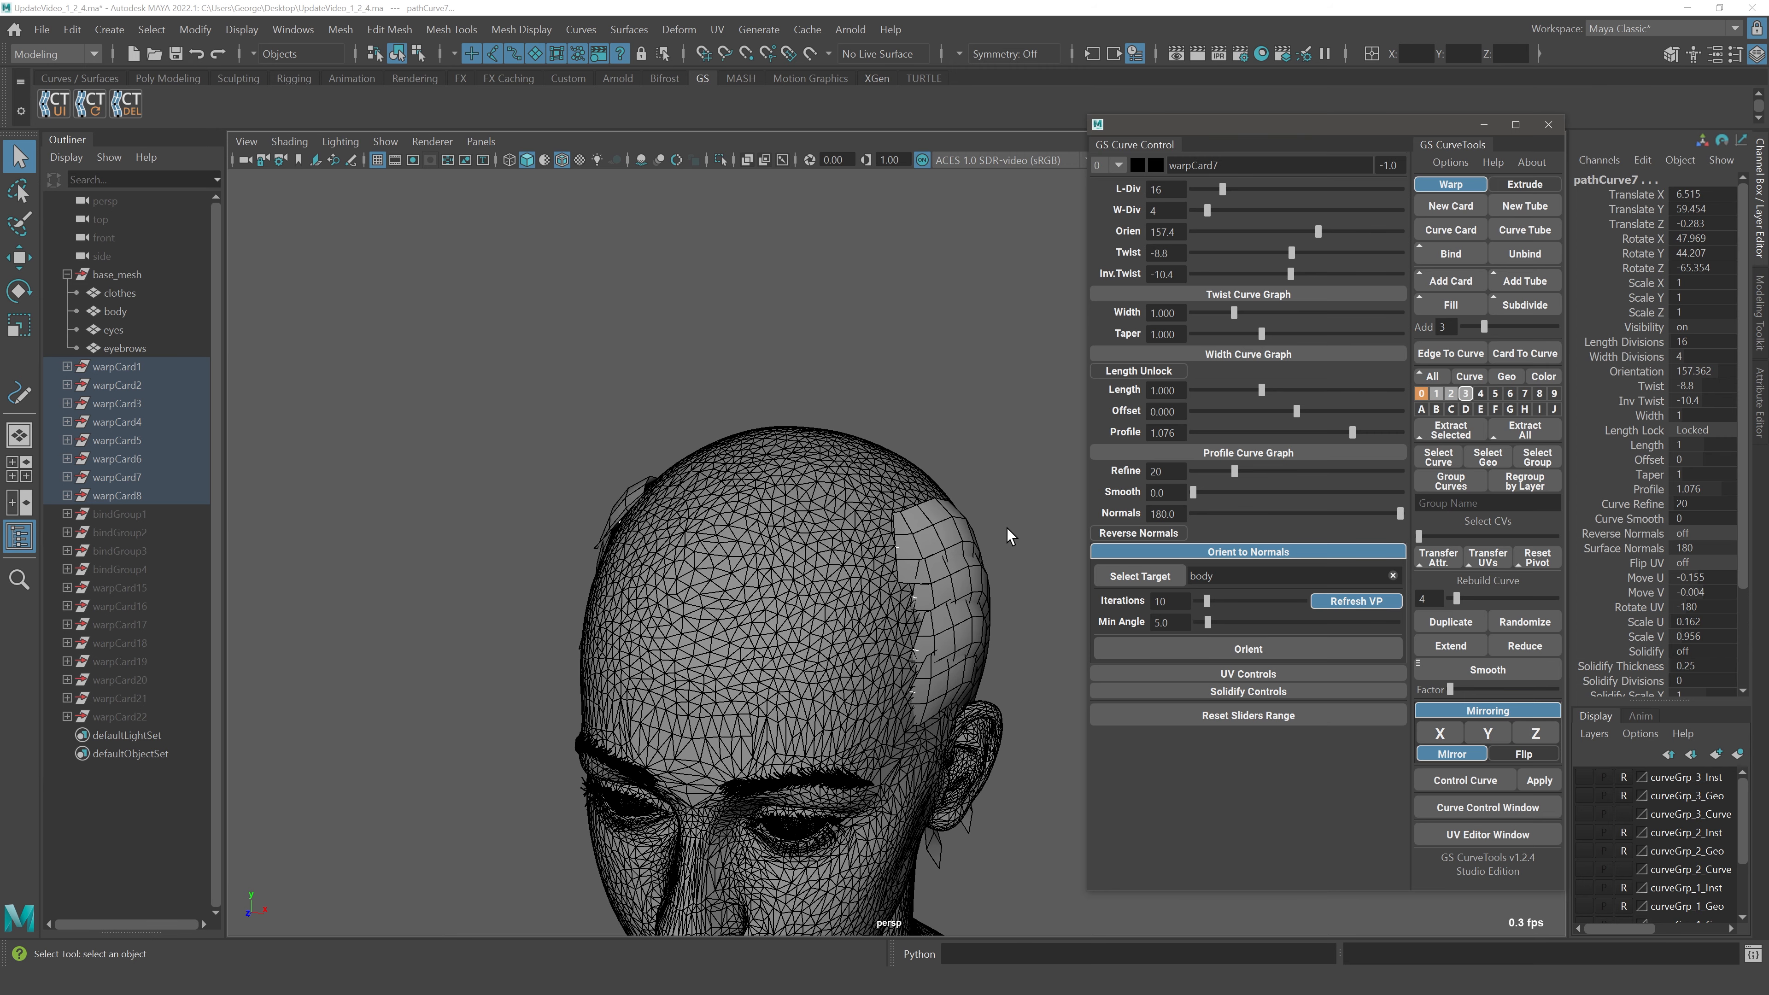
pyautogui.click(1249, 647)
pyautogui.keyDown('alt'); pyautogui.moveTo(978, 535); pyautogui.dragTo(999, 536); pyautogui.keyUp('alt')
# Disable viewport refresh and re-orient the eight selected cards to the body's normals
pyautogui.click(1392, 603)
pyautogui.click(1290, 654)
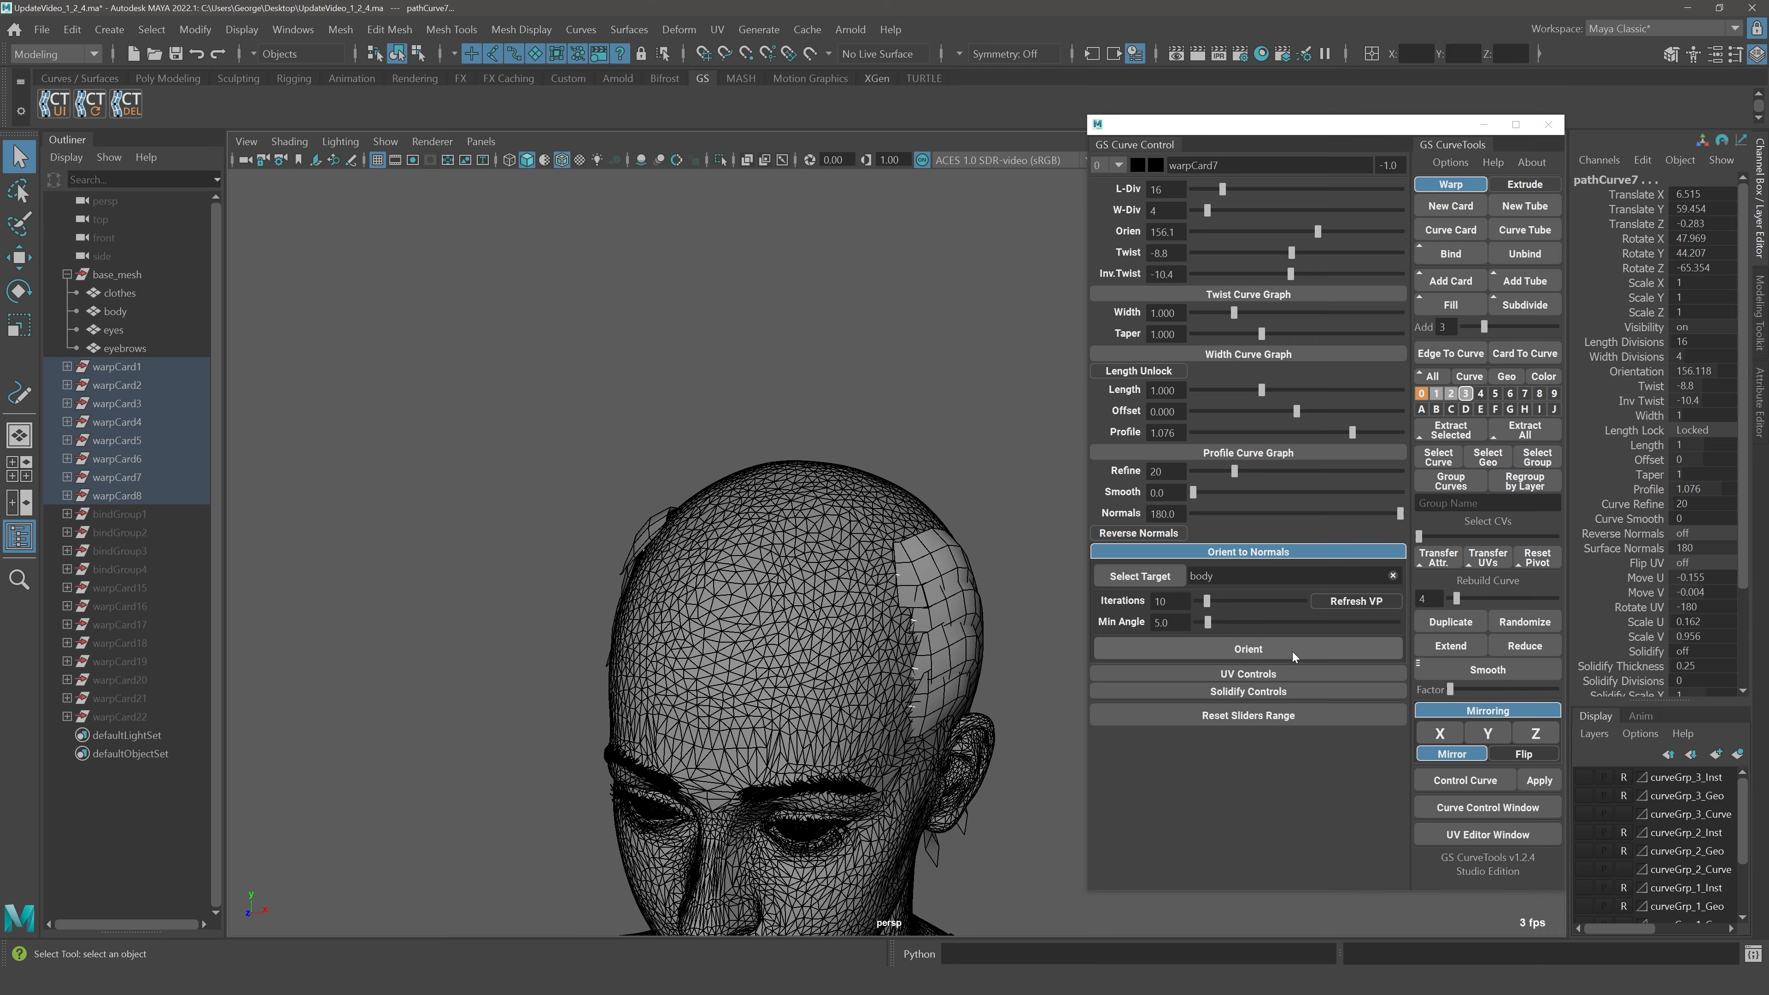
pyautogui.click(1203, 651)
pyautogui.keyDown('alt'); pyautogui.moveTo(996, 669); pyautogui.dragTo(870, 491); pyautogui.keyUp('alt')
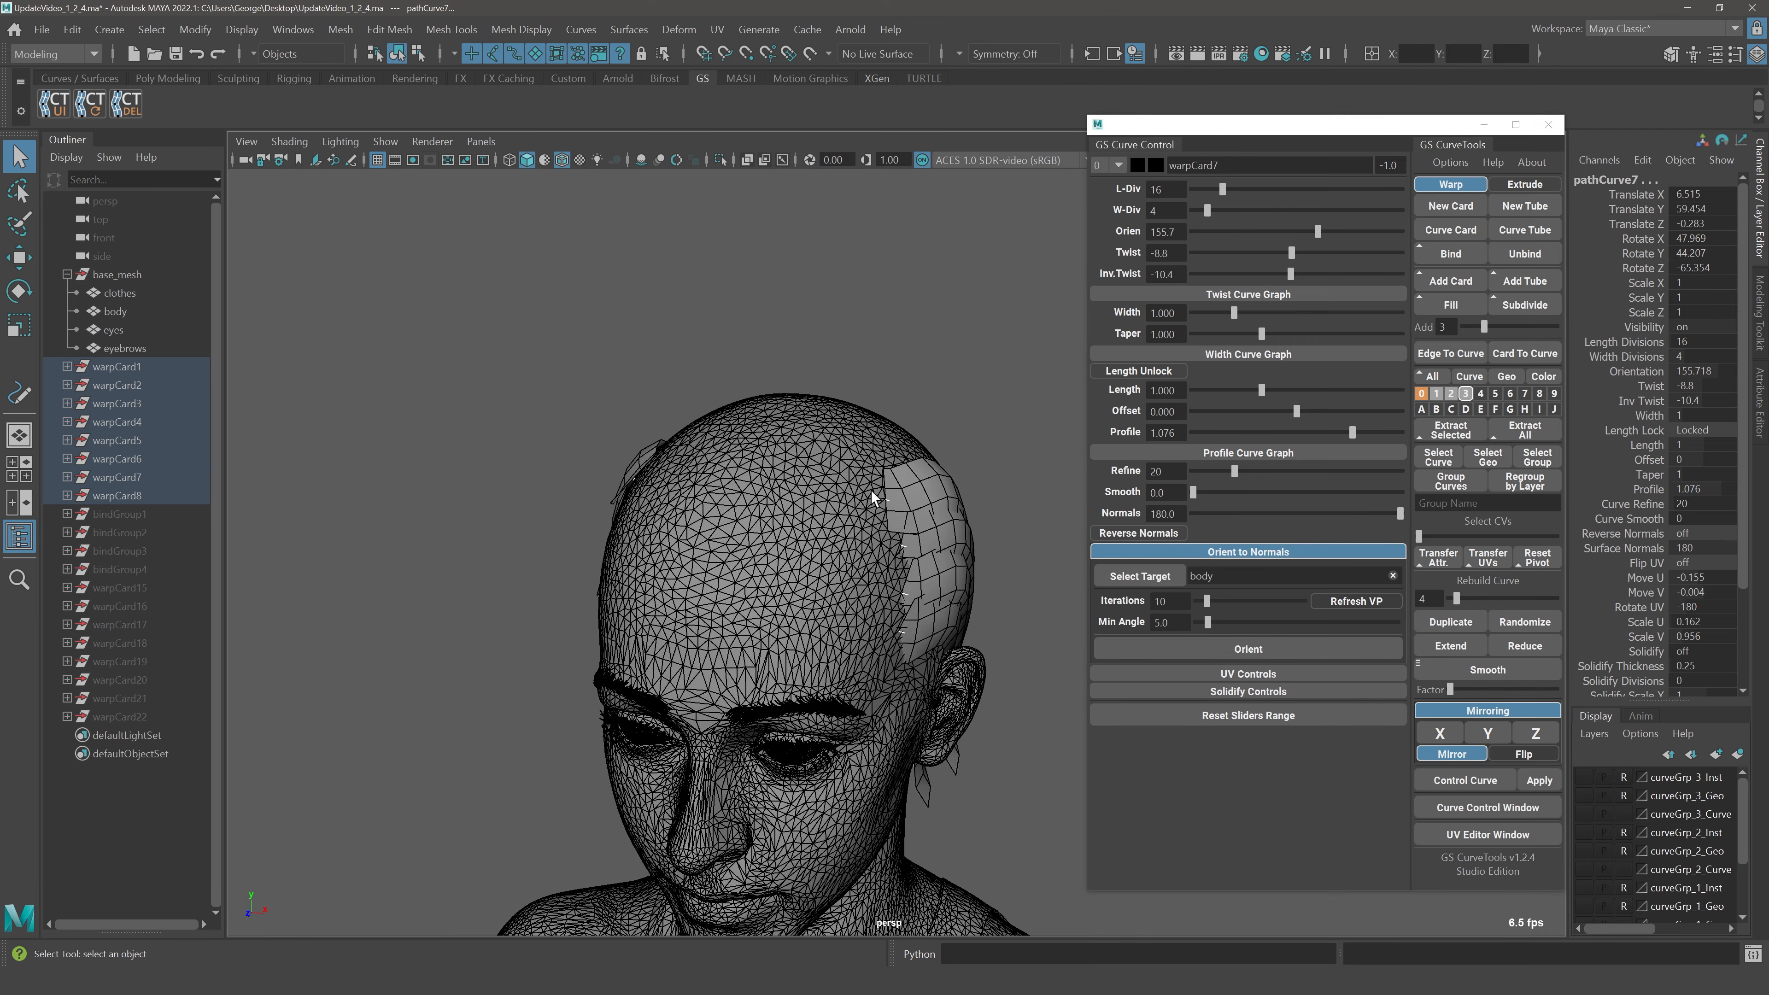
# Re-enable viewport refresh and run the orientation on the eight selected cards again
pyautogui.click(1323, 602)
pyautogui.click(1278, 650)
pyautogui.click(1226, 648)
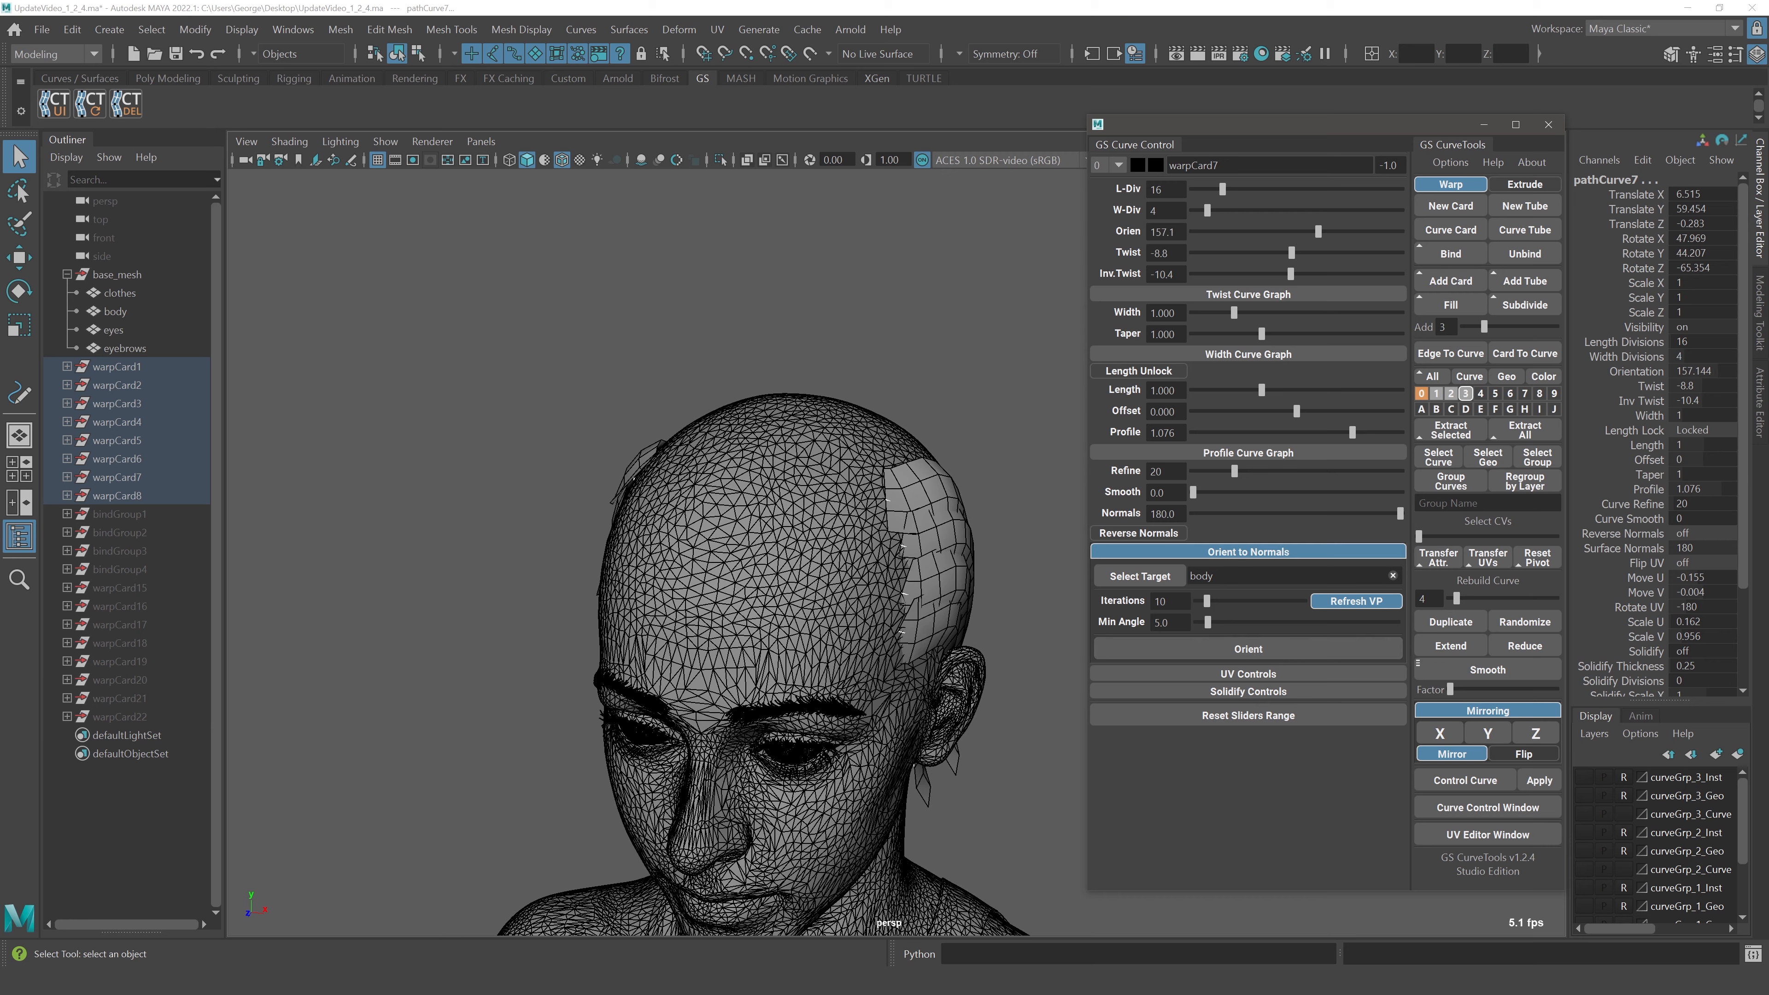
# Reduce the selection to warpCard1 through warpCard4 on the side of the head
pyautogui.keyDown('alt'); pyautogui.moveTo(976, 554); pyautogui.dragTo(969, 572, button='middle'); pyautogui.keyUp('alt')
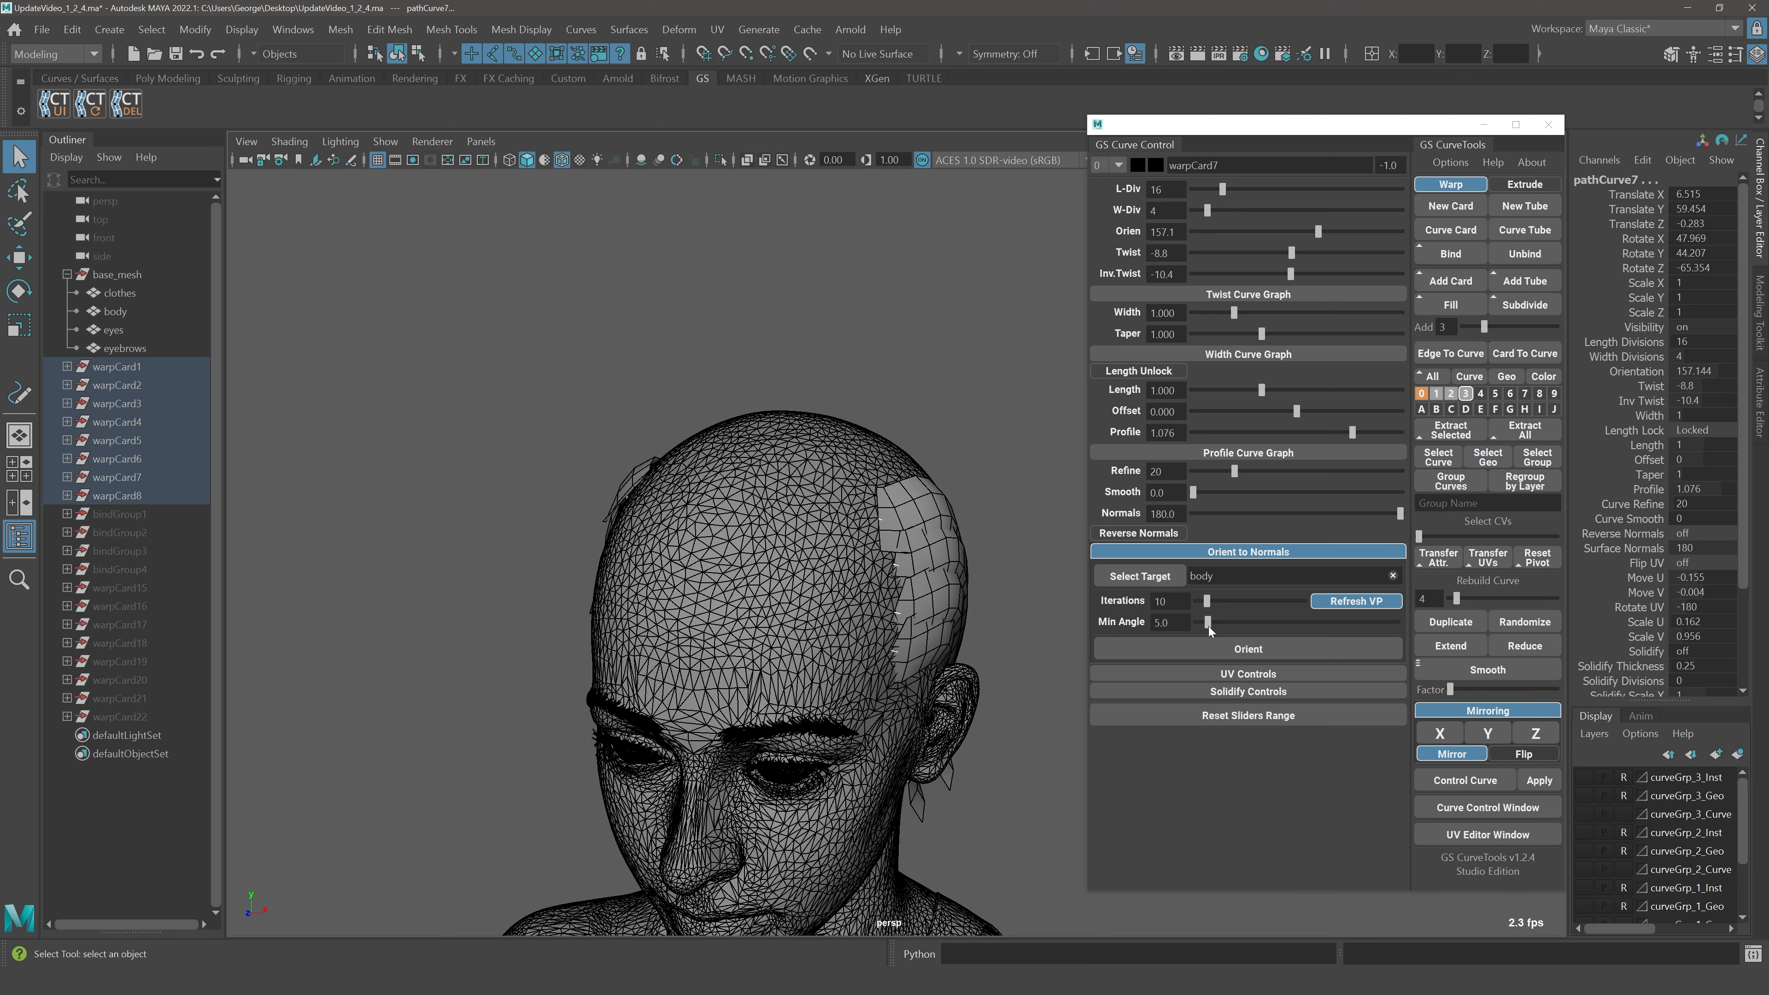
pyautogui.keyDown('alt'); pyautogui.moveTo(868, 604); pyautogui.dragTo(921, 536, button='right'); pyautogui.keyUp('alt')
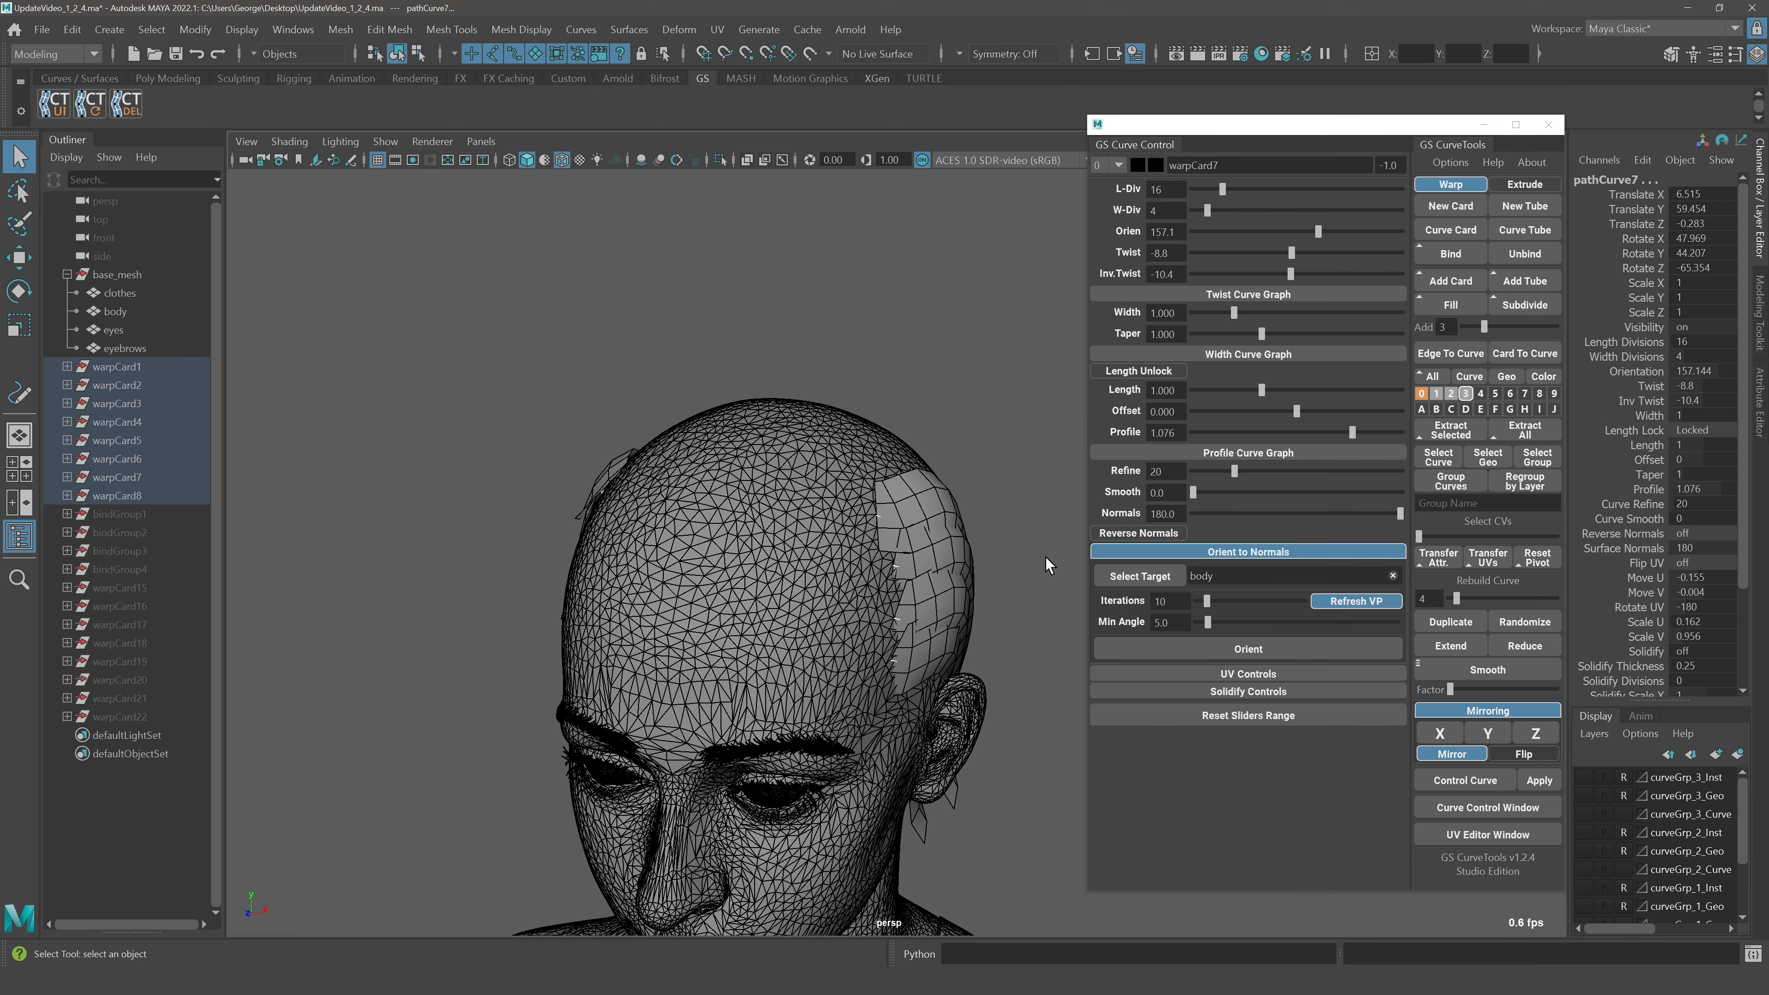
pyautogui.keyDown('alt'); pyautogui.moveTo(949, 548); pyautogui.dragTo(964, 572, button='middle'); pyautogui.keyUp('alt')
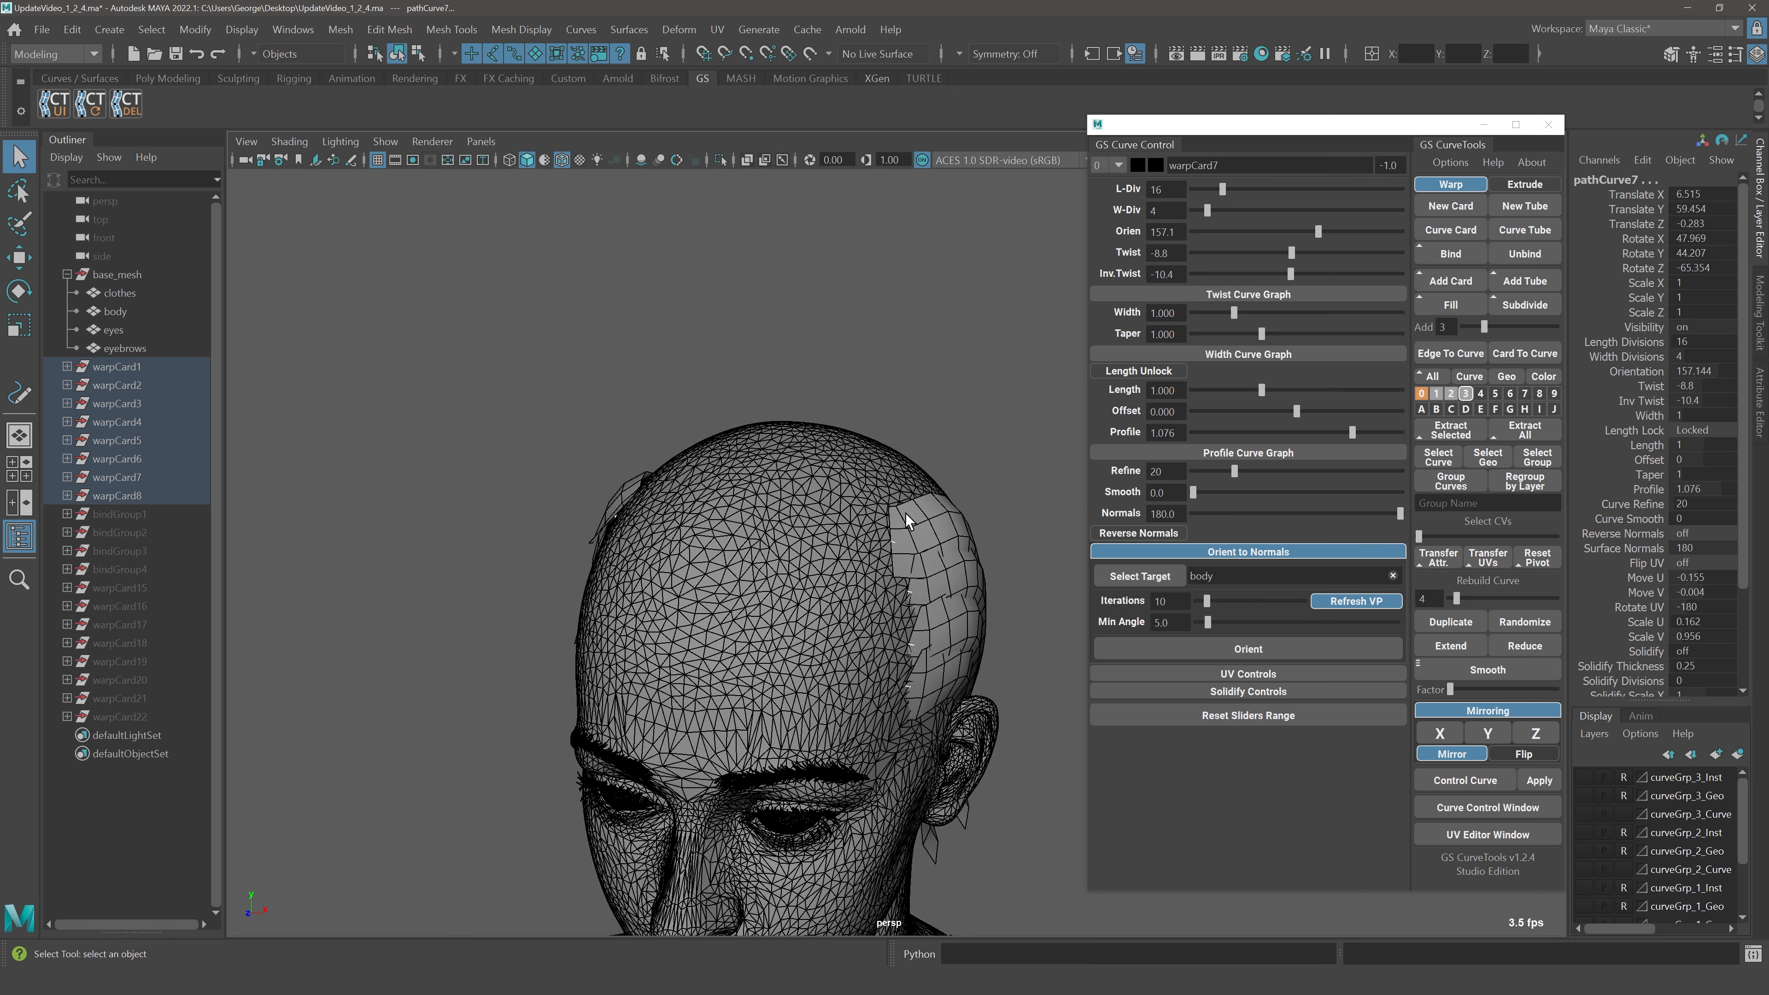
pyautogui.scroll(3, 905, 513)
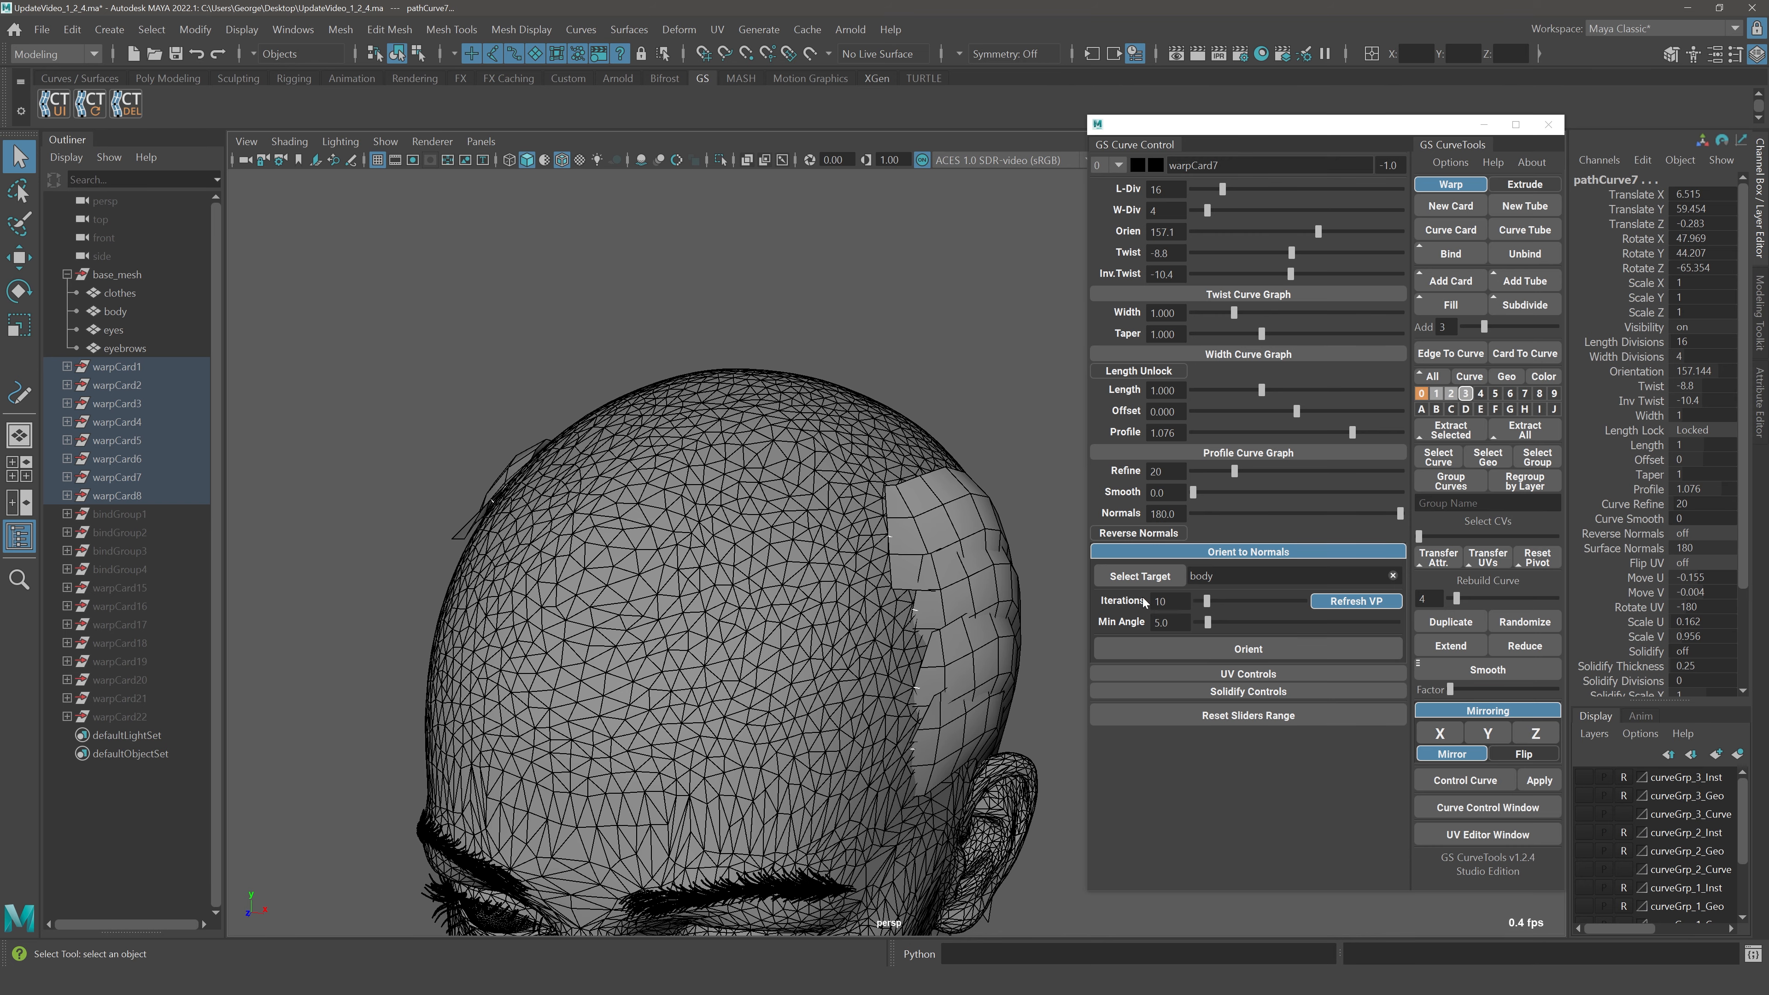
pyautogui.keyDown('alt'); pyautogui.moveTo(940, 541); pyautogui.dragTo(890, 534); pyautogui.keyUp('alt')
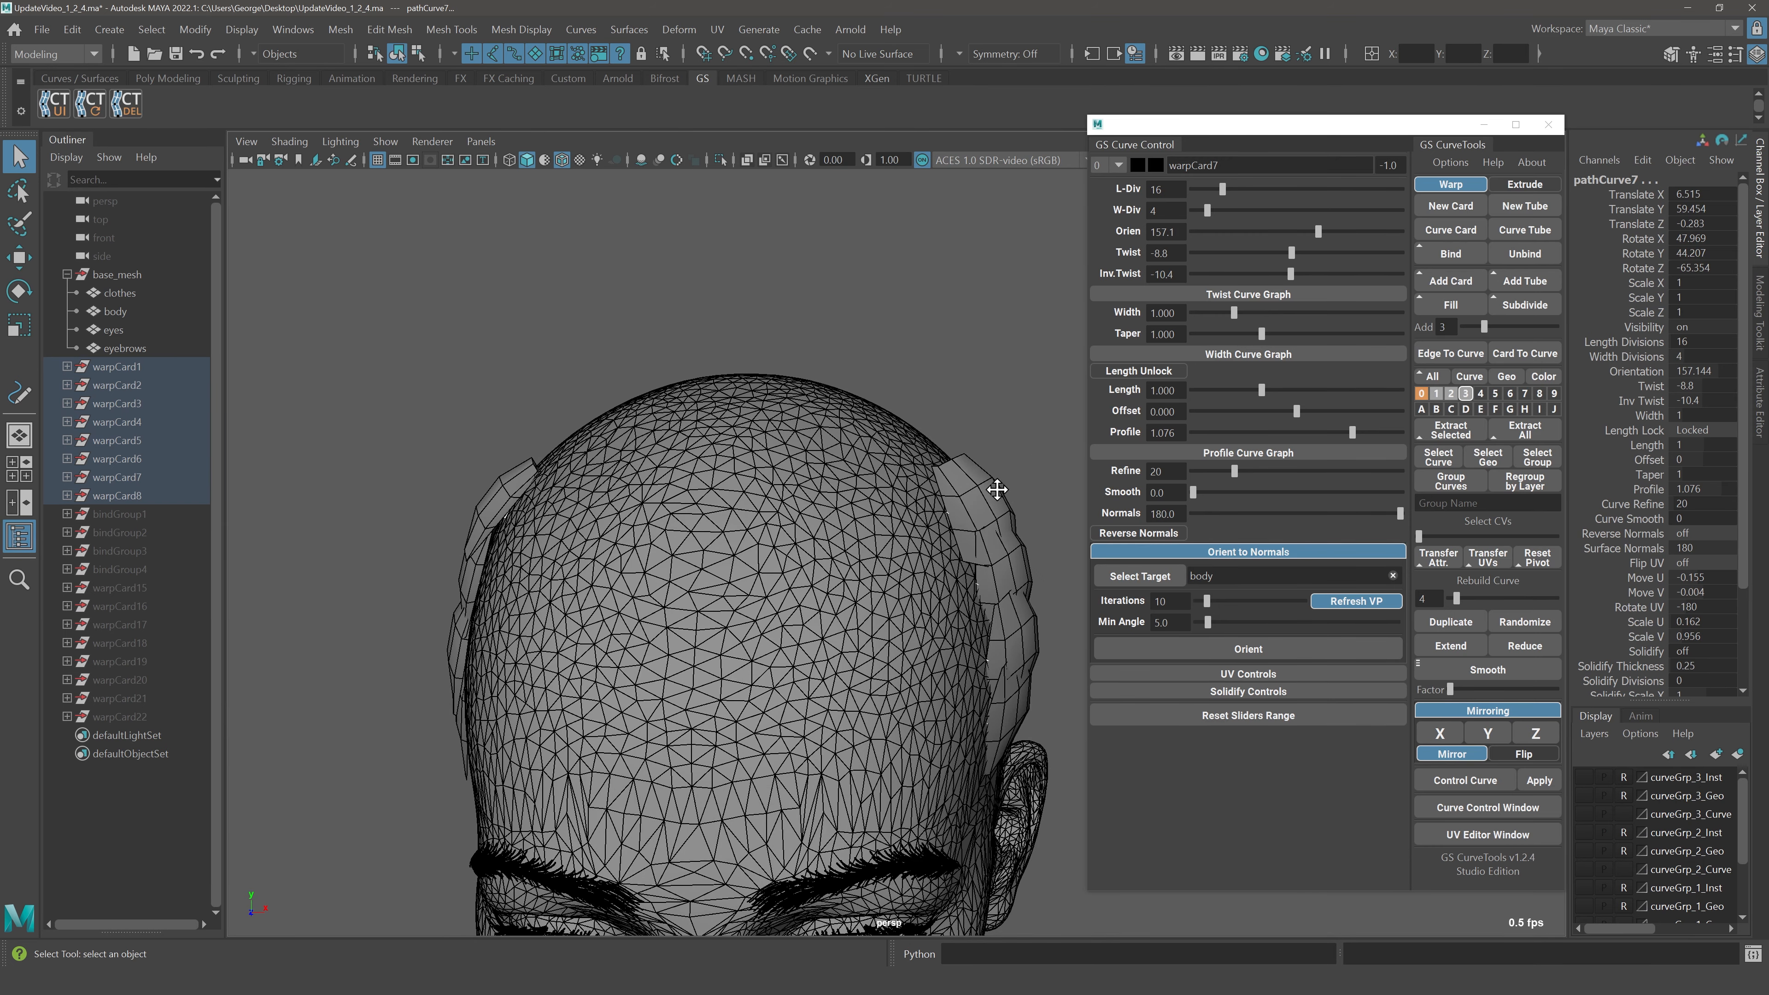
pyautogui.keyDown('alt'); pyautogui.moveTo(1004, 486); pyautogui.dragTo(964, 516); pyautogui.keyUp('alt')
pyautogui.click(965, 517)
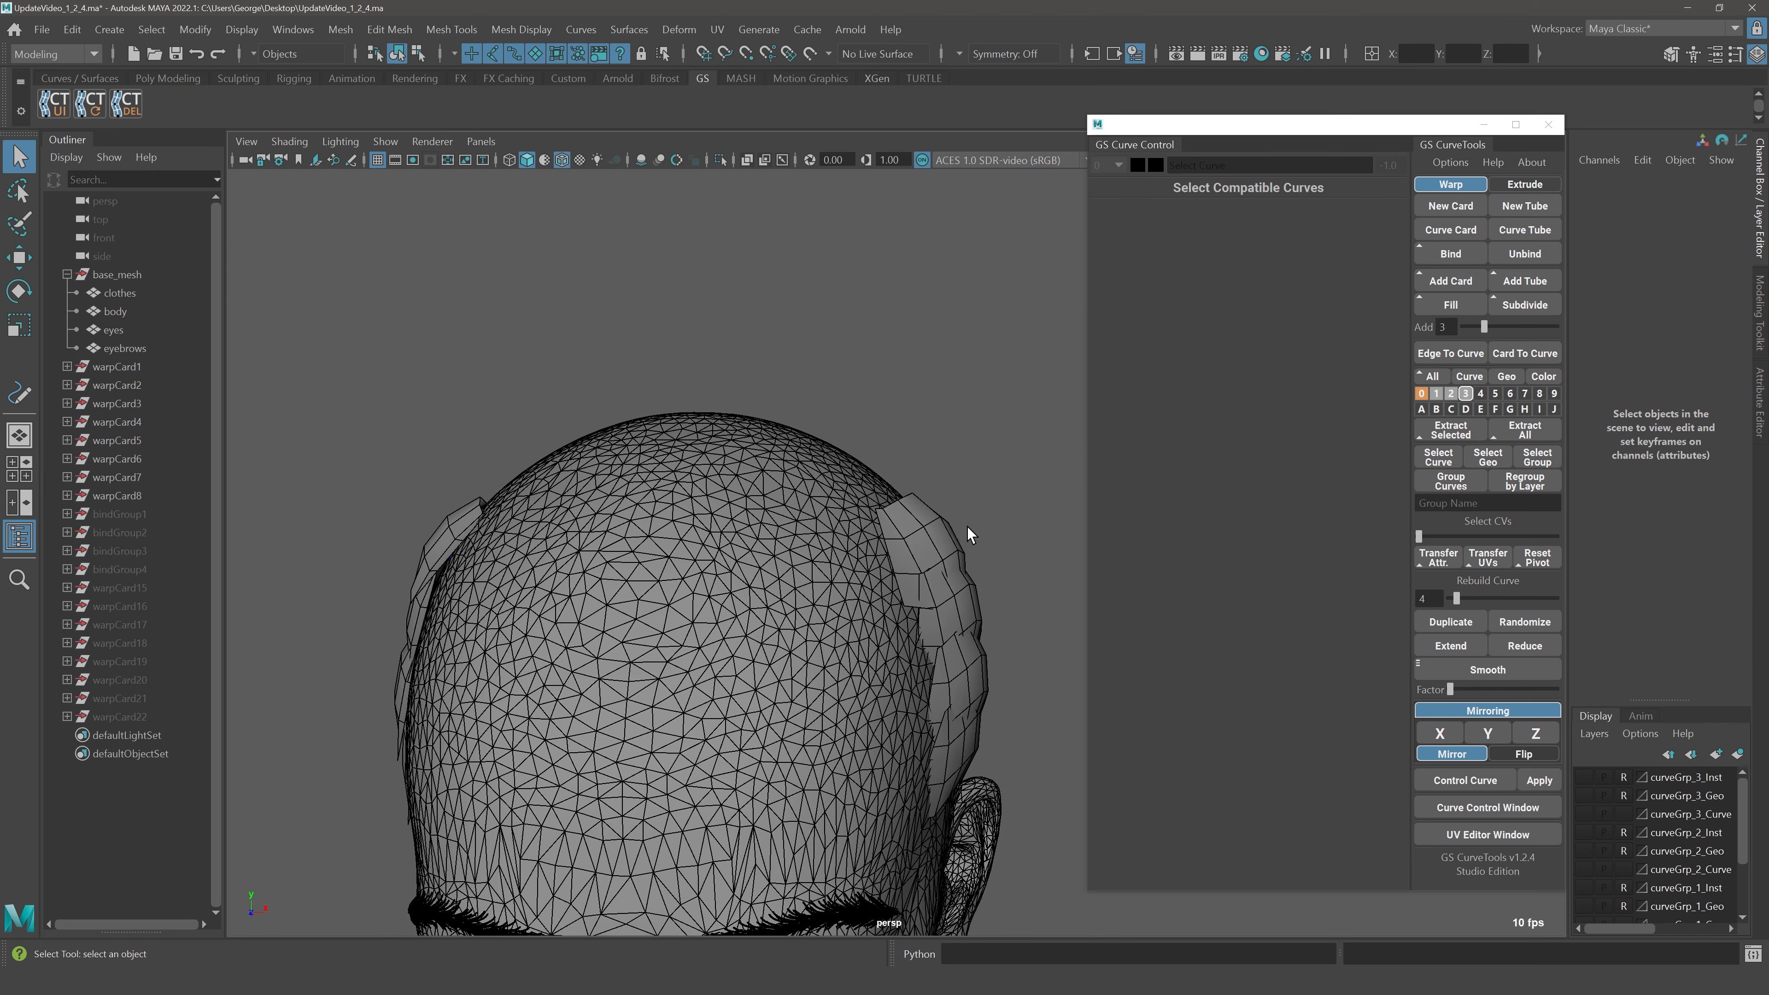
pyautogui.hotkey('ctrl', 'z')
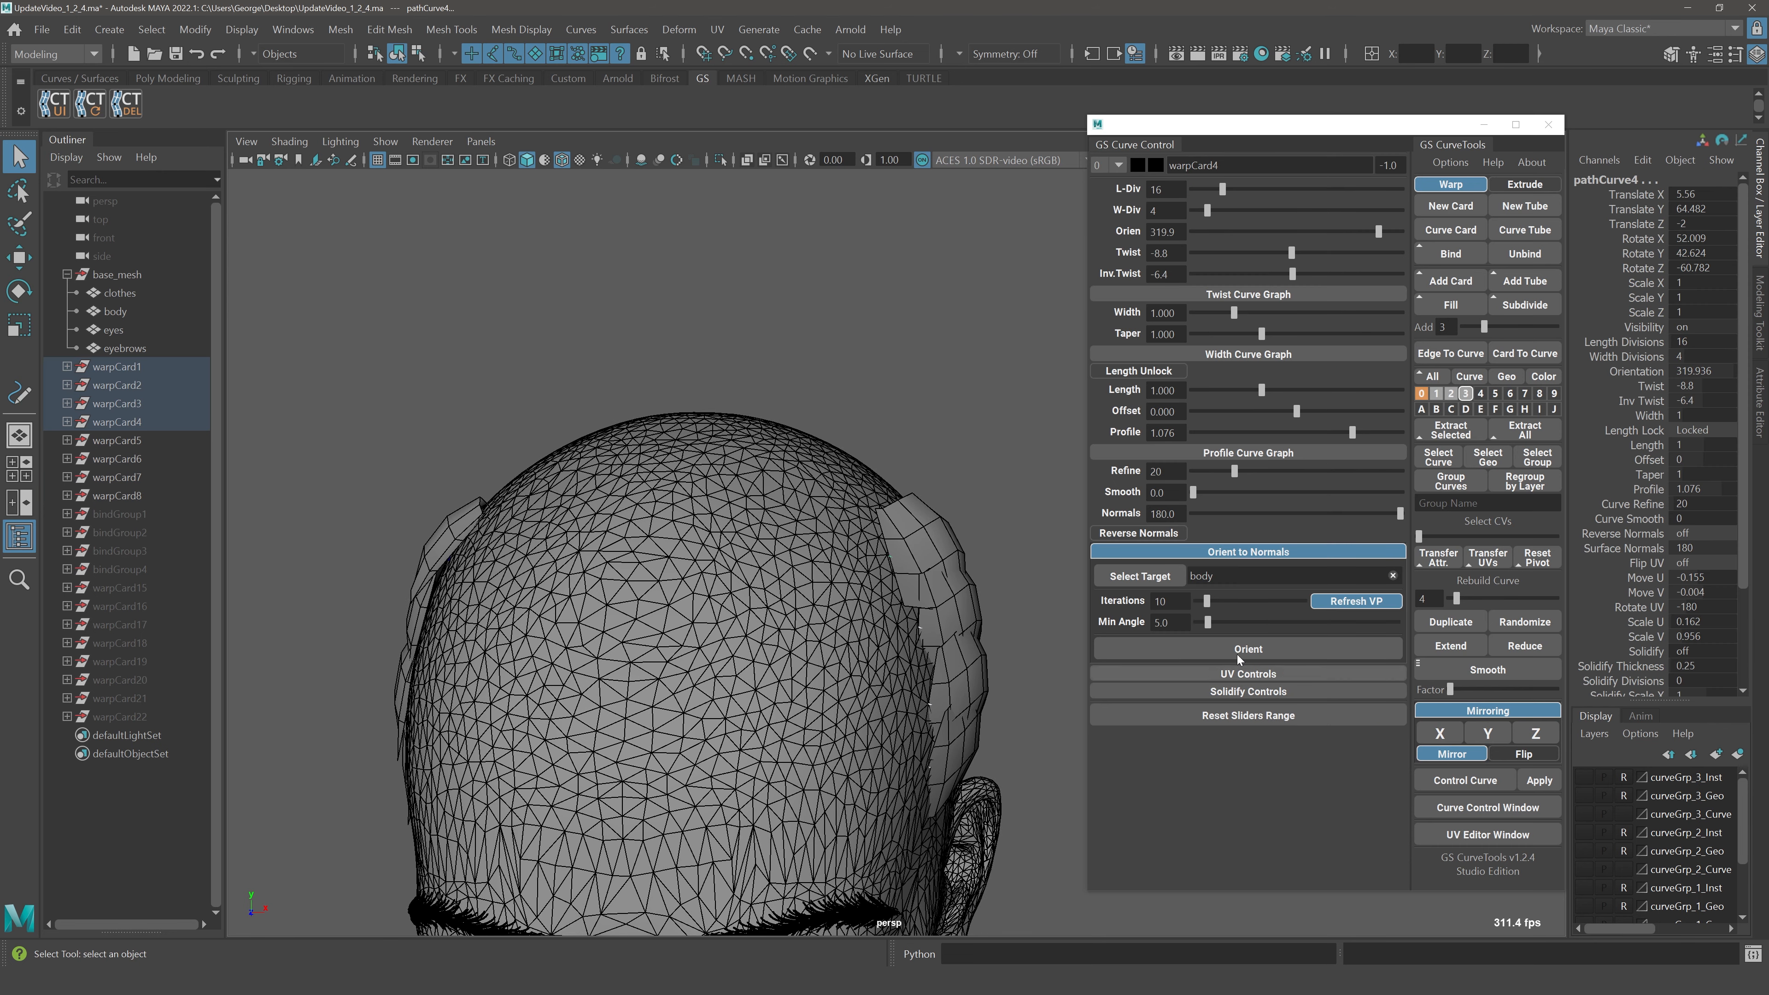
# Set the Min Angle to 43.4 and orient the four selected cards repeatedly to test the large angle
pyautogui.moveTo(1209, 625); pyautogui.dragTo(1294, 623)
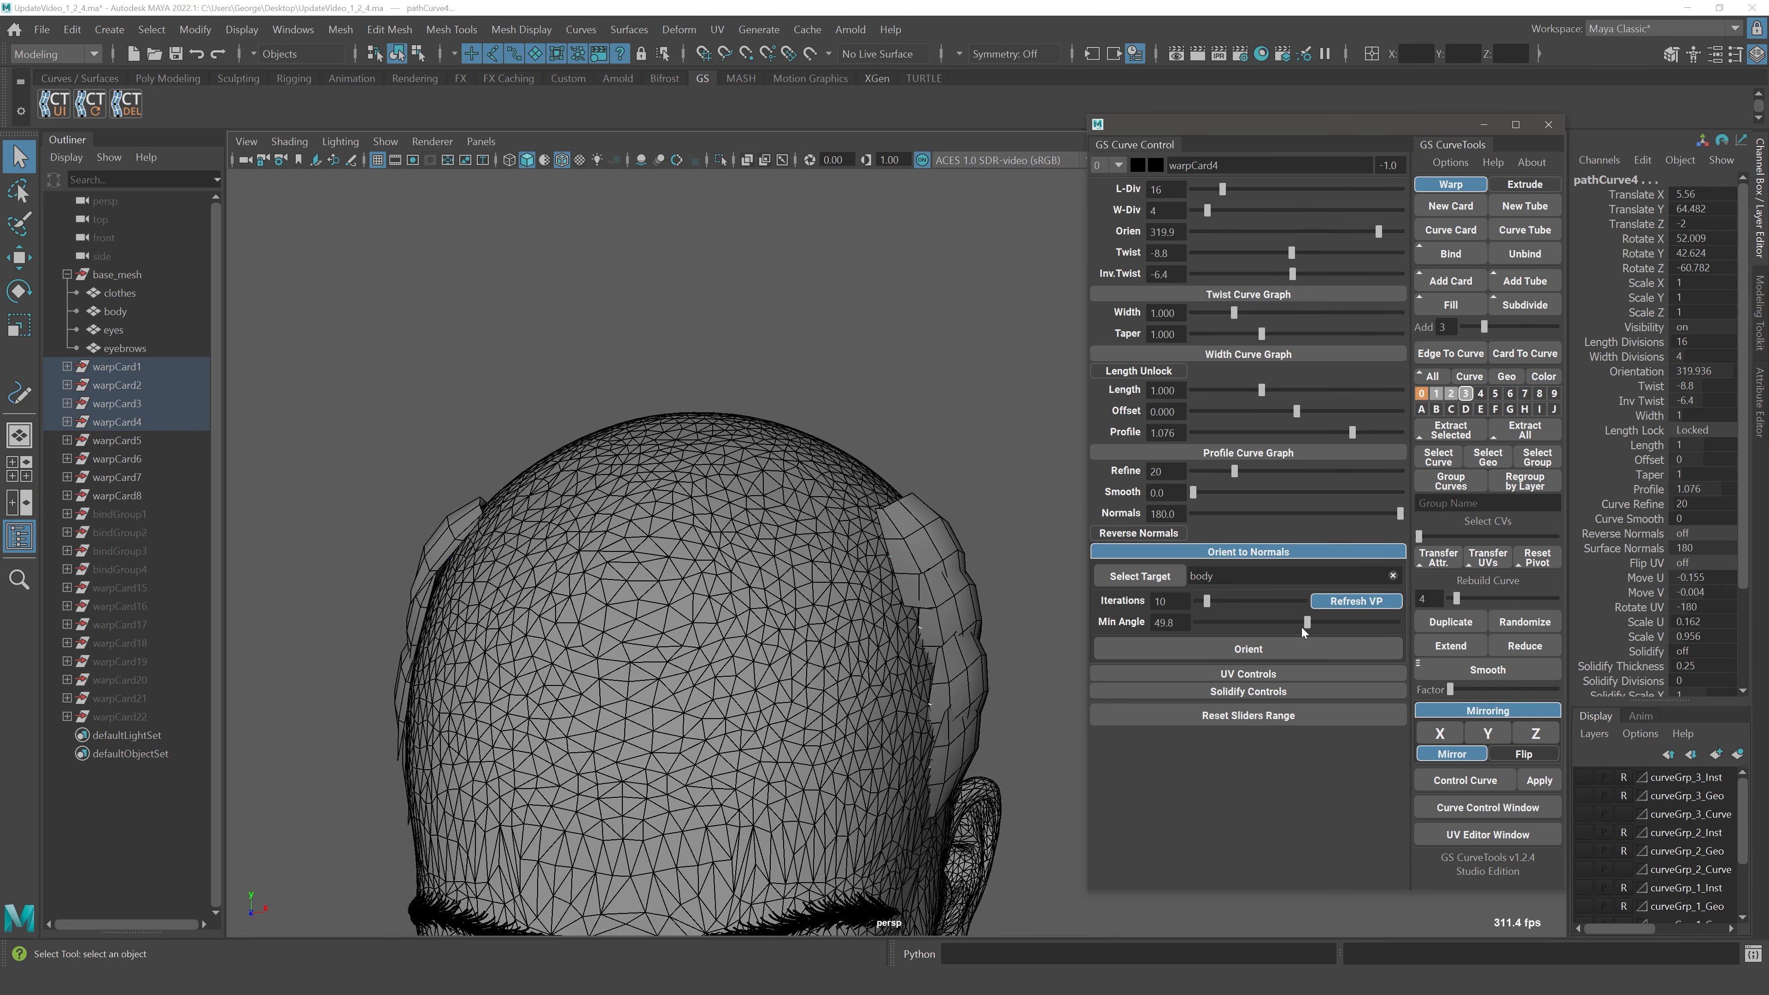
pyautogui.click(1284, 655)
pyautogui.click(1283, 655)
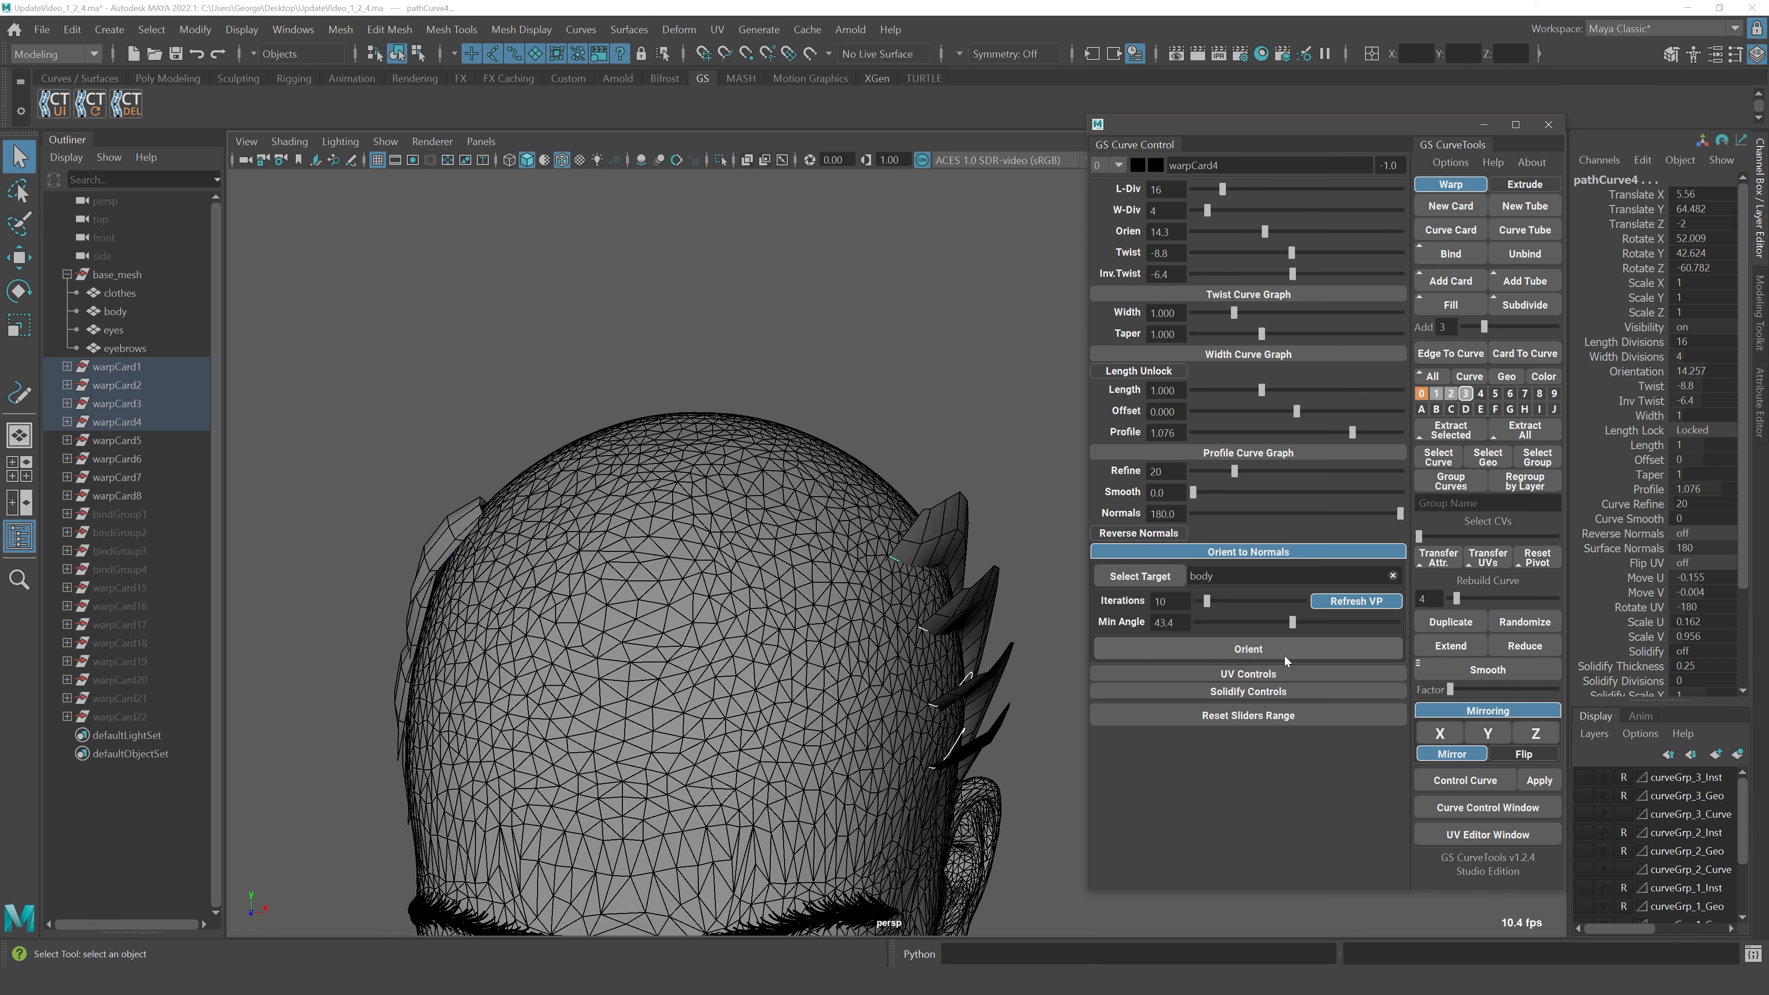
pyautogui.click(1283, 655)
pyautogui.click(1284, 656)
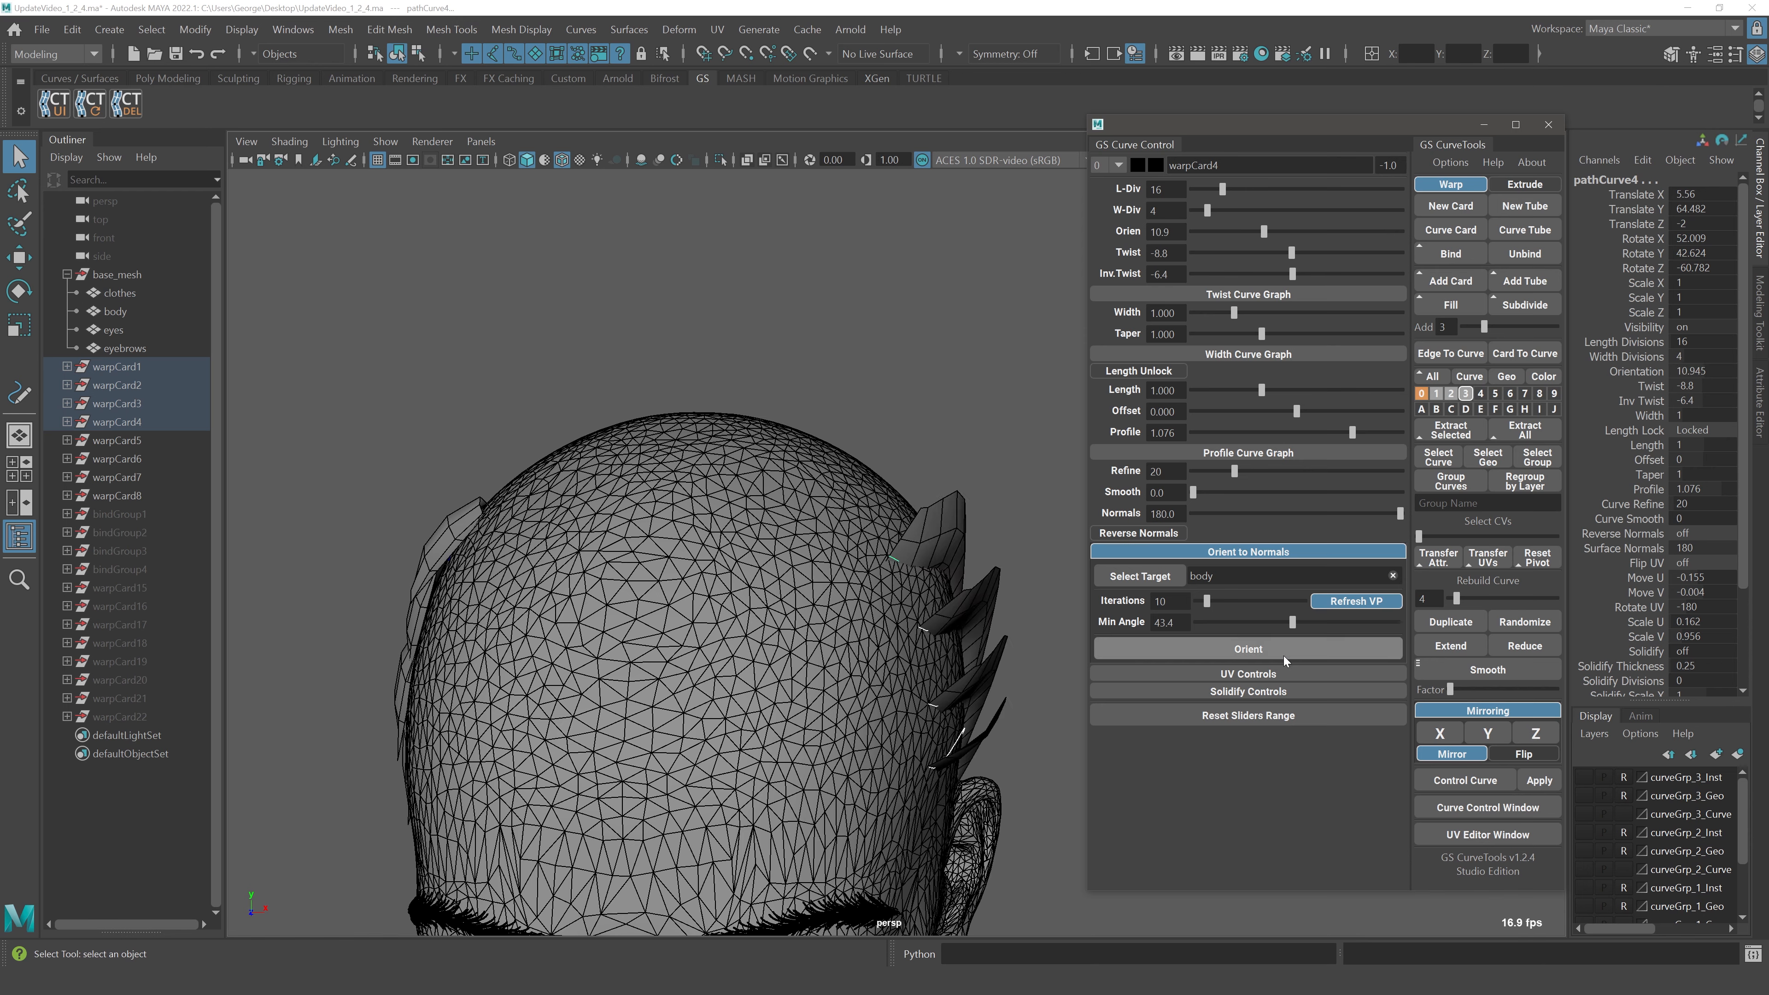
pyautogui.click(1282, 655)
pyautogui.click(1283, 655)
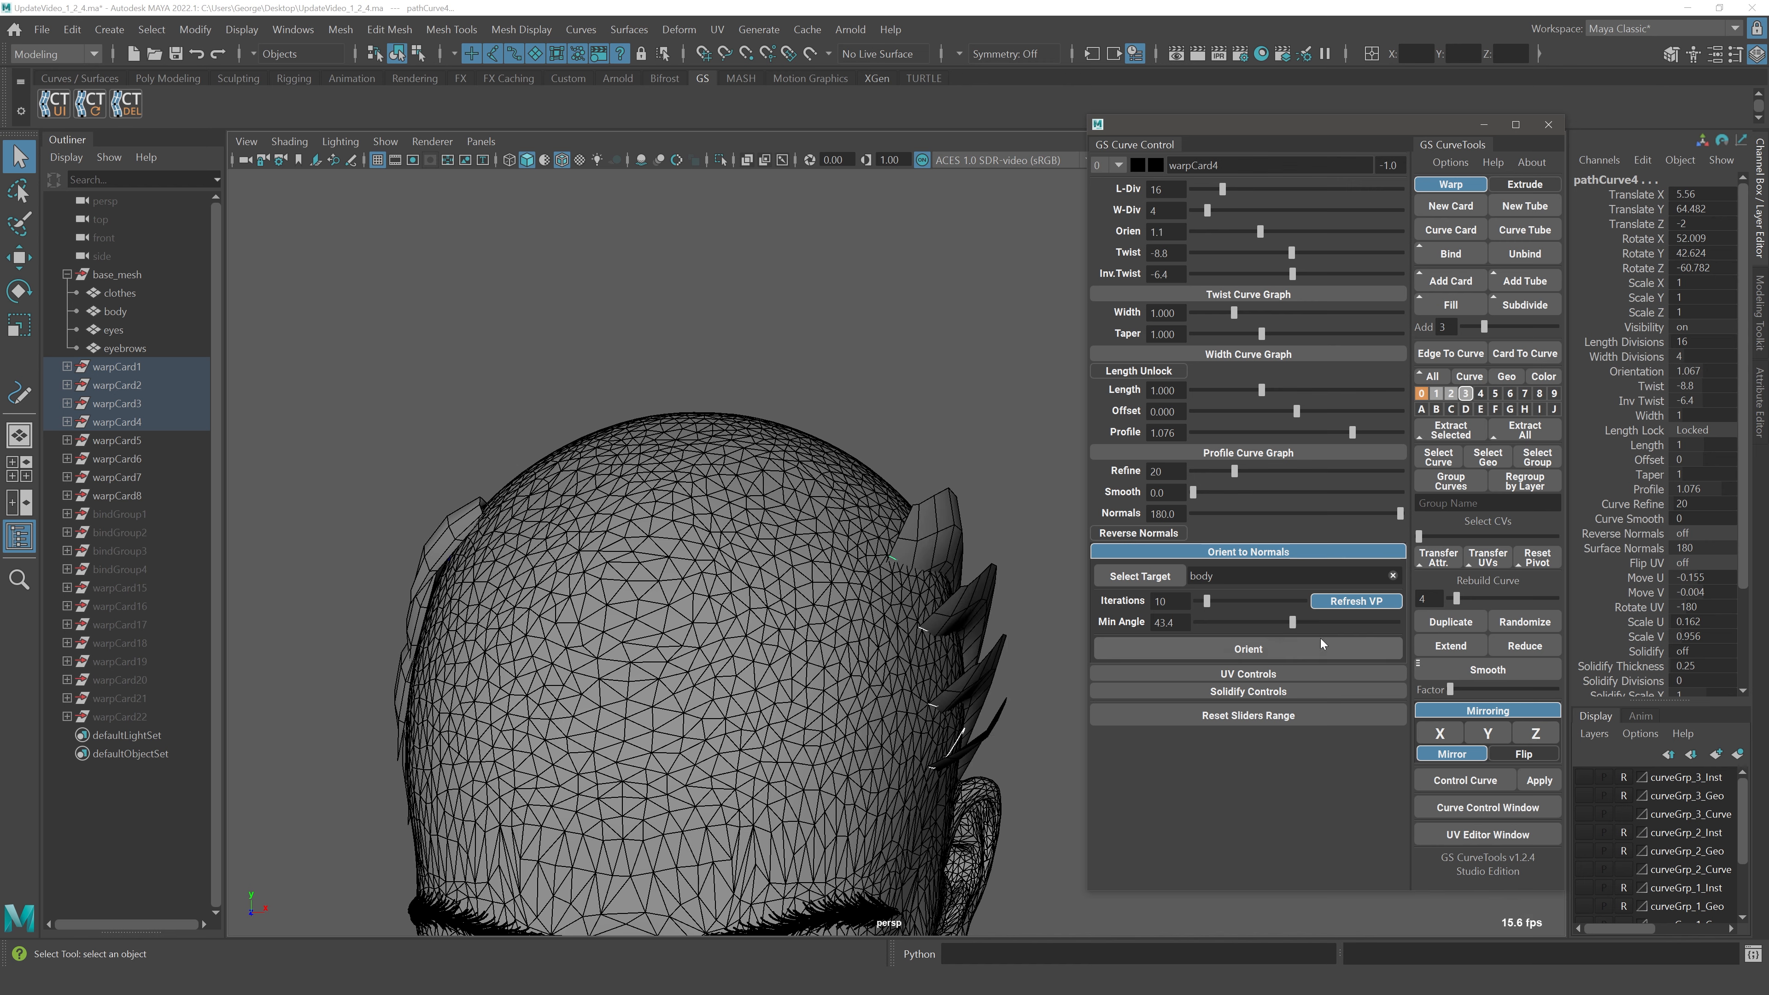
# Lower the Min Angle to 2.2 and orient the four selected cards repeatedly to the body's normals
pyautogui.moveTo(1292, 622); pyautogui.dragTo(1202, 626)
pyautogui.click(1211, 645)
pyautogui.click(1211, 646)
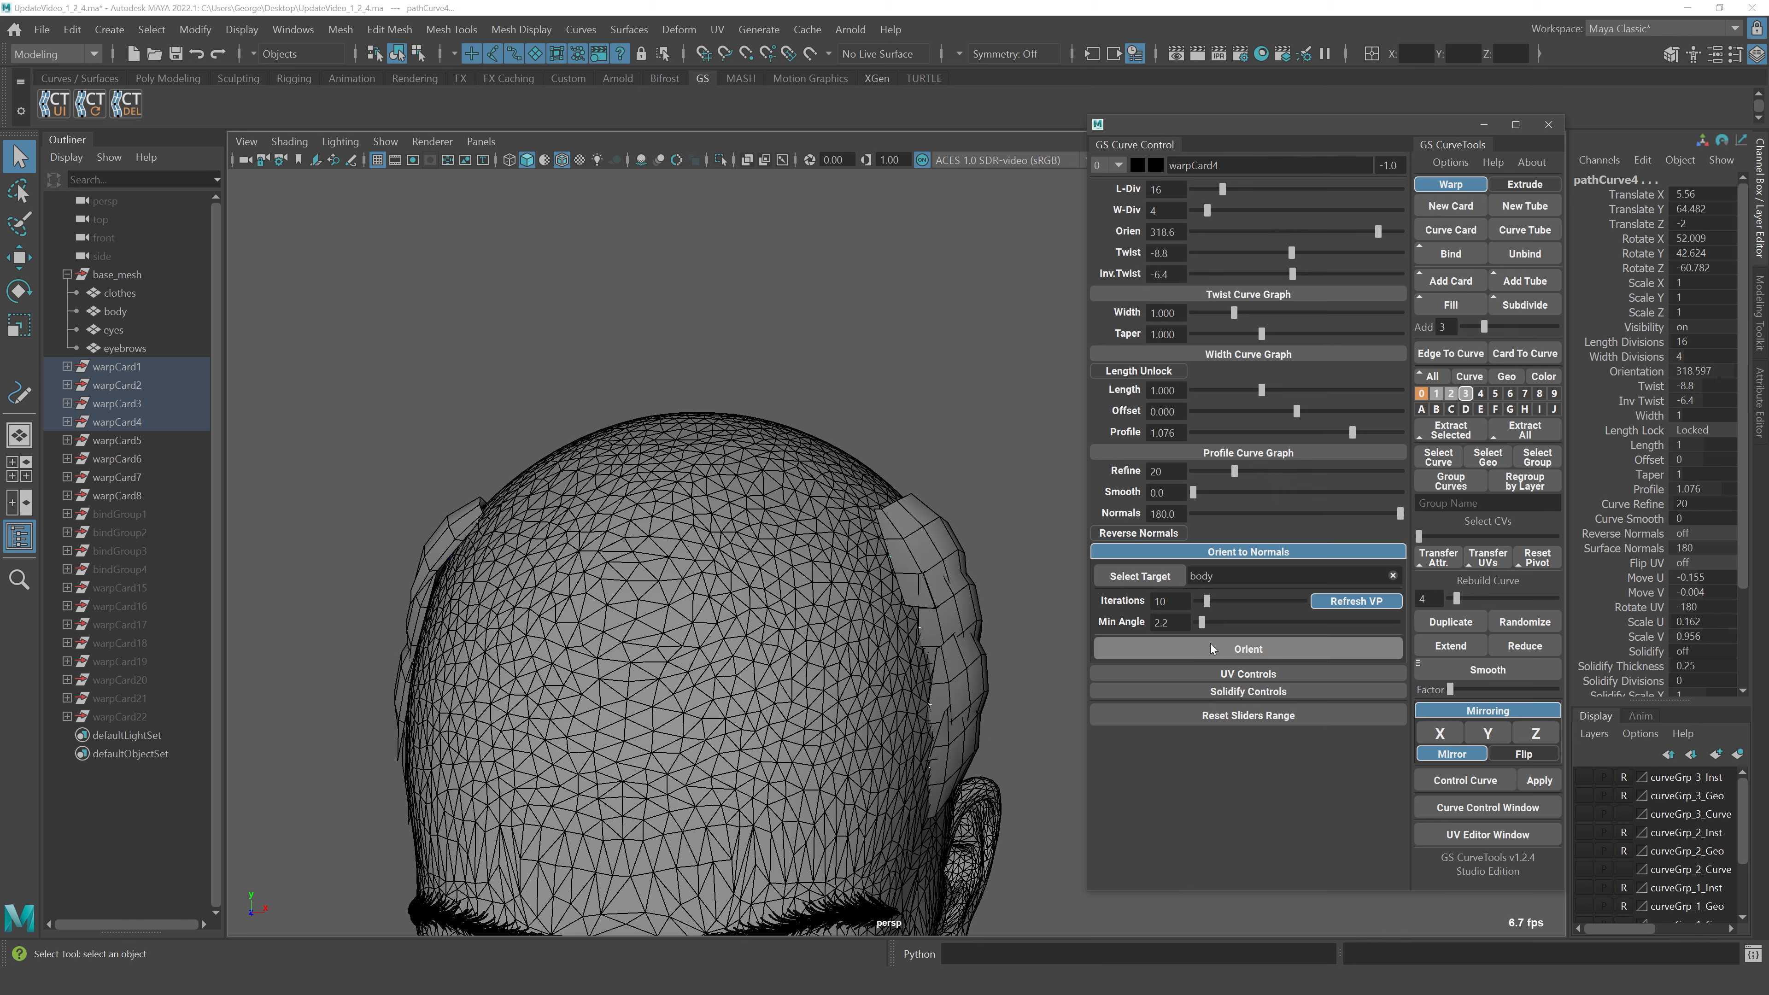
pyautogui.click(1210, 645)
pyautogui.click(1209, 645)
pyautogui.click(1207, 646)
pyautogui.click(1209, 646)
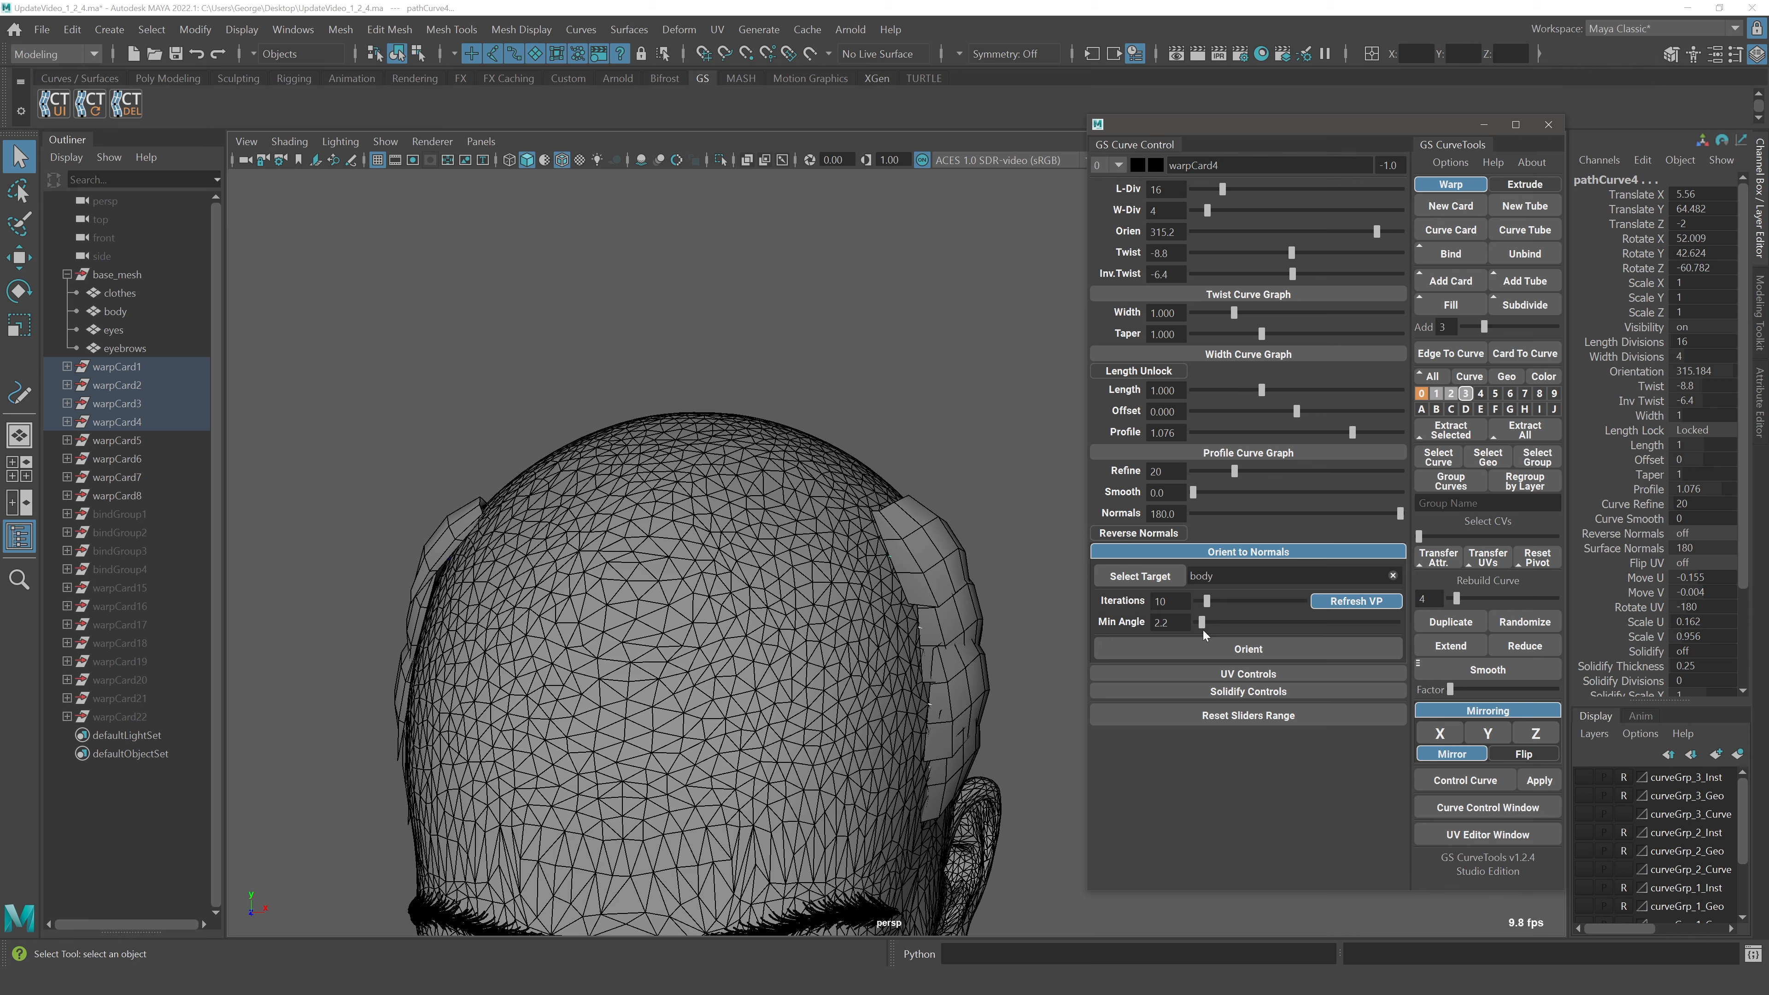
# Set the Min Angle to 5 and orient the four selected cards until they lie along the scalp
pyautogui.moveTo(1176, 623); pyautogui.dragTo(992, 614)
pyautogui.write('5')
pyautogui.press('Return')
pyautogui.click(1178, 648)
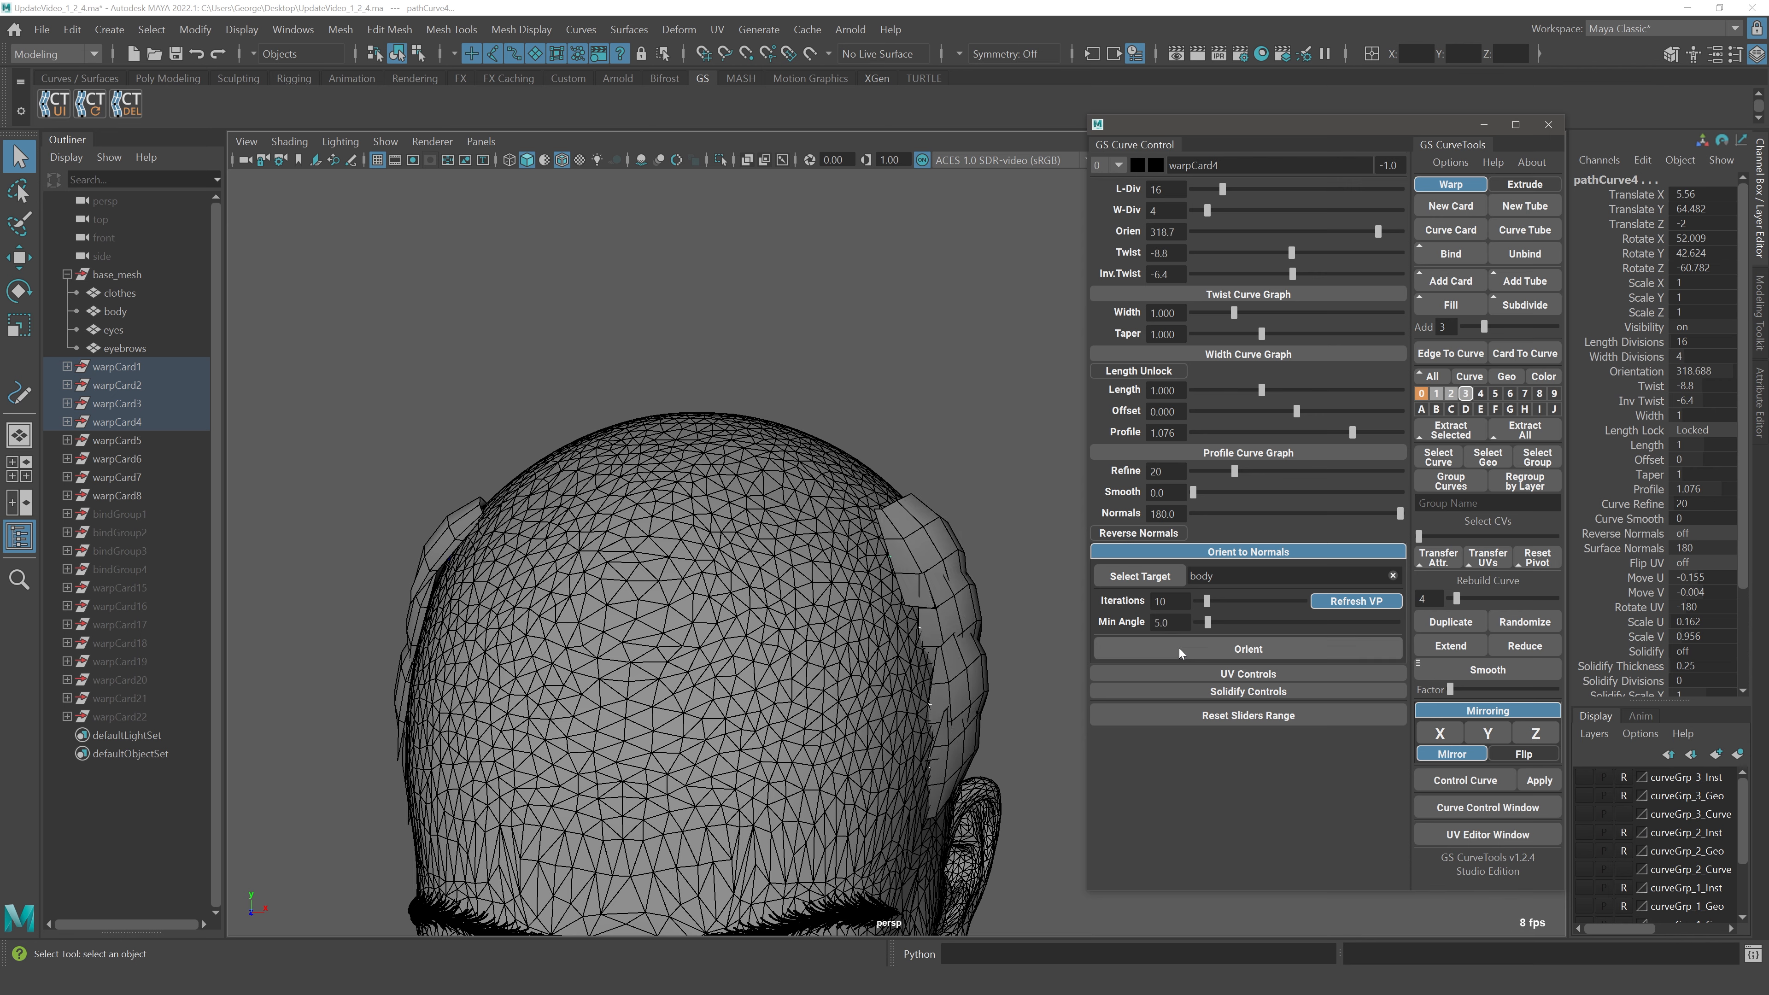
pyautogui.click(1179, 648)
pyautogui.click(1179, 649)
pyautogui.keyDown('alt'); pyautogui.moveTo(1037, 652); pyautogui.dragTo(902, 643); pyautogui.keyUp('alt')
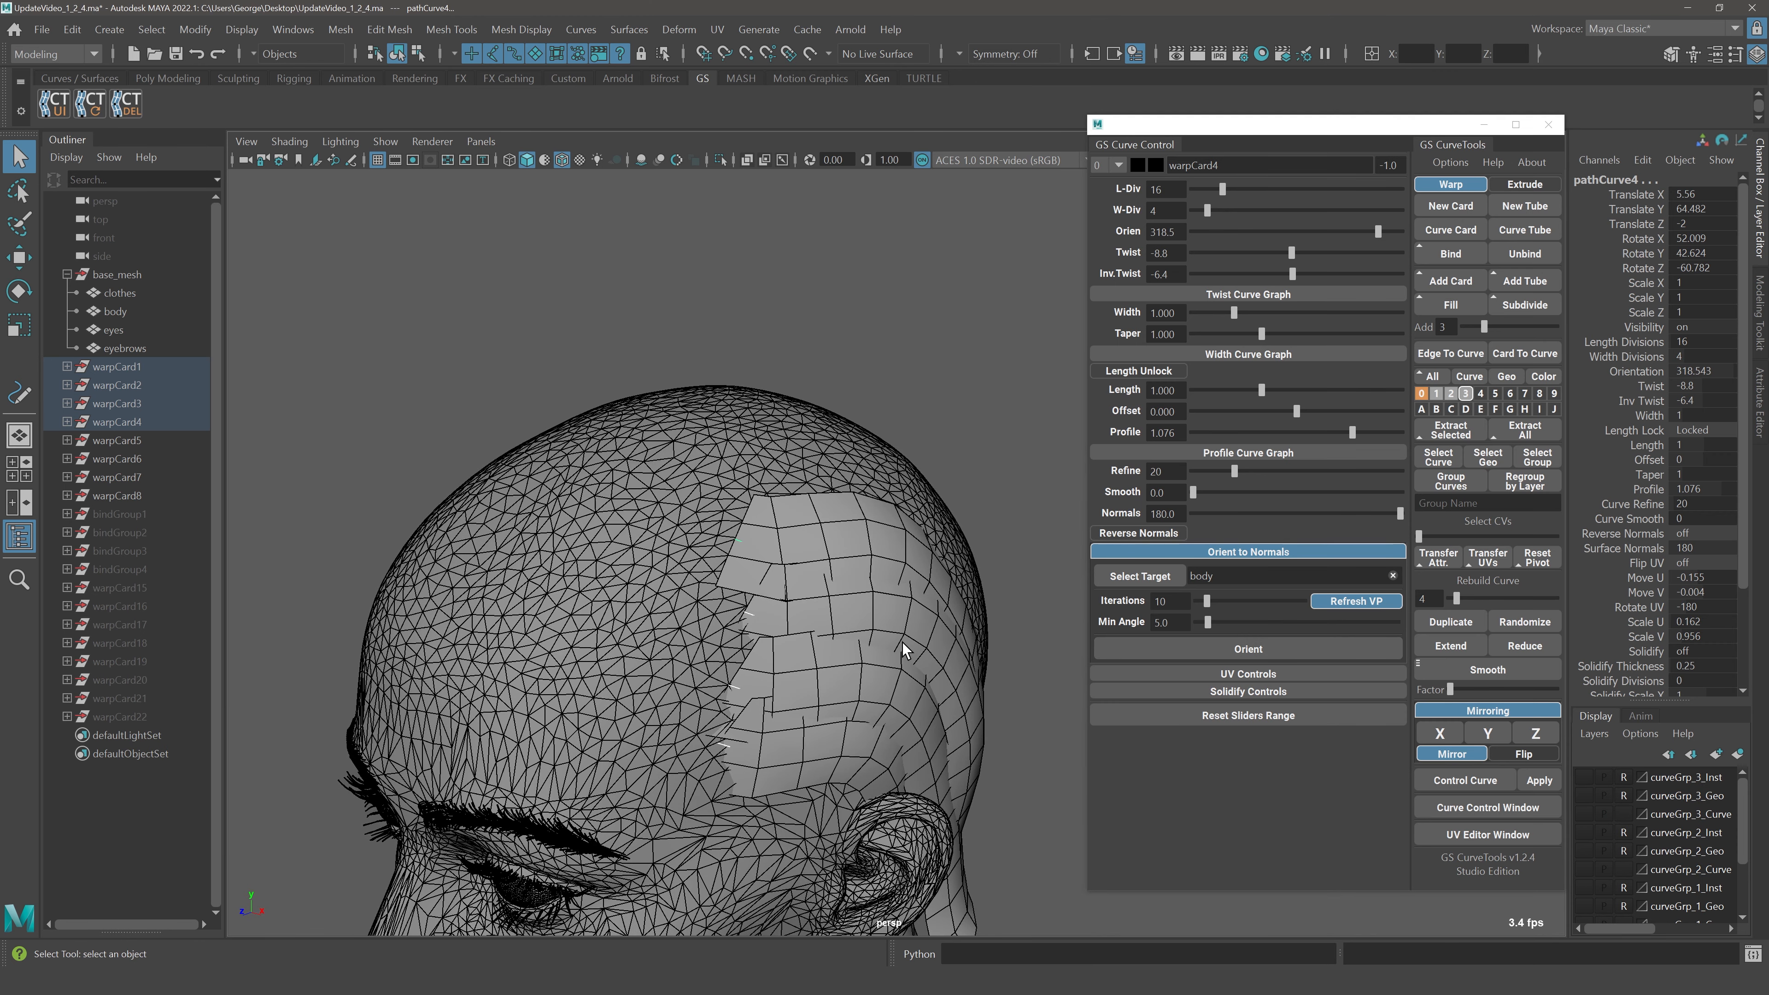
pyautogui.click(1229, 649)
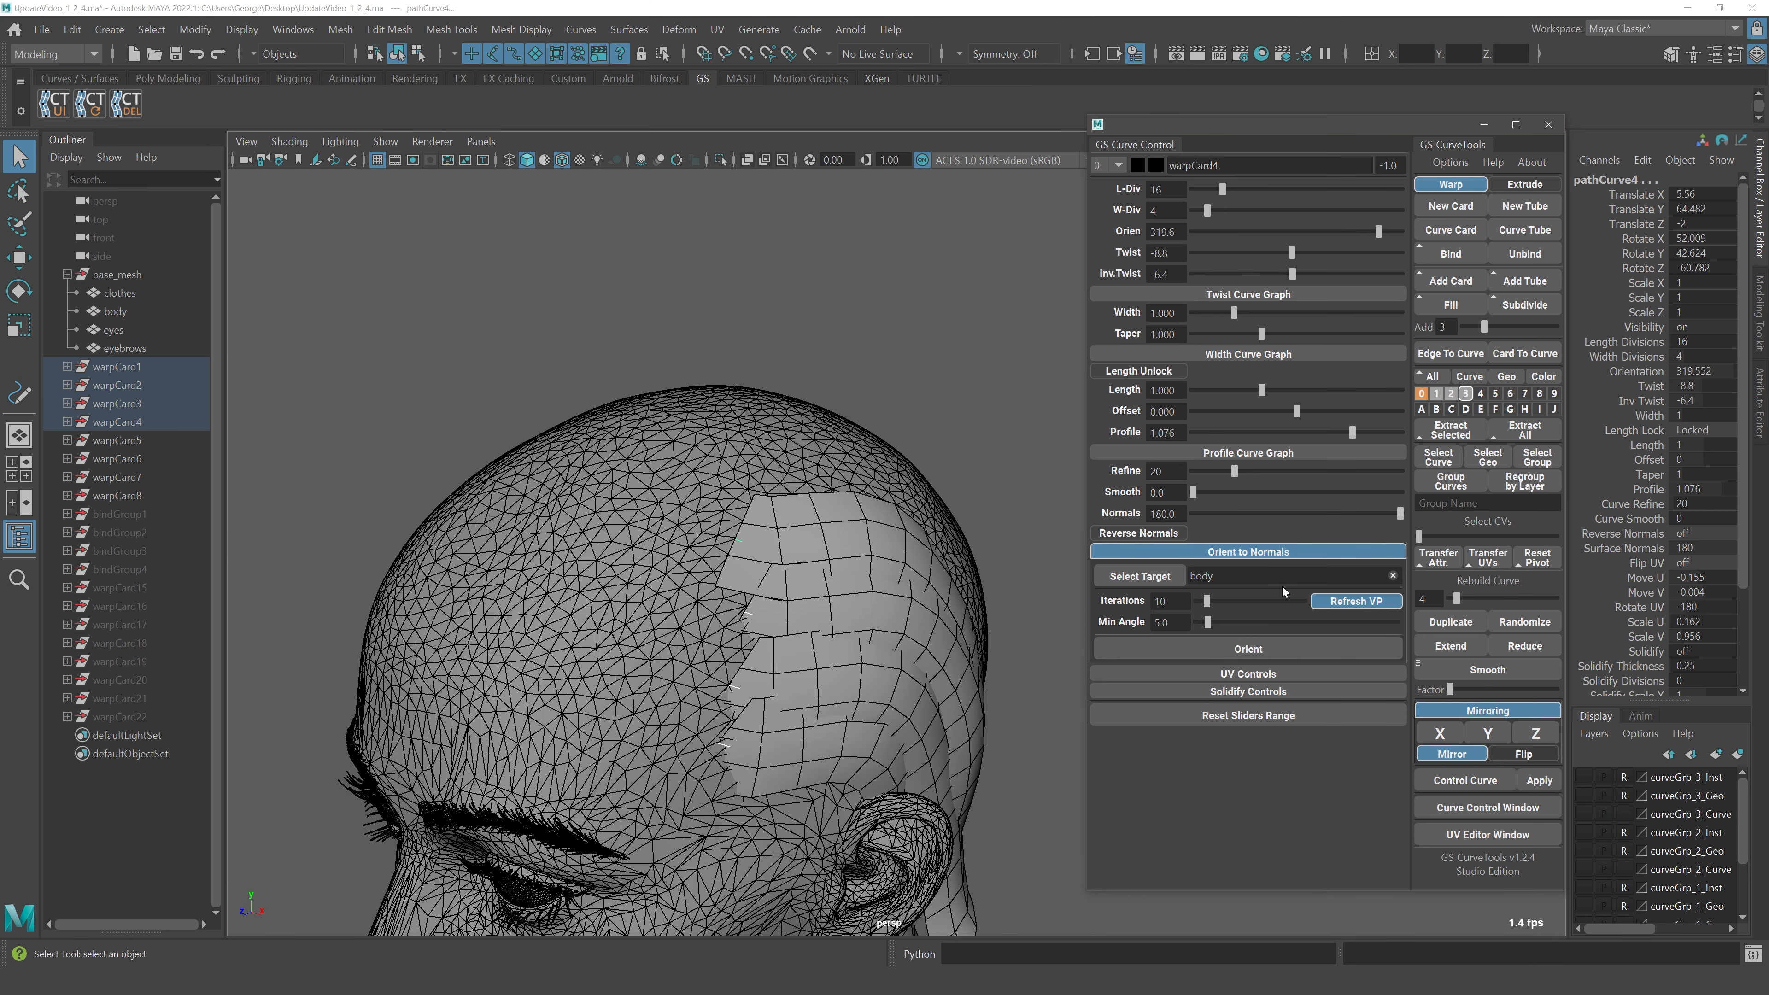
# Orient the four cards once with viewport refresh disabled and once with it enabled again
pyautogui.click(1353, 601)
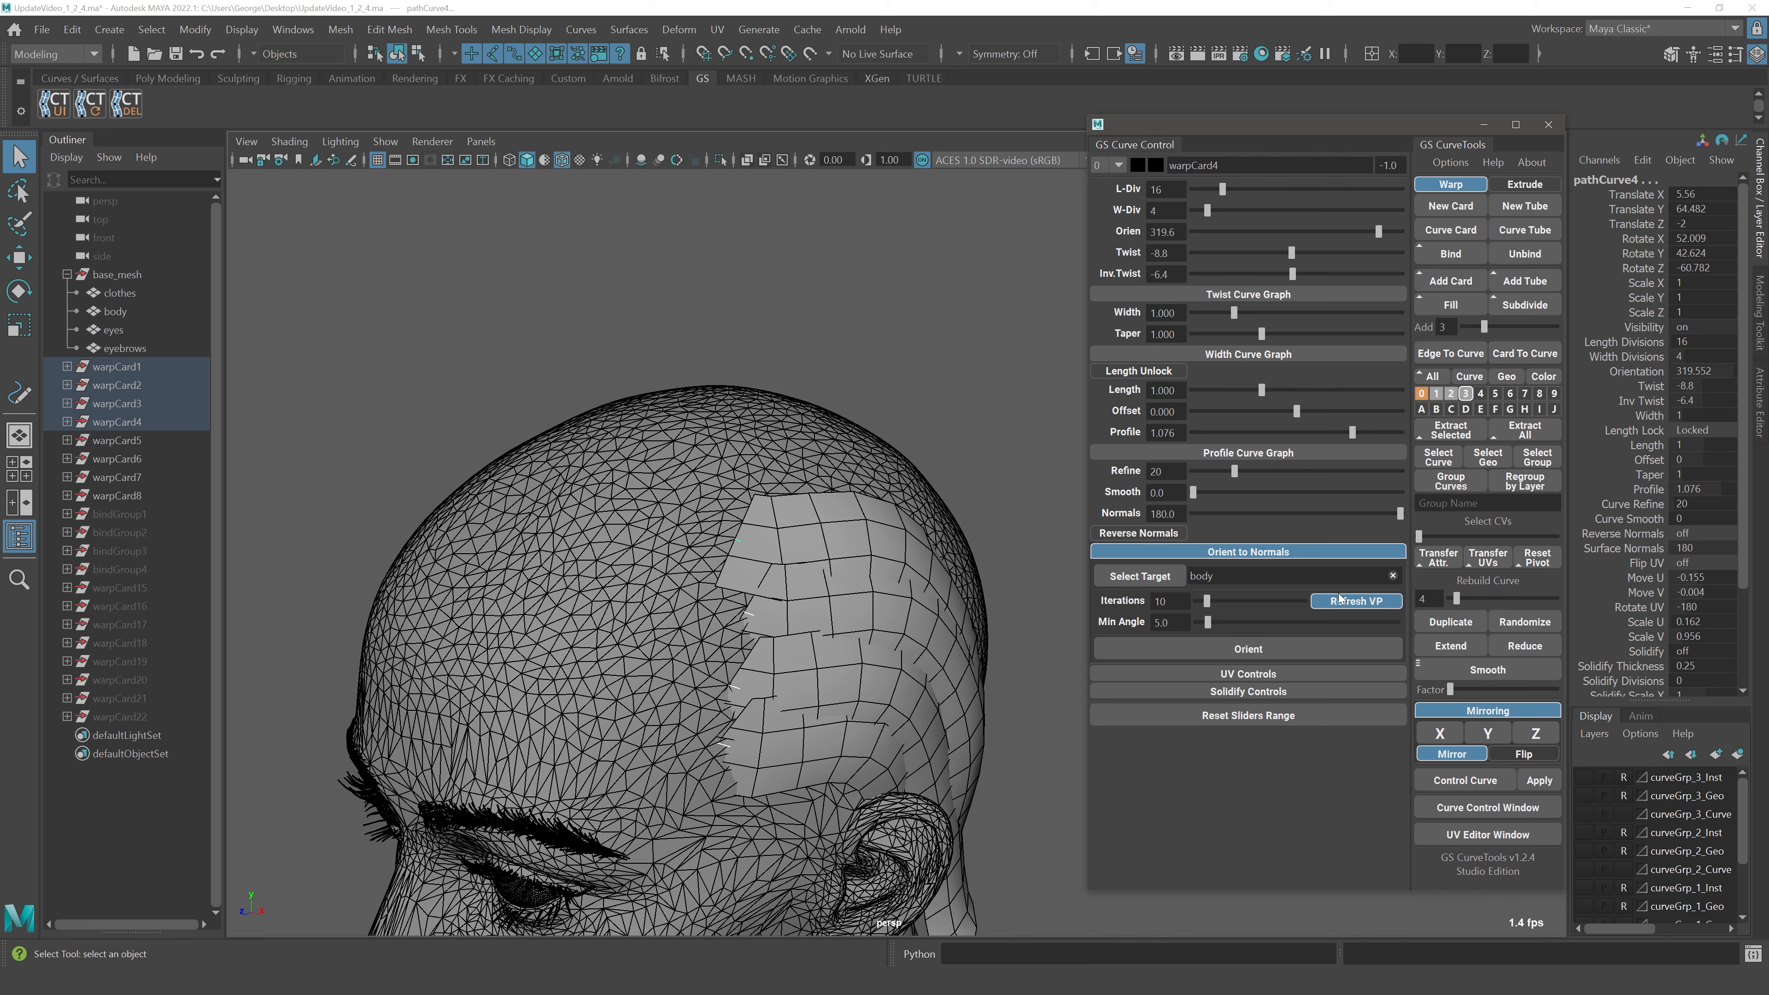
pyautogui.click(1301, 647)
pyautogui.click(1368, 603)
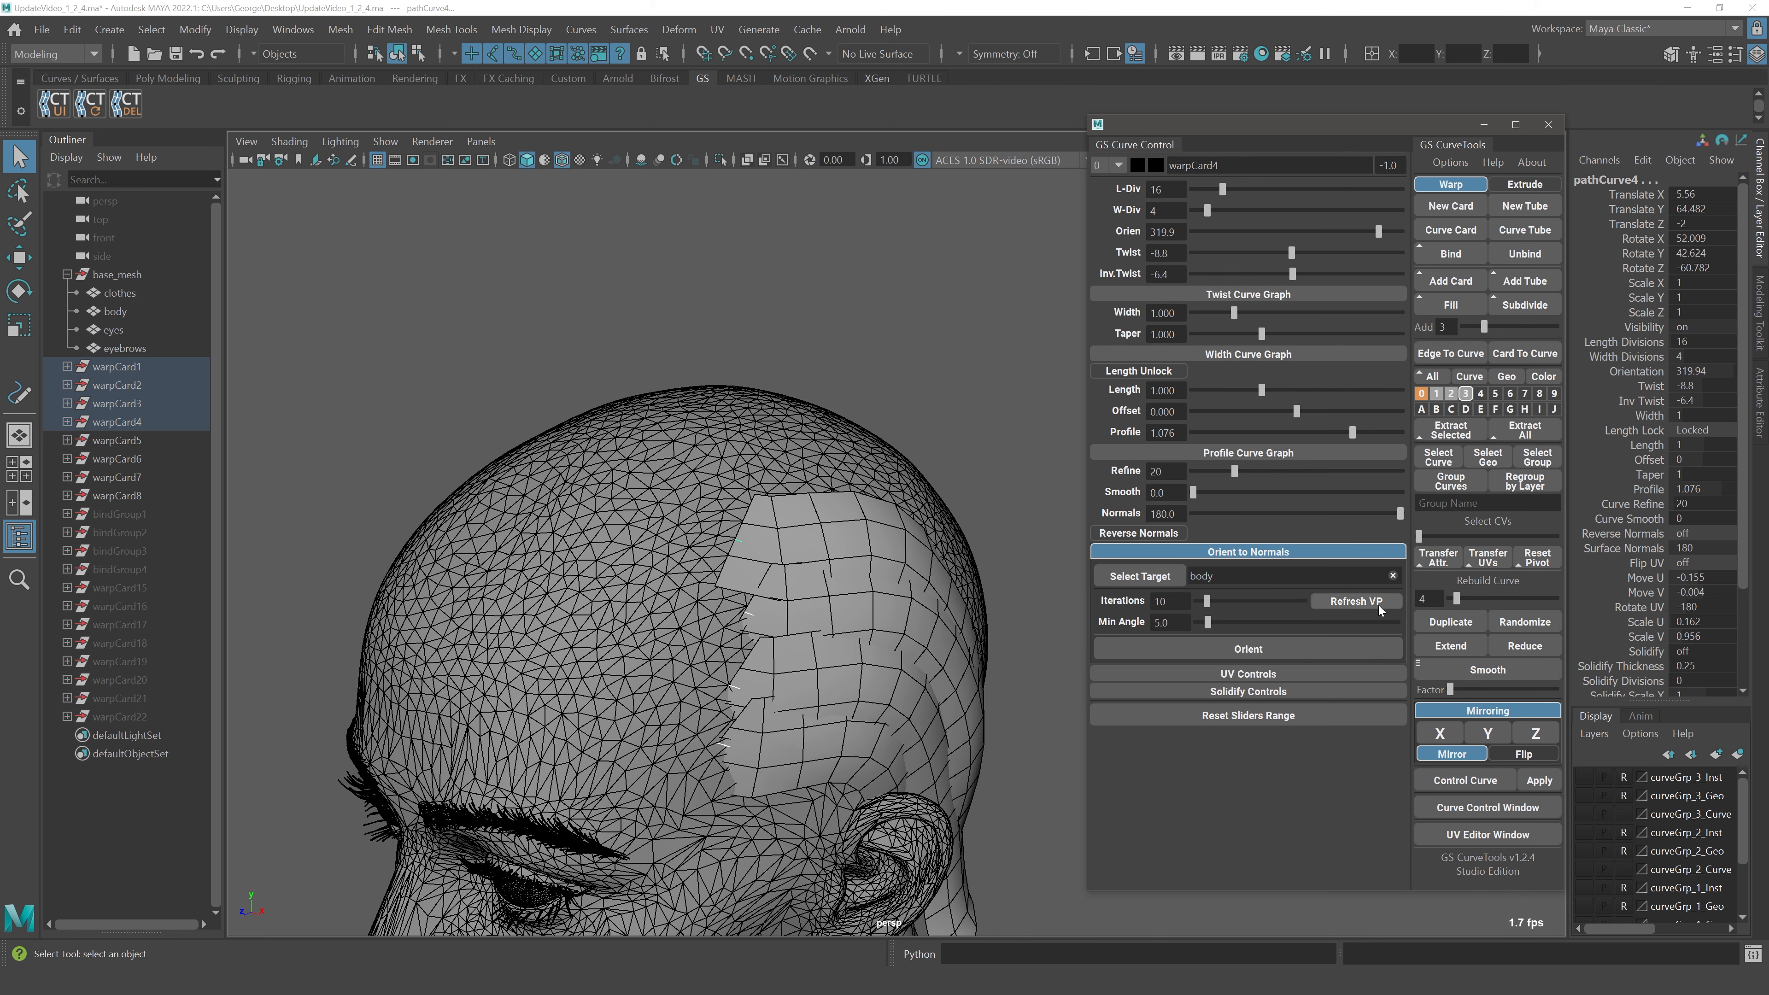
pyautogui.click(1312, 655)
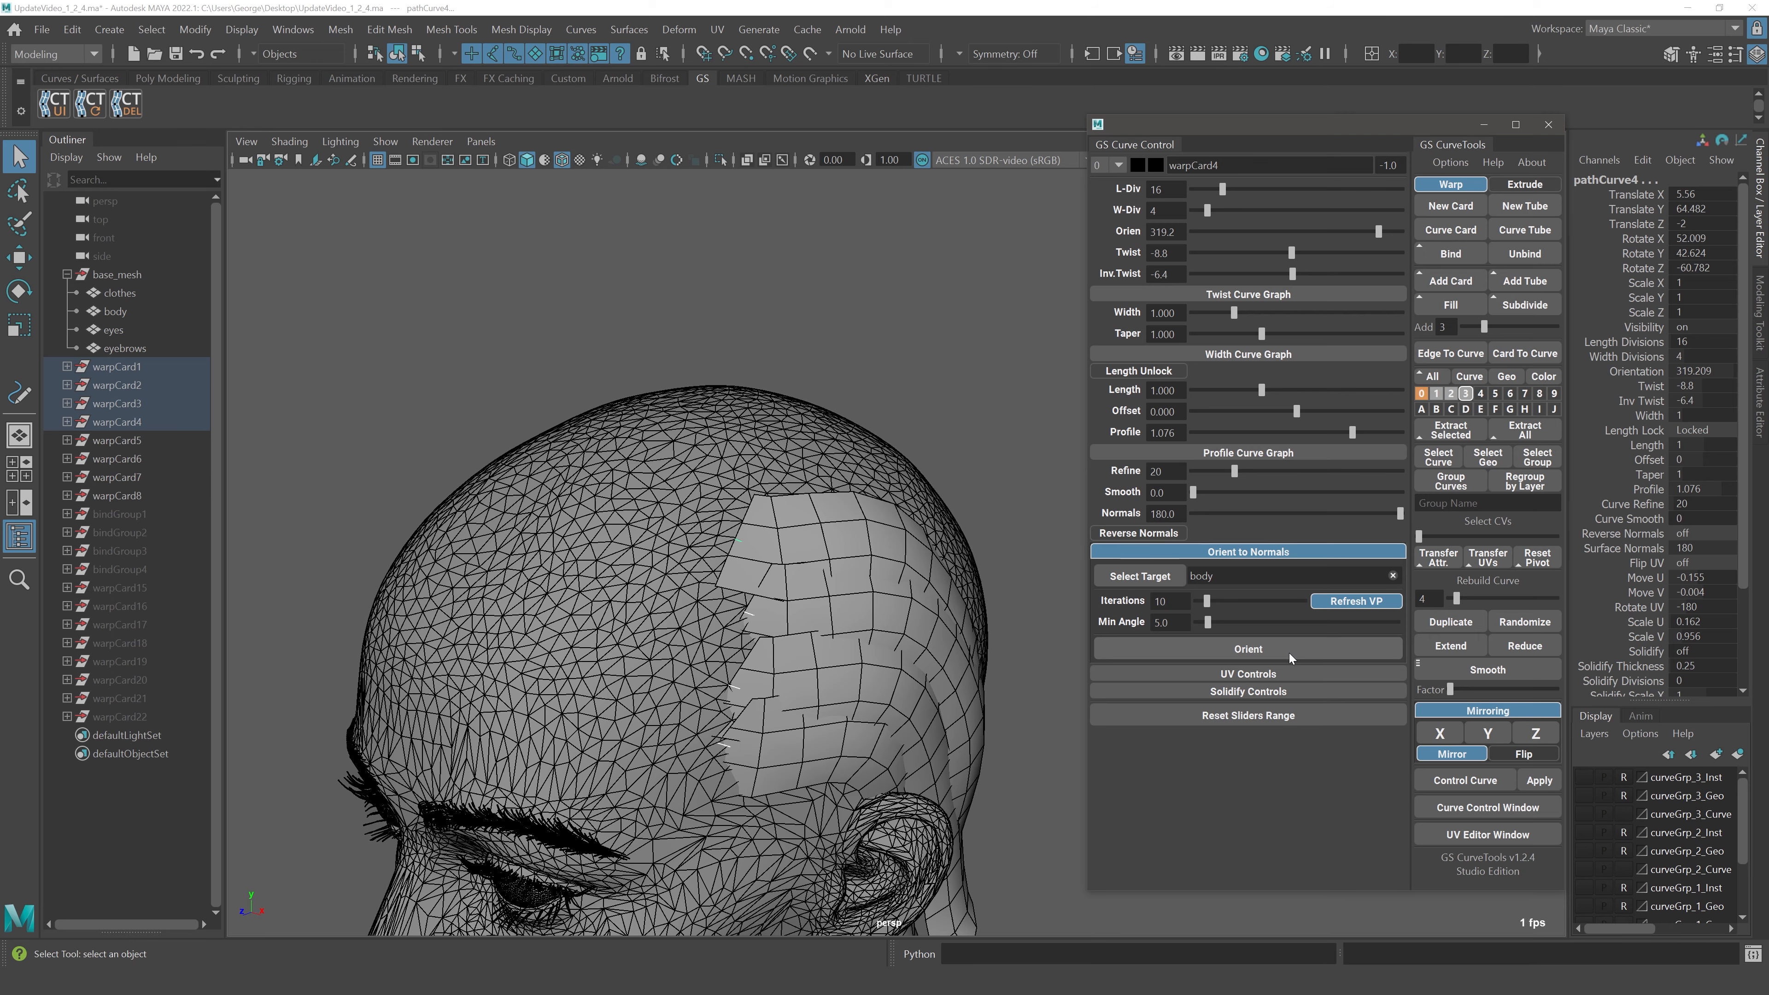
# Select the body mesh that serves as the Orient to Normals target, and clear the selection again
pyautogui.scroll(-2, 932, 492)
pyautogui.click(955, 469)
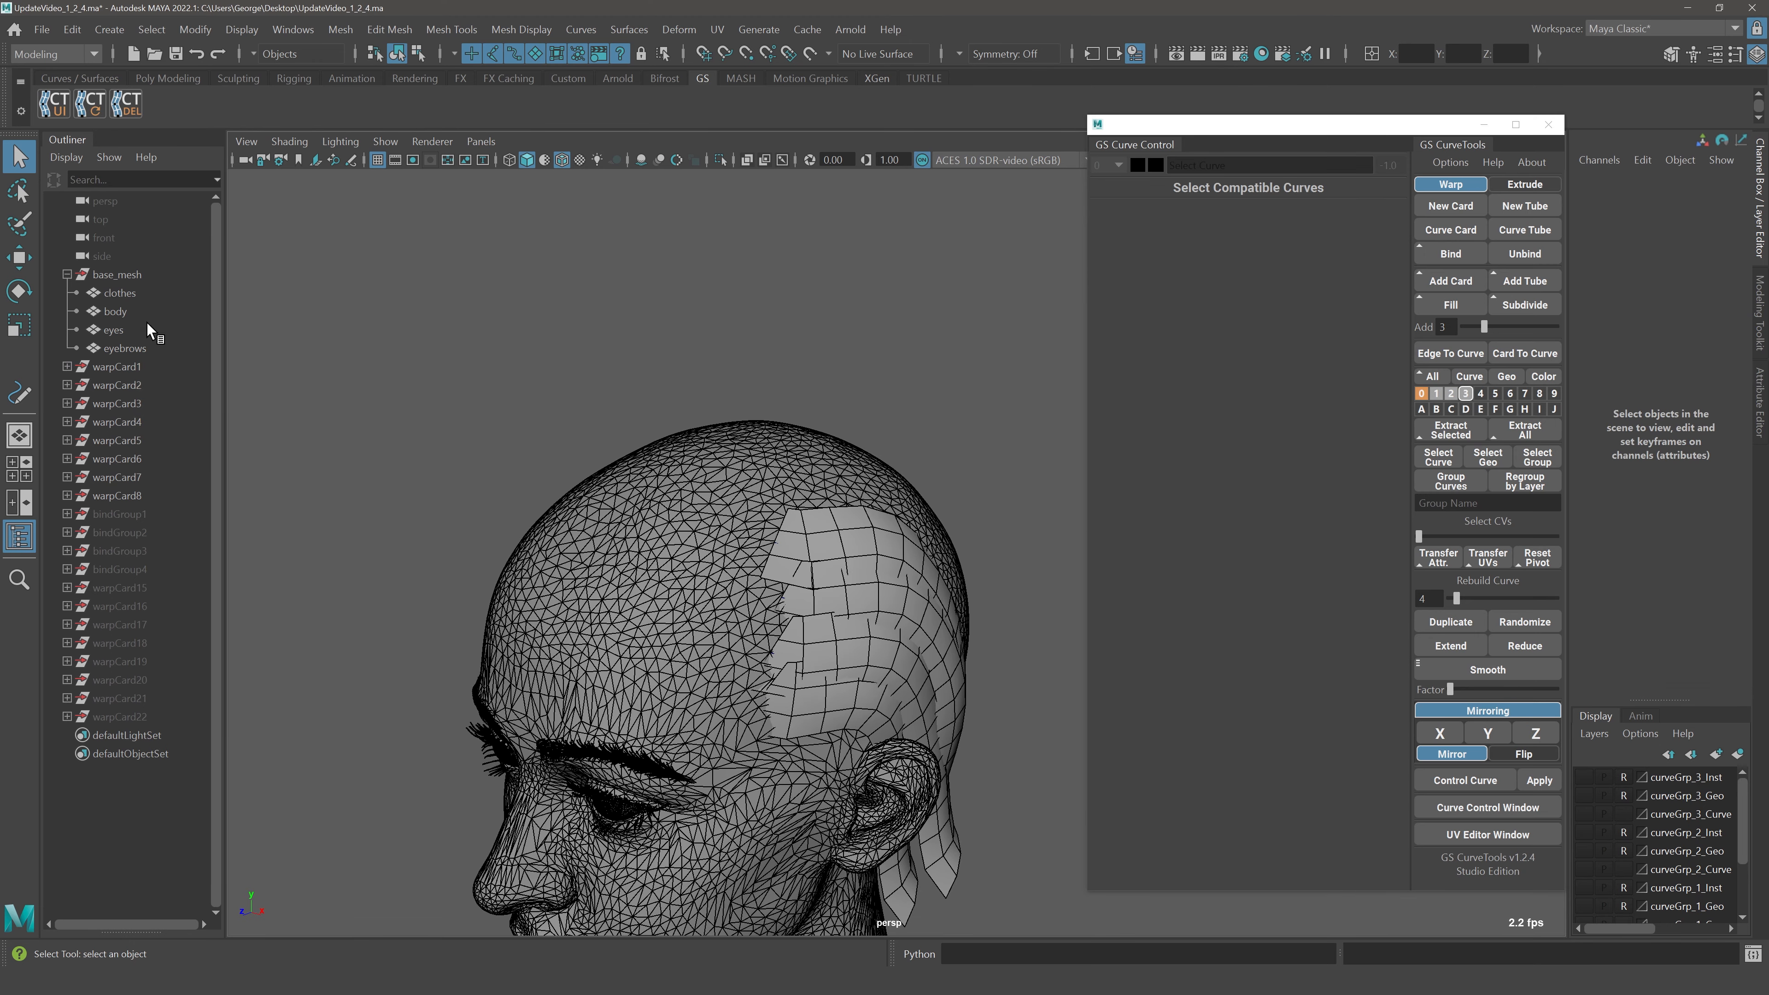
pyautogui.click(132, 311)
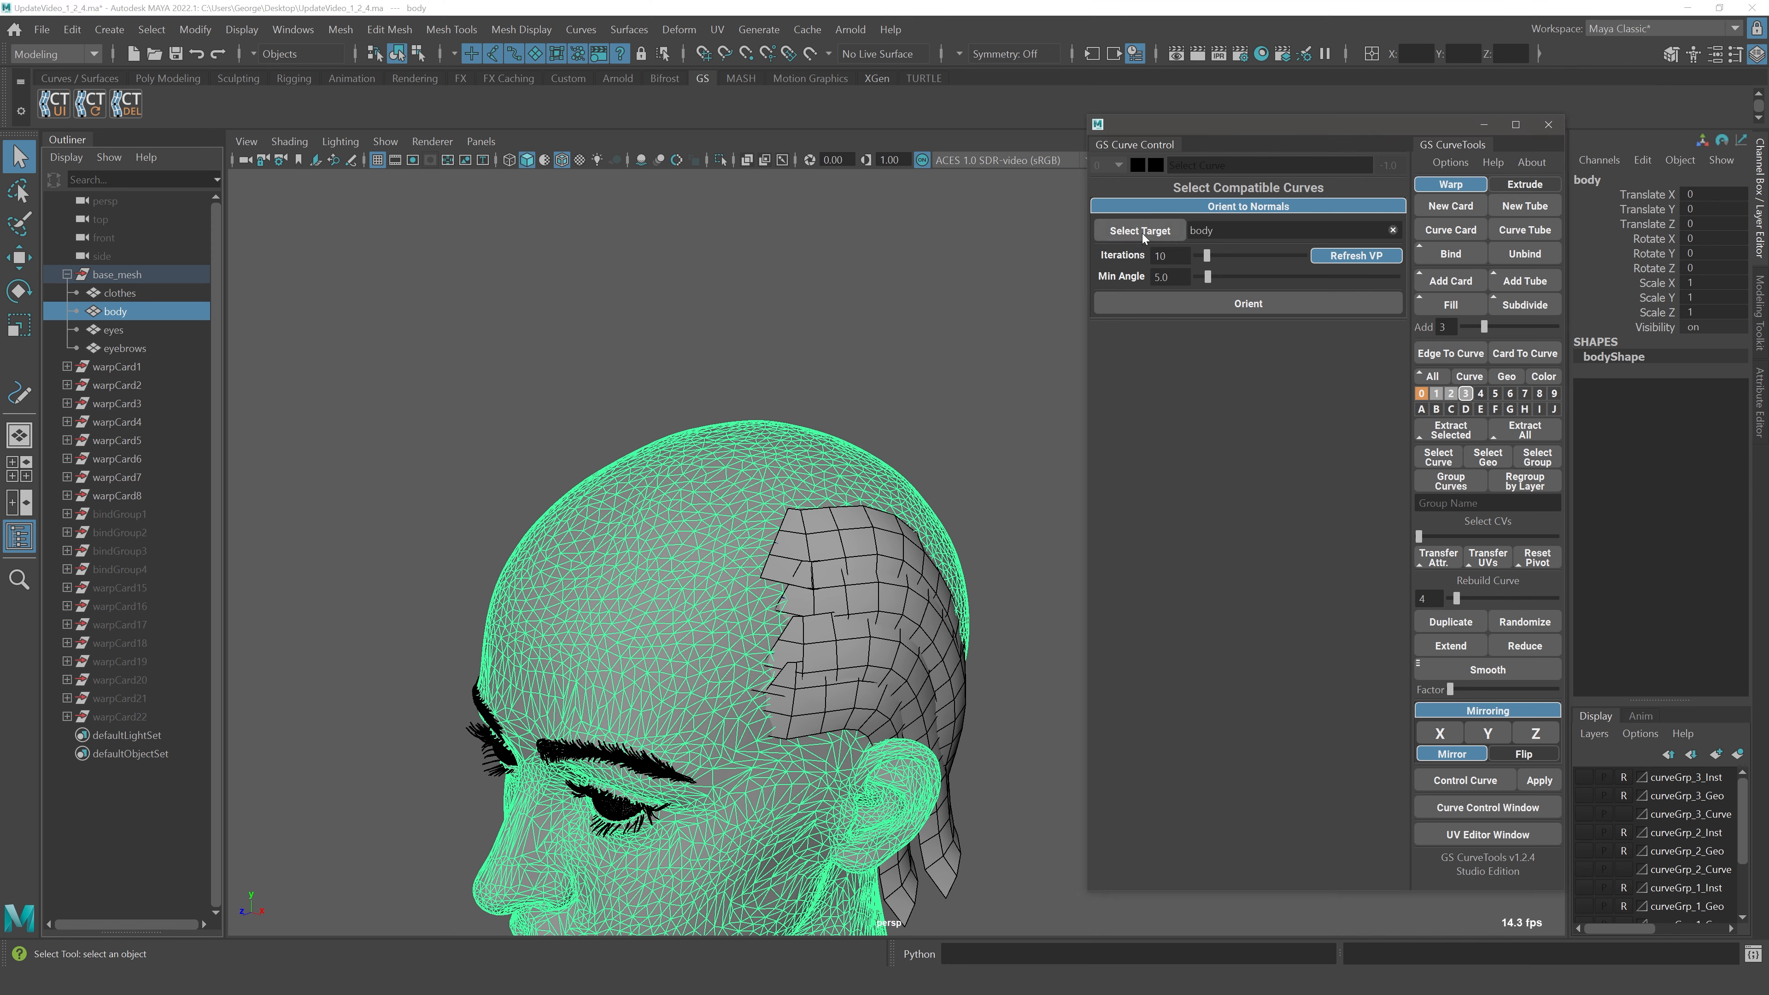
pyautogui.click(981, 476)
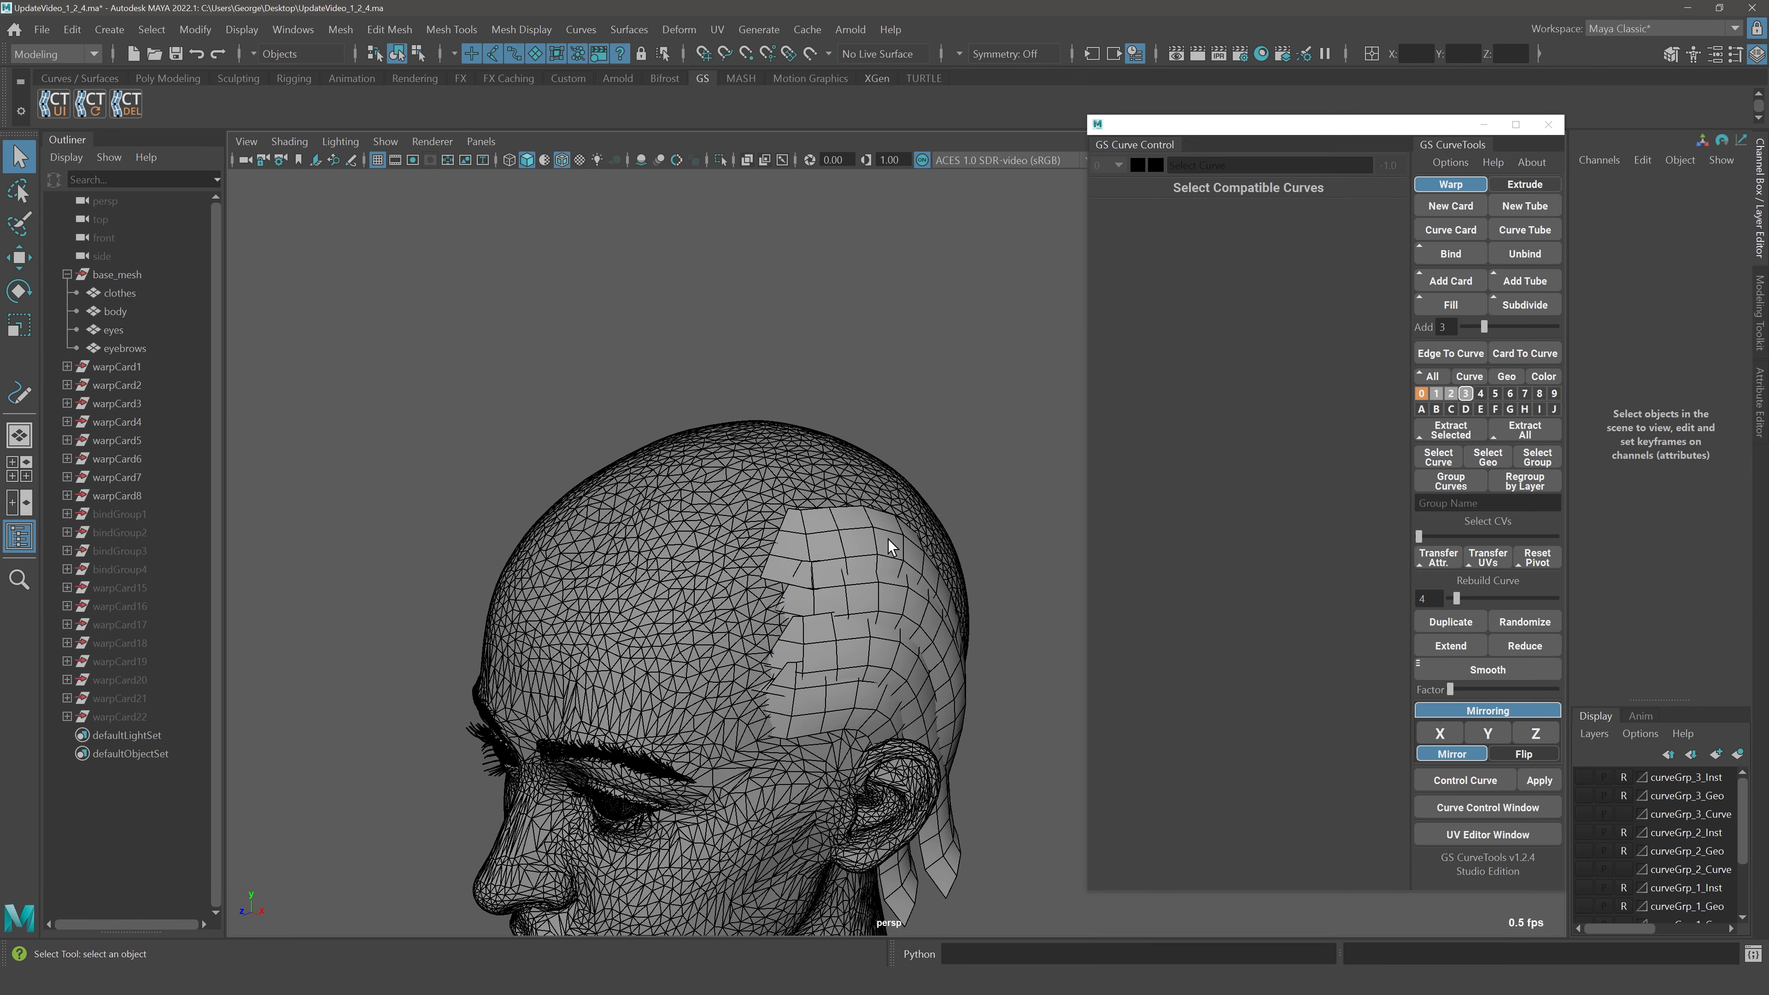
# Select warpCard1 through warpCard8, orient them repeatedly to the body's normals, and clear the selection
pyautogui.keyDown('alt'); pyautogui.moveTo(939, 515); pyautogui.dragTo(655, 457); pyautogui.keyUp('alt')
pyautogui.moveTo(396, 385); pyautogui.dragTo(1052, 951)
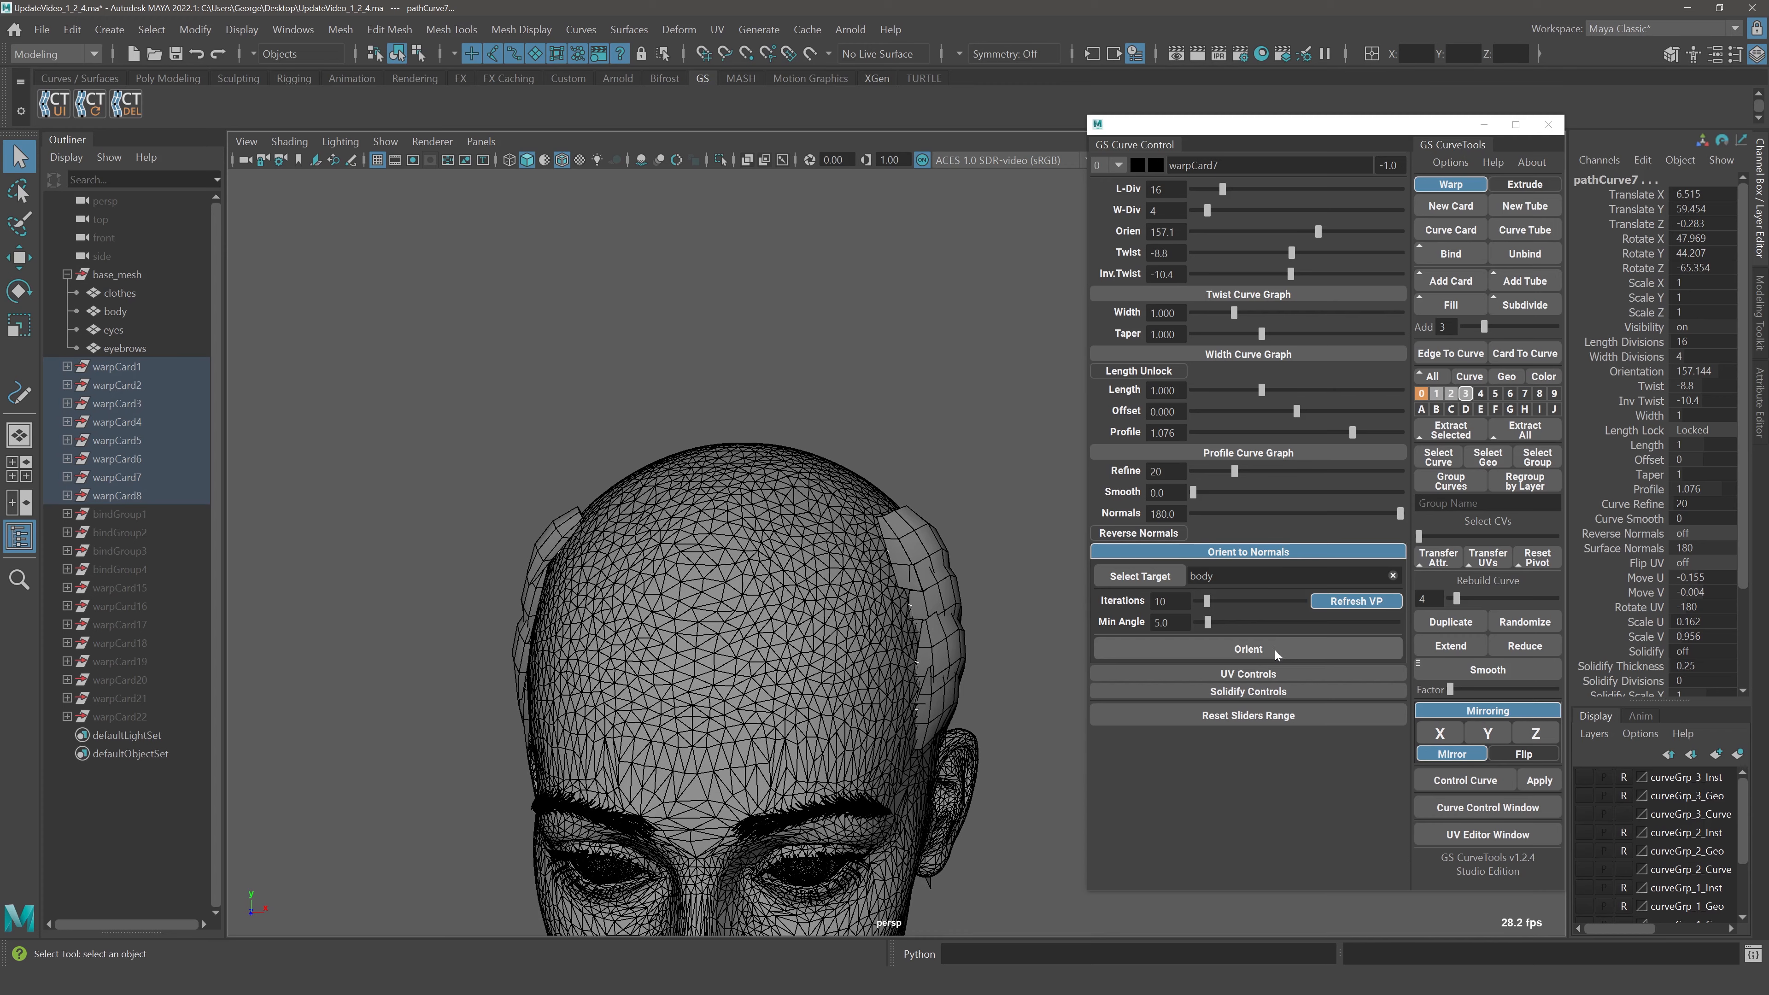
pyautogui.click(1275, 650)
pyautogui.click(1277, 649)
pyautogui.click(1278, 648)
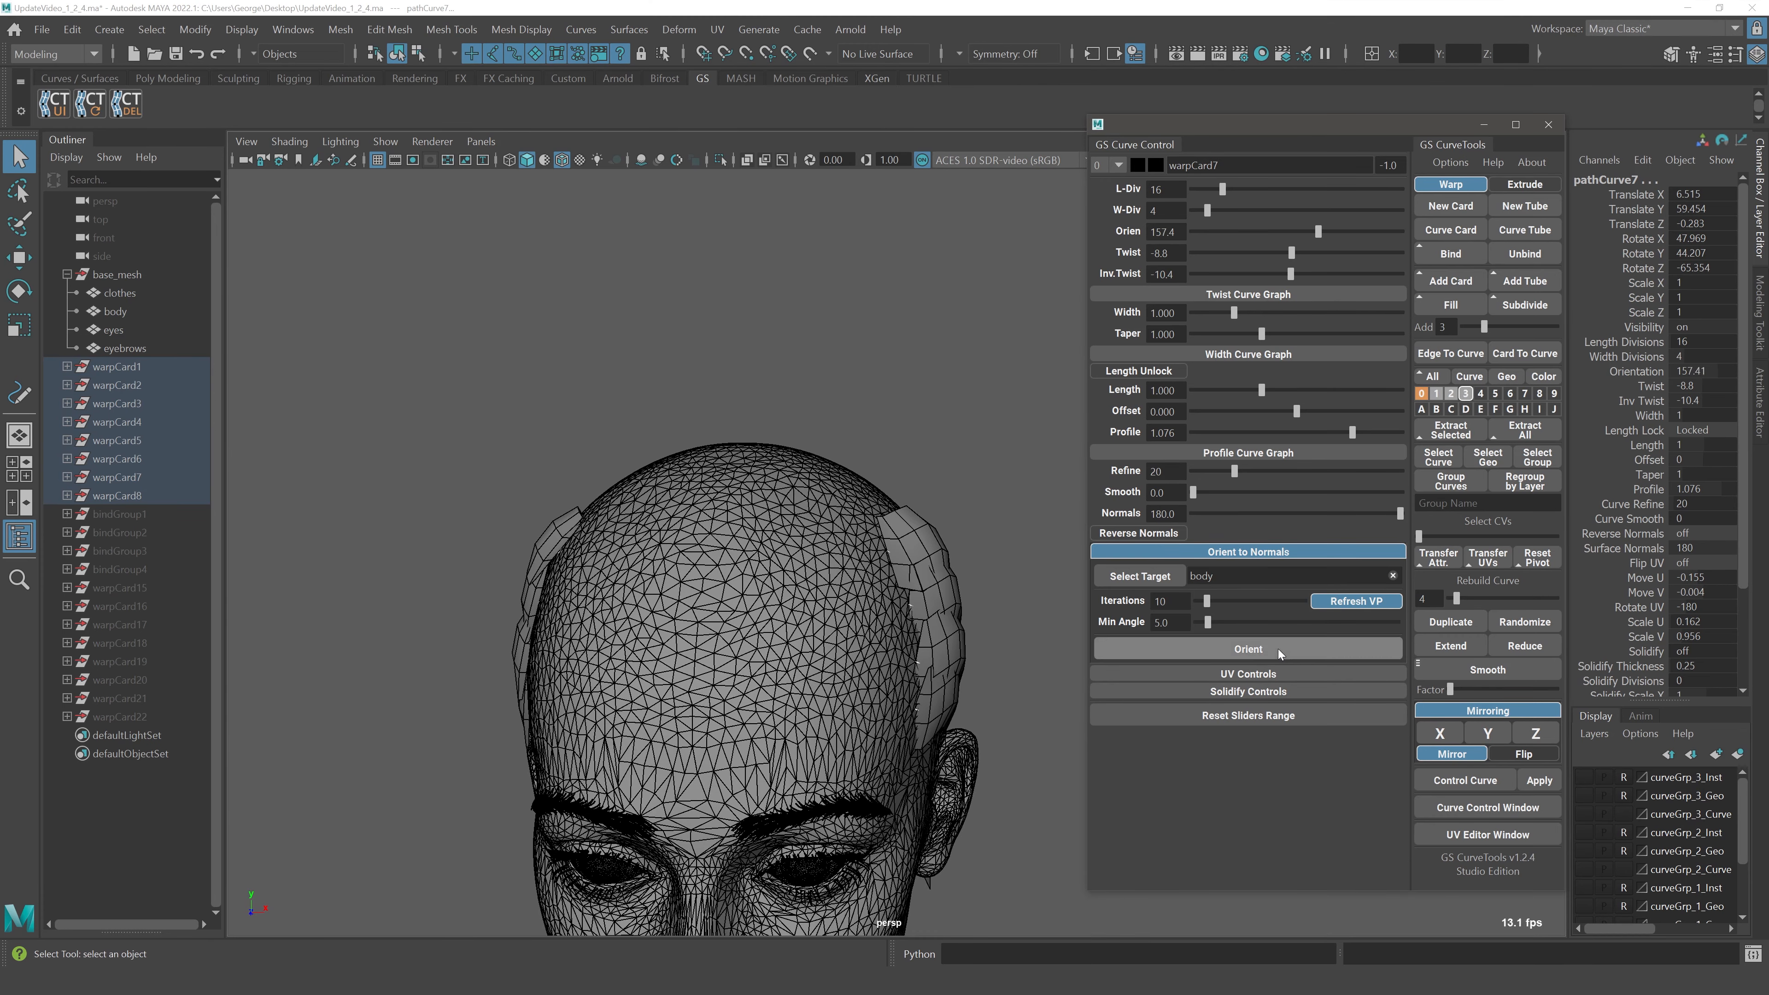
pyautogui.click(1278, 649)
pyautogui.click(1278, 649)
pyautogui.click(931, 484)
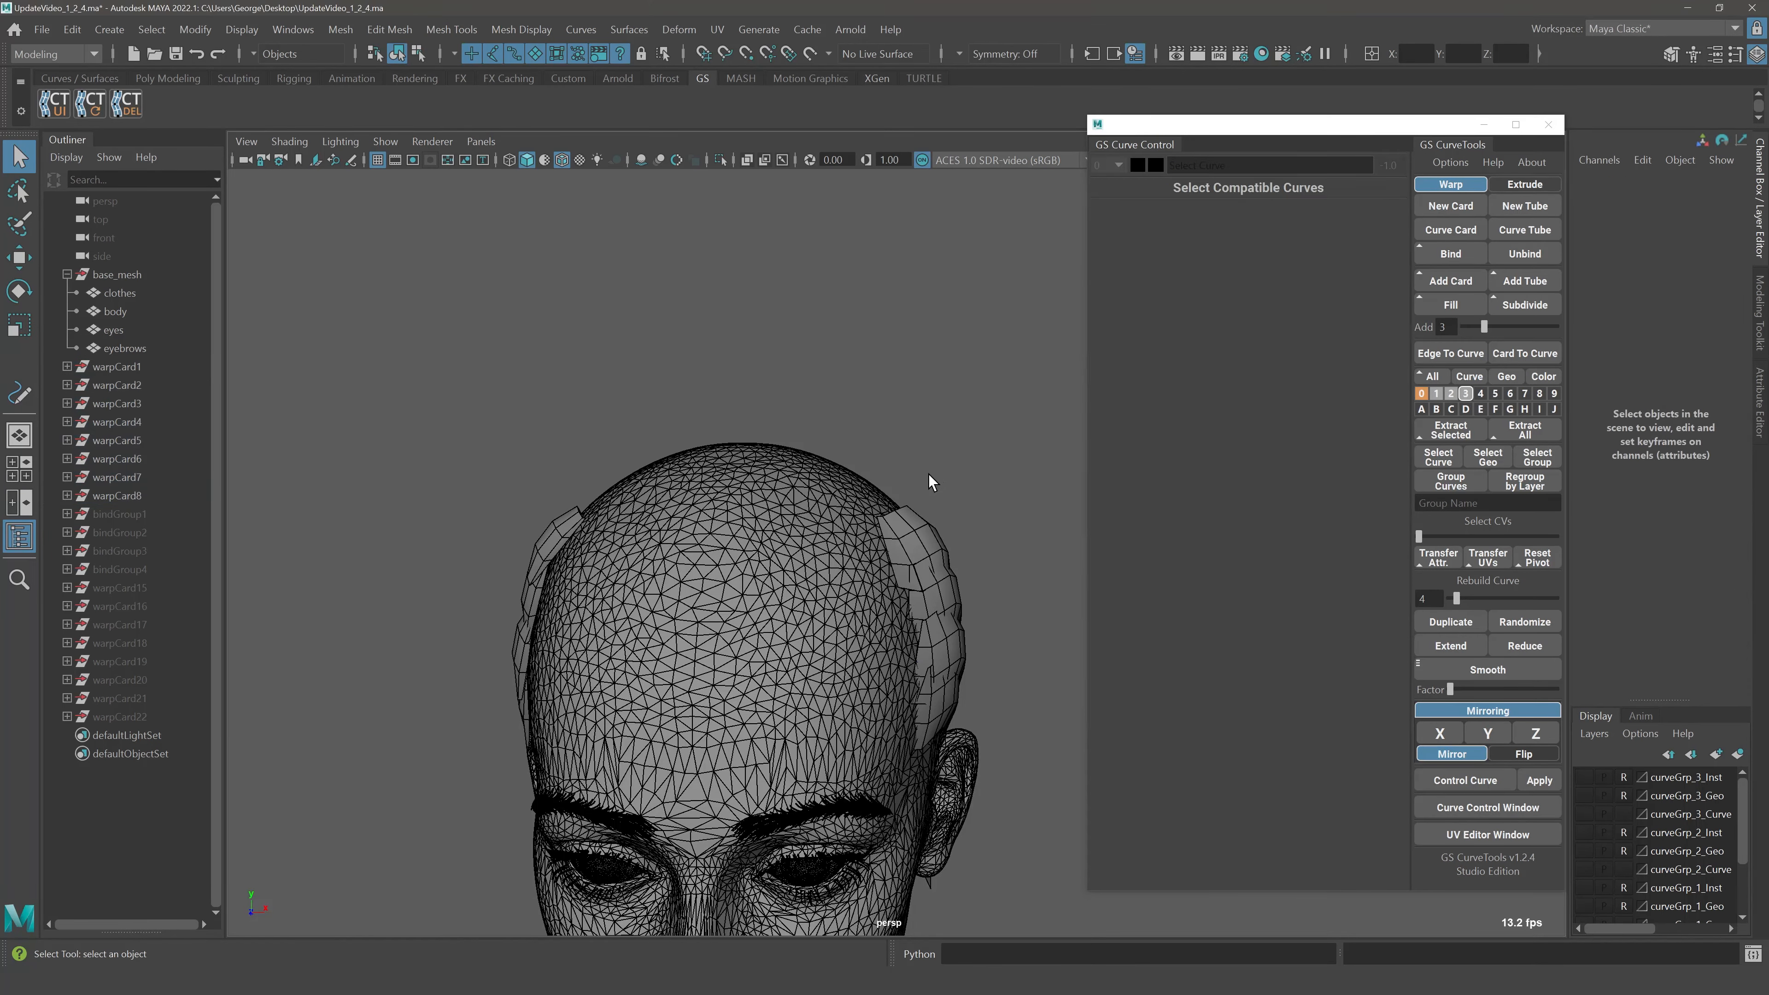
# Show the hidden hair cards of curve layer 3 on the crown of the head
pyautogui.keyDown('alt'); pyautogui.moveTo(932, 484); pyautogui.dragTo(873, 514); pyautogui.keyUp('alt')
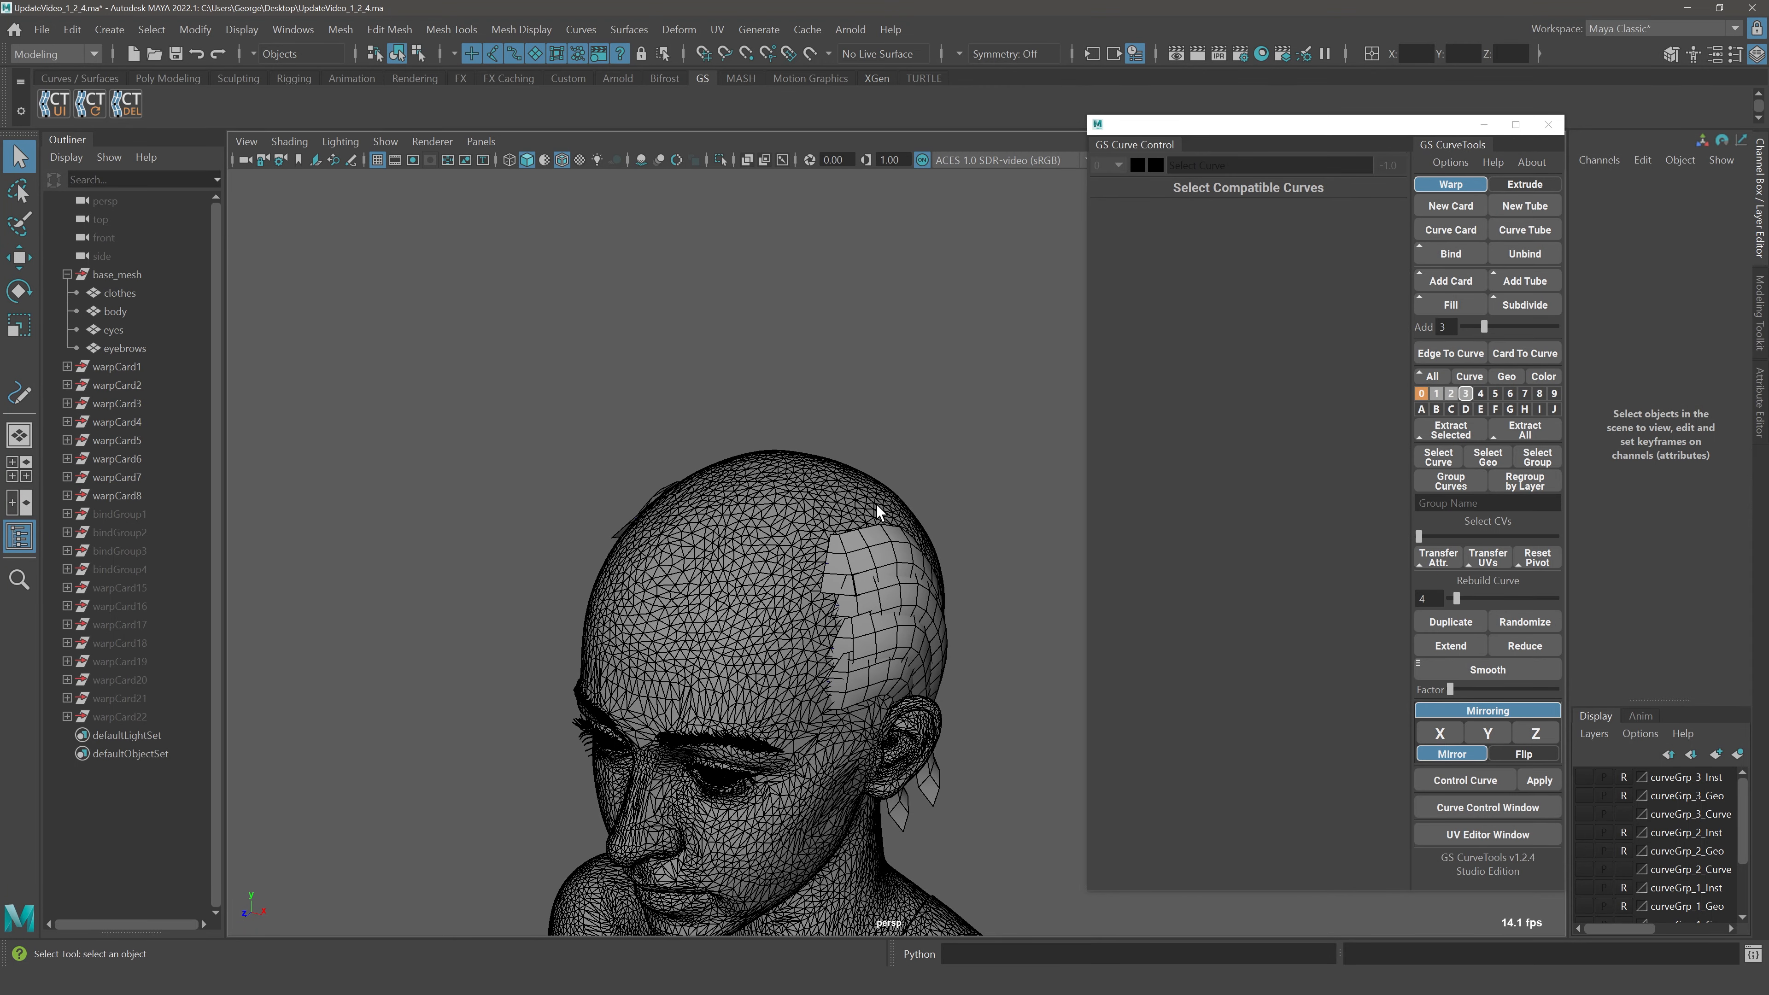
pyautogui.scroll(3, 947, 394)
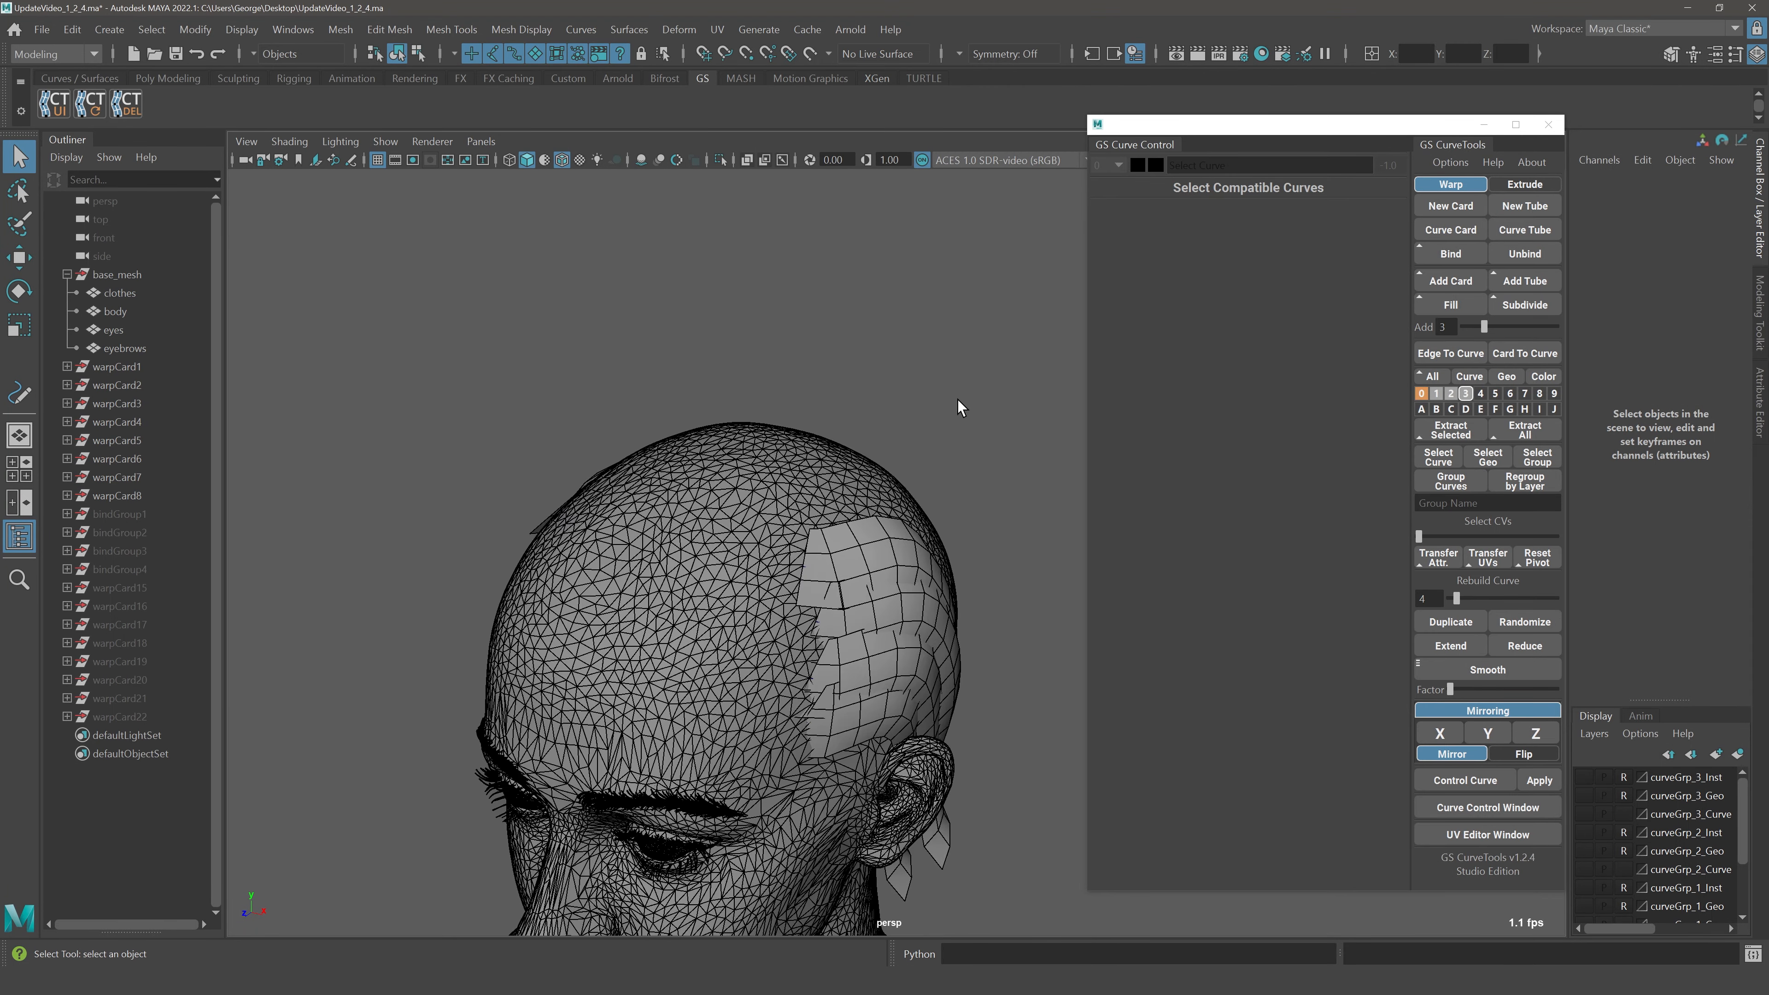
pyautogui.keyDown('alt'); pyautogui.click(1466, 394); pyautogui.keyUp('alt')
pyautogui.press('f')
pyautogui.keyDown('alt'); pyautogui.moveTo(892, 378); pyautogui.dragTo(828, 369); pyautogui.keyUp('alt')
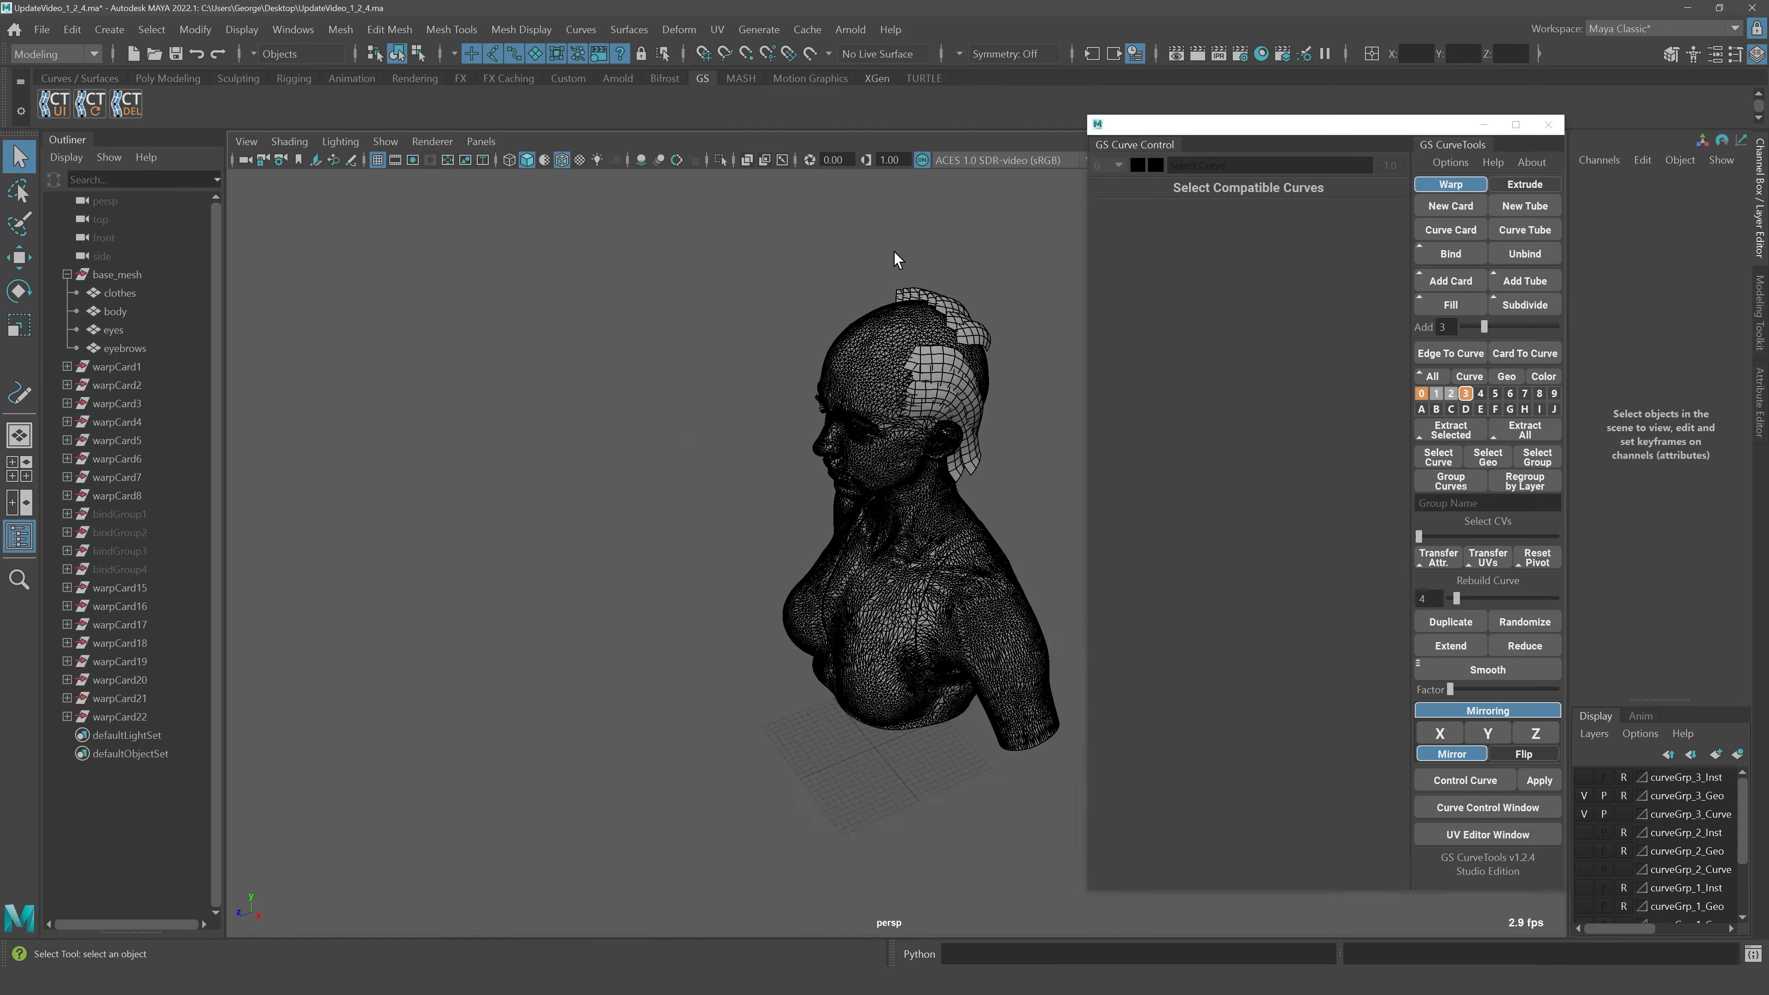
# Select warpCard15 through warpCard22 on the crown of the head and orient them repeatedly to the body's normals
pyautogui.press('f')
pyautogui.moveTo(894, 252); pyautogui.dragTo(905, 453)
pyautogui.click(816, 498)
pyautogui.keyDown('alt'); pyautogui.moveTo(815, 498); pyautogui.dragTo(754, 458); pyautogui.keyUp('alt')
pyautogui.moveTo(478, 465); pyautogui.dragTo(1065, 613)
pyautogui.keyDown('alt'); pyautogui.moveTo(1076, 582); pyautogui.dragTo(970, 553); pyautogui.keyUp('alt')
pyautogui.click(1282, 642)
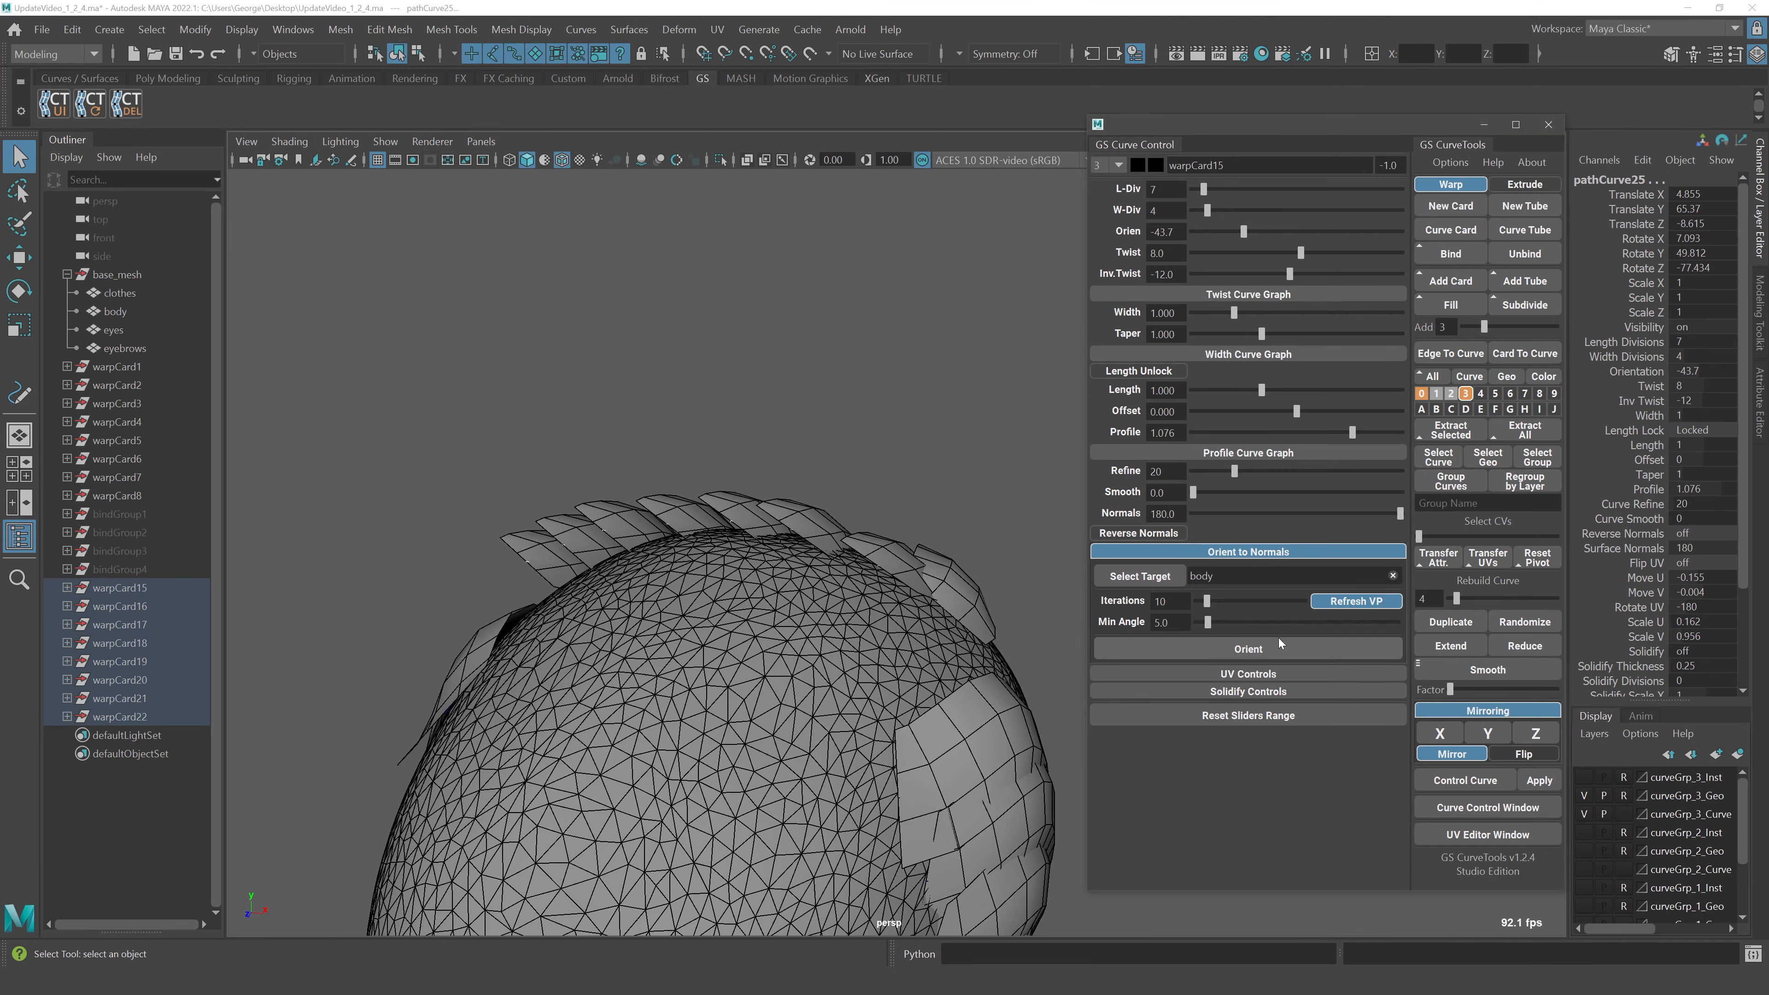
pyautogui.click(1233, 651)
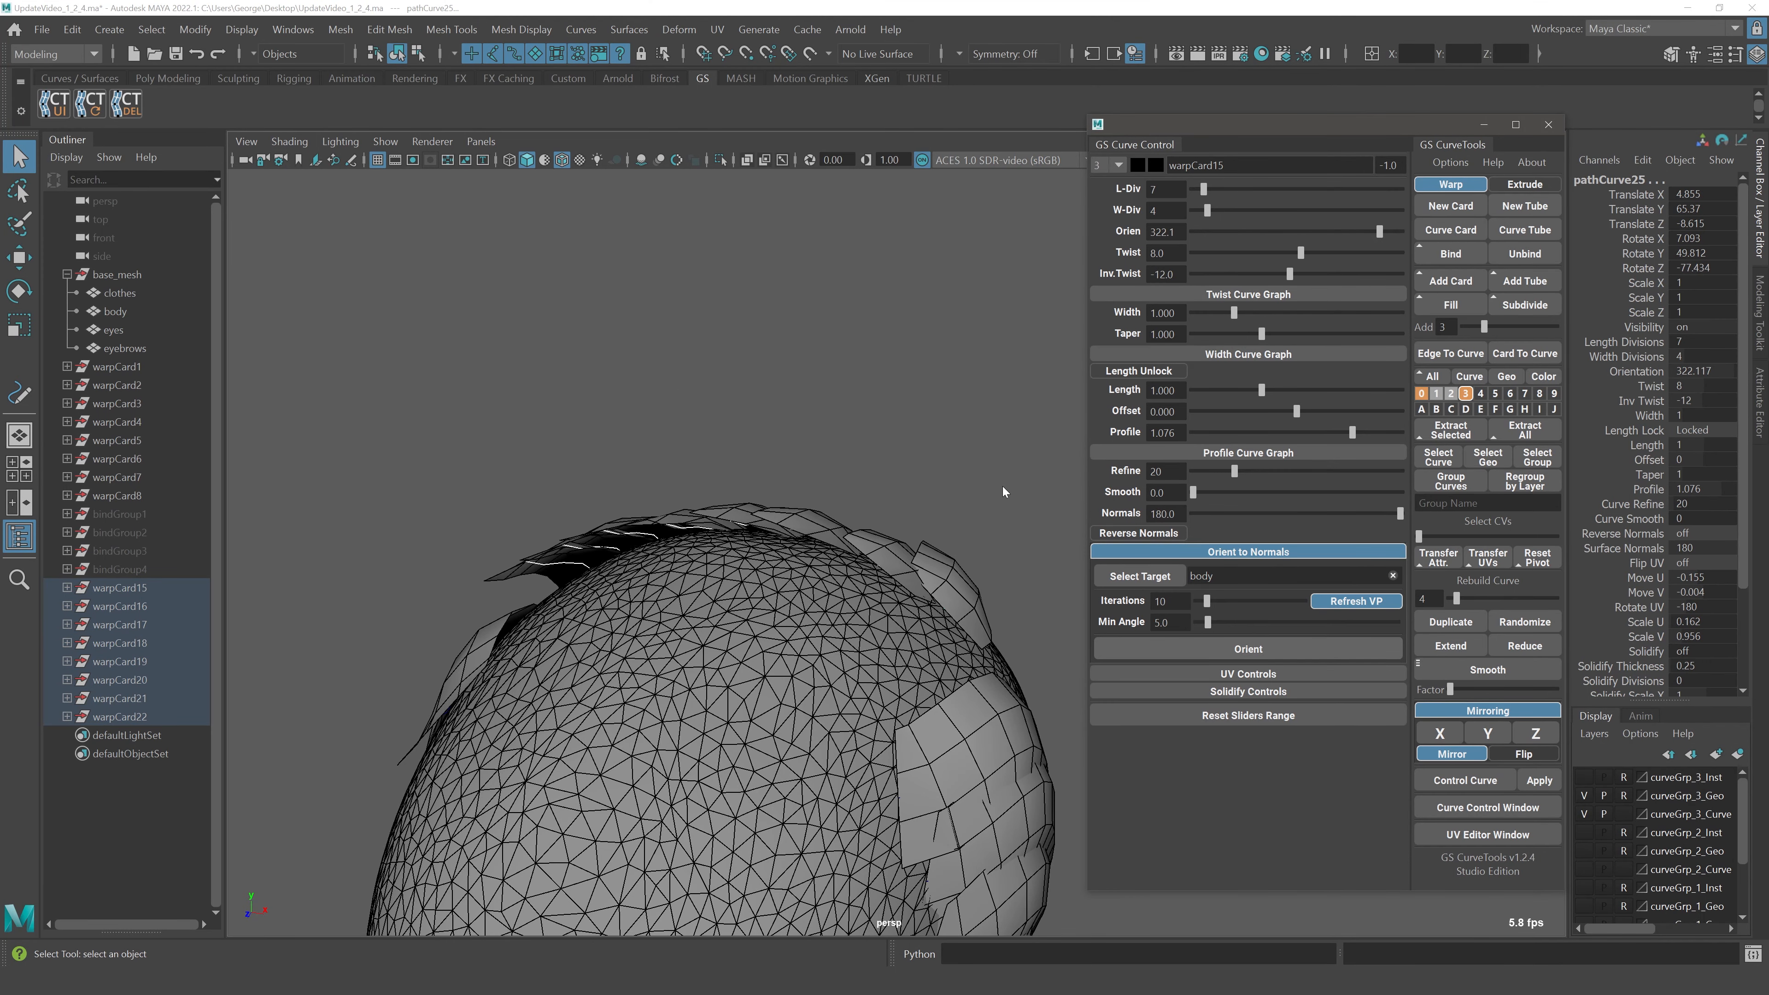
pyautogui.keyDown('alt'); pyautogui.moveTo(815, 542); pyautogui.dragTo(883, 542); pyautogui.keyUp('alt')
pyautogui.click(1208, 642)
pyautogui.keyDown('alt'); pyautogui.moveTo(906, 519); pyautogui.dragTo(832, 513, button='middle'); pyautogui.keyUp('alt')
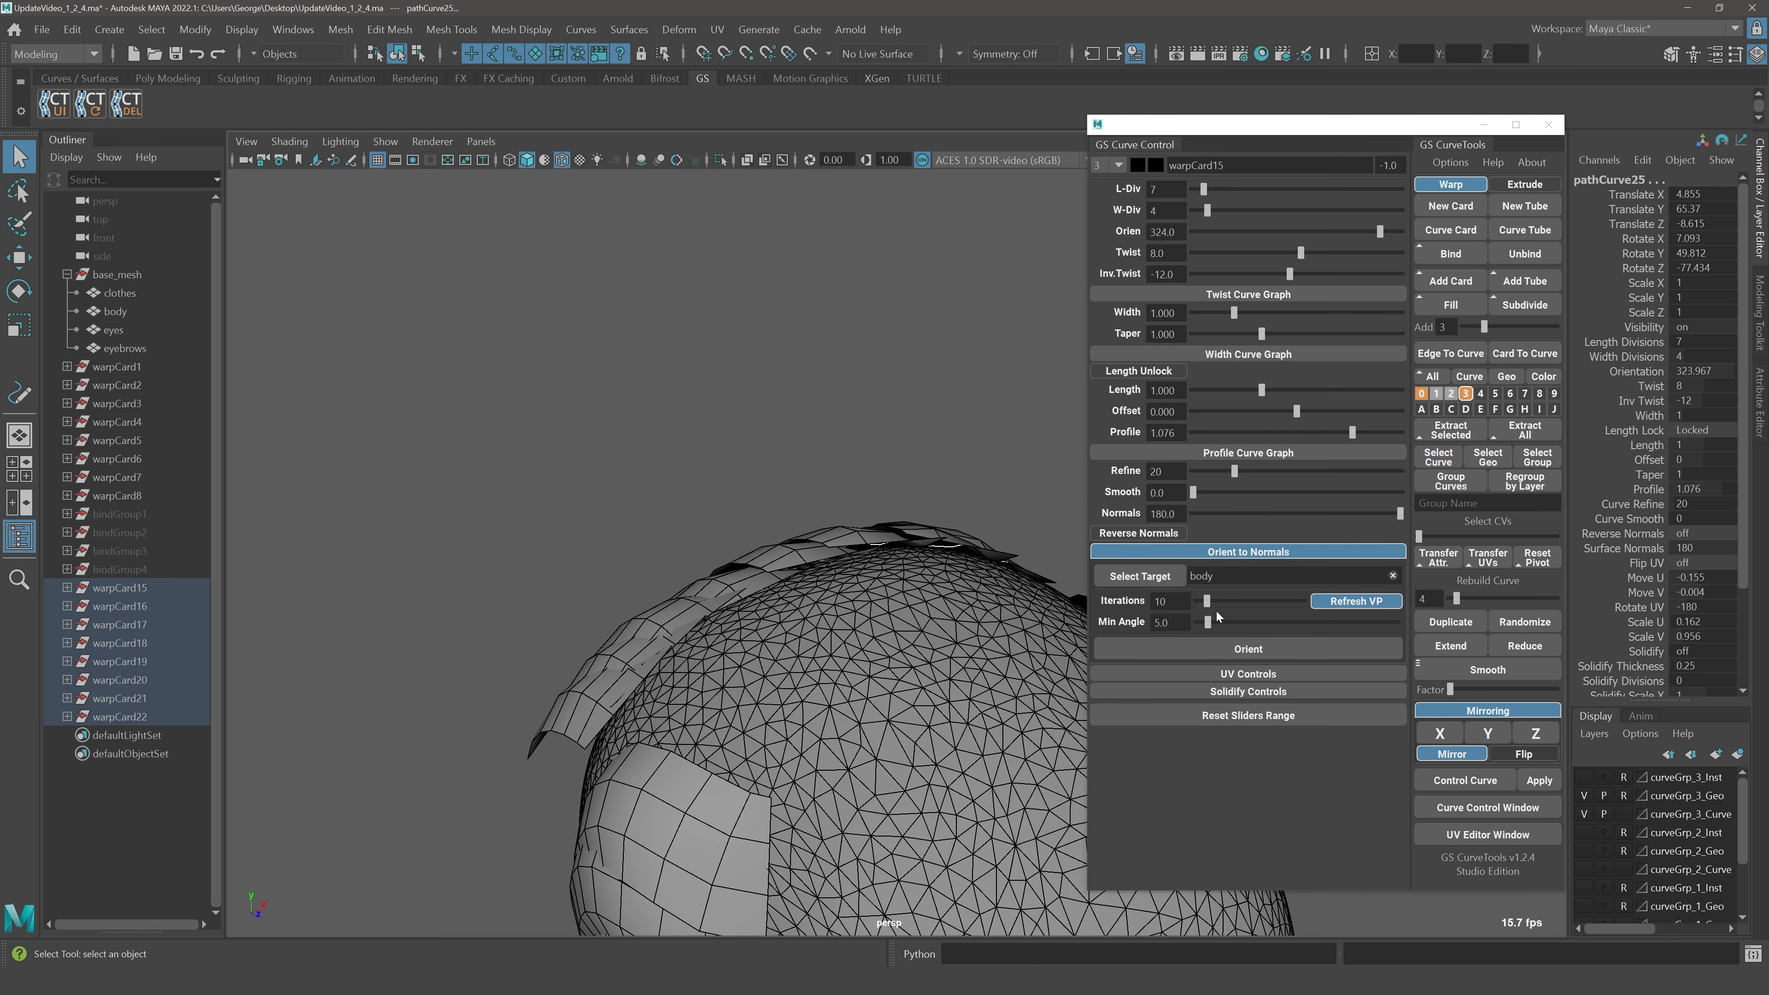
# Set the orient iterations to 25 and orient the selected crown cards to the body's normals again
pyautogui.moveTo(1207, 599); pyautogui.dragTo(1222, 599)
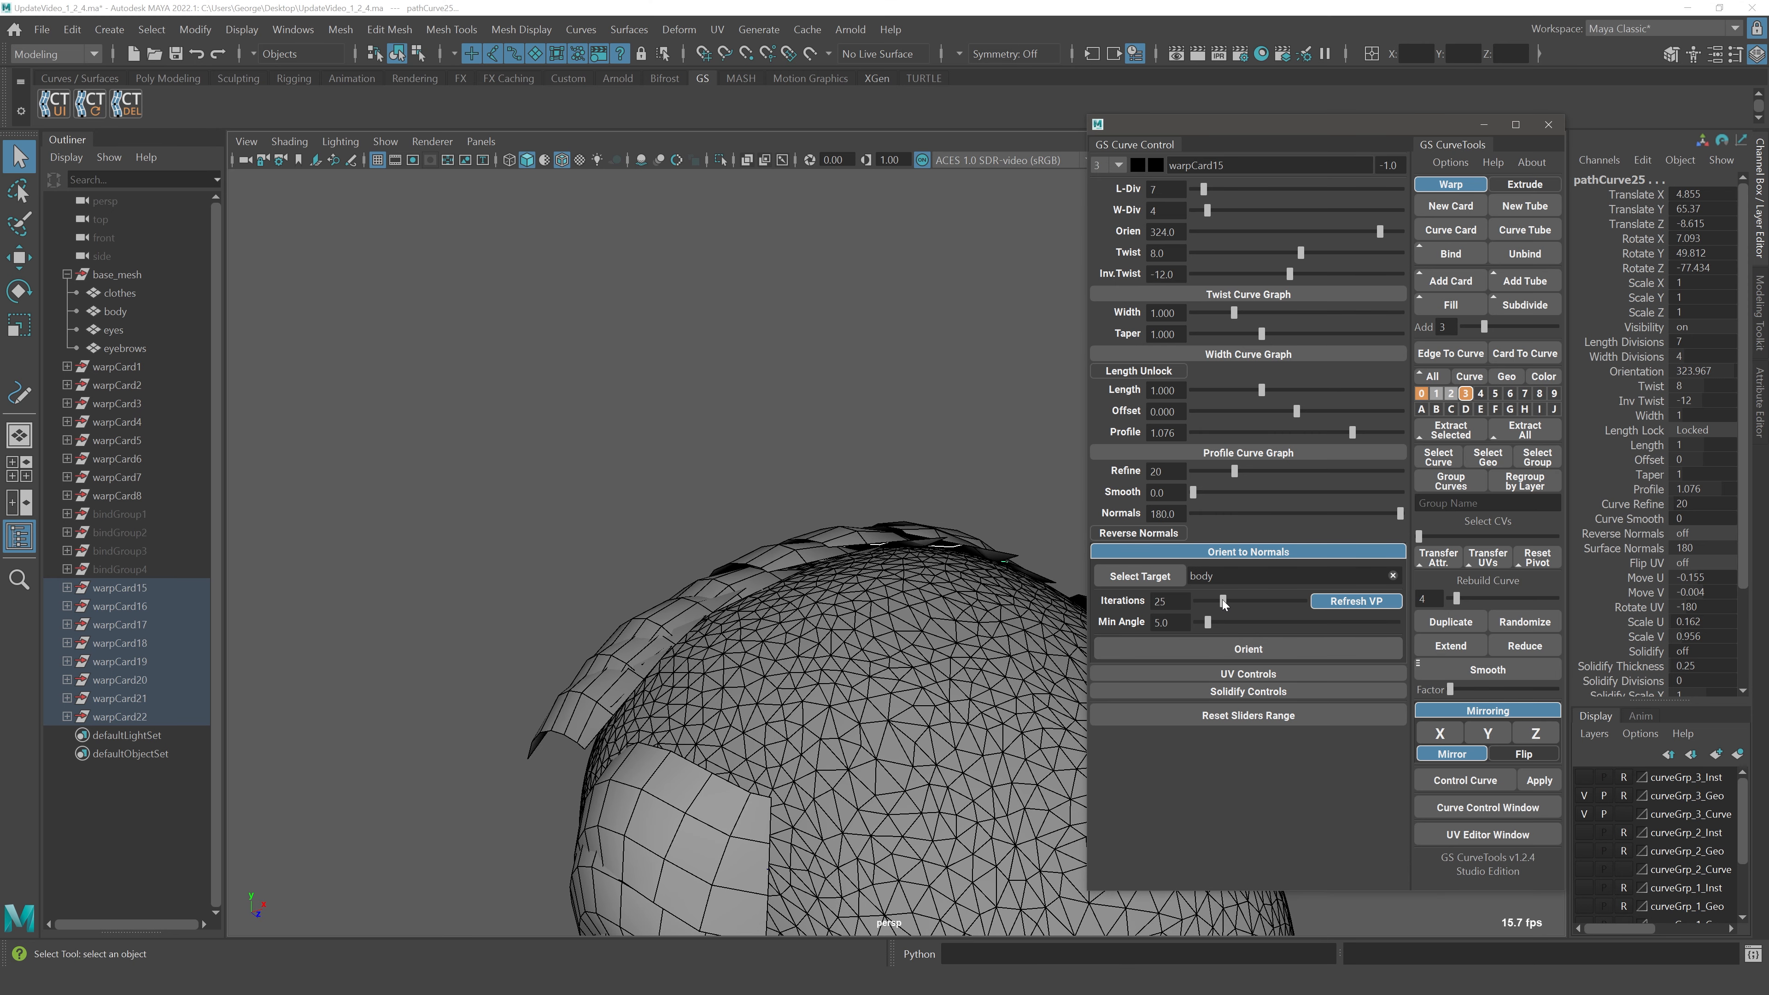
pyautogui.click(1239, 640)
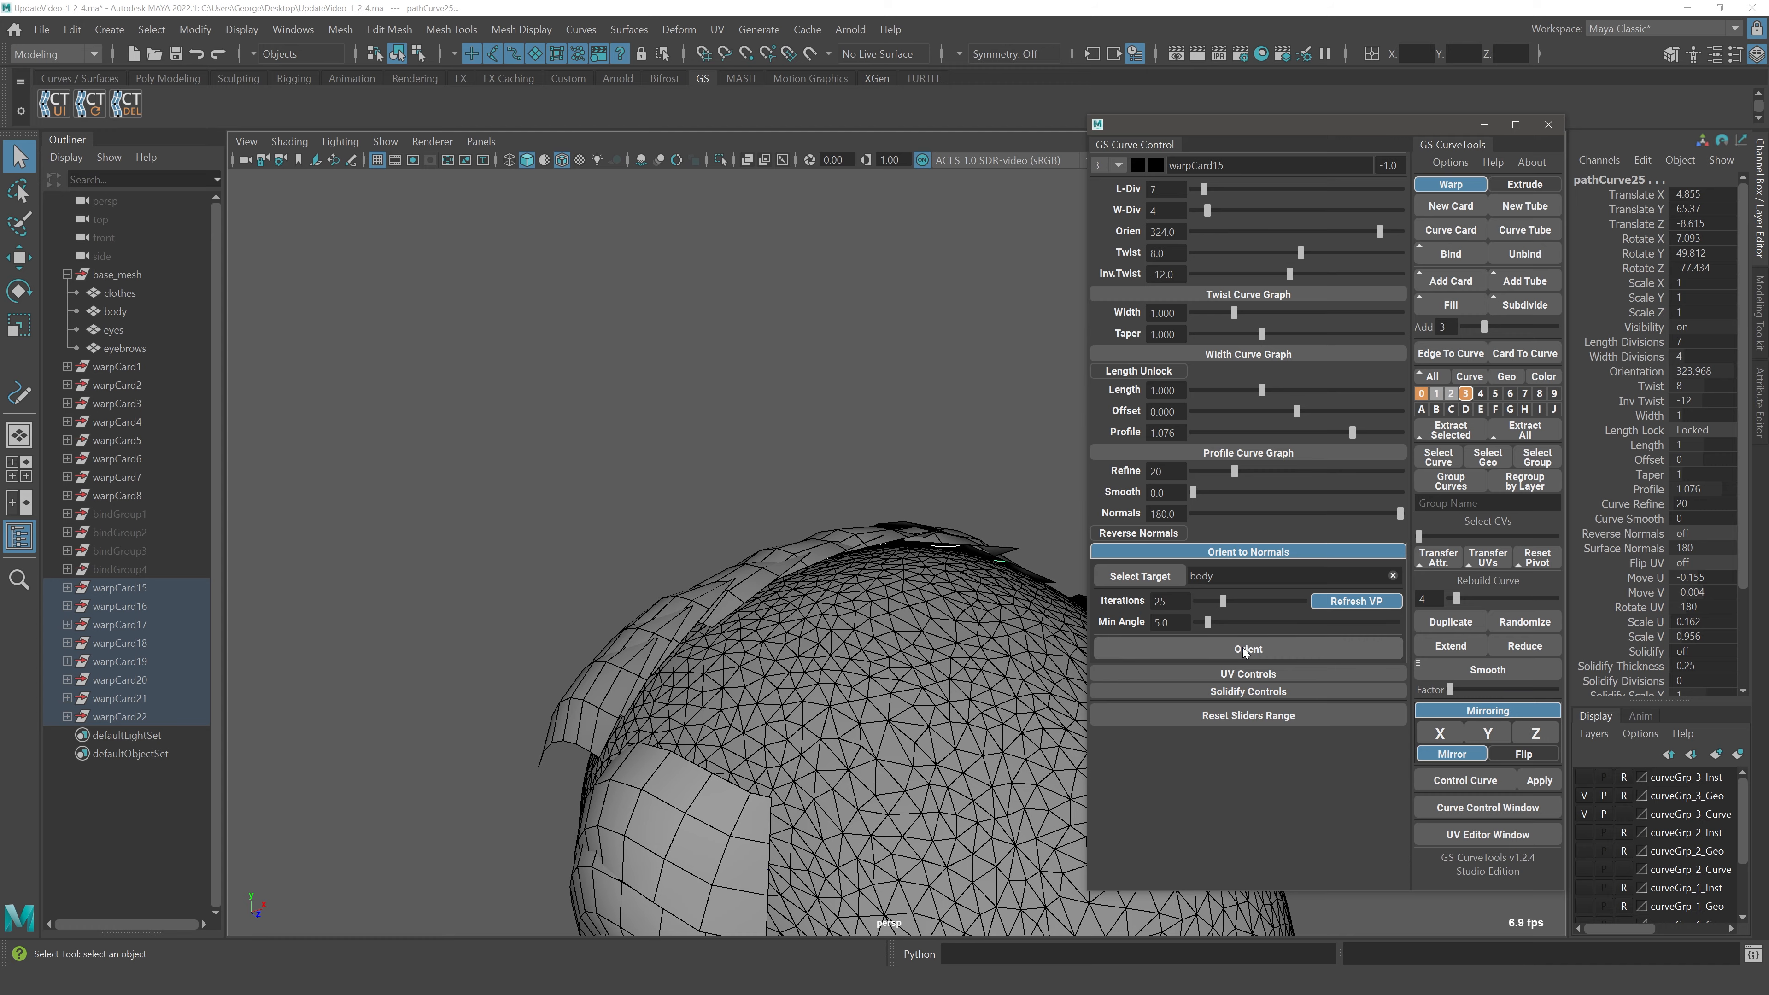
pyautogui.click(1242, 647)
pyautogui.keyDown('alt'); pyautogui.moveTo(1017, 567); pyautogui.dragTo(879, 566); pyautogui.keyUp('alt')
pyautogui.moveTo(631, 640)
pyautogui.keyDown('alt'); pyautogui.mouseDown()
pyautogui.moveTo(951, 601)
pyautogui.moveTo(661, 624)
pyautogui.mouseUp(); pyautogui.keyUp('alt')
pyautogui.keyDown('alt'); pyautogui.moveTo(905, 418); pyautogui.dragTo(911, 482); pyautogui.keyUp('alt')
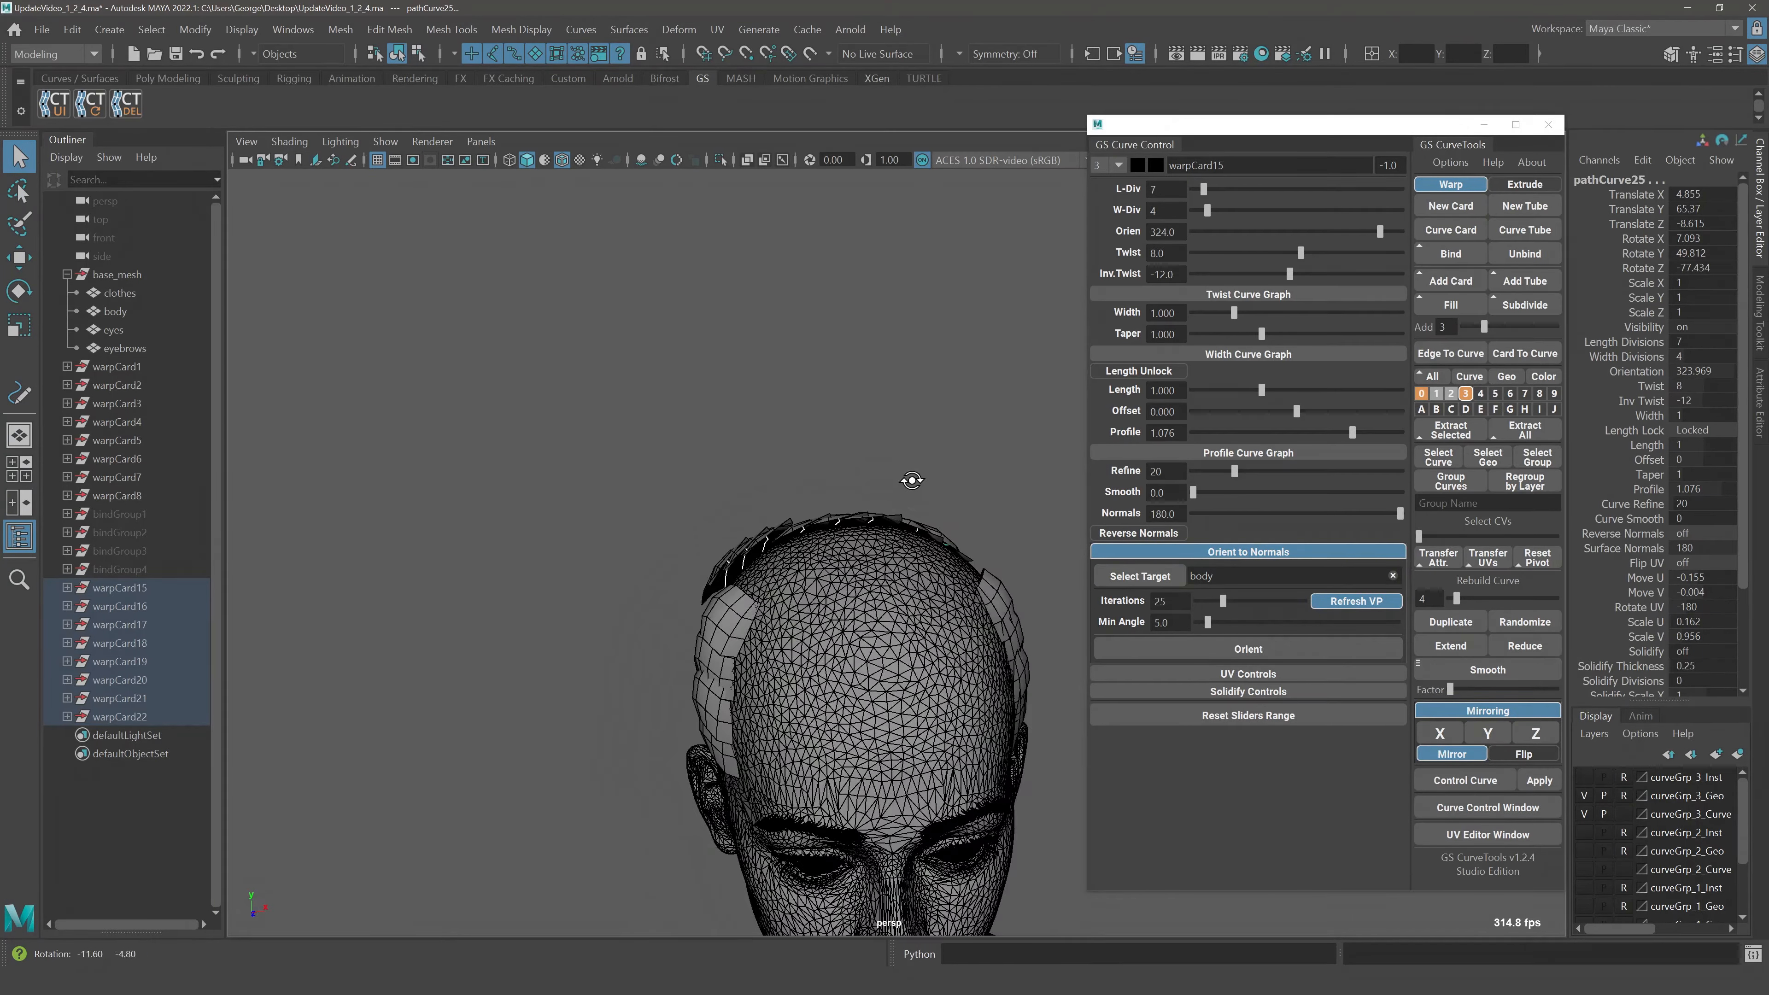
# Set the crown cards' Twist to -8 and re-orient them to the body's normals
pyautogui.moveTo(1300, 253)
pyautogui.mouseDown()
pyautogui.moveTo(1289, 224)
pyautogui.moveTo(1321, 225)
pyautogui.mouseUp()
pyautogui.keyDown('alt'); pyautogui.moveTo(895, 432); pyautogui.dragTo(836, 491); pyautogui.keyUp('alt')
pyautogui.click(1249, 655)
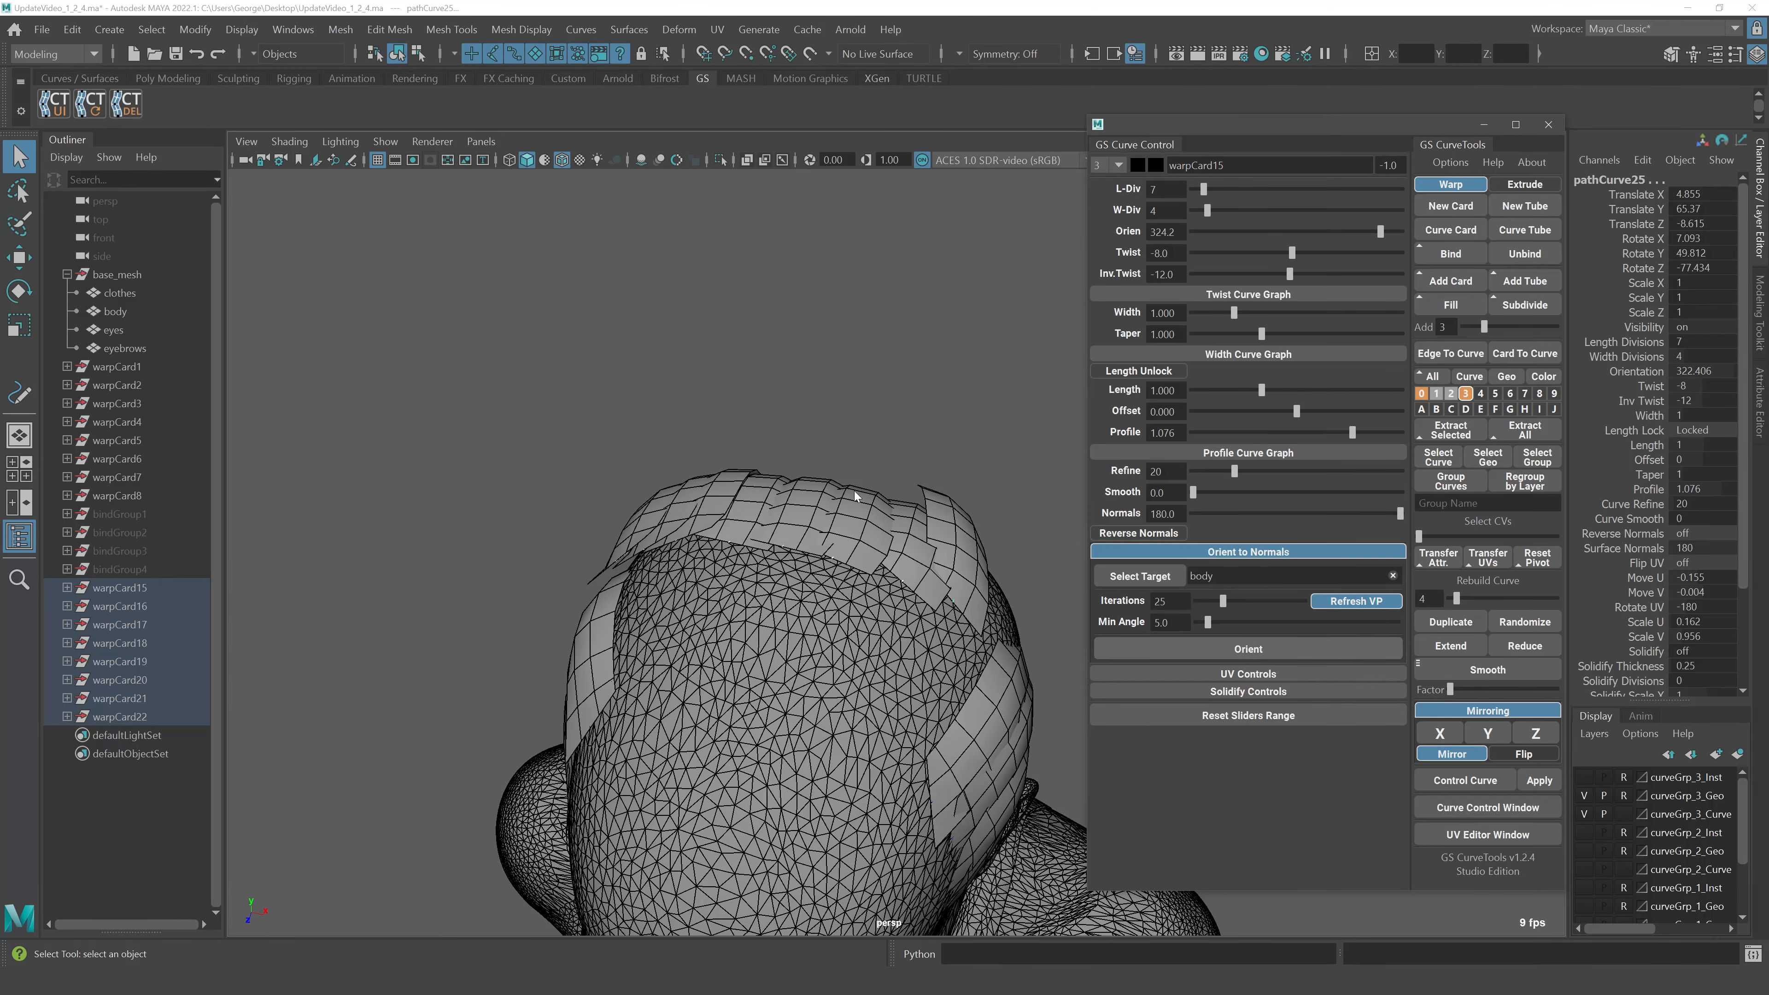
pyautogui.keyDown('alt'); pyautogui.moveTo(853, 491); pyautogui.dragTo(925, 380); pyautogui.keyUp('alt')
pyautogui.scroll(-3, 925, 381)
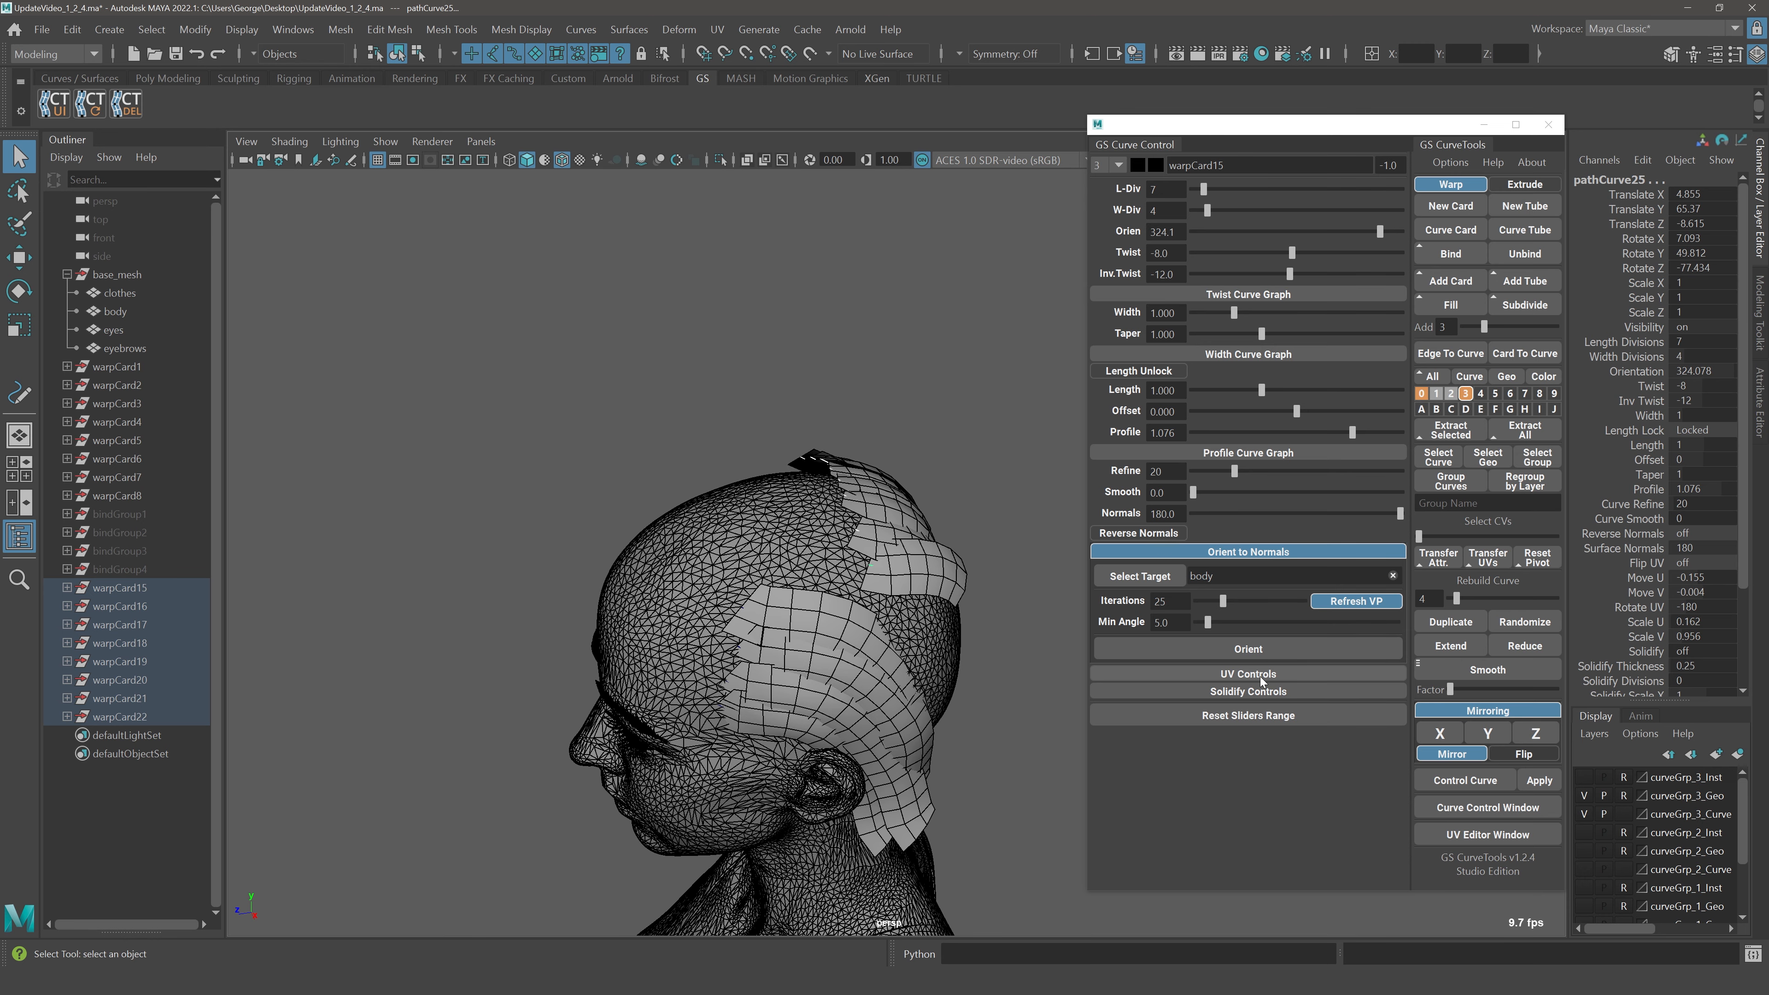
pyautogui.keyDown('alt'); pyautogui.moveTo(948, 663); pyautogui.dragTo(796, 628); pyautogui.keyUp('alt')
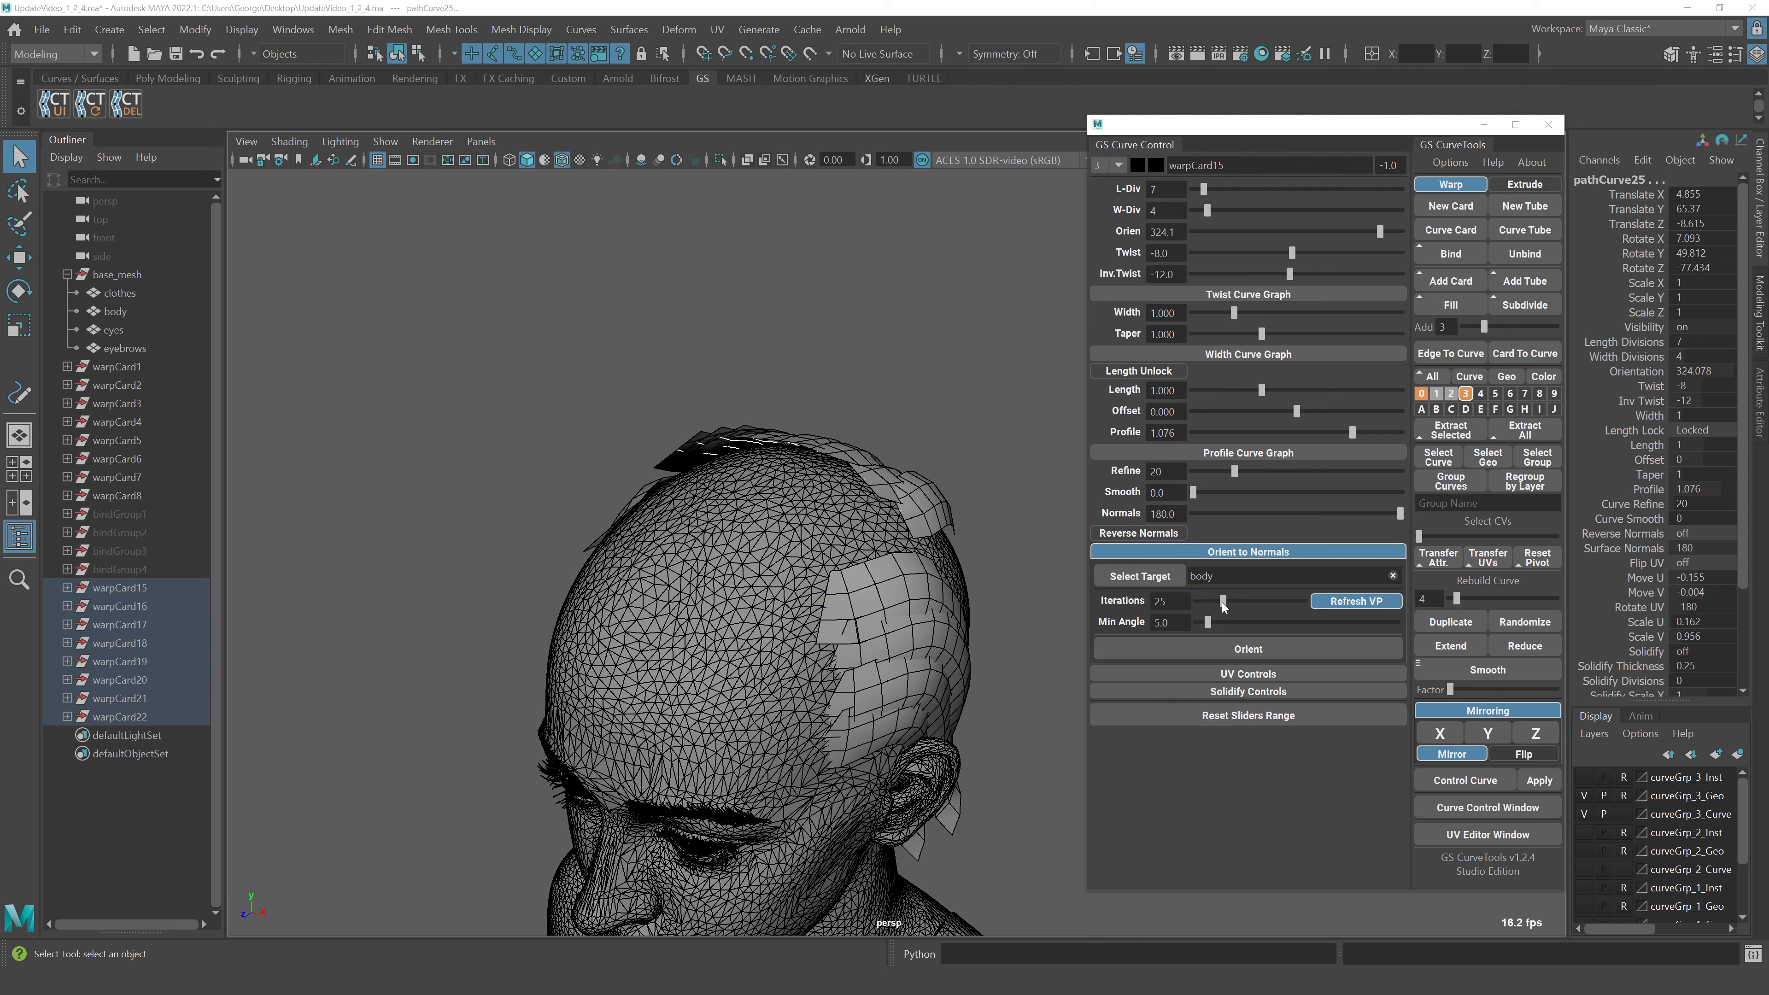
# Set the orient iterations to 20, and show only the bound cards of curve layer 2
pyautogui.moveTo(1223, 605); pyautogui.dragTo(1222, 603)
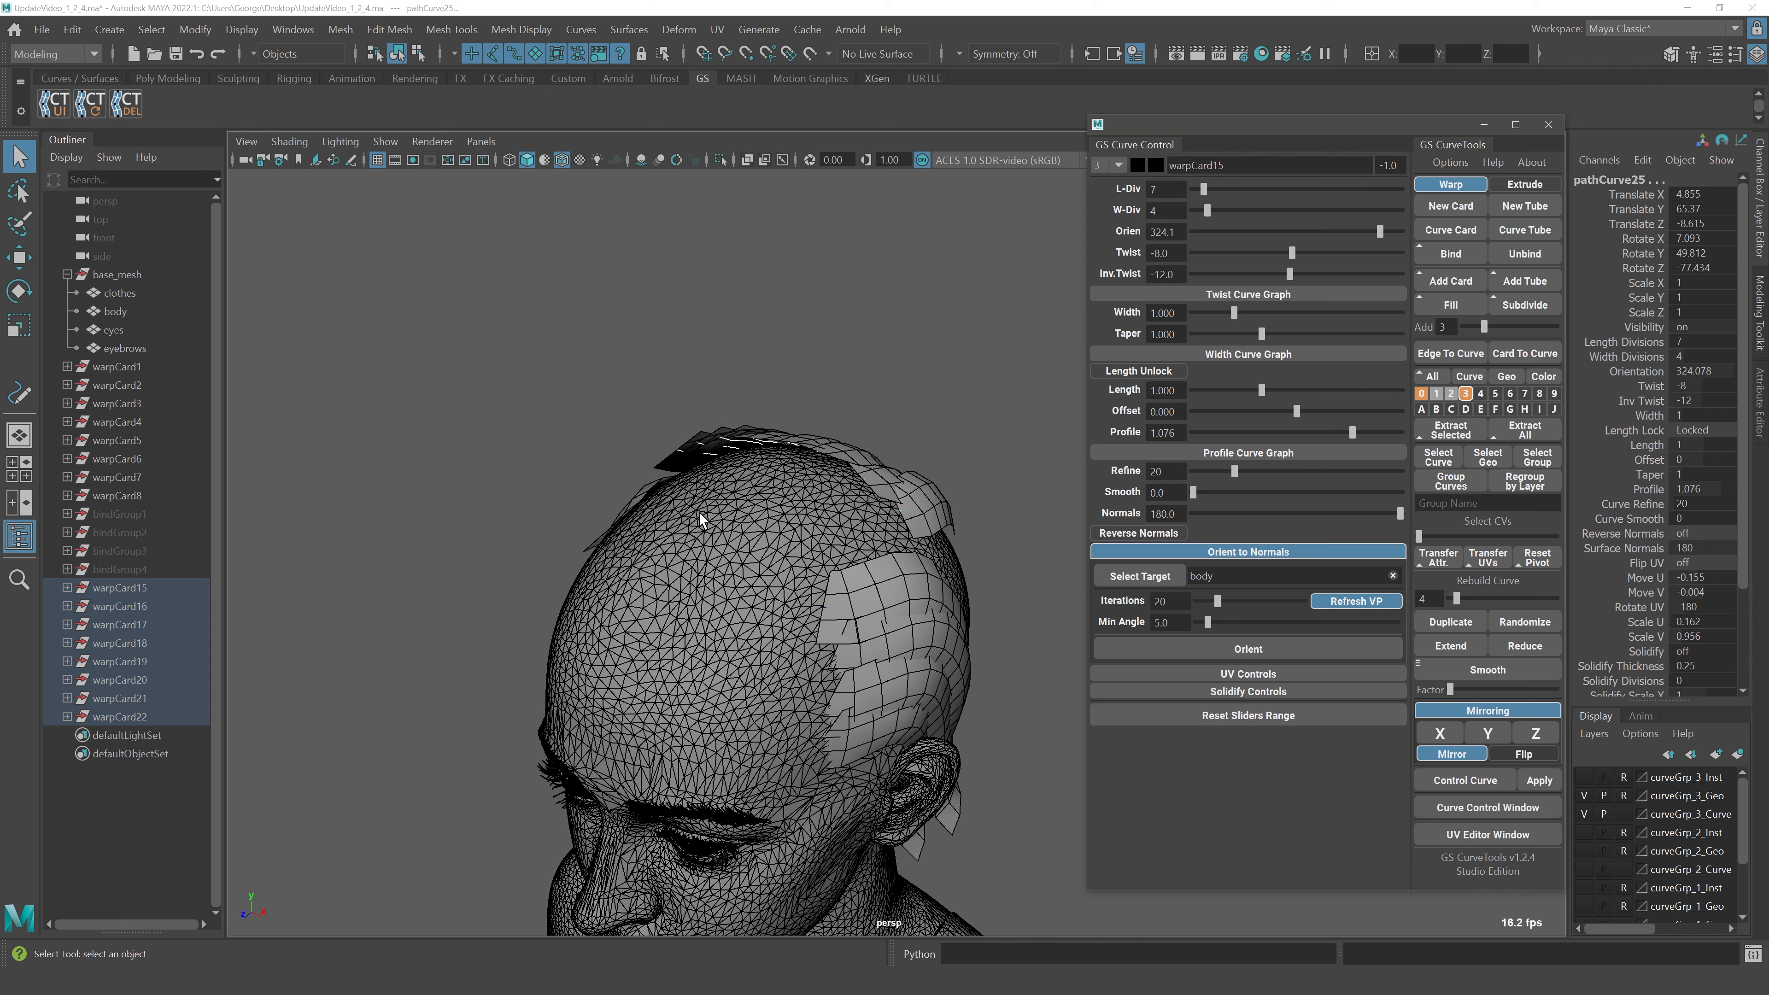
pyautogui.keyDown('alt'); pyautogui.click(1421, 393); pyautogui.keyUp('alt')
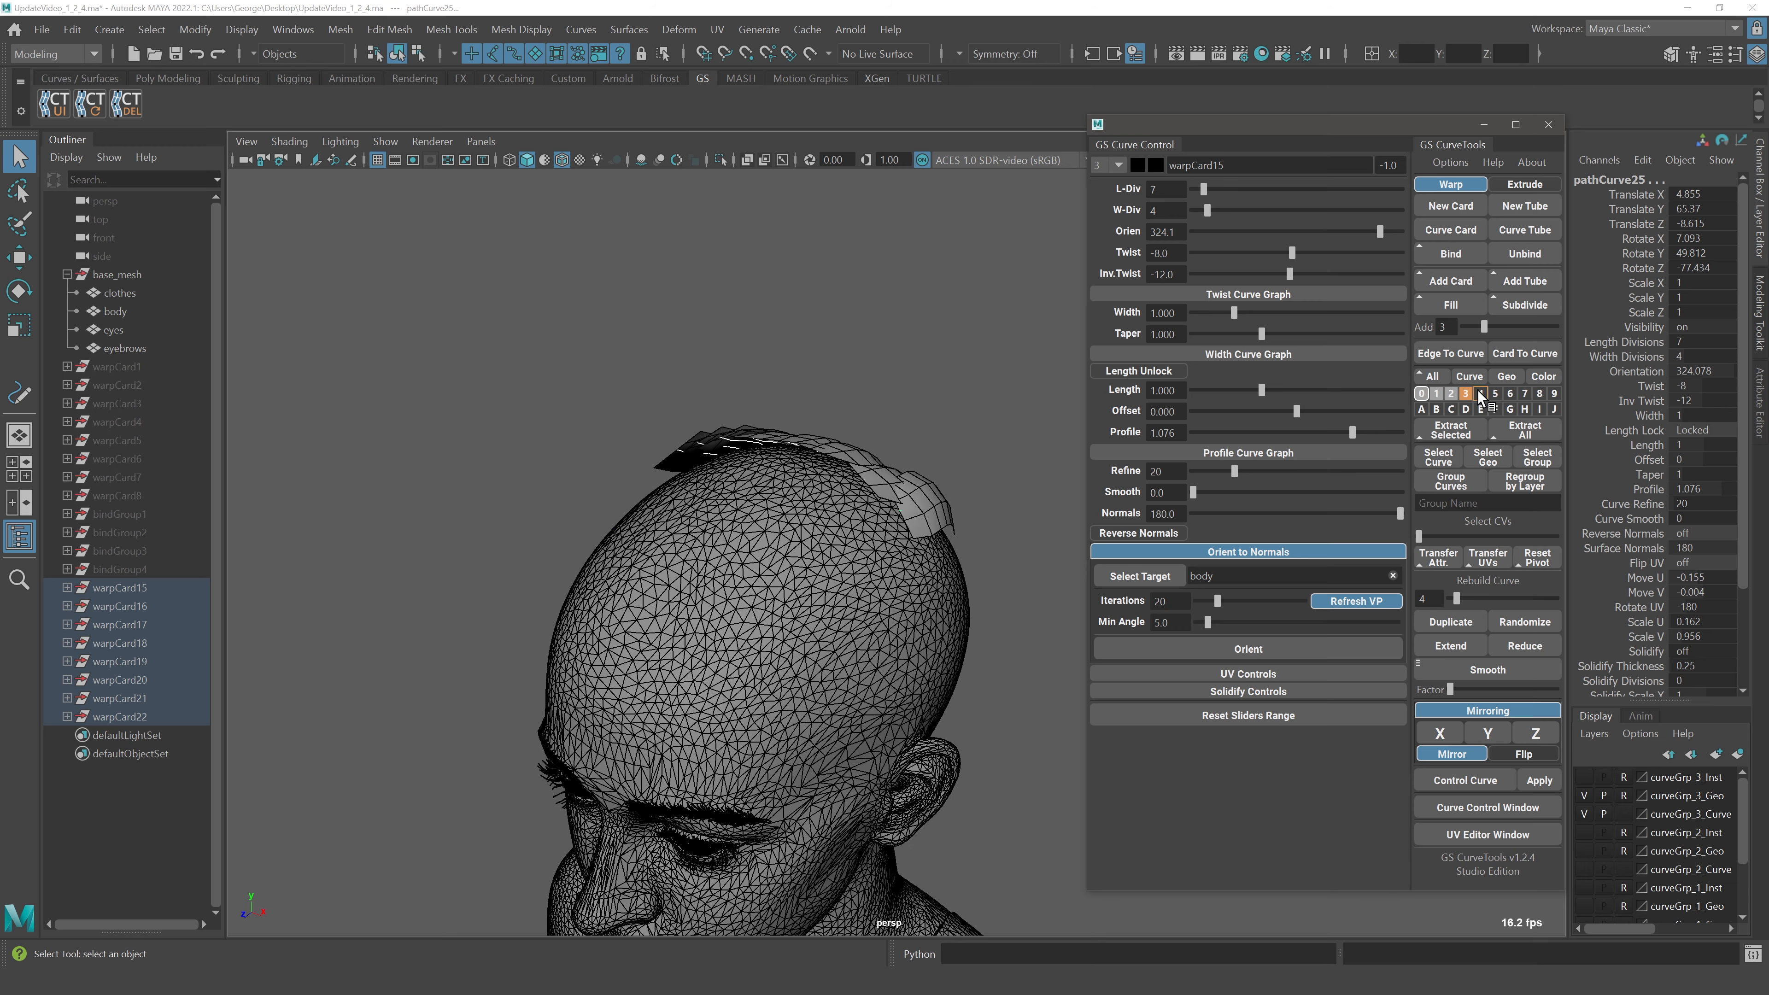
pyautogui.keyDown('alt'); pyautogui.click(1465, 395); pyautogui.keyUp('alt')
pyautogui.click(1438, 394)
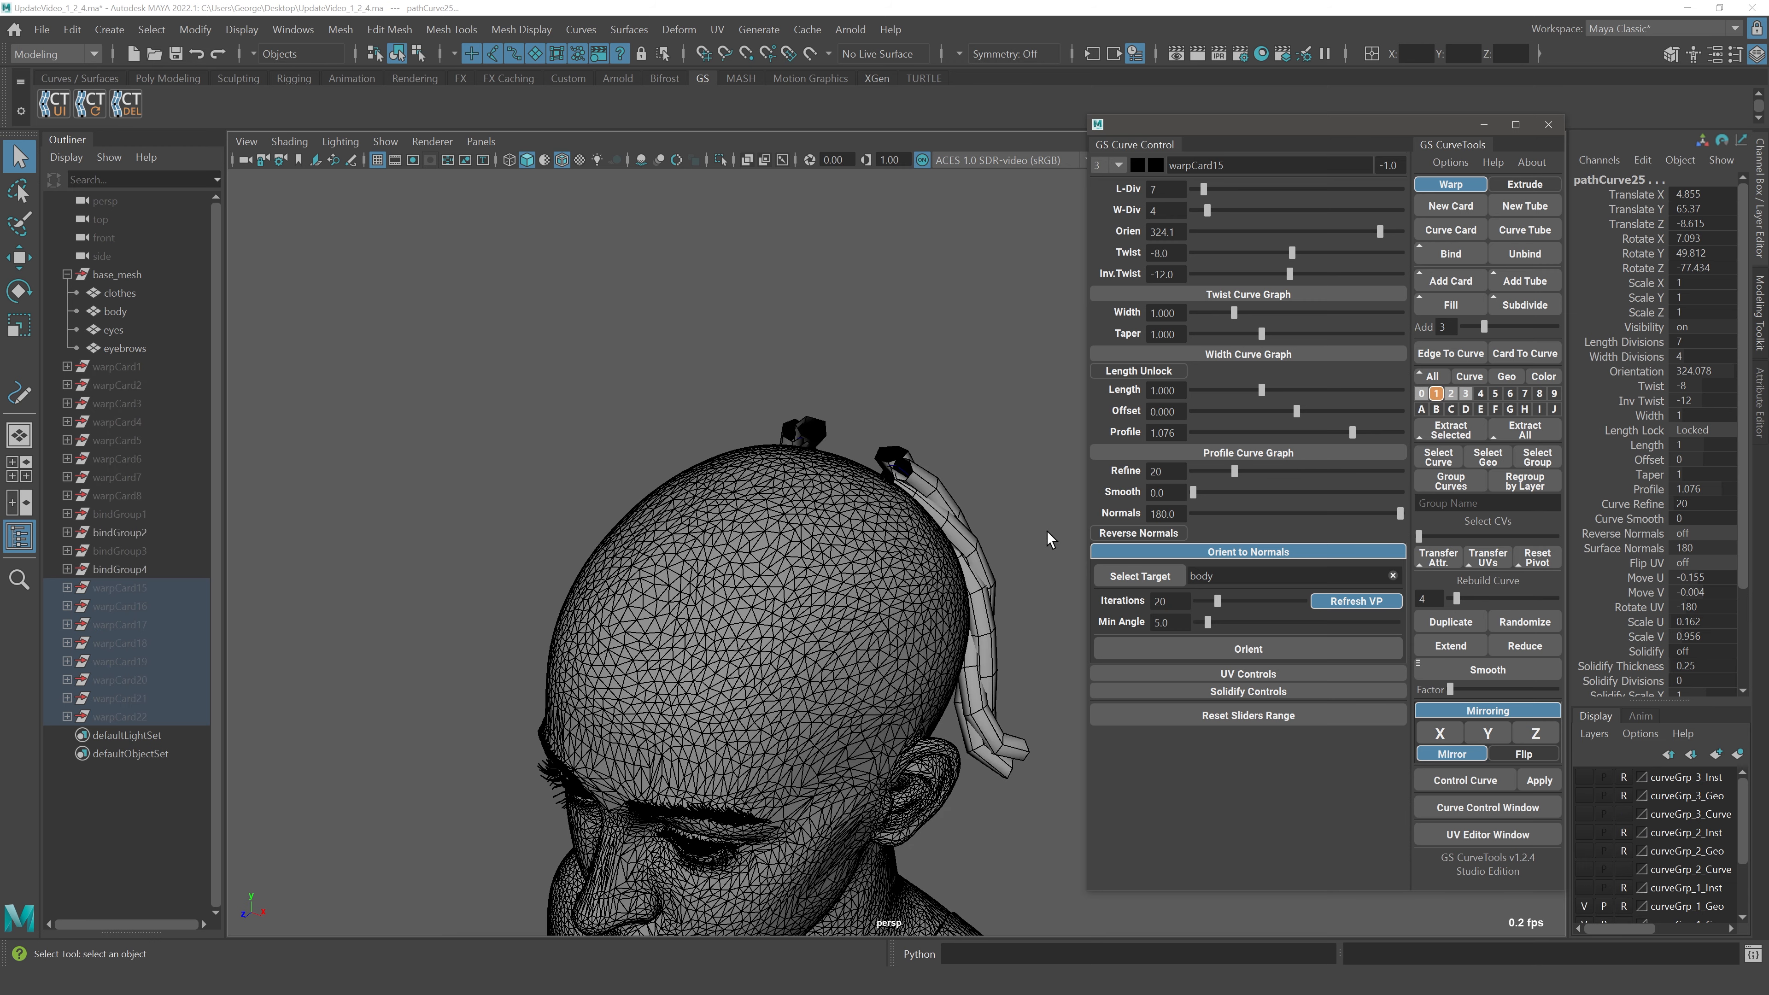
pyautogui.keyDown('alt'); pyautogui.click(1437, 392); pyautogui.keyUp('alt')
pyautogui.keyDown('alt'); pyautogui.click(1447, 394); pyautogui.keyUp('alt')
# Select bindGroup1 on the side of the head, duplicate it, and move the copy next to the original
pyautogui.keyDown('alt'); pyautogui.moveTo(773, 523); pyautogui.dragTo(868, 534); pyautogui.keyUp('alt')
pyautogui.keyDown('alt'); pyautogui.moveTo(869, 534); pyautogui.dragTo(905, 334, button='middle'); pyautogui.keyUp('alt')
pyautogui.keyDown('alt'); pyautogui.moveTo(905, 334); pyautogui.dragTo(860, 355, button='right'); pyautogui.keyUp('alt')
pyautogui.keyDown('alt'); pyautogui.moveTo(860, 355); pyautogui.dragTo(756, 500); pyautogui.keyUp('alt')
pyautogui.click(793, 550)
pyautogui.click(994, 816)
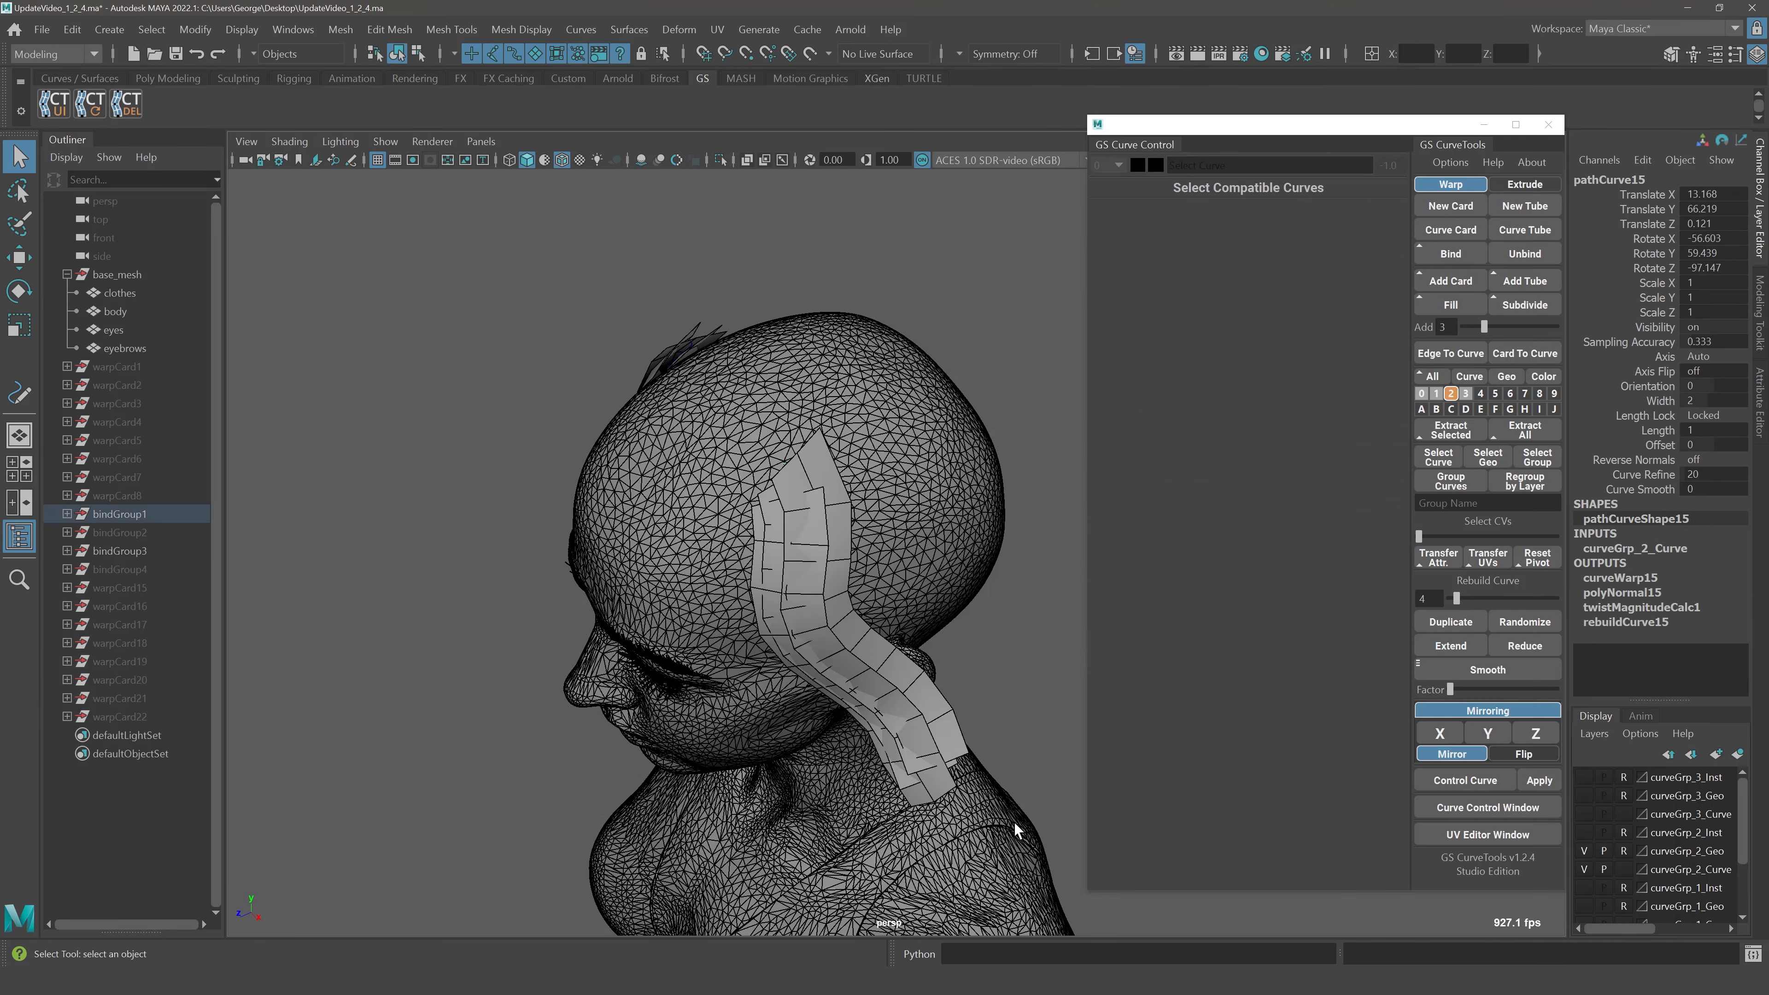
pyautogui.moveTo(994, 816); pyautogui.dragTo(926, 669)
pyautogui.keyDown('alt'); pyautogui.moveTo(960, 657); pyautogui.dragTo(955, 724, button='middle'); pyautogui.keyUp('alt')
pyautogui.click(1226, 551)
pyautogui.keyDown('alt'); pyautogui.moveTo(933, 498); pyautogui.dragTo(840, 533); pyautogui.keyUp('alt')
pyautogui.hotkey('ctrl', 'd')
pyautogui.press('w')
pyautogui.moveTo(739, 444); pyautogui.dragTo(1063, 545)
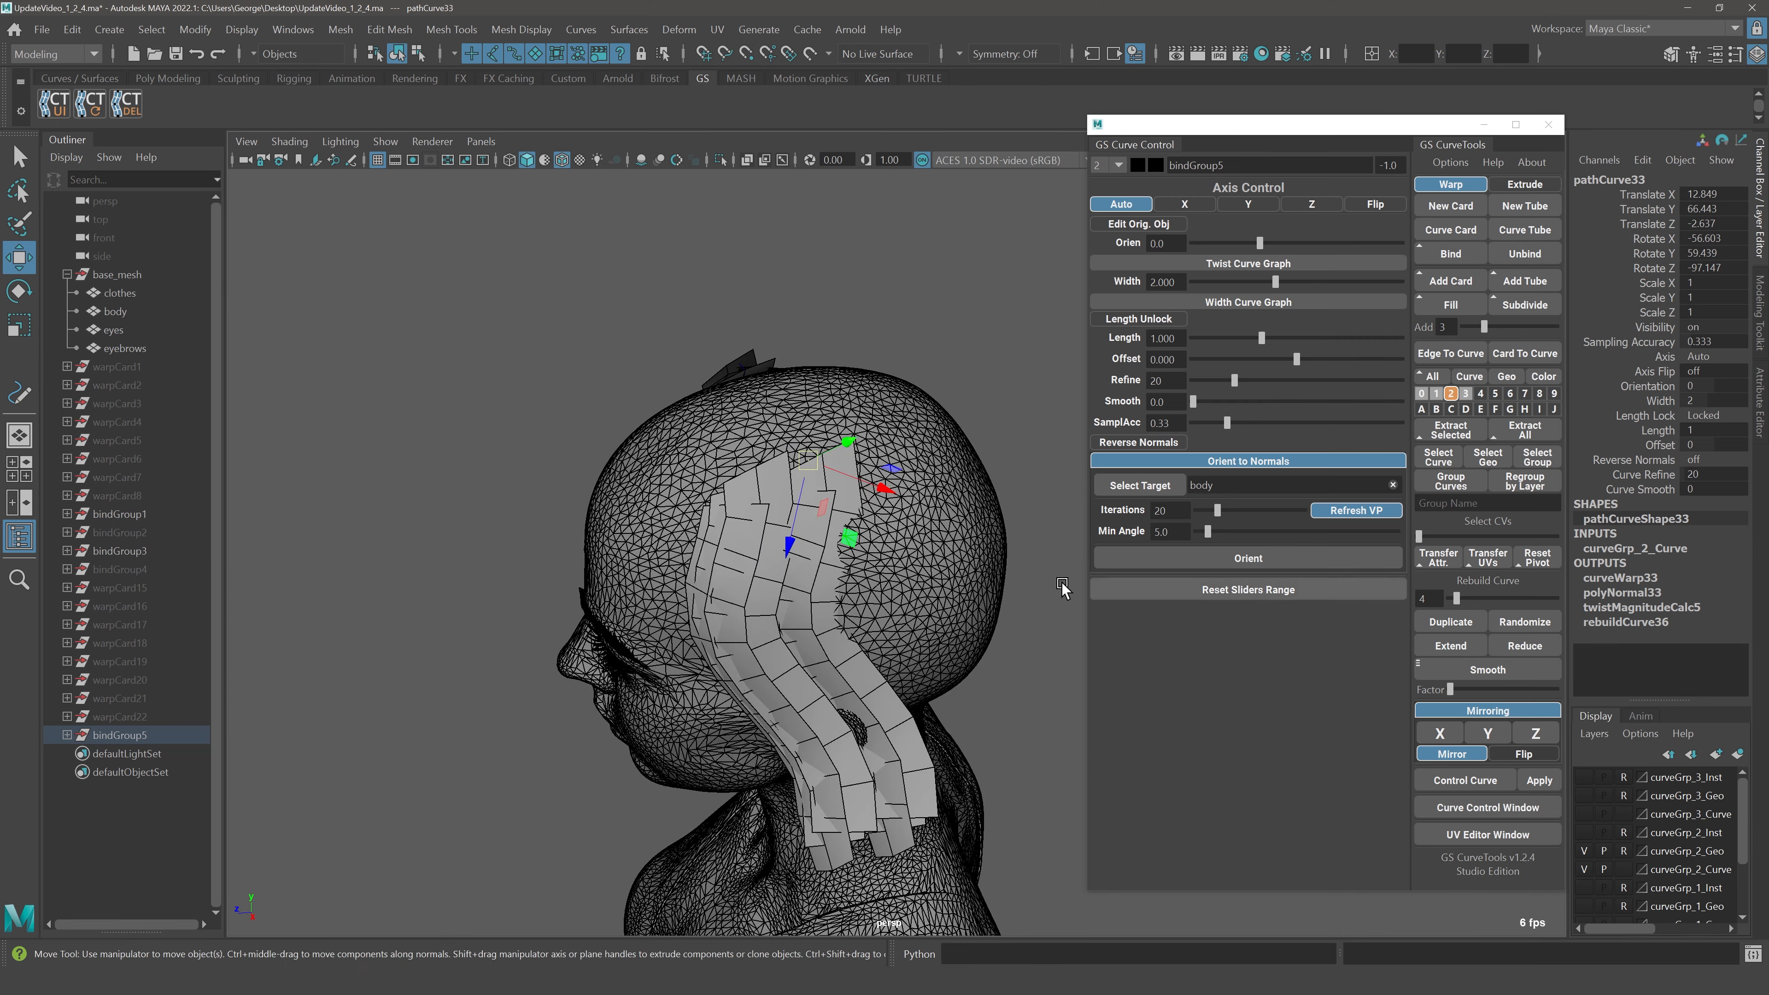
# Place three more duplicates of the bound card group along the side of the head, and select all five groups
pyautogui.hotkey('ctrl', 'd')
pyautogui.moveTo(808, 467)
pyautogui.mouseDown()
pyautogui.moveTo(916, 447)
pyautogui.moveTo(873, 482)
pyautogui.moveTo(903, 484)
pyautogui.moveTo(815, 466)
pyautogui.mouseUp()
pyautogui.hotkey('ctrl', 'd')
pyautogui.hotkey('ctrl', 'd')
pyautogui.moveTo(814, 406); pyautogui.dragTo(844, 458)
pyautogui.press('q')
pyautogui.keyDown('alt'); pyautogui.moveTo(844, 458); pyautogui.dragTo(1007, 626); pyautogui.keyUp('alt')
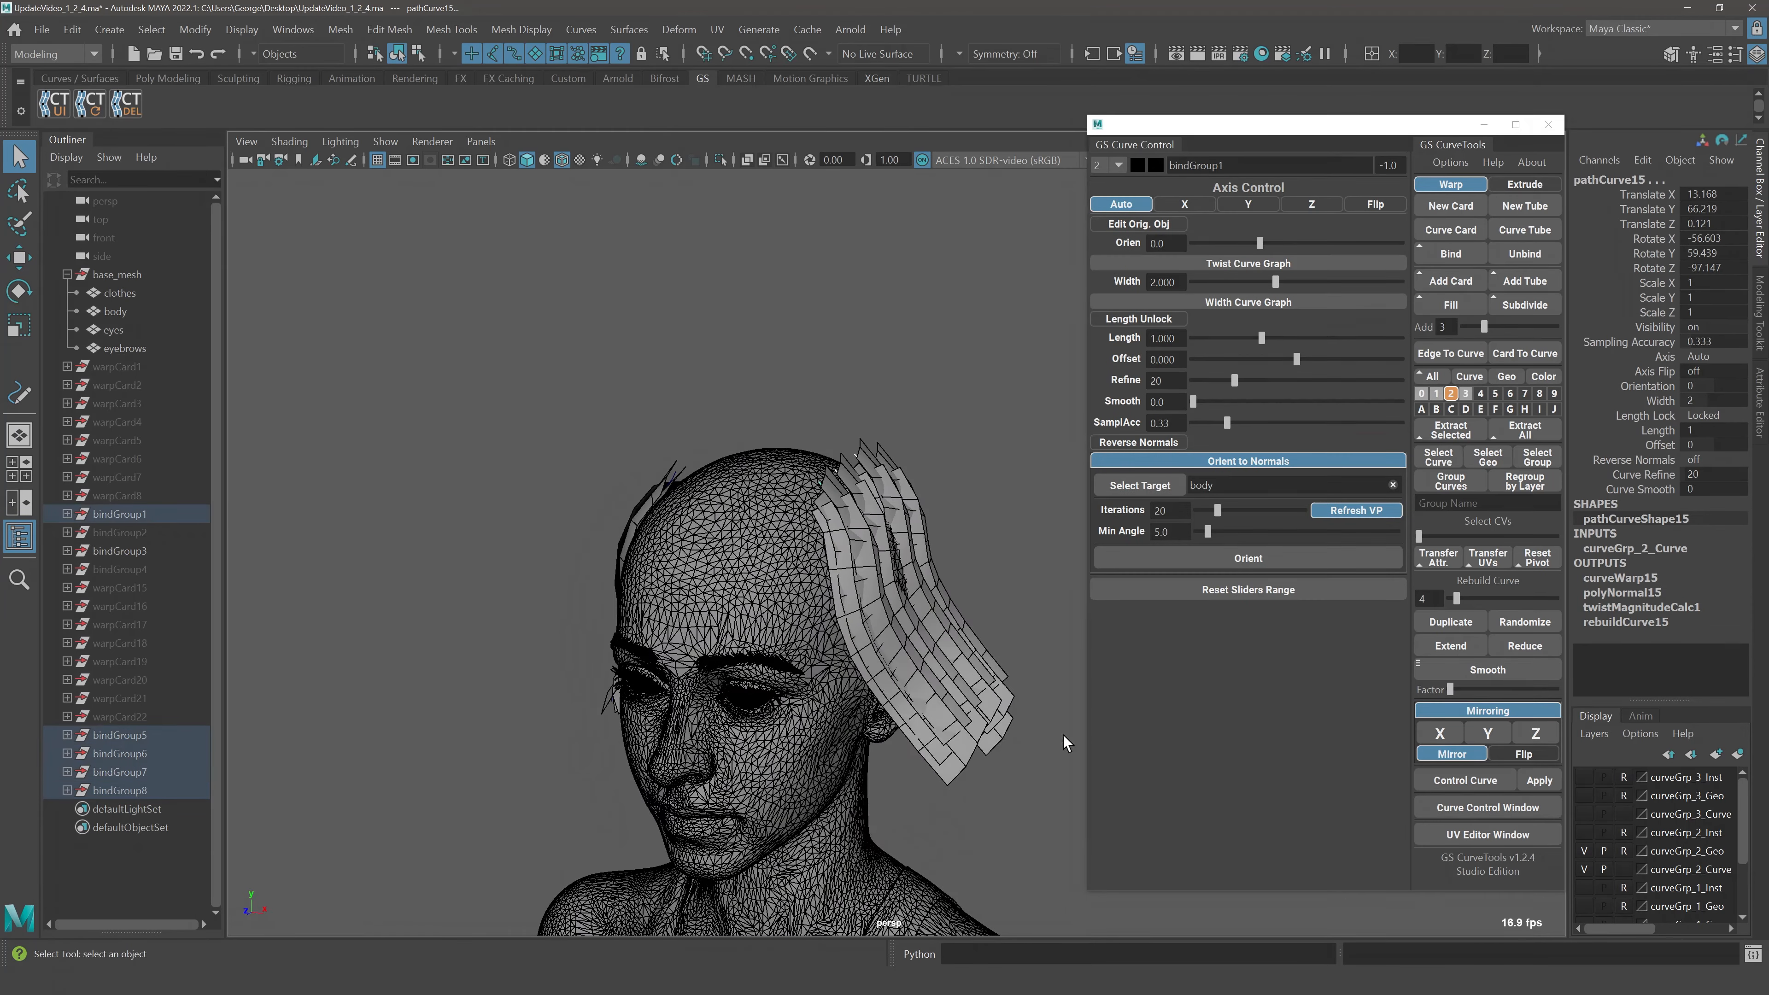
# Mirror the five selected bound card groups across the X axis to the other side of the head
pyautogui.click(1440, 734)
pyautogui.moveTo(786, 537)
pyautogui.keyDown('alt'); pyautogui.mouseDown()
pyautogui.moveTo(820, 560)
pyautogui.moveTo(794, 552)
pyautogui.mouseUp(); pyautogui.keyUp('alt')
pyautogui.click(943, 466)
pyautogui.scroll(3, 980, 553)
pyautogui.keyDown('alt'); pyautogui.moveTo(979, 554); pyautogui.dragTo(918, 605); pyautogui.keyUp('alt')
# Select all bound card groups on both sides of the head and set their Orientation to 201.5
pyautogui.moveTo(490, 394); pyautogui.dragTo(1011, 772)
pyautogui.keyDown('alt'); pyautogui.moveTo(895, 491); pyautogui.dragTo(935, 443); pyautogui.keyUp('alt')
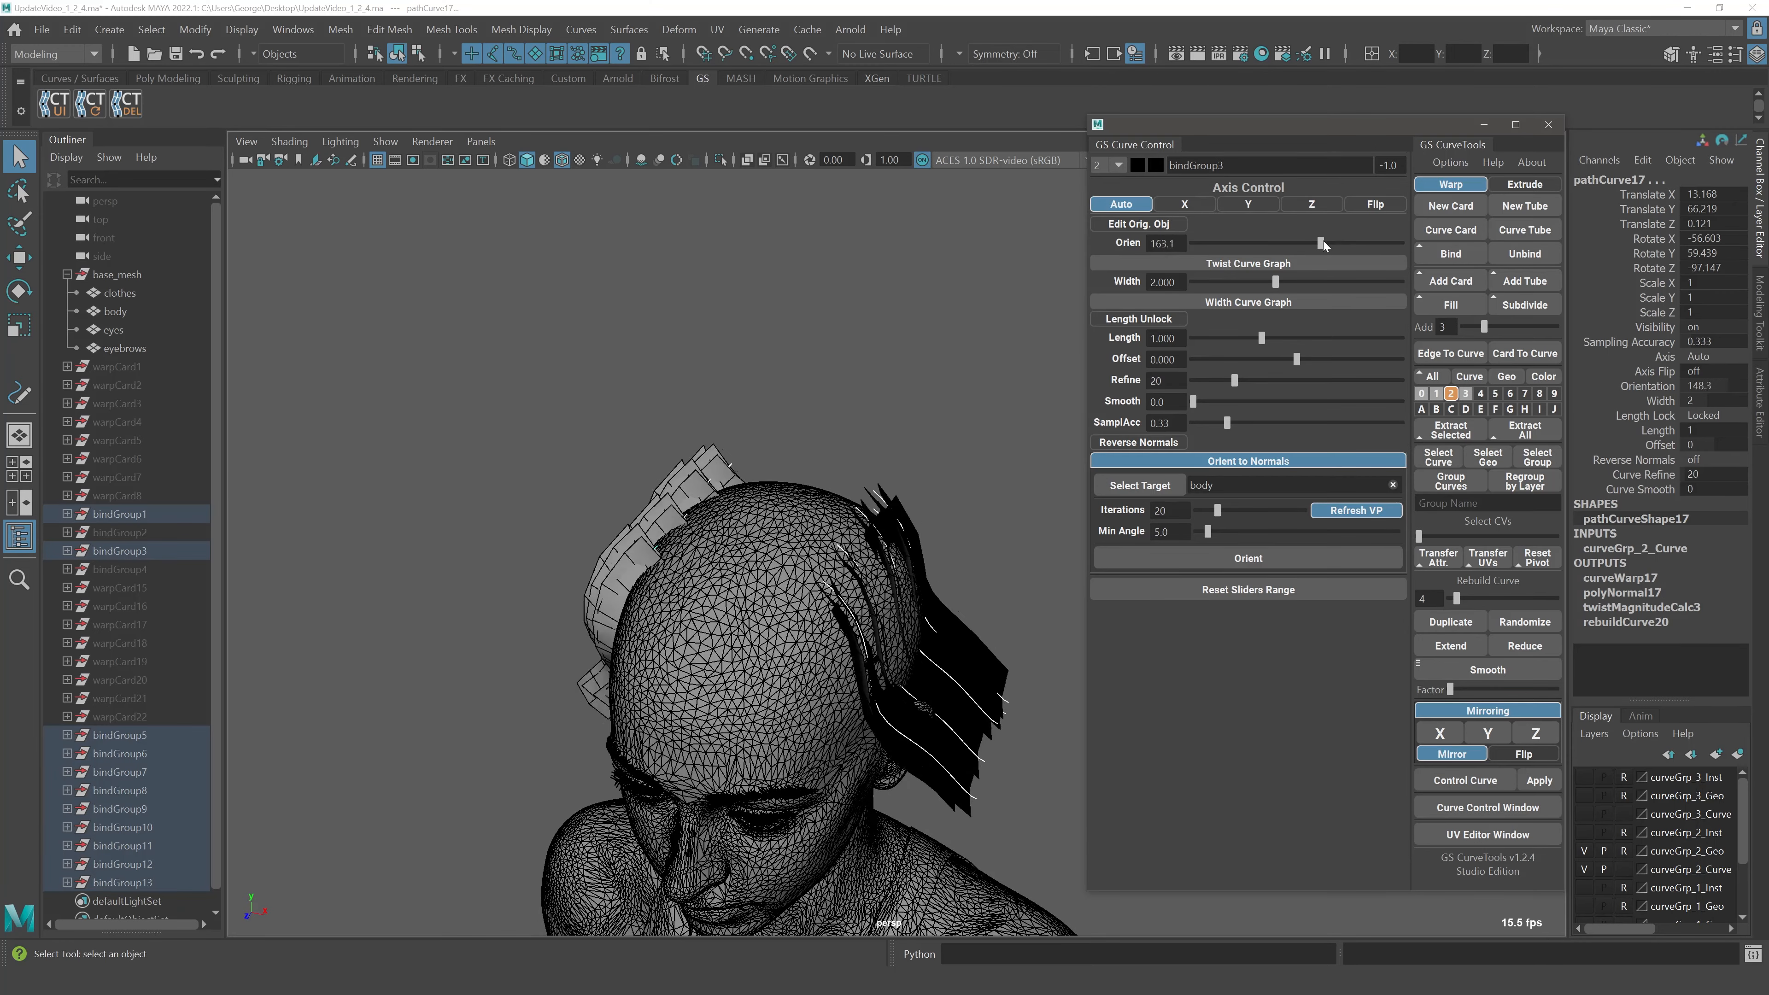
pyautogui.click(909, 417)
pyautogui.moveTo(947, 427); pyautogui.dragTo(1066, 829)
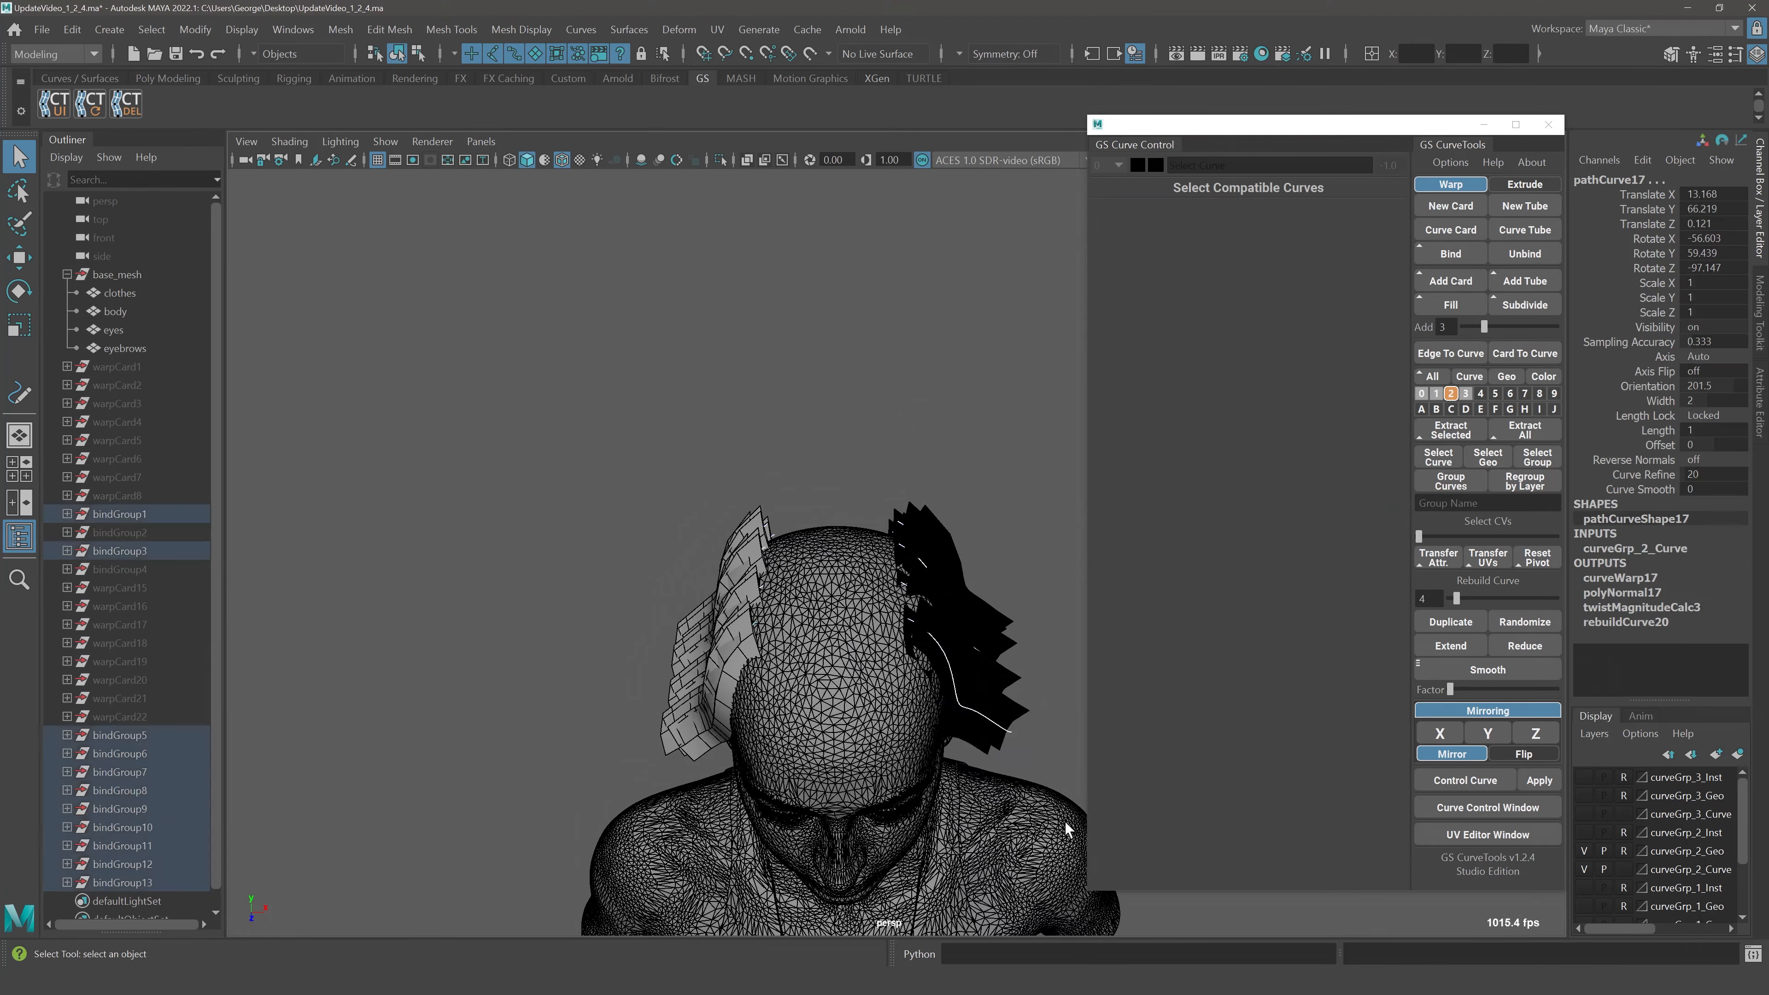
# Orient the bound card groups on both sides to the body's normals twice, and clear the selection
pyautogui.click(1237, 560)
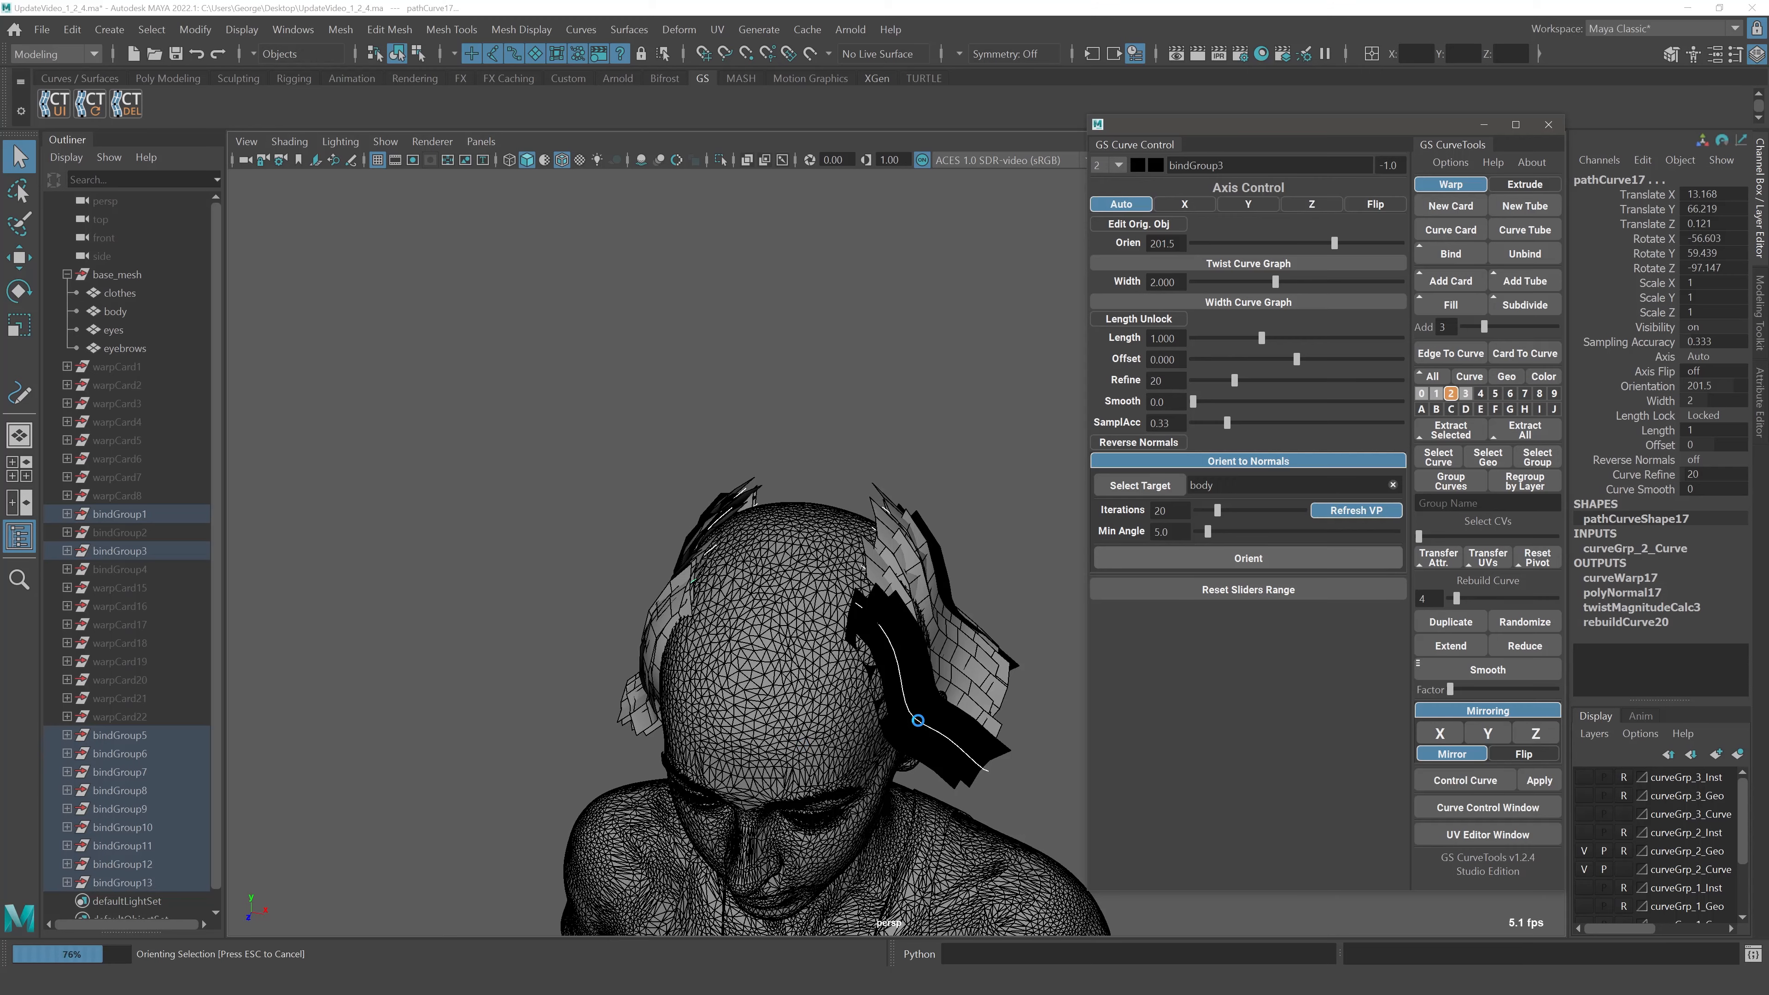
pyautogui.keyDown('alt'); pyautogui.moveTo(783, 676); pyautogui.dragTo(828, 592); pyautogui.keyUp('alt')
pyautogui.click(1262, 558)
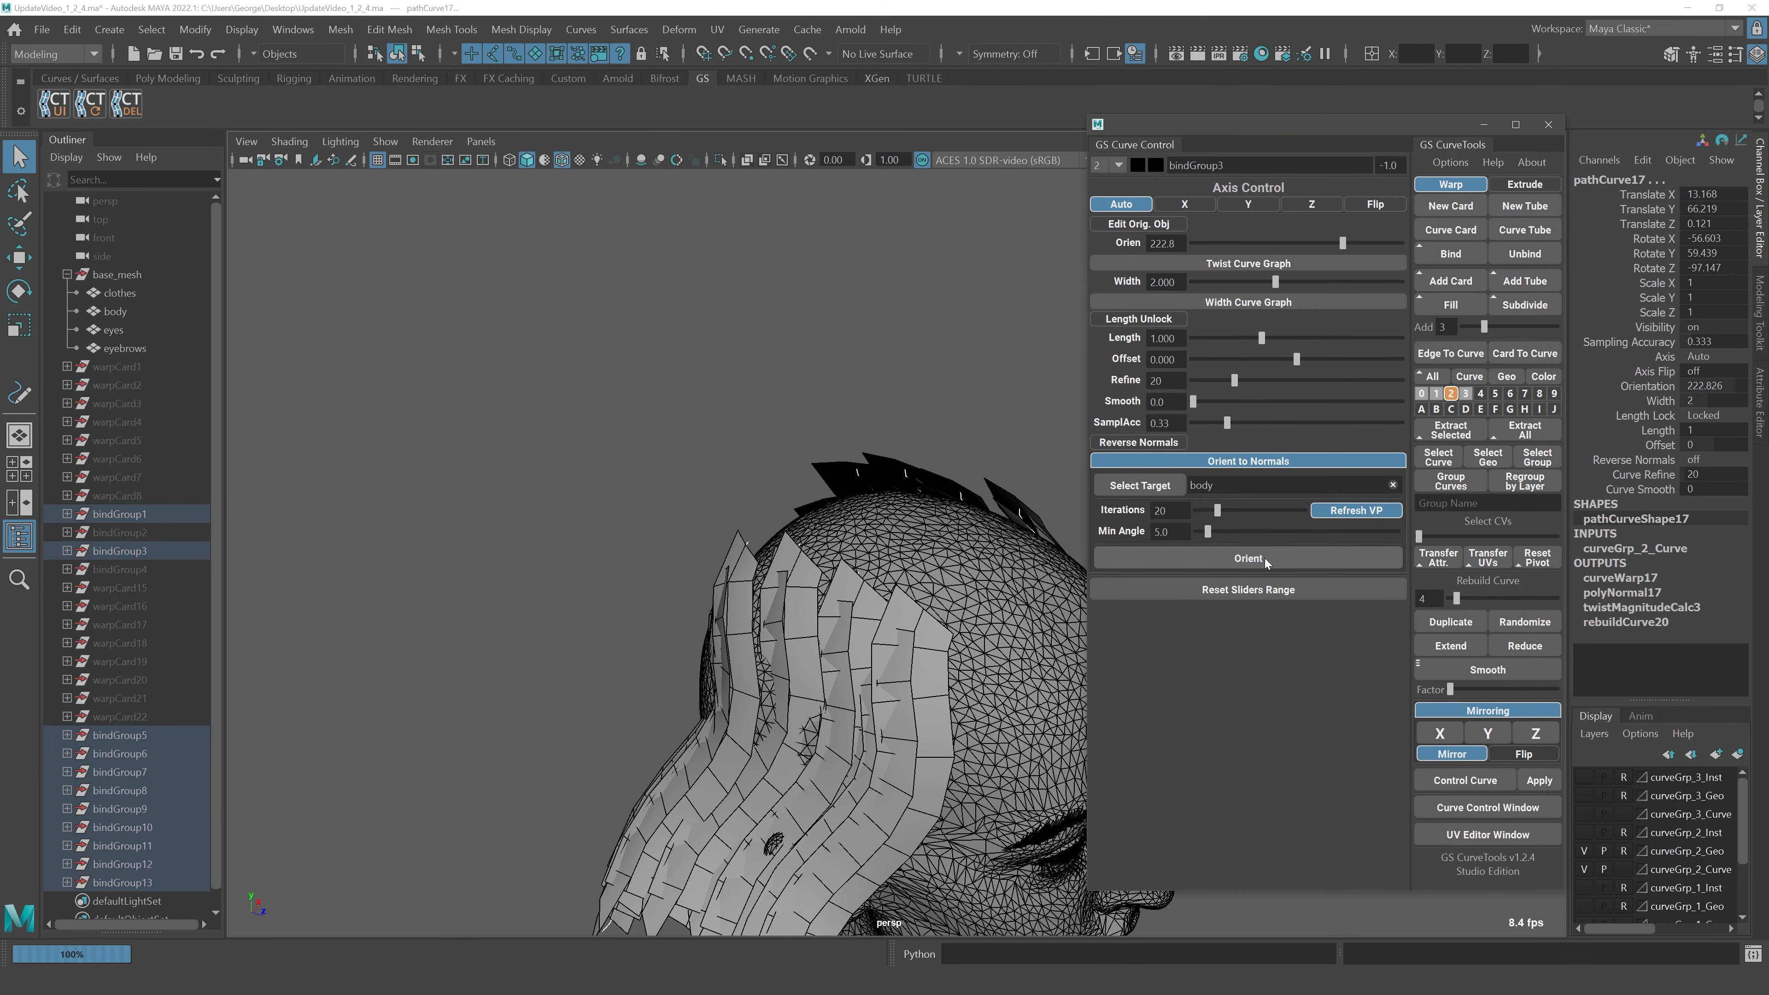
pyautogui.keyDown('alt'); pyautogui.moveTo(992, 624); pyautogui.dragTo(923, 597); pyautogui.keyUp('alt')
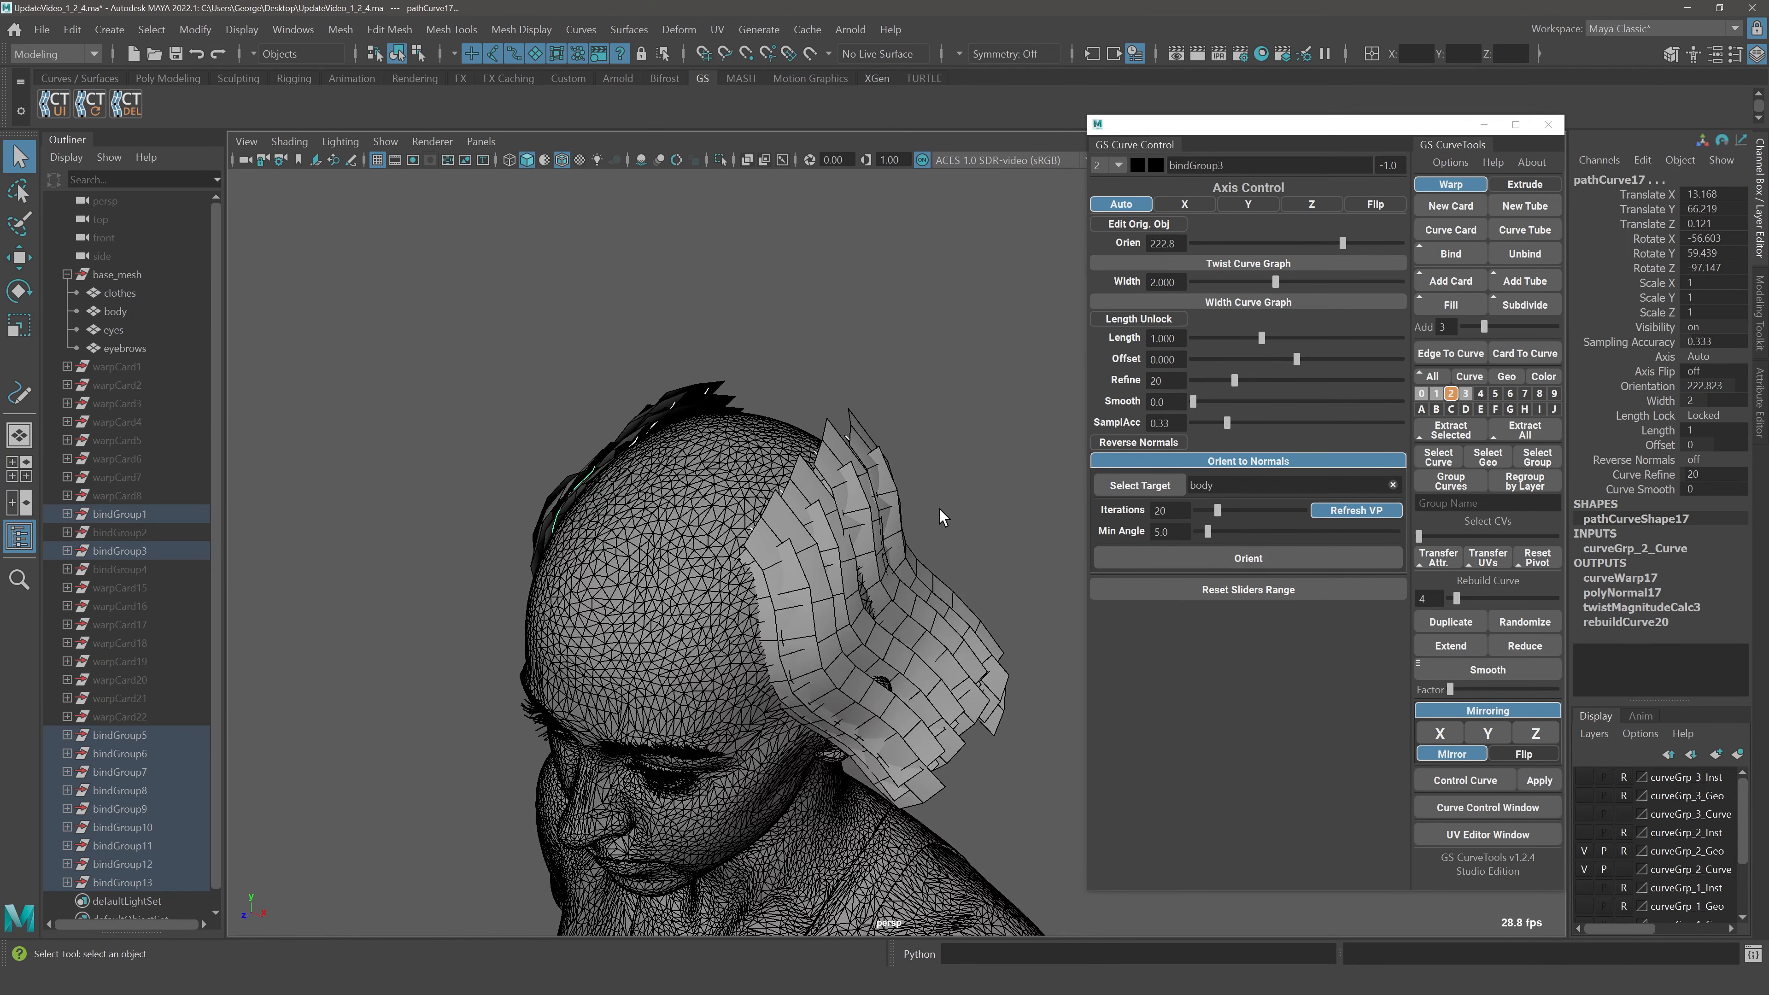
pyautogui.keyDown('alt'); pyautogui.moveTo(939, 510); pyautogui.dragTo(826, 427); pyautogui.keyUp('alt')
pyautogui.click(827, 426)
pyautogui.click(967, 385)
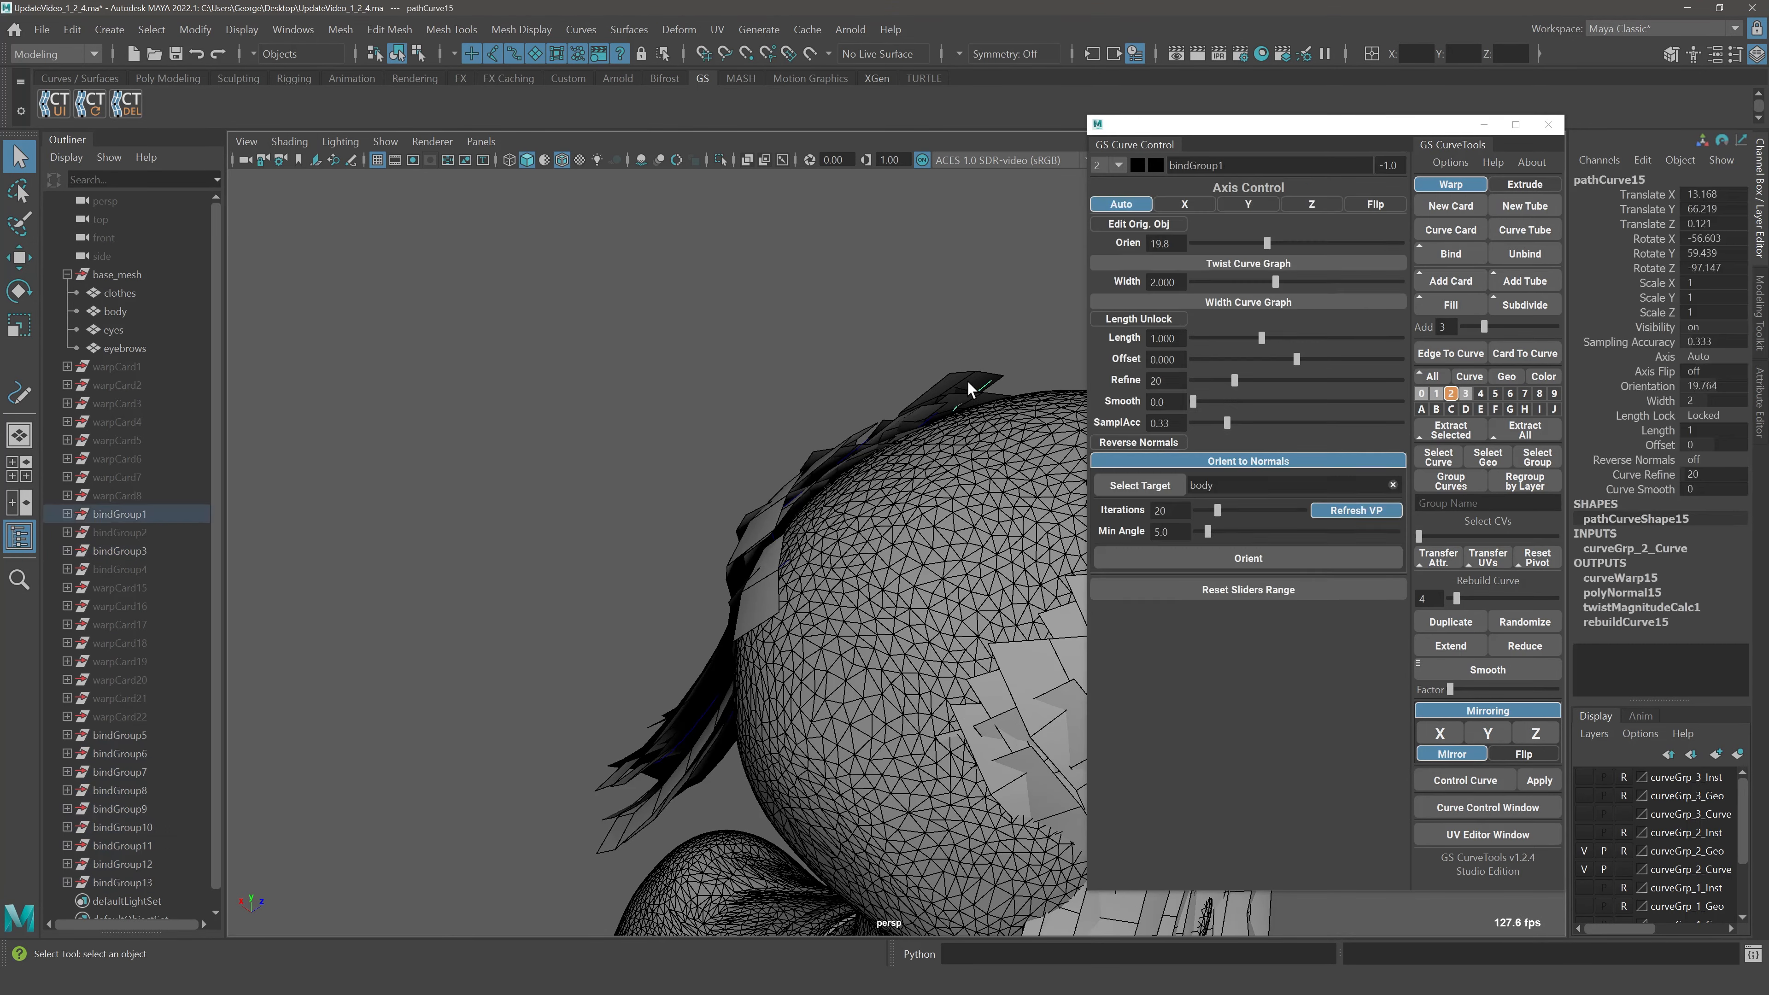
pyautogui.click(934, 353)
pyautogui.keyDown('alt'); pyautogui.moveTo(930, 355); pyautogui.dragTo(843, 644); pyautogui.keyUp('alt')
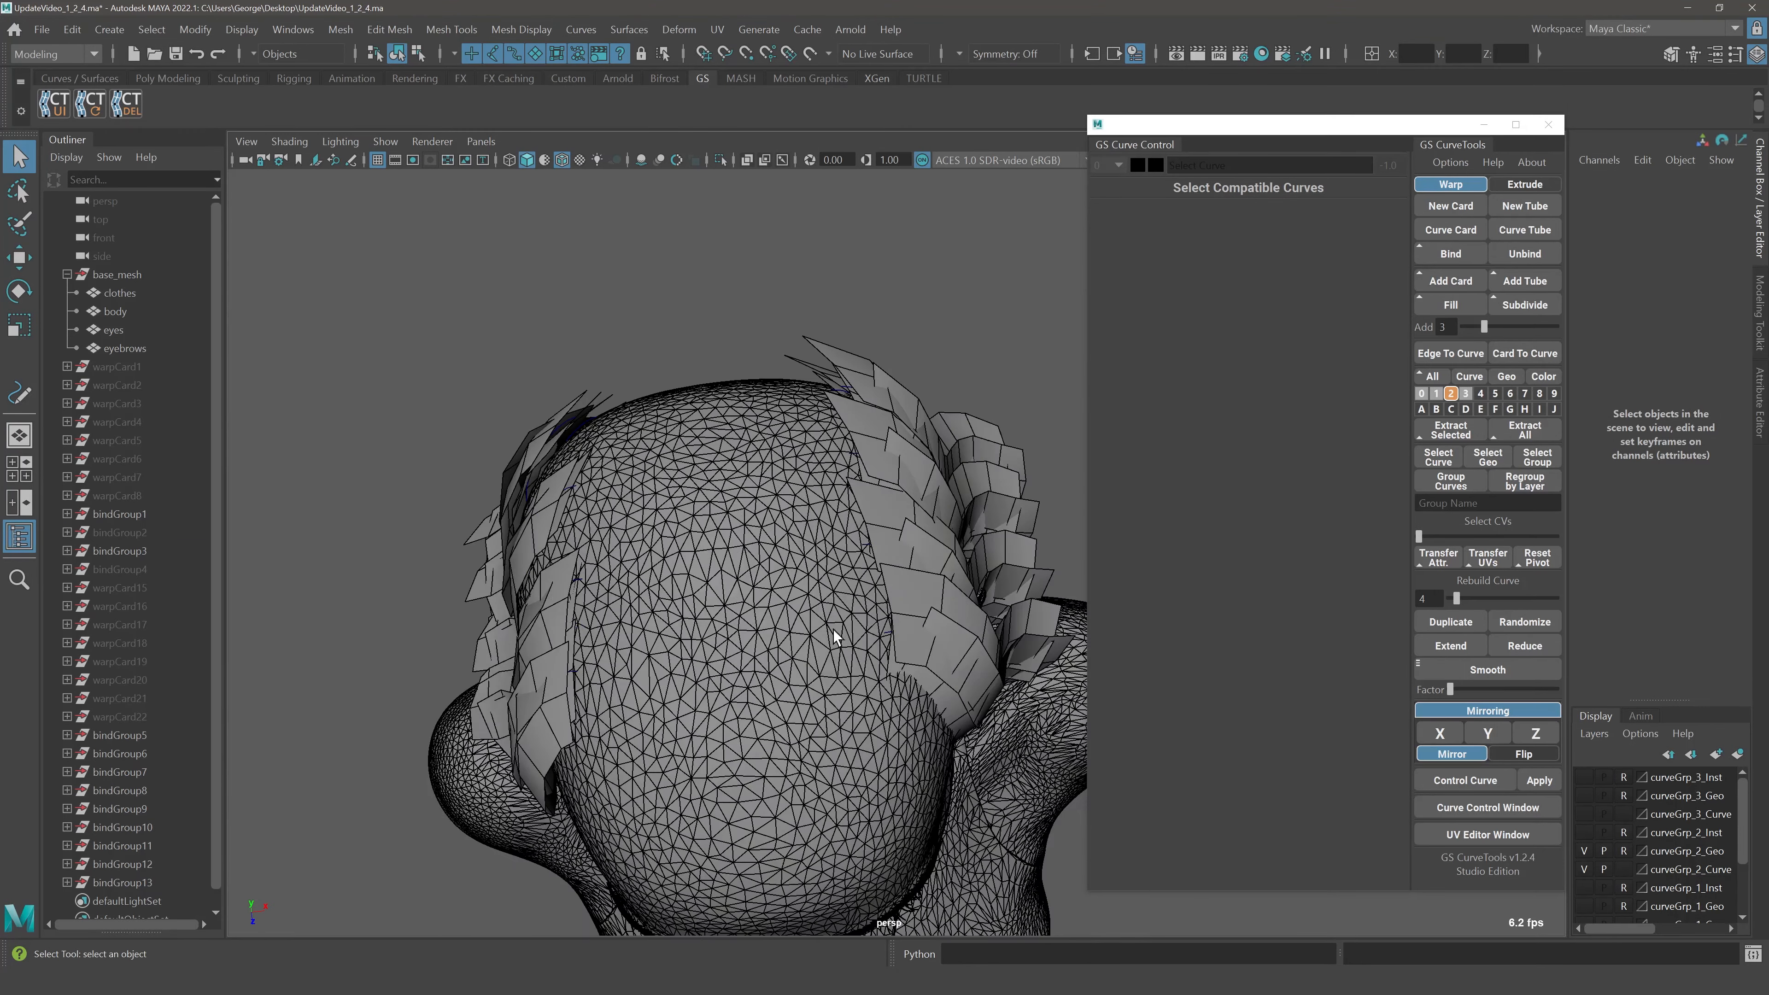
pyautogui.keyDown('alt'); pyautogui.moveTo(825, 556); pyautogui.dragTo(741, 501); pyautogui.keyUp('alt')
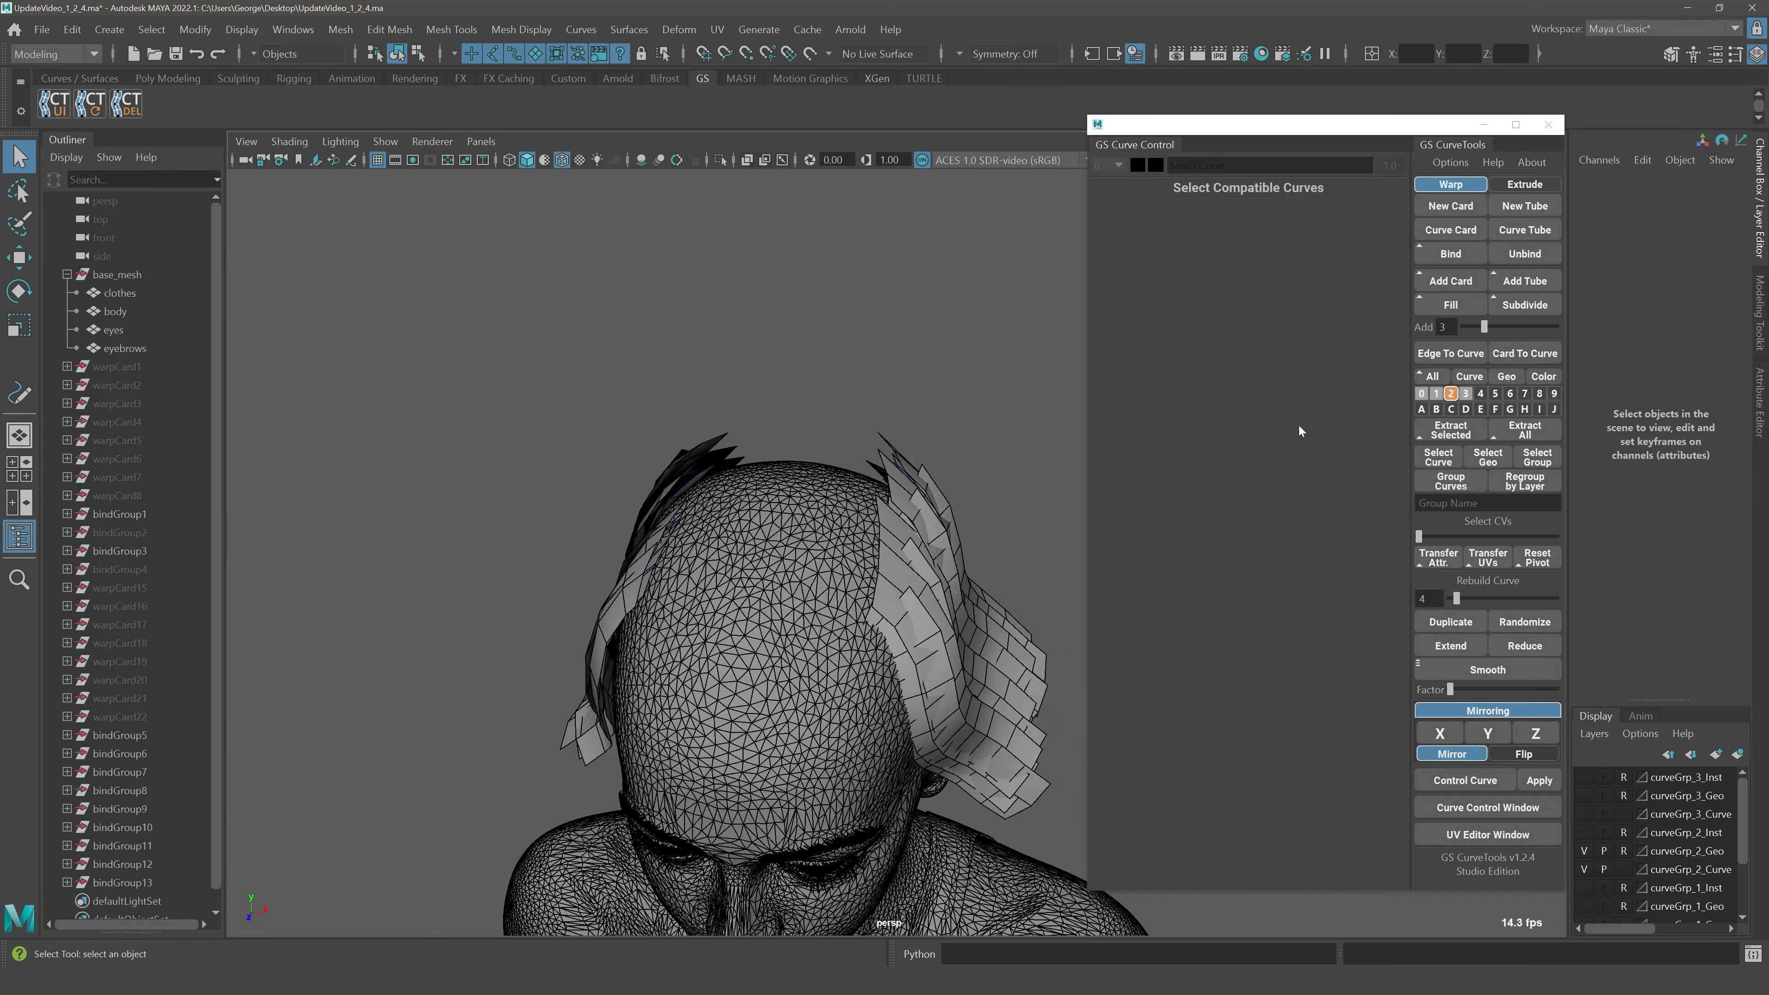
# Show only curve layer 1, select bindGroup2 and bindGroup4, and orient them to the body's normals
pyautogui.click(1436, 393)
pyautogui.keyDown('alt'); pyautogui.moveTo(989, 452); pyautogui.dragTo(819, 505); pyautogui.keyUp('alt')
pyautogui.moveTo(698, 375); pyautogui.dragTo(811, 558)
pyautogui.keyDown('alt'); pyautogui.moveTo(811, 557); pyautogui.dragTo(770, 617); pyautogui.keyUp('alt')
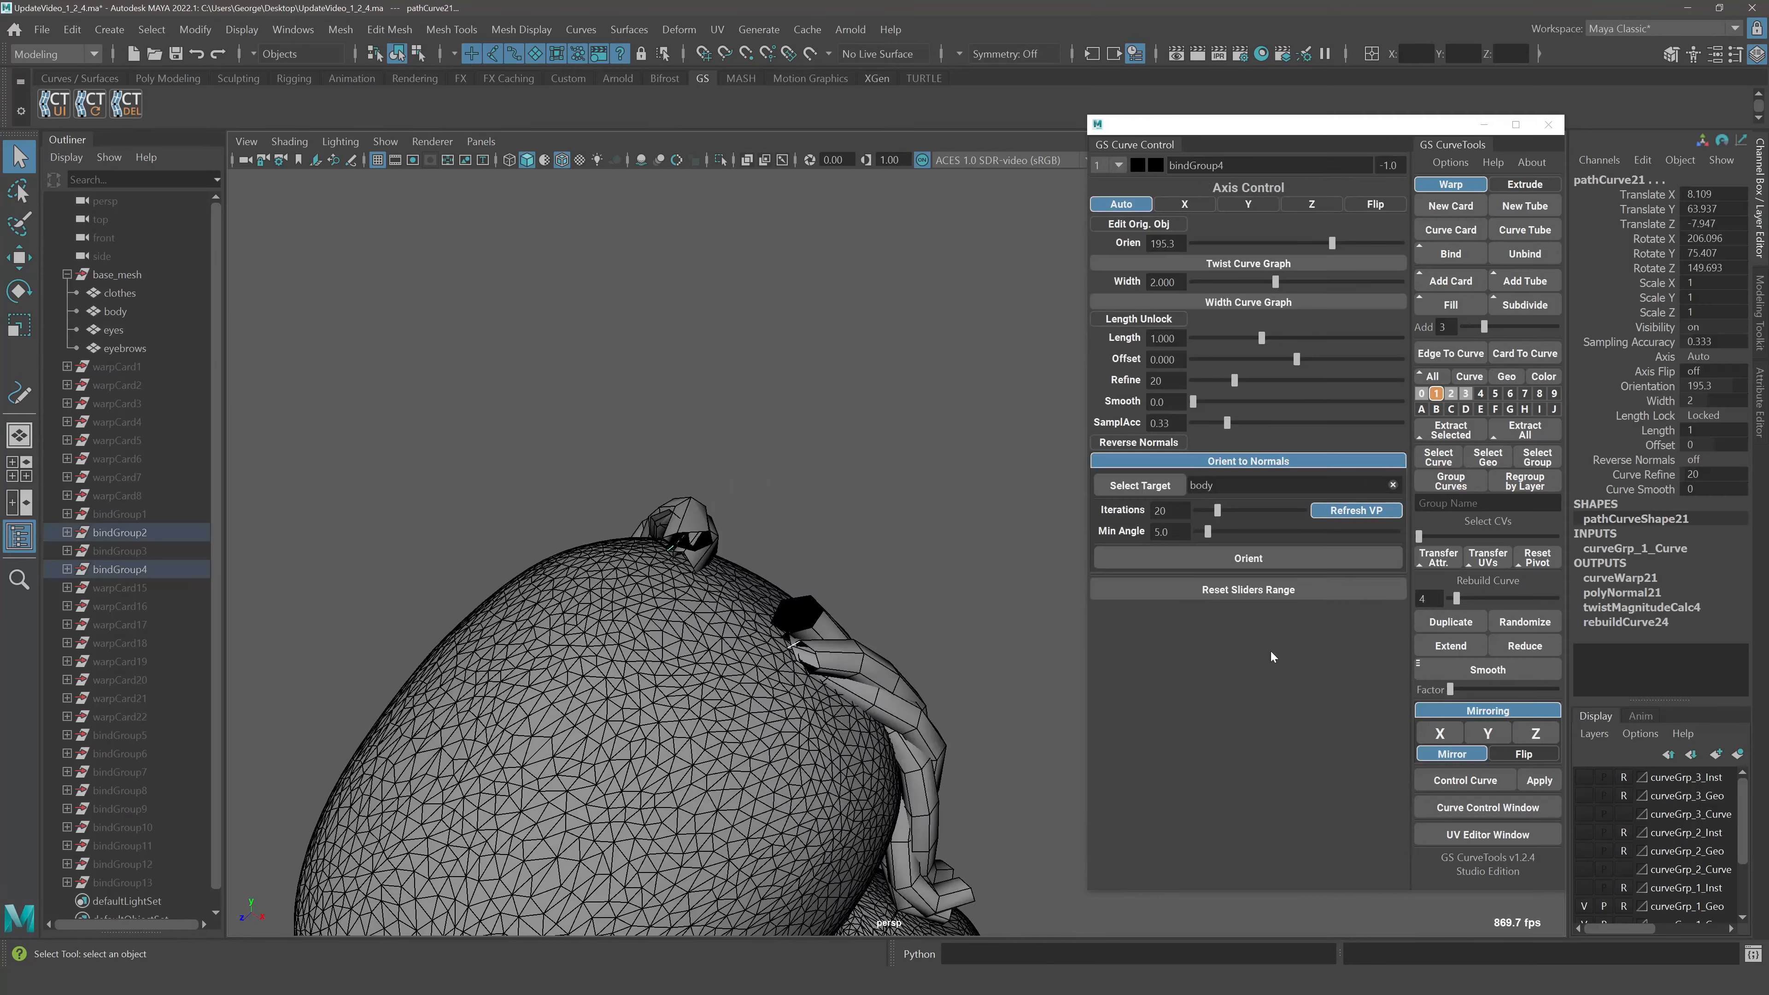
pyautogui.click(1266, 558)
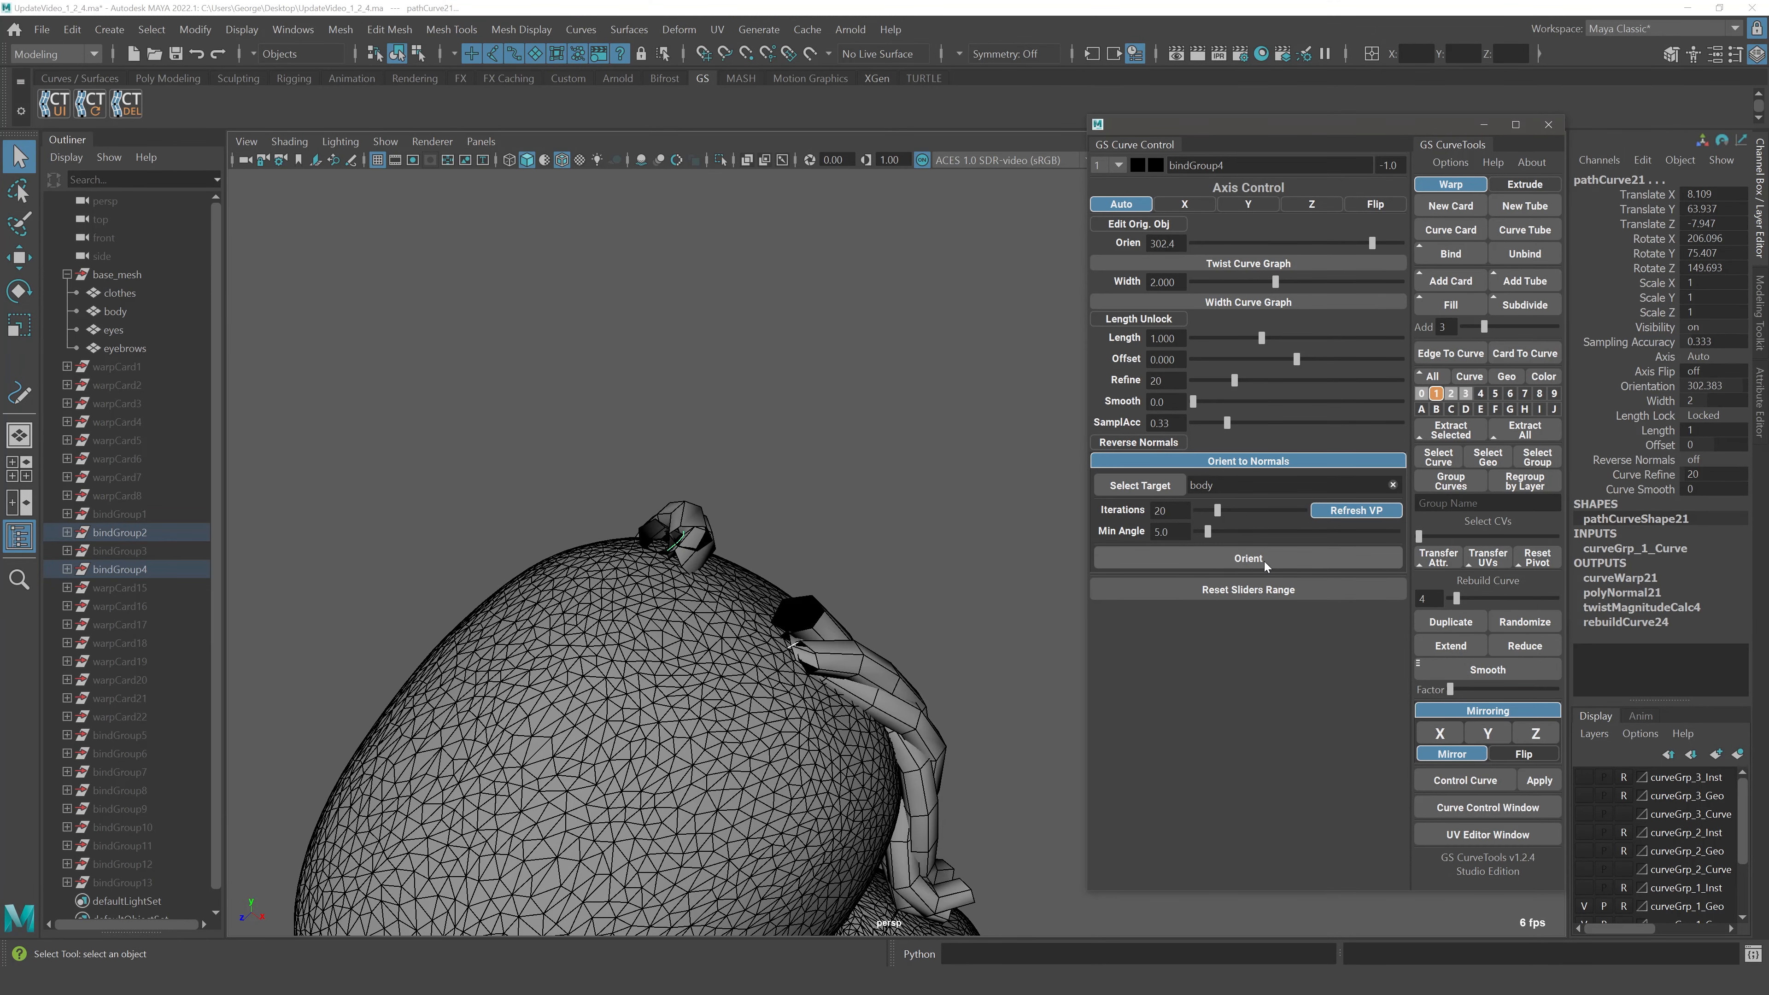
pyautogui.keyDown('alt'); pyautogui.moveTo(836, 530); pyautogui.dragTo(896, 503); pyautogui.keyUp('alt')
pyautogui.scroll(3, 863, 630)
pyautogui.keyDown('alt'); pyautogui.moveTo(897, 640); pyautogui.dragTo(674, 623); pyautogui.keyUp('alt')
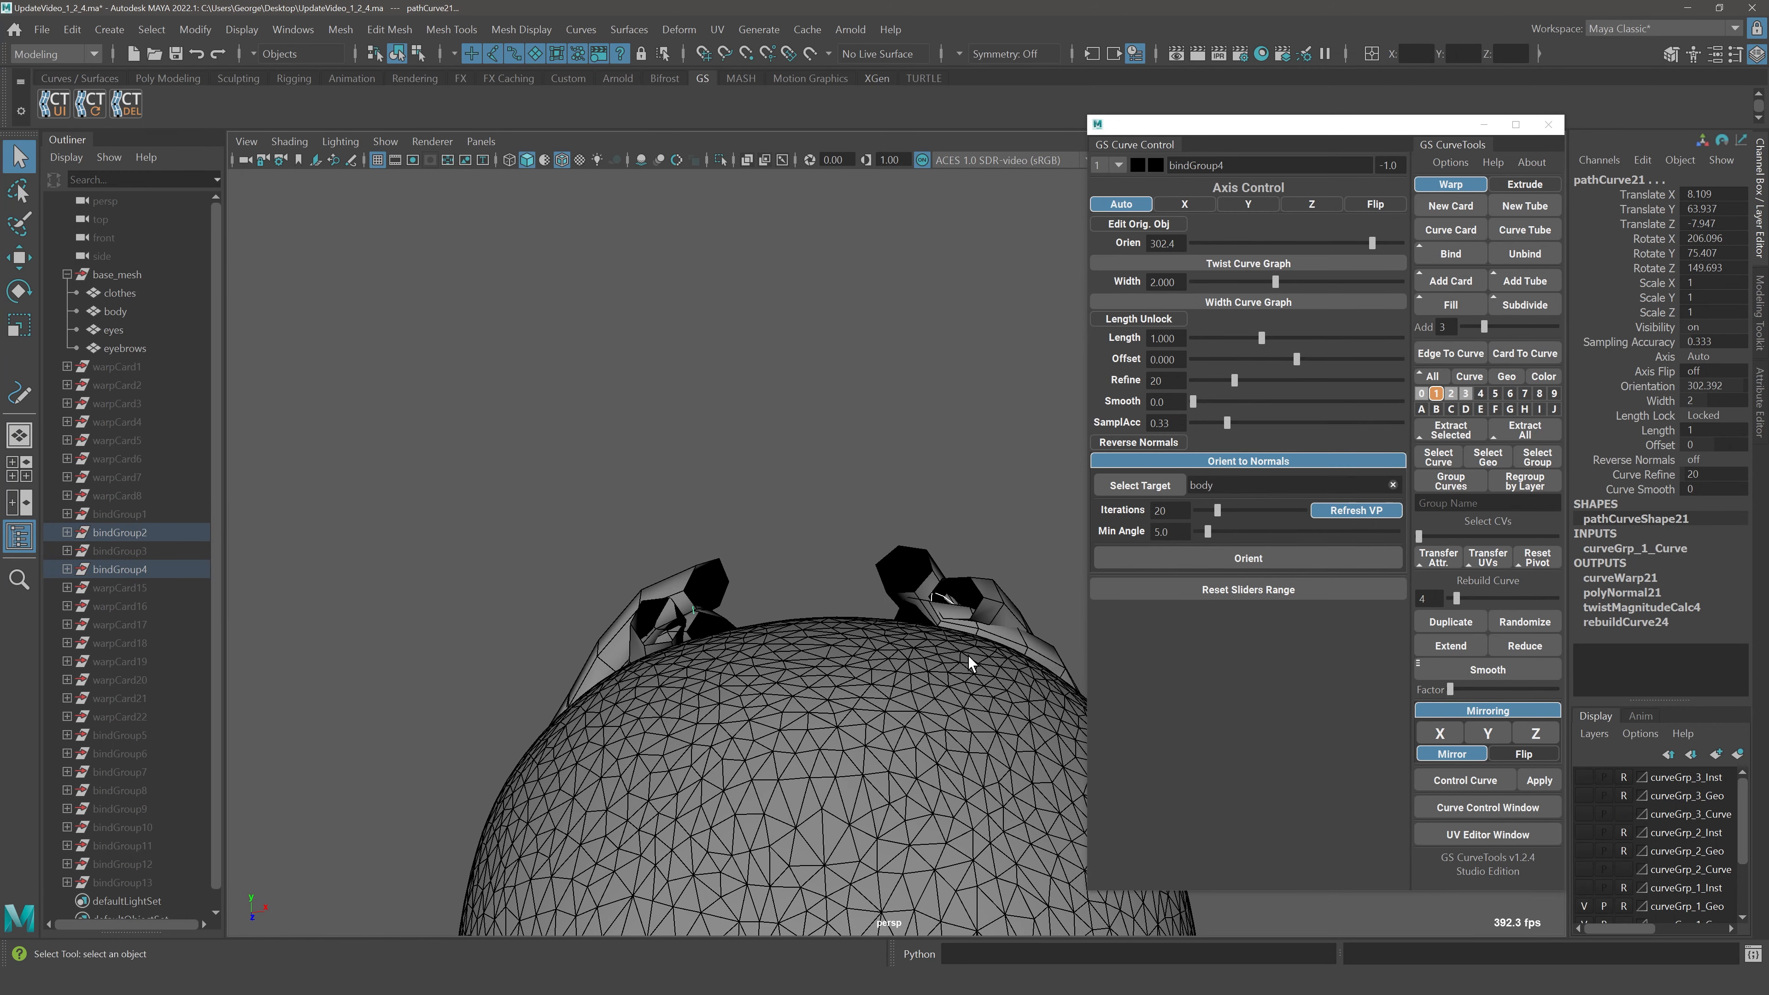
# Duplicate bindGroup2 and move the copy beside the original on the head
pyautogui.click(925, 591)
pyautogui.click(942, 598)
pyautogui.keyDown('alt'); pyautogui.moveTo(942, 598); pyautogui.dragTo(1052, 672); pyautogui.keyUp('alt')
pyautogui.click(1453, 621)
pyautogui.press('w')
pyautogui.moveTo(818, 650); pyautogui.dragTo(908, 618)
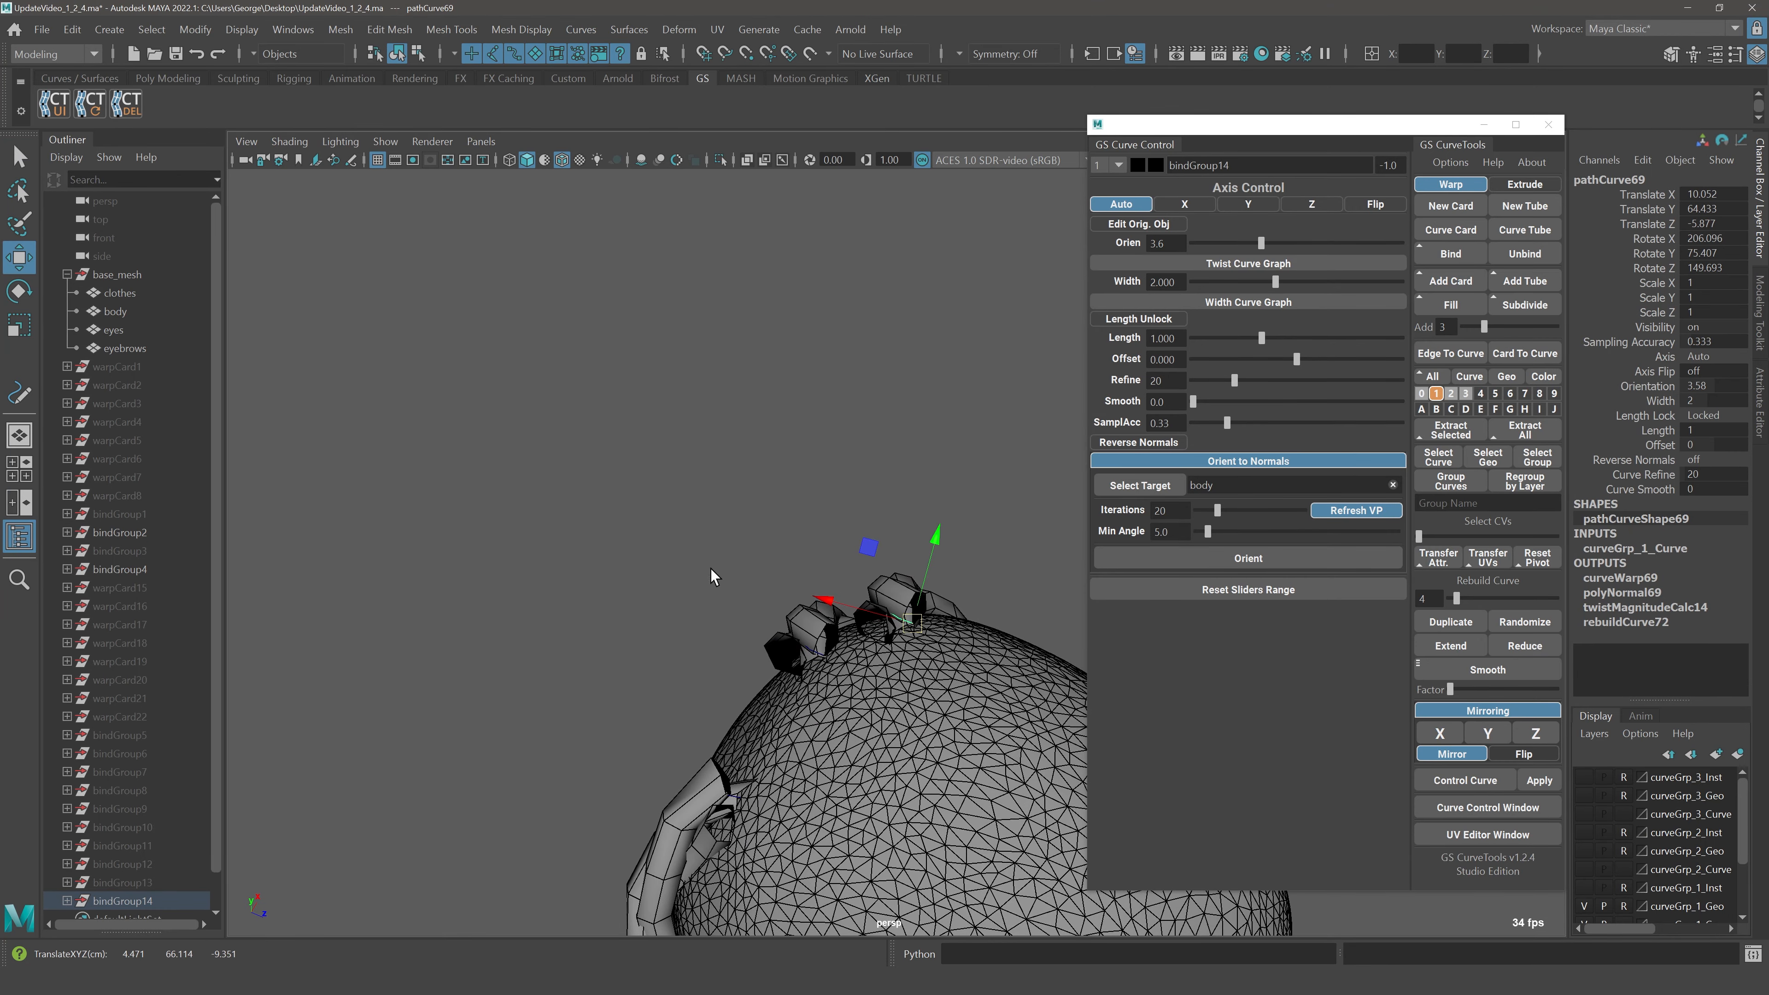
# Select bindGroup2 together with its duplicate and orient both to the body's normals
pyautogui.press('q')
pyautogui.moveTo(711, 566); pyautogui.dragTo(972, 679)
pyautogui.click(1257, 559)
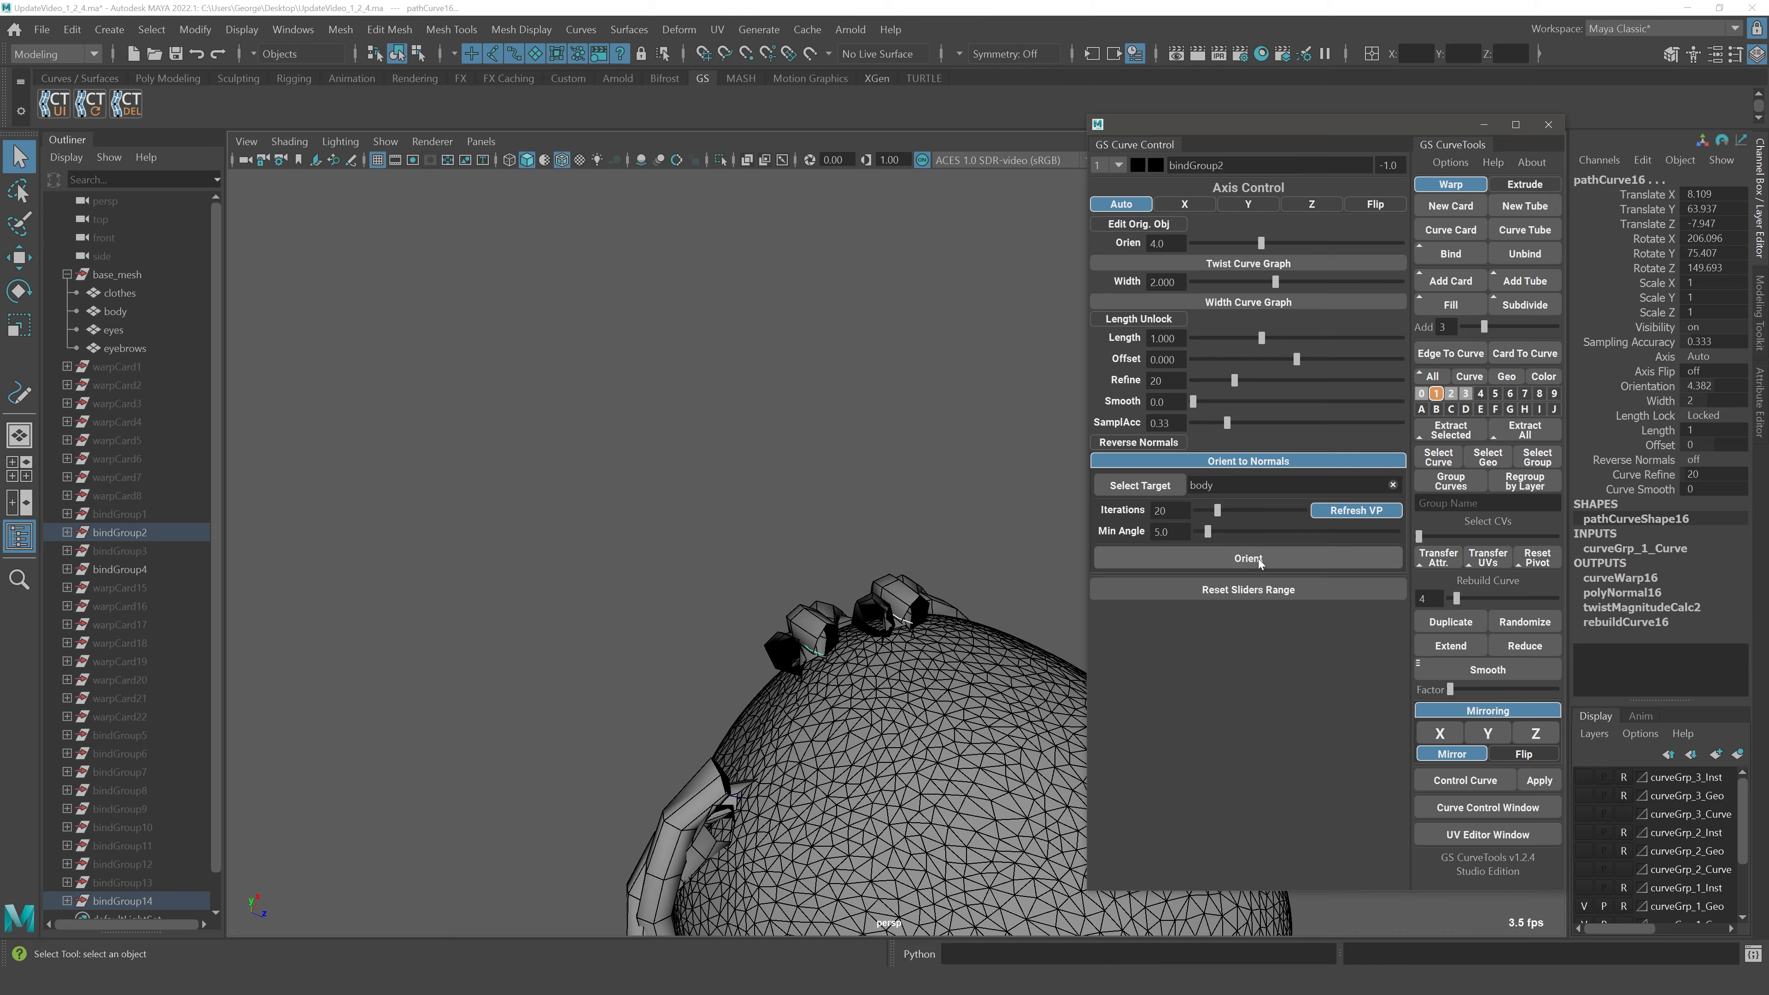
pyautogui.keyDown('alt'); pyautogui.moveTo(1009, 620); pyautogui.dragTo(913, 638); pyautogui.keyUp('alt')
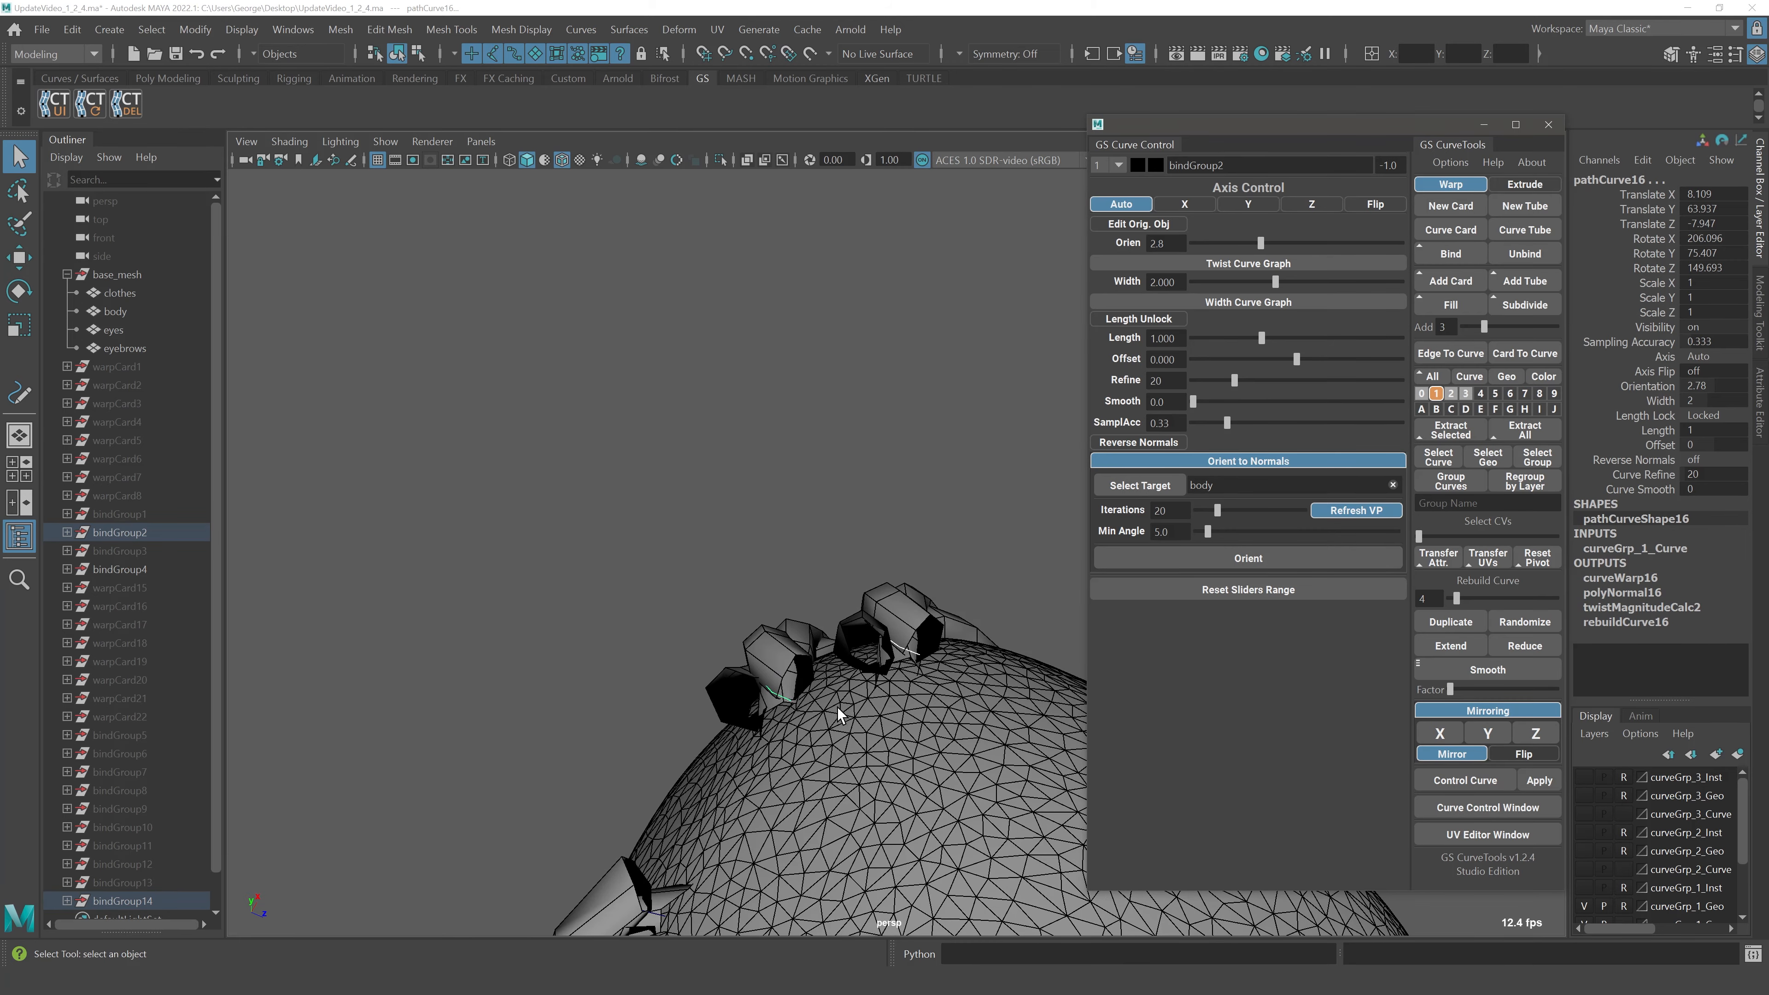
# Examine from several sides how bindGroup2 and its duplicate sit on the head, and clear the selection
pyautogui.click(899, 567)
pyautogui.moveTo(900, 567); pyautogui.dragTo(927, 687)
pyautogui.click(969, 622)
pyautogui.keyDown('alt'); pyautogui.moveTo(1010, 634); pyautogui.dragTo(772, 618); pyautogui.keyUp('alt')
pyautogui.keyDown('alt'); pyautogui.moveTo(879, 601); pyautogui.dragTo(777, 561); pyautogui.keyUp('alt')
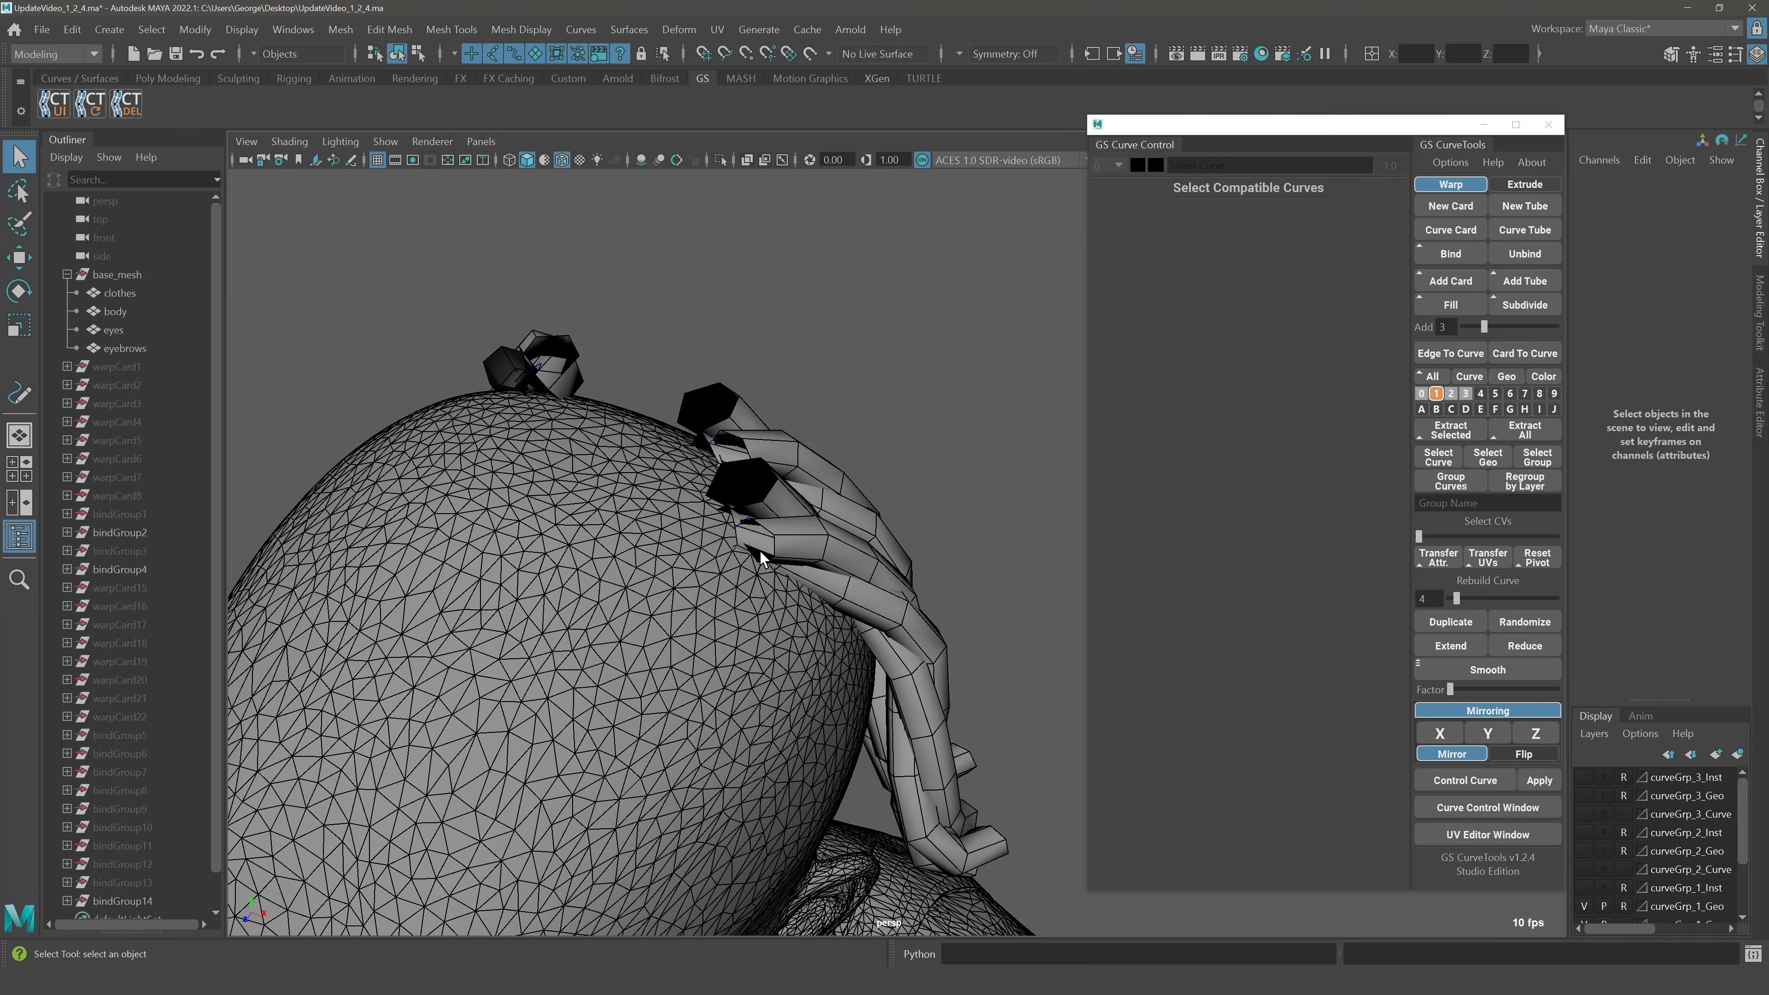
pyautogui.keyDown('alt'); pyautogui.moveTo(759, 551); pyautogui.dragTo(821, 661); pyautogui.keyUp('alt')
pyautogui.click(821, 661)
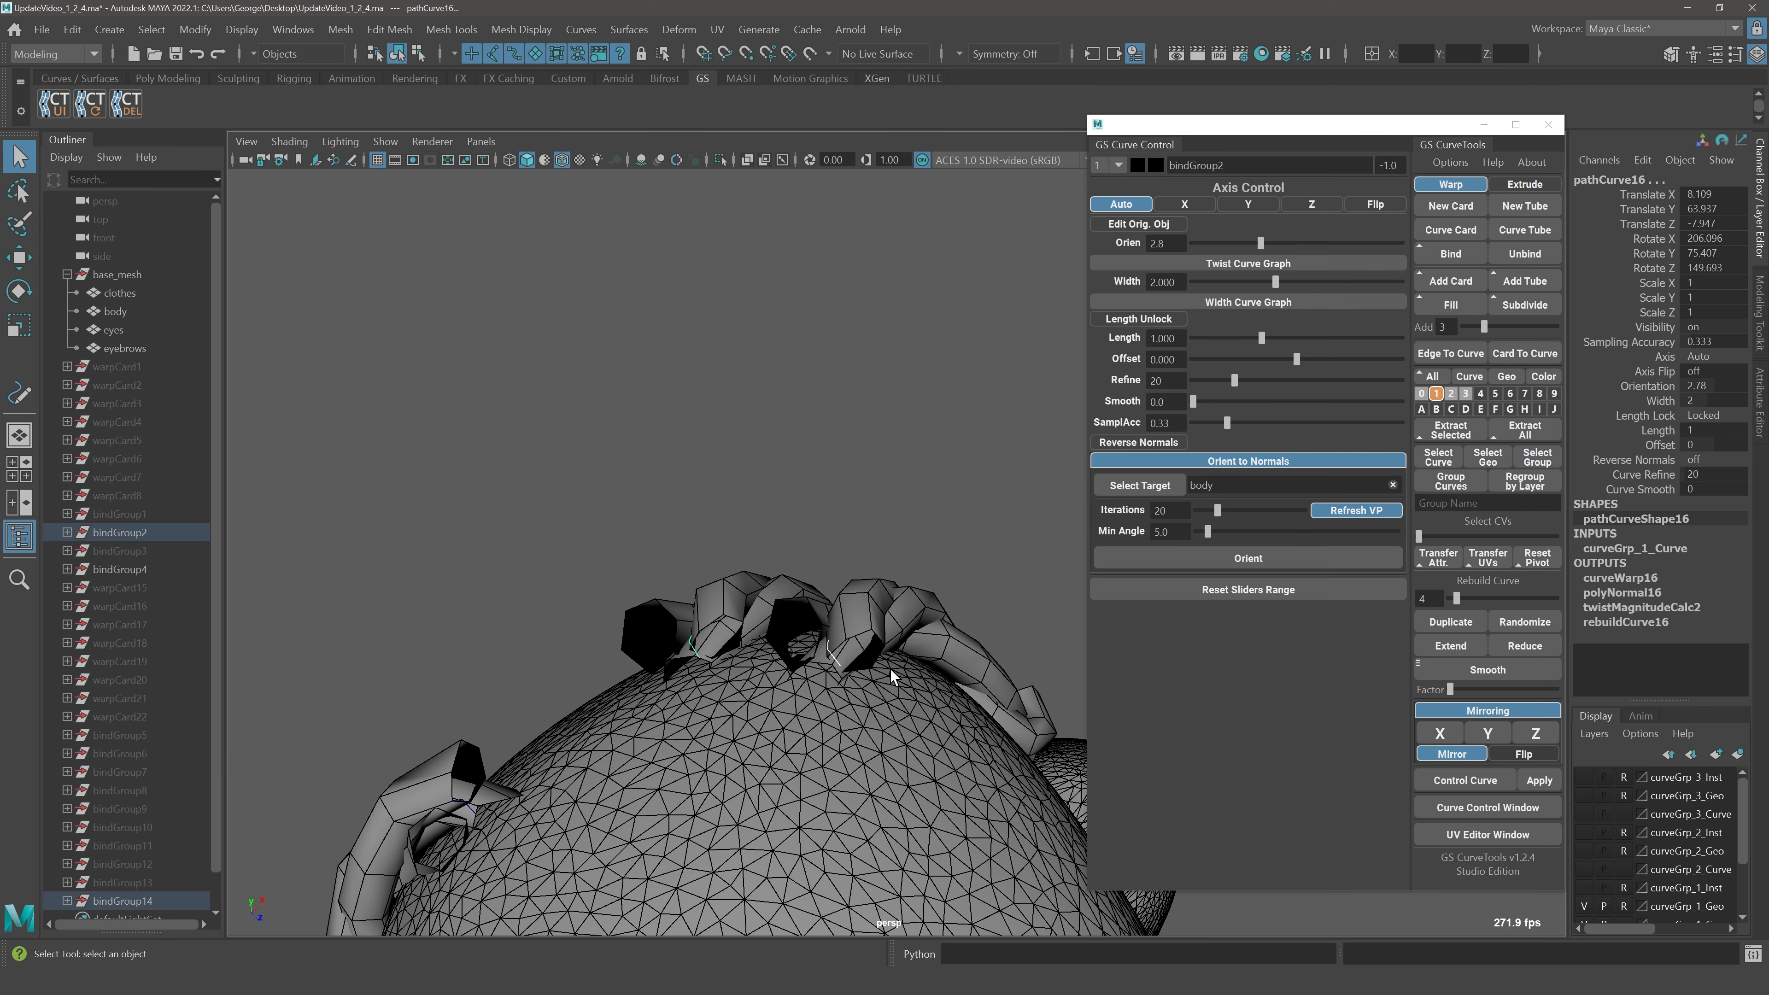
pyautogui.click(877, 480)
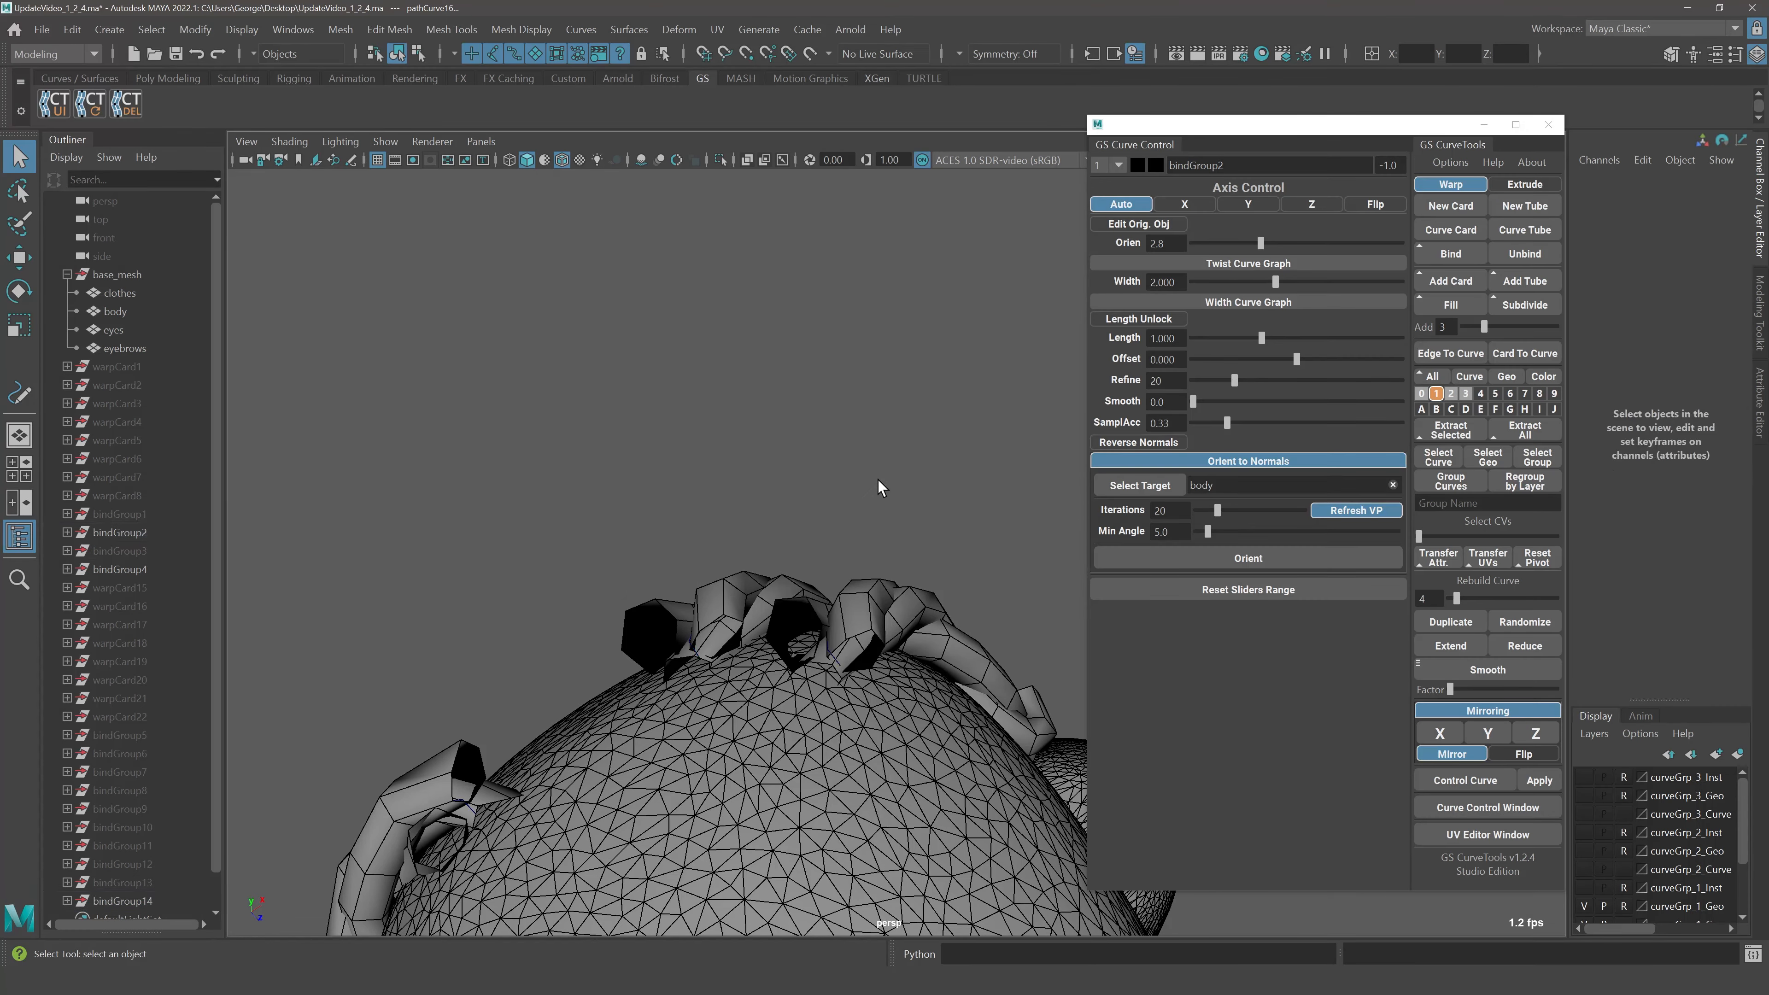
# Hide curve layer 1, show curve layers 0, 2 and 3, and select all of their hair cards
pyautogui.keyDown('alt'); pyautogui.moveTo(878, 479); pyautogui.dragTo(1012, 689); pyautogui.keyUp('alt')
pyautogui.scroll(-5, 1035, 543)
pyautogui.click(1450, 393)
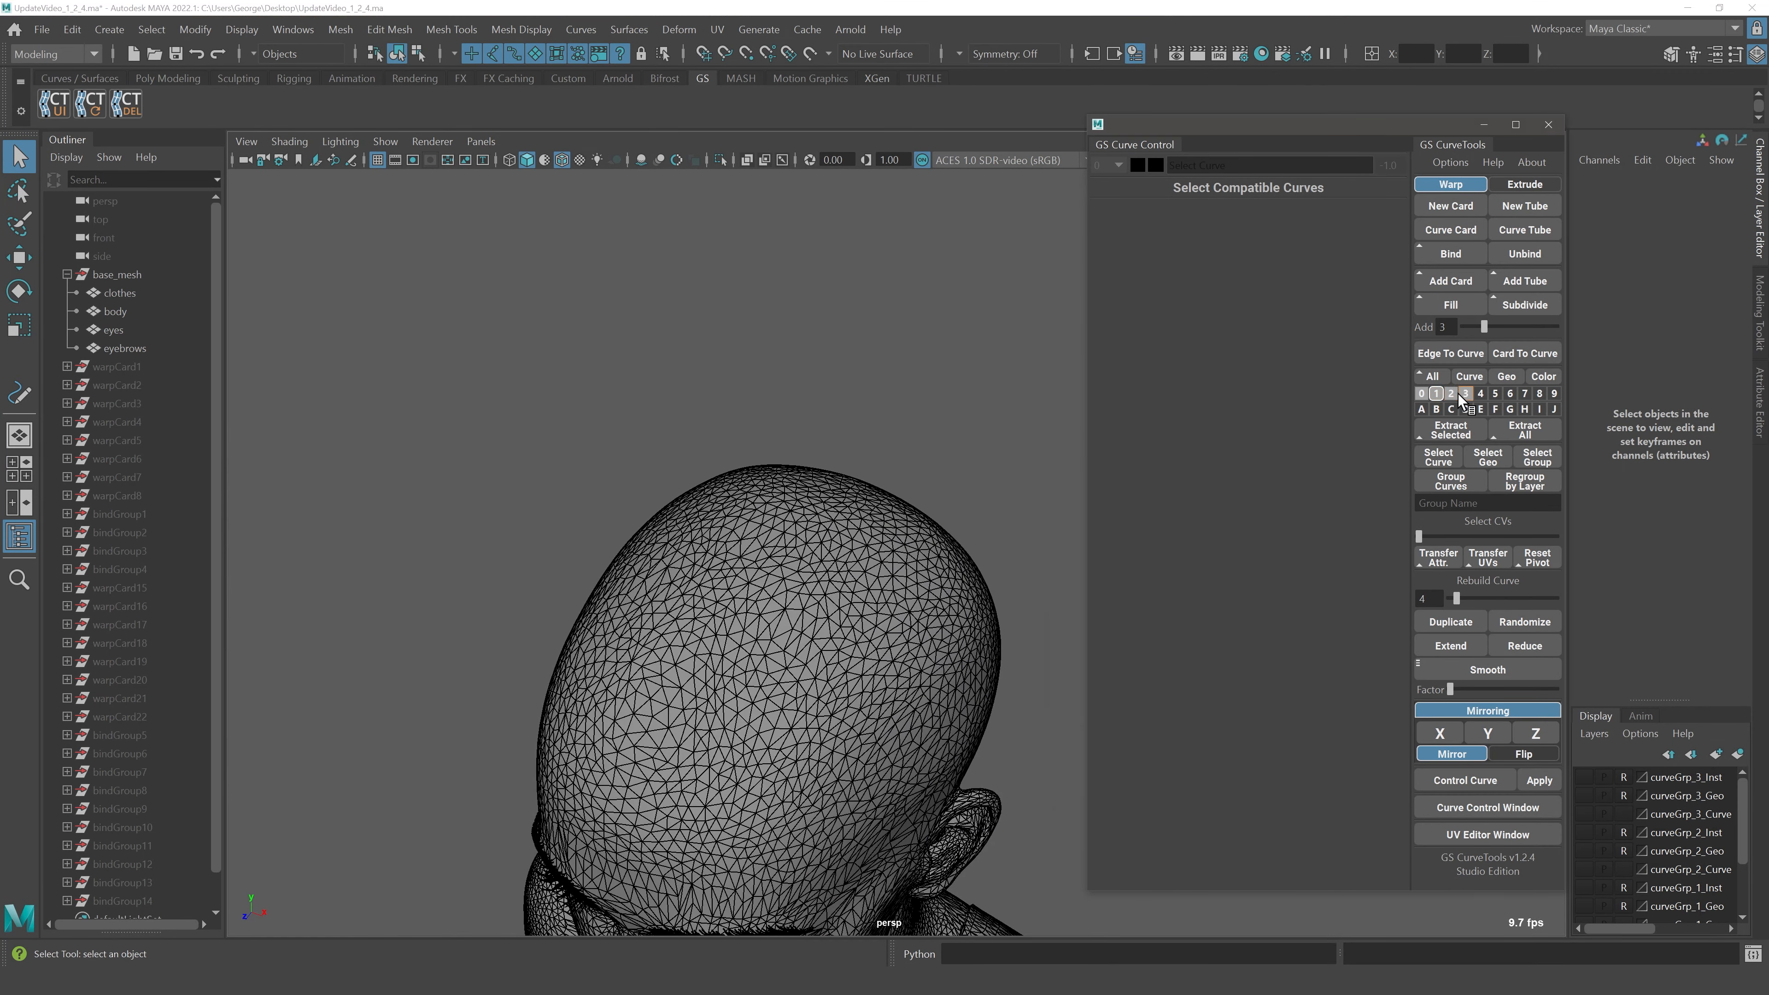
pyautogui.keyDown('shift'); pyautogui.click(1422, 393); pyautogui.keyUp('shift')
pyautogui.keyDown('shift'); pyautogui.click(1464, 394); pyautogui.keyUp('shift')
pyautogui.scroll(-2, 931, 590)
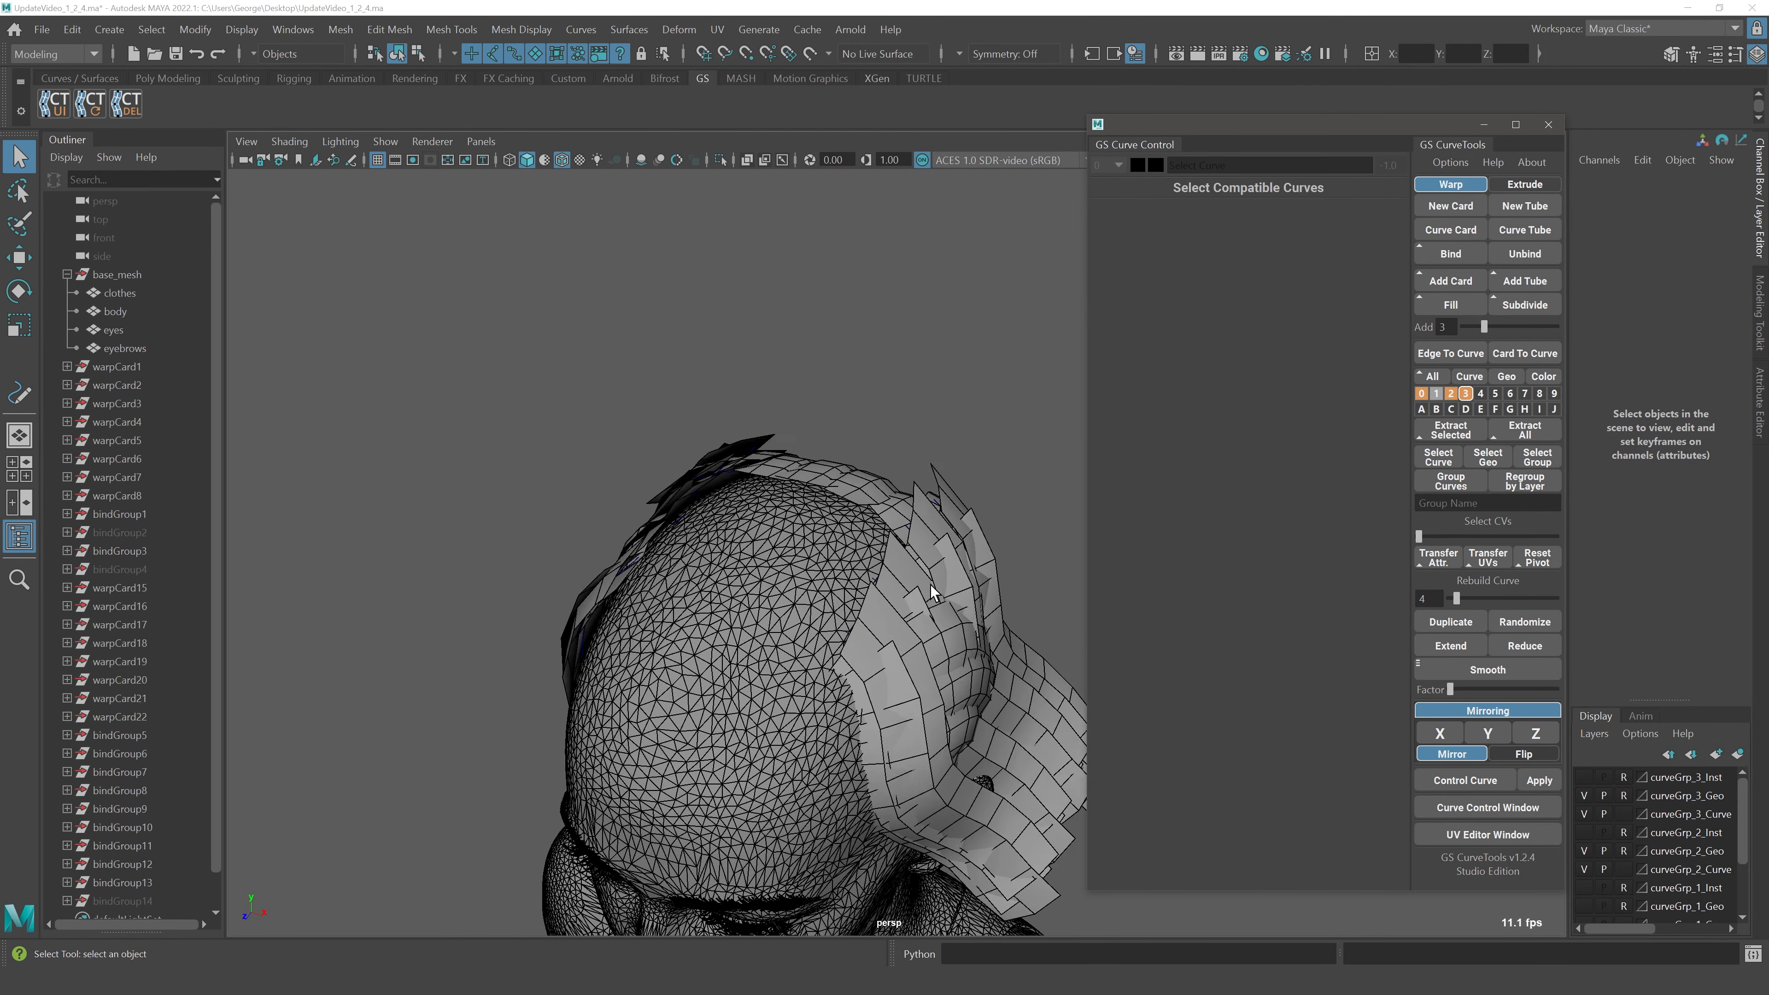
pyautogui.keyDown('alt'); pyautogui.moveTo(931, 590); pyautogui.dragTo(937, 551); pyautogui.keyUp('alt')
pyautogui.moveTo(393, 418); pyautogui.dragTo(1058, 909)
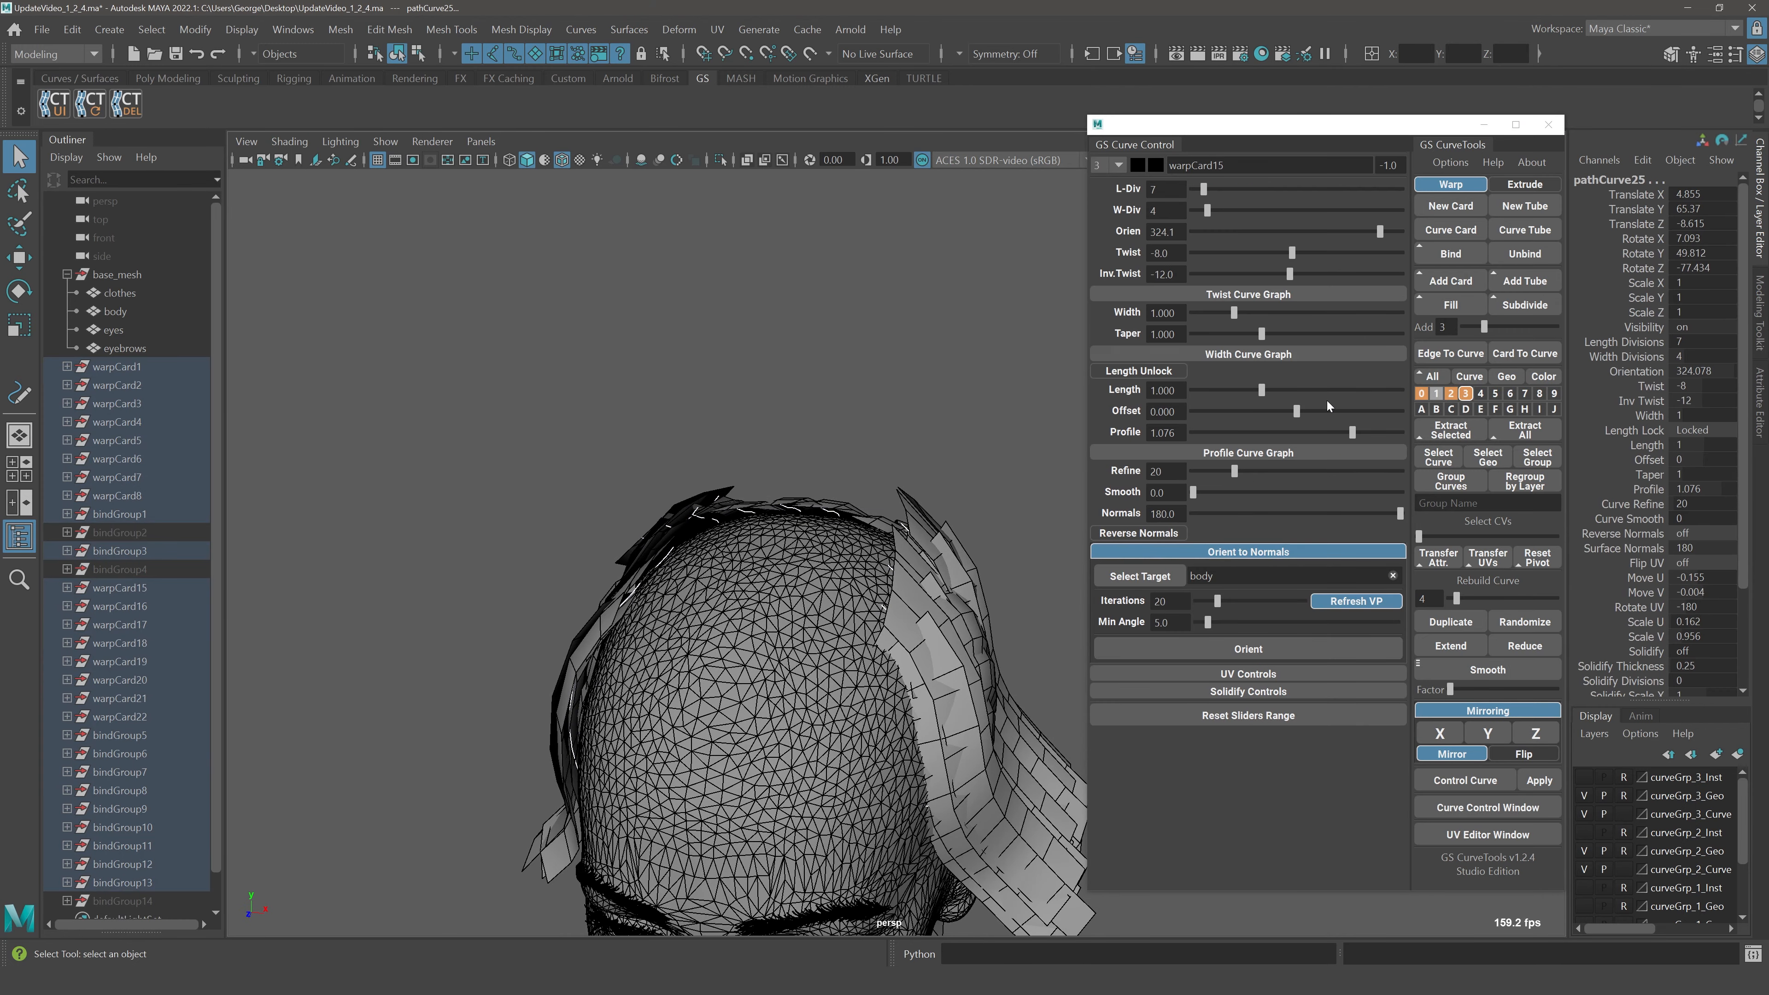
# Set the orientation of the selected hair cards to 132.2 and orient them to the body's normals twice
pyautogui.keyDown('alt'); pyautogui.moveTo(951, 281); pyautogui.dragTo(935, 222, button='middle'); pyautogui.keyUp('alt')
pyautogui.moveTo(1359, 235); pyautogui.dragTo(1309, 228)
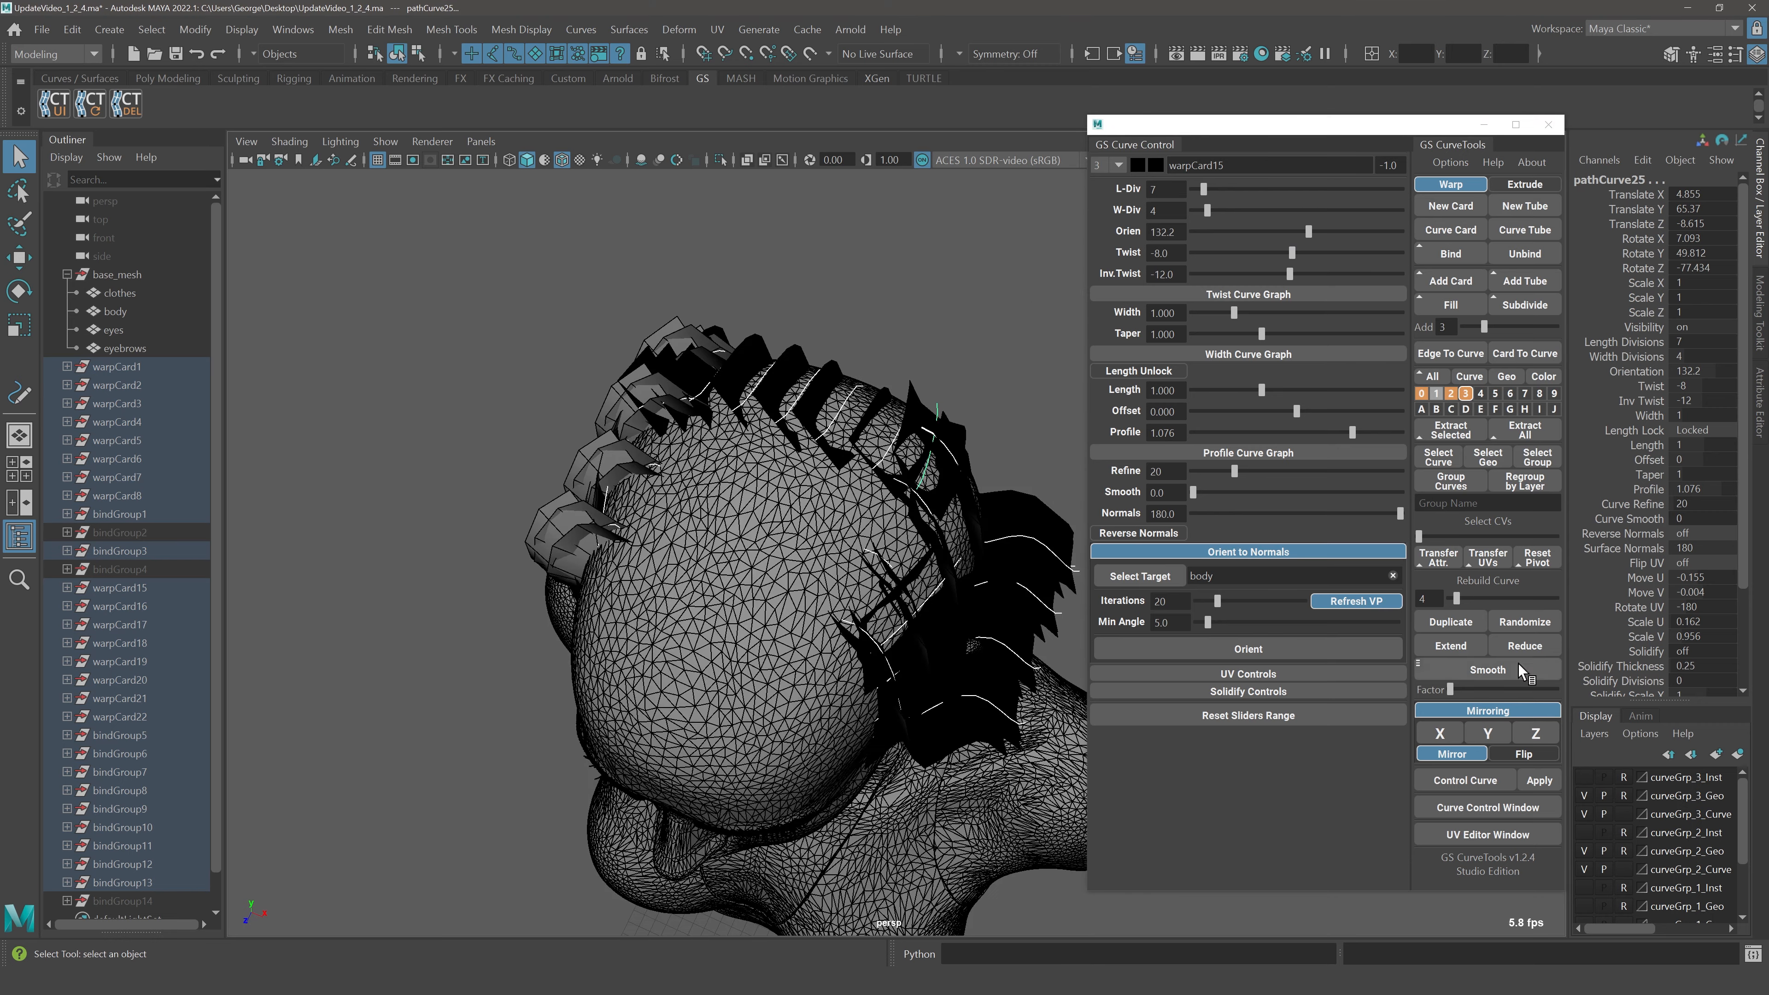
pyautogui.click(1250, 647)
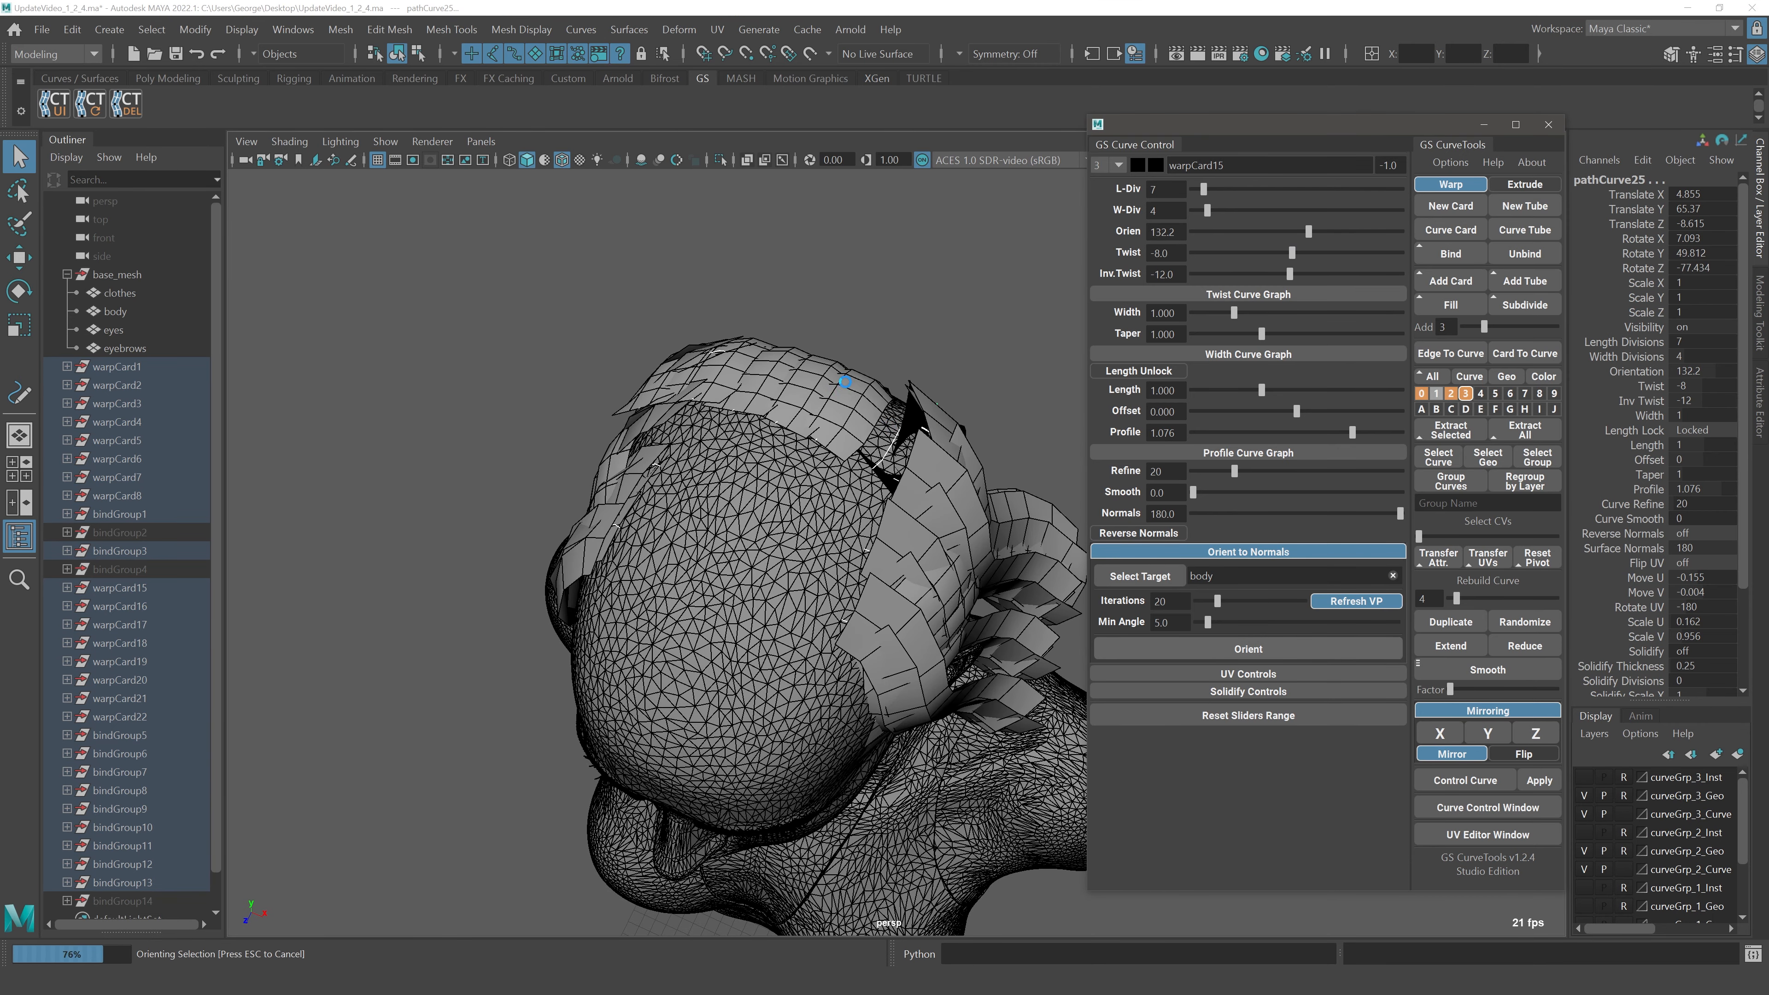
pyautogui.click(1280, 649)
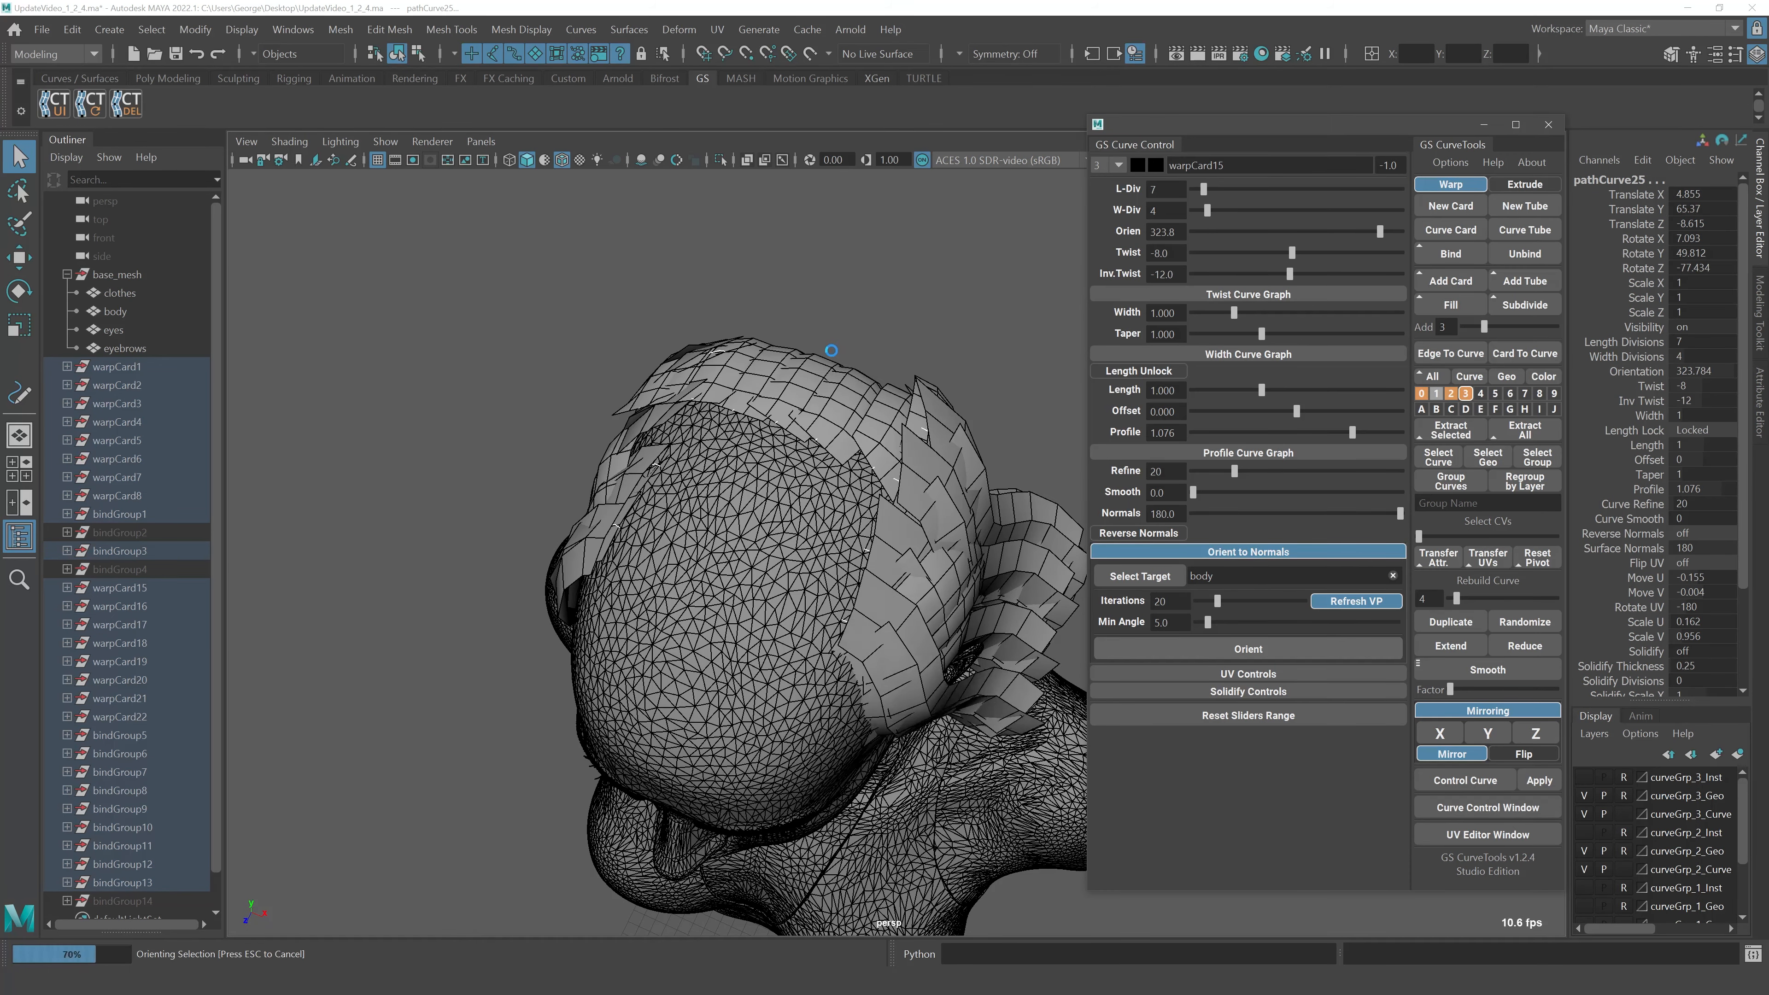
pyautogui.moveTo(831, 356)
pyautogui.keyDown('alt'); pyautogui.mouseDown()
pyautogui.moveTo(972, 414)
pyautogui.moveTo(1042, 392)
pyautogui.moveTo(981, 425)
pyautogui.moveTo(839, 401)
pyautogui.moveTo(868, 409)
pyautogui.moveTo(884, 658)
pyautogui.moveTo(955, 526)
pyautogui.moveTo(935, 378)
pyautogui.moveTo(950, 588)
pyautogui.moveTo(905, 564)
pyautogui.moveTo(812, 589)
pyautogui.moveTo(728, 323)
pyautogui.mouseUp(); pyautogui.keyUp('alt')
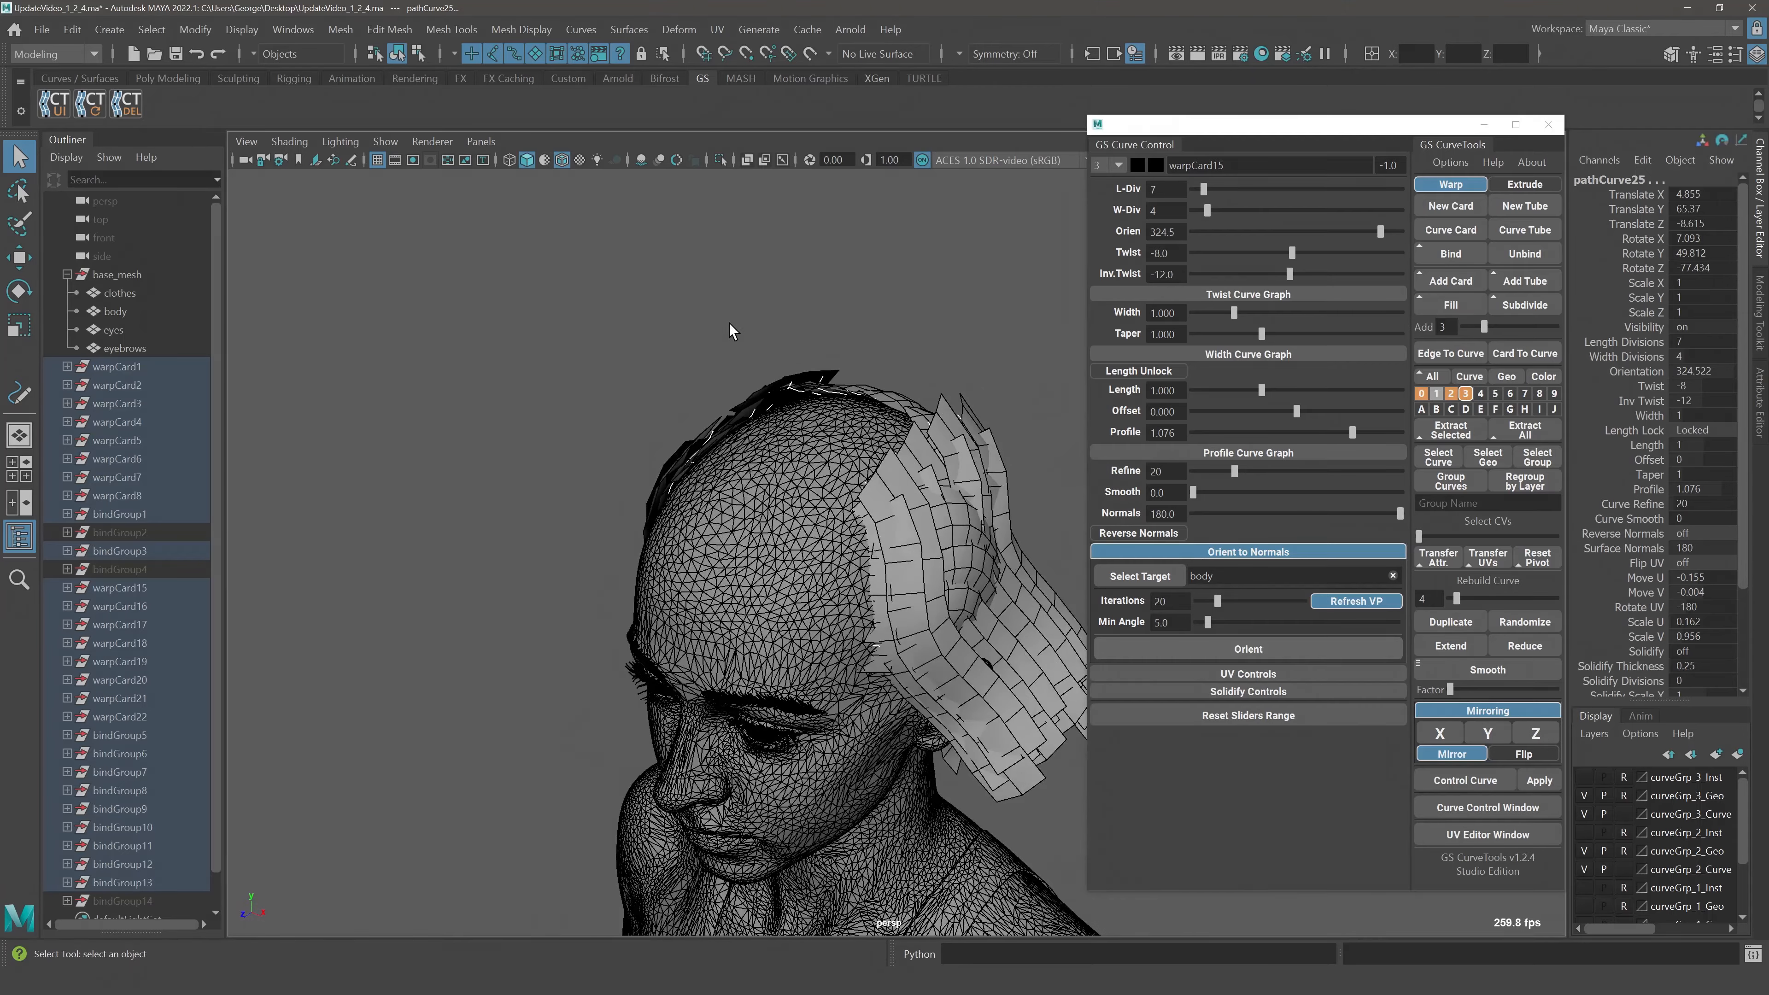
# Hide the wireframe, display the hair textures to examine the oriented cards from the side, and return to untextured shading
pyautogui.click(562, 159)
pyautogui.click(580, 159)
pyautogui.keyDown('alt'); pyautogui.moveTo(913, 384); pyautogui.dragTo(882, 353, button='middle'); pyautogui.keyUp('alt')
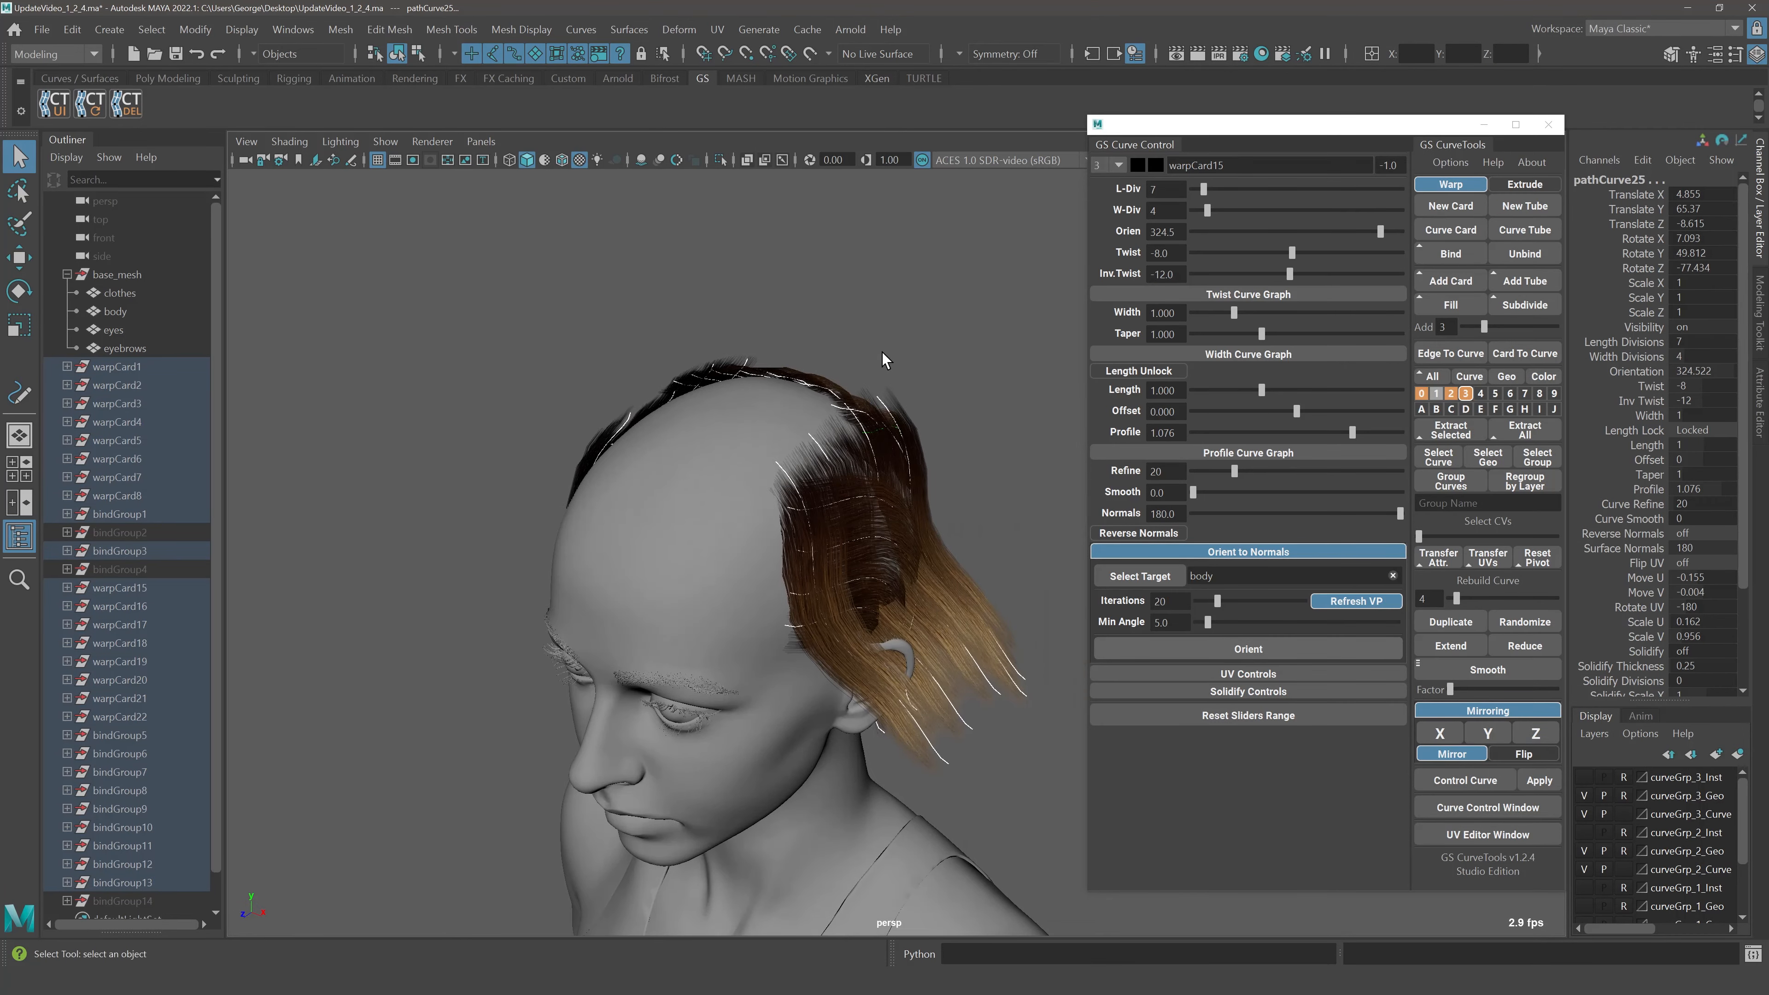
pyautogui.click(882, 354)
pyautogui.keyDown('alt'); pyautogui.moveTo(882, 354); pyautogui.dragTo(924, 360, button='right'); pyautogui.keyUp('alt')
pyautogui.keyDown('alt'); pyautogui.moveTo(924, 361); pyautogui.dragTo(594, 206); pyautogui.keyUp('alt')
pyautogui.click(579, 159)
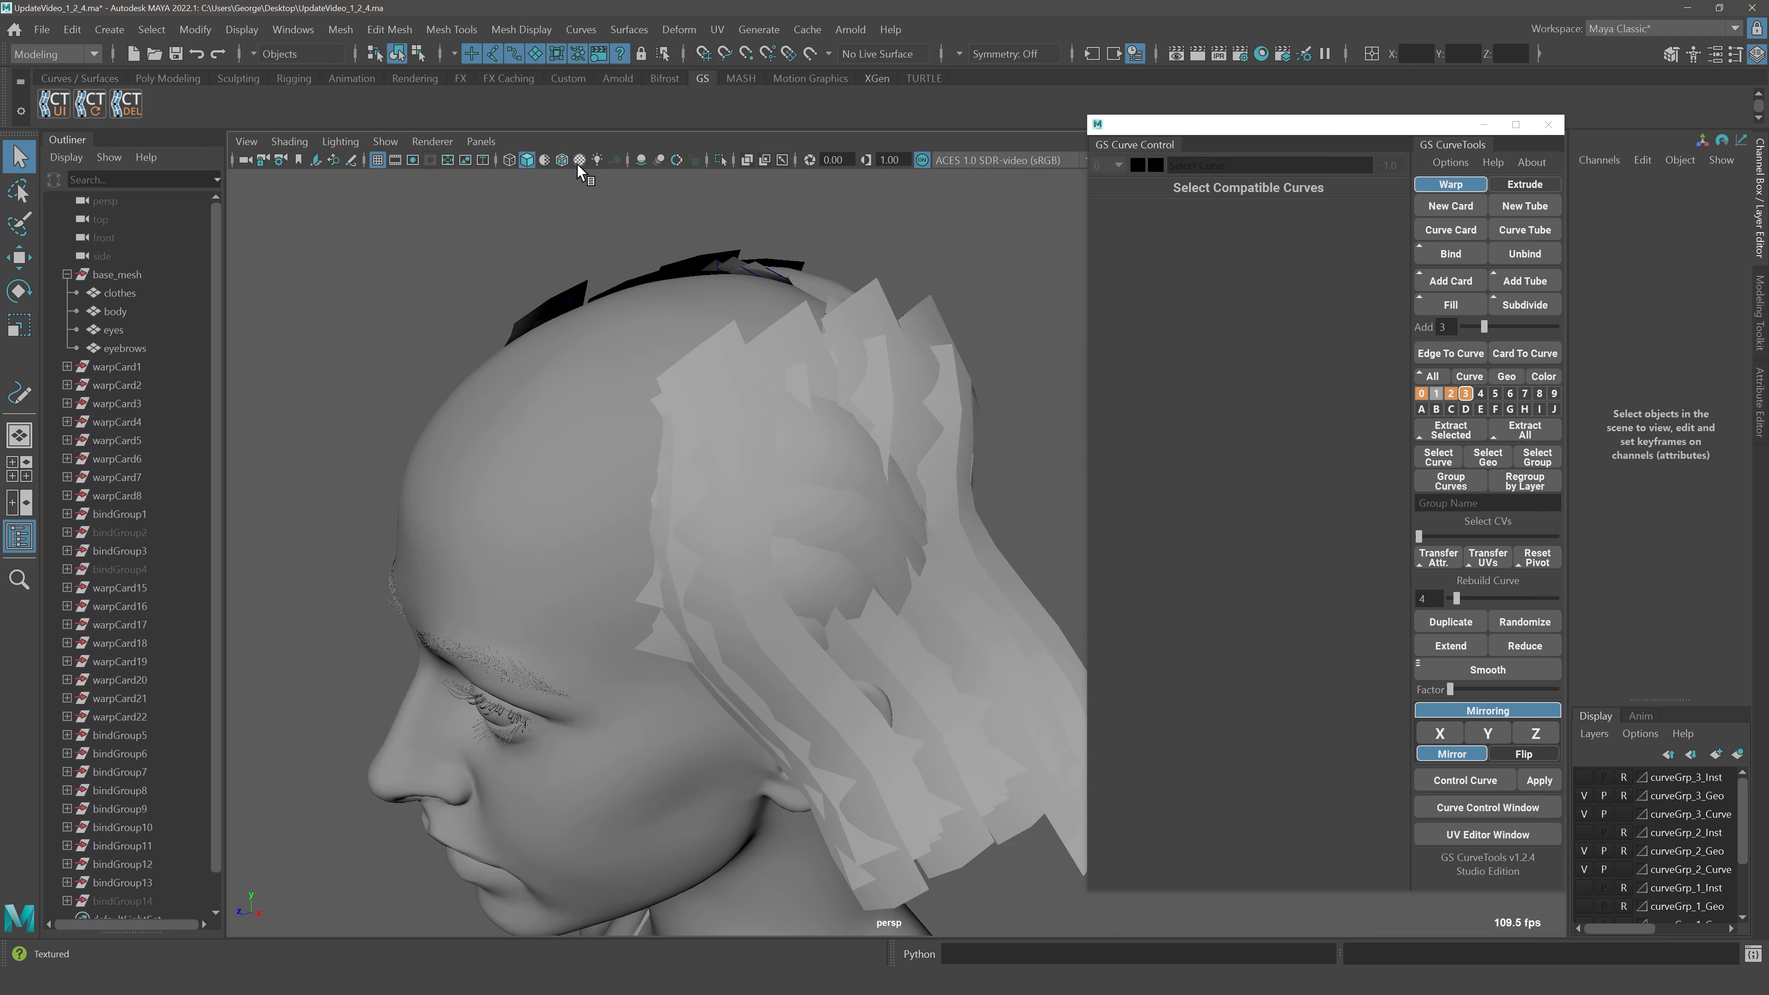
pyautogui.keyDown('alt'); pyautogui.moveTo(607, 279); pyautogui.dragTo(627, 313); pyautogui.keyUp('alt')
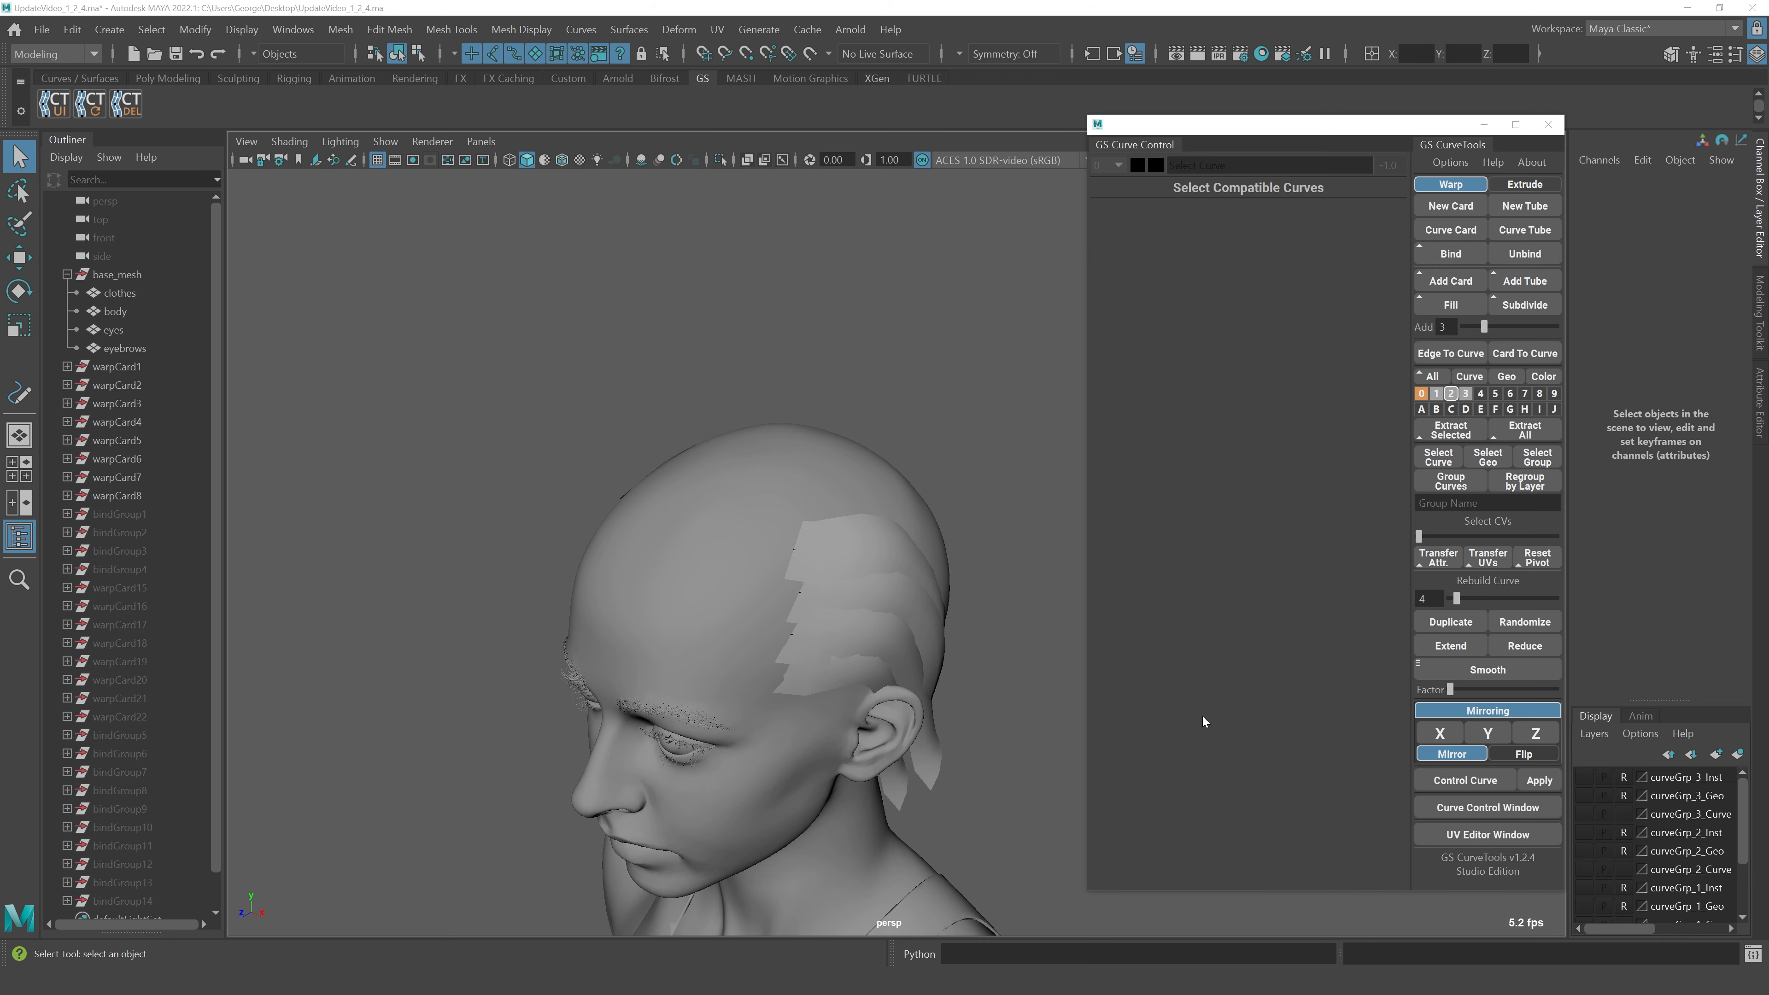
# Select warpCard4, collapse its Orient to Normals controls, and clear the selection
pyautogui.scroll(5, 711, 497)
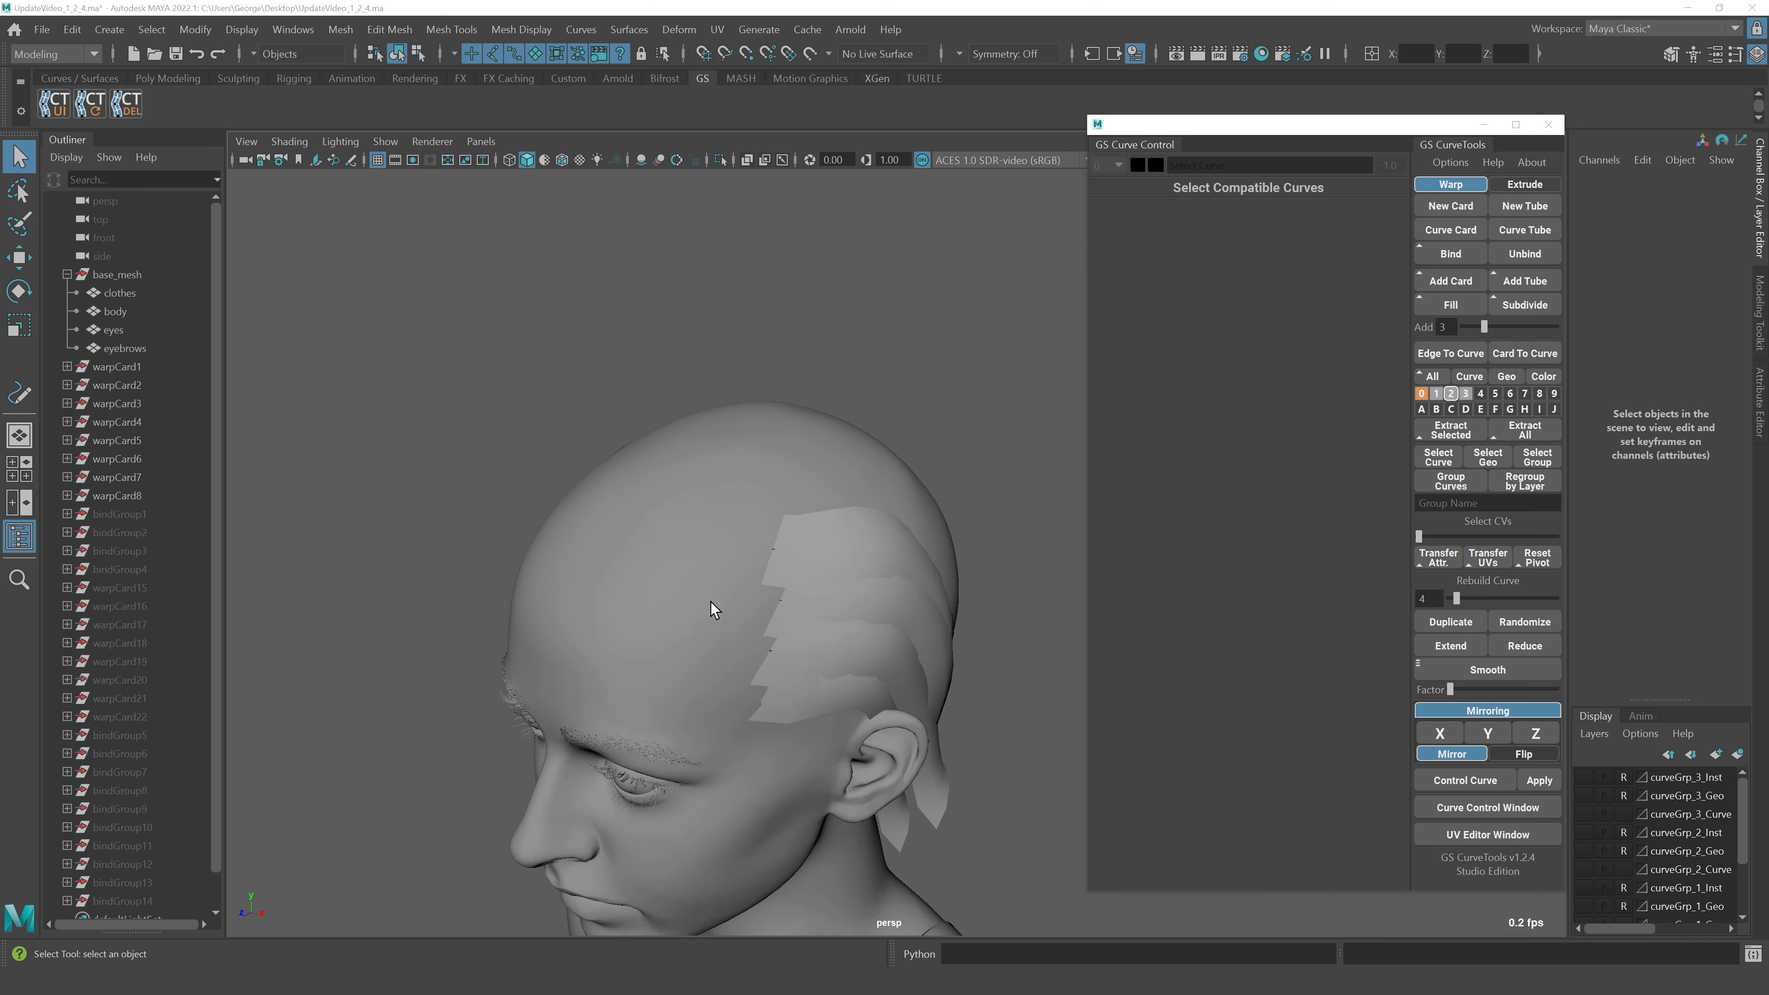
pyautogui.click(773, 554)
pyautogui.scroll(3, 829, 543)
pyautogui.scroll(-5, 883, 535)
pyautogui.keyDown('alt'); pyautogui.moveTo(920, 522); pyautogui.dragTo(954, 521); pyautogui.keyUp('alt')
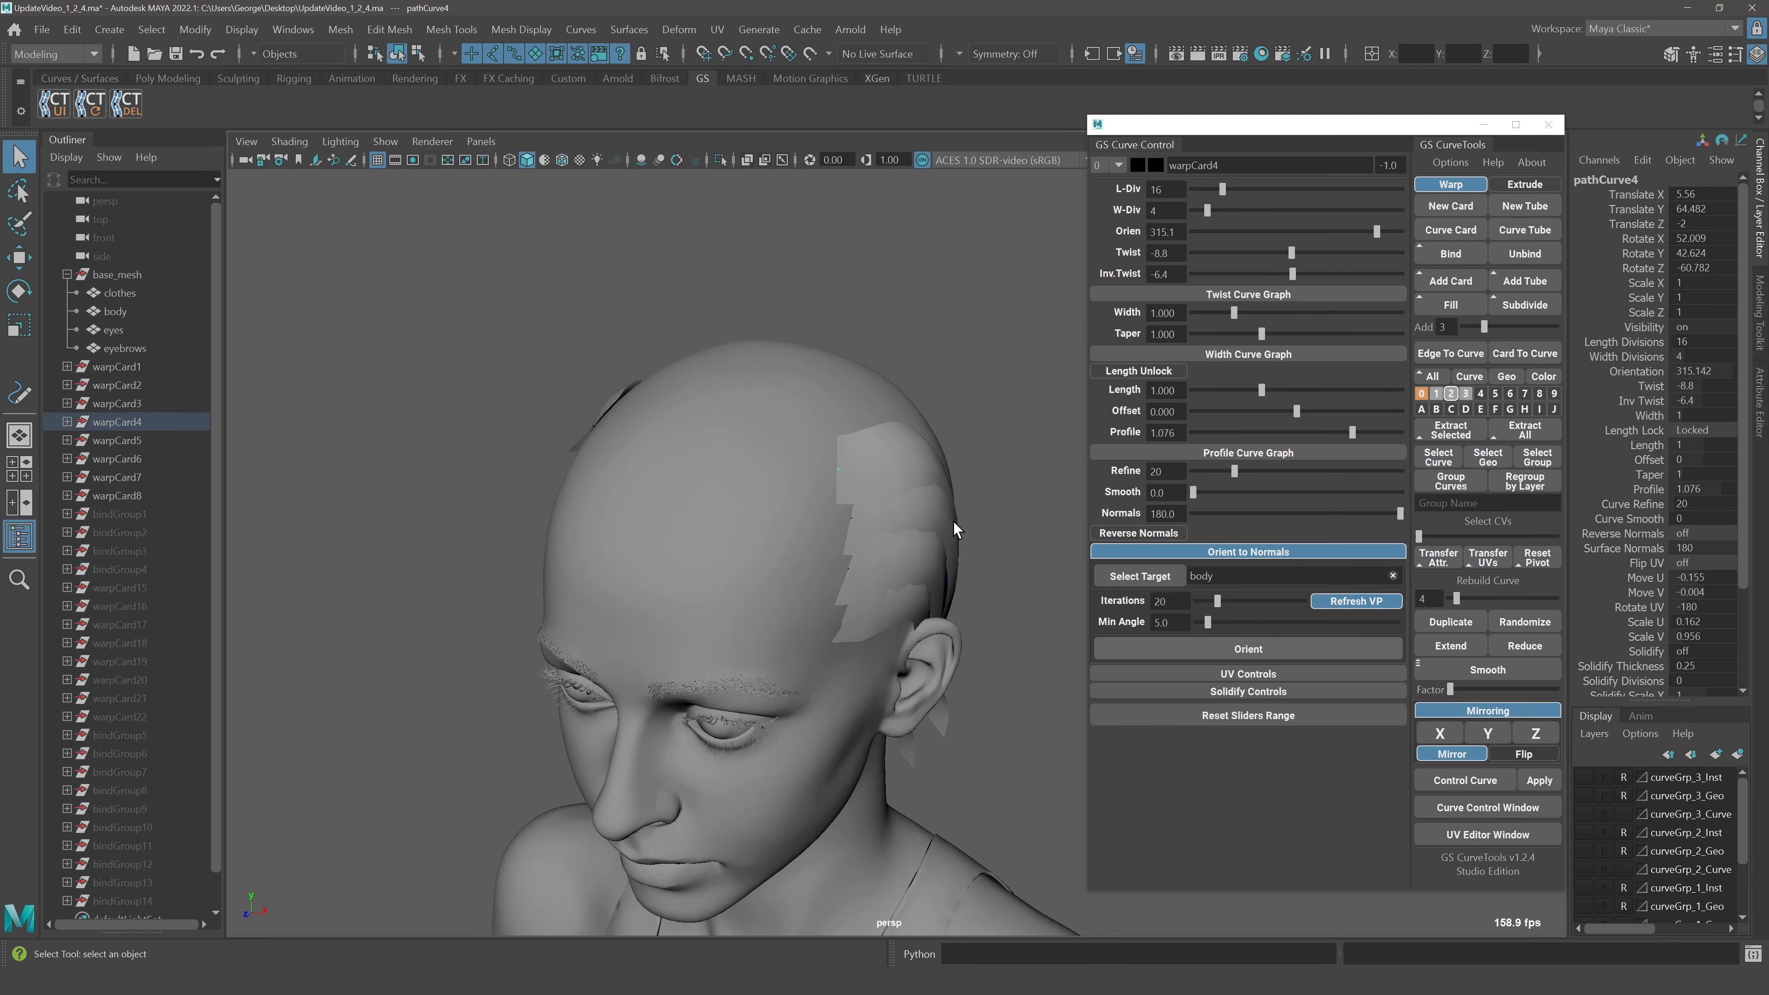
pyautogui.click(1226, 551)
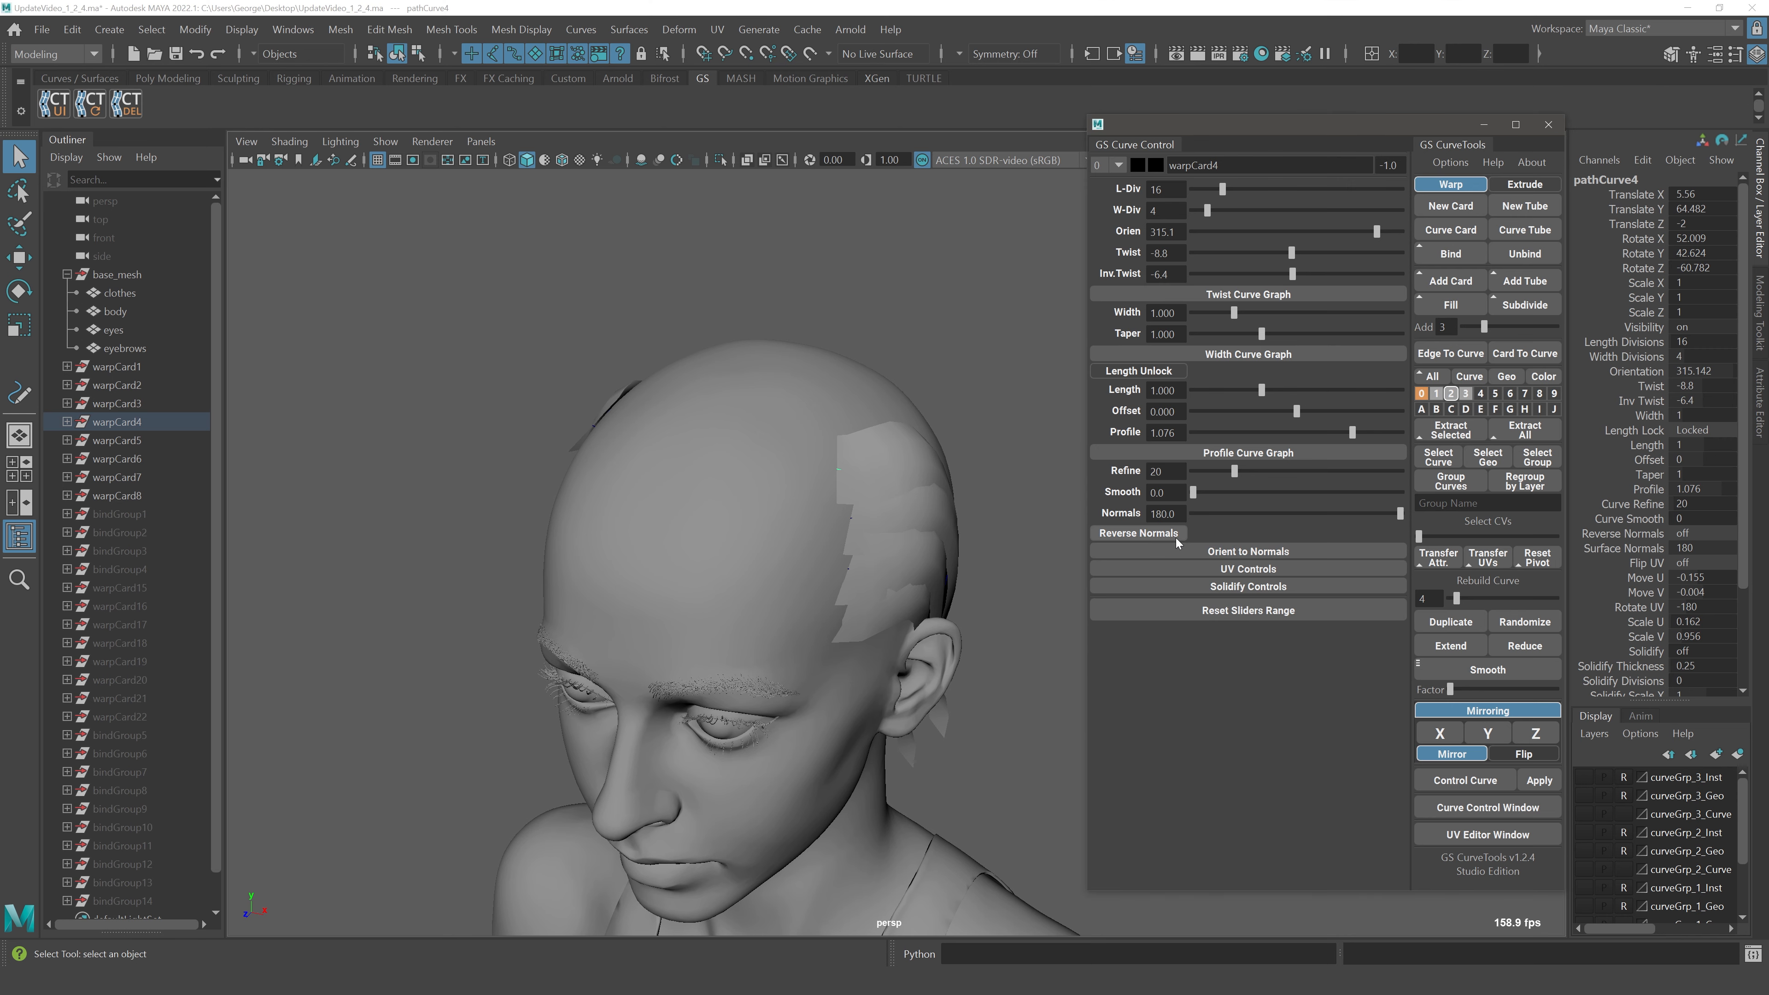
pyautogui.click(914, 334)
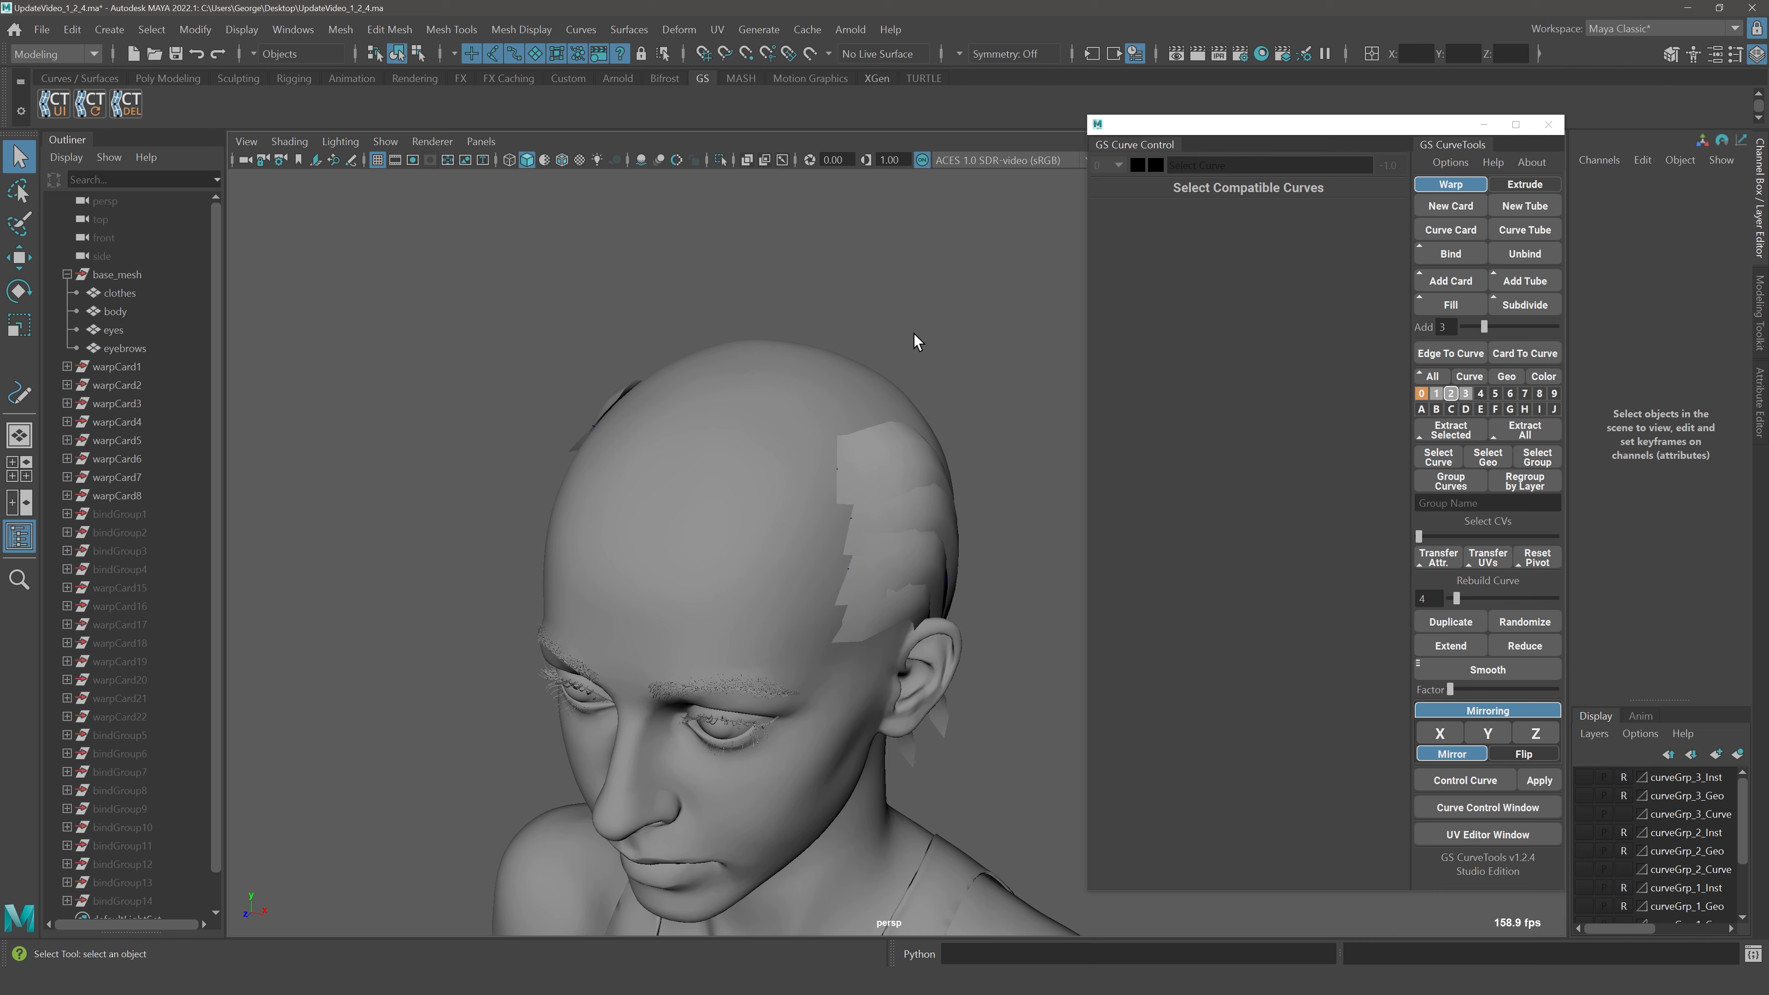
pyautogui.keyDown('alt'); pyautogui.moveTo(567, 171); pyautogui.dragTo(639, 280); pyautogui.keyUp('alt')
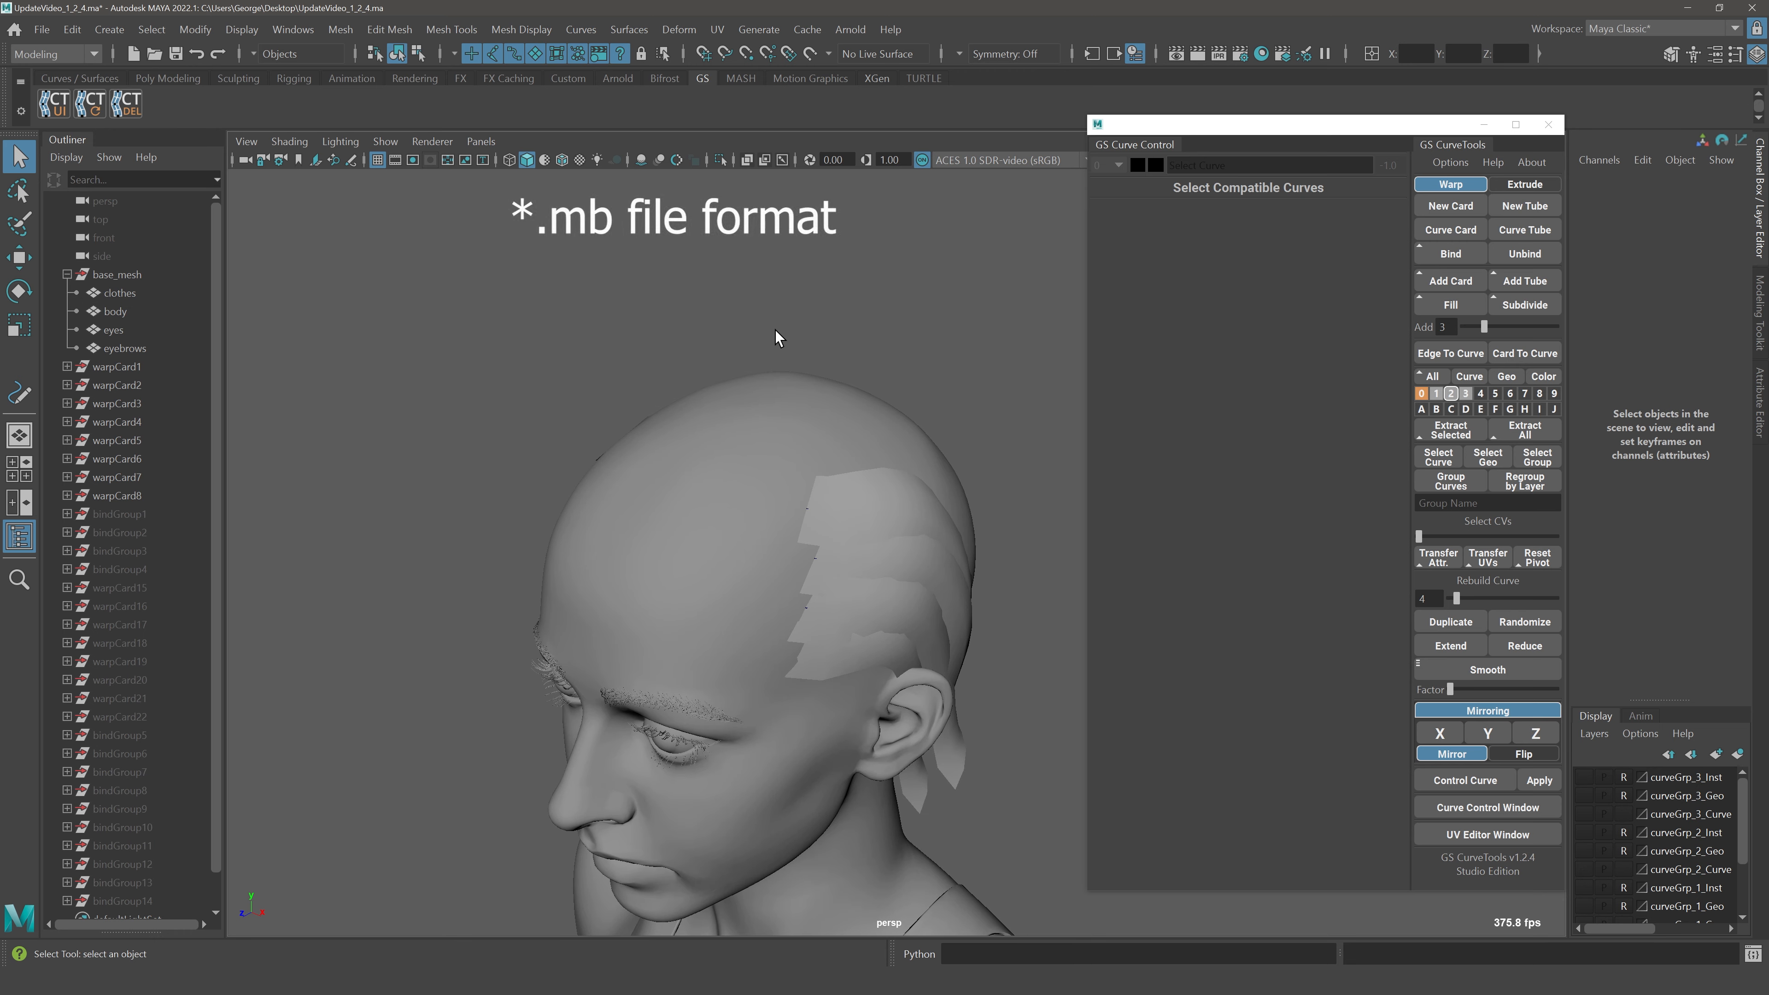
# Save the scene to the Desktop in Maya Binary format as UpdateVideo_1_2_4.mb
pyautogui.click(46, 35)
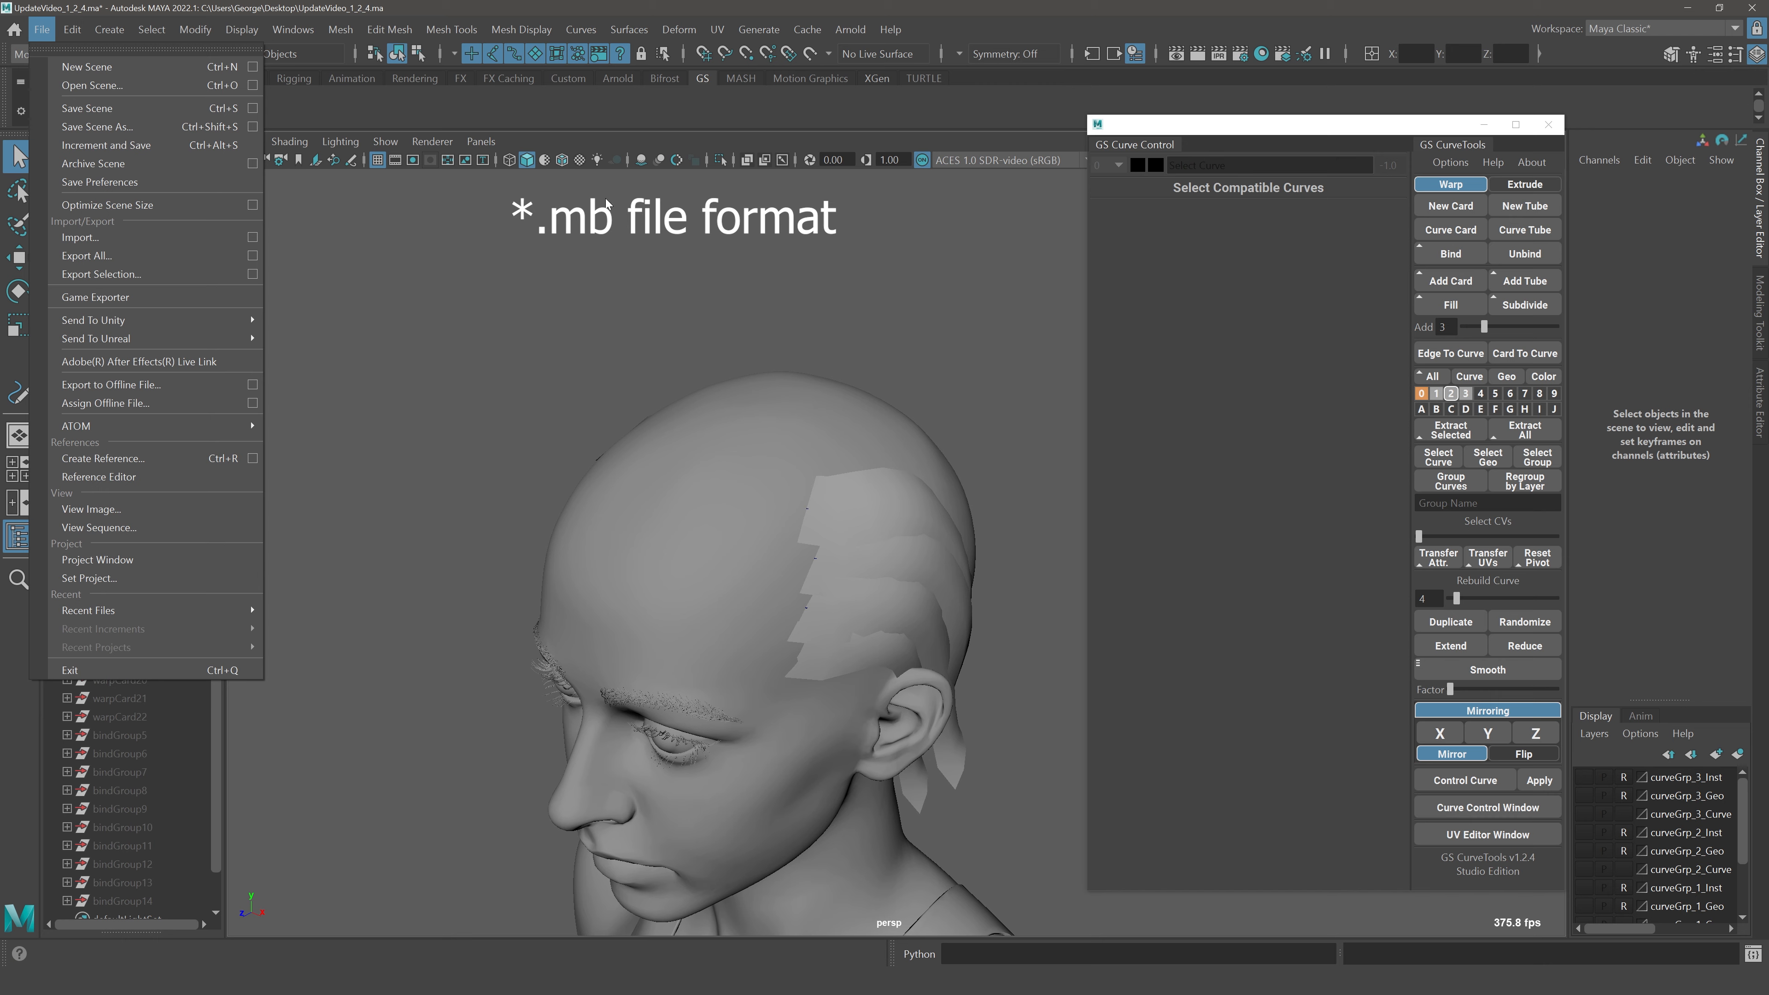
pyautogui.click(104, 130)
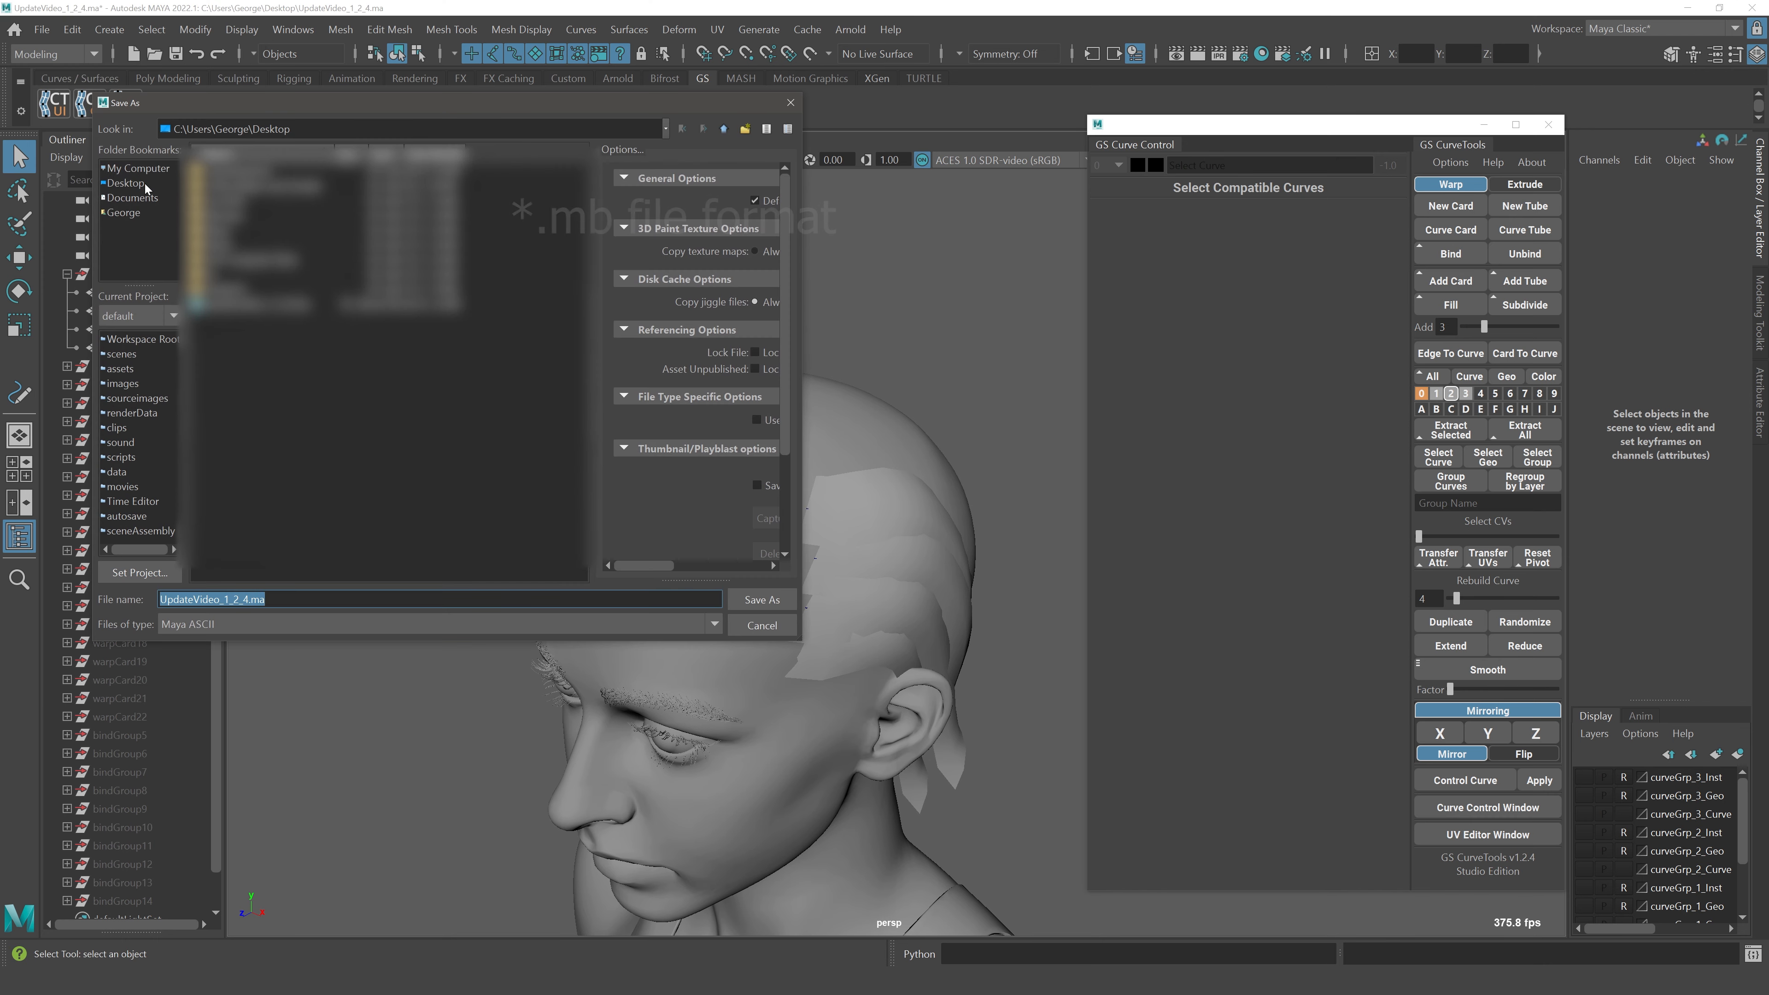
pyautogui.click(225, 624)
pyautogui.click(324, 643)
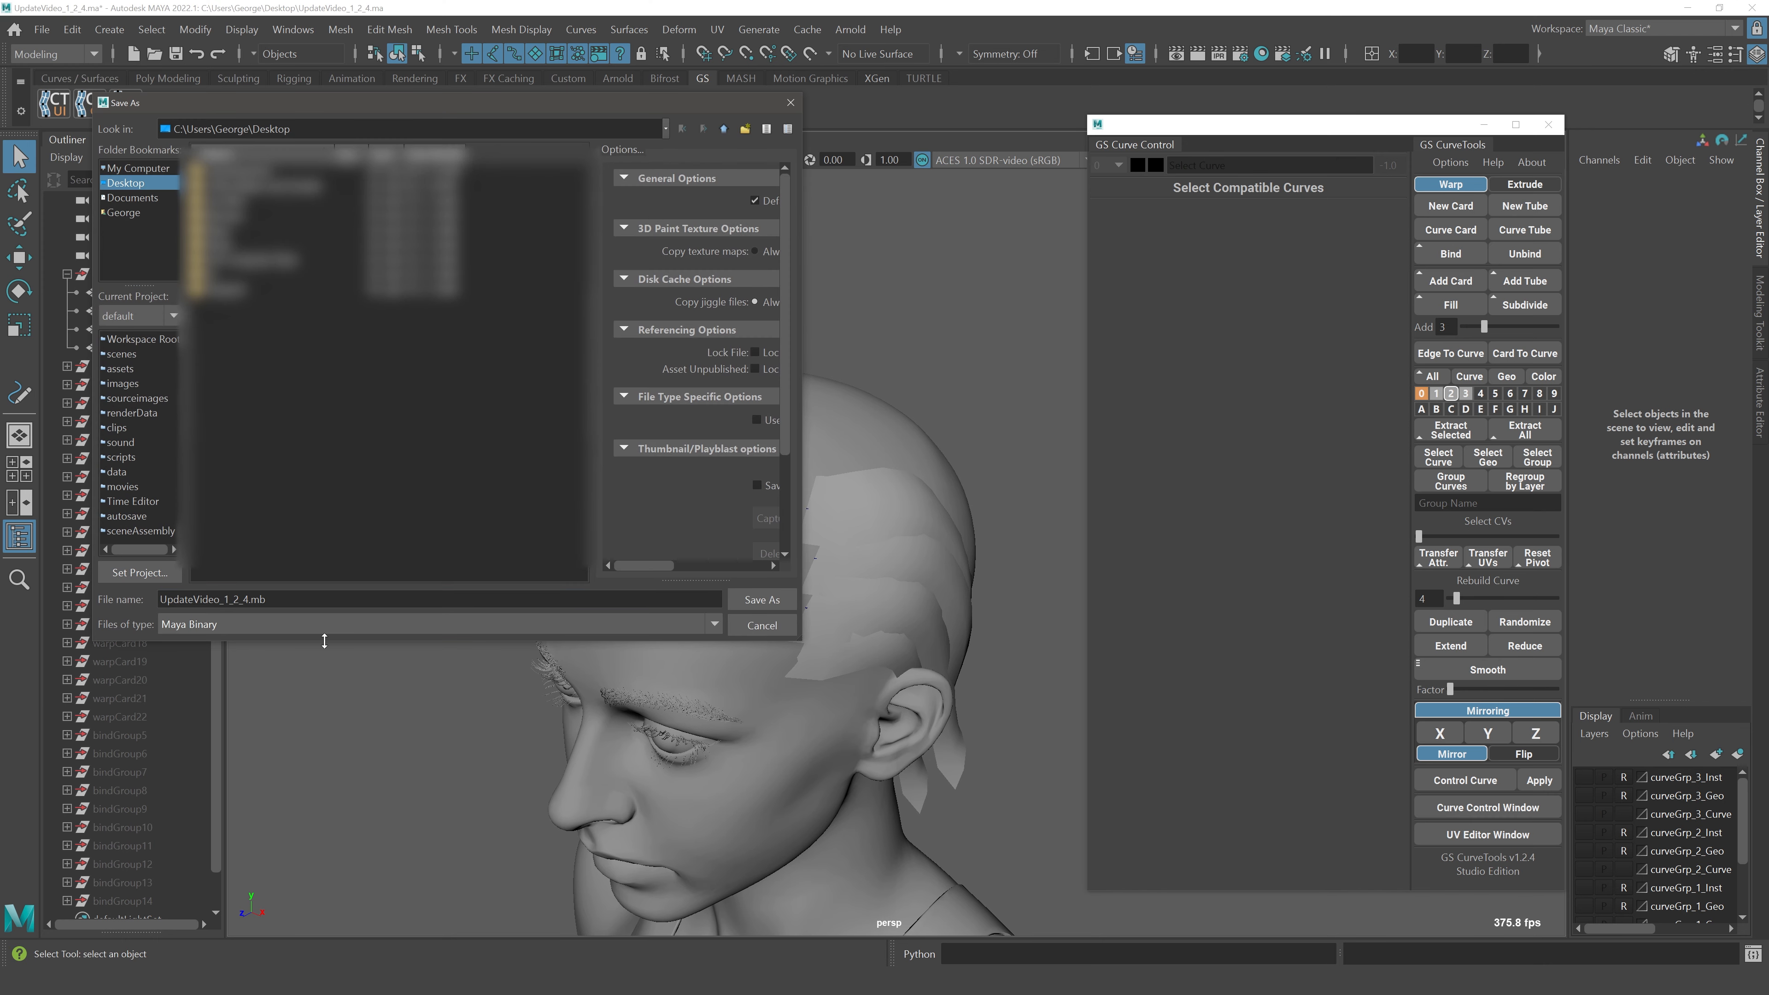
pyautogui.click(761, 599)
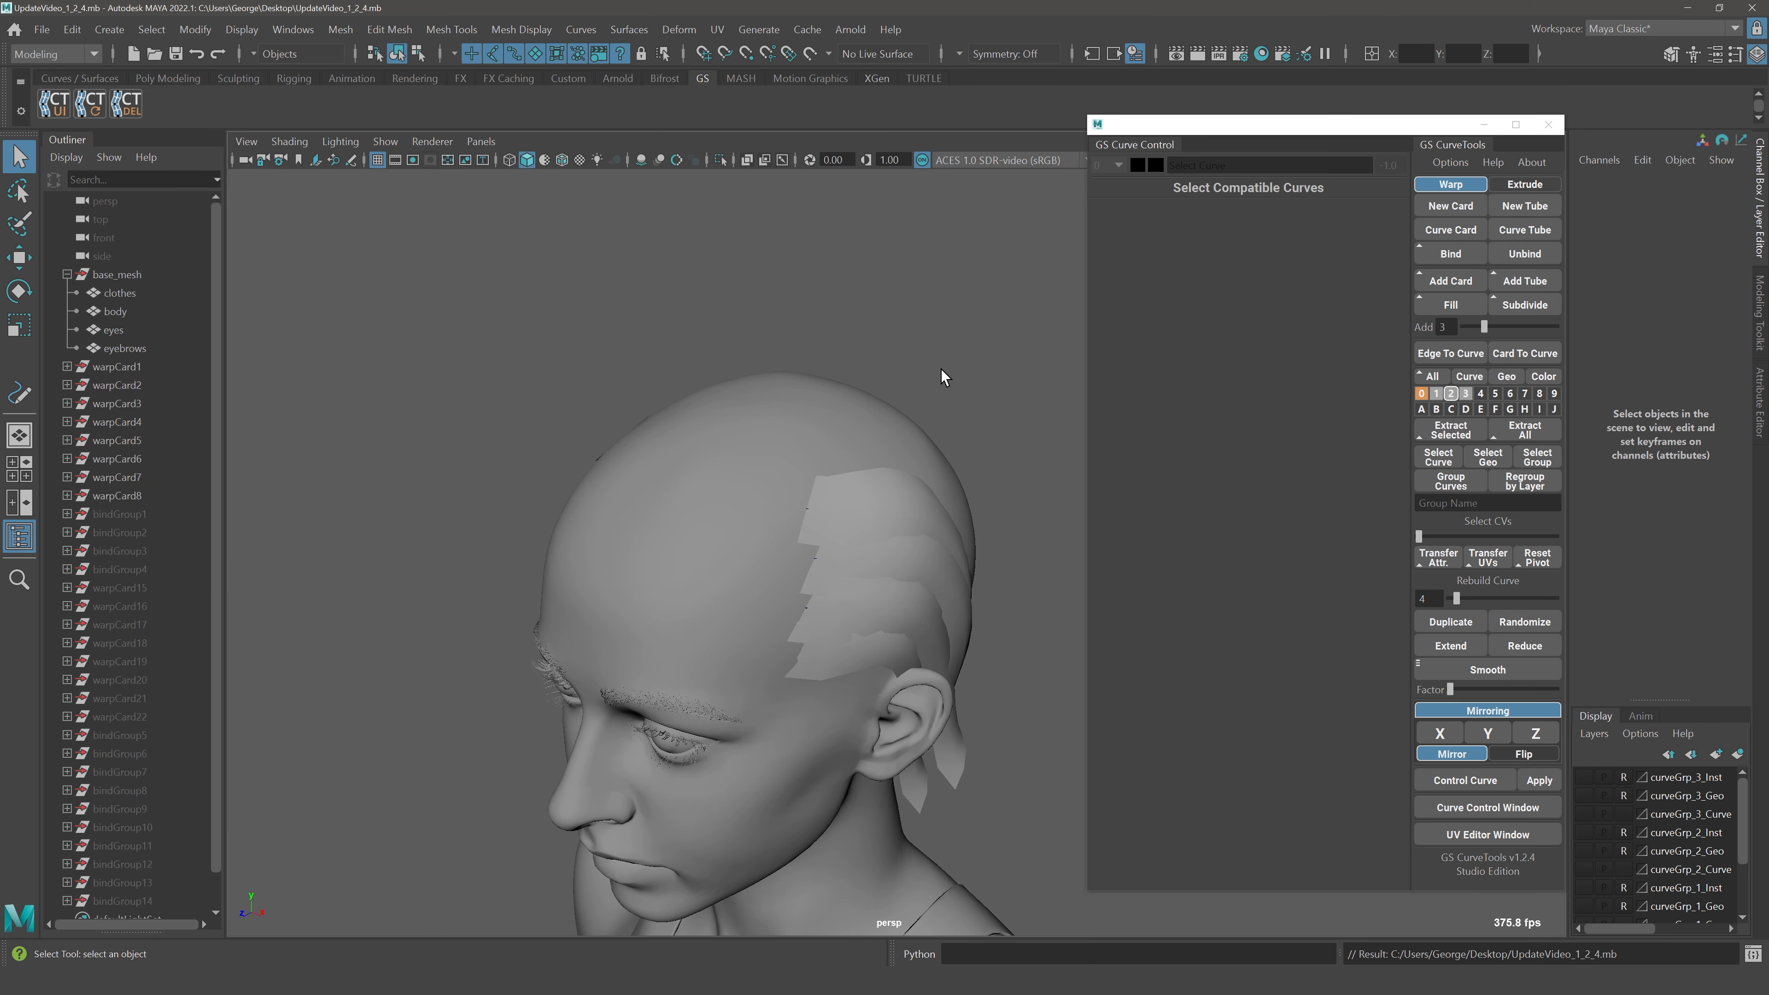
# Display the hair textures, close the curve control window, and open the UV editor with warpCard8 selected
pyautogui.click(580, 160)
pyautogui.keyDown('alt'); pyautogui.moveTo(734, 300); pyautogui.dragTo(957, 479); pyautogui.keyUp('alt')
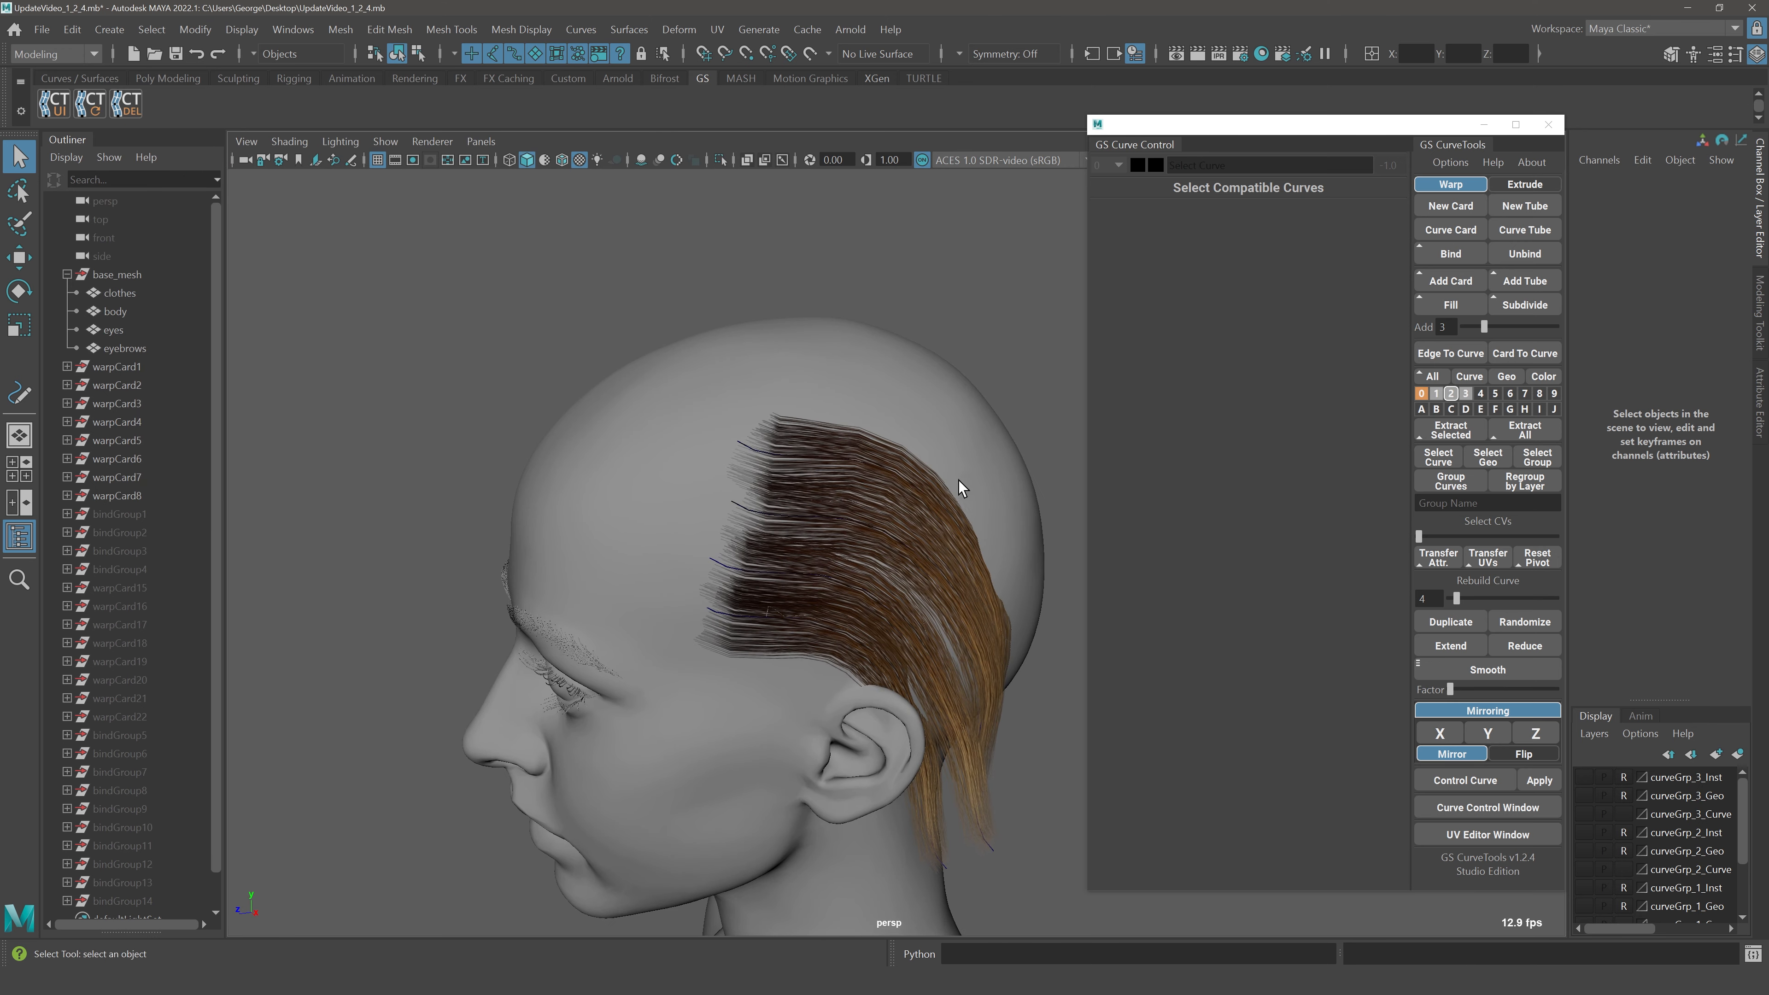
pyautogui.click(1508, 809)
pyautogui.click(1198, 811)
pyautogui.moveTo(1141, 166); pyautogui.dragTo(1265, 153)
pyautogui.keyDown('alt'); pyautogui.moveTo(923, 427); pyautogui.dragTo(793, 371, button='middle'); pyautogui.keyUp('alt')
pyautogui.click(770, 447)
pyautogui.keyDown('alt'); pyautogui.moveTo(757, 417); pyautogui.dragTo(793, 432); pyautogui.keyUp('alt')
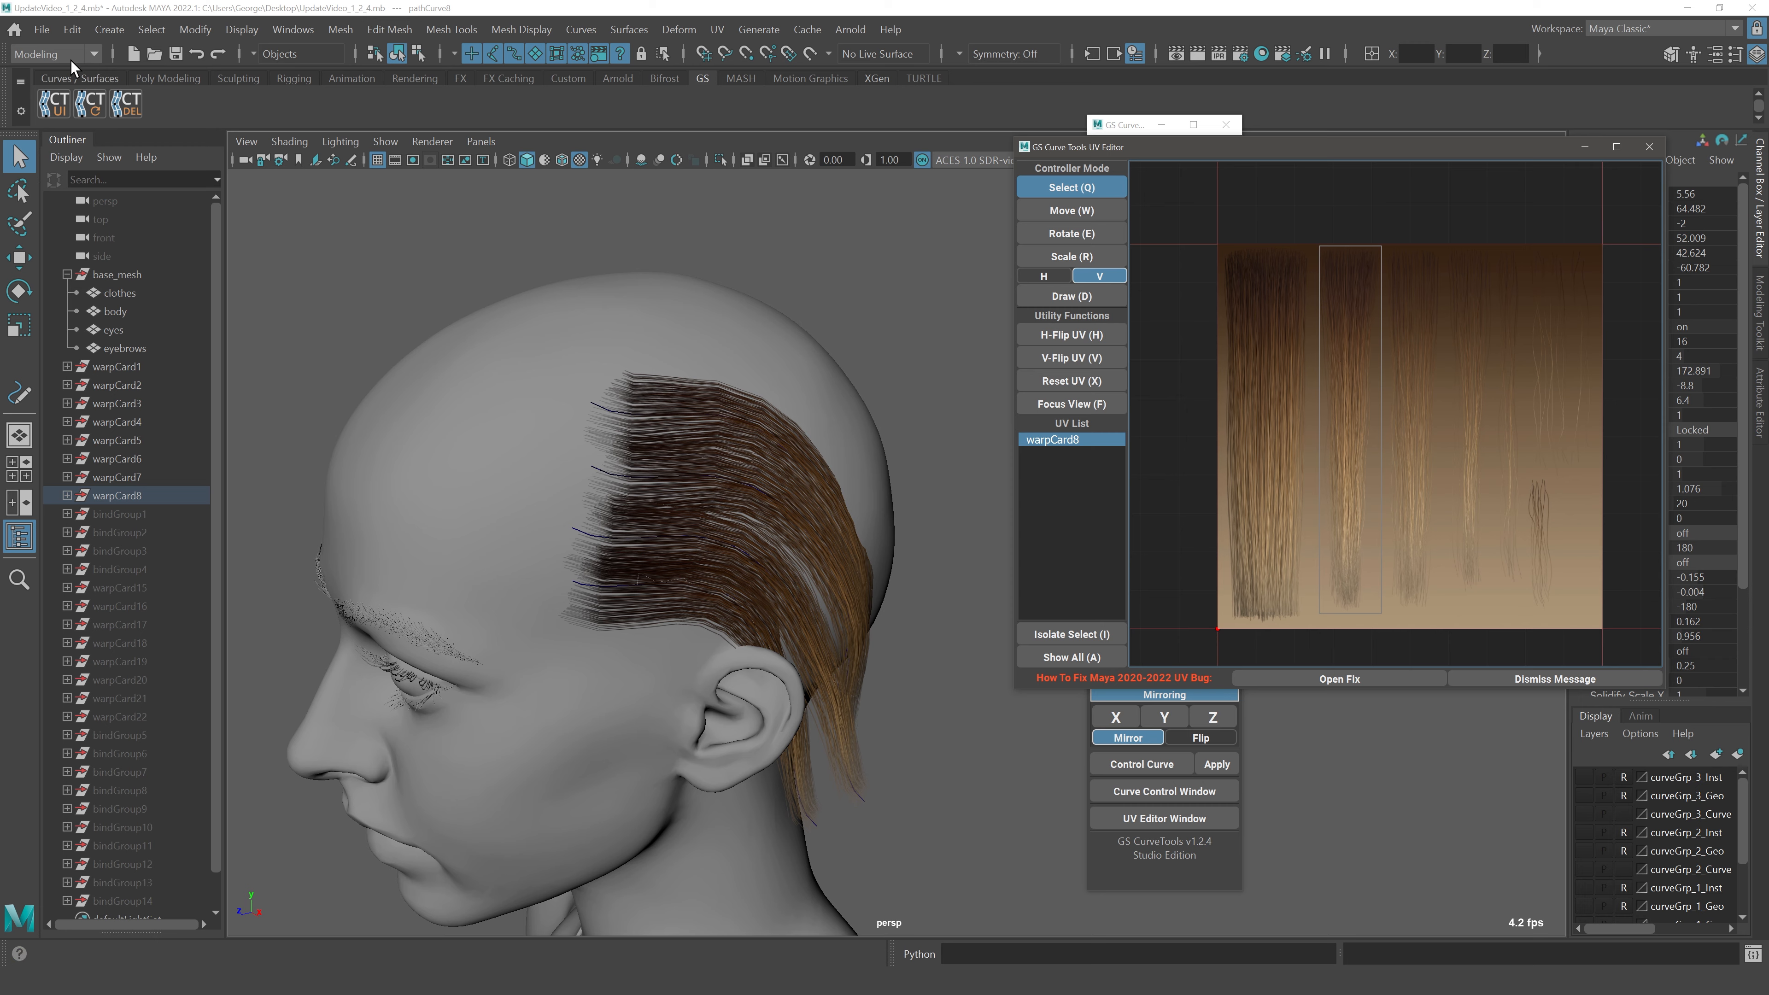
# Reopen the recent scene UpdateVideo_1_2_4.mb without saving the current changes
pyautogui.click(42, 29)
pyautogui.moveTo(167, 609)
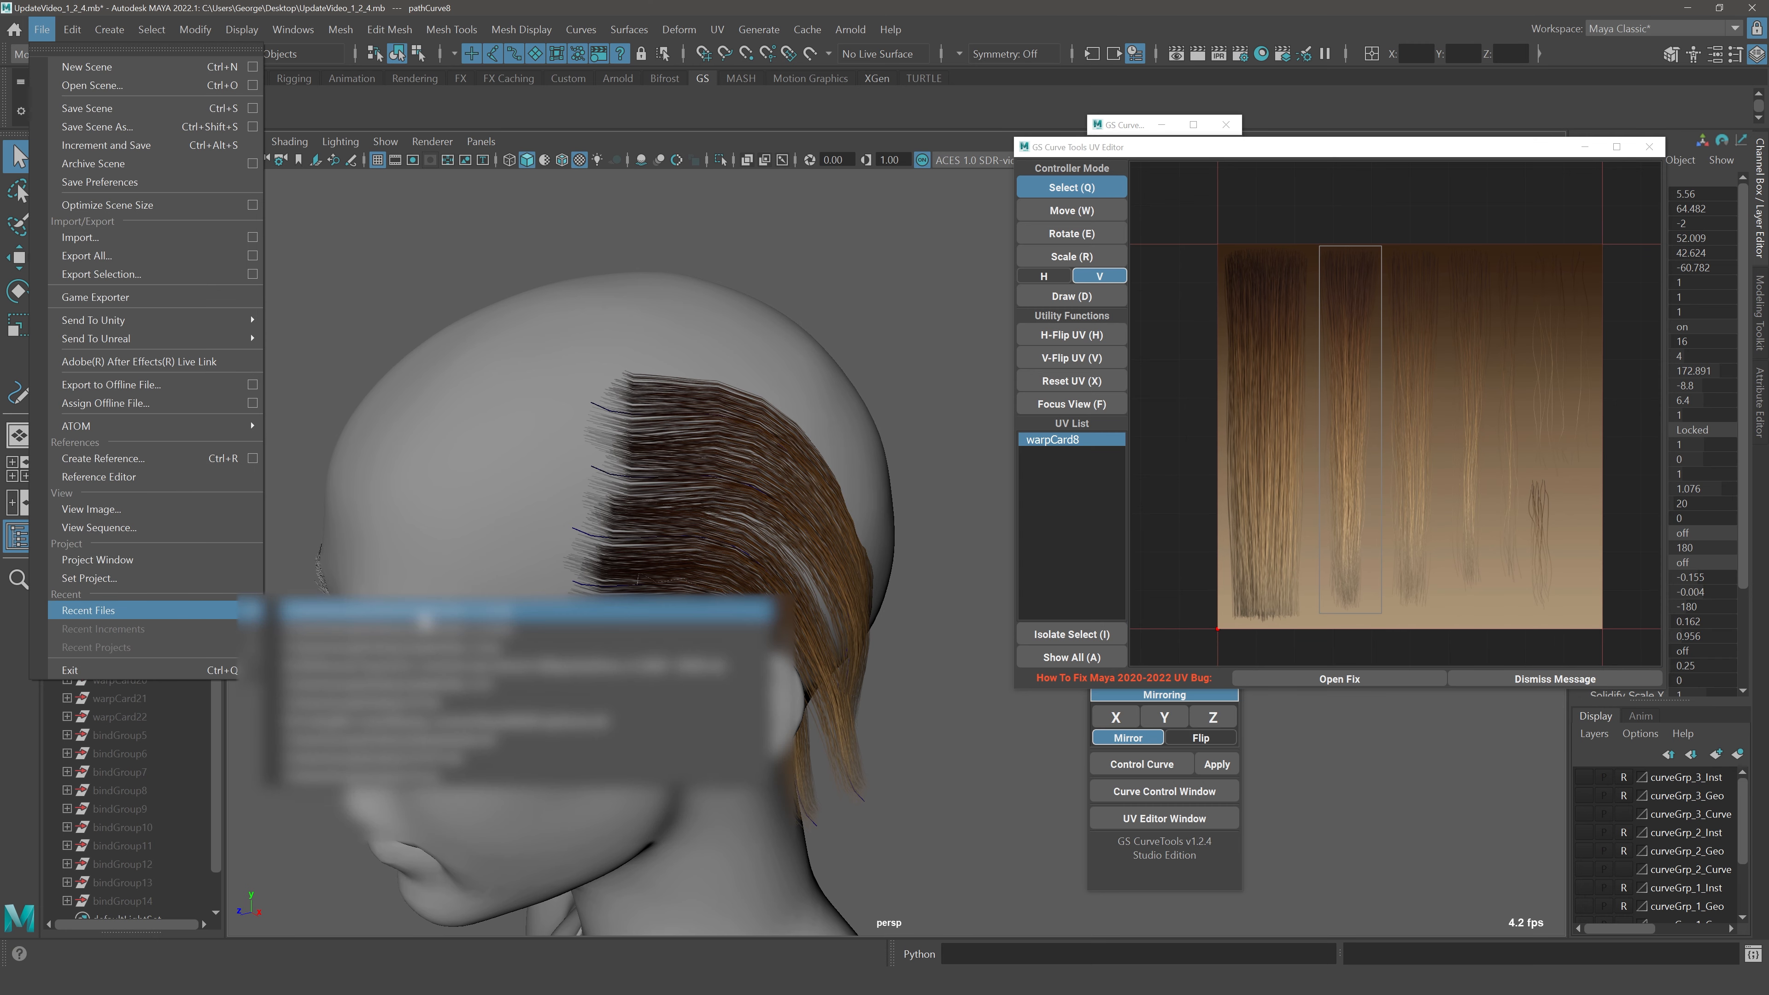
pyautogui.click(423, 613)
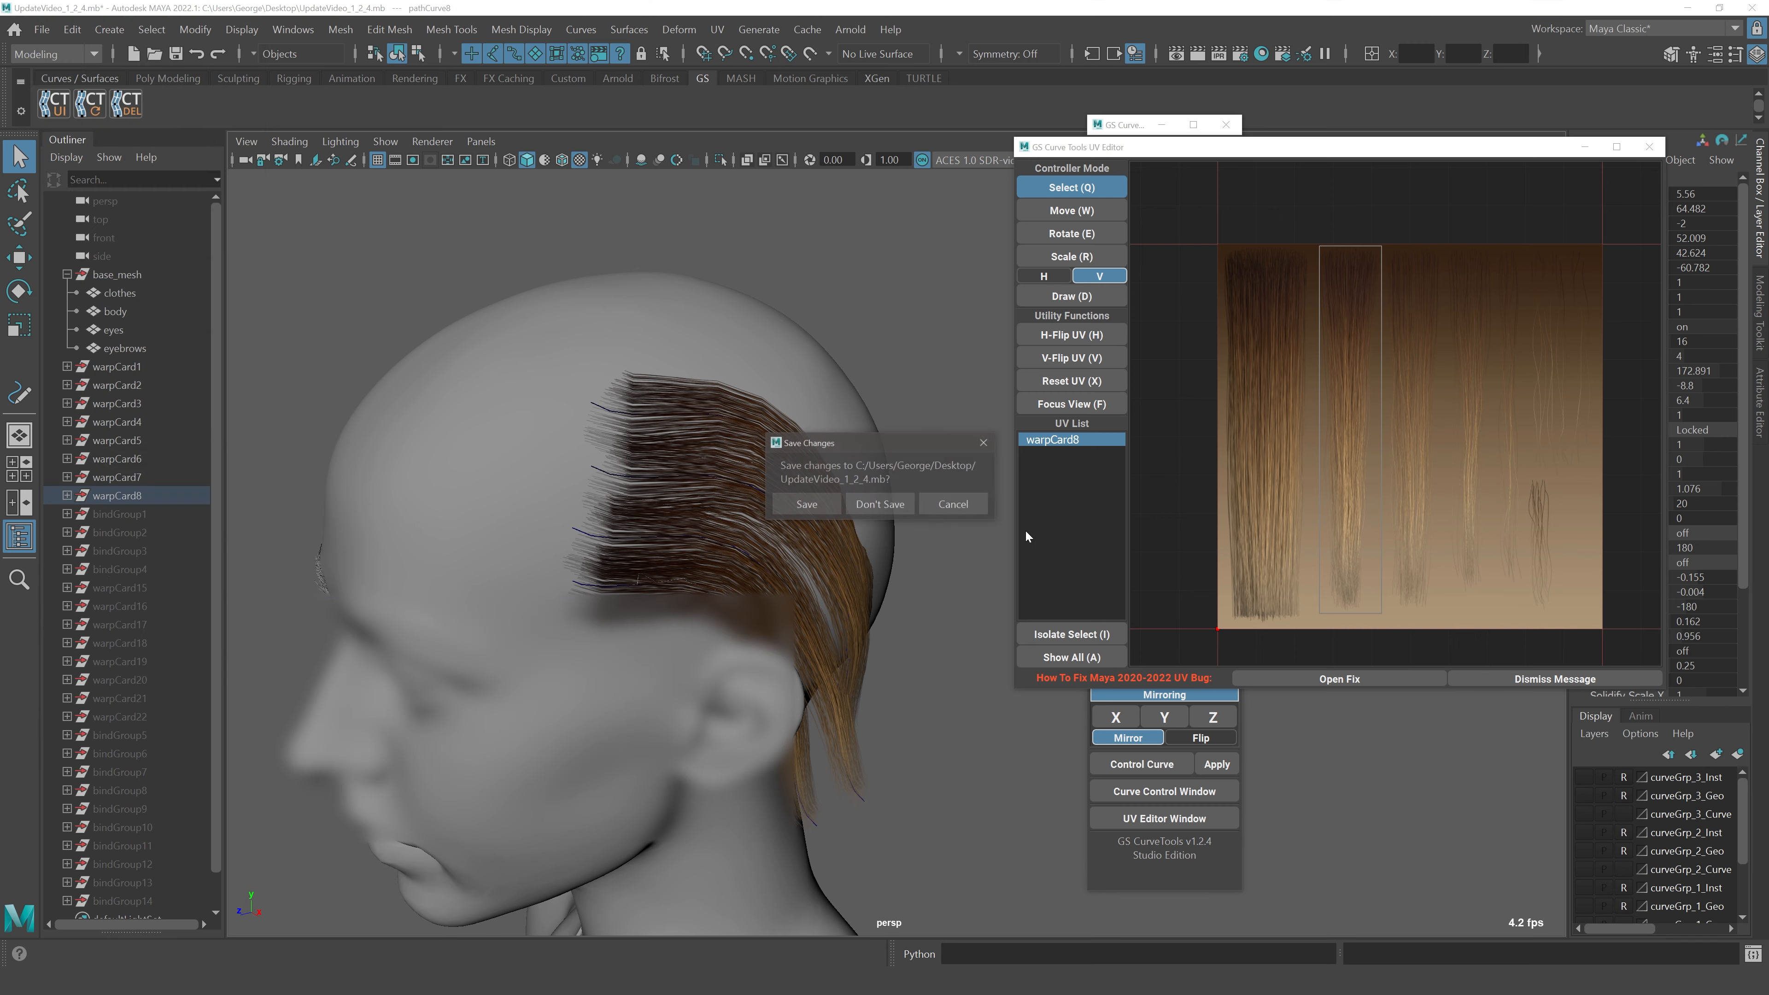
pyautogui.click(879, 504)
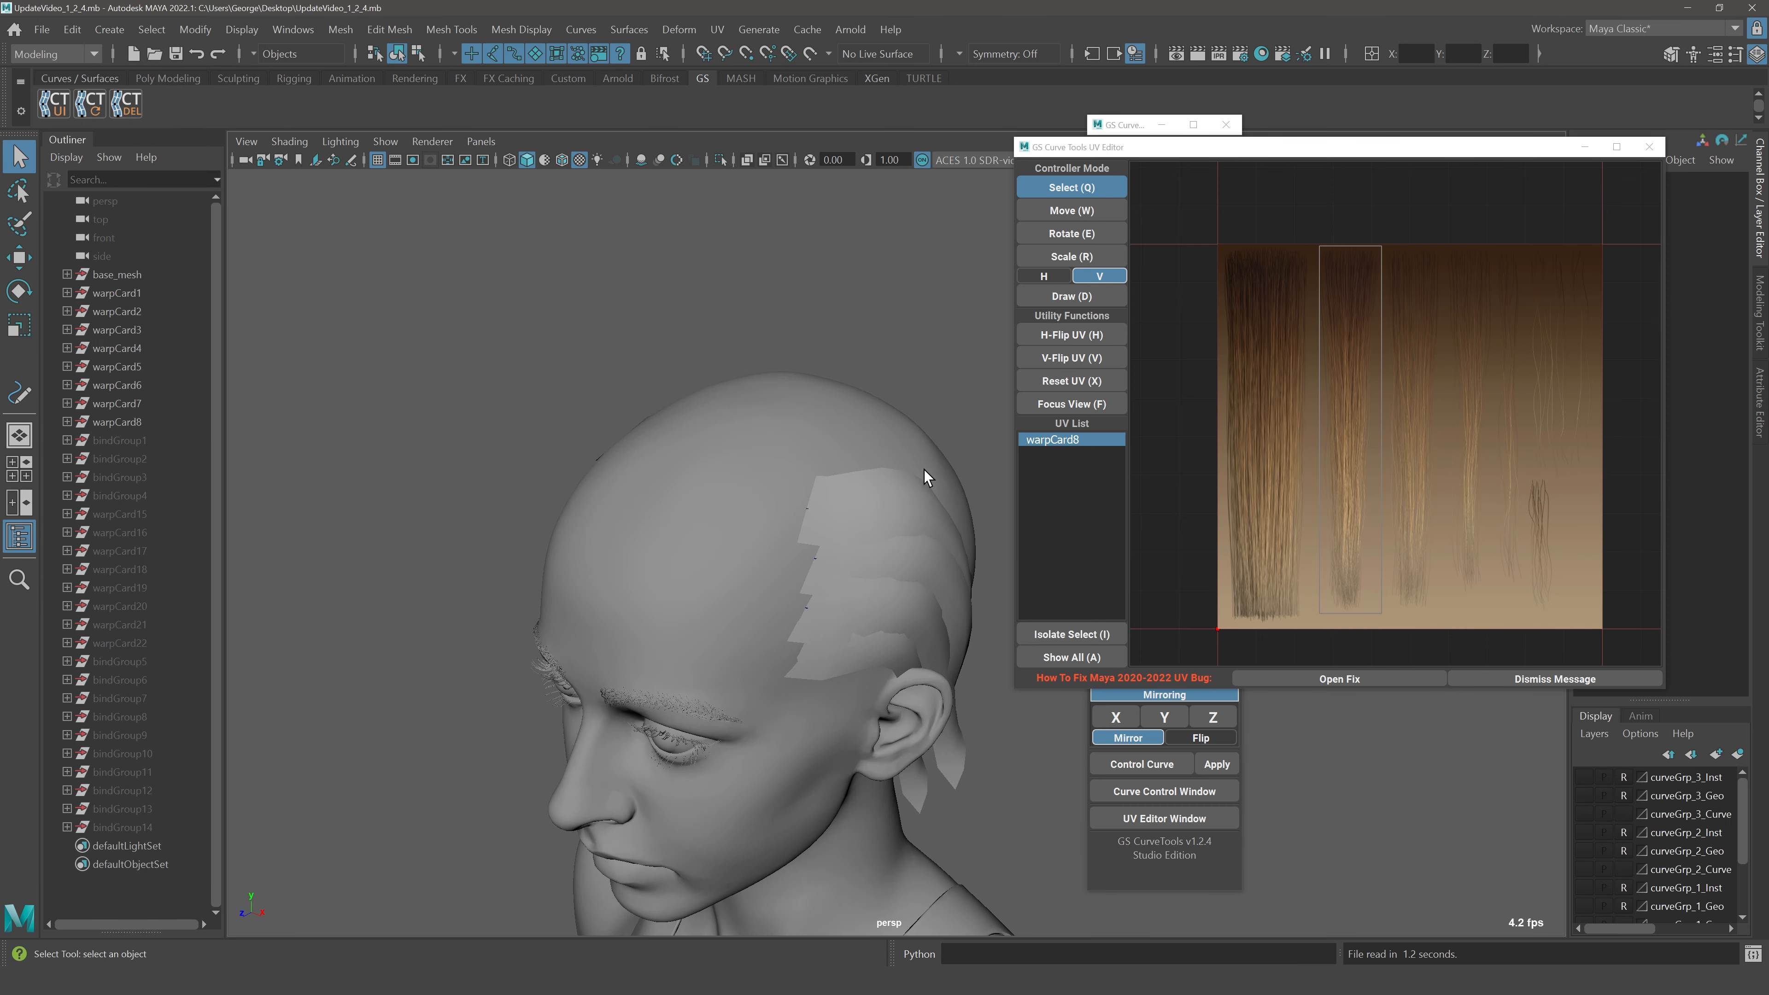
# Display the textures on the reopened scene's cards and select warpCard4 to inspect its UVs in the UV editor
pyautogui.keyDown('alt'); pyautogui.moveTo(890, 493); pyautogui.dragTo(830, 475, button='middle'); pyautogui.keyUp('alt')
pyautogui.click(579, 160)
pyautogui.scroll(4, 786, 326)
pyautogui.keyDown('alt'); pyautogui.moveTo(786, 326); pyautogui.dragTo(755, 373); pyautogui.keyUp('alt')
pyautogui.click(755, 373)
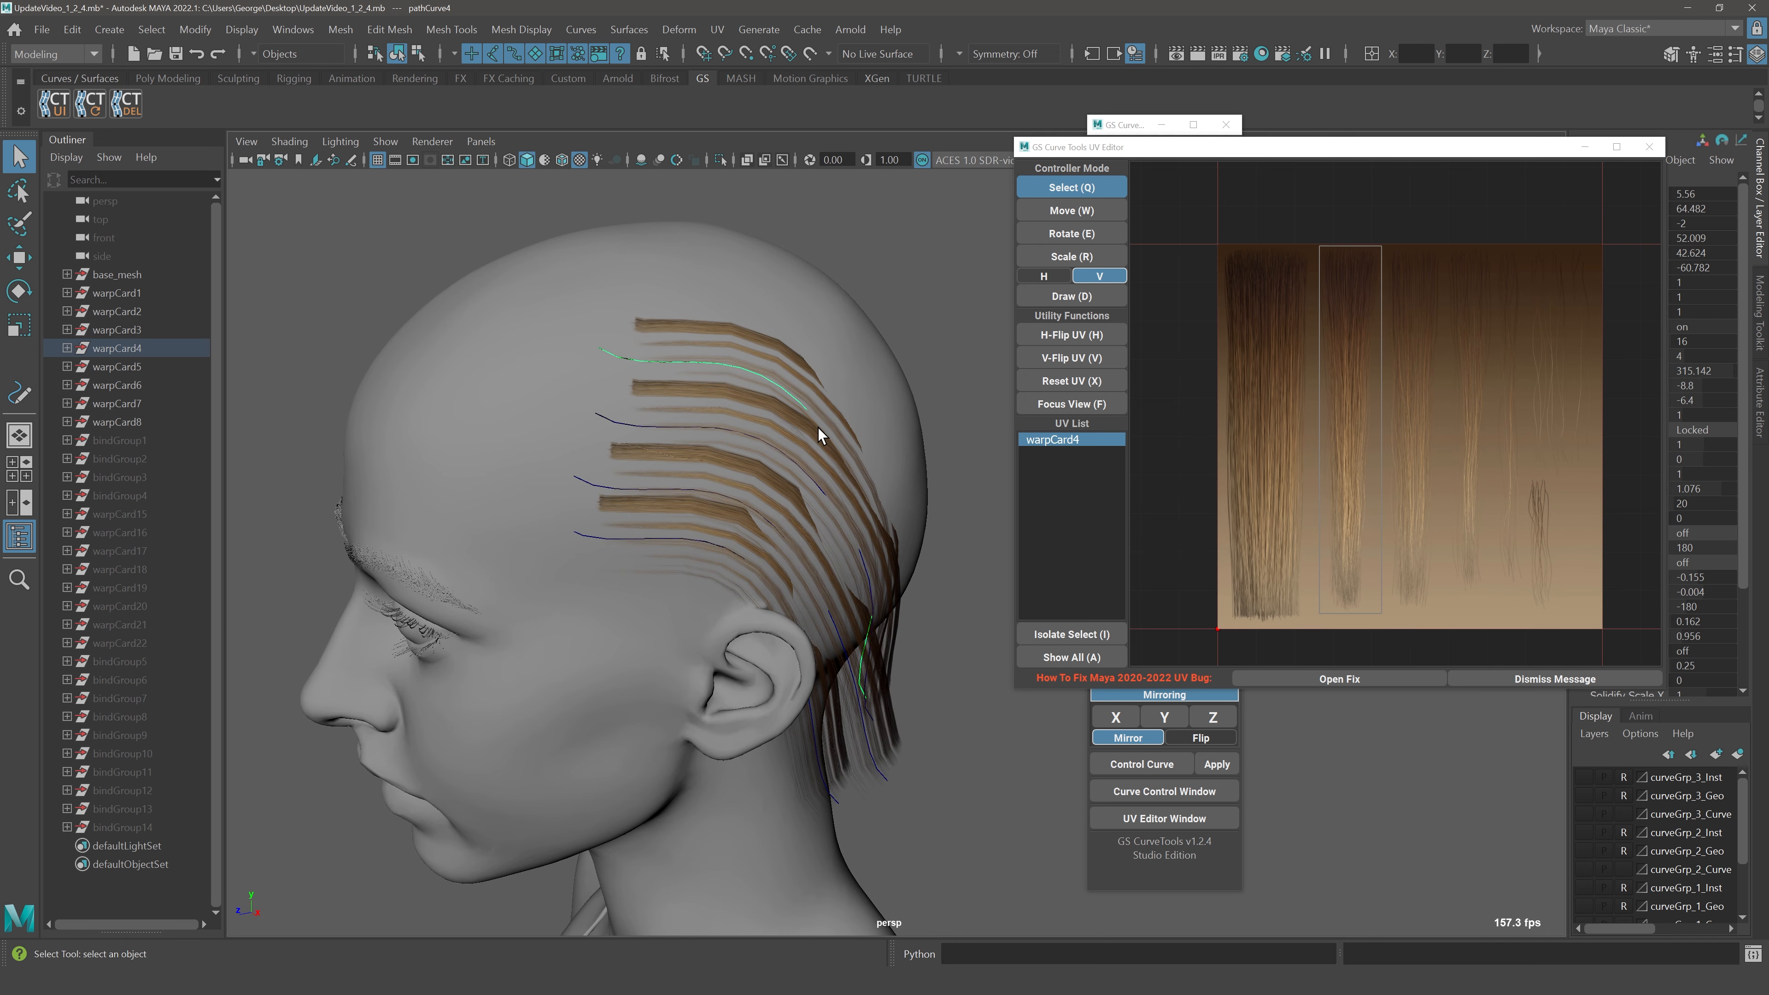
pyautogui.click(1457, 410)
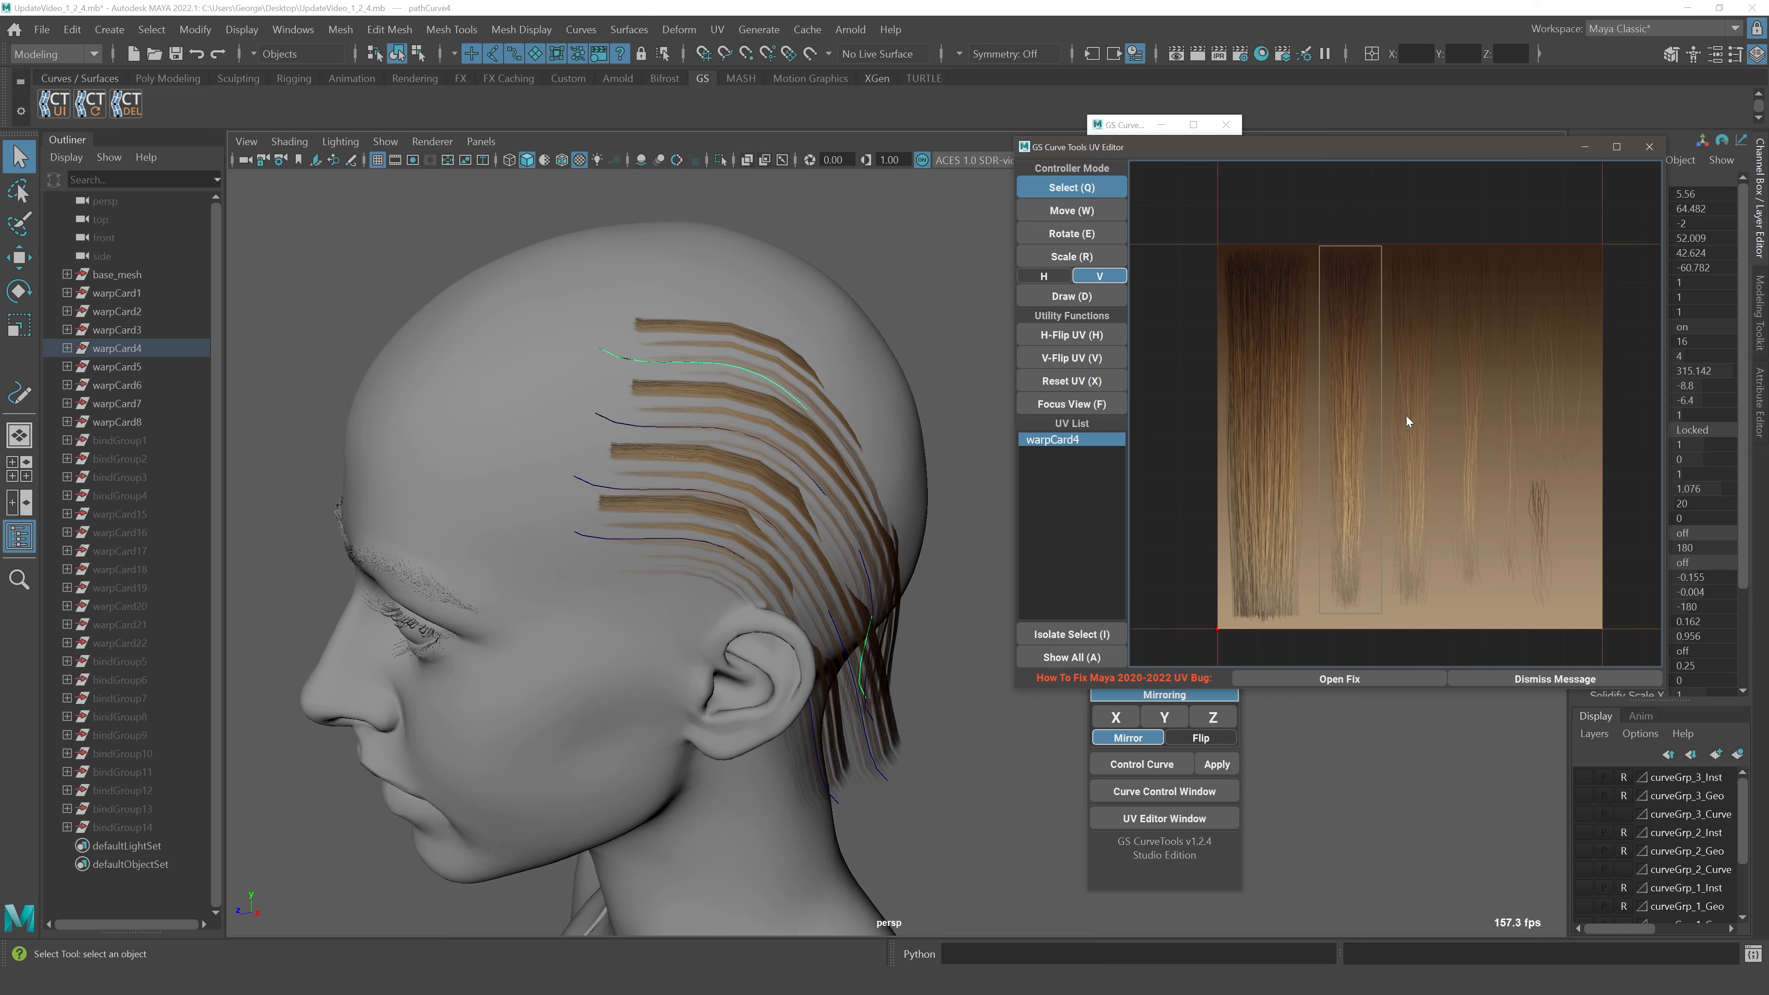
# Close the UV editor and examine the texture display of the hair cards on the side of the head
pyautogui.click(1649, 147)
pyautogui.scroll(3, 801, 376)
pyautogui.keyDown('alt'); pyautogui.moveTo(711, 326); pyautogui.dragTo(699, 439, button='middle'); pyautogui.keyUp('alt')
pyautogui.moveTo(699, 439)
pyautogui.keyDown('alt'); pyautogui.mouseDown()
pyautogui.moveTo(712, 456)
pyautogui.moveTo(696, 438)
pyautogui.mouseUp(); pyautogui.keyUp('alt')
pyautogui.hotkey('ctrl', 's')
pyautogui.scroll(-5, 814, 446)
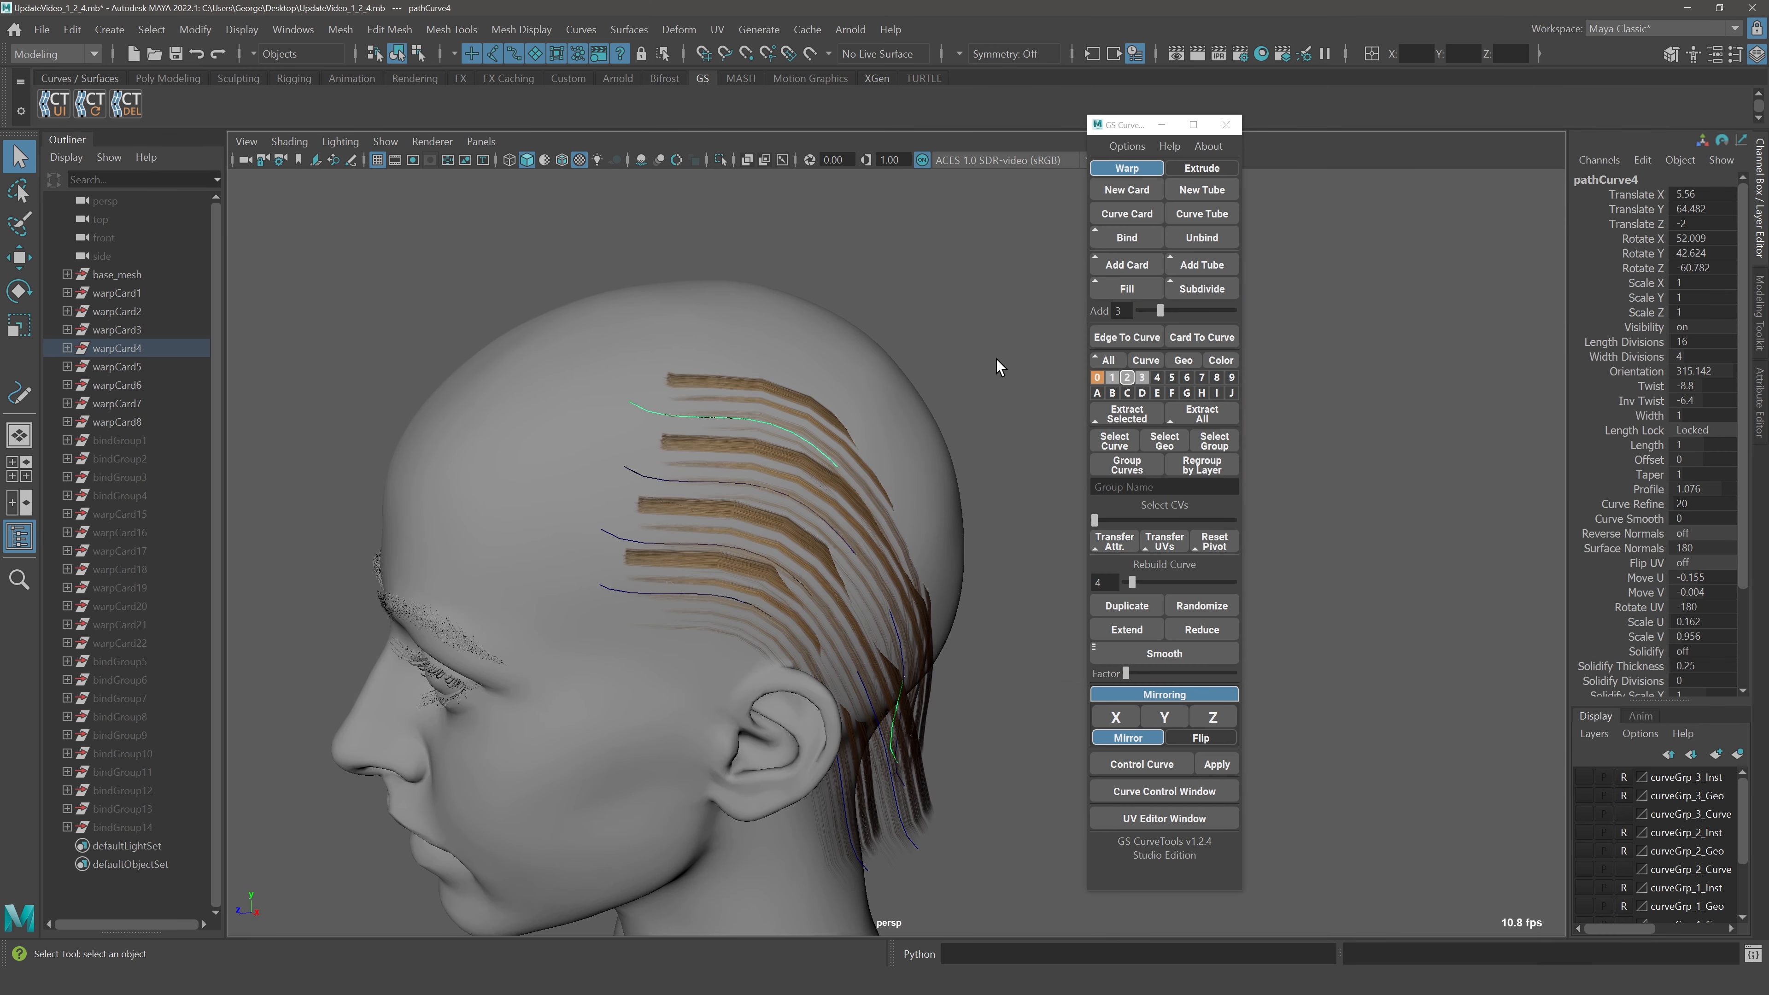
# Run Fix Maya 2020-2022 UV Bug with nothing selected and show curve layers 1 and 2 to check their textures
pyautogui.click(1004, 362)
pyautogui.moveTo(1150, 131); pyautogui.dragTo(1267, 130)
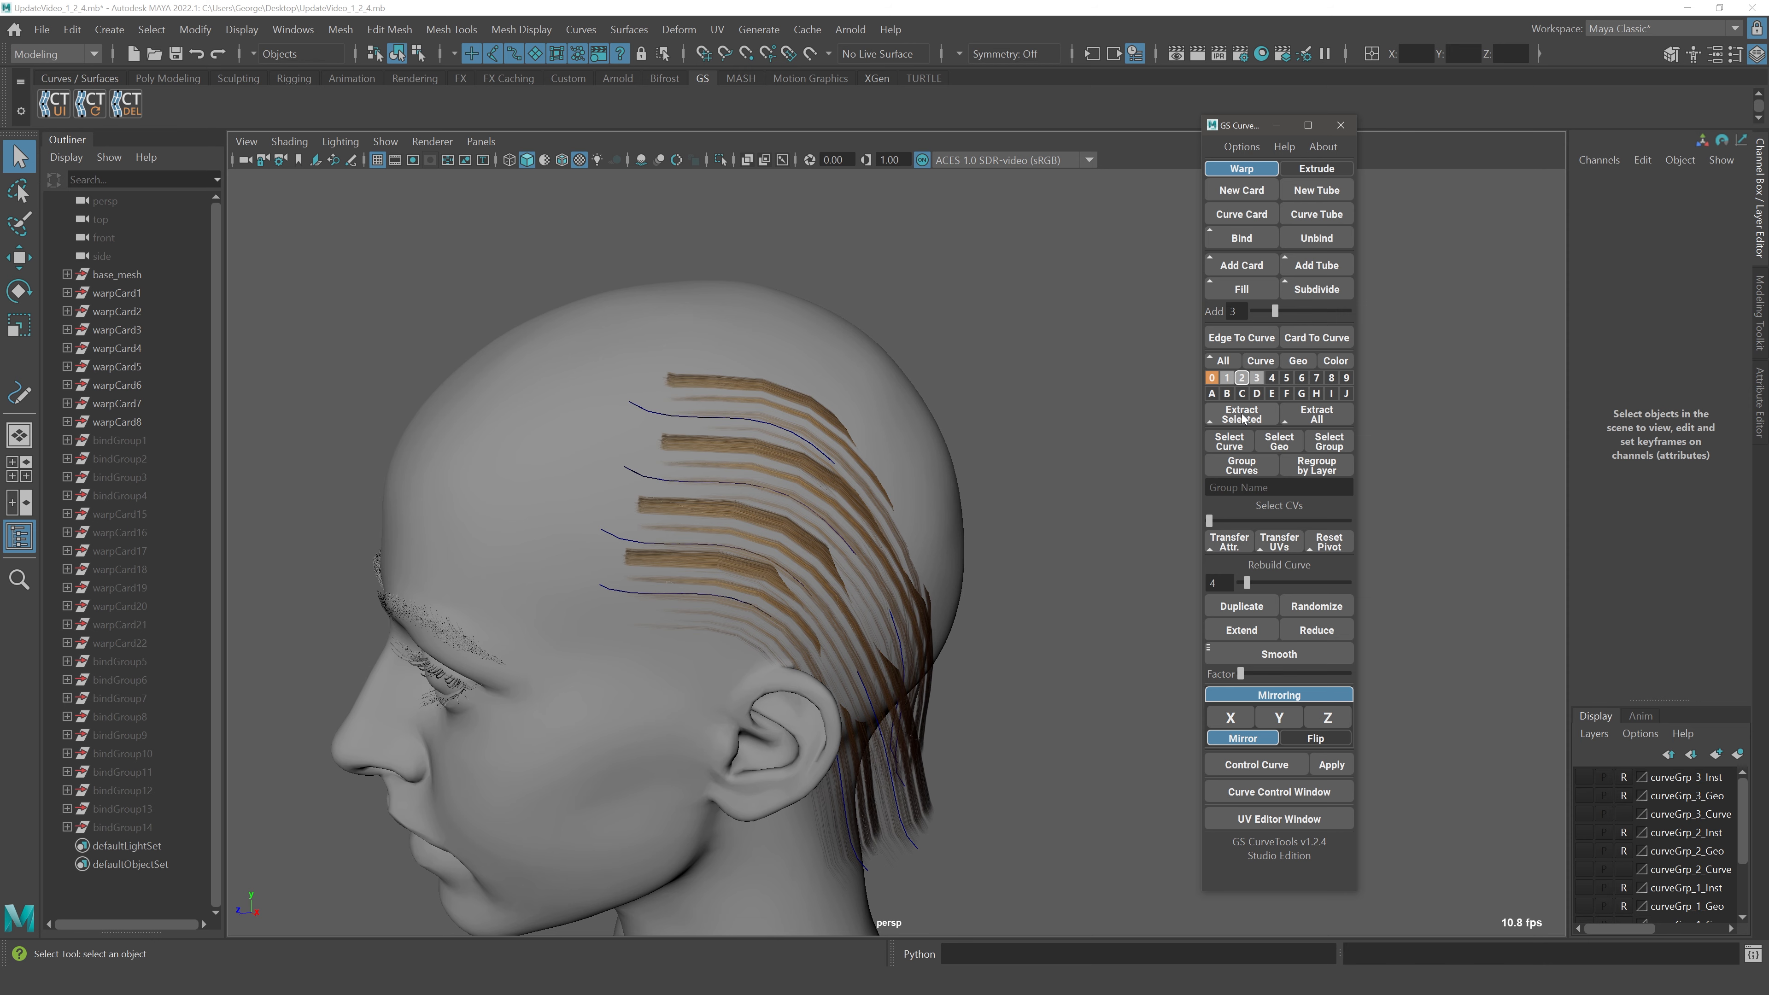
pyautogui.click(1249, 149)
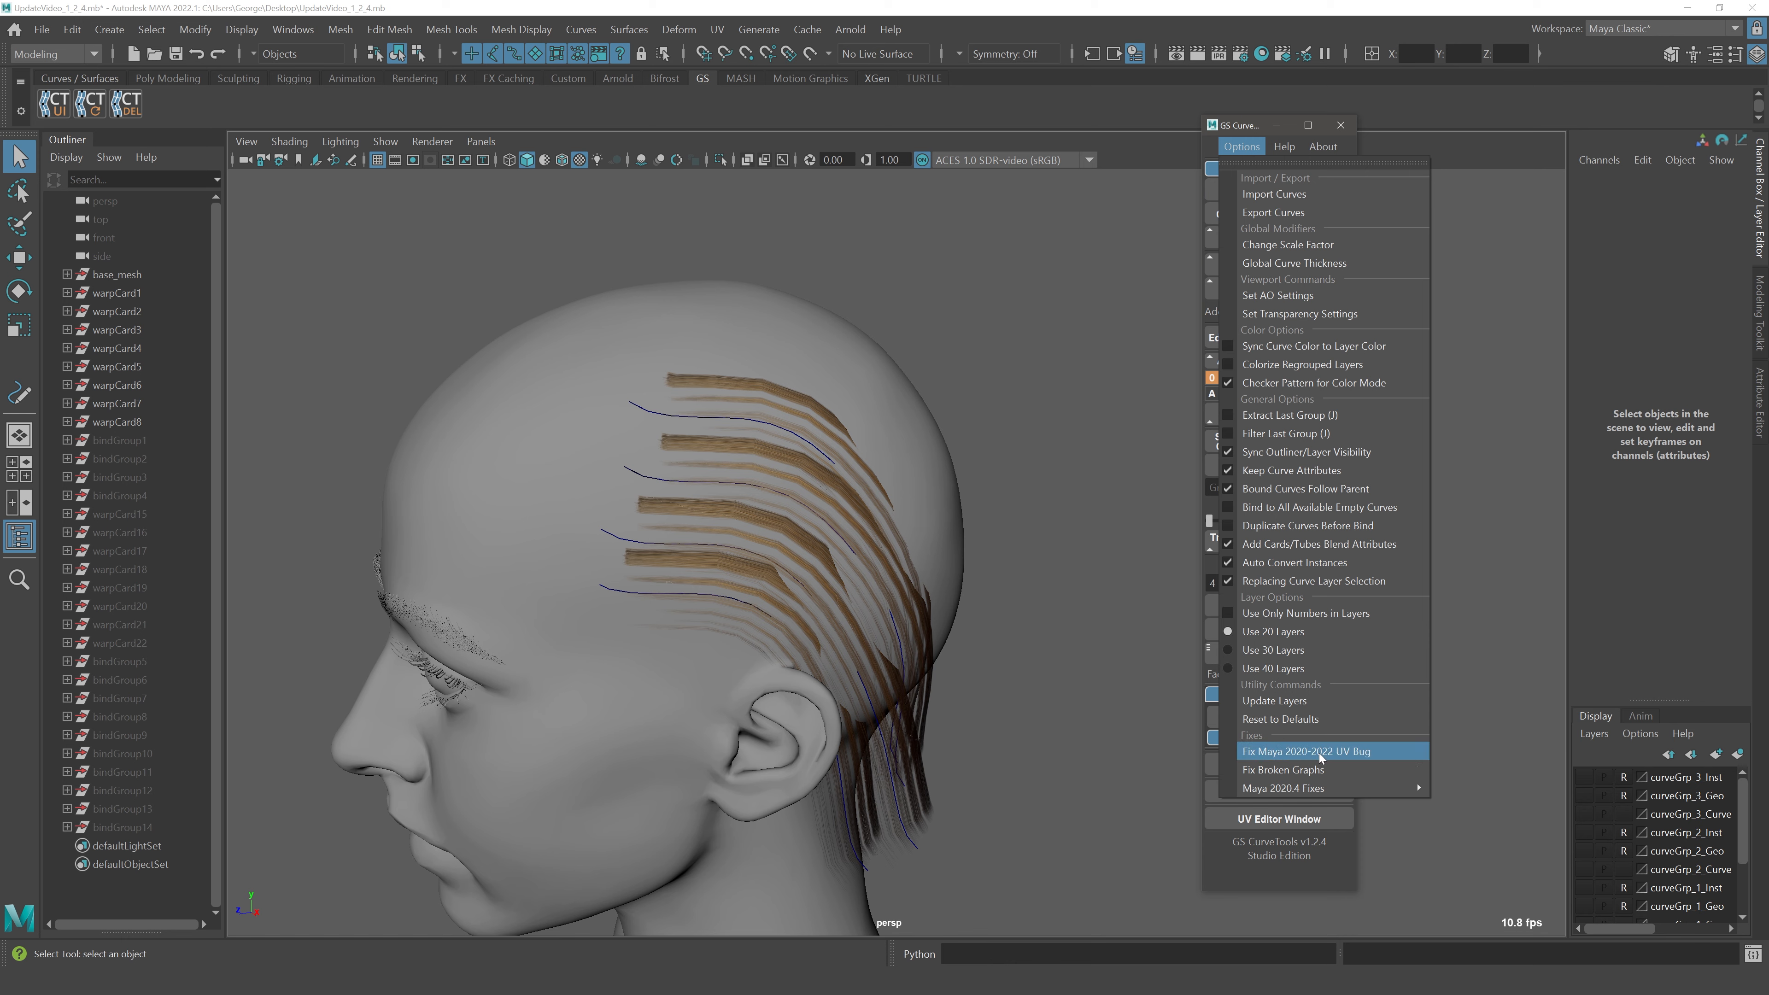
pyautogui.click(1333, 753)
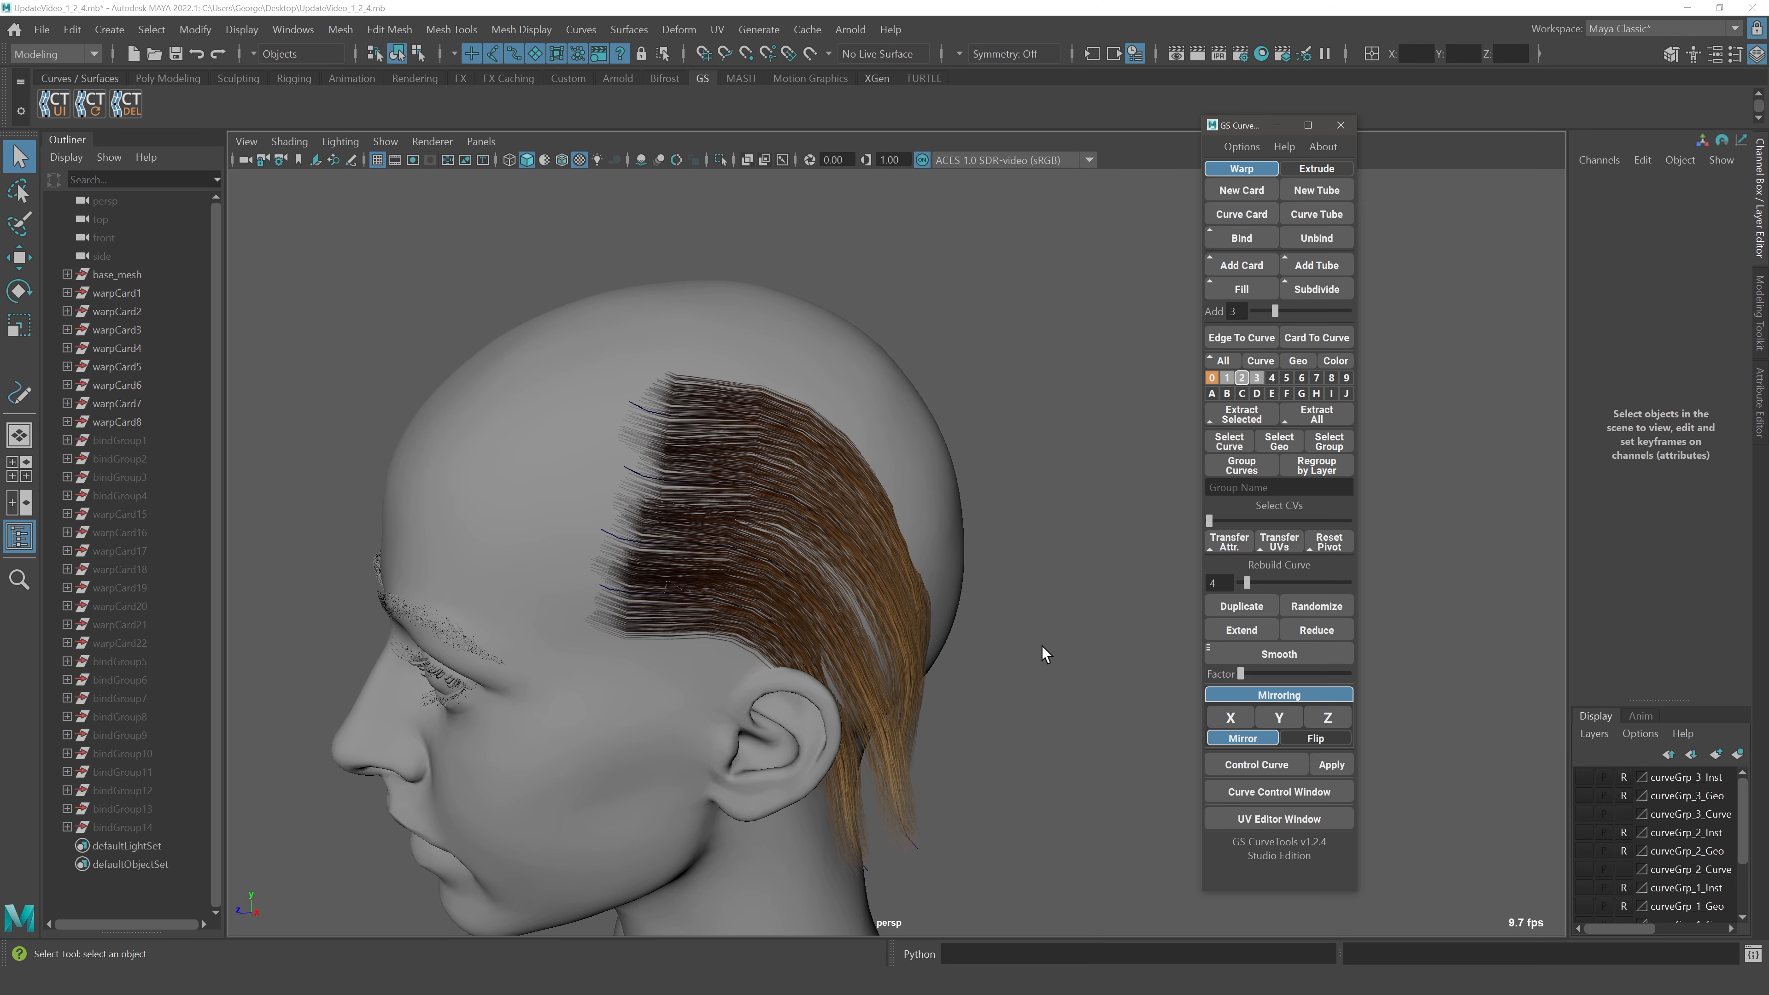
pyautogui.click(1226, 377)
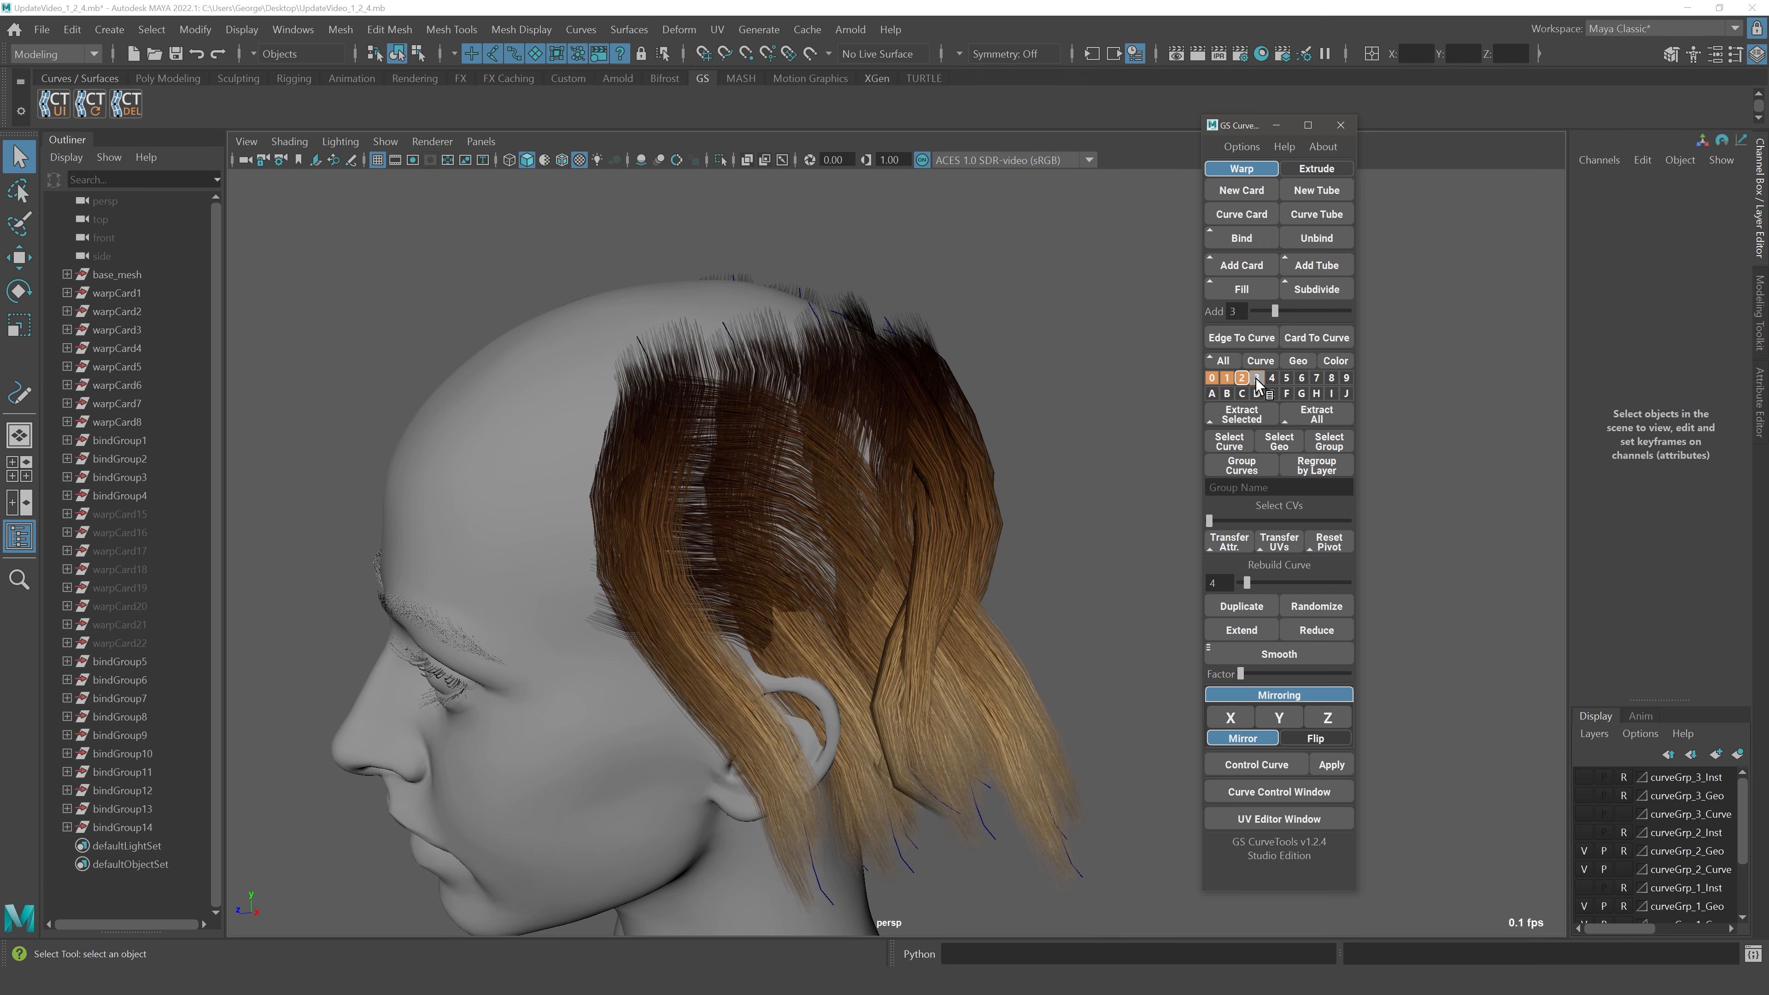
pyautogui.moveTo(943, 453)
pyautogui.keyDown('alt'); pyautogui.mouseDown()
pyautogui.moveTo(968, 450)
pyautogui.moveTo(941, 457)
pyautogui.mouseUp(); pyautogui.keyUp('alt')
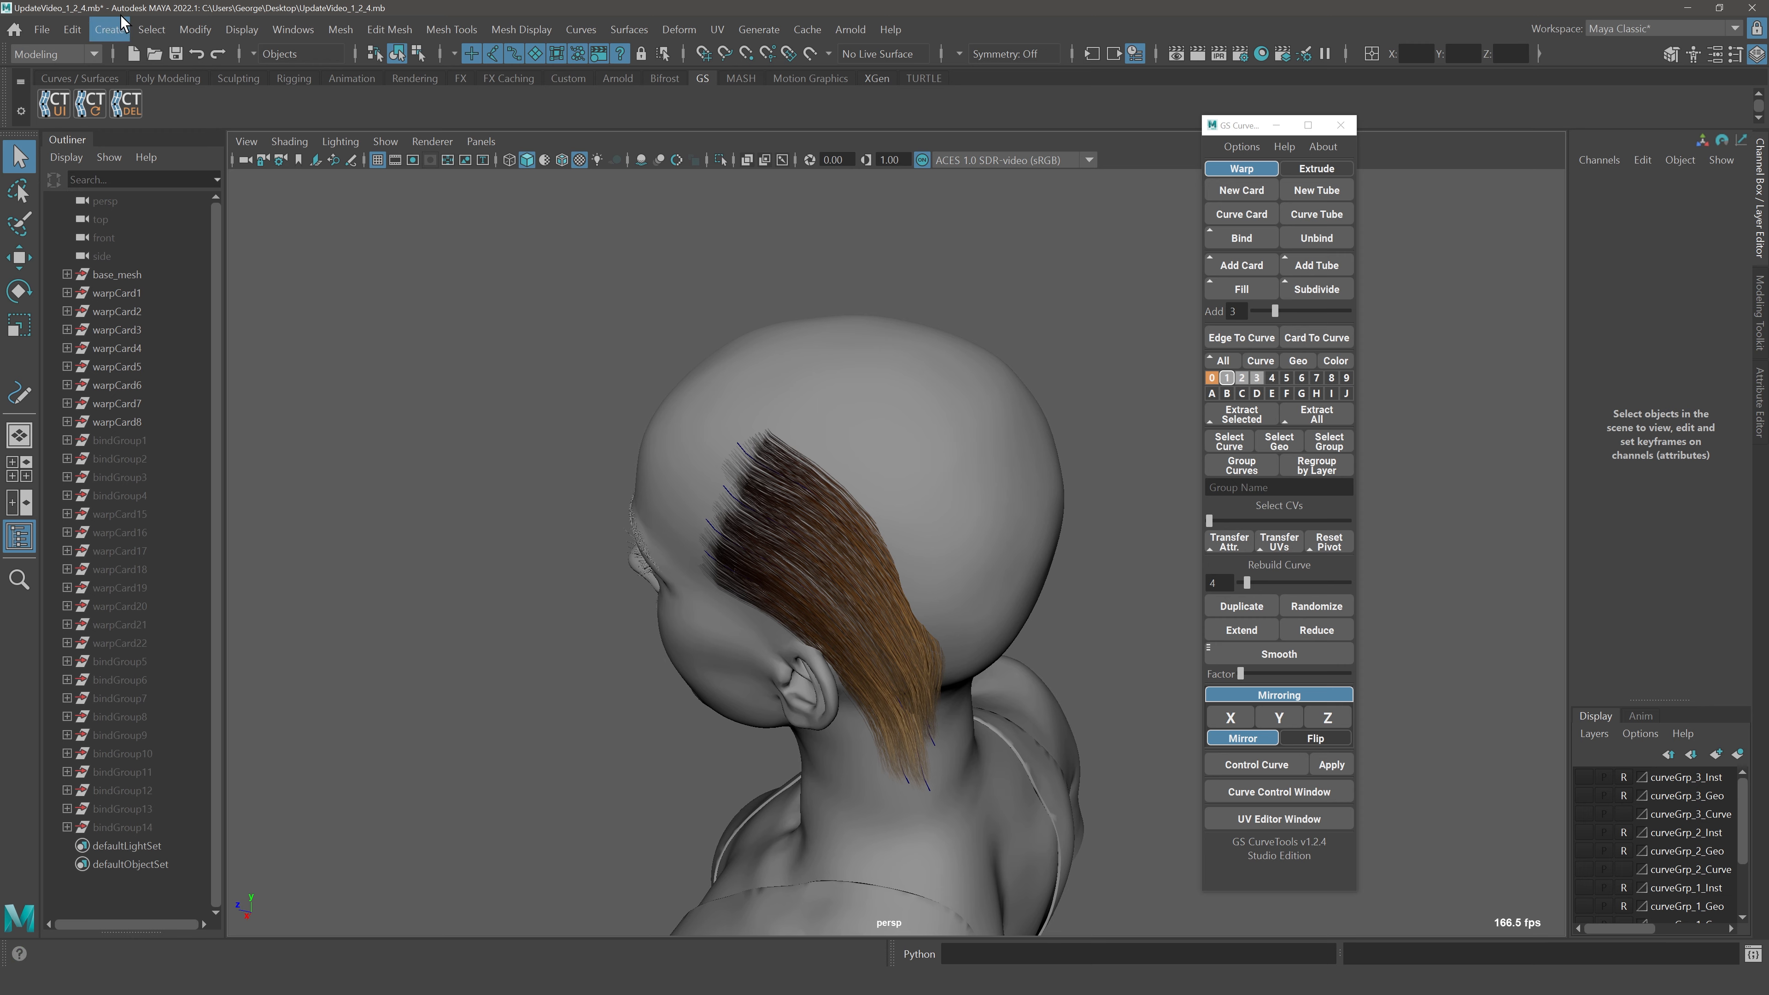
# Save the scene in Maya ASCII format as UpdateVideo_1_2_4.ma, replacing the existing file
pyautogui.click(42, 30)
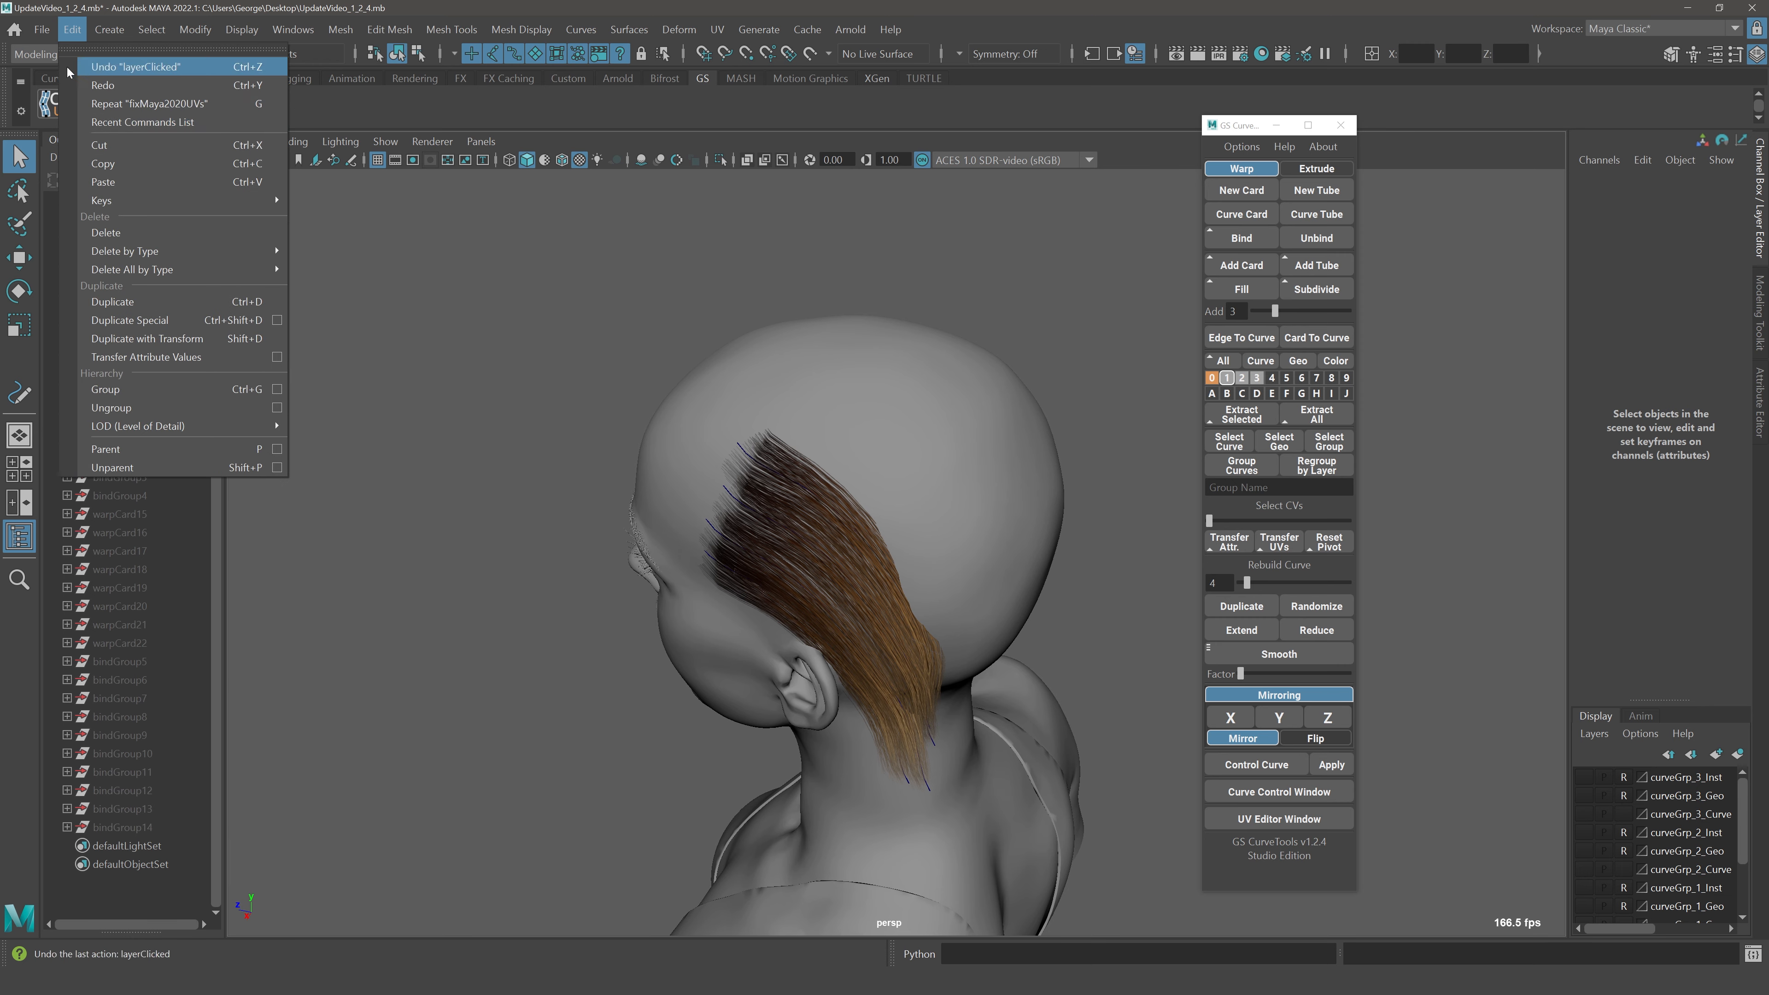
pyautogui.click(105, 126)
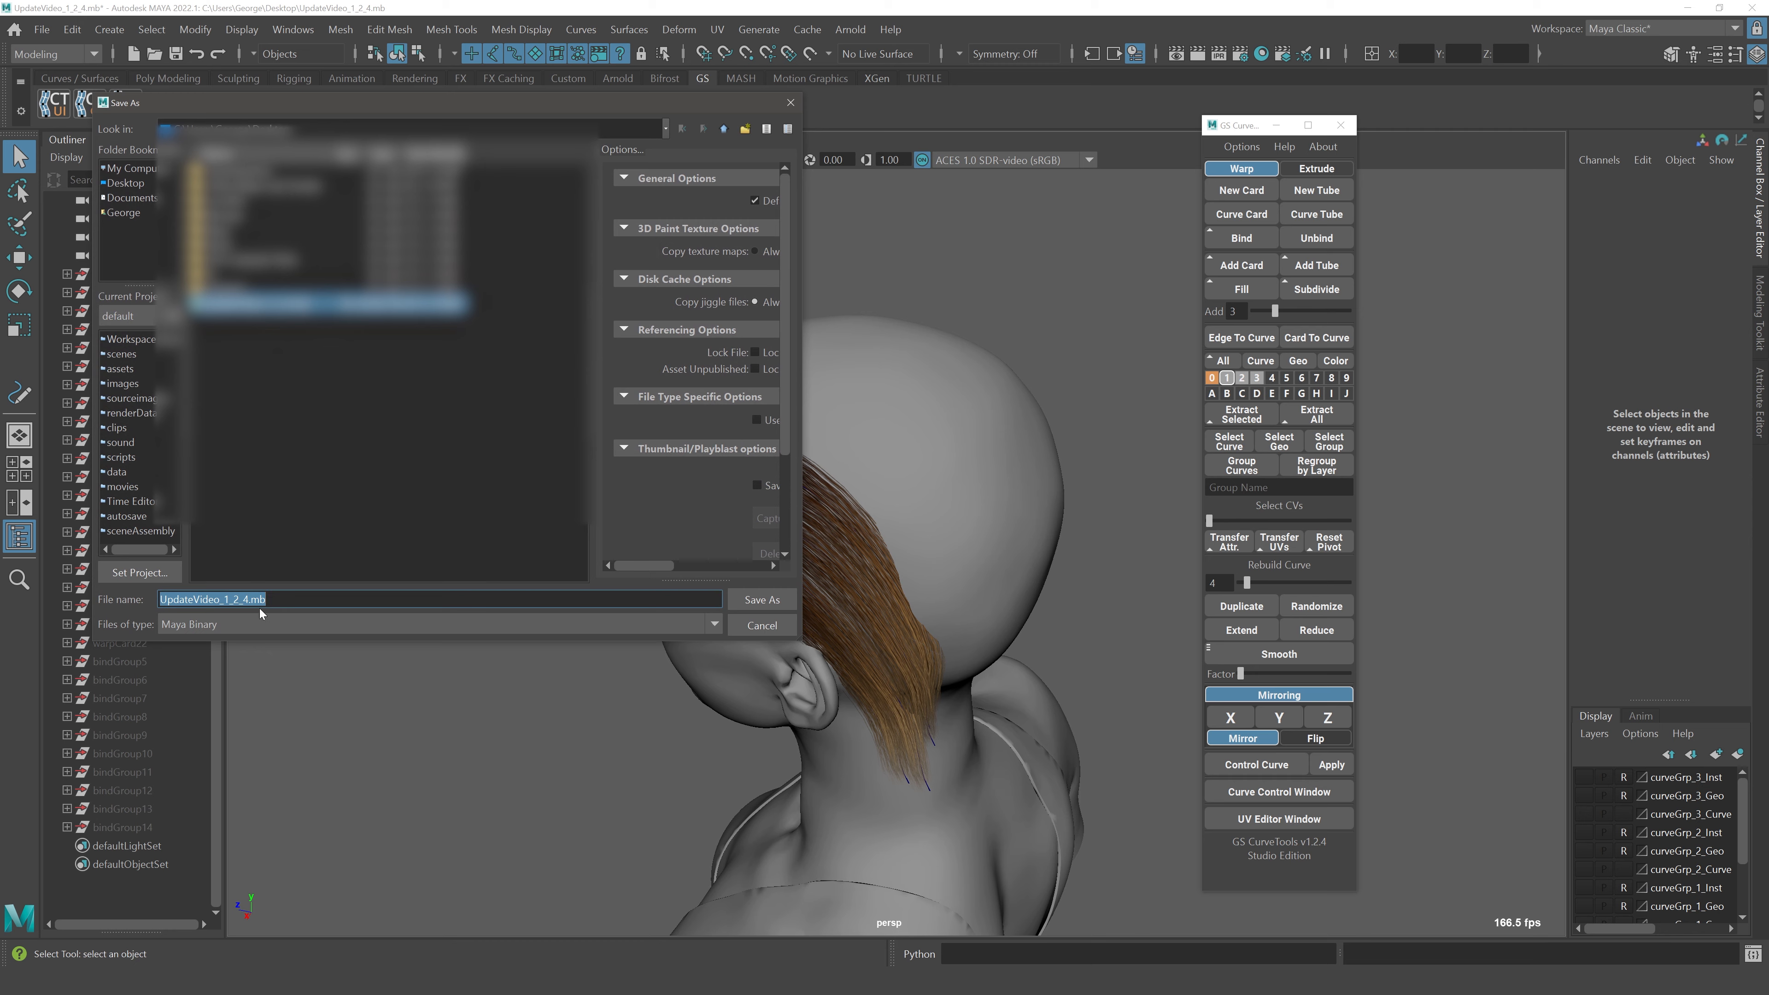
pyautogui.click(257, 624)
pyautogui.click(248, 648)
pyautogui.click(761, 599)
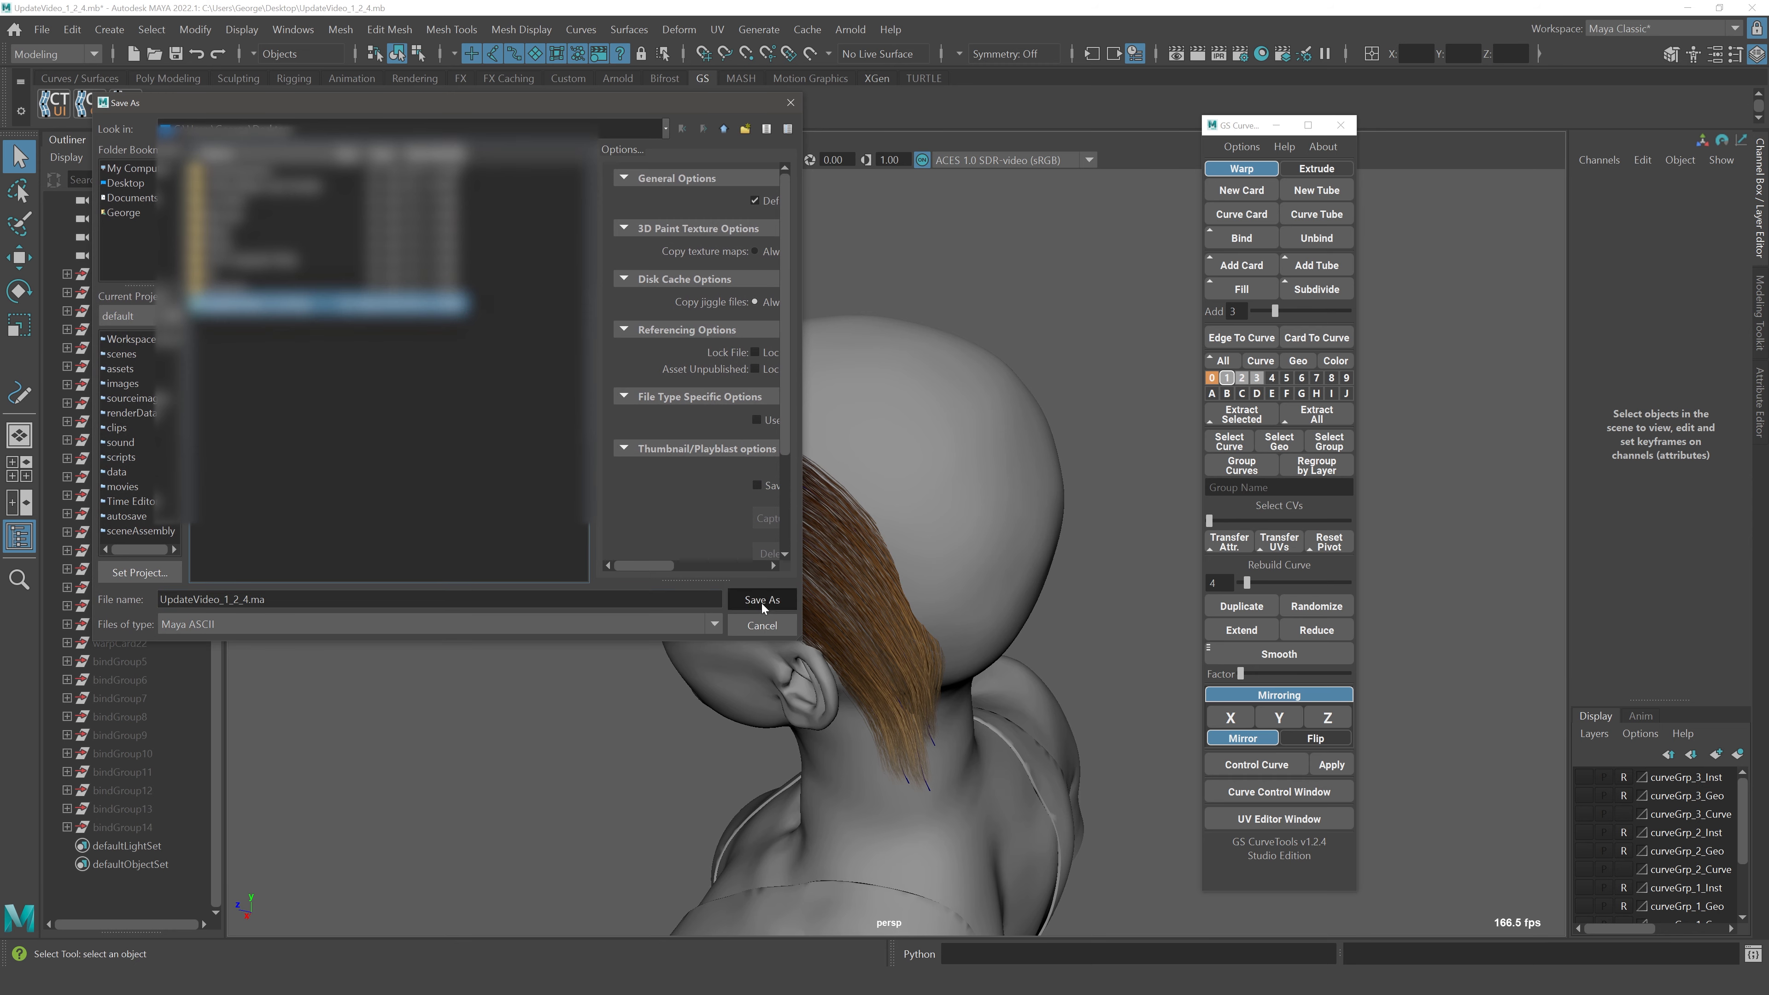
pyautogui.click(406, 403)
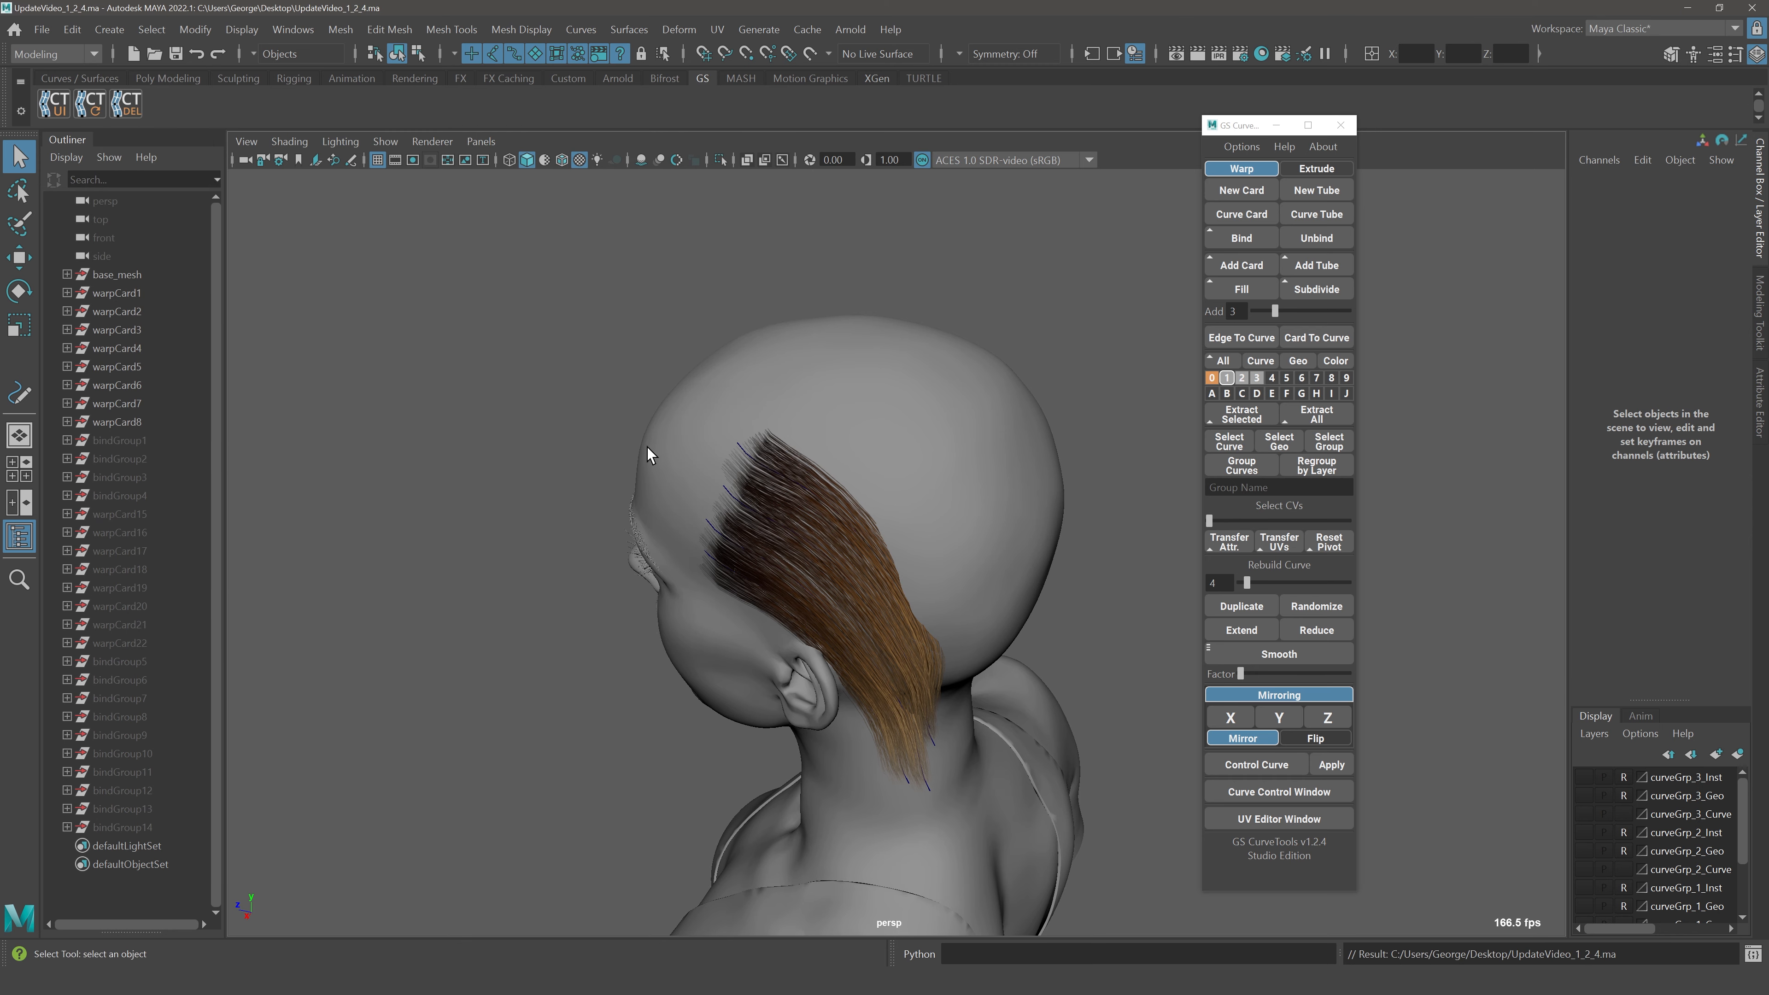
# Reopen the recent scene UpdateVideo_1_2_4.ma without saving the current changes
pyautogui.click(42, 28)
pyautogui.moveTo(232, 617)
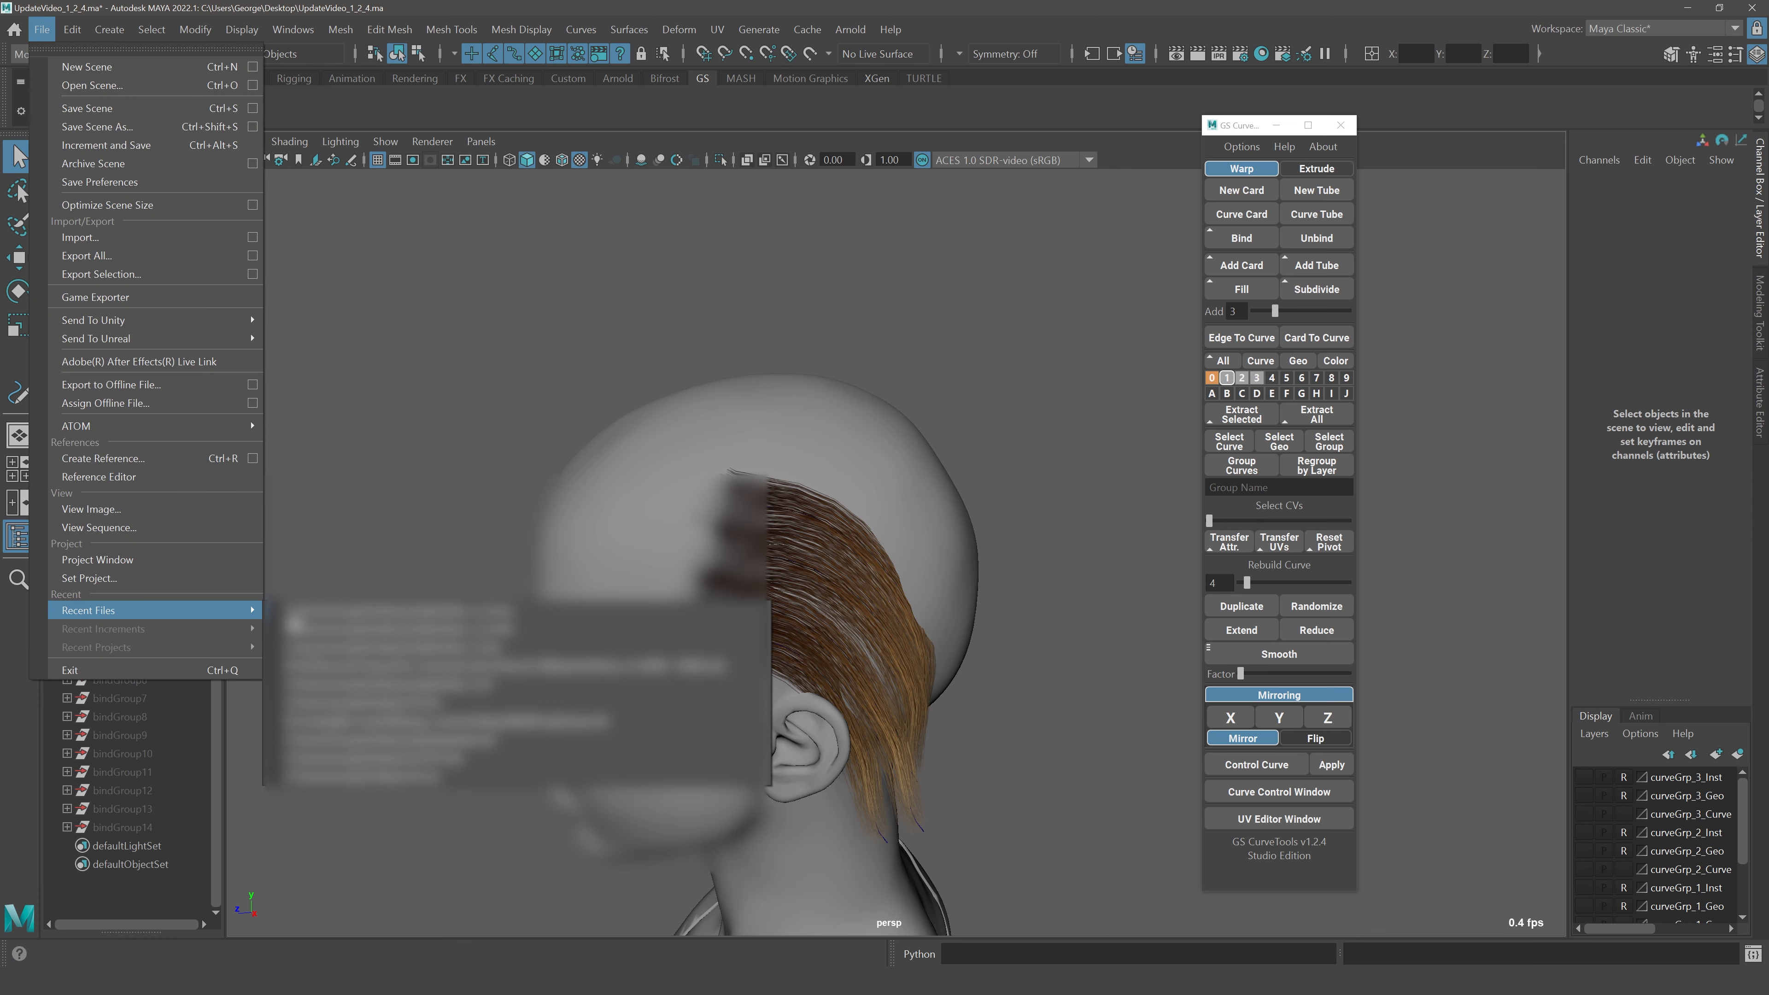
pyautogui.click(364, 617)
pyautogui.click(878, 507)
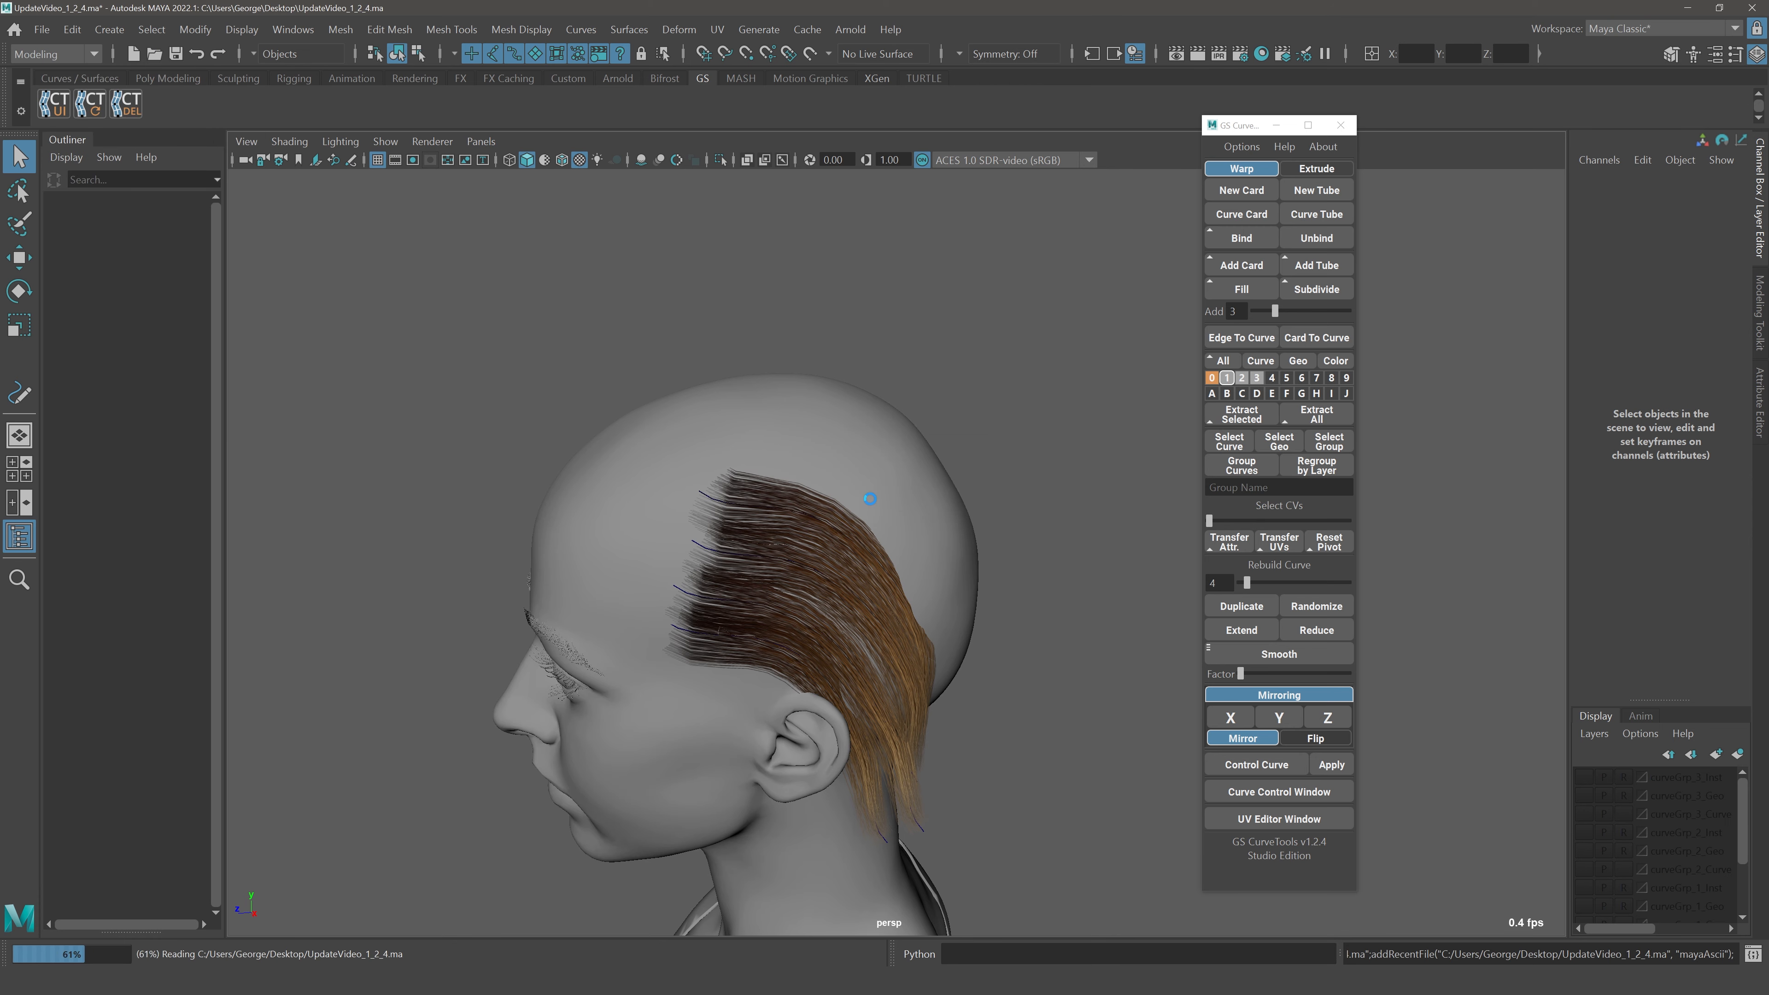
# Examine the hair card textures on the side of the head in the reopened scene
pyautogui.keyDown('alt'); pyautogui.moveTo(869, 498); pyautogui.dragTo(925, 514); pyautogui.keyUp('alt')
pyautogui.keyDown('alt'); pyautogui.moveTo(925, 514); pyautogui.dragTo(942, 443, button='middle'); pyautogui.keyUp('alt')
pyautogui.keyDown('alt'); pyautogui.moveTo(942, 443); pyautogui.dragTo(975, 435, button='right'); pyautogui.keyUp('alt')
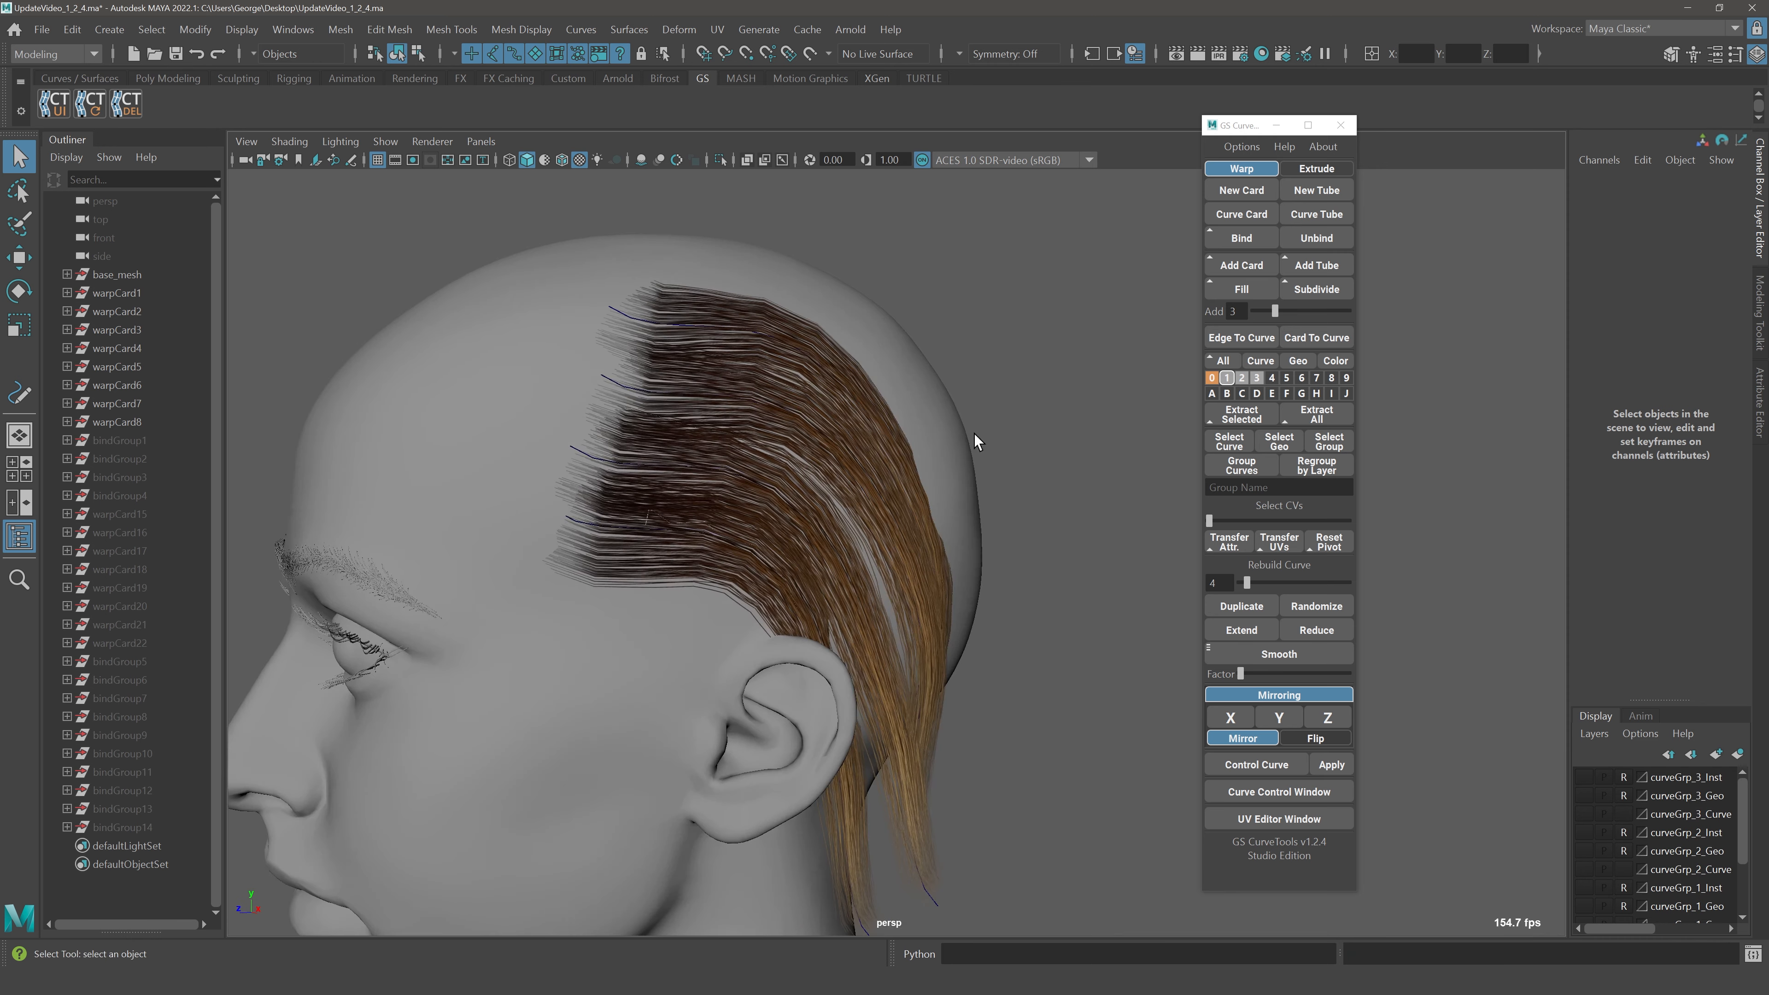
pyautogui.keyDown('alt'); pyautogui.moveTo(830, 402); pyautogui.dragTo(854, 417); pyautogui.keyUp('alt')
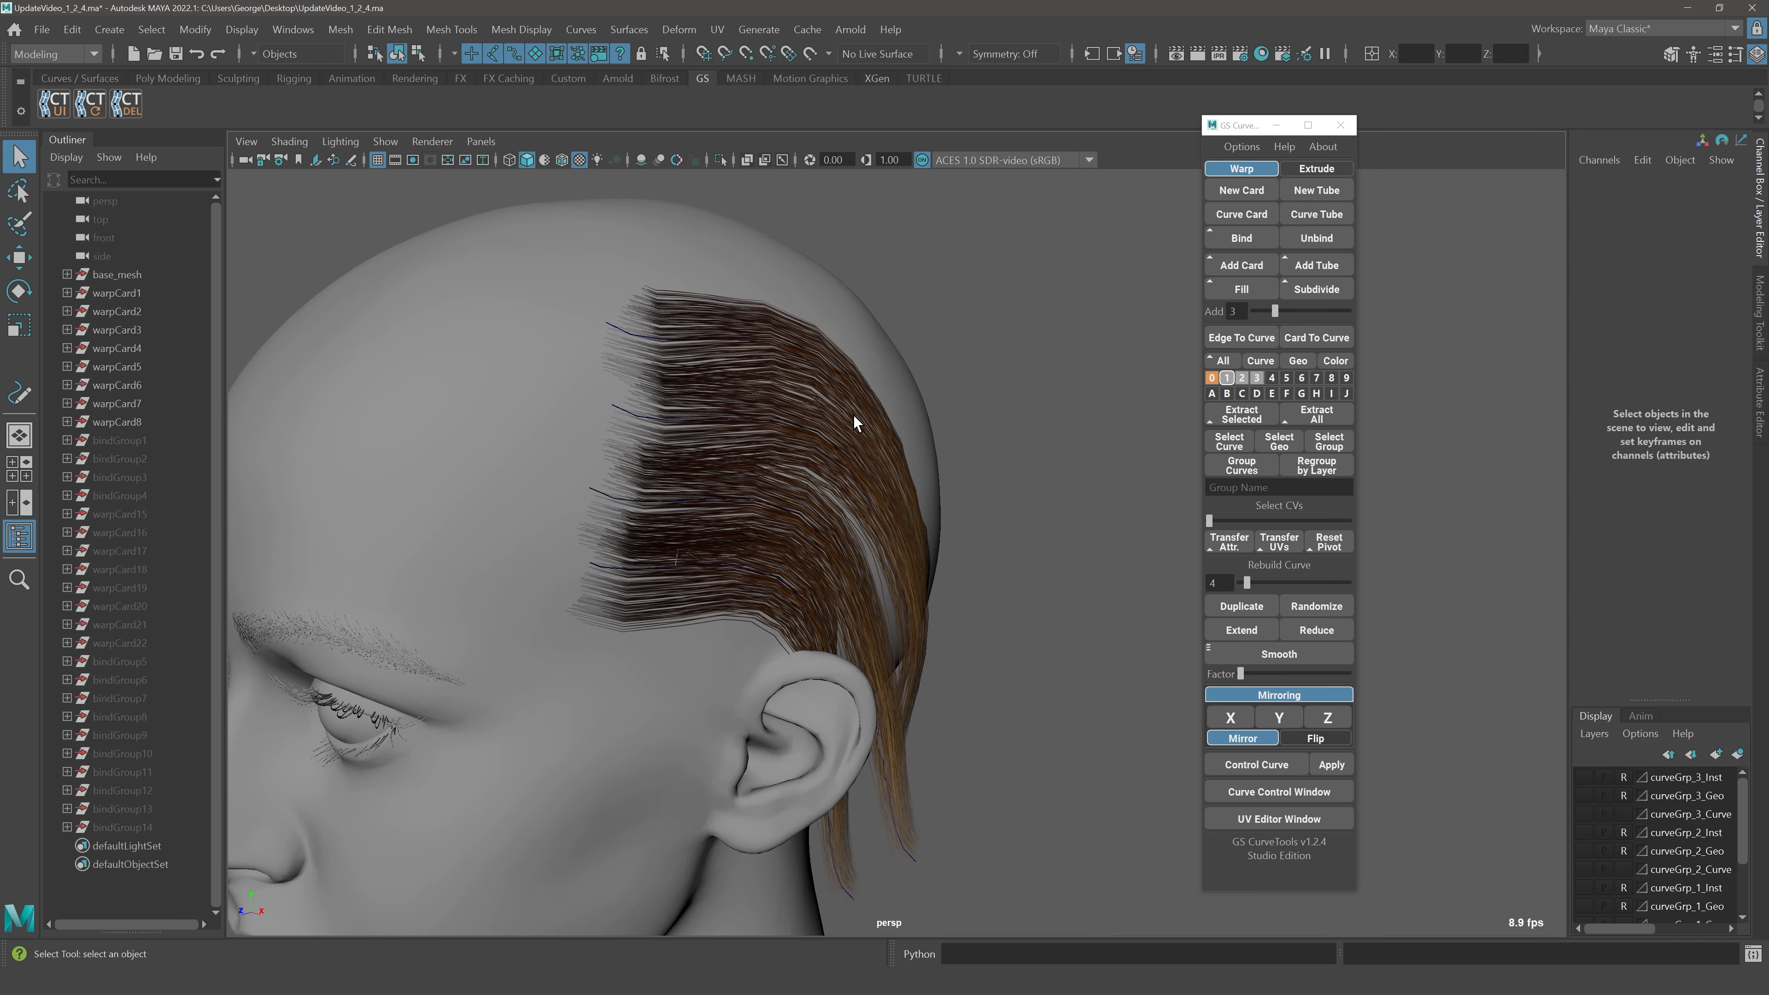
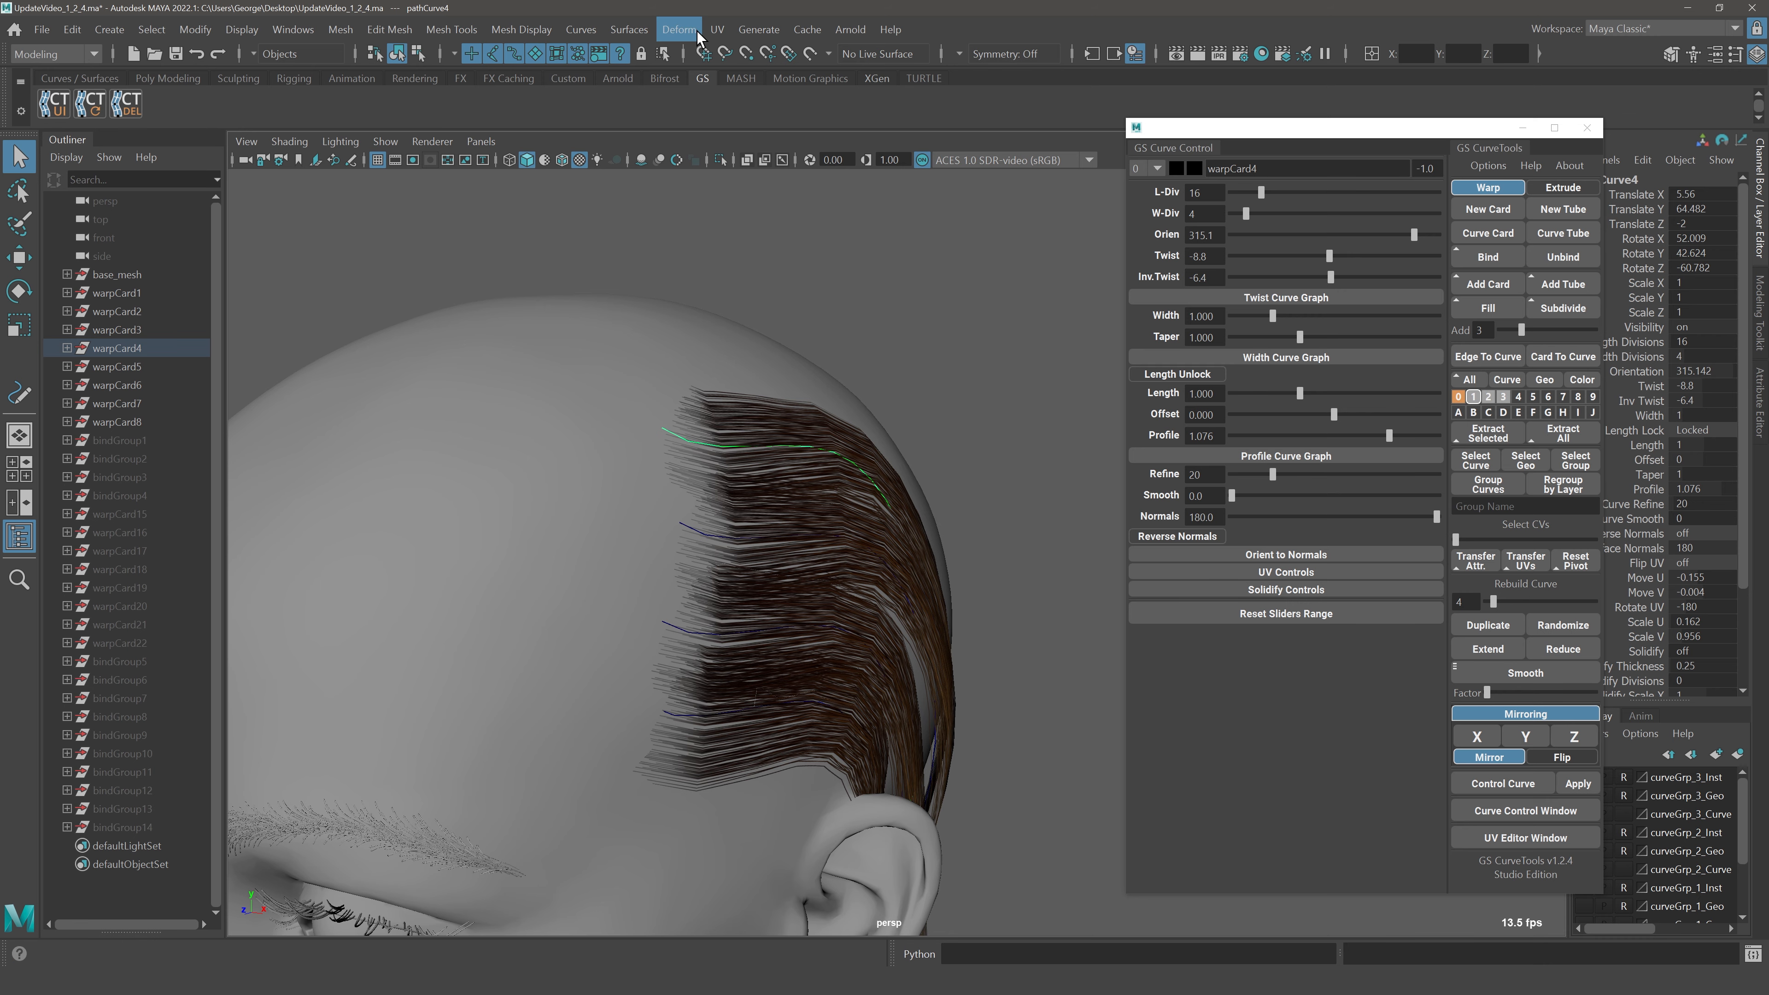
# Open warpCard4's Width Curve Graph and reshape it so the card starts at zero width and widens quickly from the root
pyautogui.click(1219, 299)
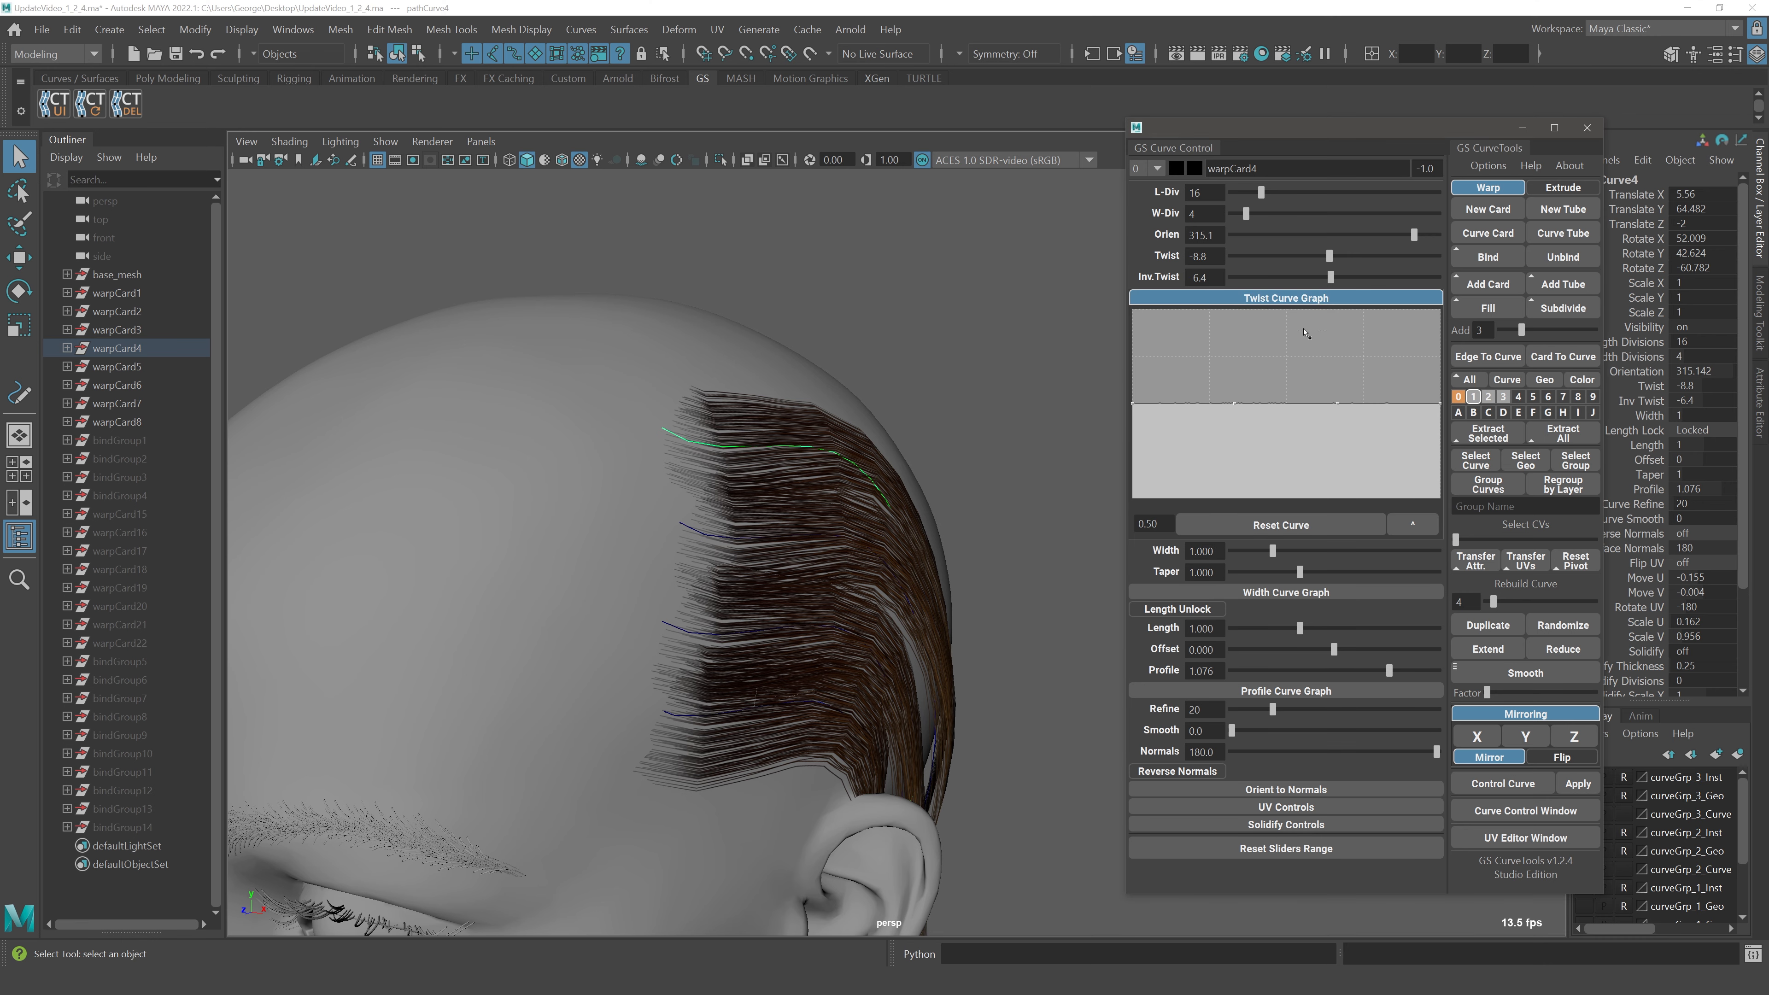
pyautogui.click(1217, 300)
pyautogui.click(1231, 357)
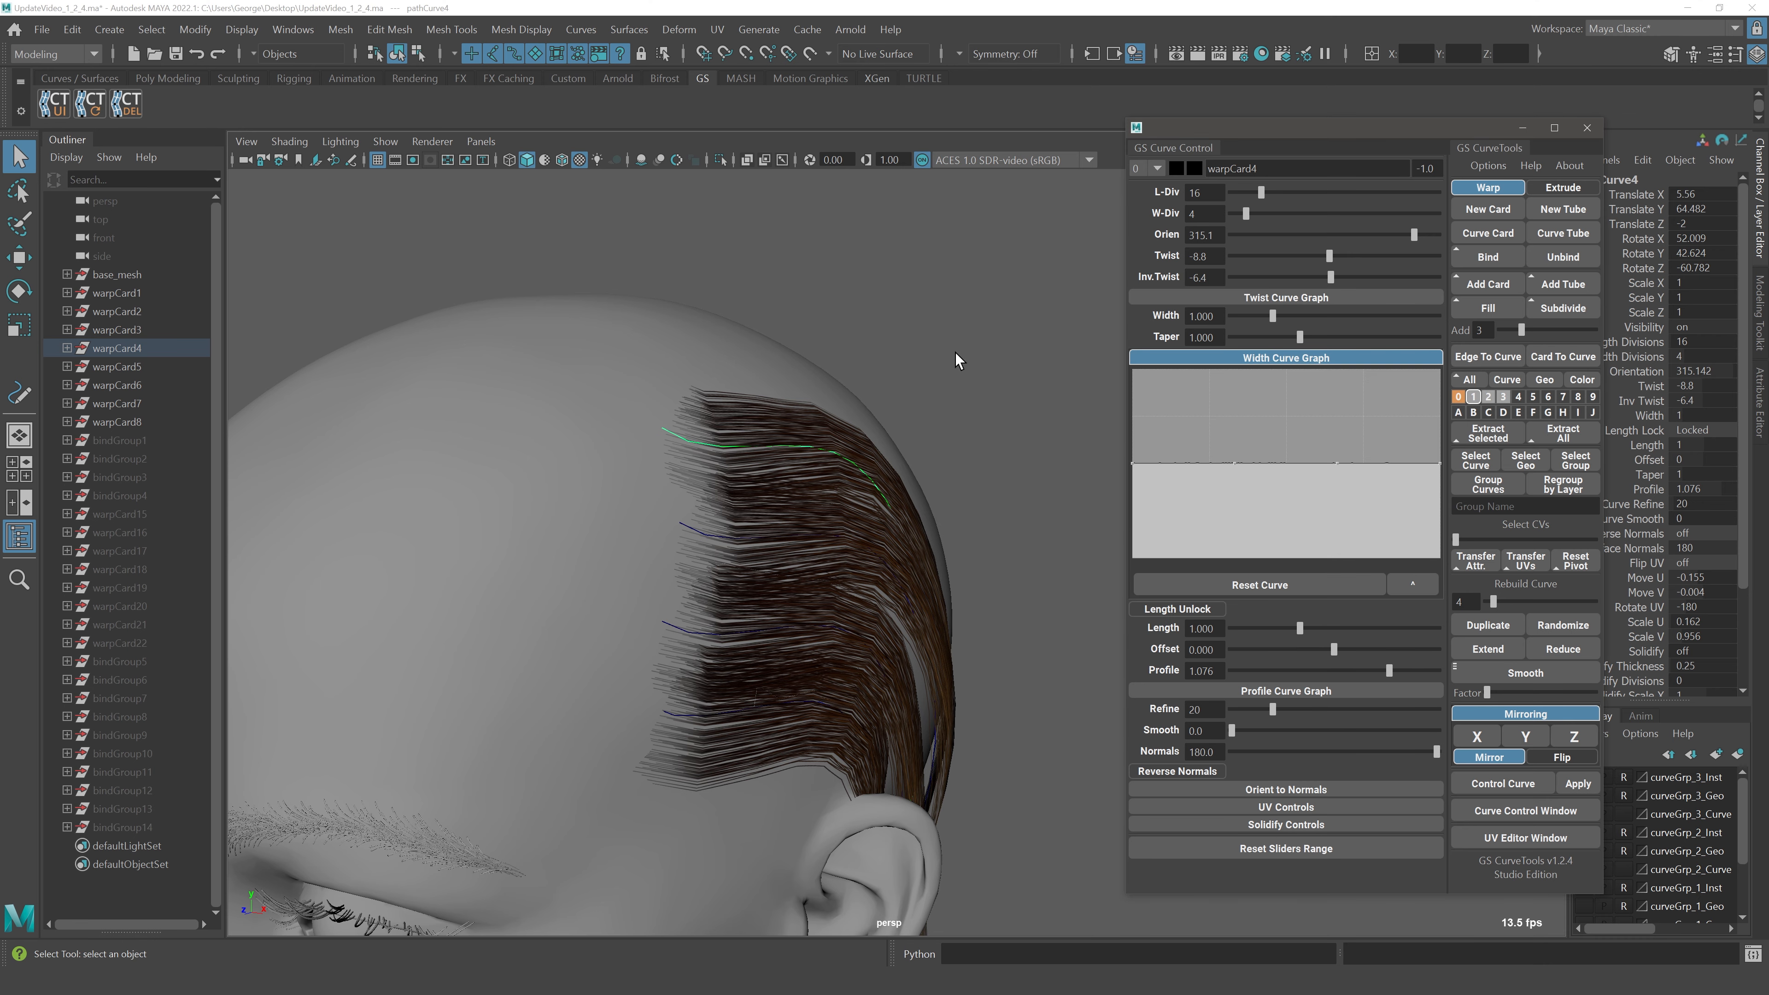
pyautogui.keyDown('alt'); pyautogui.moveTo(954, 352); pyautogui.dragTo(914, 357, button='middle'); pyautogui.keyUp('alt')
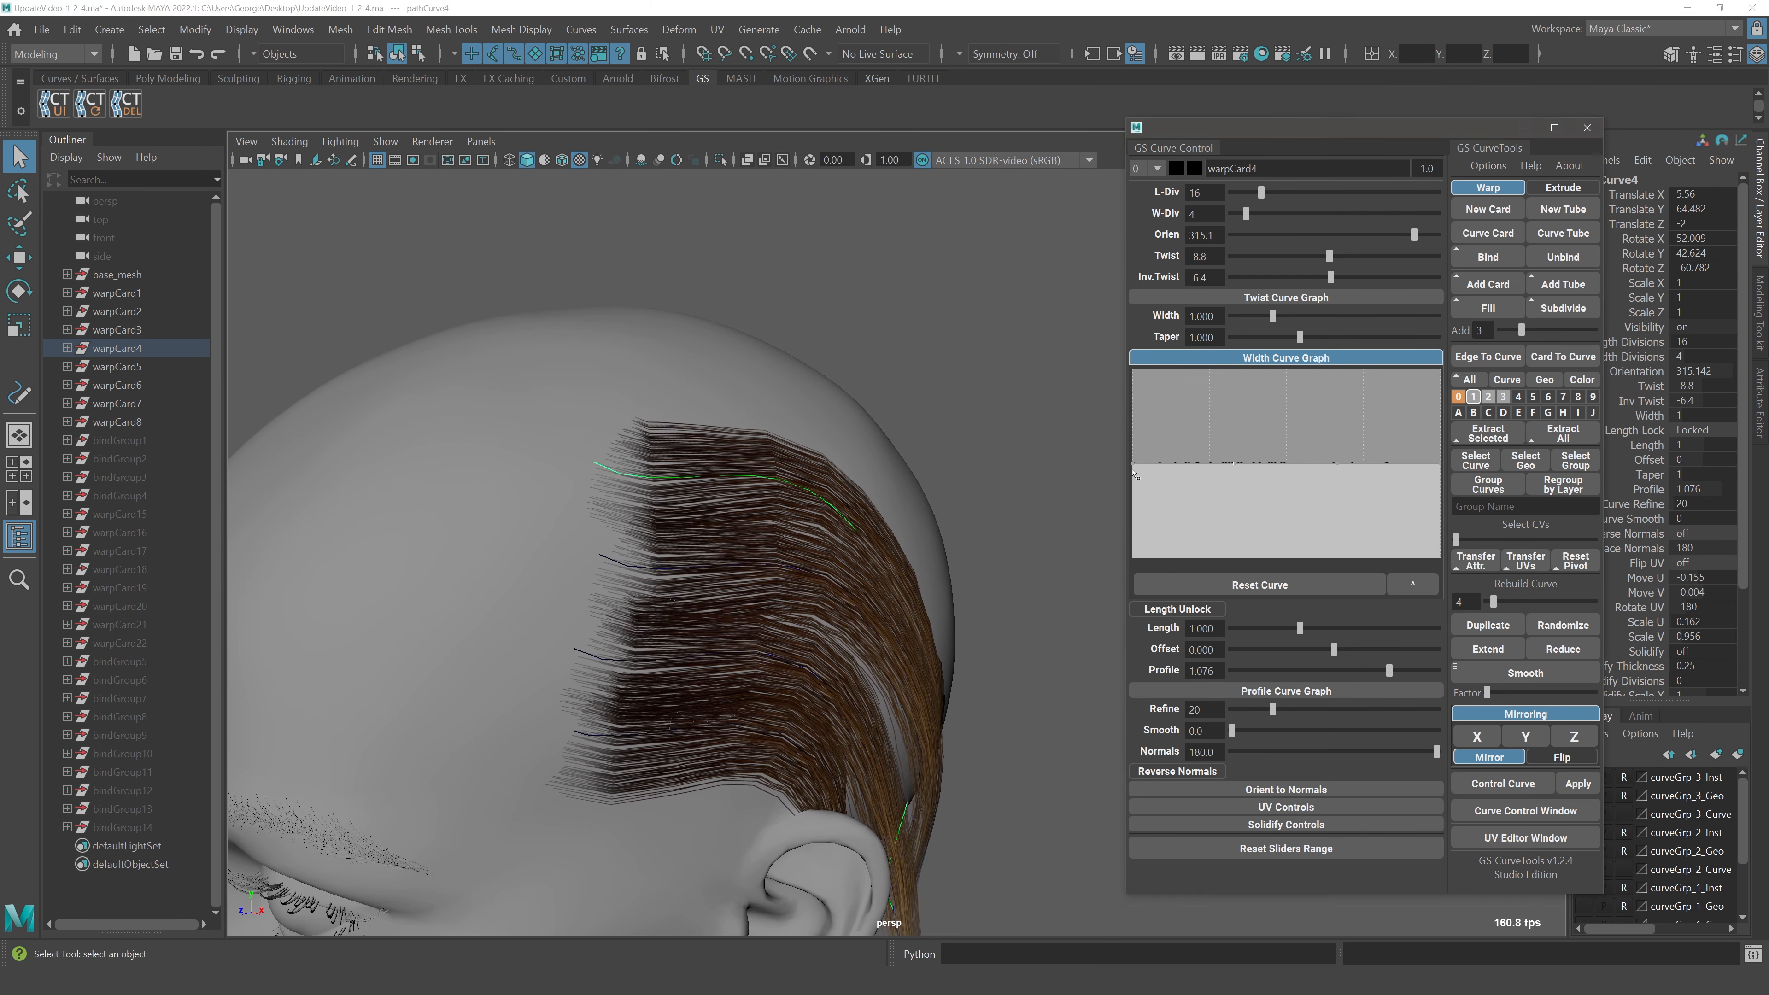
pyautogui.moveTo(1132, 464); pyautogui.dragTo(1132, 558)
pyautogui.moveTo(1233, 464); pyautogui.dragTo(1213, 563)
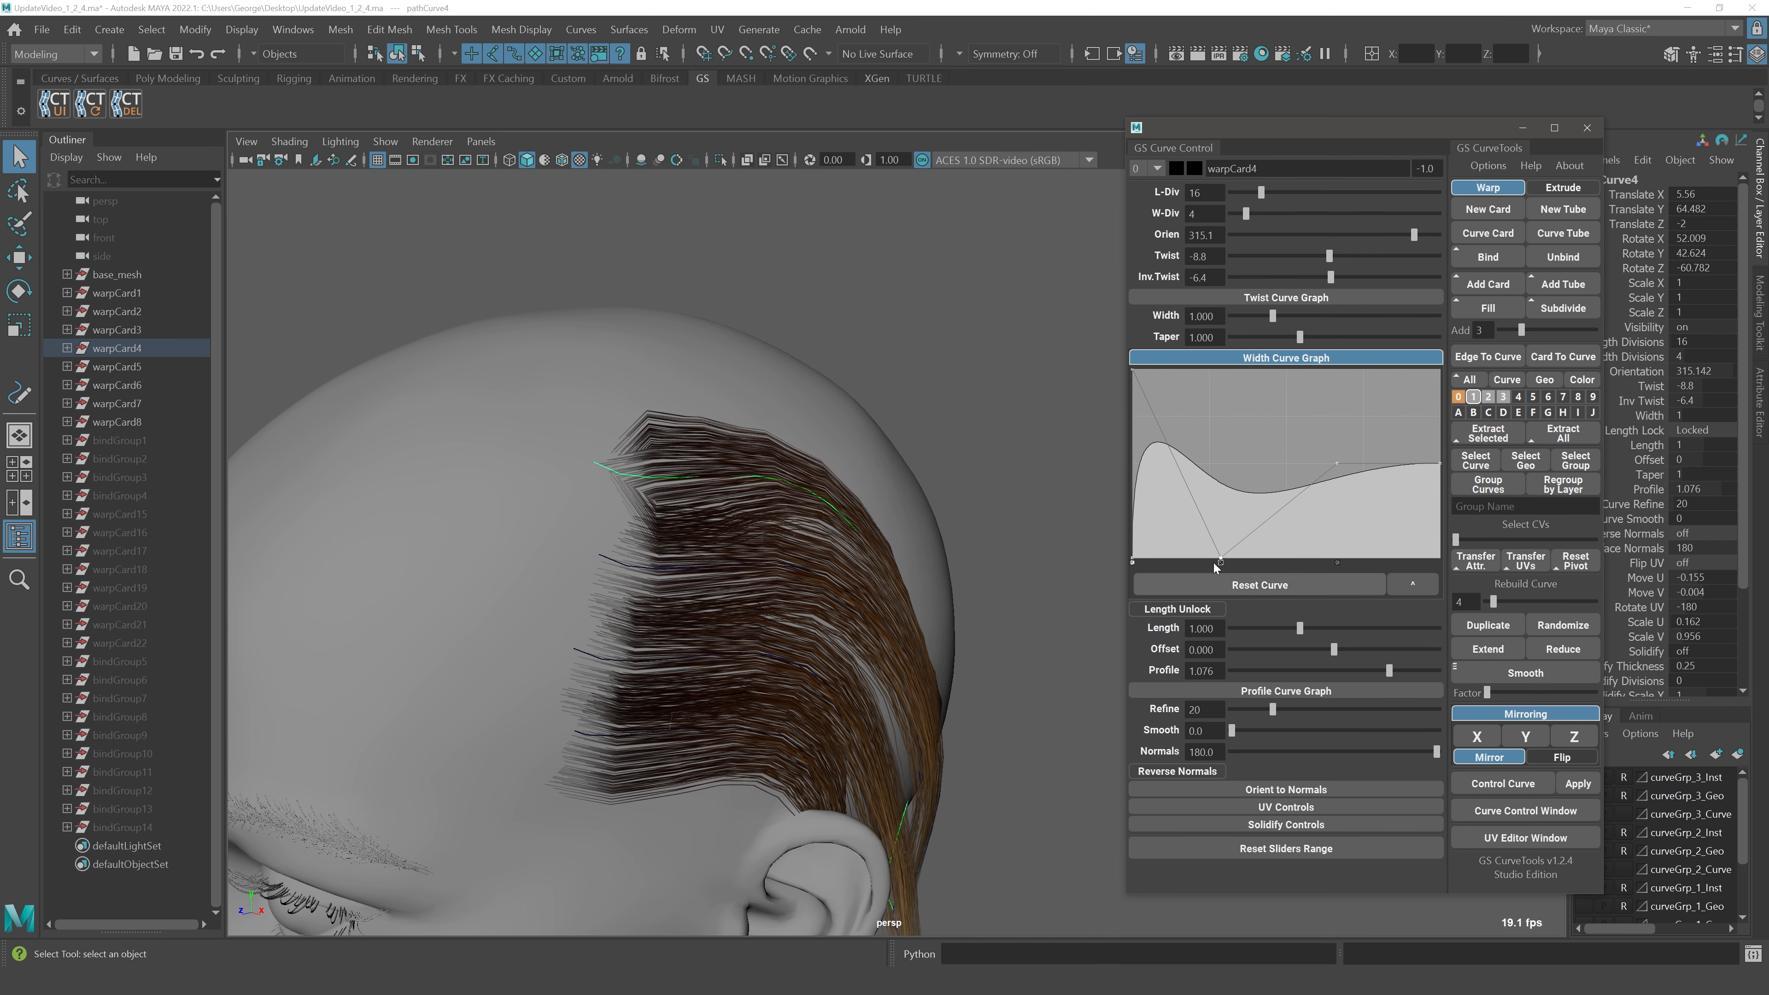
pyautogui.click(1133, 563)
pyautogui.moveTo(1220, 560); pyautogui.dragTo(931, 284)
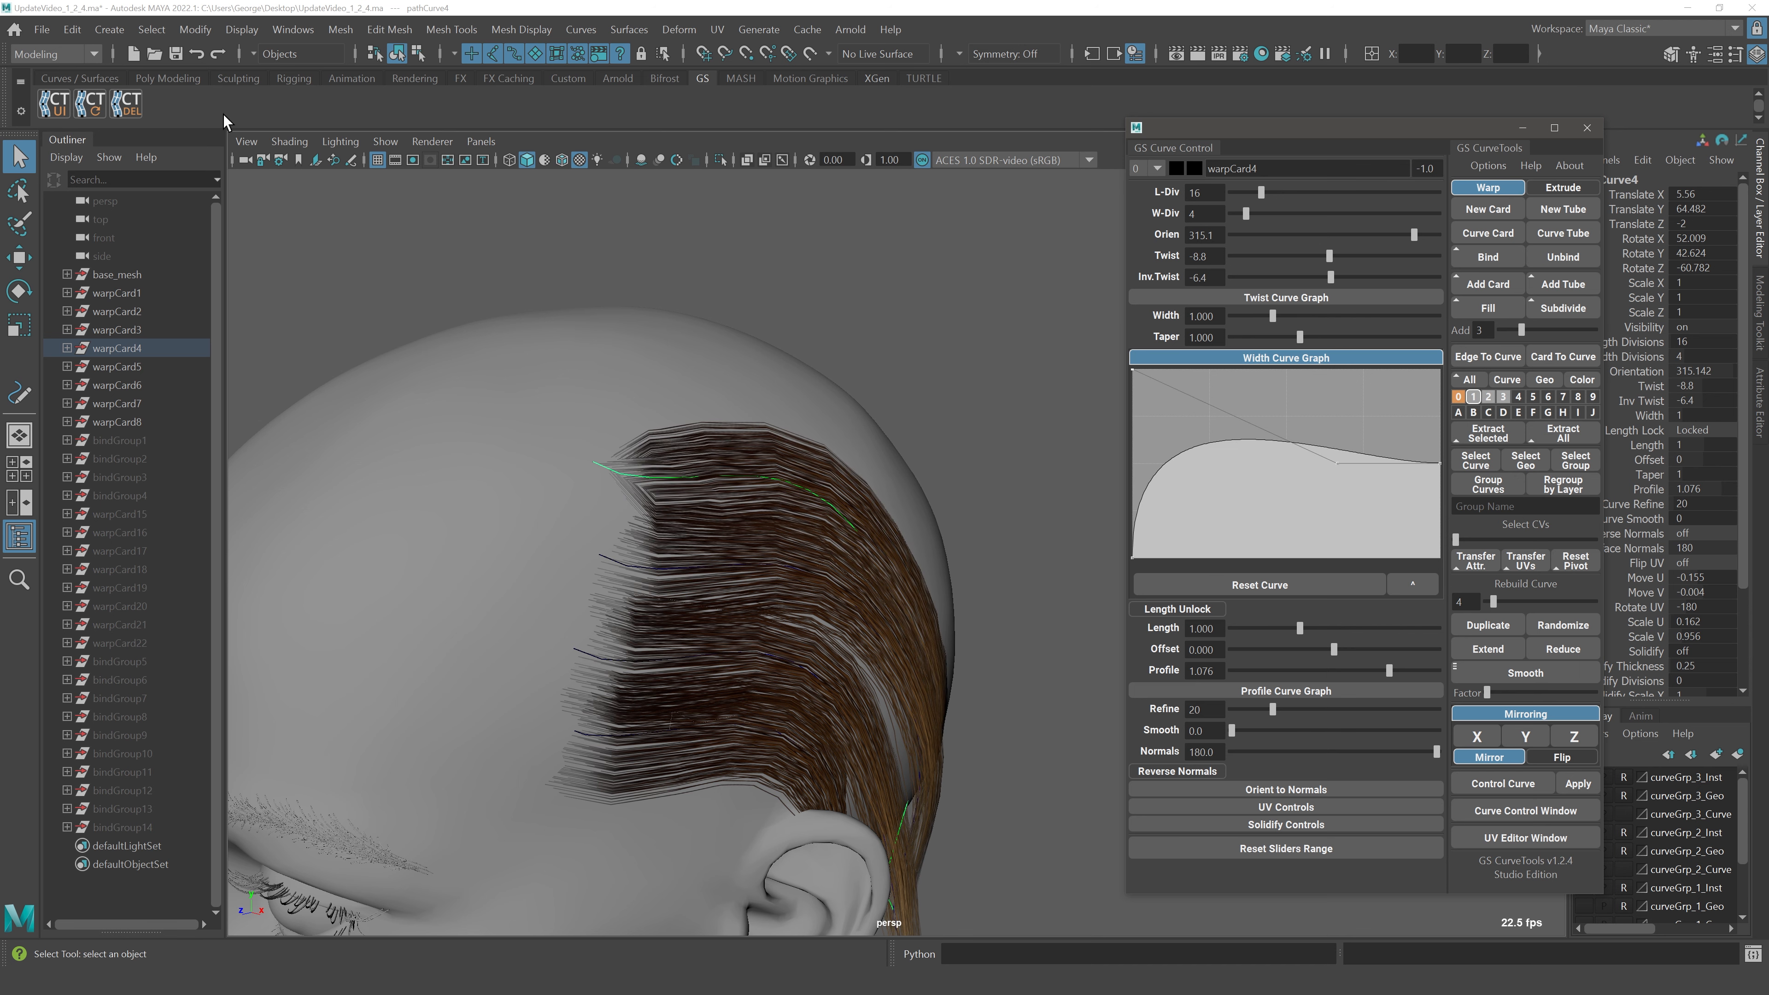
# Save the scene and reopen the recent file UpdateVideo_1_2_4.ma
pyautogui.click(42, 29)
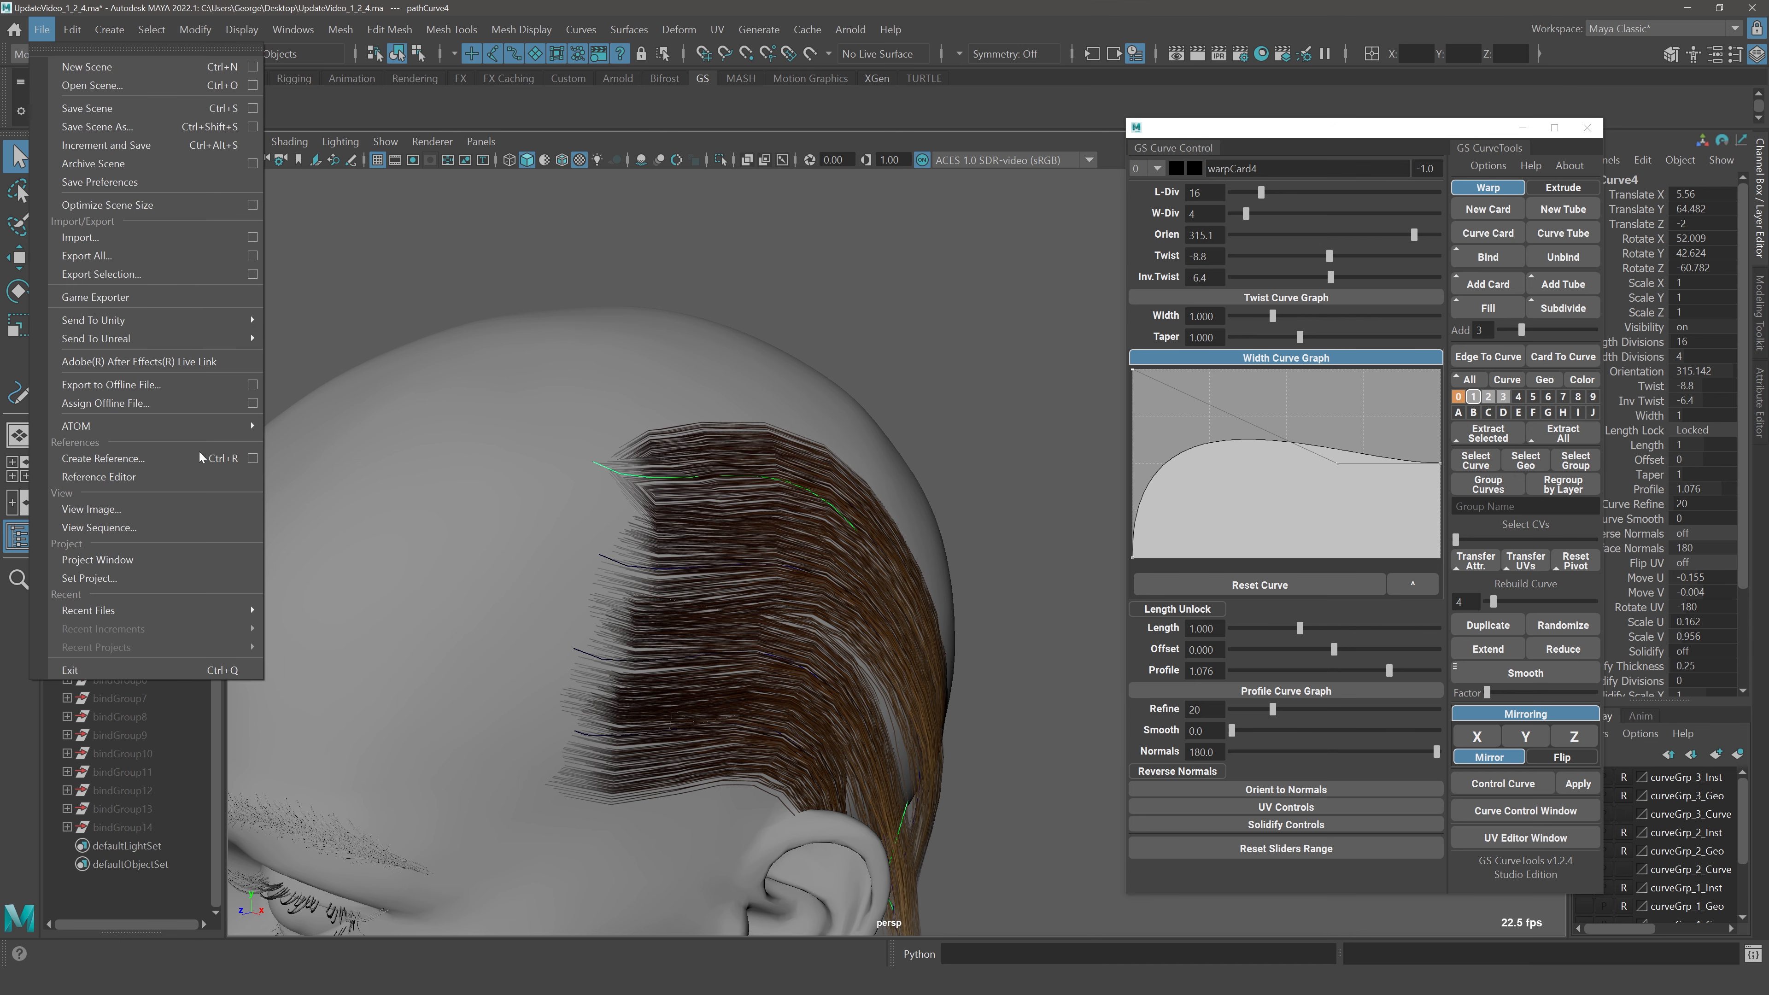
pyautogui.click(119, 109)
pyautogui.click(43, 29)
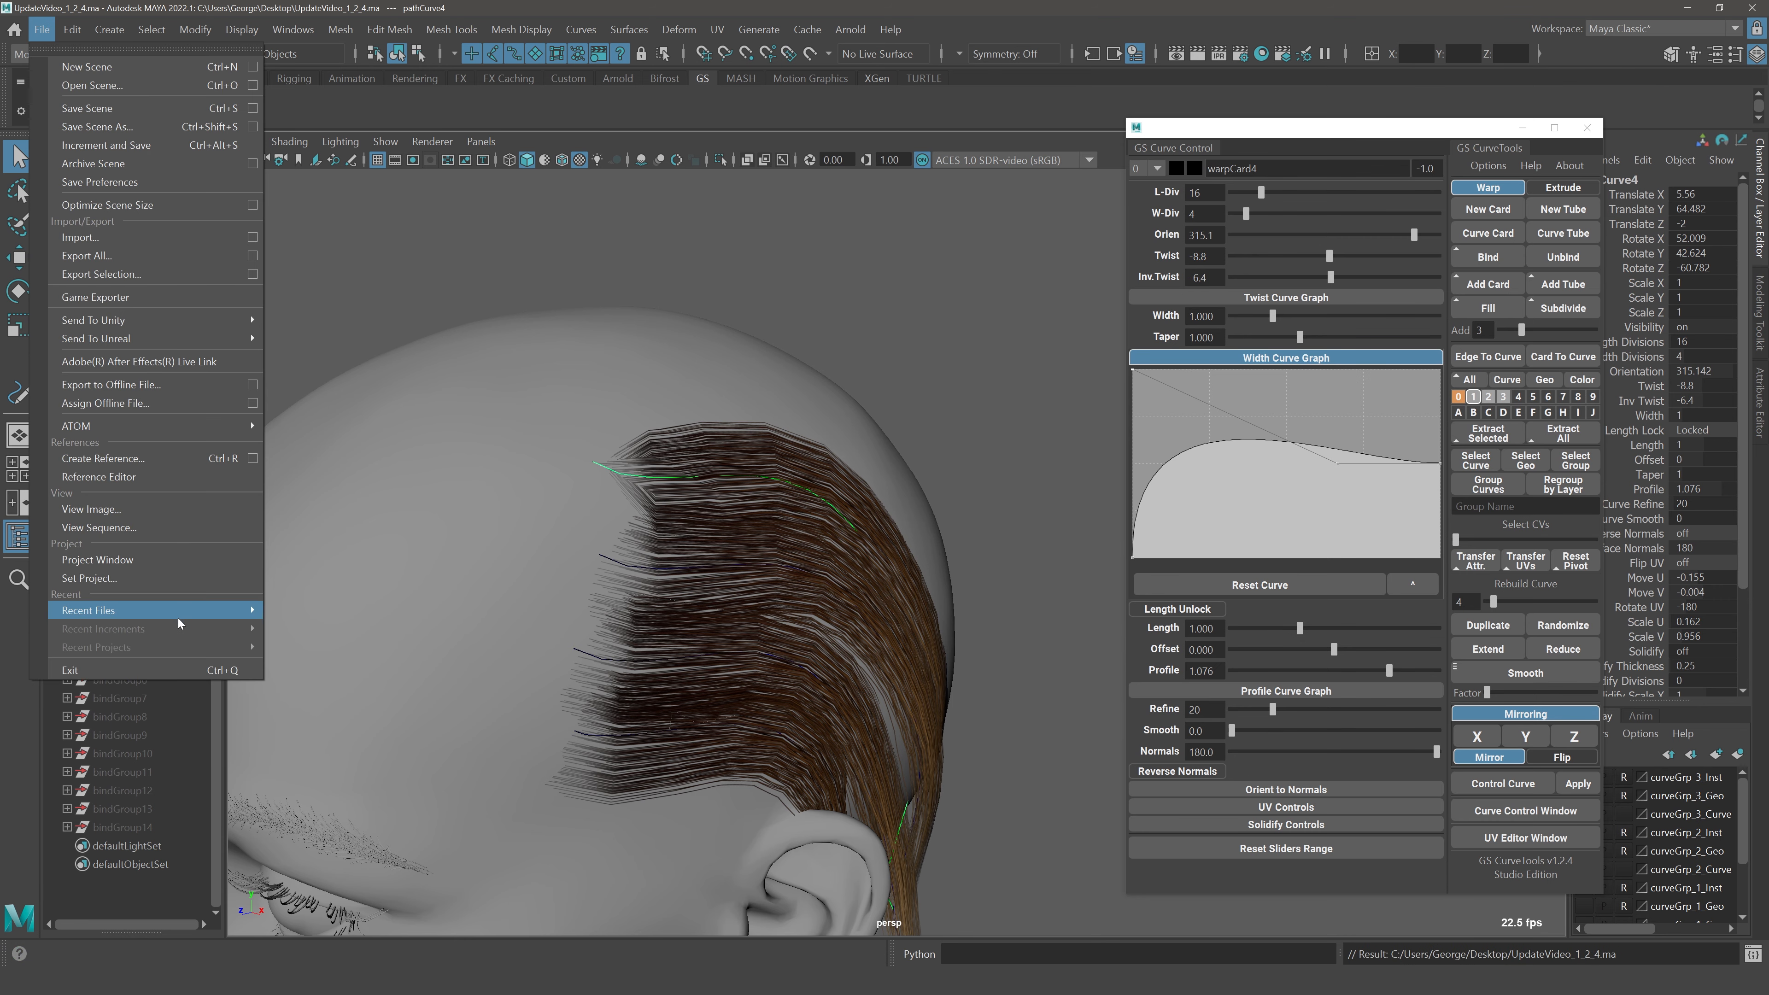
pyautogui.moveTo(178, 614)
pyautogui.click(411, 616)
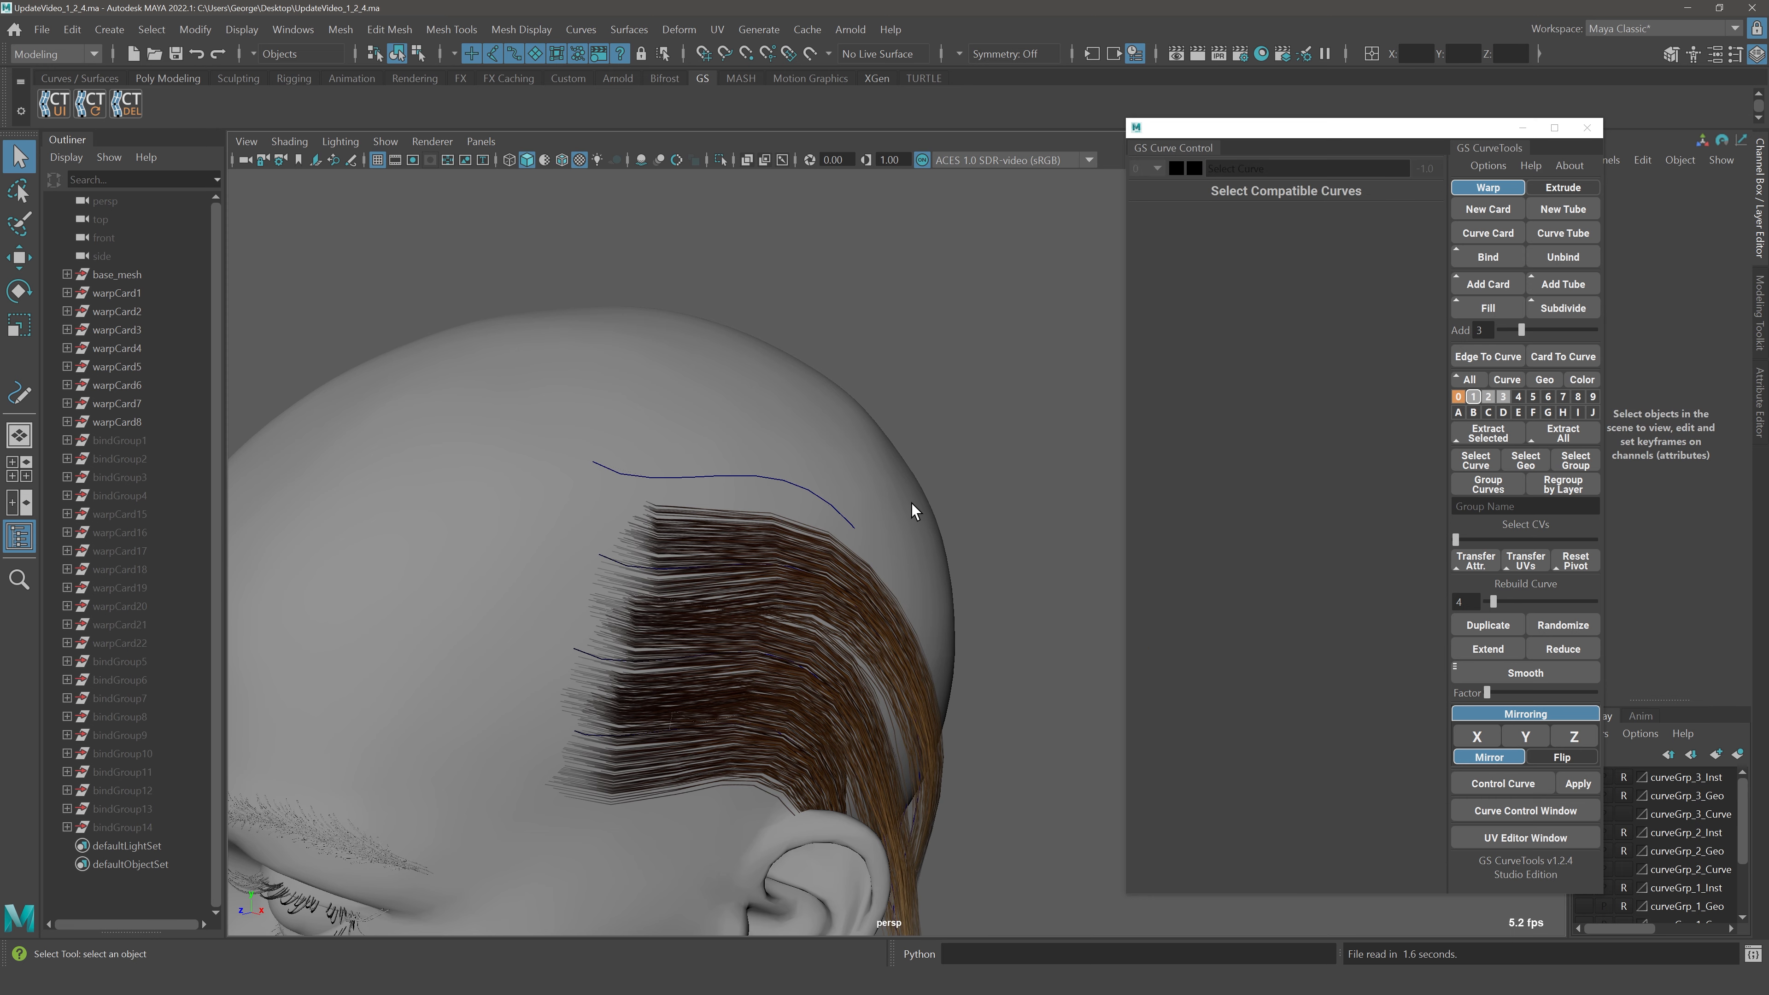
# Select the warpCard4 curve and move it away from the head to about X 10.4, Y 65.4, Z -3.3
pyautogui.click(805, 495)
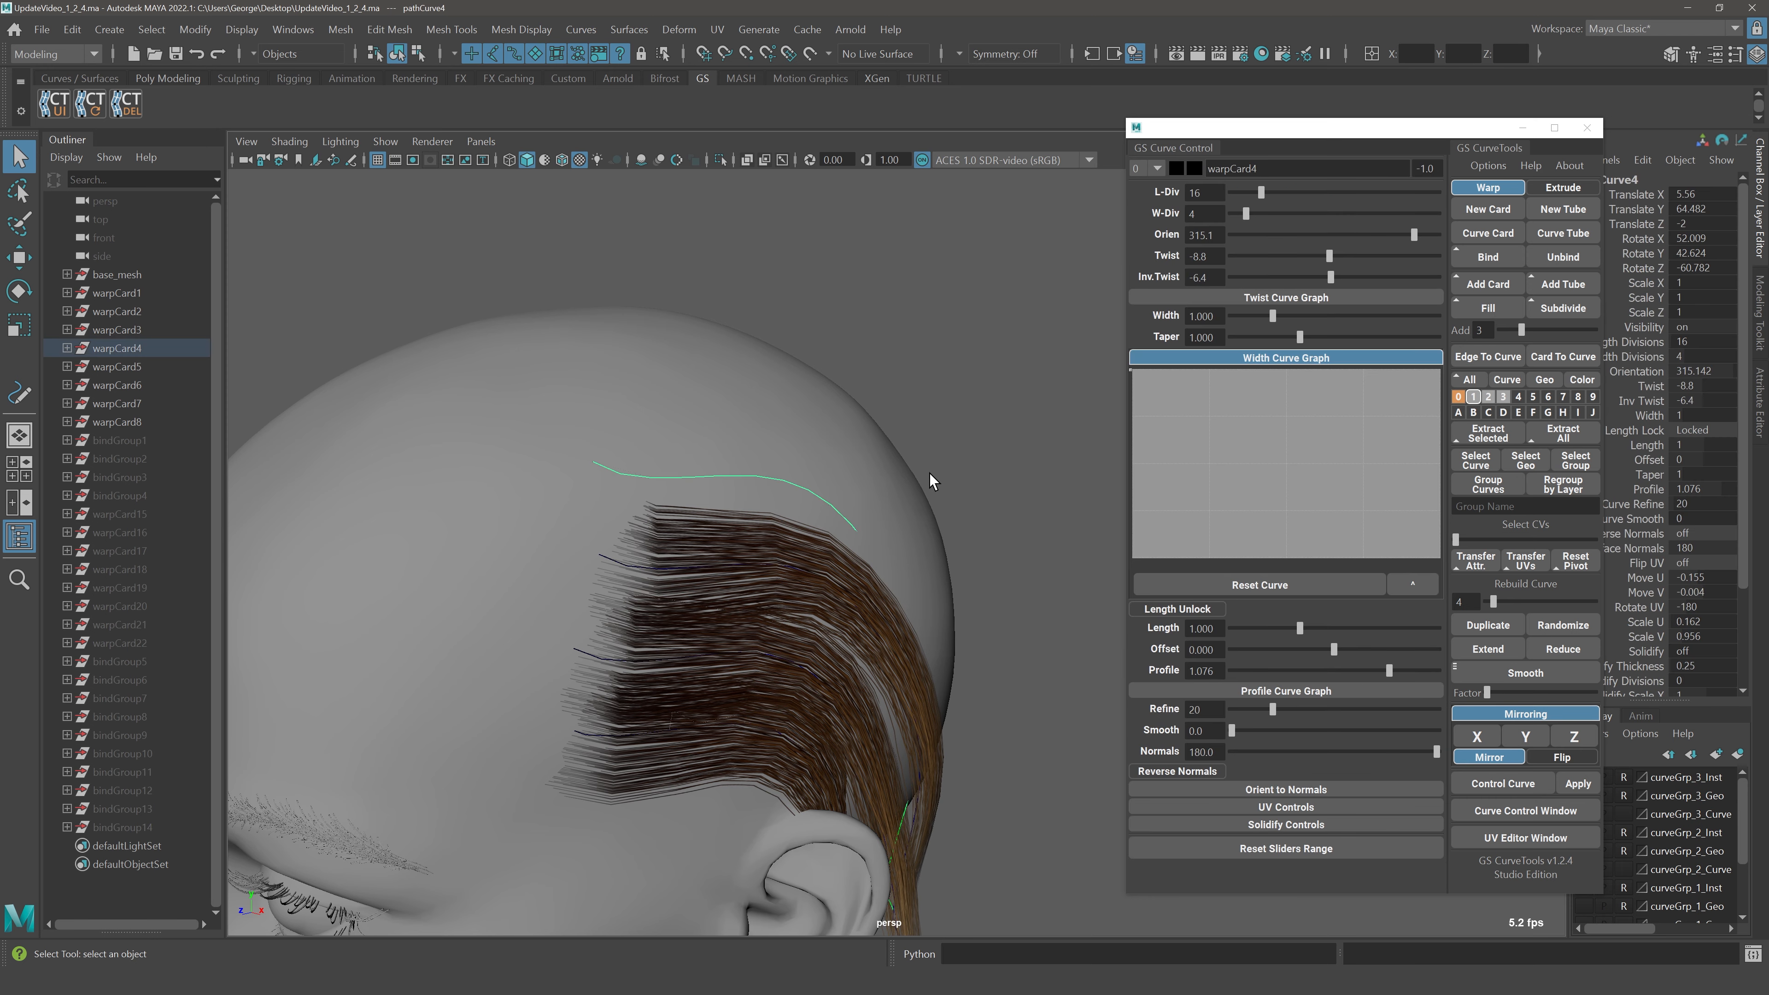
pyautogui.keyDown('alt'); pyautogui.moveTo(908, 462); pyautogui.dragTo(951, 506); pyautogui.keyUp('alt')
pyautogui.press('w')
pyautogui.moveTo(739, 485); pyautogui.dragTo(899, 451)
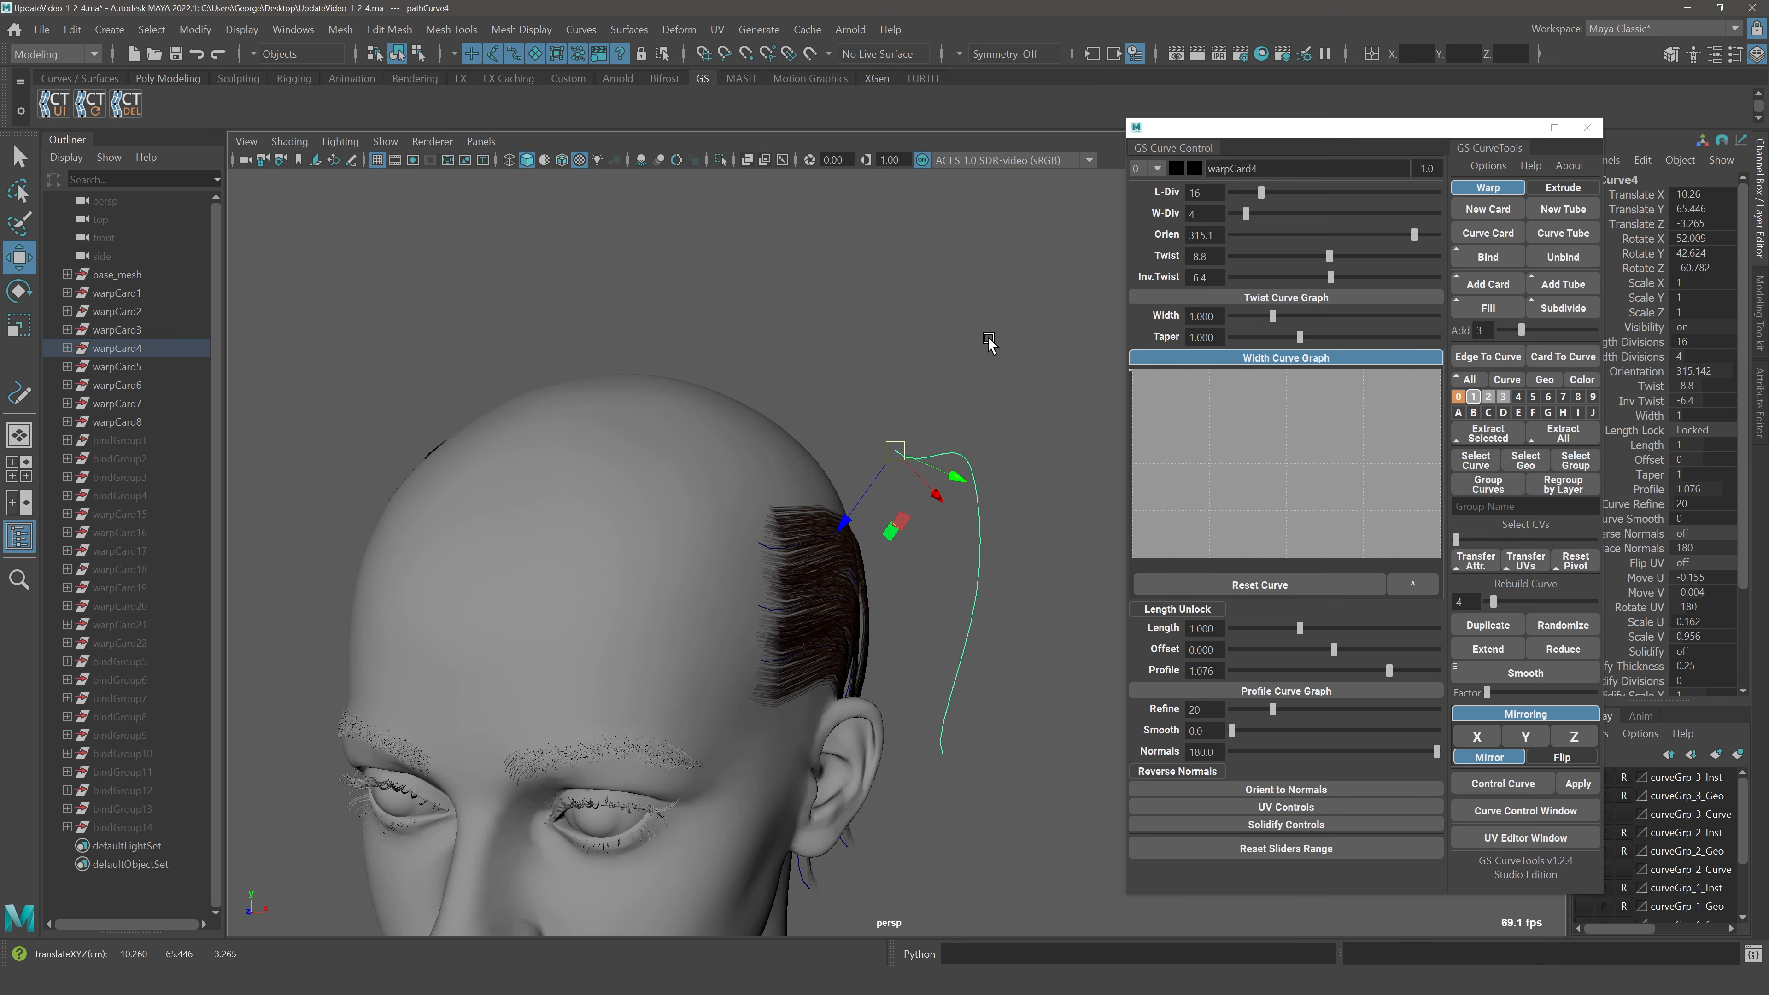
pyautogui.click(988, 341)
pyautogui.keyDown('alt'); pyautogui.moveTo(1030, 370); pyautogui.dragTo(997, 488); pyautogui.keyUp('alt')
pyautogui.click(951, 488)
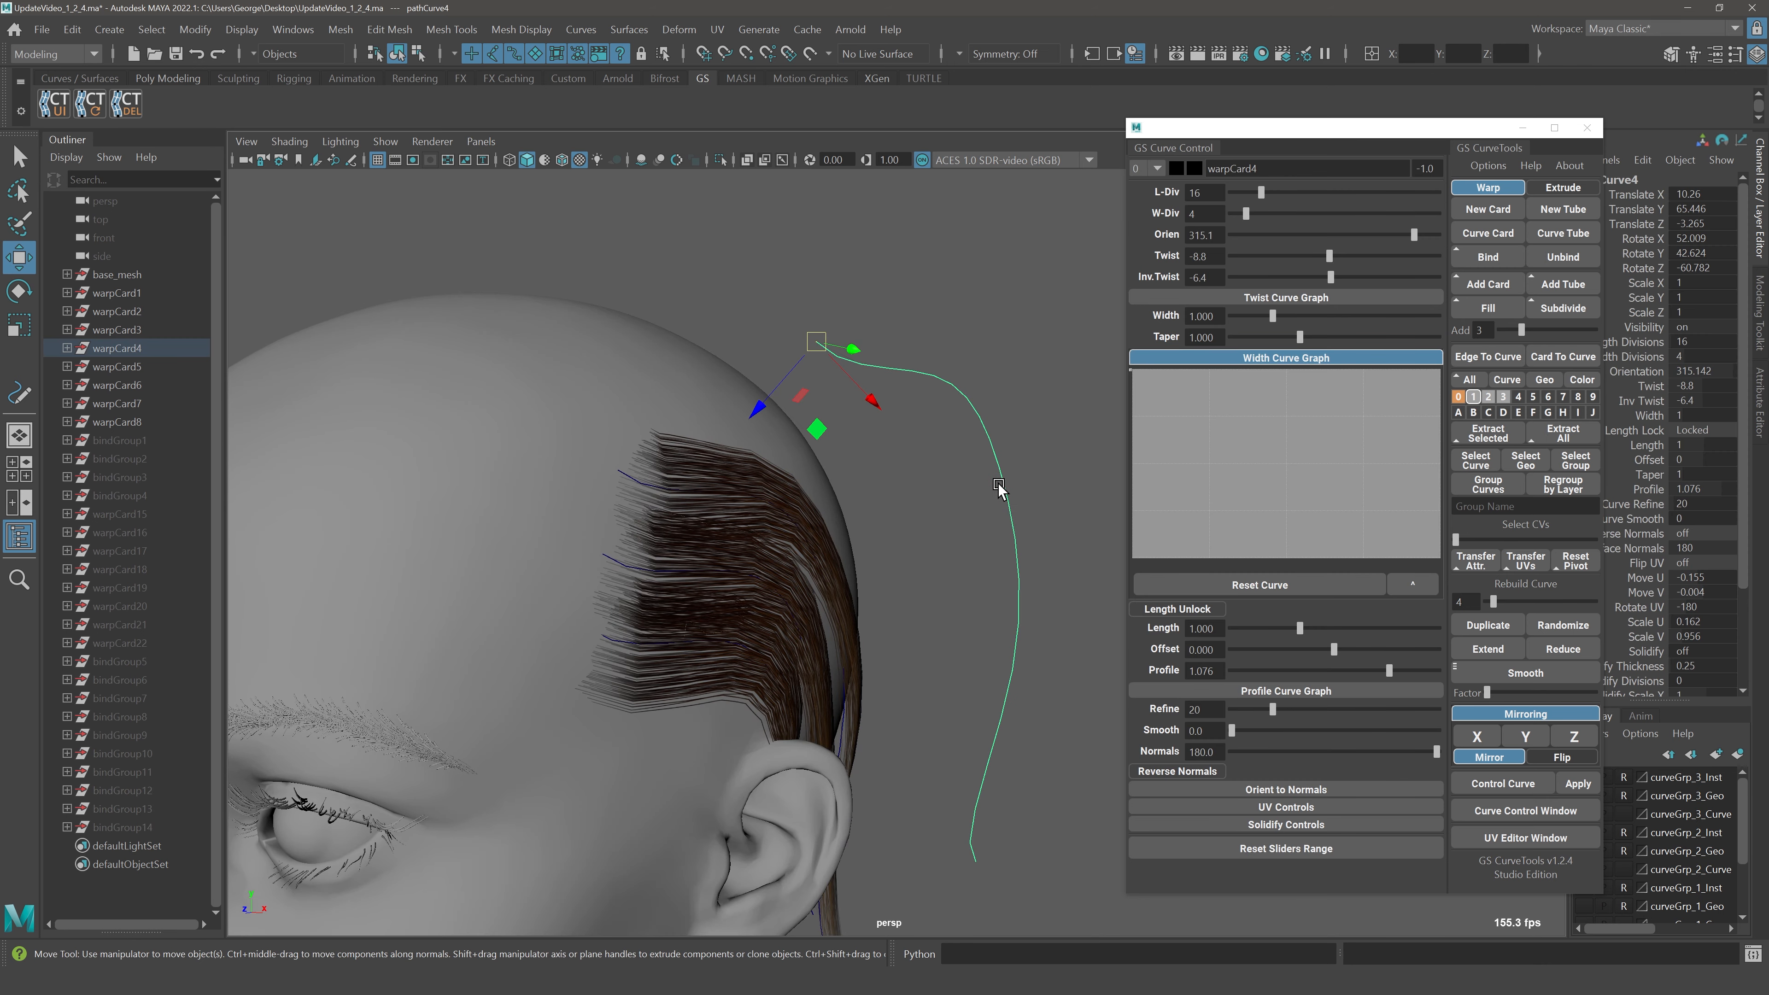
pyautogui.moveTo(821, 345); pyautogui.dragTo(828, 346)
# Try to reshape the warpCard4 curve by moving its upper bend's control vertex inward, and return to selecting the whole curve
pyautogui.moveTo(926, 370); pyautogui.dragTo(888, 372, button='right')
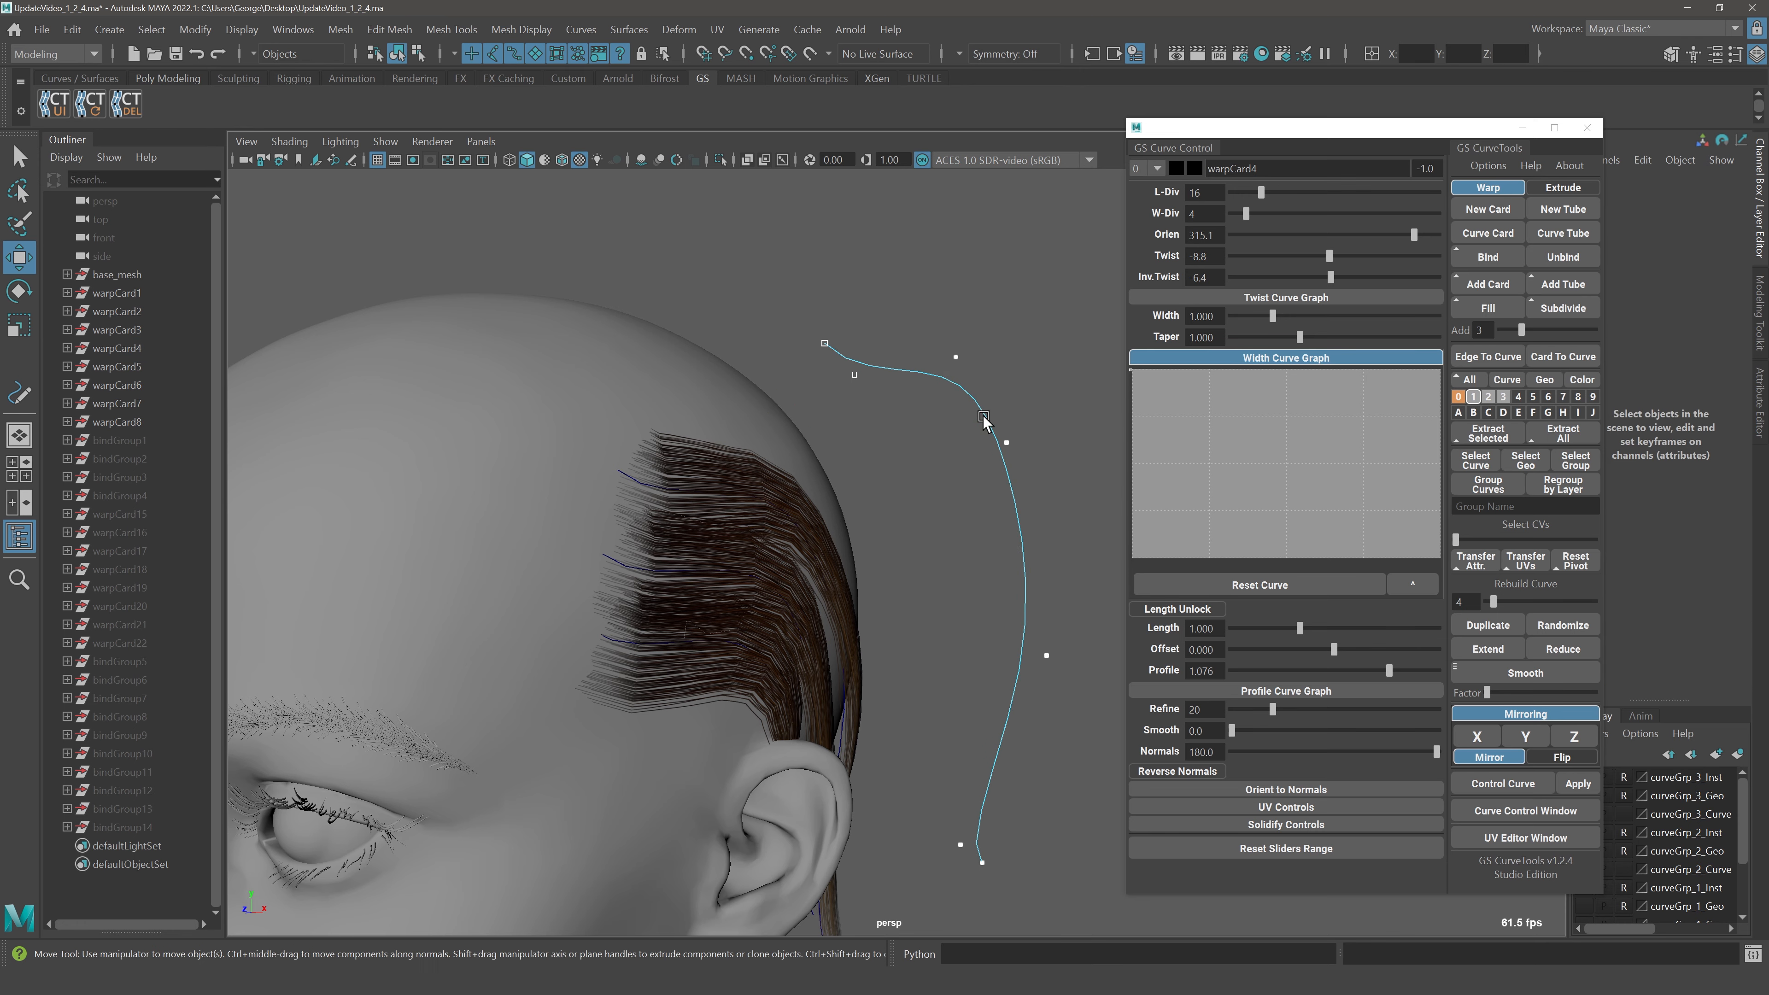
pyautogui.moveTo(983, 417); pyautogui.dragTo(1037, 468)
pyautogui.keyDown('ctrl'); pyautogui.keyDown('shift'); pyautogui.moveTo(1036, 468); pyautogui.dragTo(948, 353); pyautogui.keyUp('shift'); pyautogui.keyUp('ctrl')
pyautogui.moveTo(981, 400); pyautogui.dragTo(944, 420)
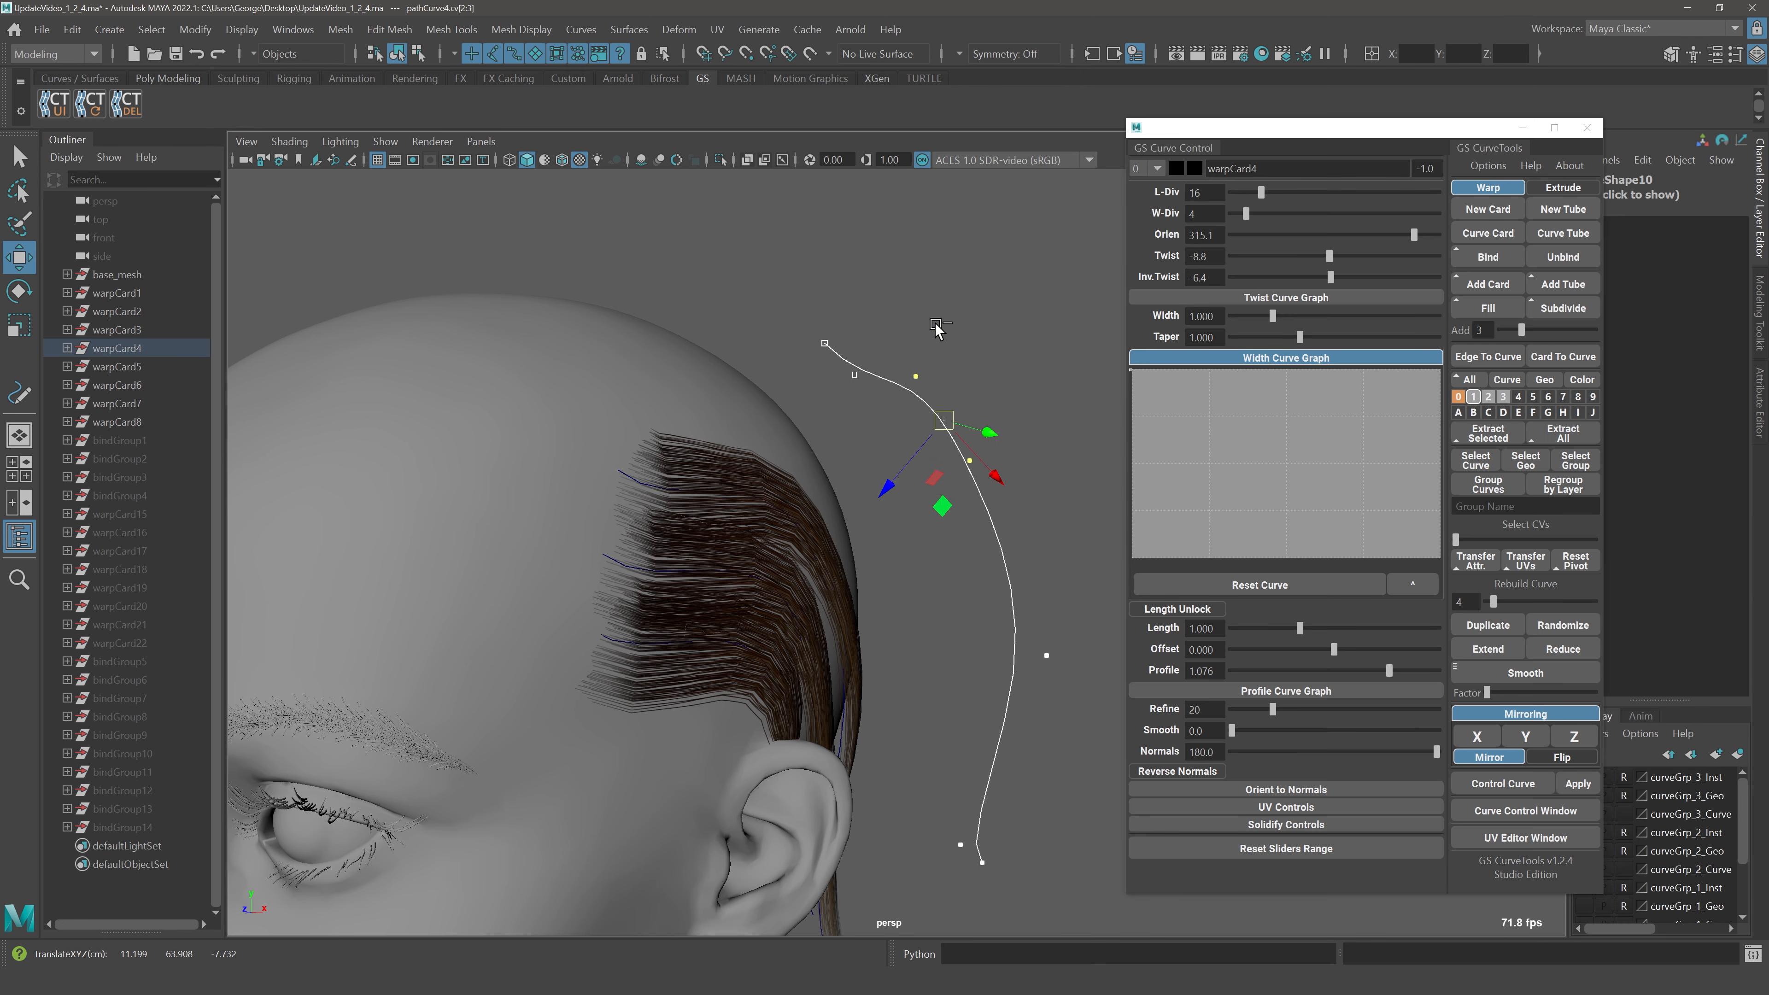
pyautogui.press('q')
pyautogui.moveTo(951, 303); pyautogui.dragTo(1014, 287, button='right')
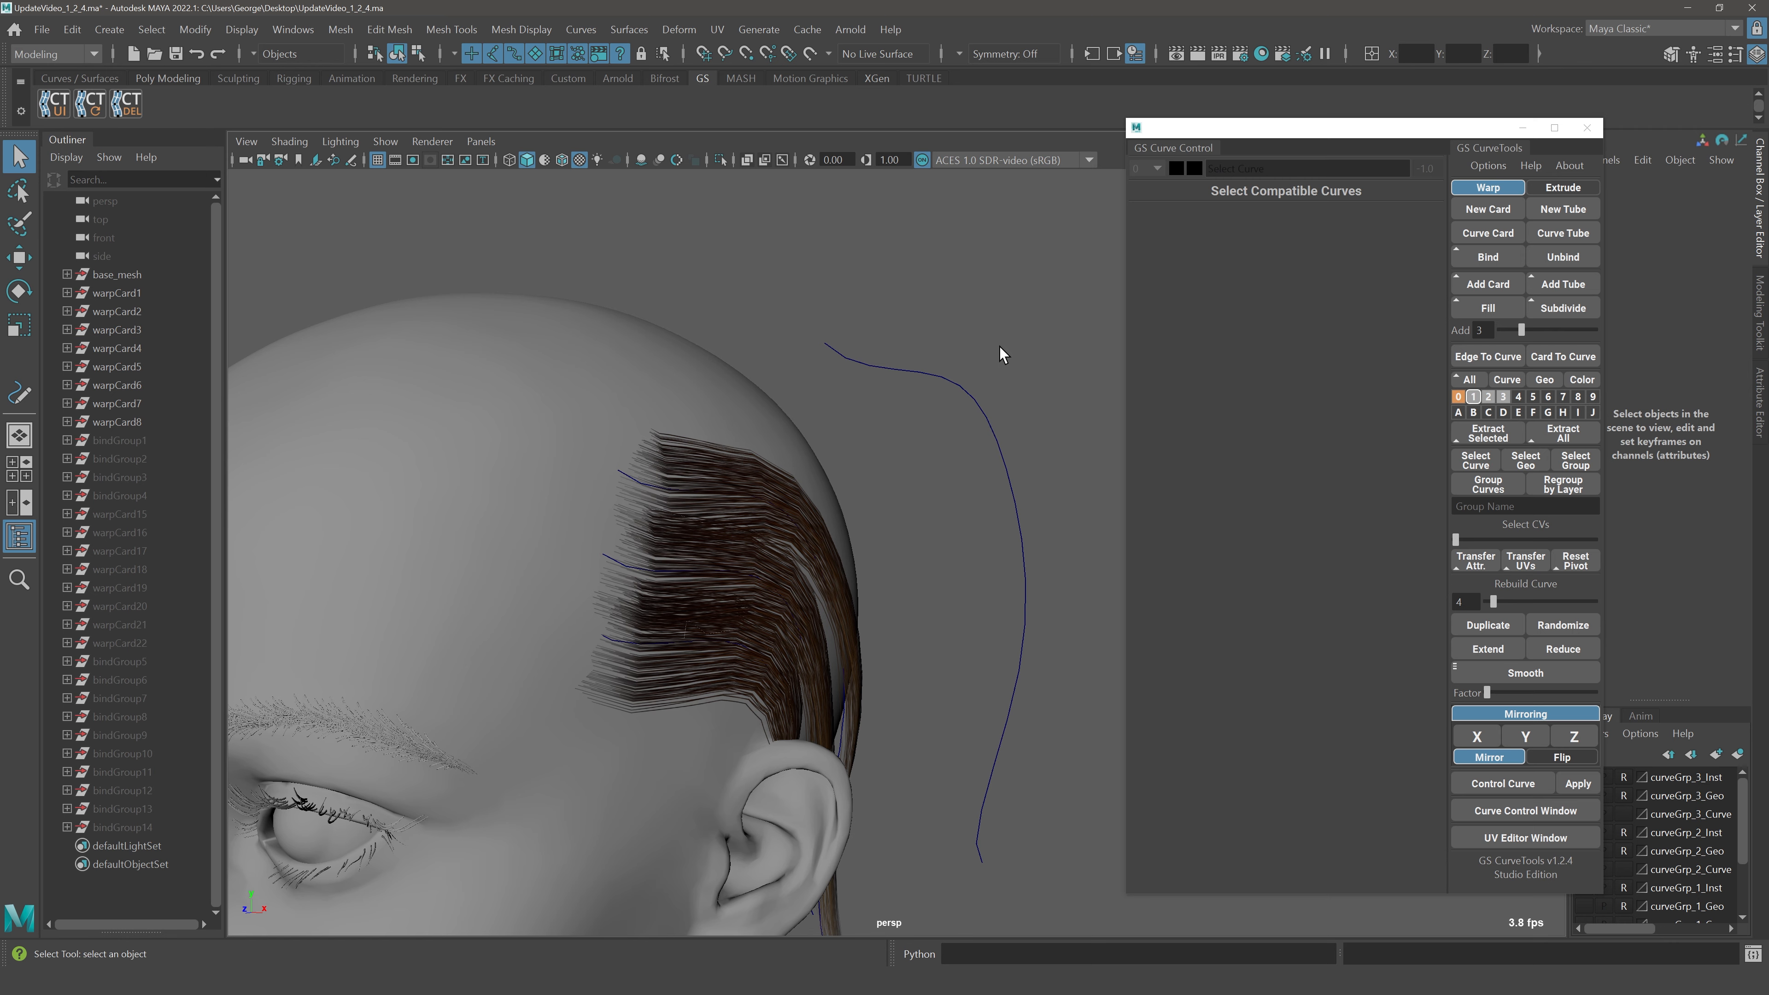
pyautogui.click(1015, 446)
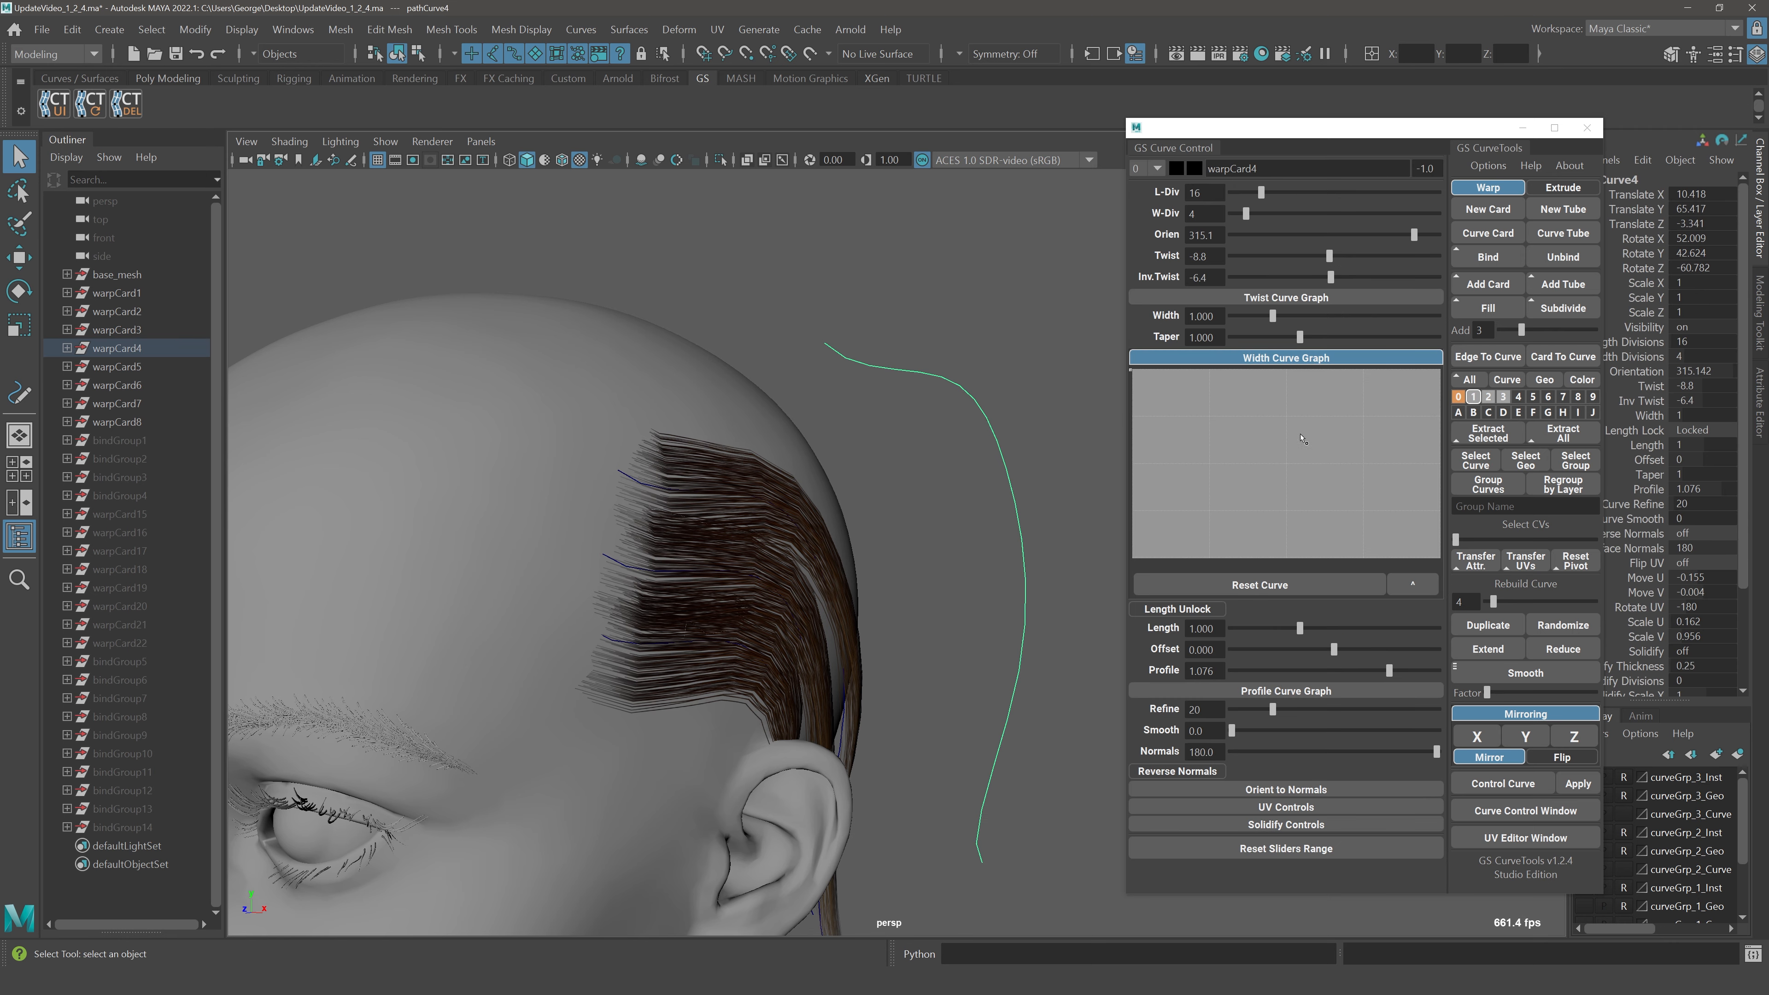
# Detach the GS CurveTools options as a floating window and run Fix Broken Graphs on the selected warpCard4 curve
pyautogui.moveTo(1421, 132)
pyautogui.mouseDown()
pyautogui.moveTo(1358, 130)
pyautogui.moveTo(1395, 132)
pyautogui.mouseUp()
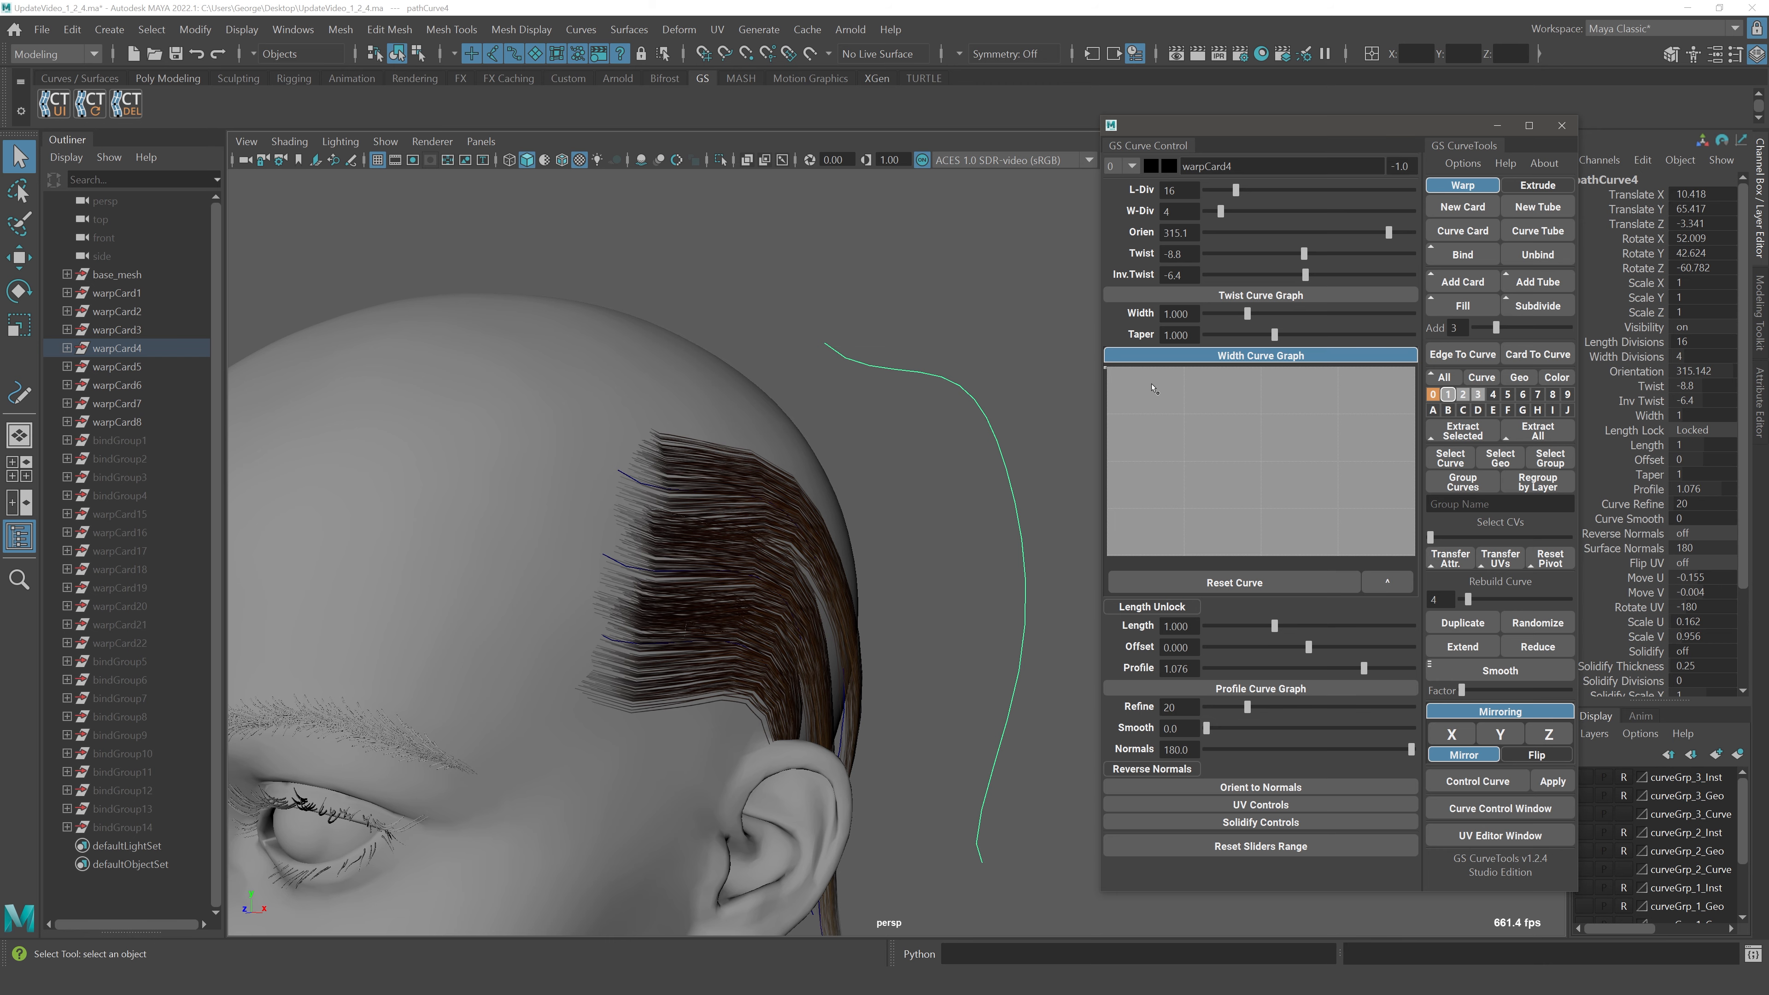
pyautogui.moveTo(1301, 131); pyautogui.dragTo(1283, 130)
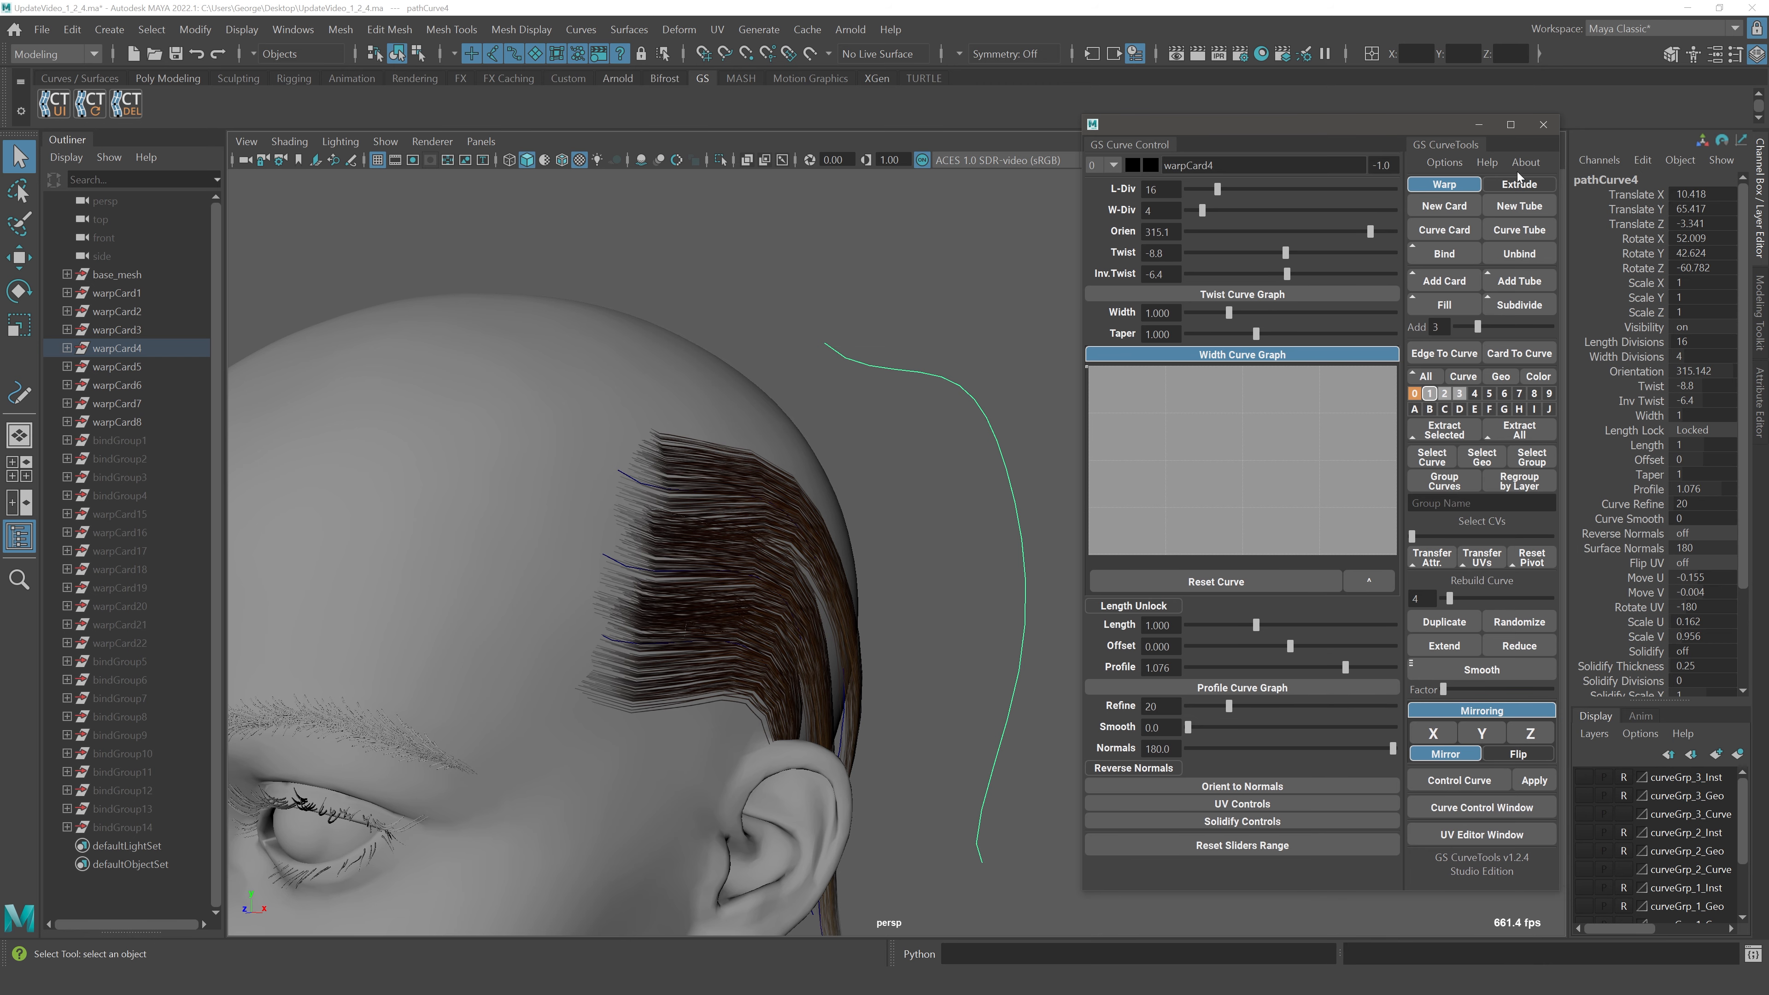
pyautogui.click(1455, 166)
pyautogui.click(1465, 171)
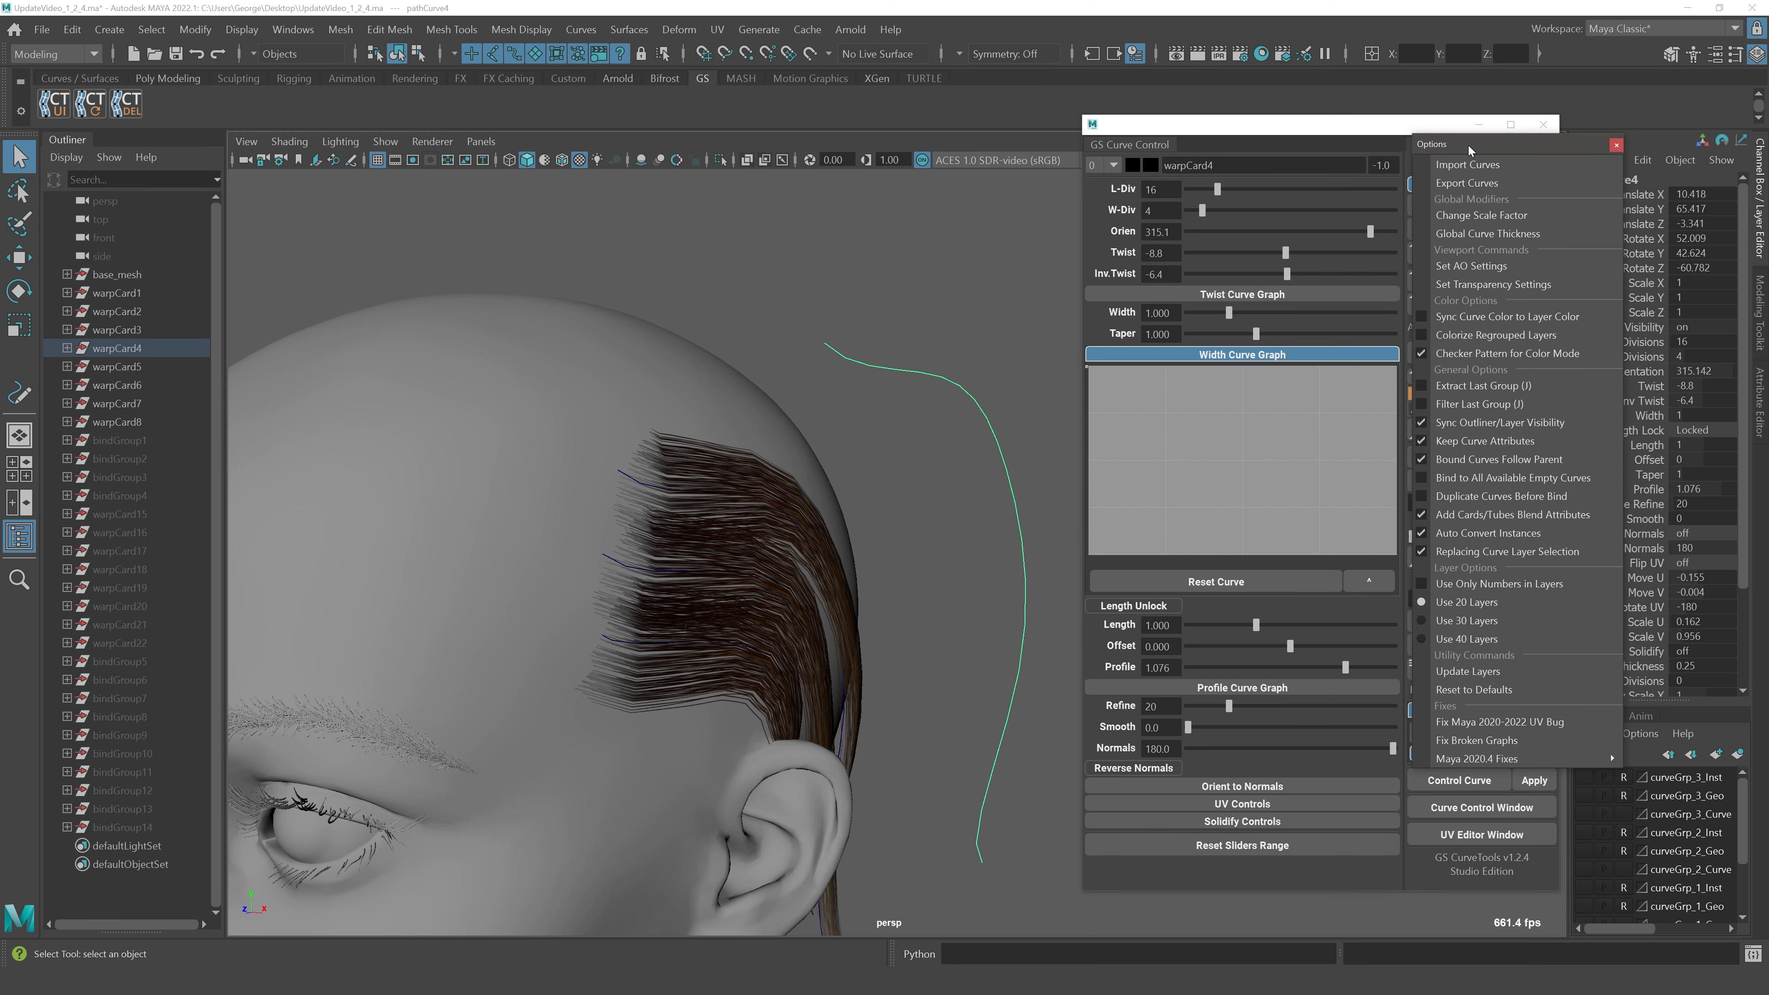
pyautogui.moveTo(1467, 145); pyautogui.dragTo(1469, 151)
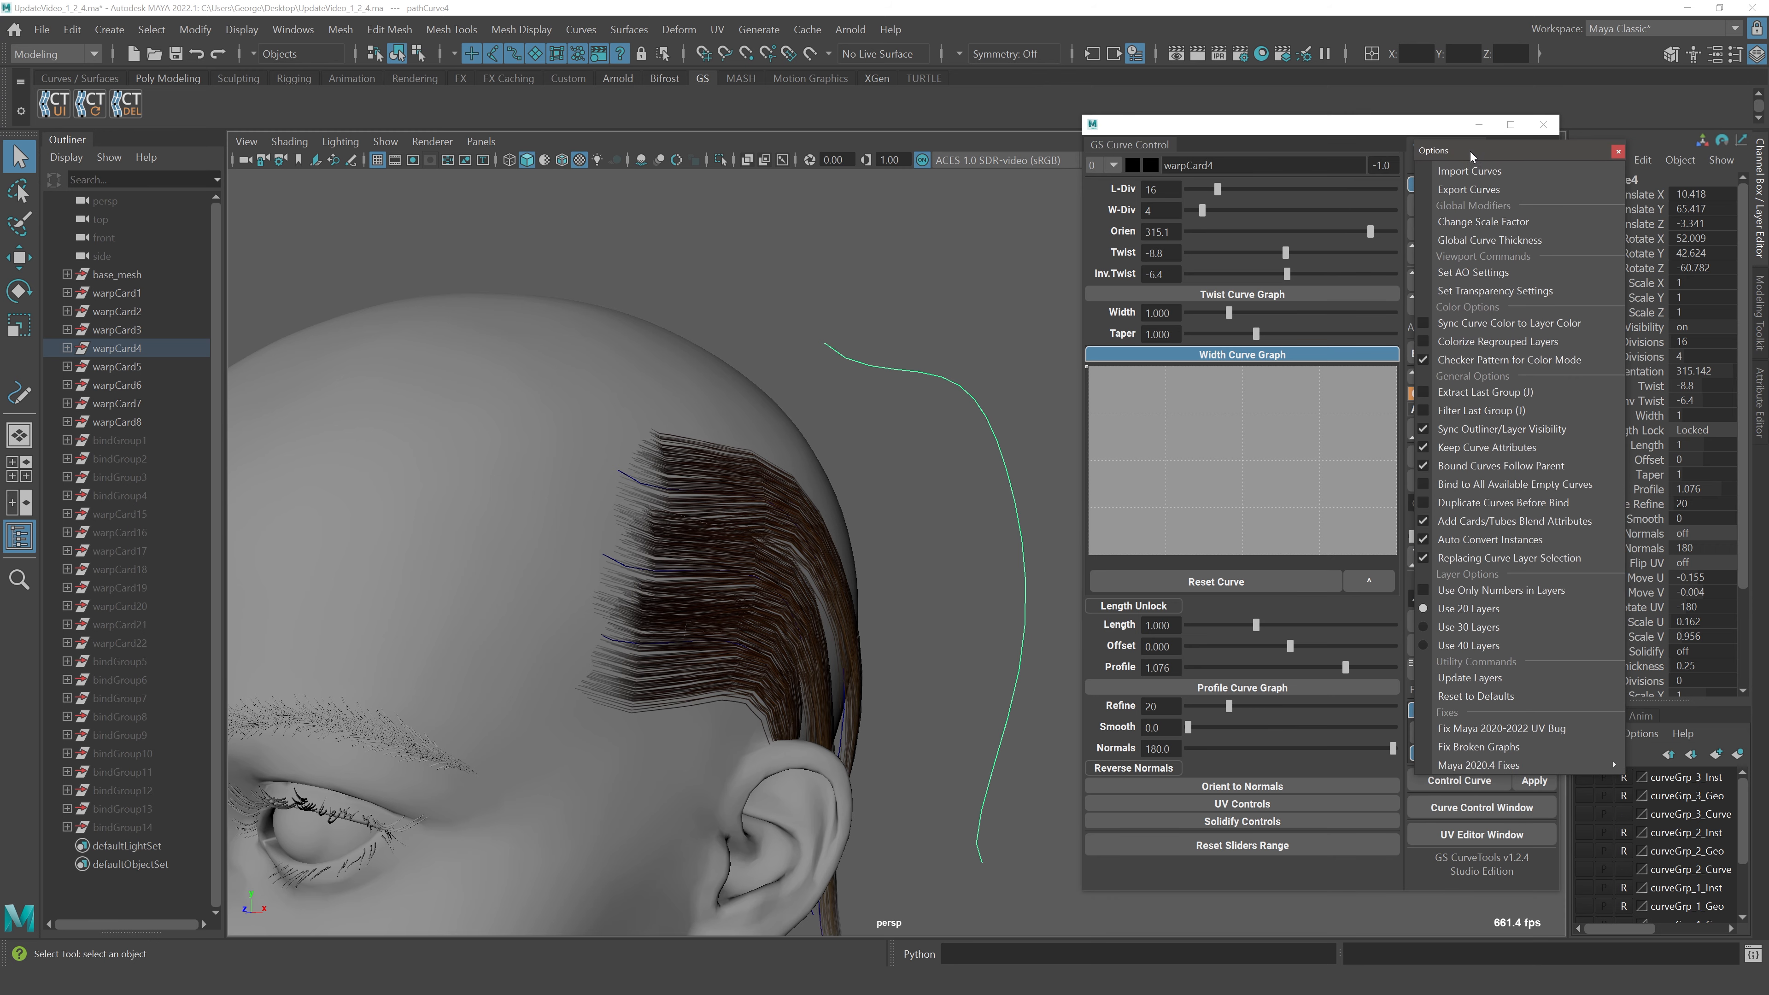
pyautogui.click(1494, 747)
pyautogui.keyDown('alt'); pyautogui.moveTo(988, 462); pyautogui.dragTo(871, 481); pyautogui.keyUp('alt')
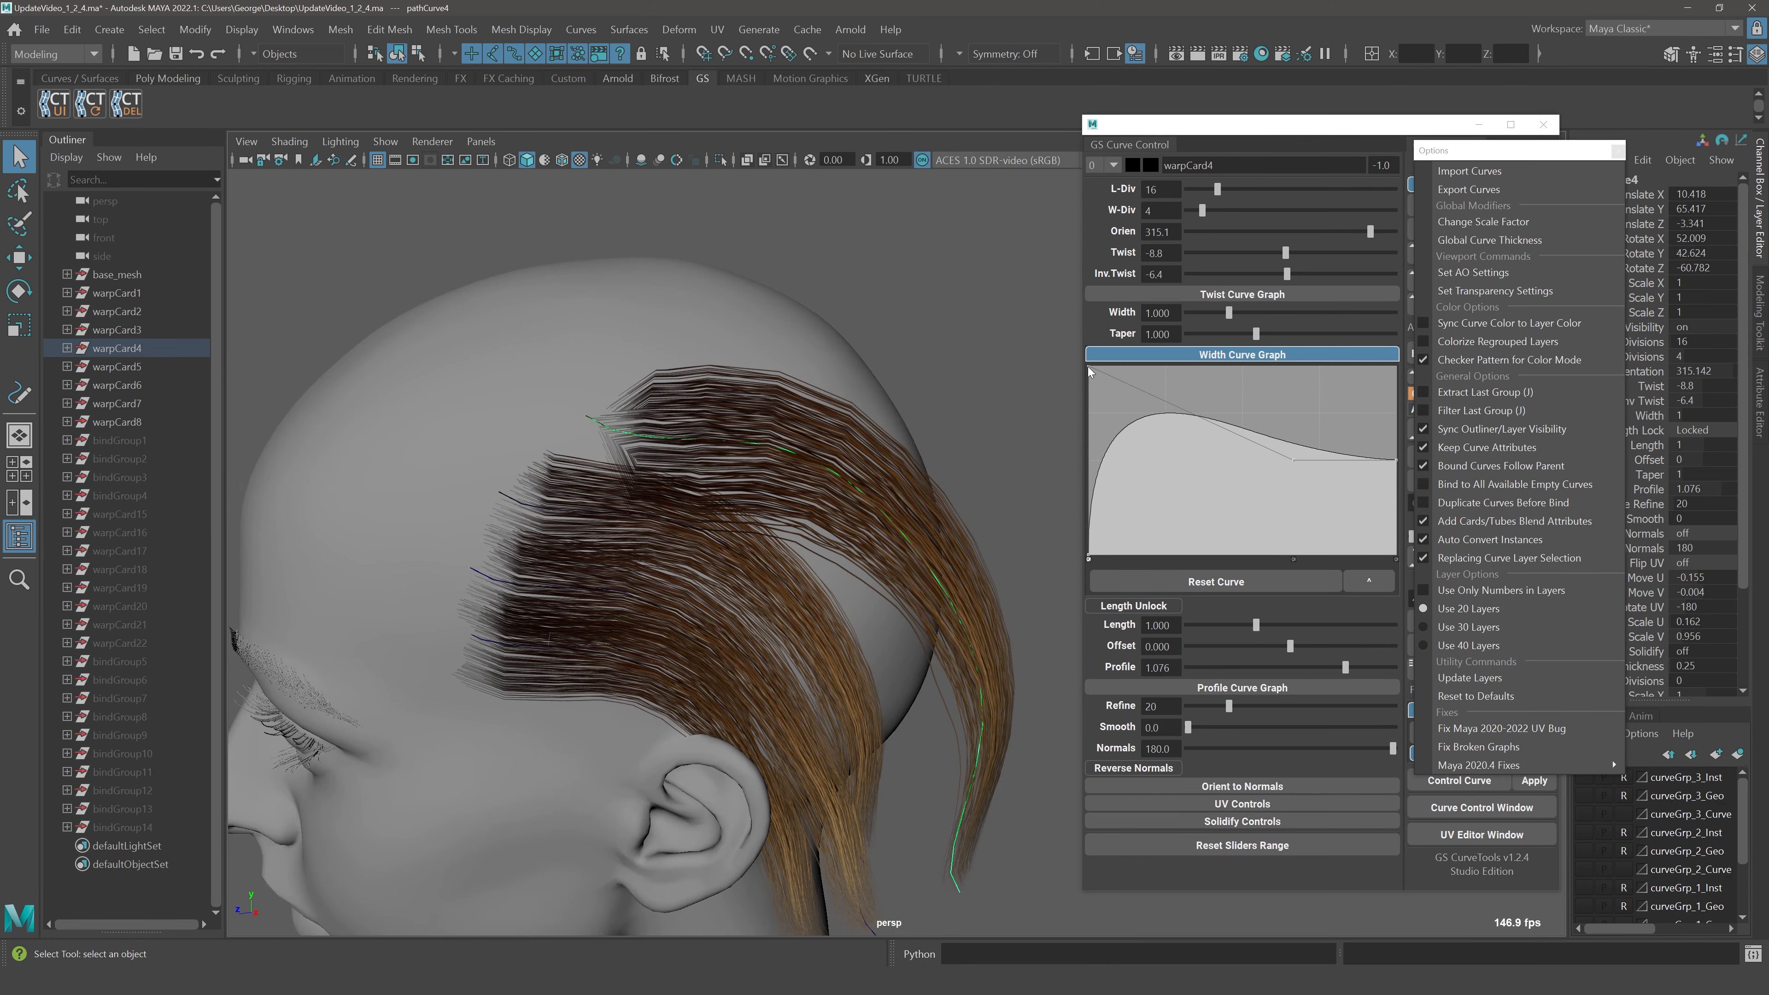
# Save the repaired scene, reopen UpdateVideo_1_2_4.ma from the recent files, and check the moved hair card
pyautogui.click(42, 30)
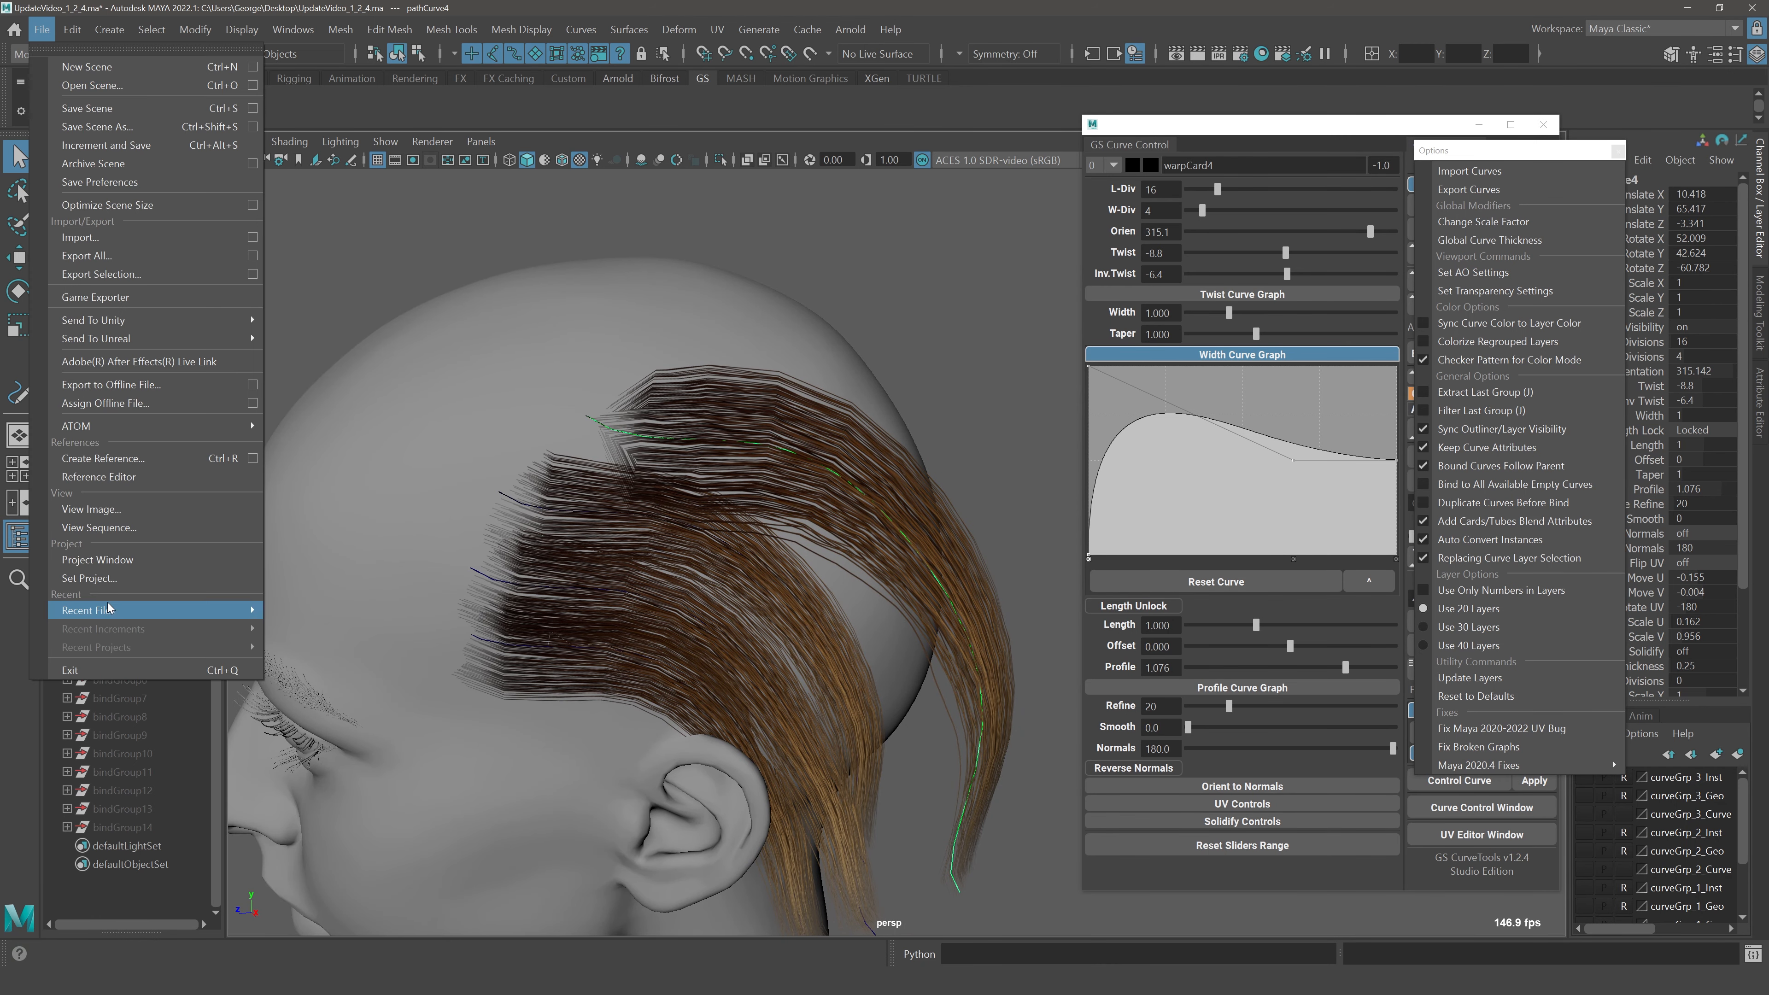
pyautogui.moveTo(110, 609)
pyautogui.click(418, 614)
pyautogui.click(809, 505)
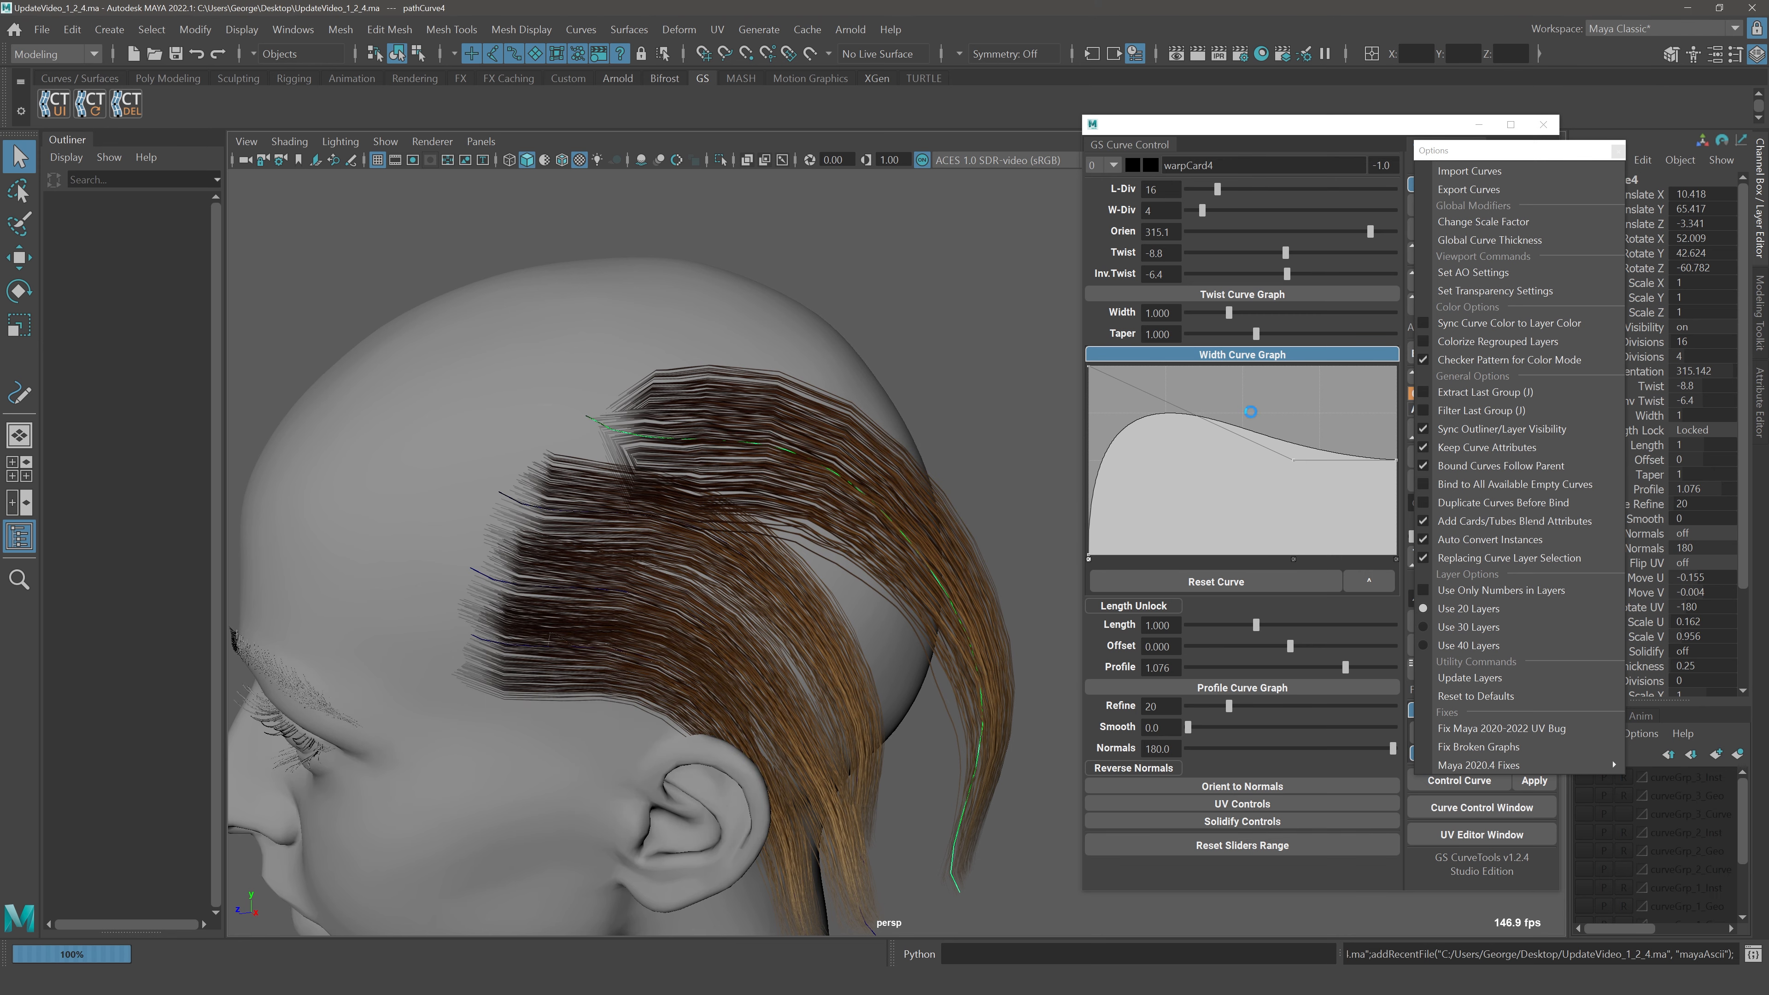
pyautogui.keyDown('alt'); pyautogui.moveTo(876, 454); pyautogui.dragTo(926, 444); pyautogui.keyUp('alt')
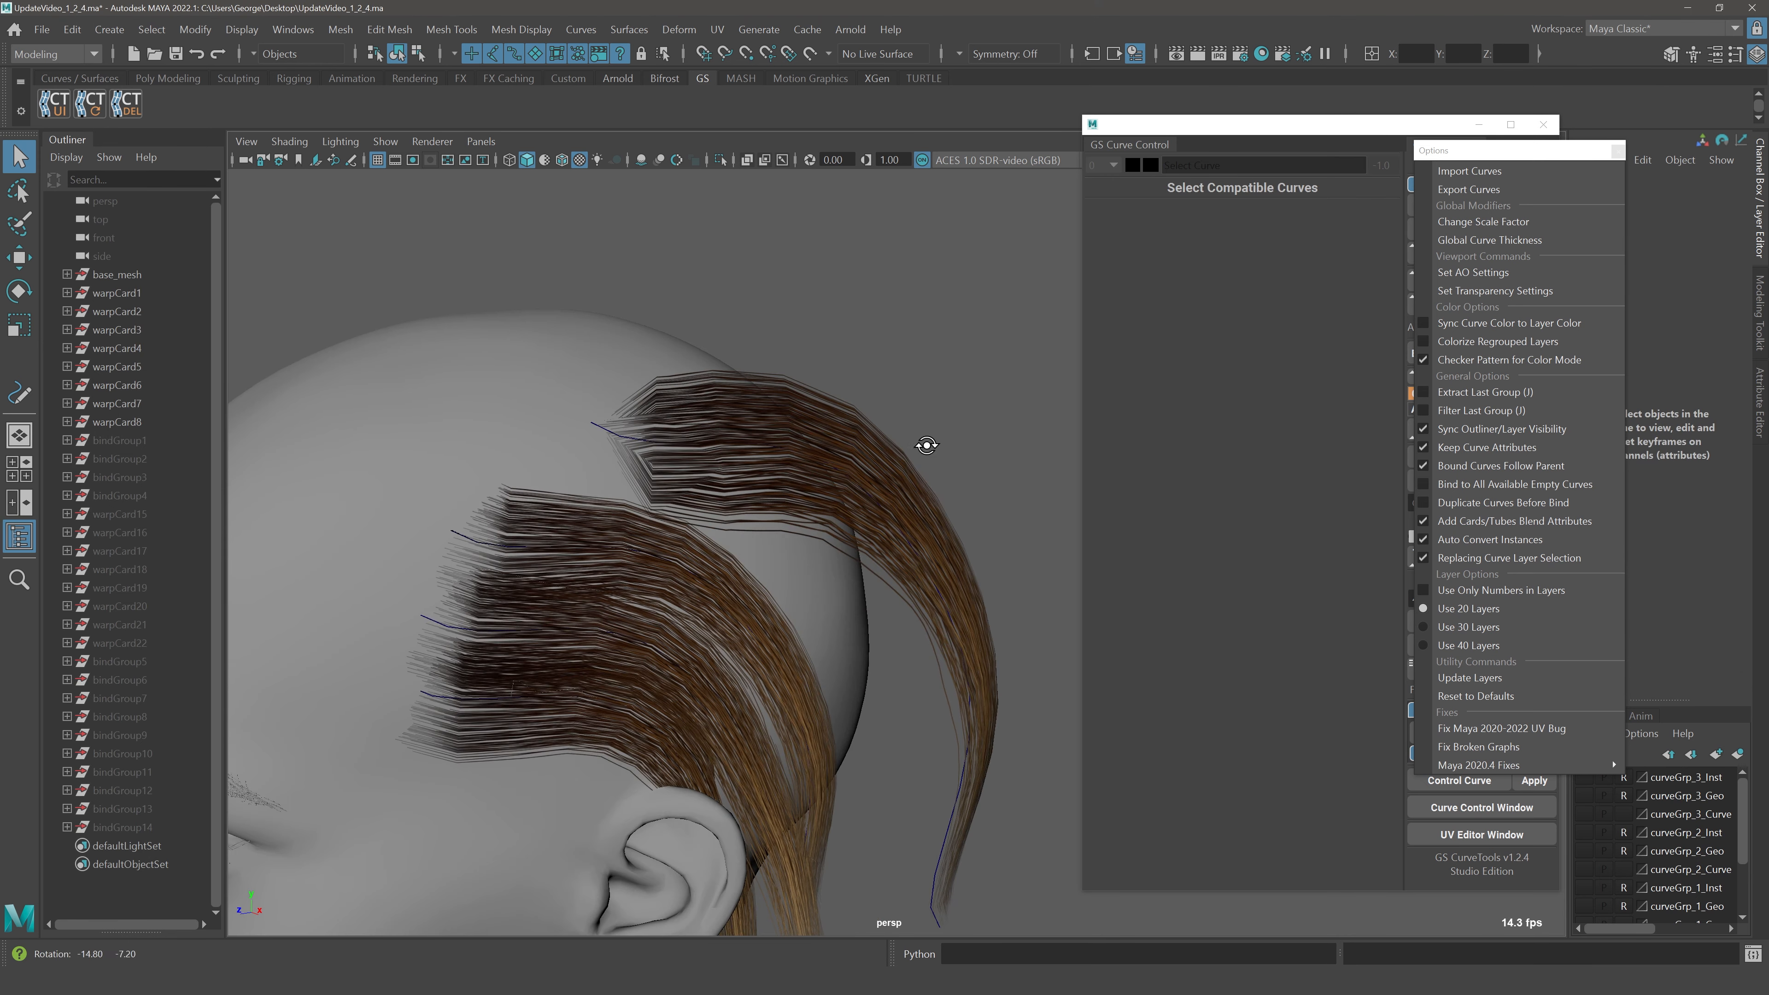
# Select the warpCard4 curve, try raising its width graph's end and lowering the middle, and reset the width graph
pyautogui.click(925, 604)
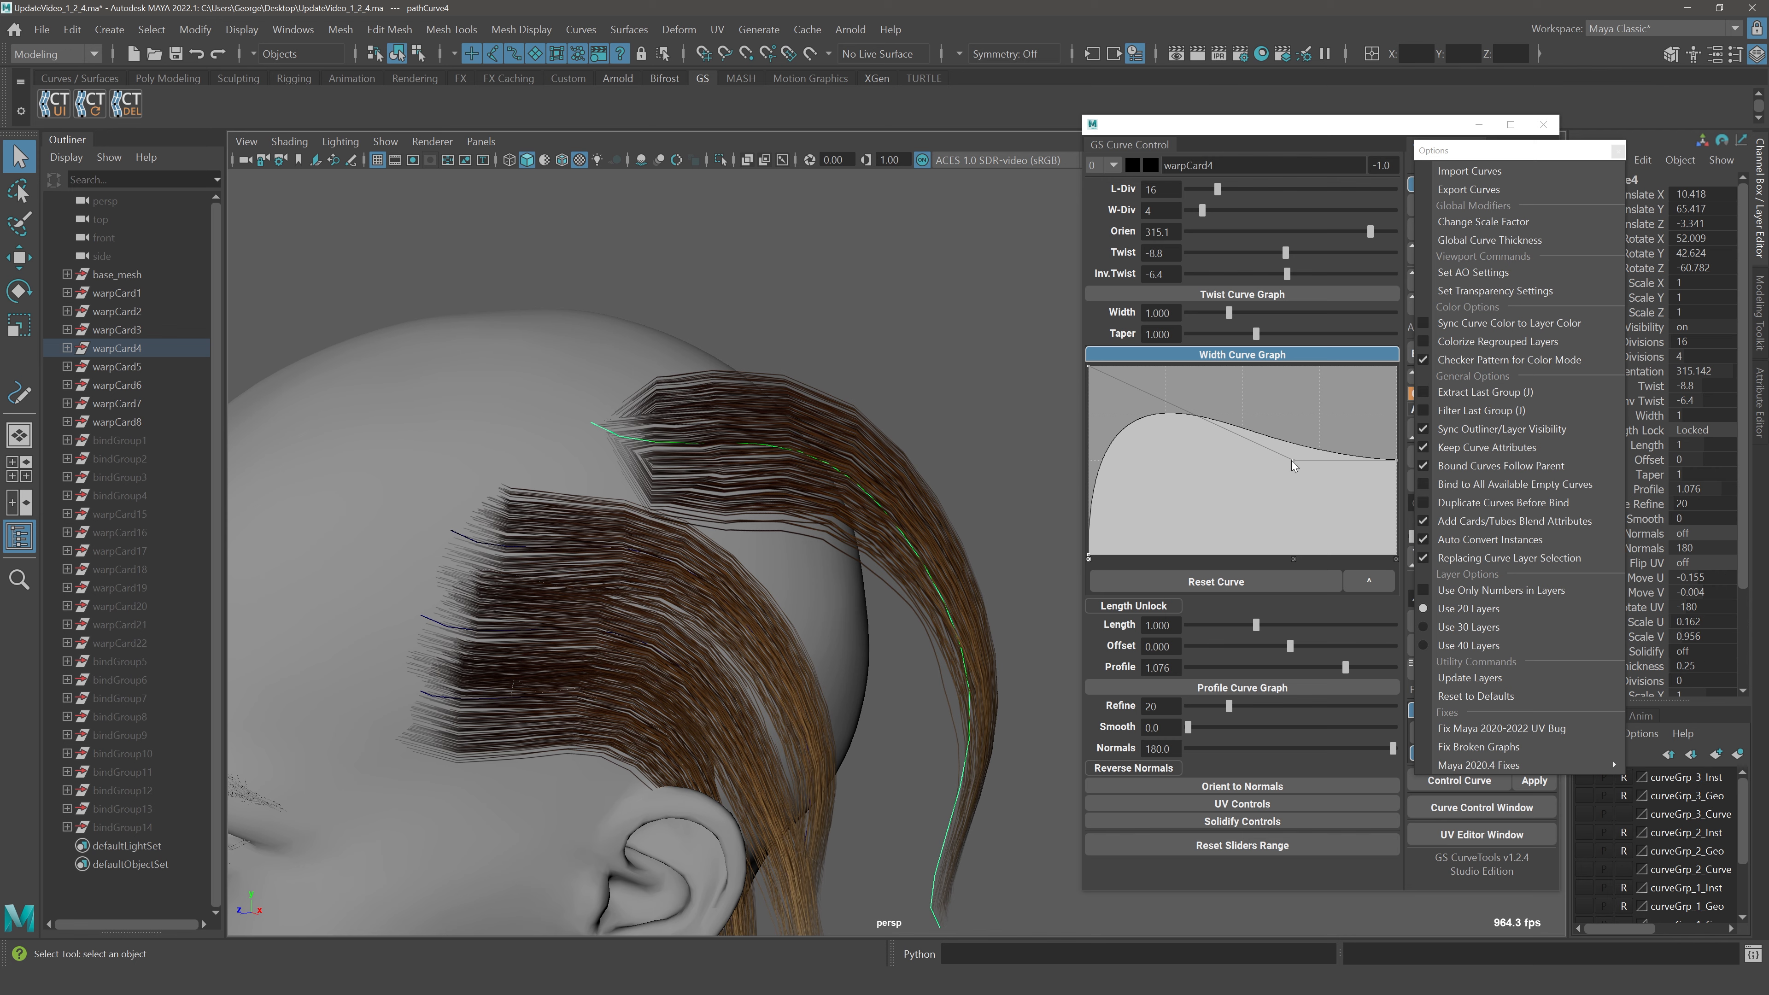
pyautogui.moveTo(1396, 459); pyautogui.dragTo(1401, 346)
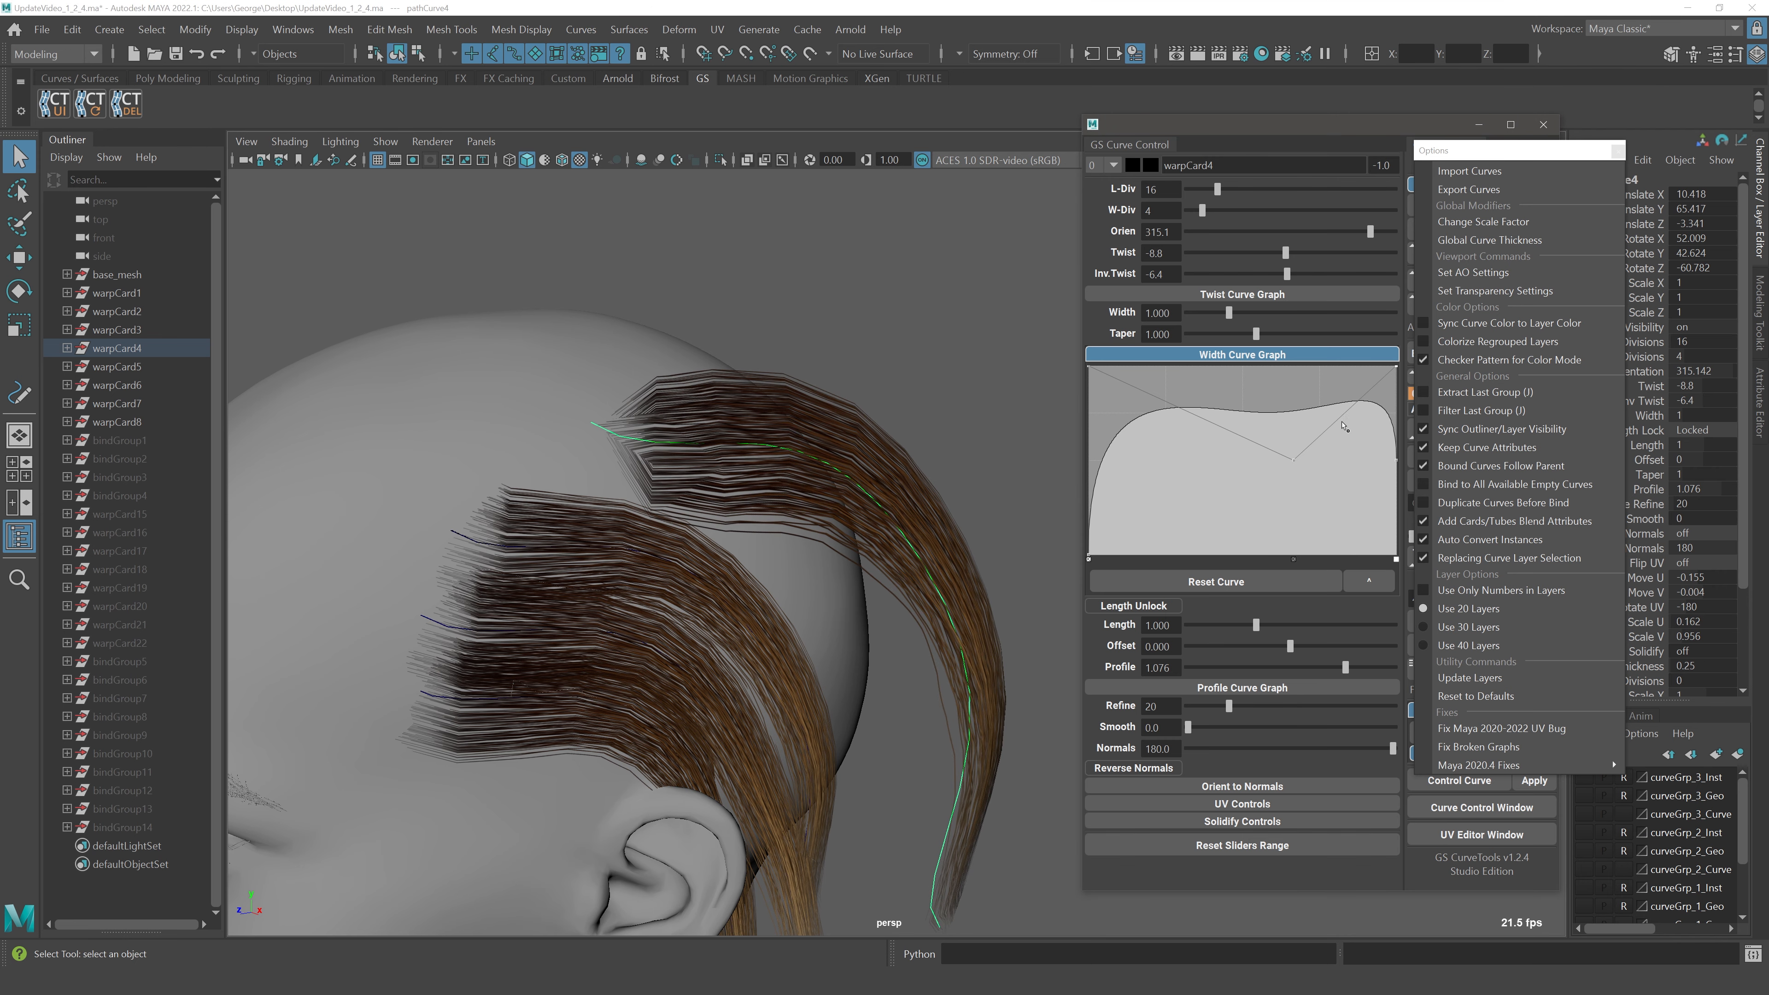
pyautogui.moveTo(1293, 460); pyautogui.dragTo(1096, 441)
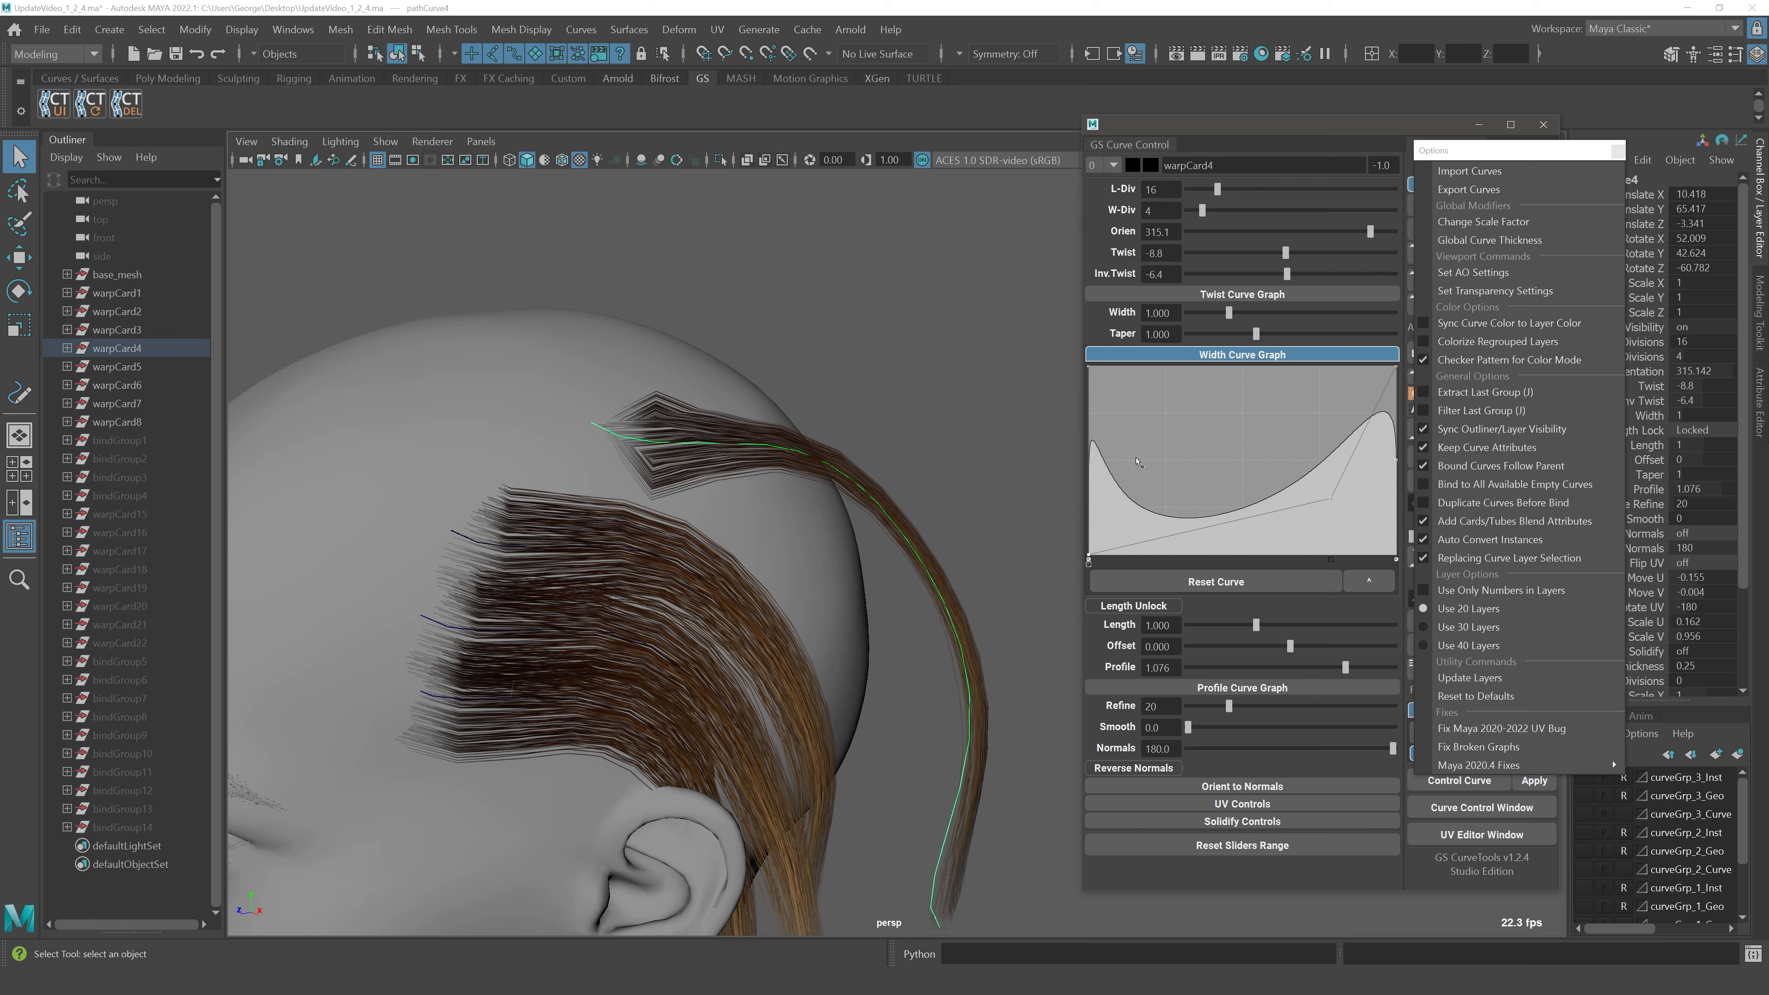
pyautogui.click(1274, 582)
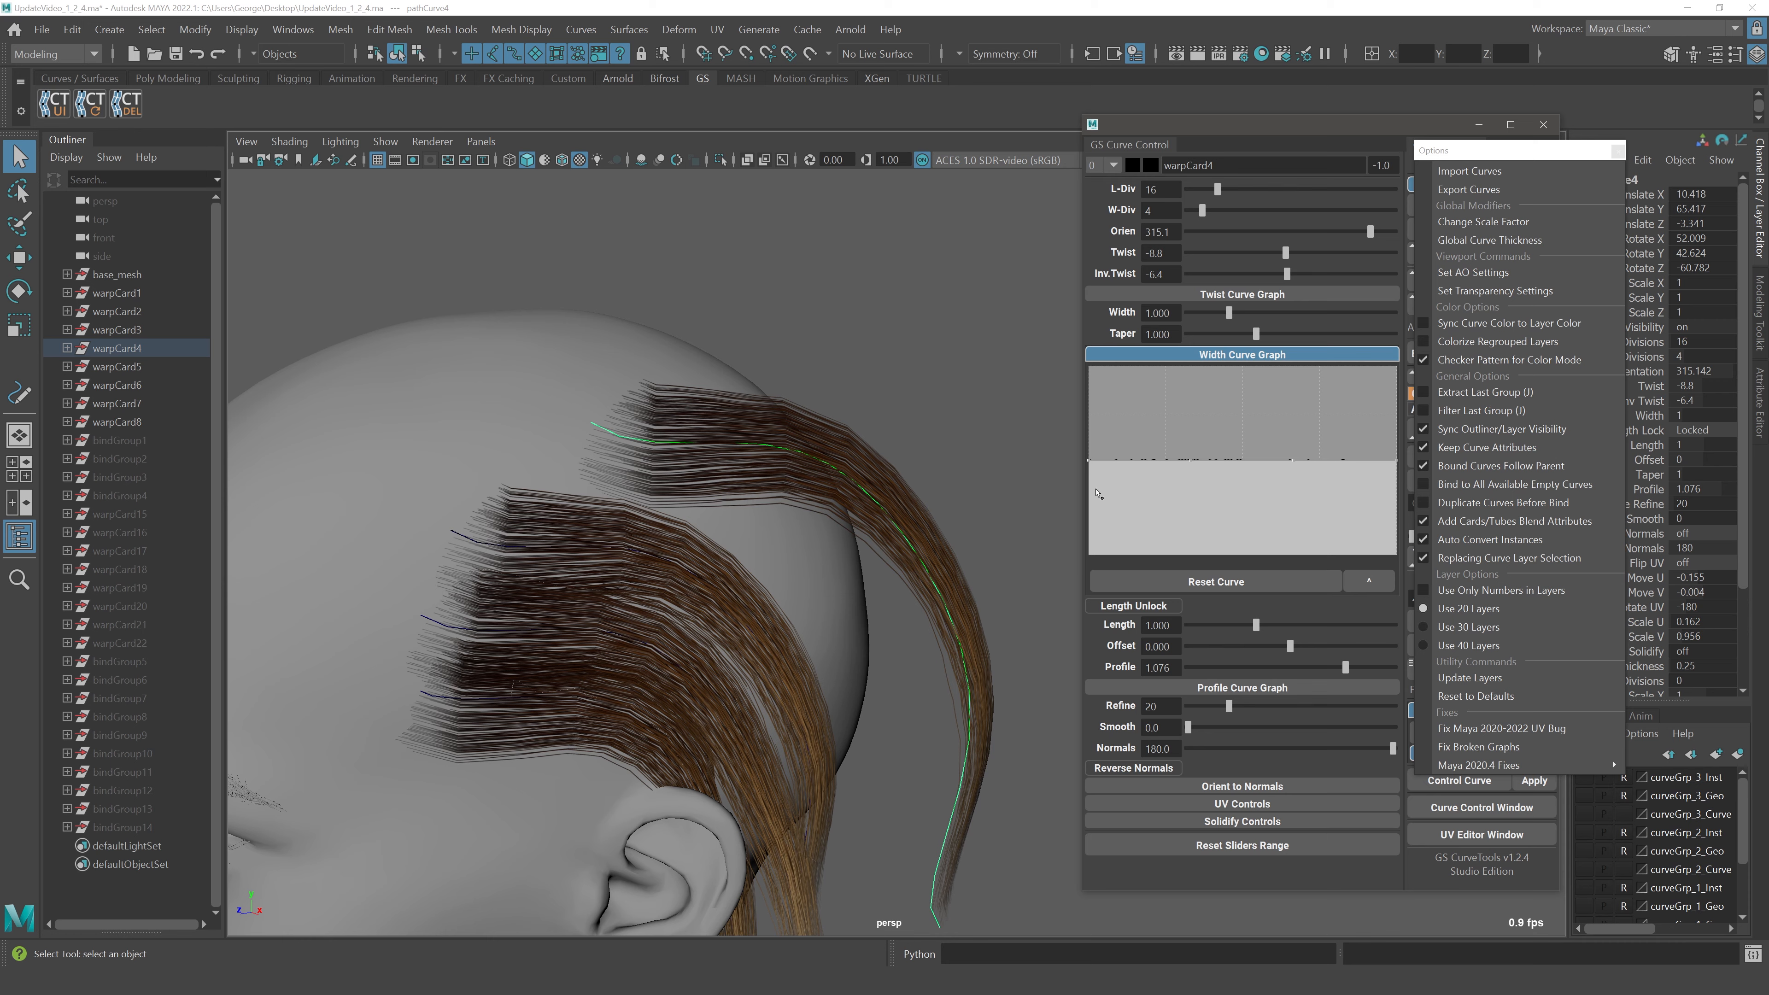
# Reshape warpCard4's width graph with a zero-width start, an early peak and a dip after it, running Fix Broken Graphs along the way
pyautogui.moveTo(1088, 461); pyautogui.dragTo(1088, 556)
pyautogui.moveTo(1168, 471); pyautogui.dragTo(1106, 375)
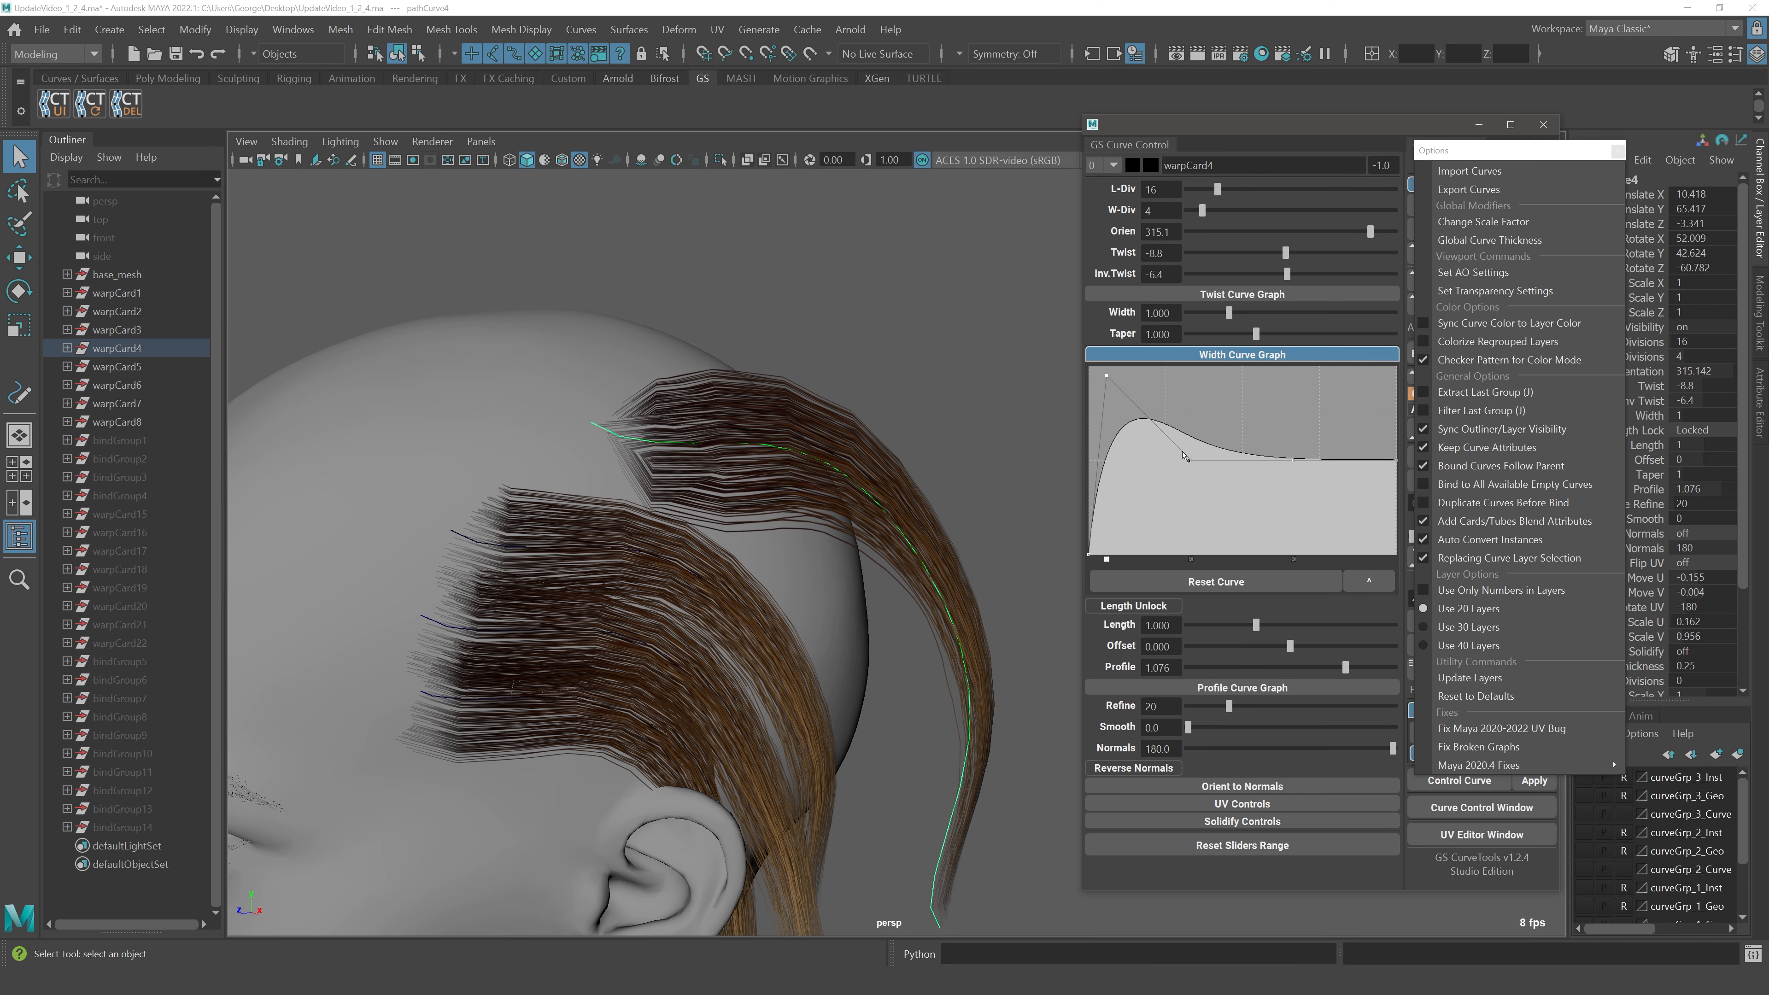
pyautogui.click(1486, 745)
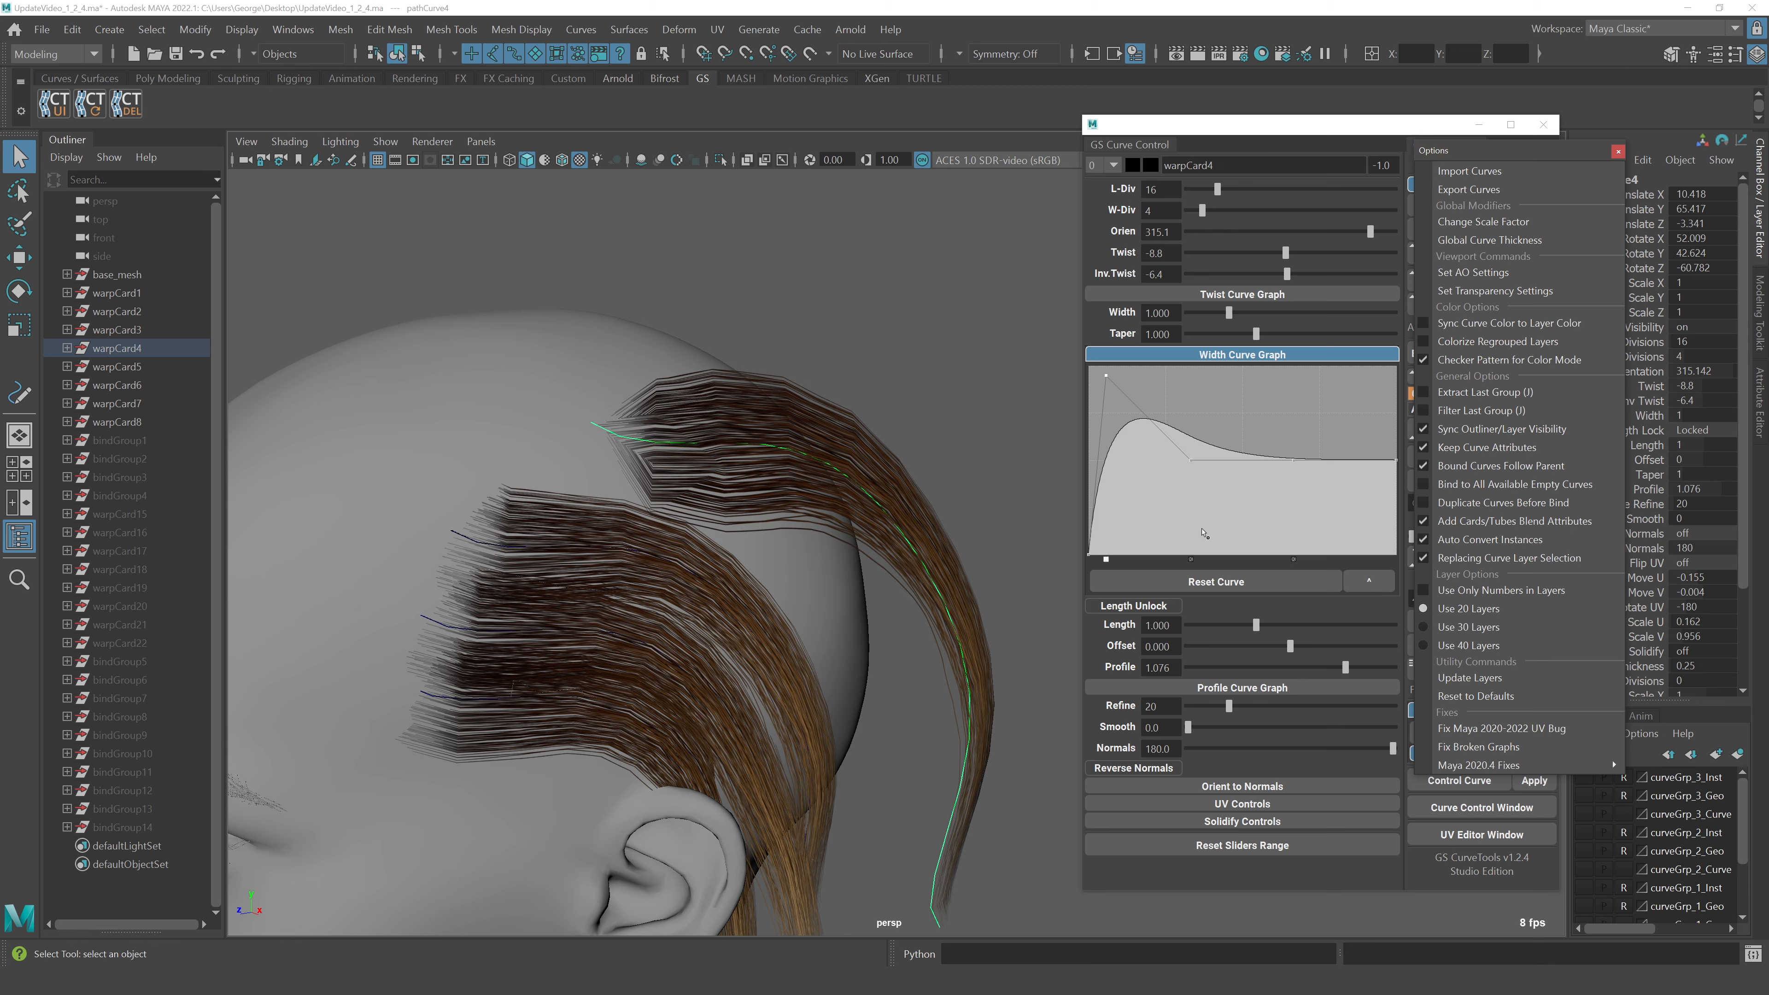
pyautogui.click(1224, 356)
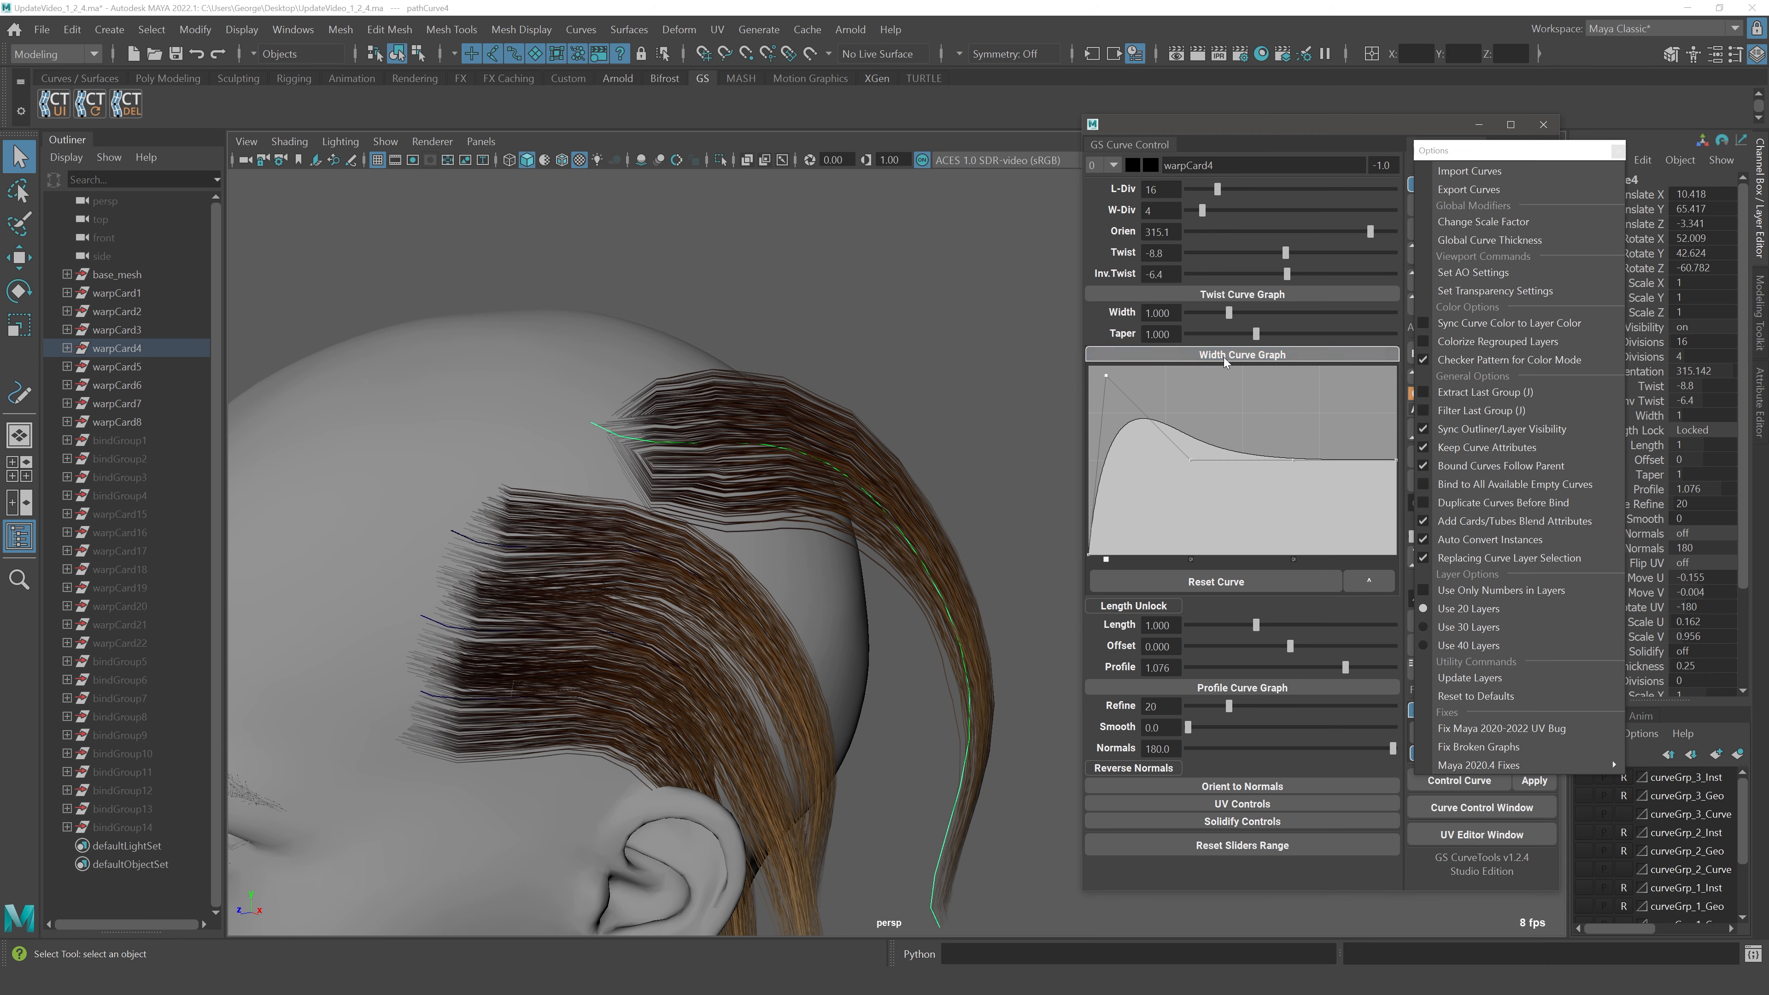
pyautogui.click(1224, 356)
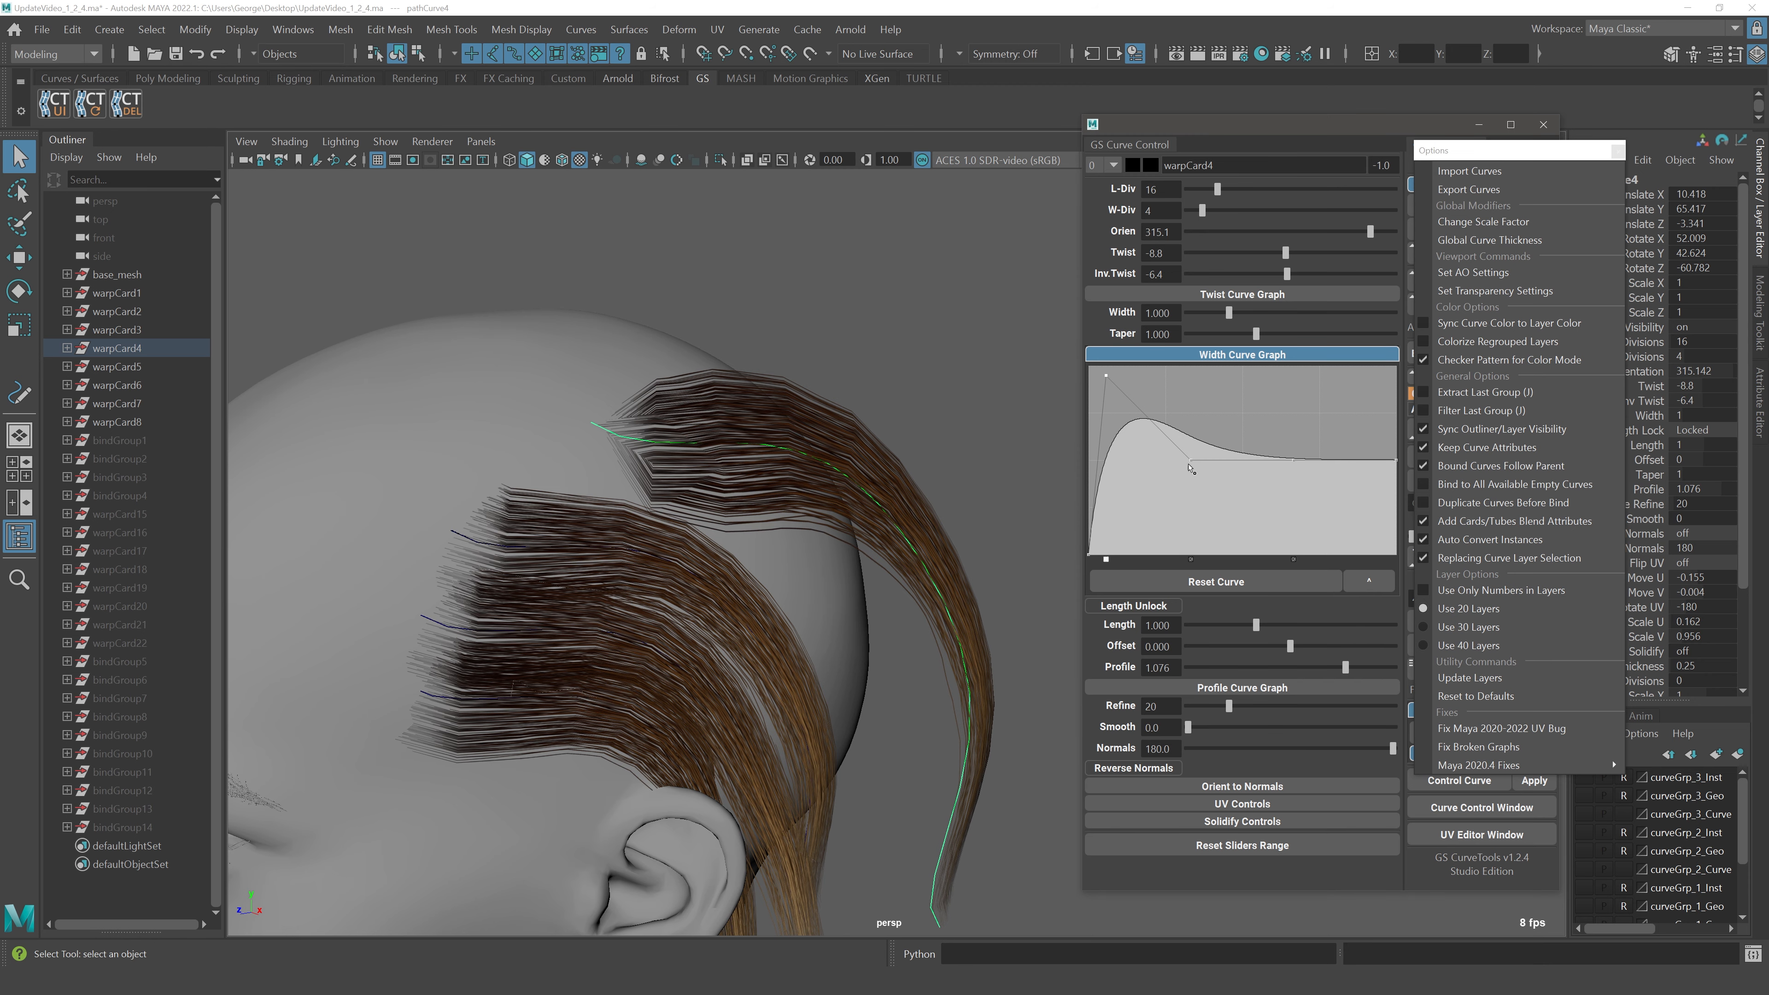
pyautogui.moveTo(1189, 465); pyautogui.dragTo(1167, 524)
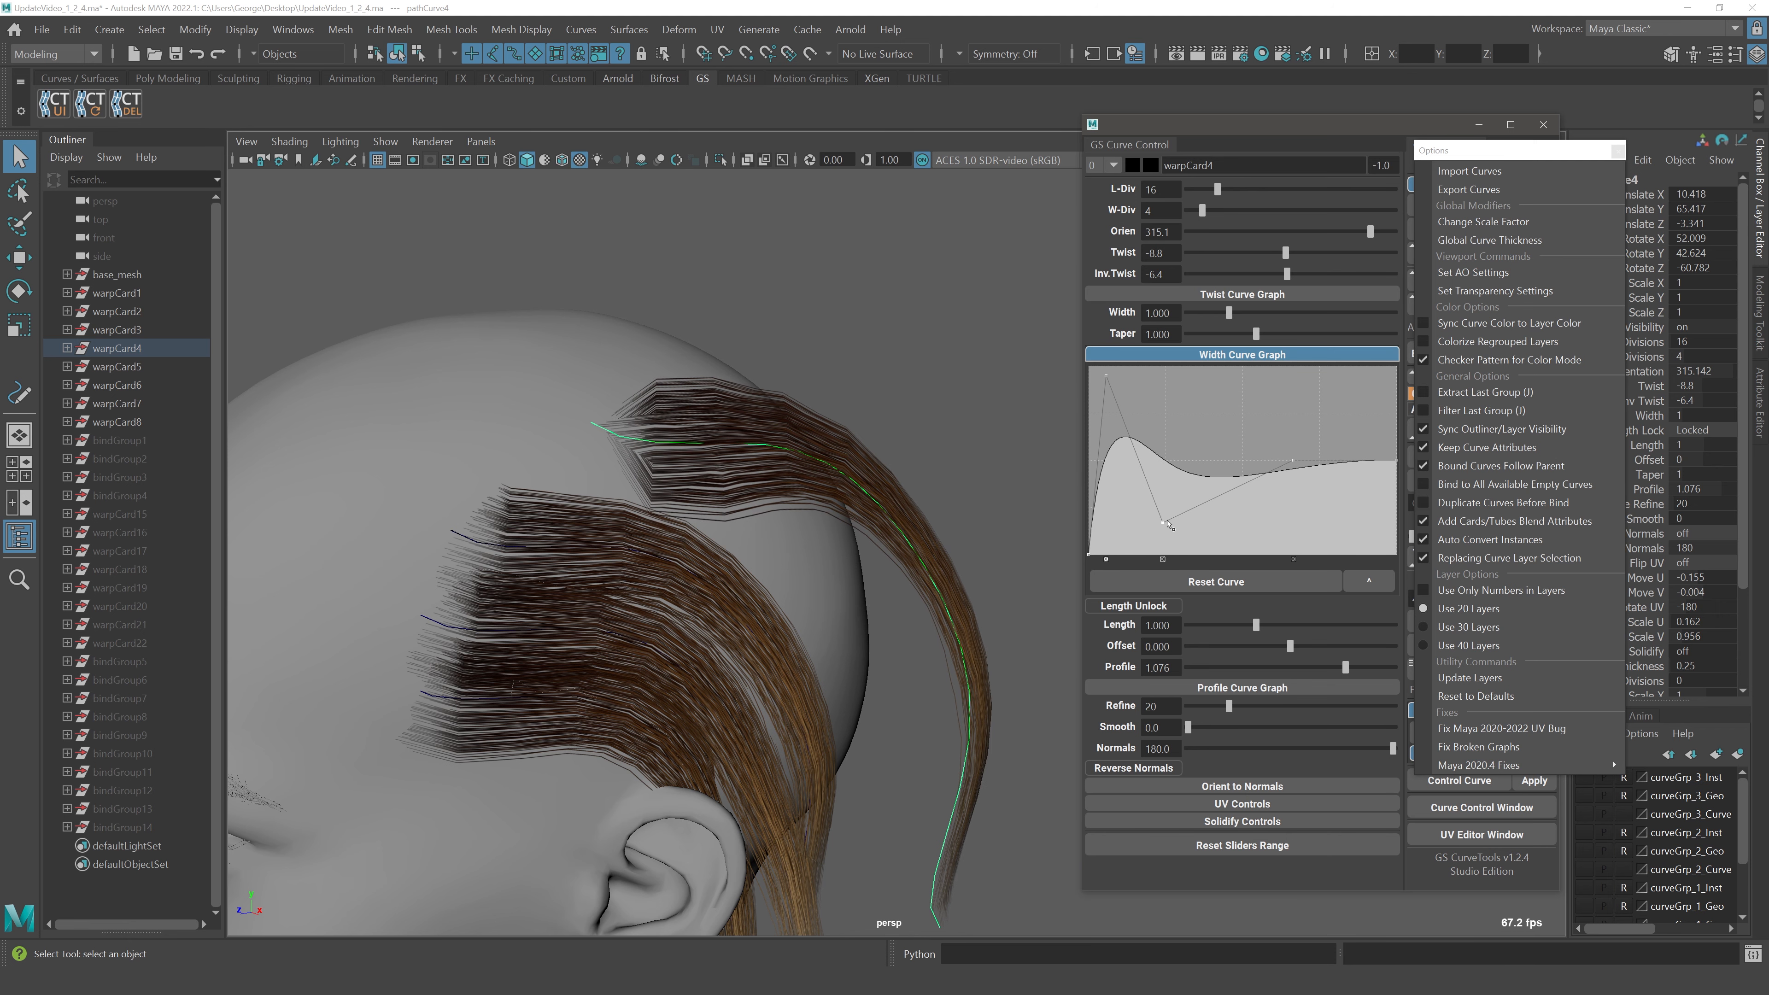
# Reset warpCard4's width graph, reshape it with raised points near its start and end, and run Fix Broken Graphs
pyautogui.click(1212, 581)
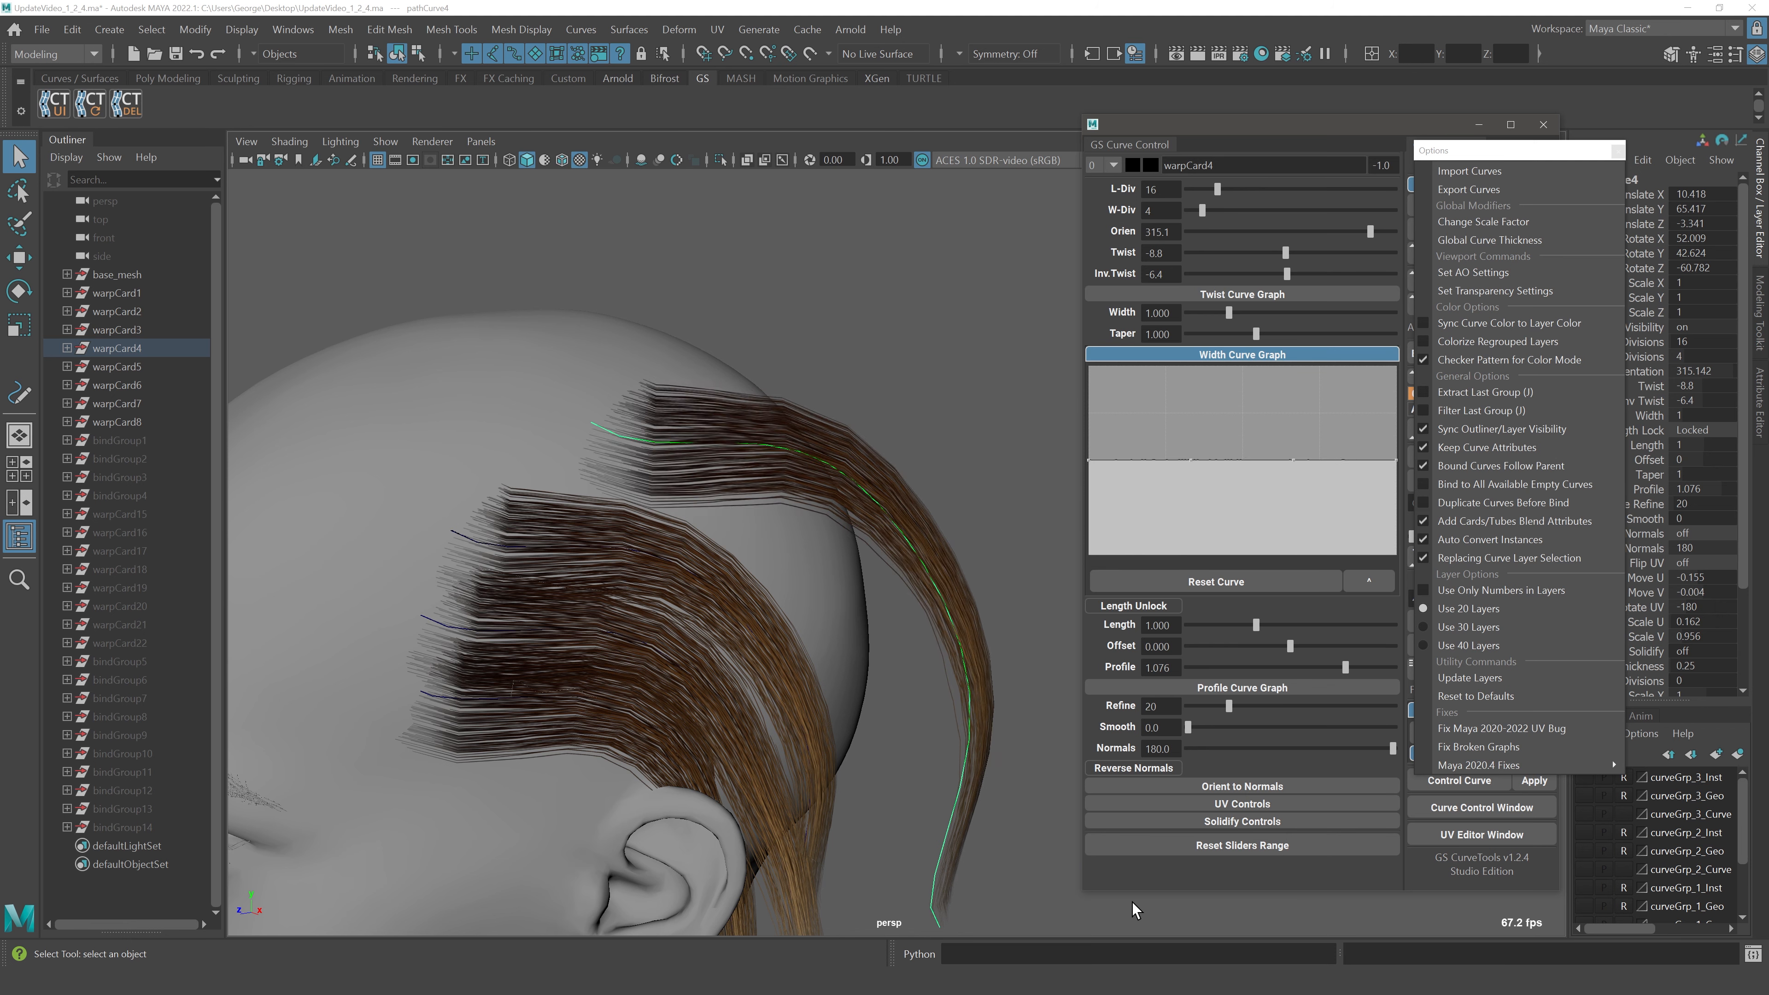
pyautogui.click(1130, 382)
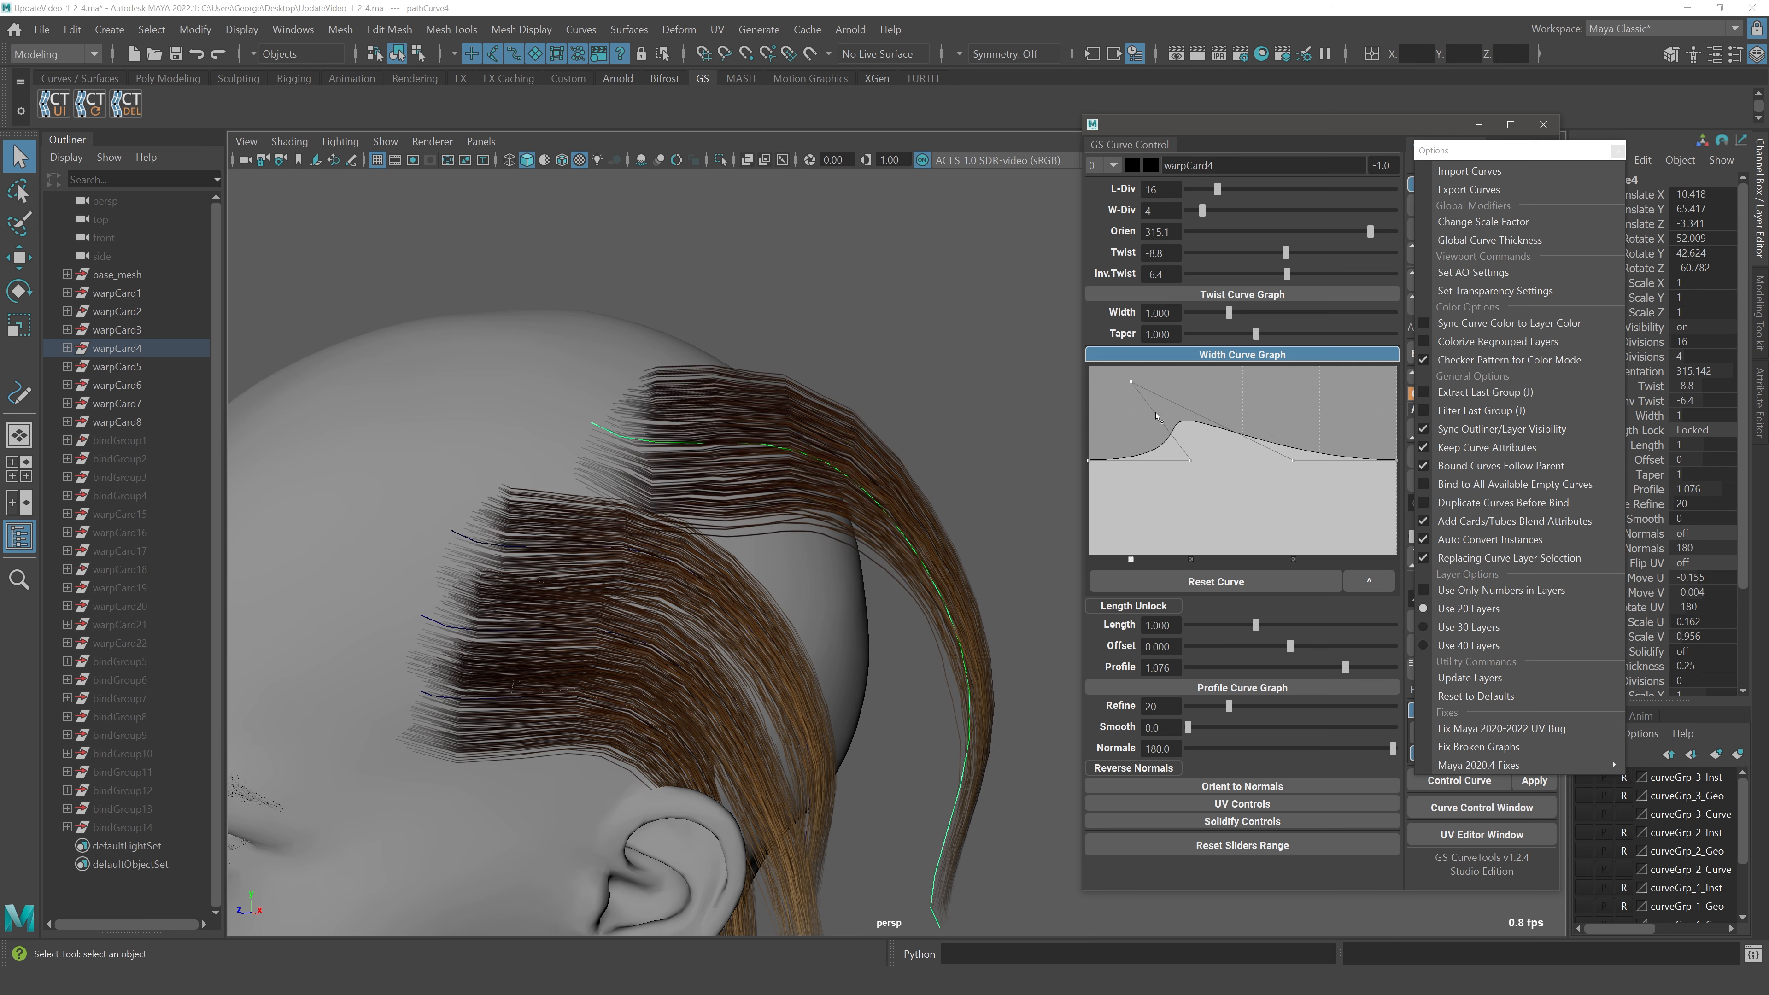
pyautogui.click(1303, 426)
pyautogui.click(1130, 440)
pyautogui.moveTo(1342, 461); pyautogui.dragTo(1344, 424)
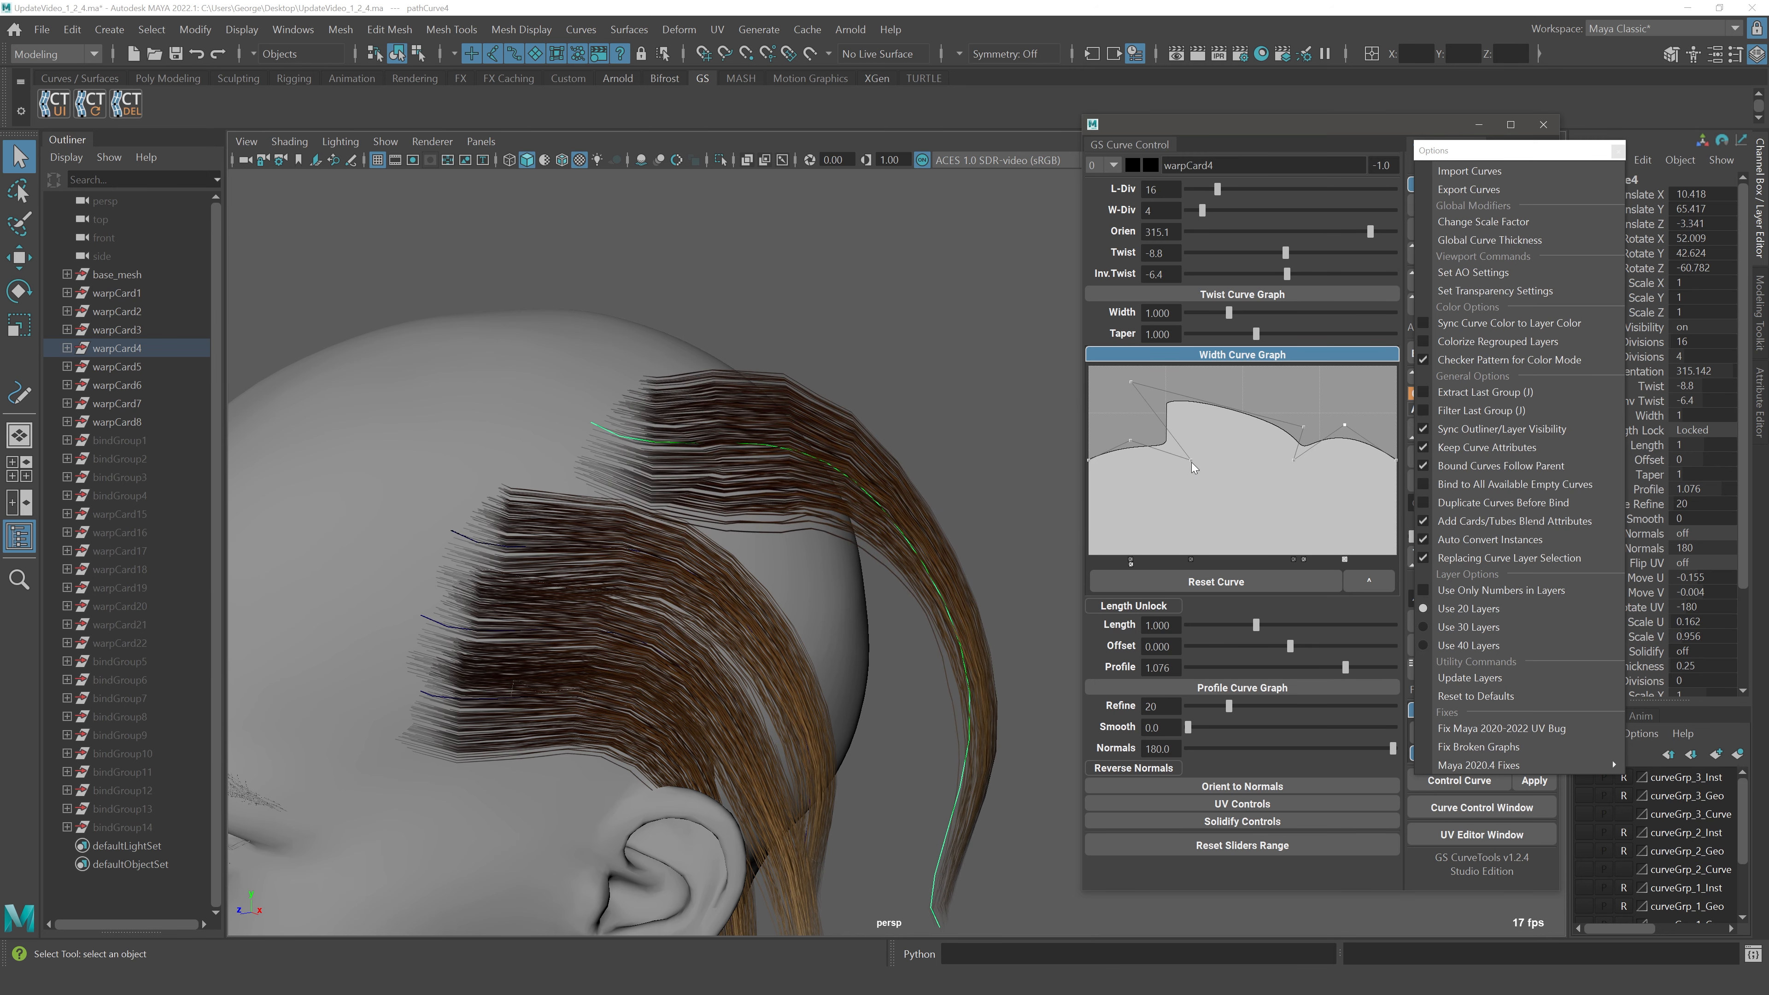
pyautogui.moveTo(1191, 461); pyautogui.dragTo(1124, 432)
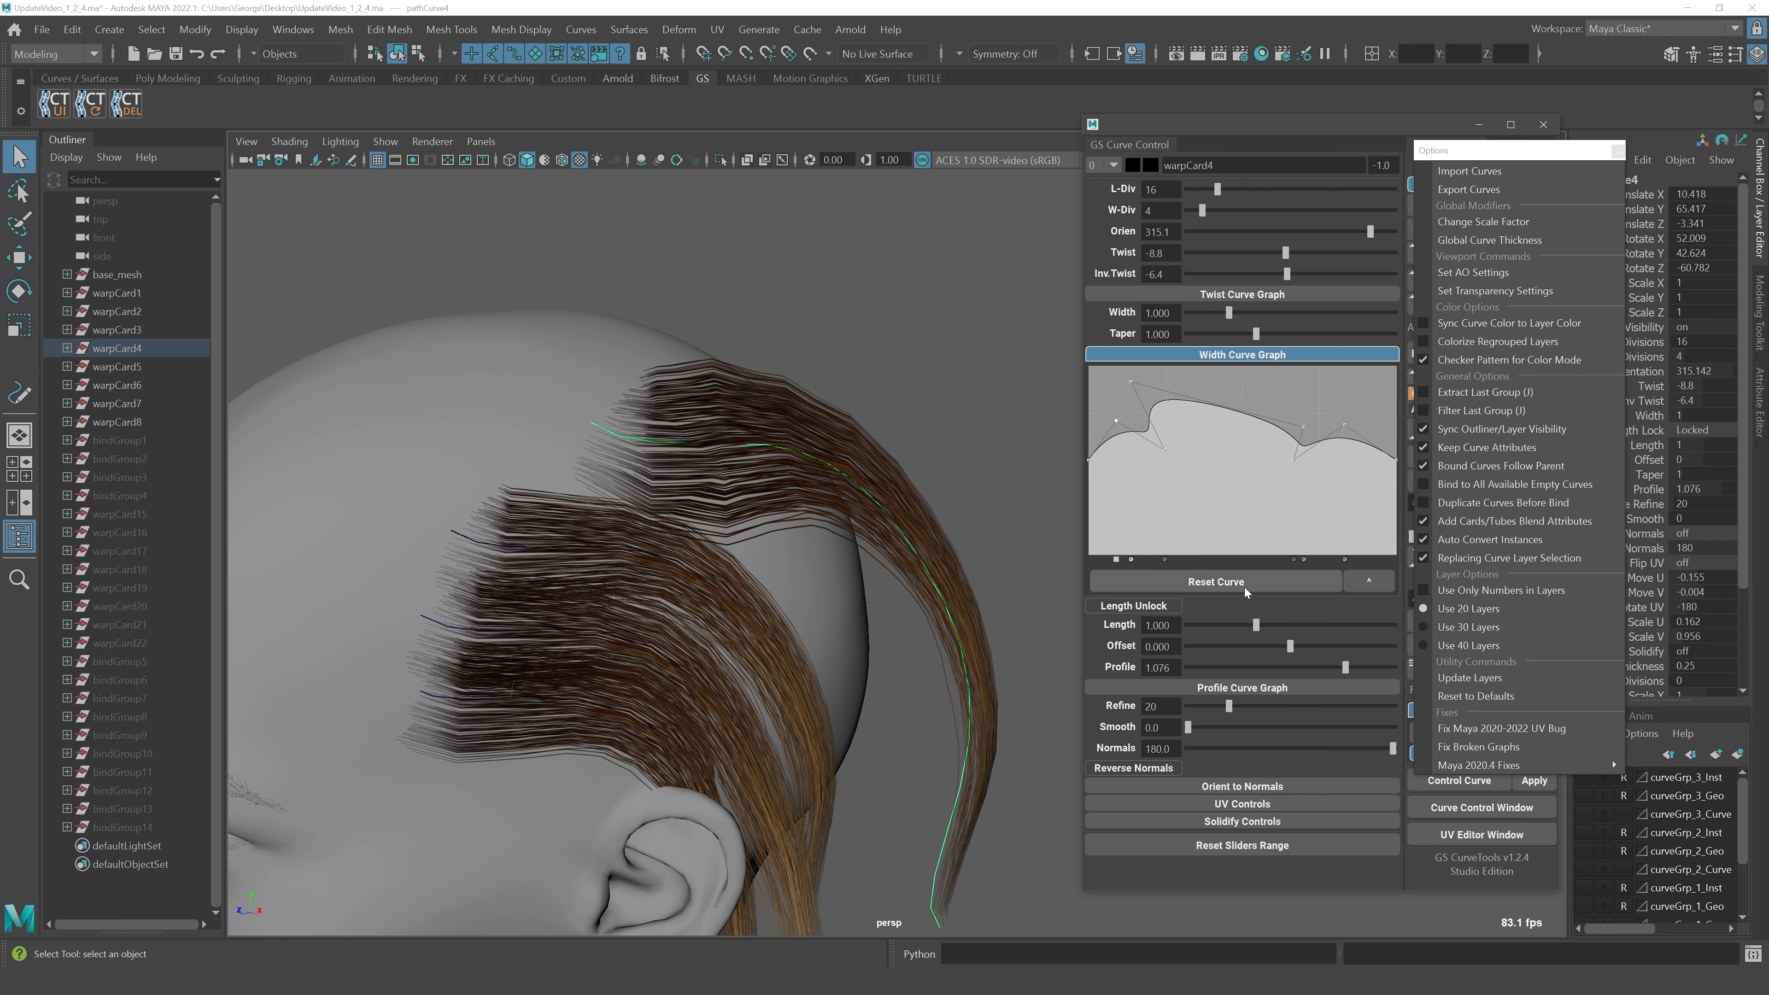
pyautogui.click(1516, 747)
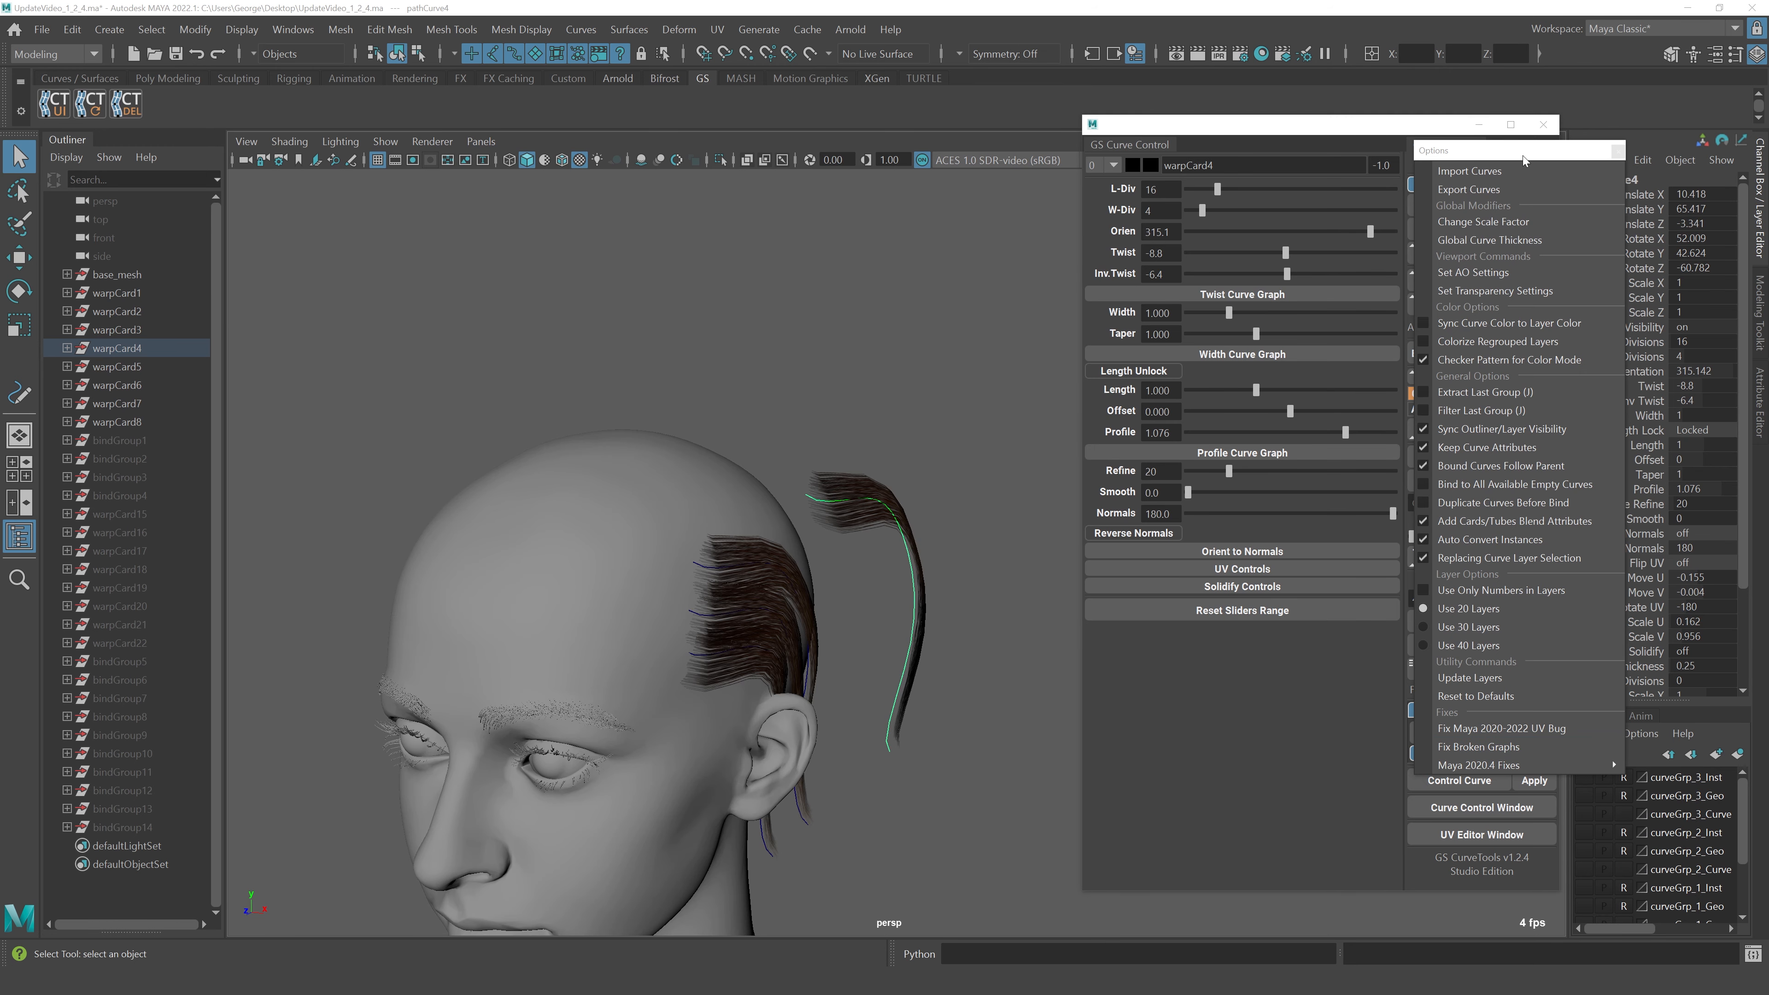
# Close the floating GS CurveTools options and shift the curve control window slightly
pyautogui.moveTo(1522, 155); pyautogui.dragTo(1520, 152)
pyautogui.click(1617, 150)
pyautogui.moveTo(1393, 125); pyautogui.dragTo(1402, 126)
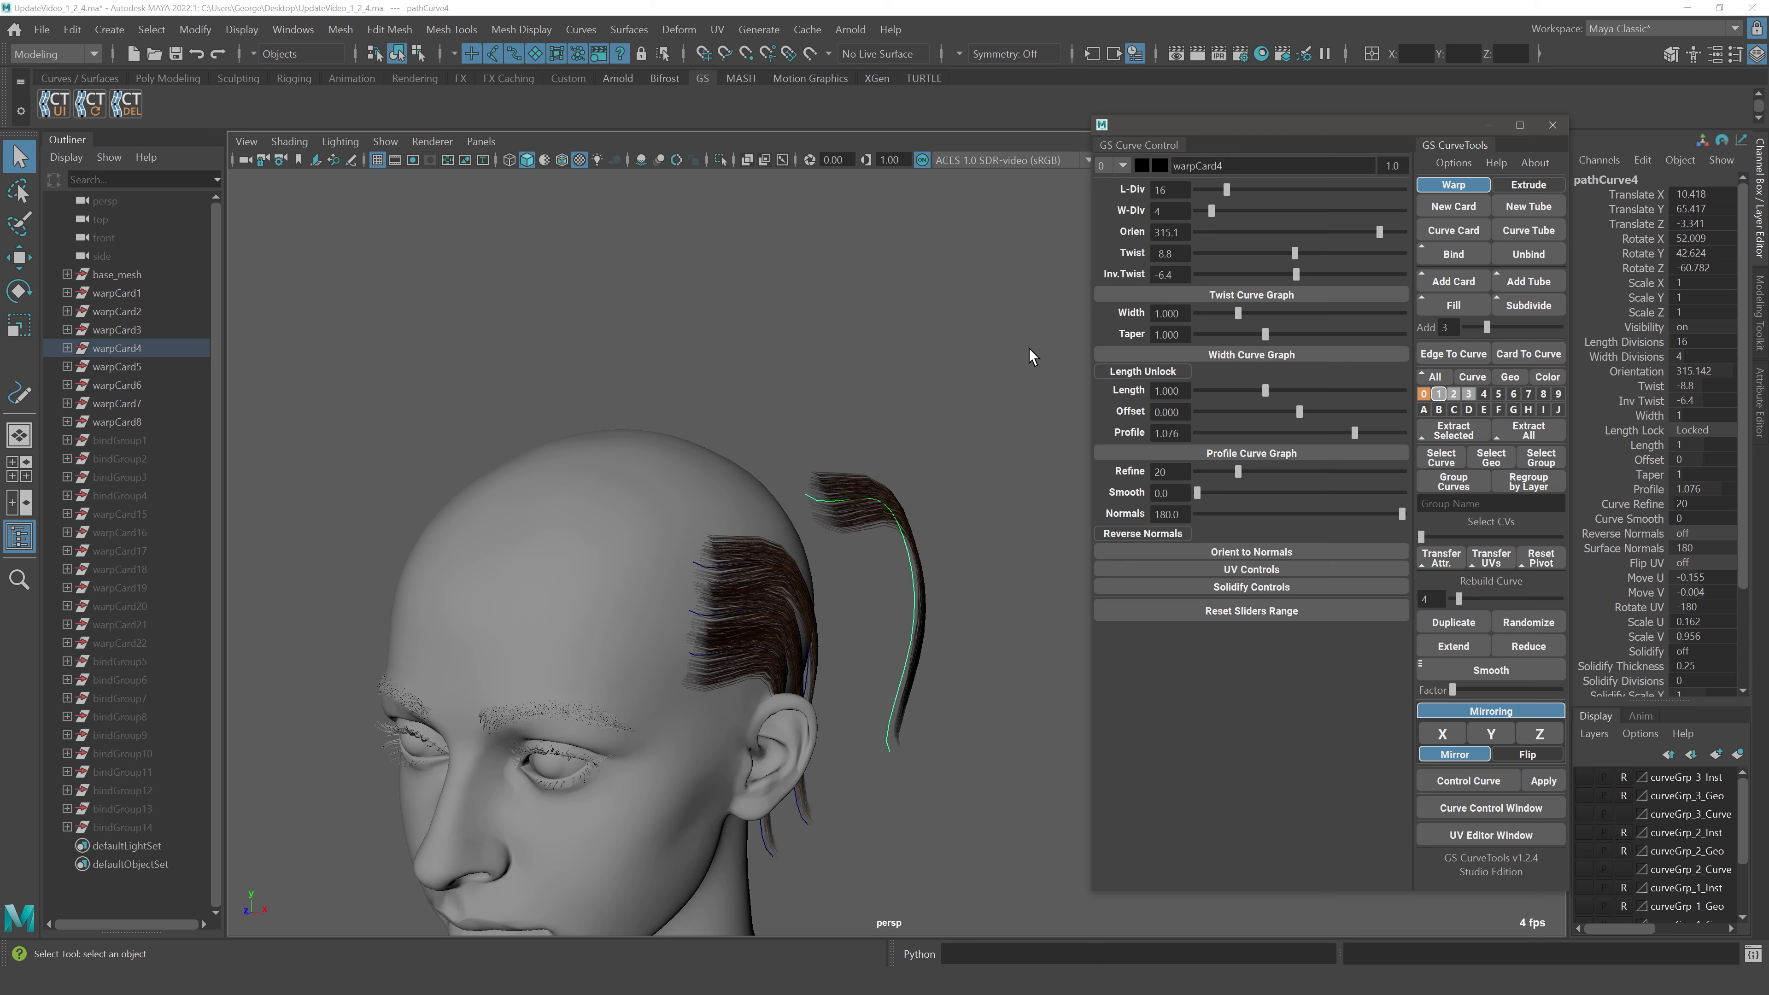
# Rotate the selected warpCard4 curve about its Z axis to about -24.7 degrees
pyautogui.keyDown('alt'); pyautogui.moveTo(968, 418); pyautogui.dragTo(948, 514); pyautogui.keyUp('alt')
pyautogui.press('e')
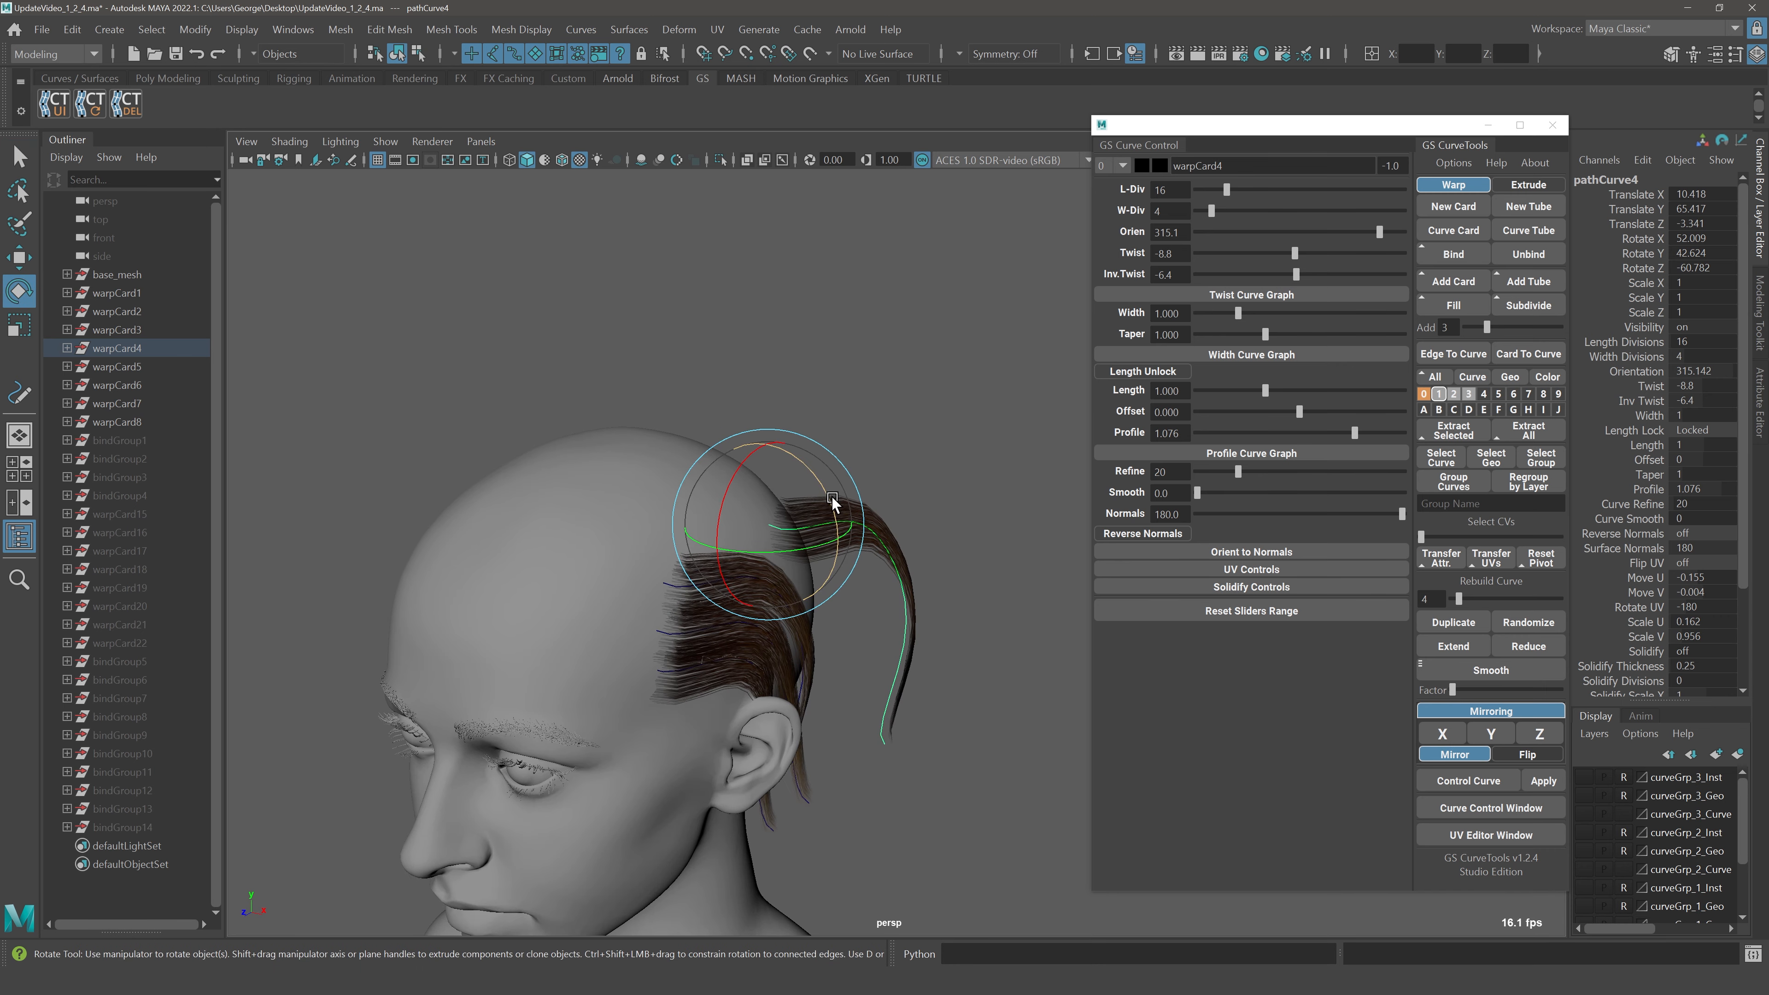
pyautogui.moveTo(831, 503)
pyautogui.mouseDown()
pyautogui.moveTo(749, 484)
pyautogui.moveTo(706, 537)
pyautogui.moveTo(842, 486)
pyautogui.mouseUp()
pyautogui.moveTo(921, 436); pyautogui.dragTo(876, 426)
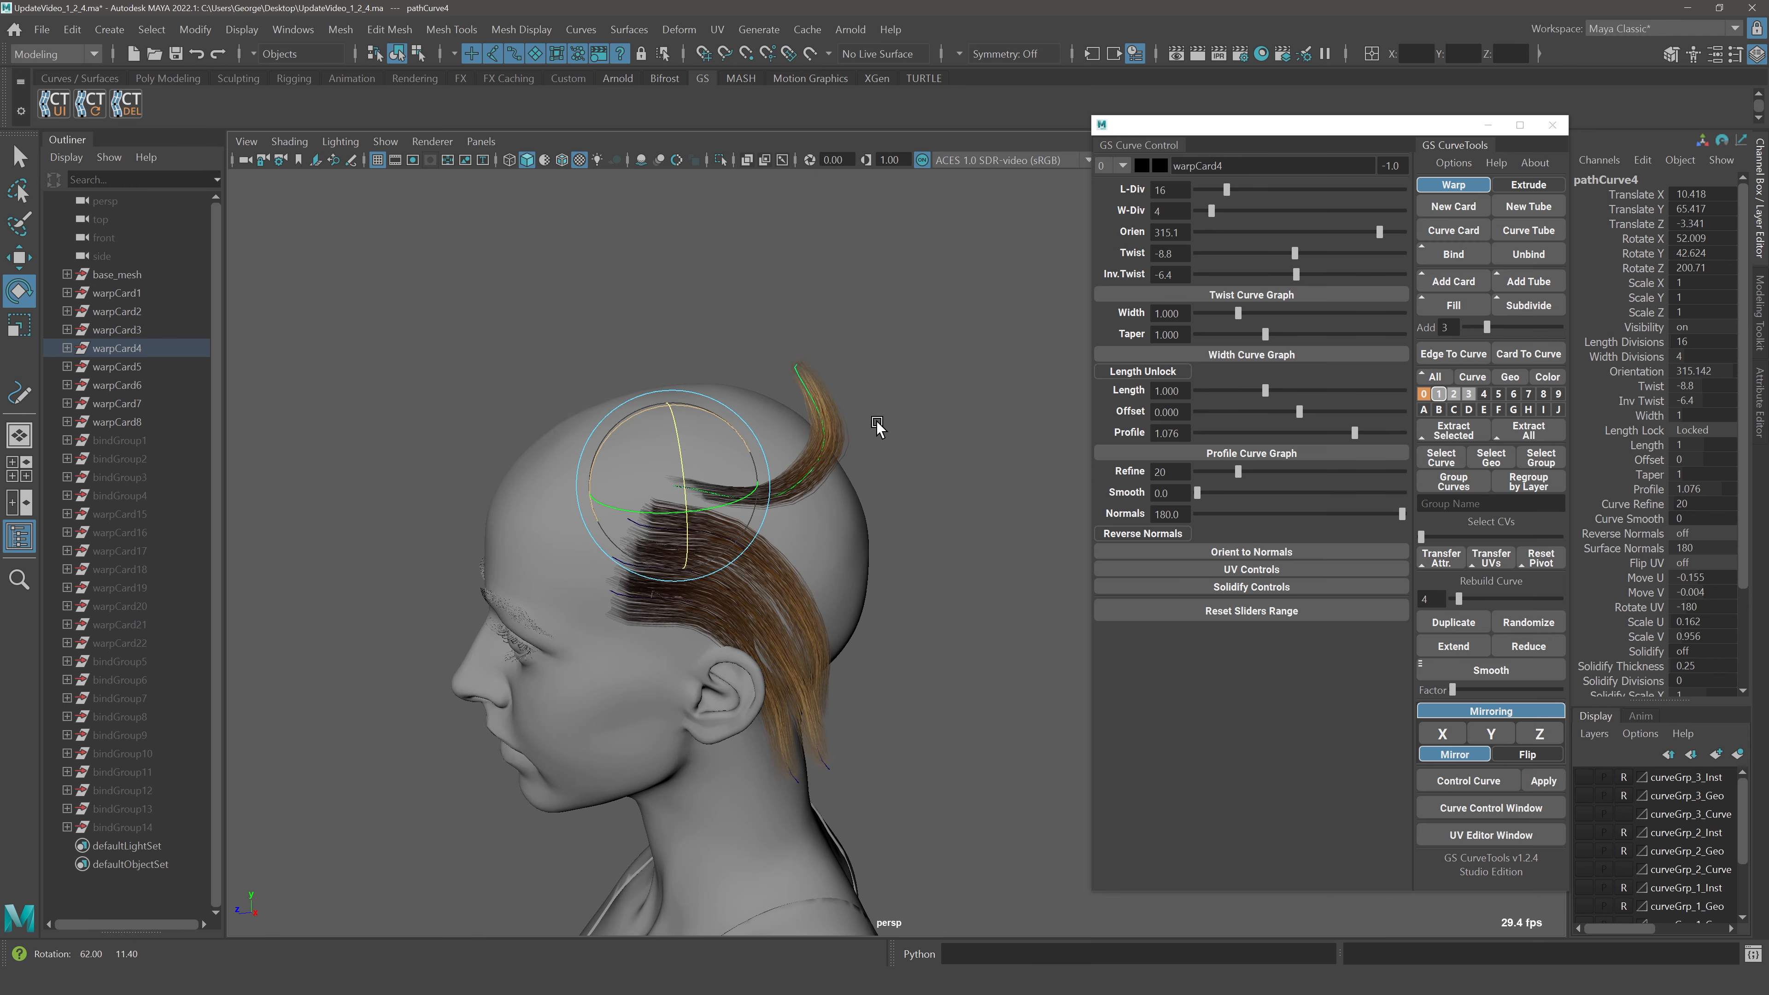
pyautogui.moveTo(672, 432); pyautogui.dragTo(681, 561)
pyautogui.press('q')
pyautogui.keyDown('alt'); pyautogui.moveTo(877, 446); pyautogui.dragTo(1009, 426); pyautogui.keyUp('alt')
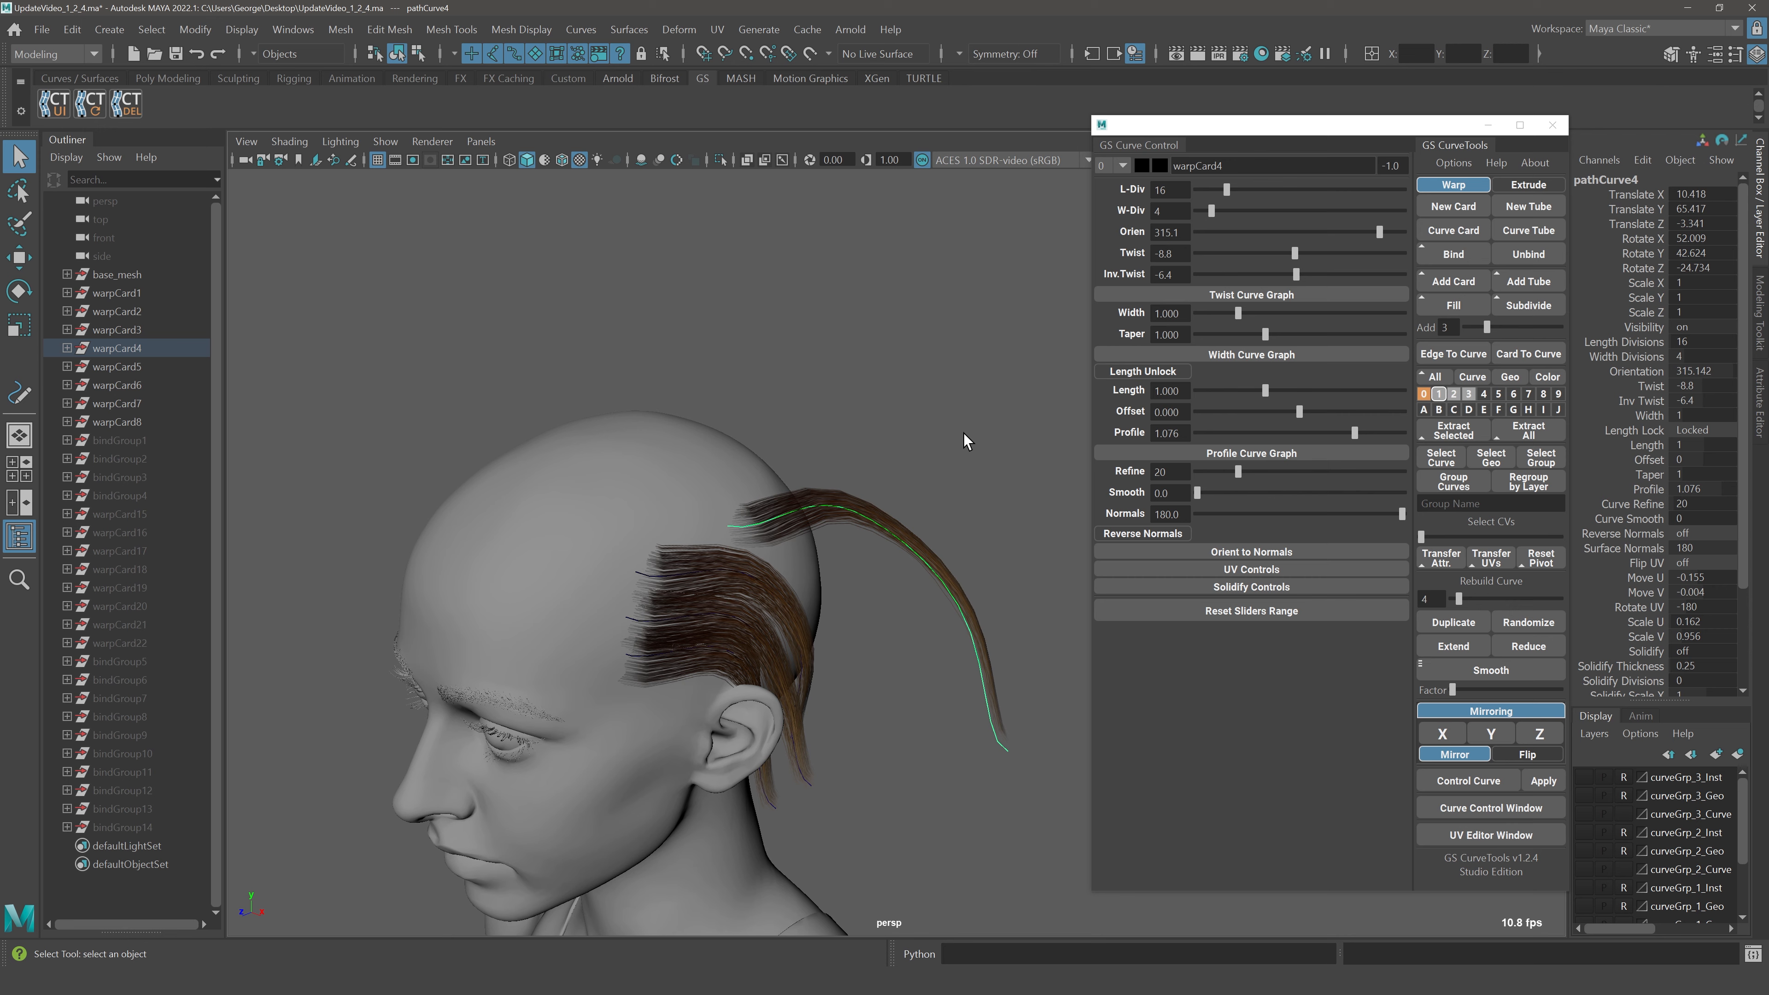
# Rotate warpCard4 about Z to about 27 degrees and set its orientation to 297.4
pyautogui.press('e')
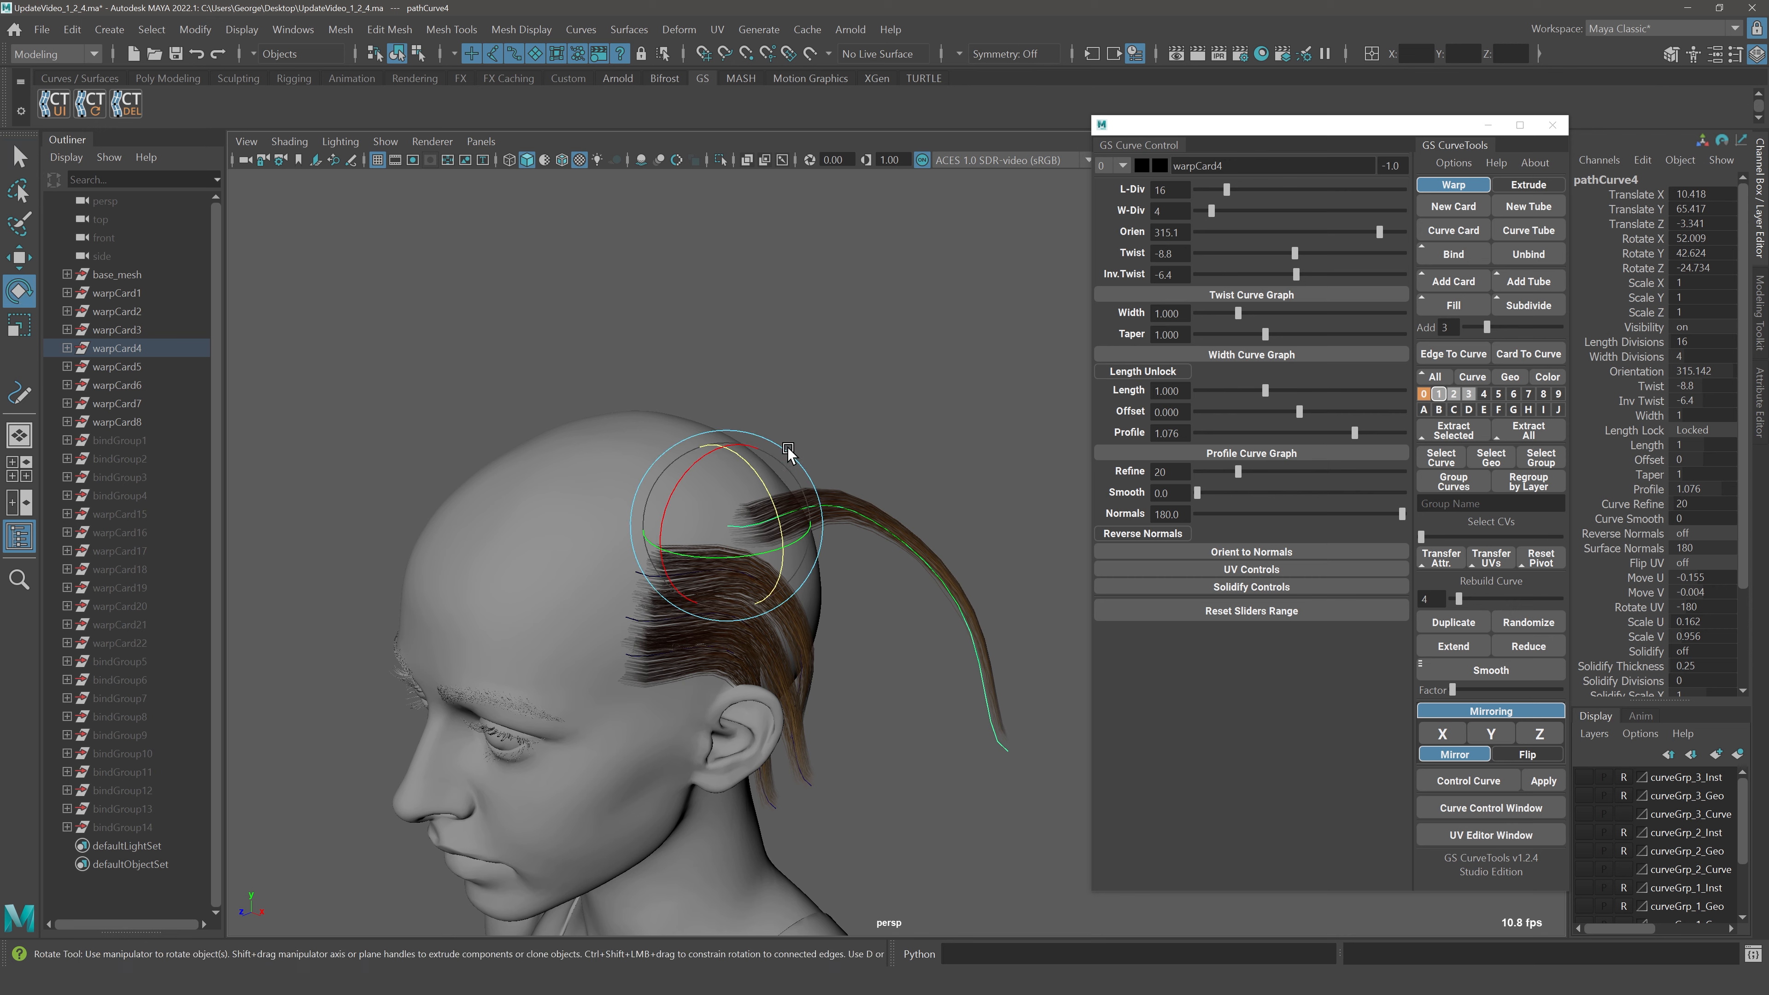
pyautogui.moveTo(788, 448); pyautogui.dragTo(622, 551)
pyautogui.moveTo(1378, 231); pyautogui.dragTo(1320, 231)
pyautogui.moveTo(754, 470); pyautogui.dragTo(766, 551)
pyautogui.moveTo(1324, 232); pyautogui.dragTo(1373, 234)
pyautogui.press('q')
pyautogui.moveTo(839, 310)
pyautogui.keyDown('alt'); pyautogui.mouseDown()
pyautogui.moveTo(948, 328)
pyautogui.moveTo(878, 329)
pyautogui.moveTo(845, 307)
pyautogui.mouseUp(); pyautogui.keyUp('alt')
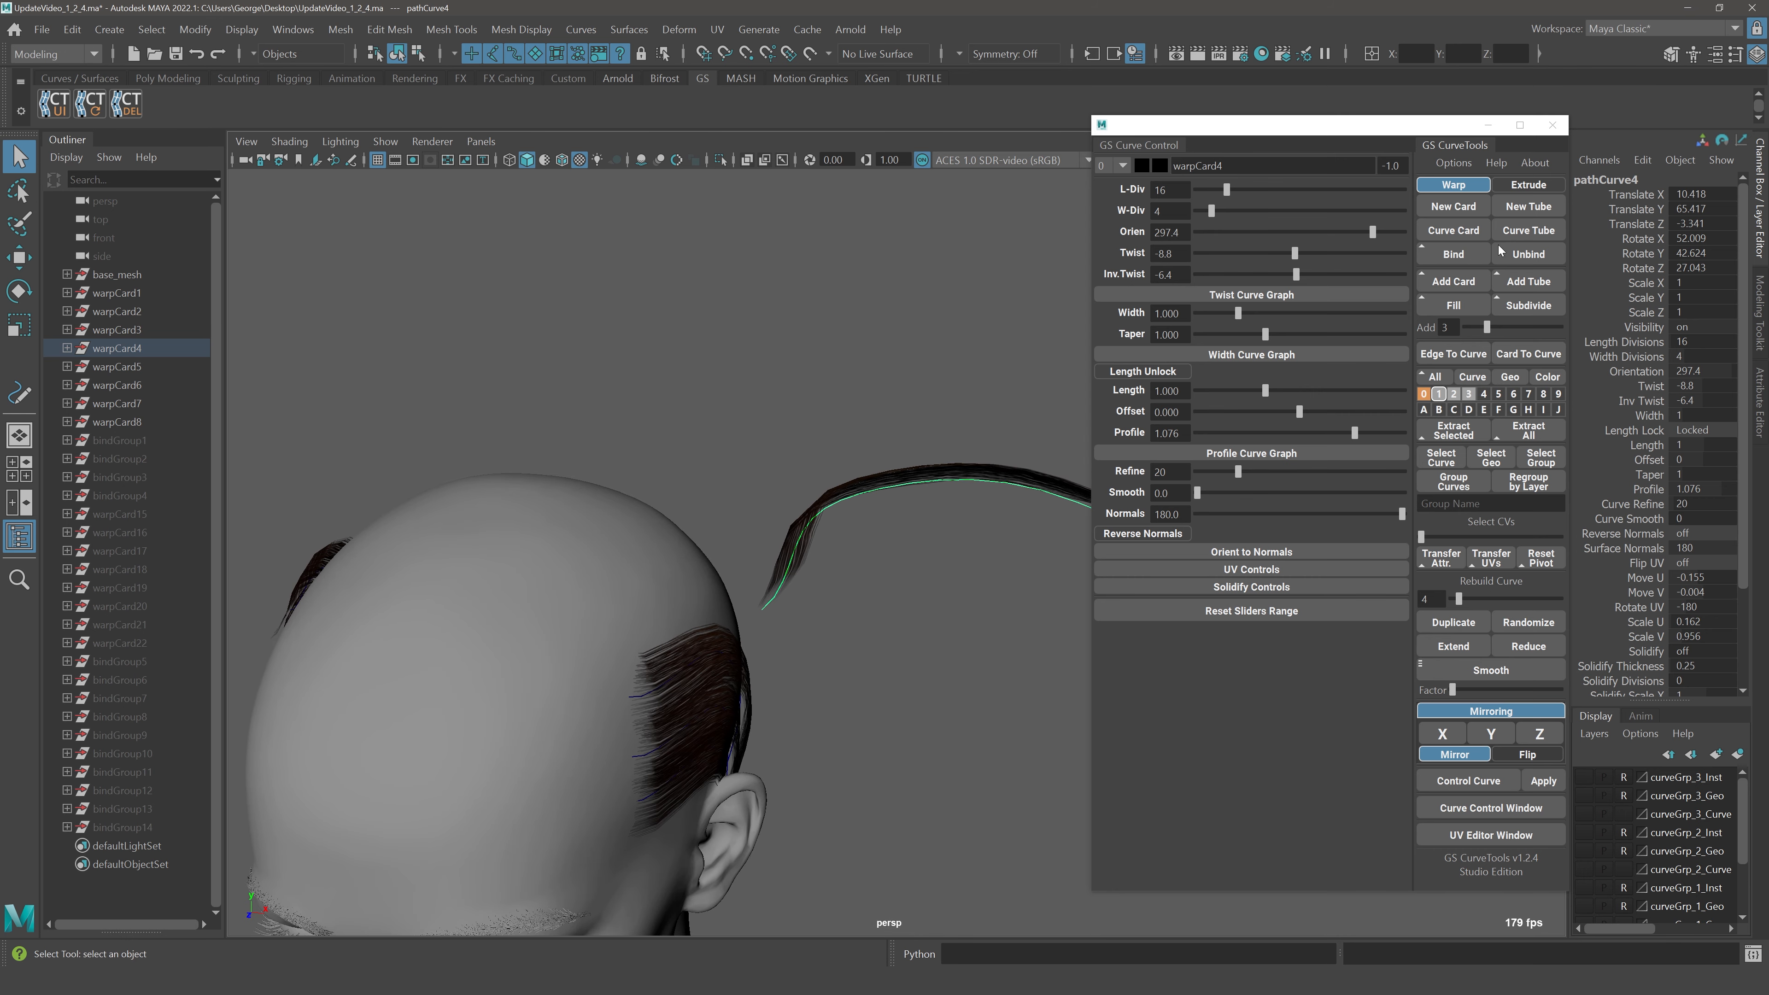
# Create a new extrude-type curve card and assign it to layer 4
pyautogui.keyDown('alt'); pyautogui.moveTo(1009, 263); pyautogui.dragTo(903, 267); pyautogui.keyUp('alt')
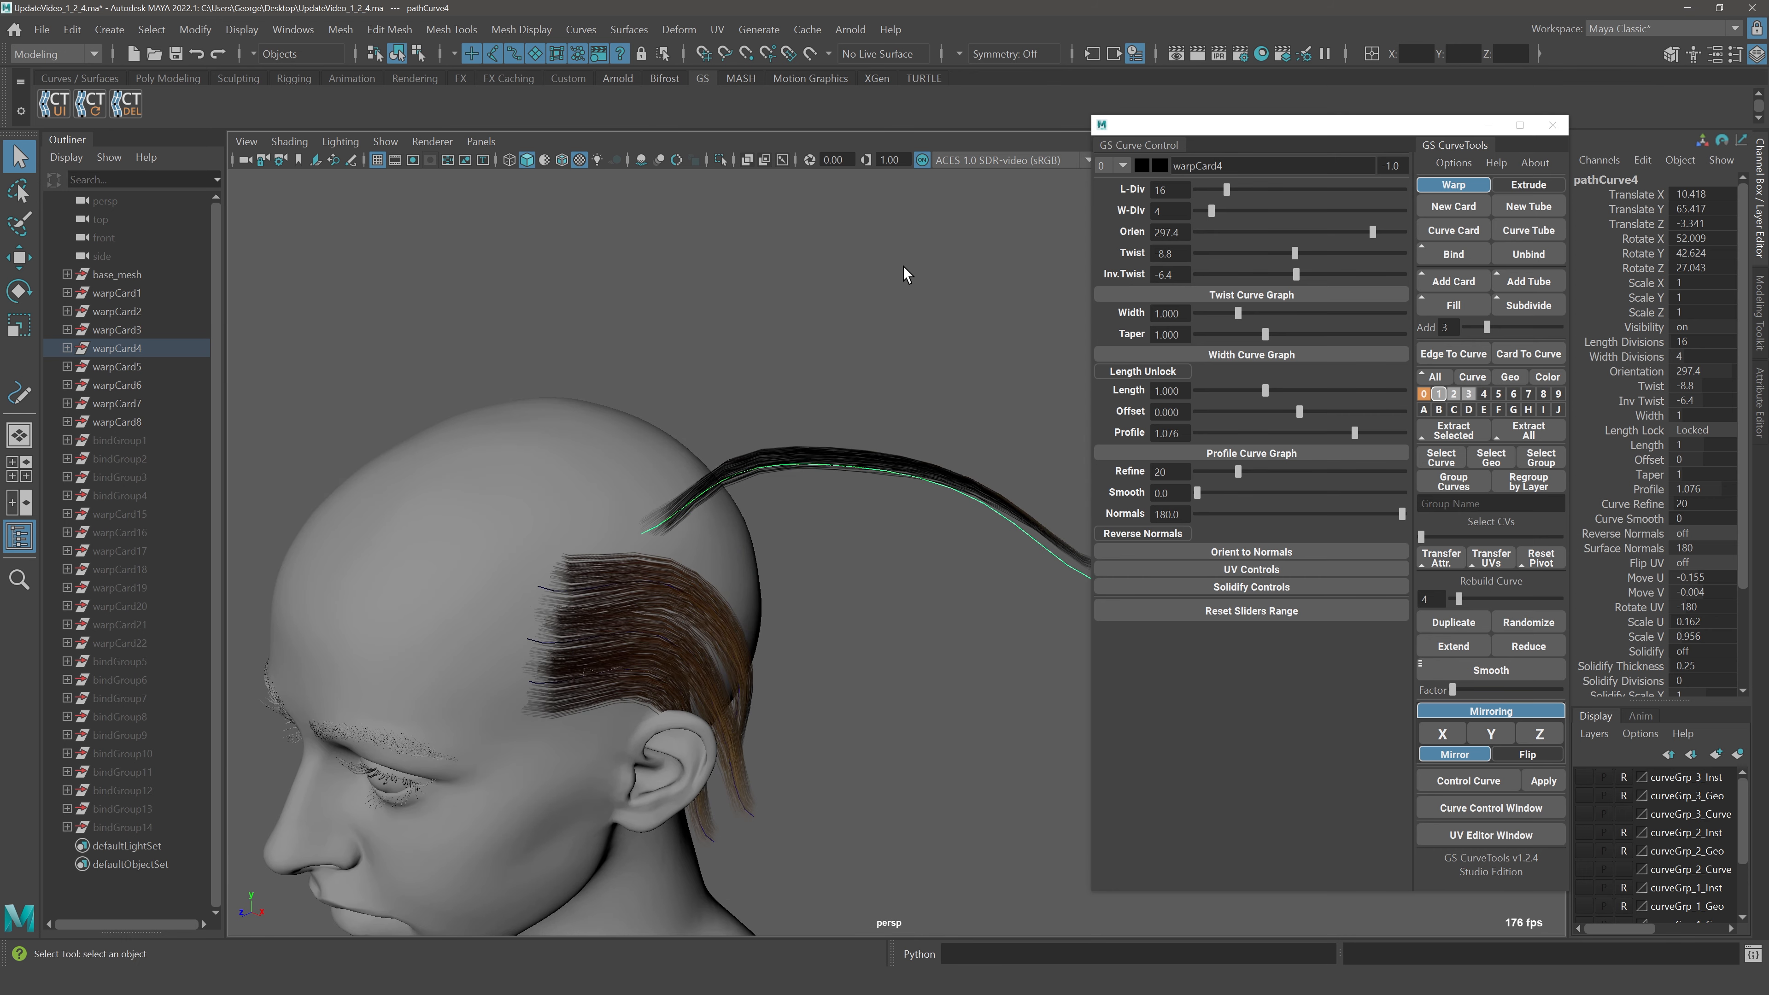
pyautogui.keyDown('alt'); pyautogui.moveTo(998, 332); pyautogui.dragTo(928, 307, button='right'); pyautogui.keyUp('alt')
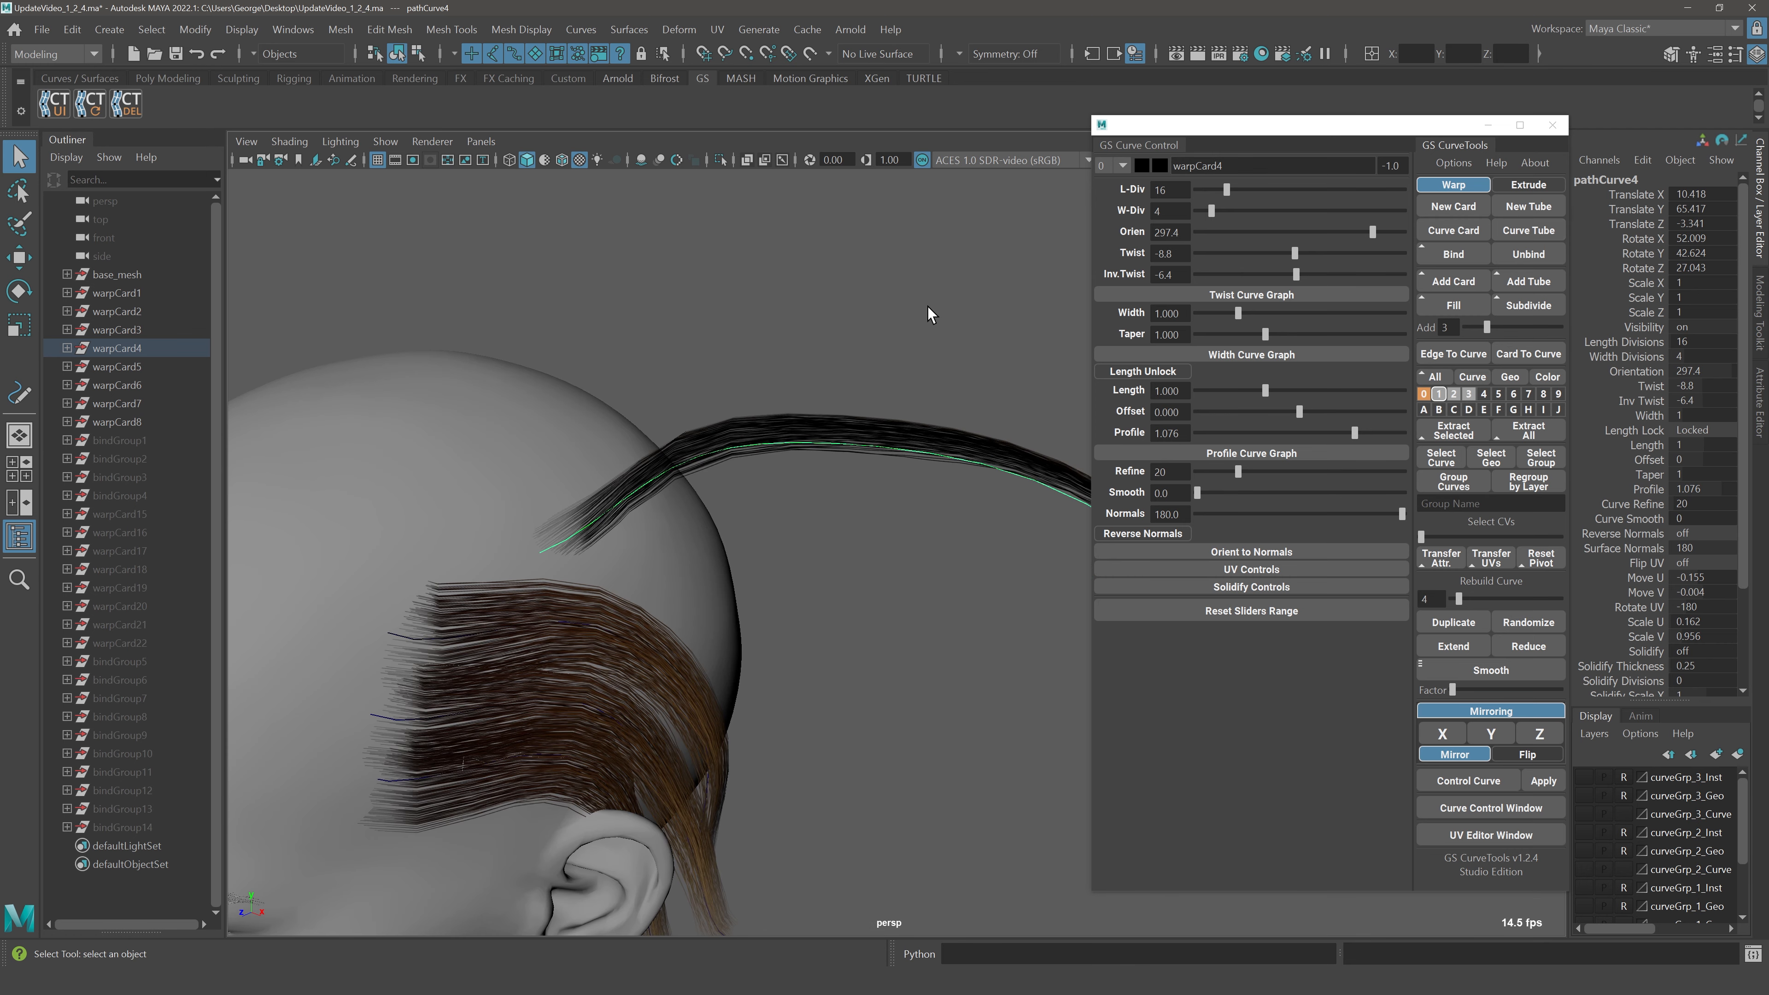
pyautogui.click(1558, 186)
pyautogui.click(1440, 209)
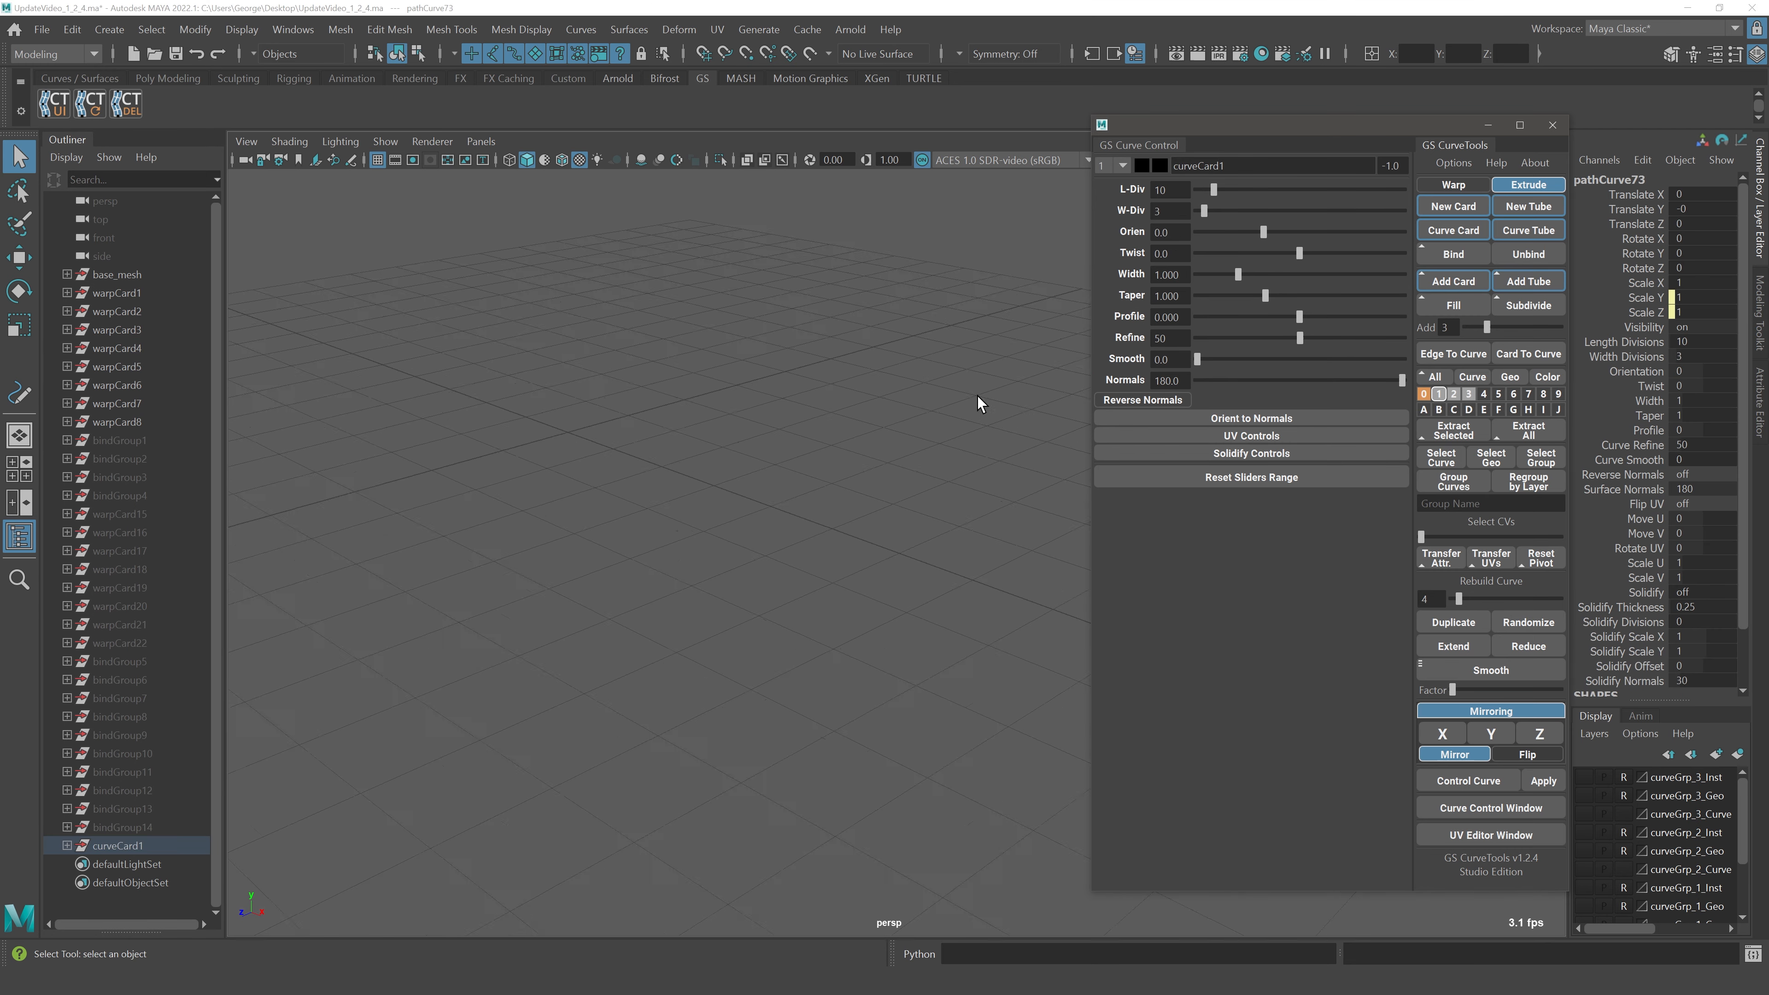
pyautogui.keyDown('alt'); pyautogui.moveTo(908, 409); pyautogui.dragTo(1000, 335); pyautogui.keyUp('alt')
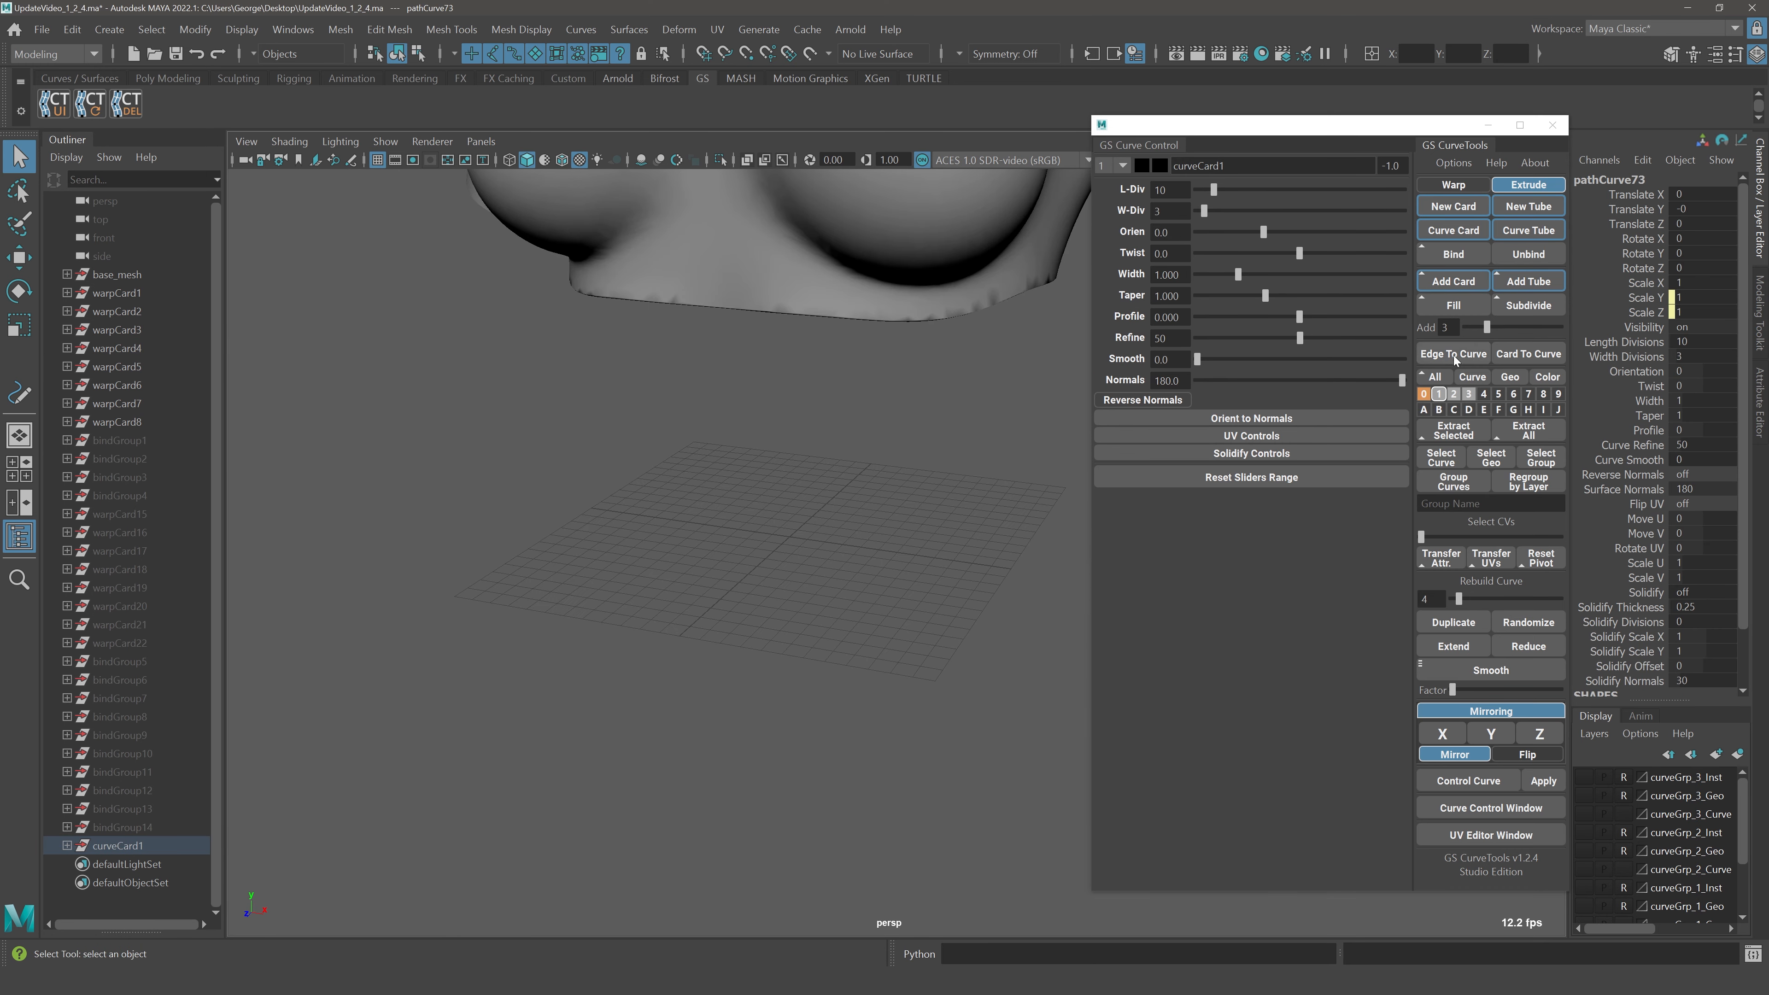
pyautogui.click(1485, 394)
pyautogui.press('f')
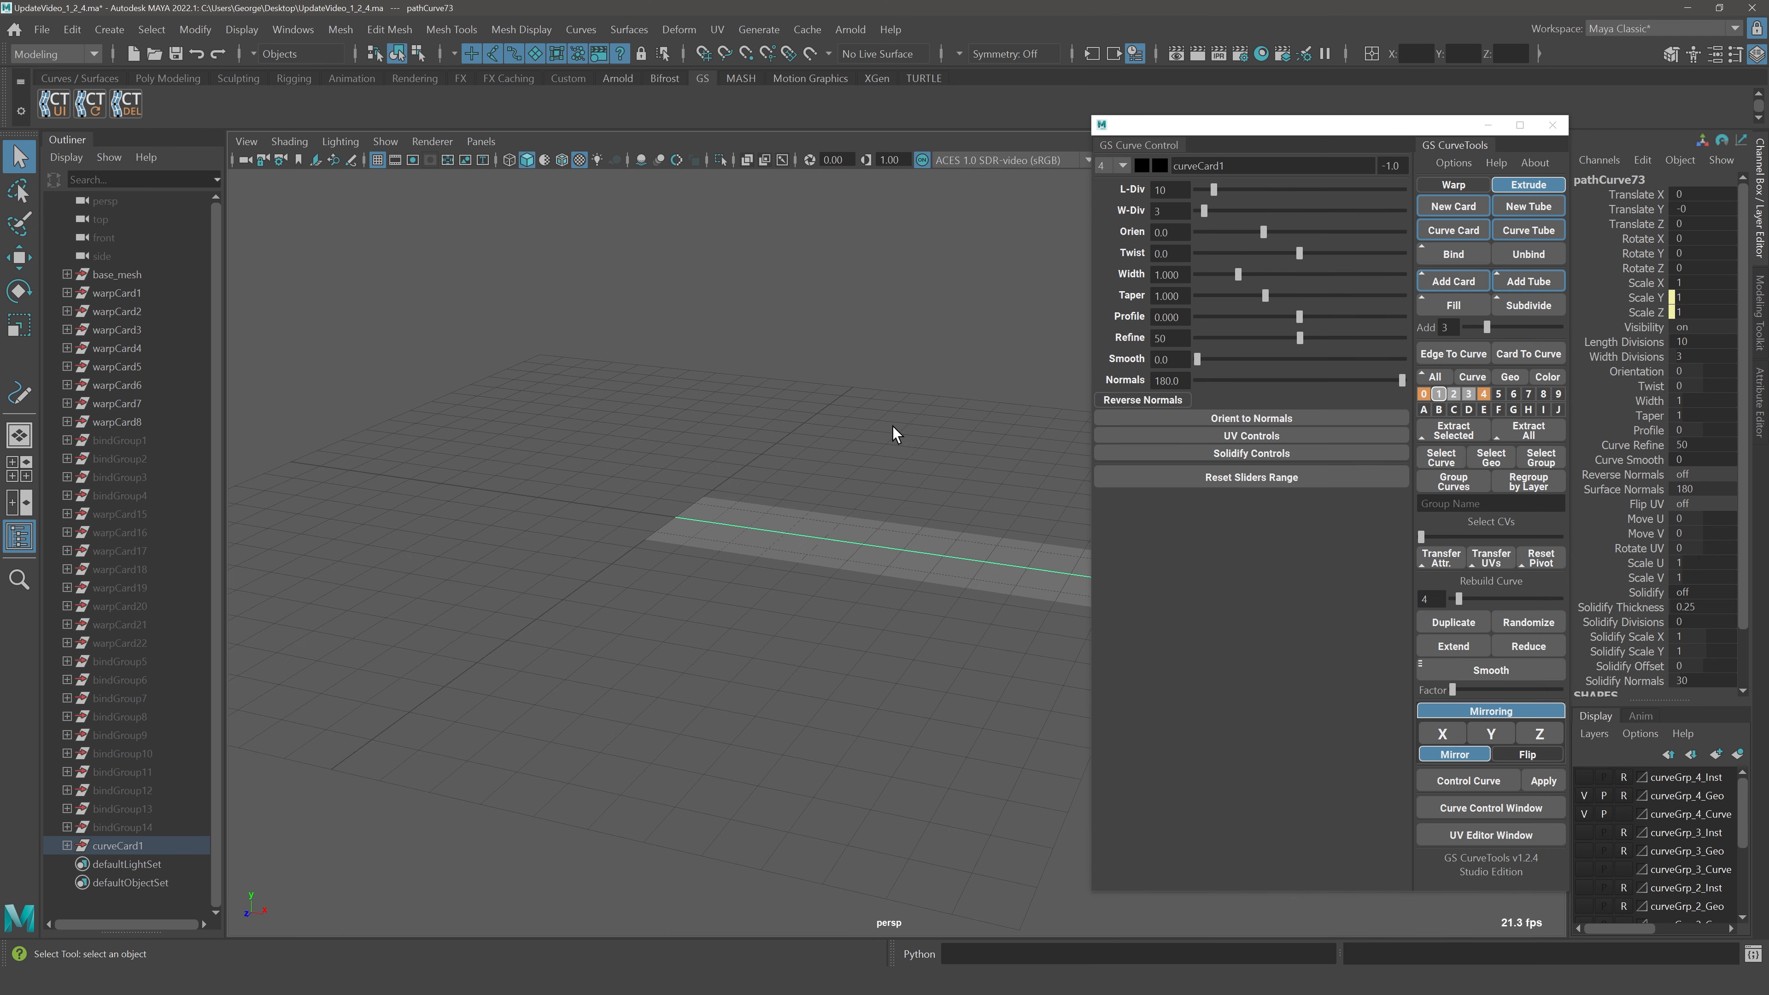
# Rotate the new extrude card freely to about -68.9, 11.8, -306.8 degrees, and delete it
pyautogui.press('e')
pyautogui.moveTo(750, 518); pyautogui.dragTo(668, 404)
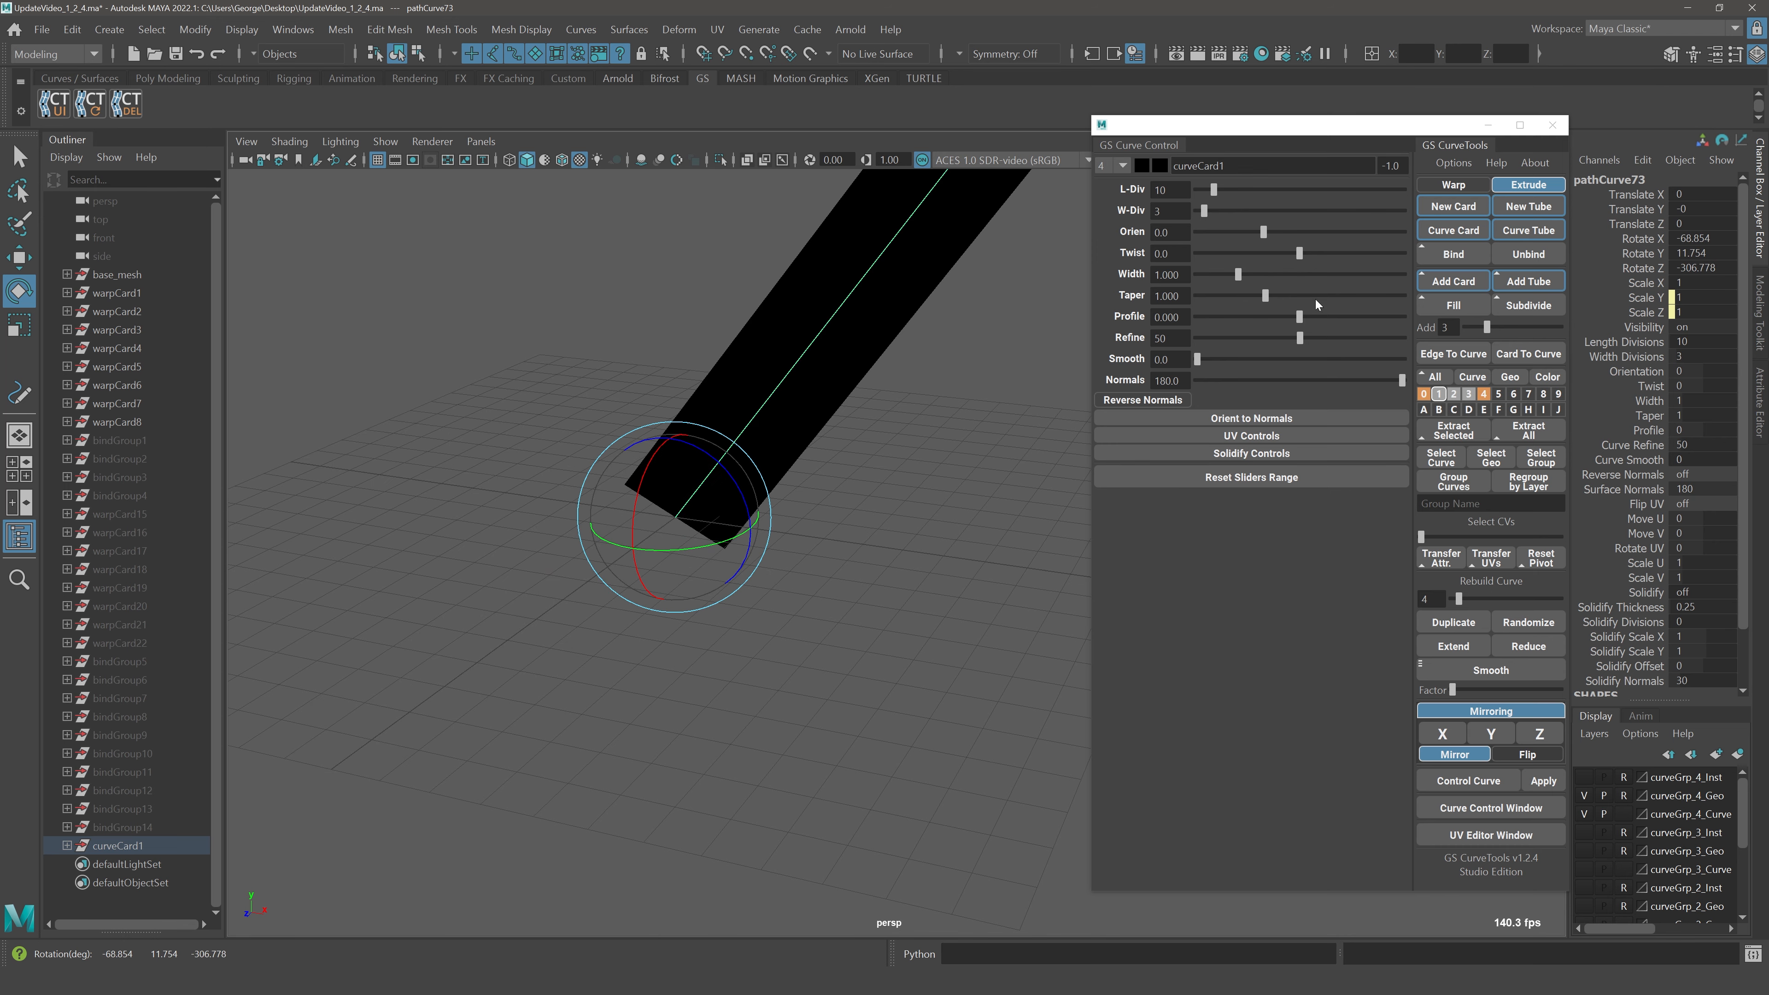
pyautogui.scroll(-4, 789, 348)
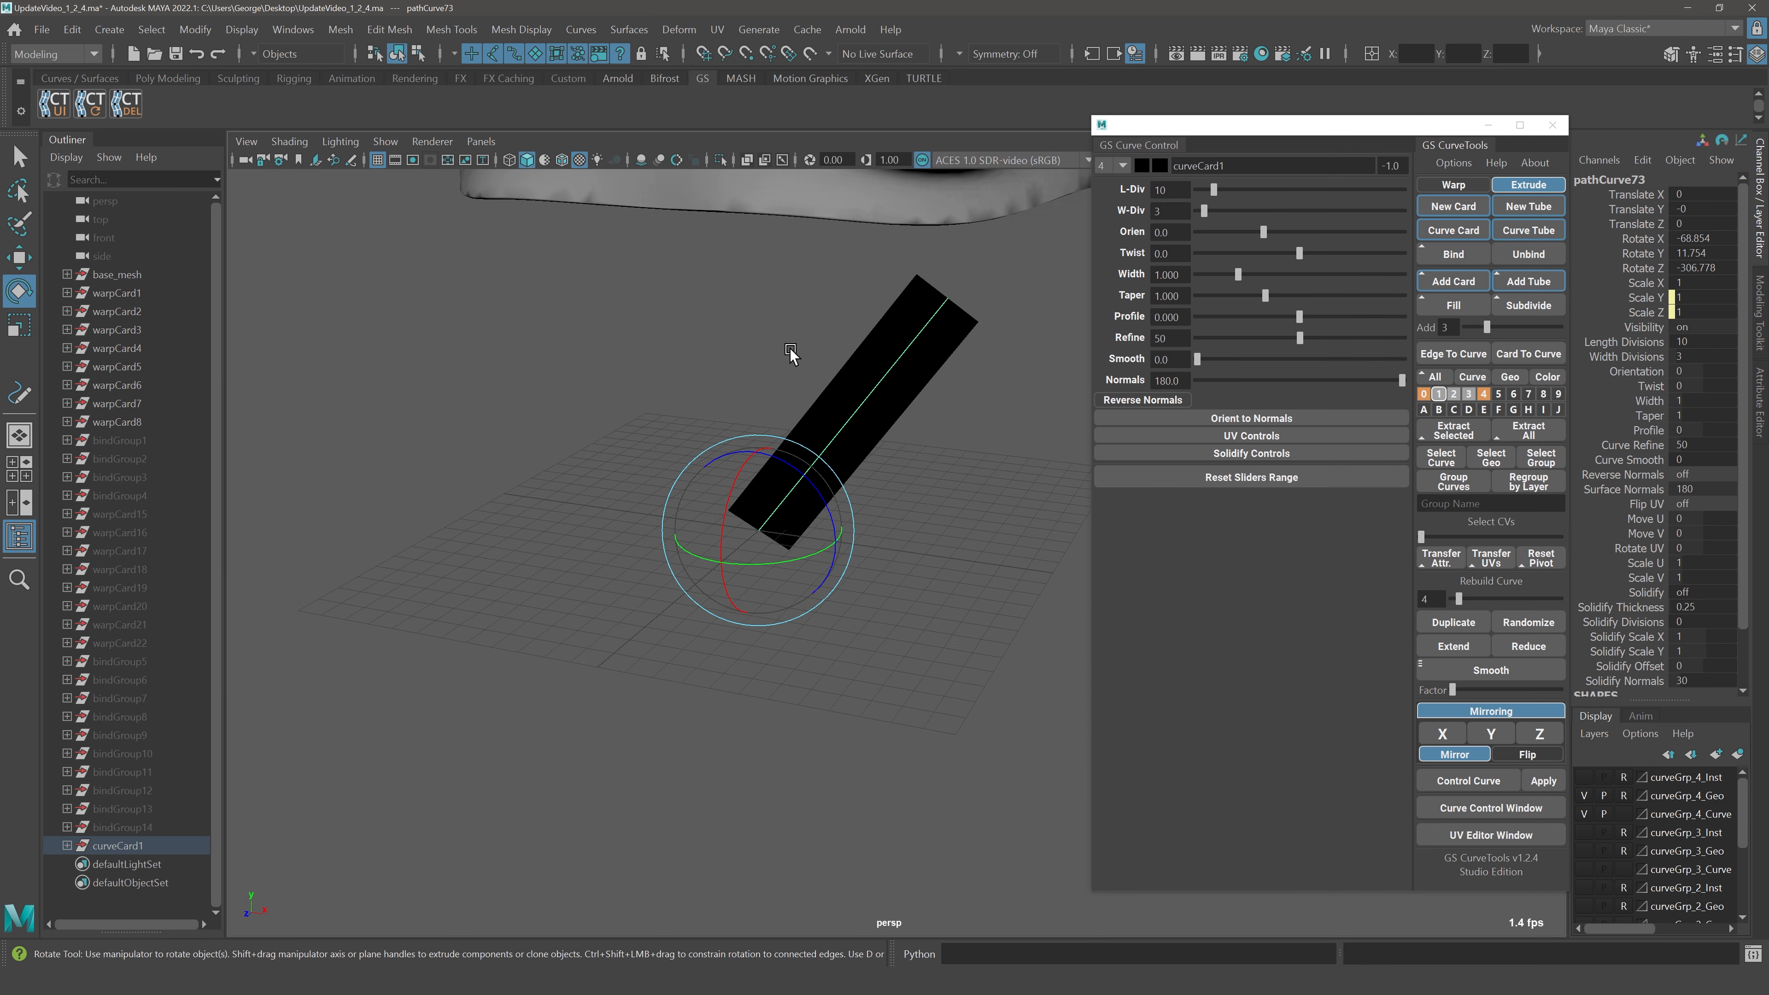
pyautogui.scroll(-1, 790, 348)
pyautogui.click(798, 373)
pyautogui.moveTo(798, 383); pyautogui.dragTo(972, 495)
pyautogui.press('Delete')
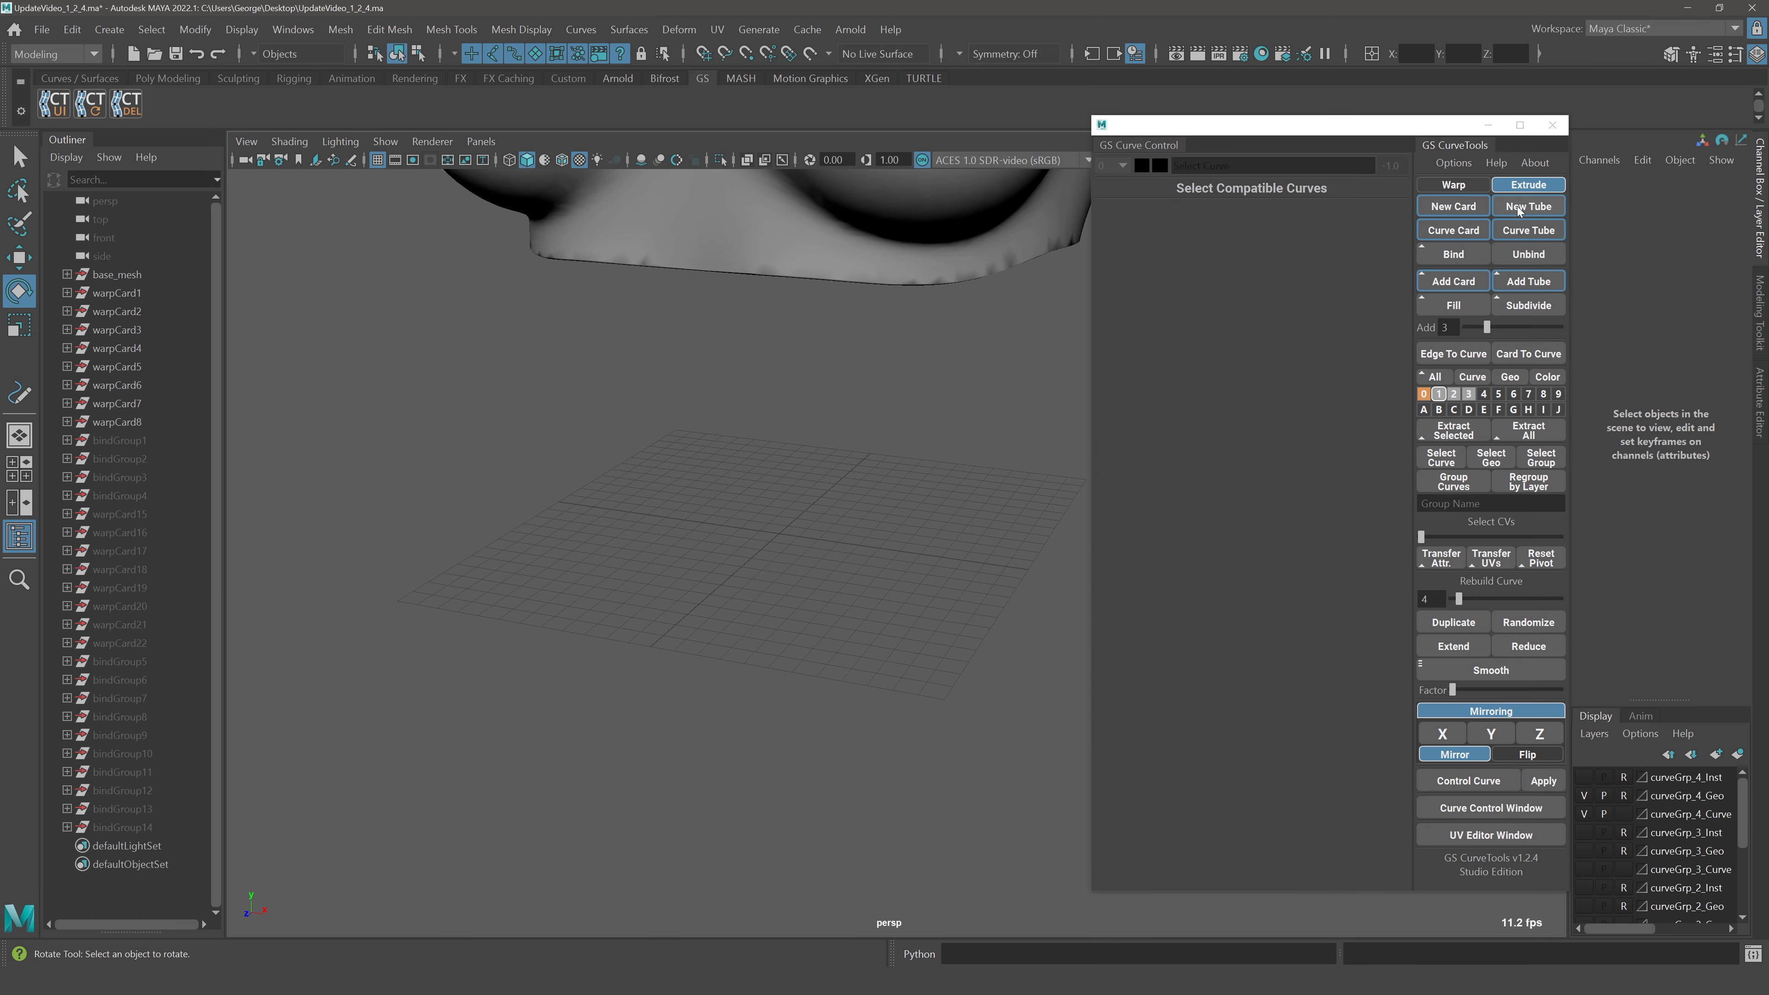
# Replace a trial extrude tube with an extrude card and a warp card, assigning the warp card to layer 4
pyautogui.click(1518, 206)
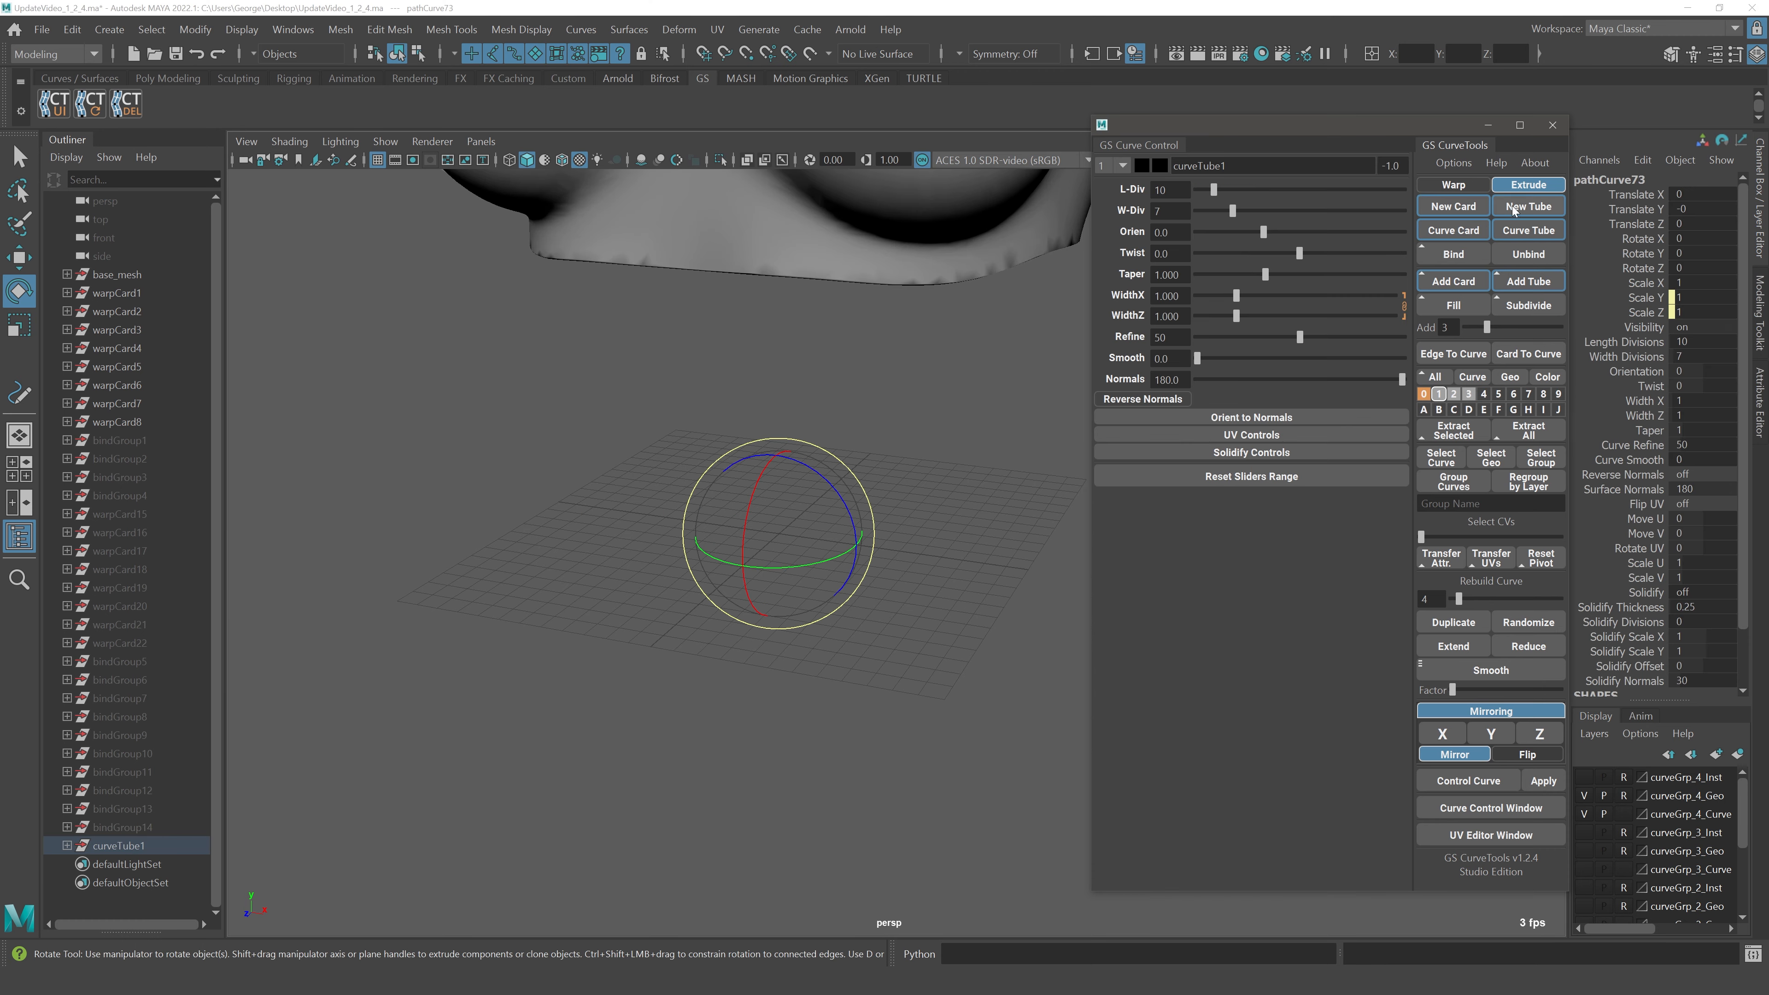
pyautogui.click(1461, 206)
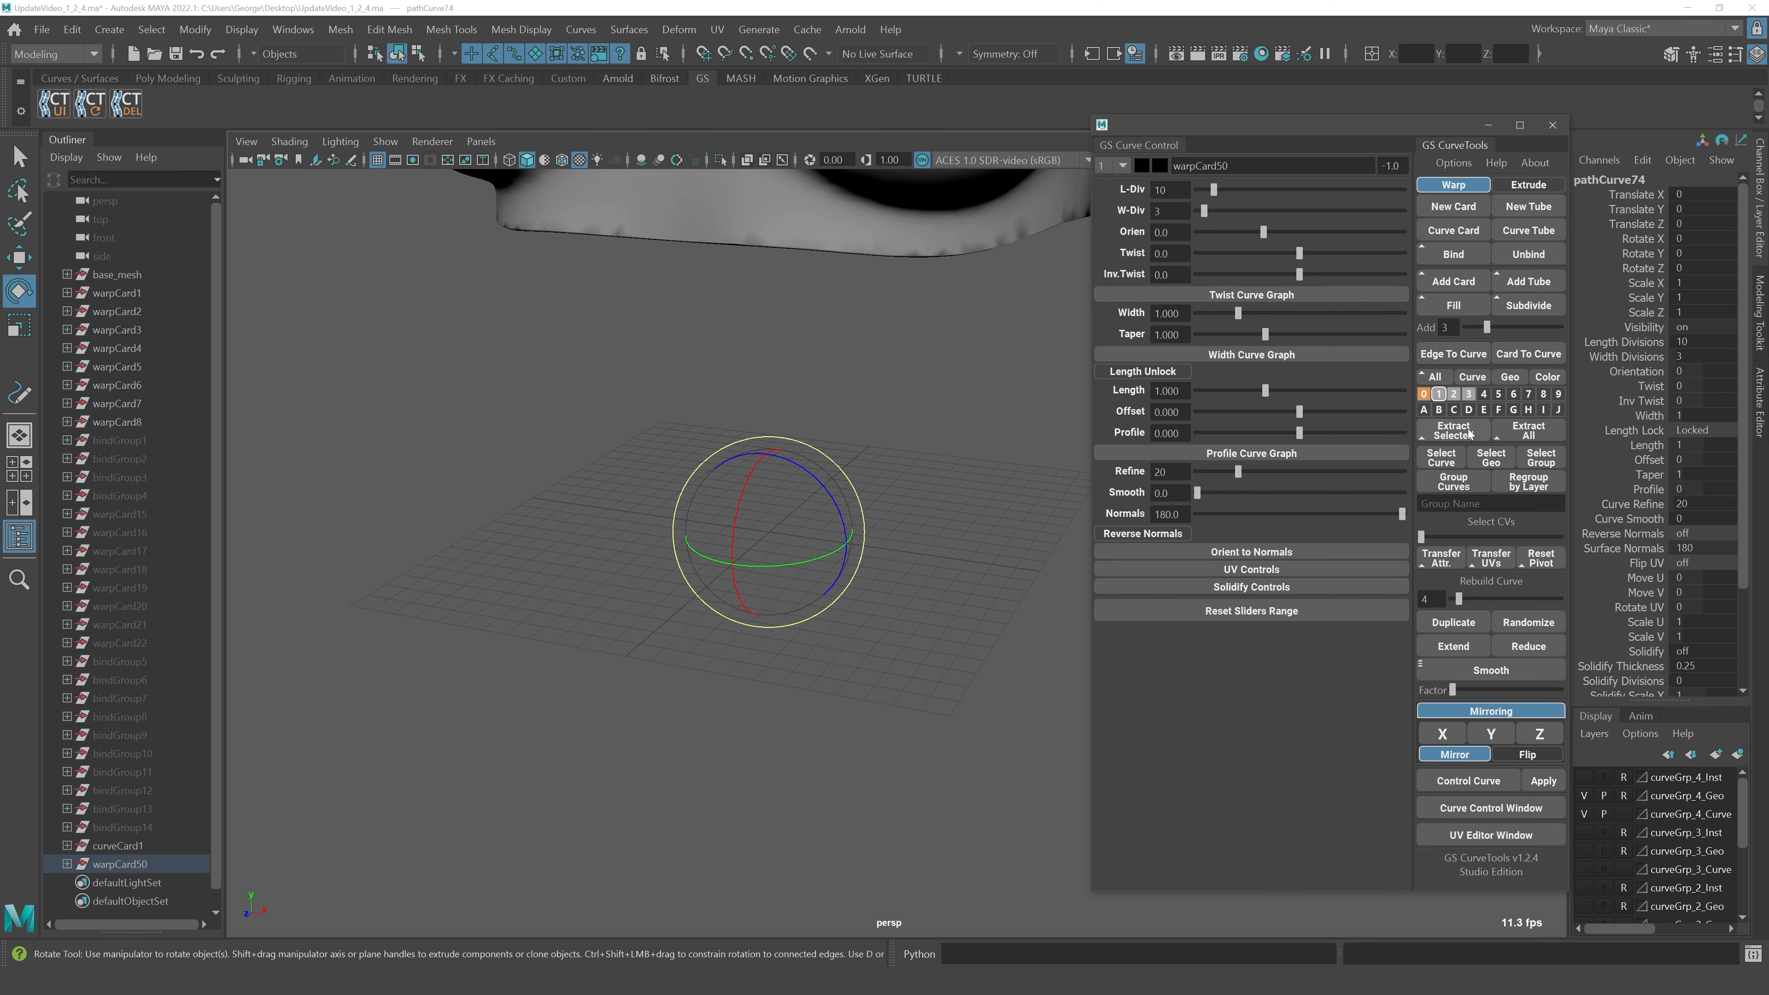
pyautogui.click(1487, 395)
pyautogui.press('w')
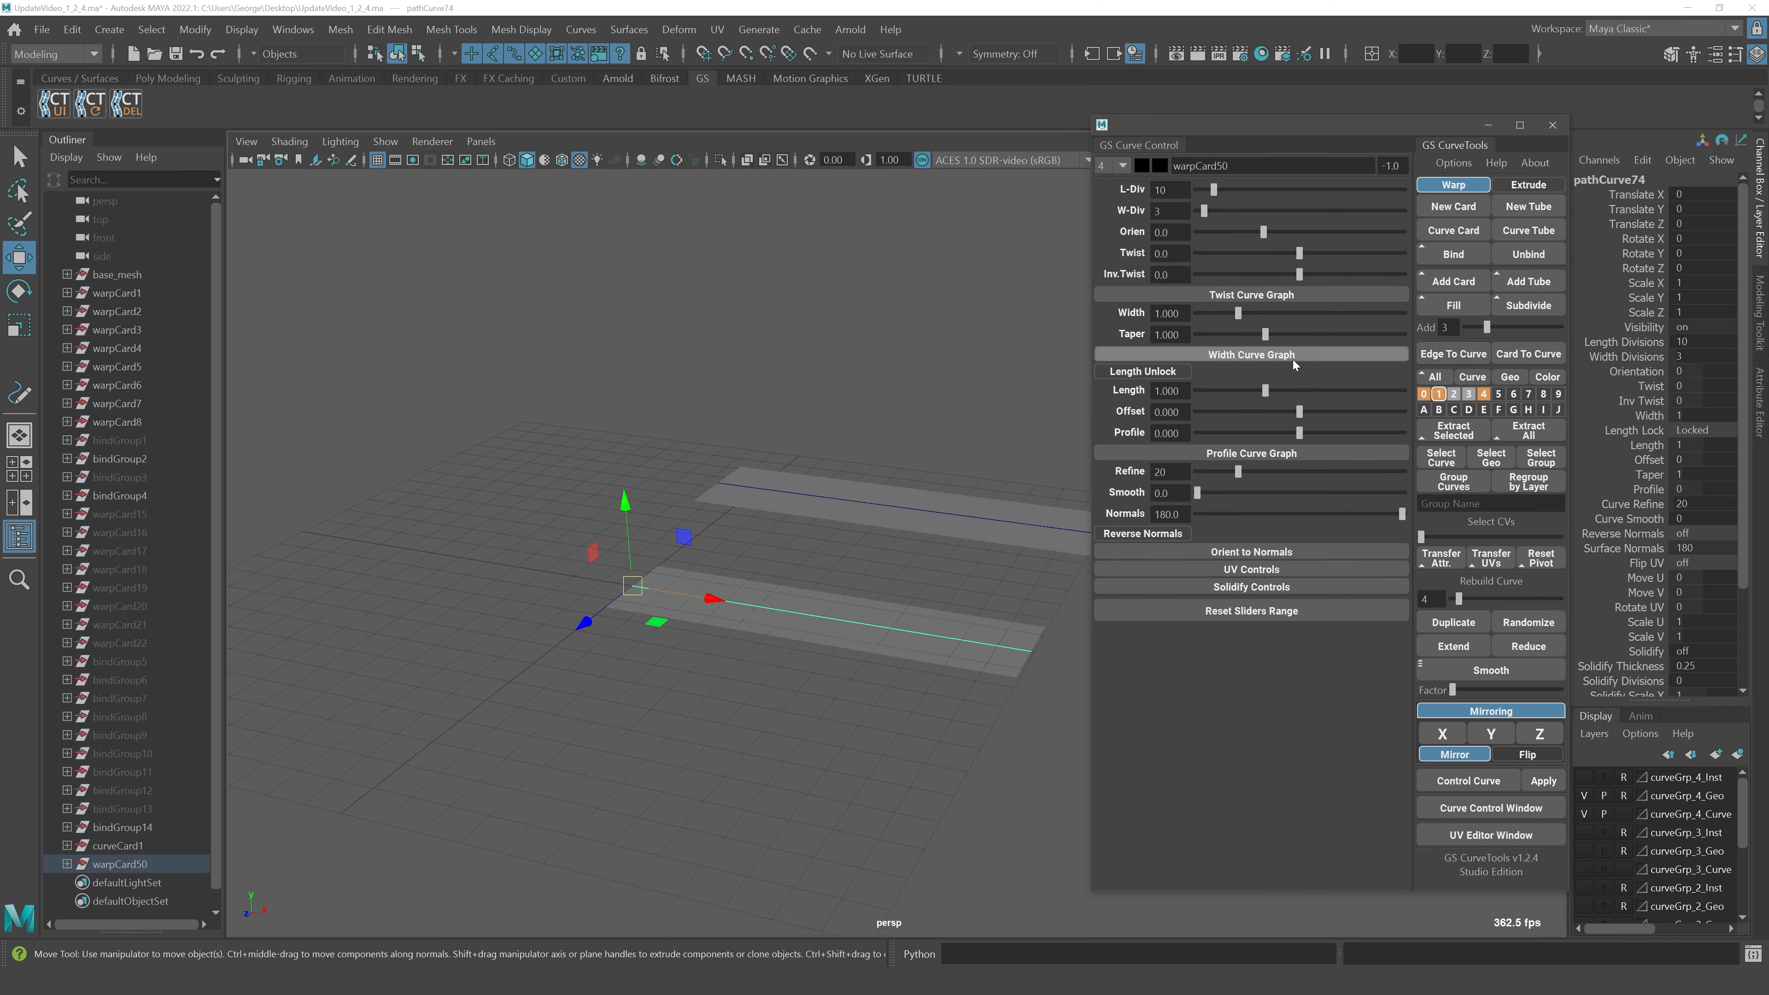
# Set warpCard50's profile to 0.386 and shape its profile graph with a lowered start and an early peak
pyautogui.click(1253, 452)
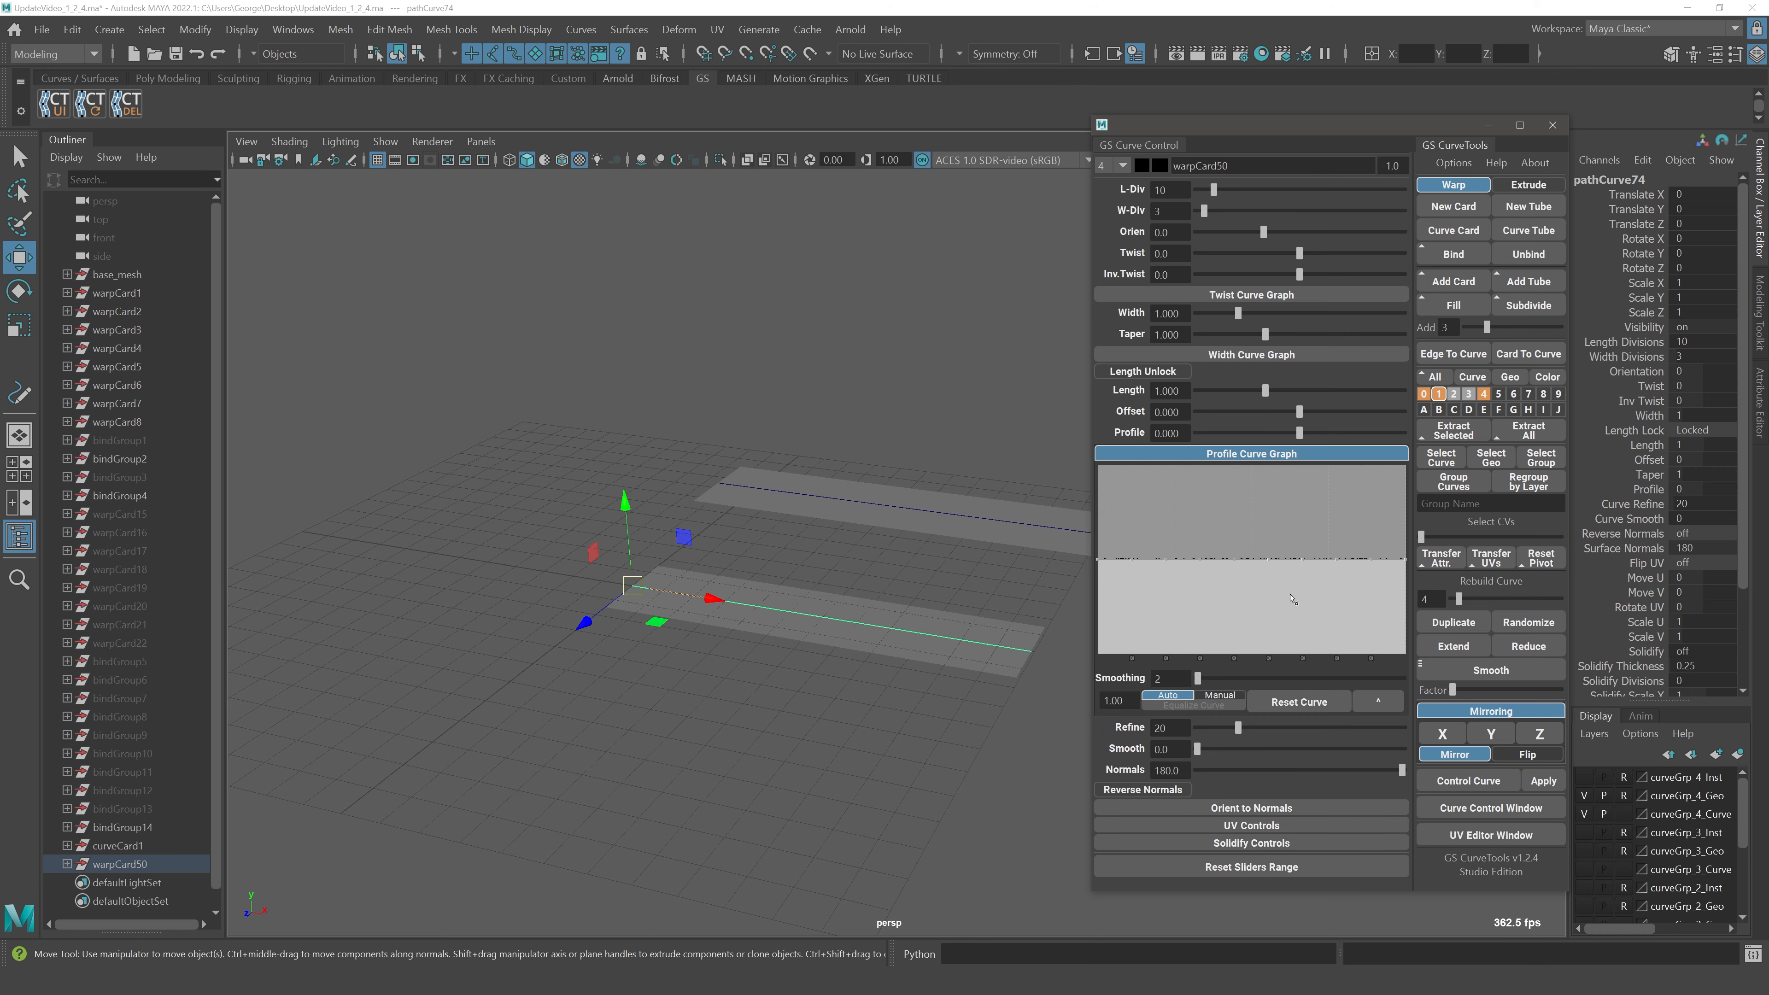
pyautogui.click(1283, 454)
pyautogui.moveTo(1299, 433)
pyautogui.mouseDown()
pyautogui.moveTo(1384, 441)
pyautogui.moveTo(1320, 437)
pyautogui.mouseUp()
pyautogui.click(1279, 455)
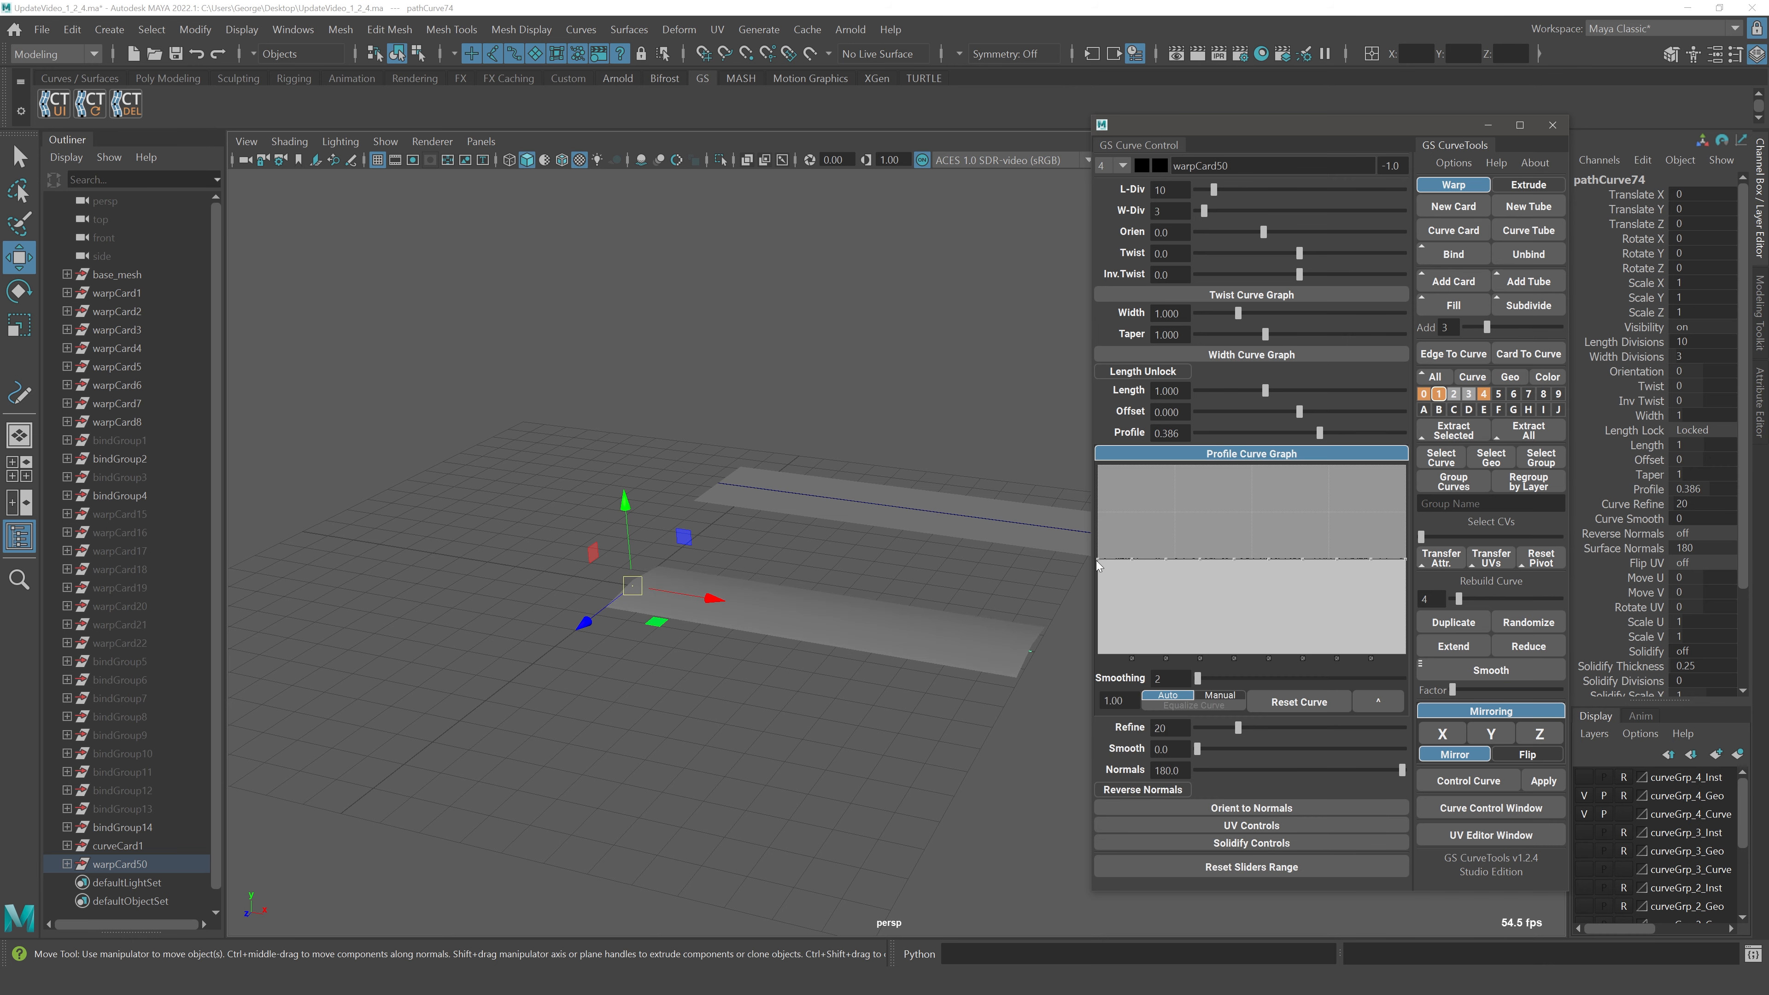
pyautogui.moveTo(1097, 559); pyautogui.dragTo(1098, 652)
pyautogui.moveTo(1136, 558); pyautogui.dragTo(1130, 492)
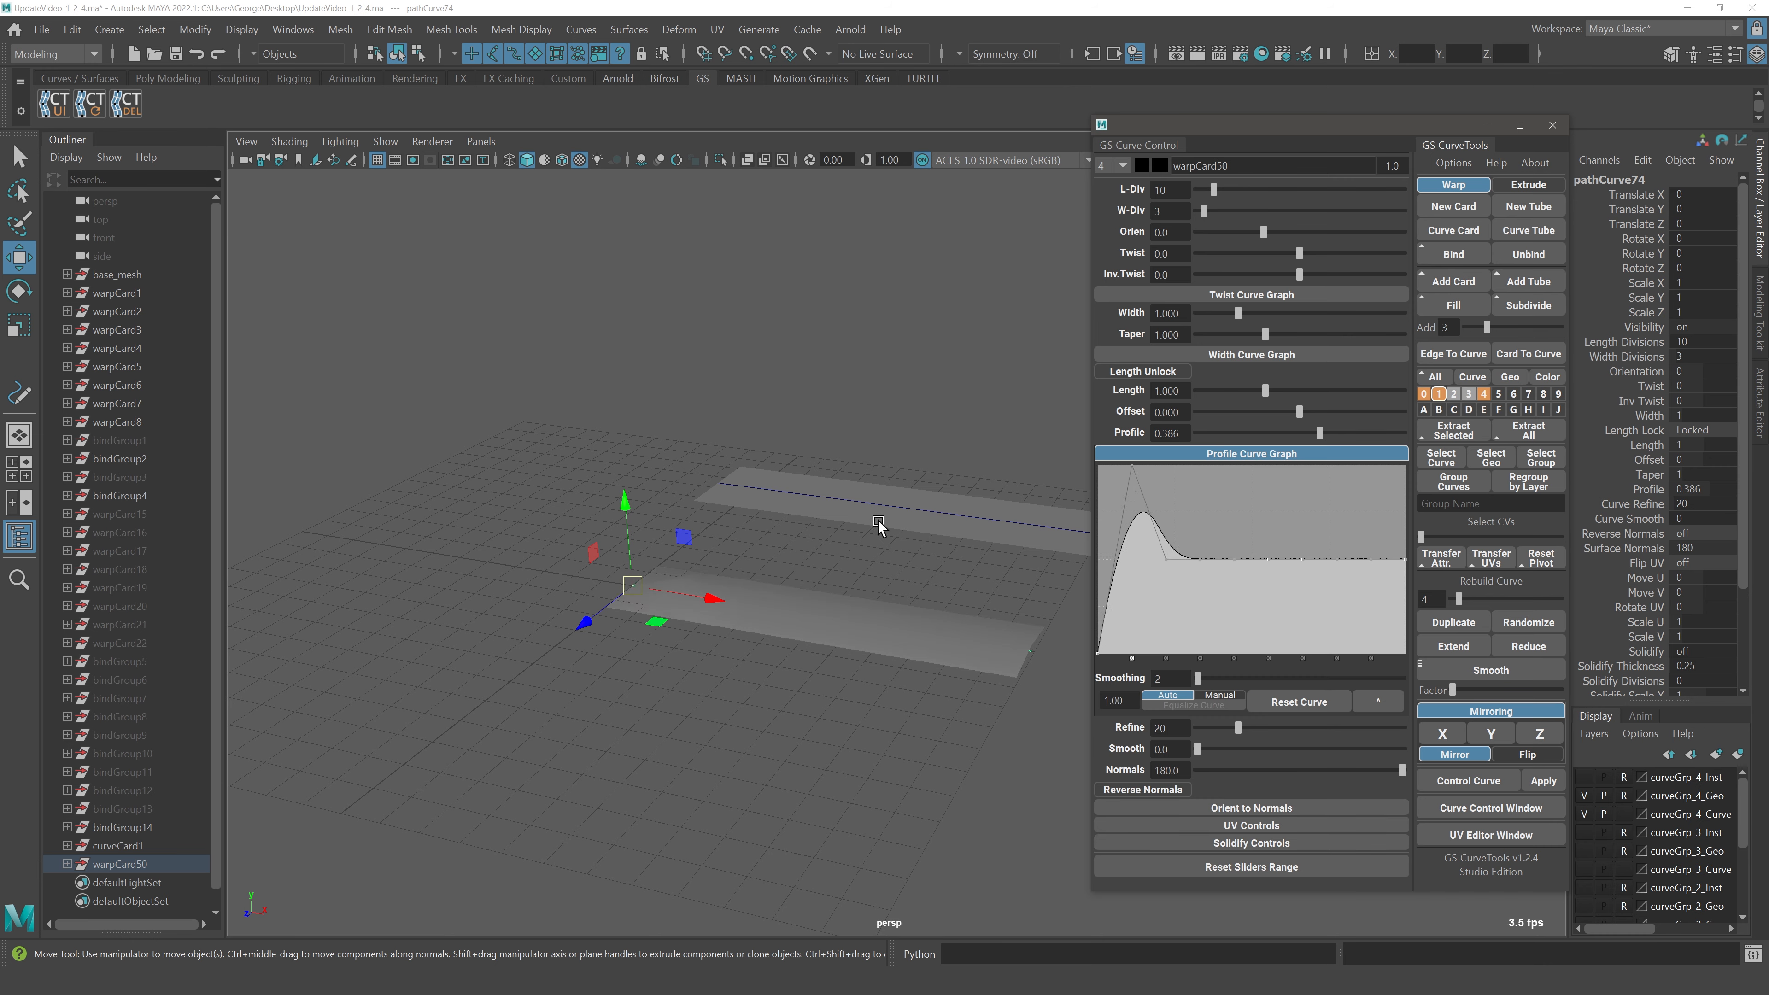
pyautogui.keyDown('alt'); pyautogui.moveTo(878, 528); pyautogui.dragTo(681, 606); pyautogui.keyUp('alt')
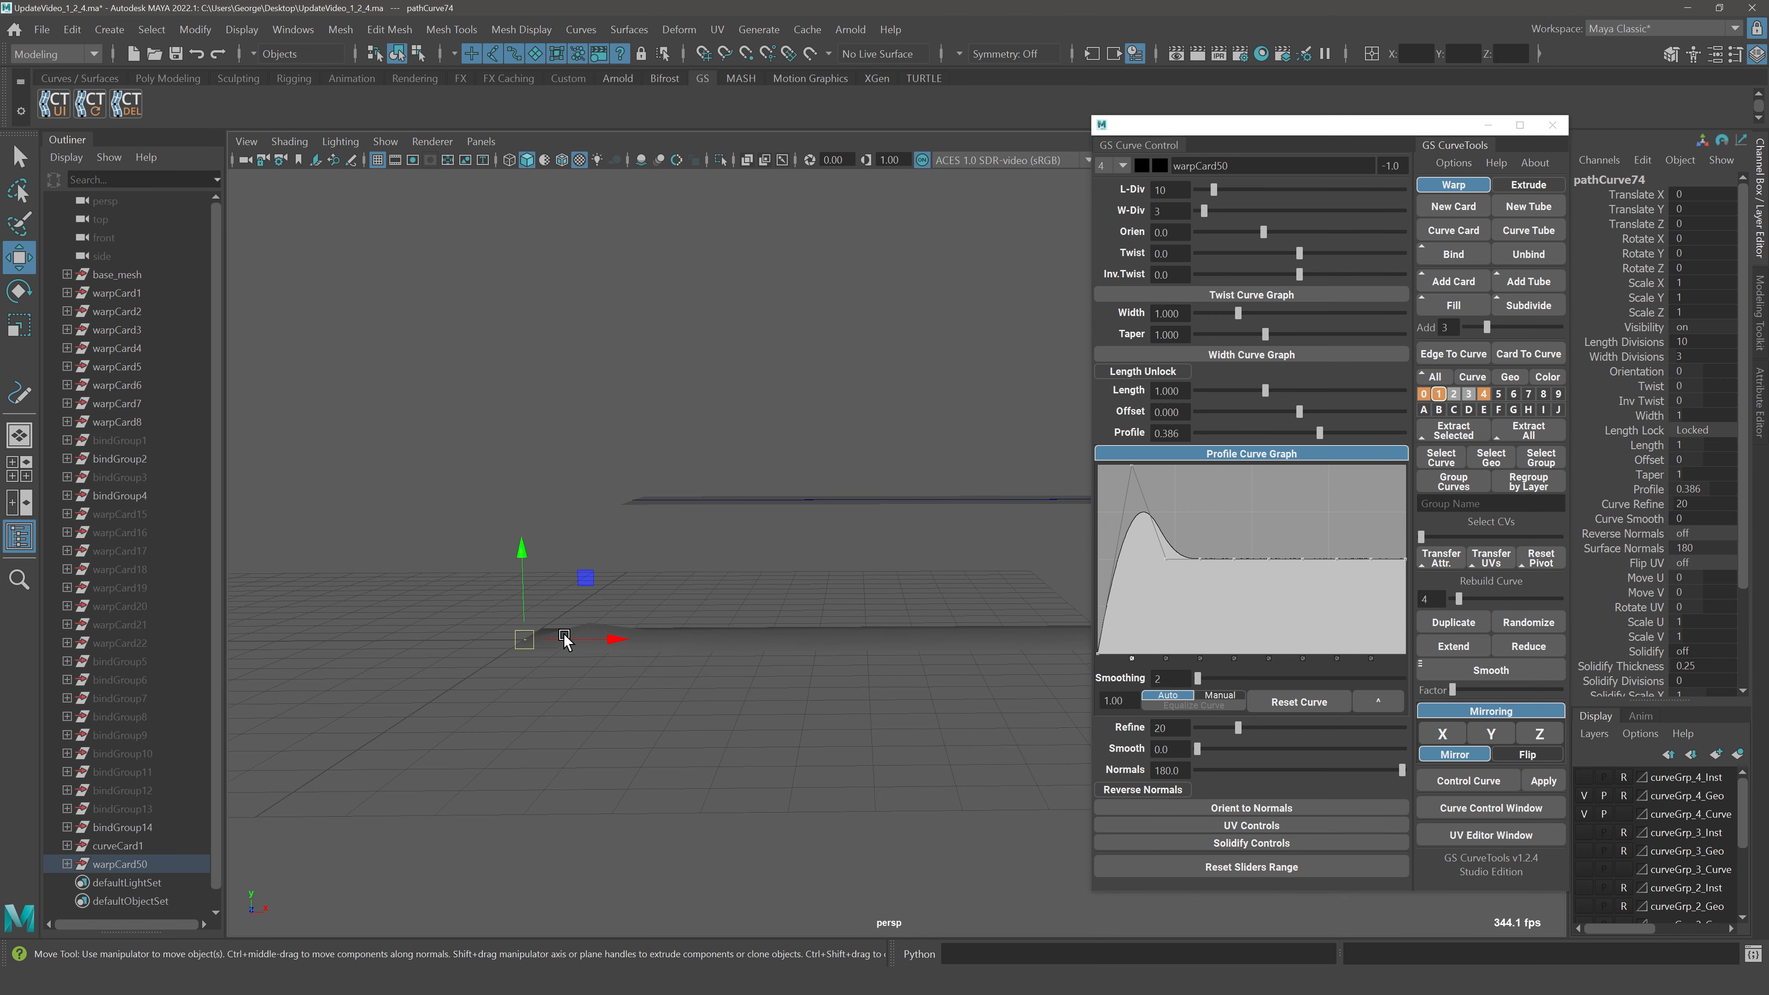
pyautogui.click(1245, 469)
# Select curveCard1, set its width to 1.738, and try a twist of 26.6 before undoing it
pyautogui.moveTo(763, 411); pyautogui.dragTo(1004, 558)
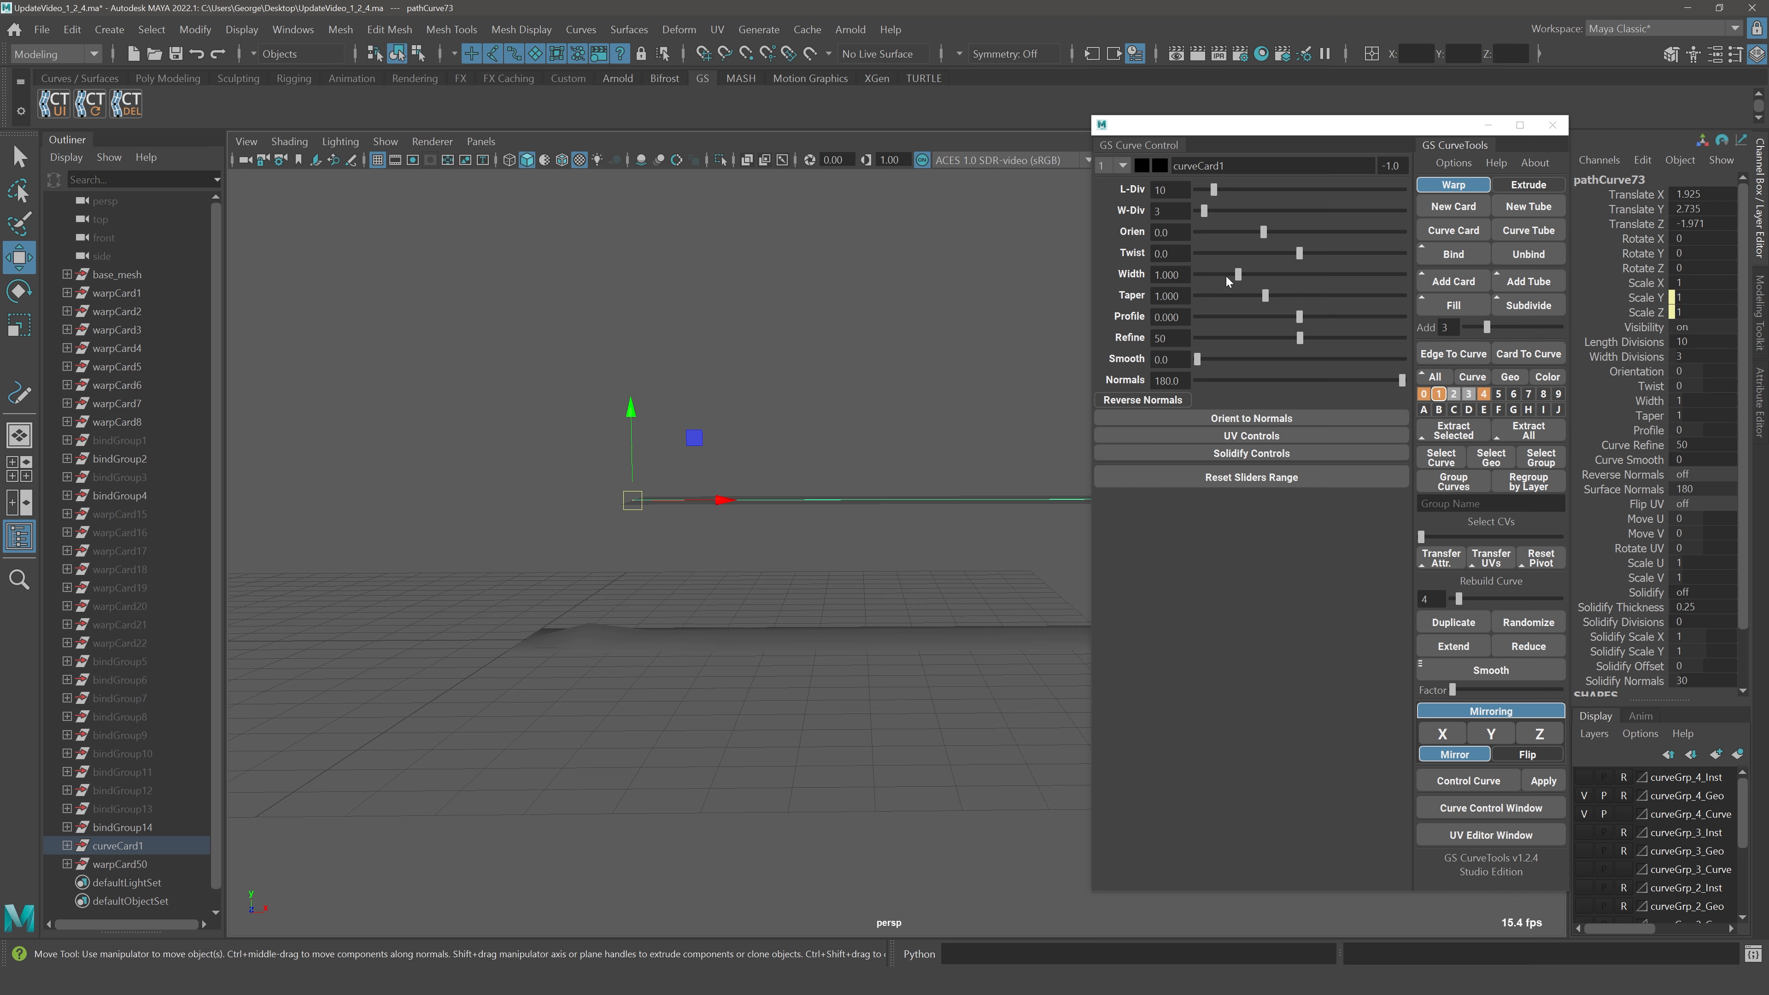
pyautogui.moveTo(1237, 276); pyautogui.dragTo(1268, 275)
pyautogui.keyDown('alt'); pyautogui.moveTo(922, 331); pyautogui.dragTo(1038, 380); pyautogui.keyUp('alt')
pyautogui.moveTo(1299, 255); pyautogui.dragTo(1315, 256)
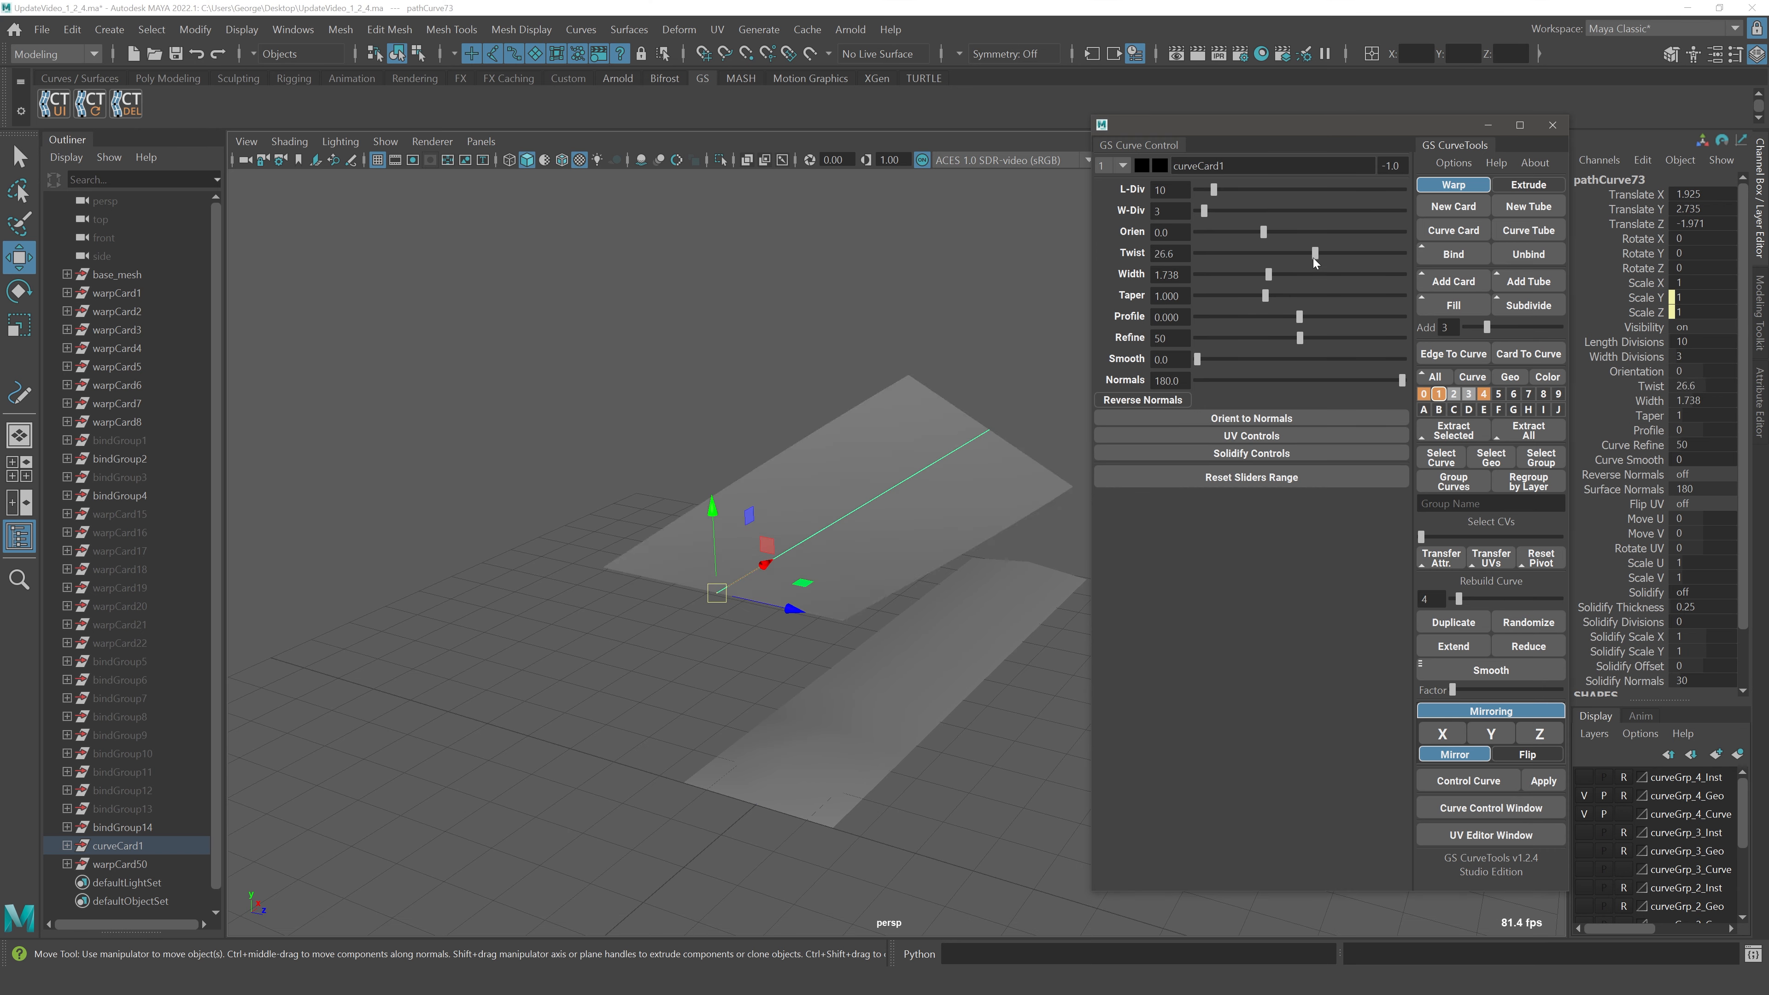
pyautogui.hotkey('ctrl', 'z')
# Try a strong taper on curveCard1, undo it, reduce the taper slightly and deselect the card
pyautogui.keyDown('alt'); pyautogui.moveTo(982, 315); pyautogui.dragTo(904, 342); pyautogui.keyUp('alt')
pyautogui.moveTo(1265, 296); pyautogui.dragTo(1384, 313)
pyautogui.hotkey('ctrl', 'z')
pyautogui.moveTo(1266, 295); pyautogui.dragTo(1248, 296)
pyautogui.keyDown('alt'); pyautogui.moveTo(849, 358); pyautogui.dragTo(731, 363); pyautogui.keyUp('alt')
pyautogui.click(1056, 457)
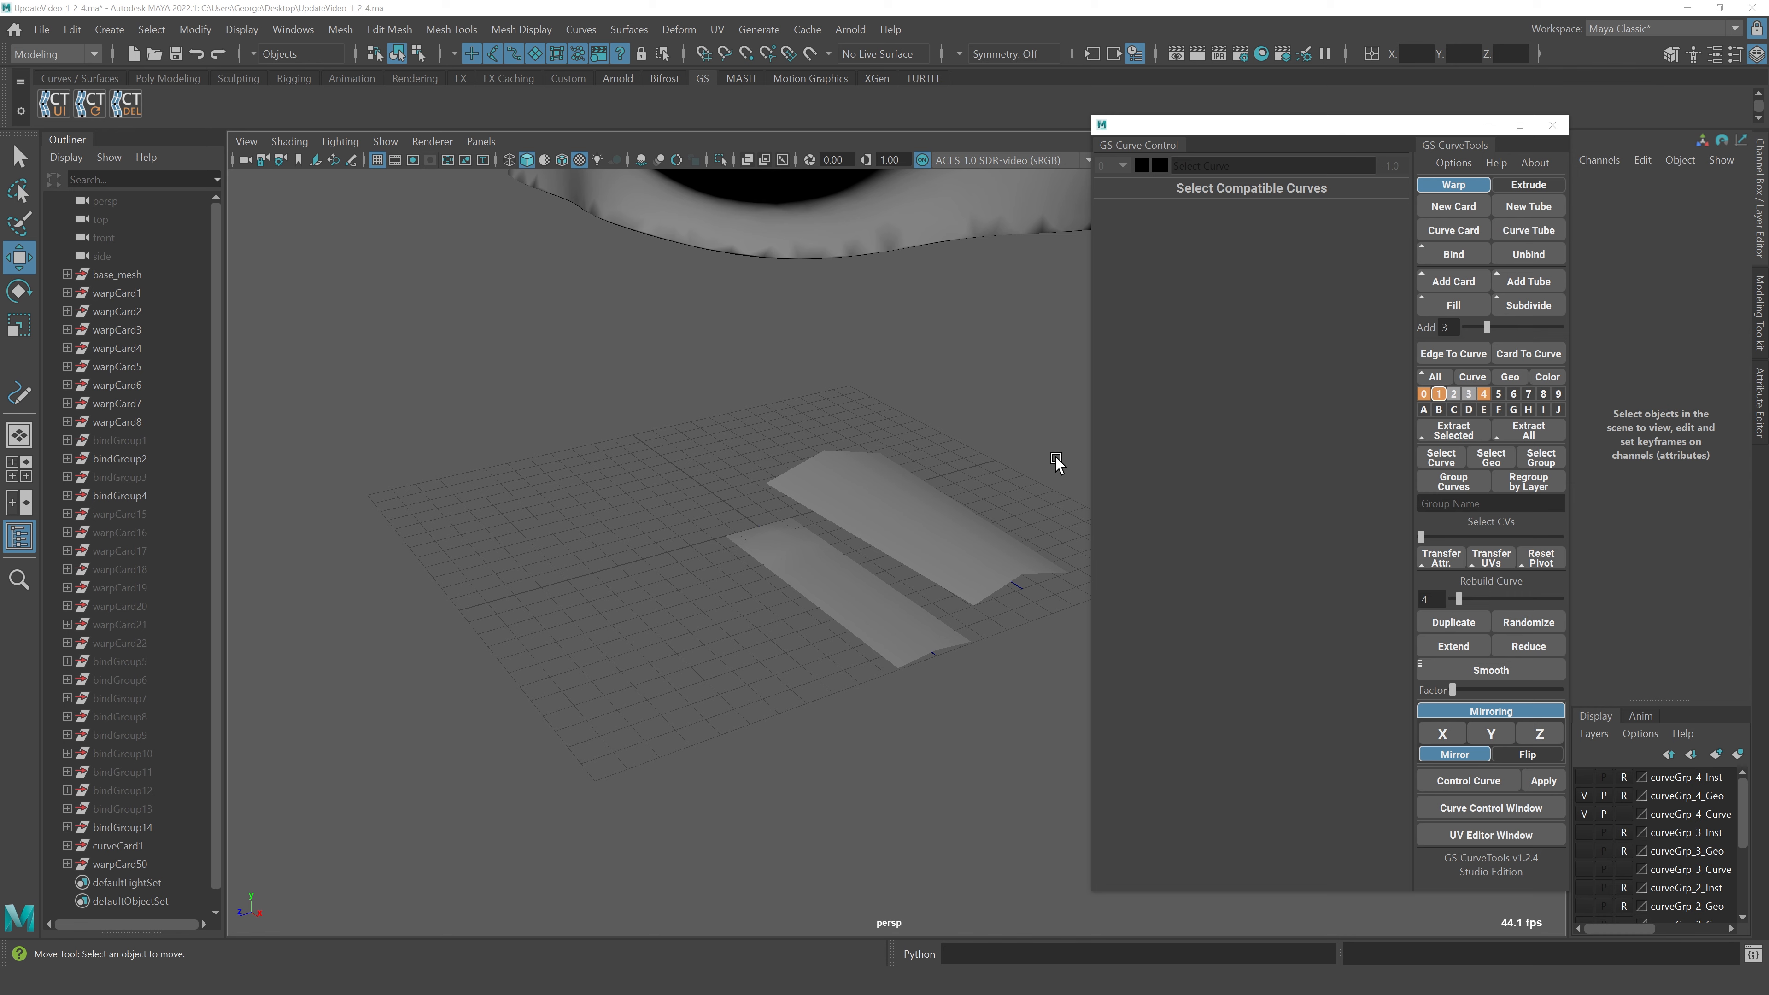
# Select the warpCard50 and curveCard1 groups and delete both test cards
pyautogui.click(896, 617)
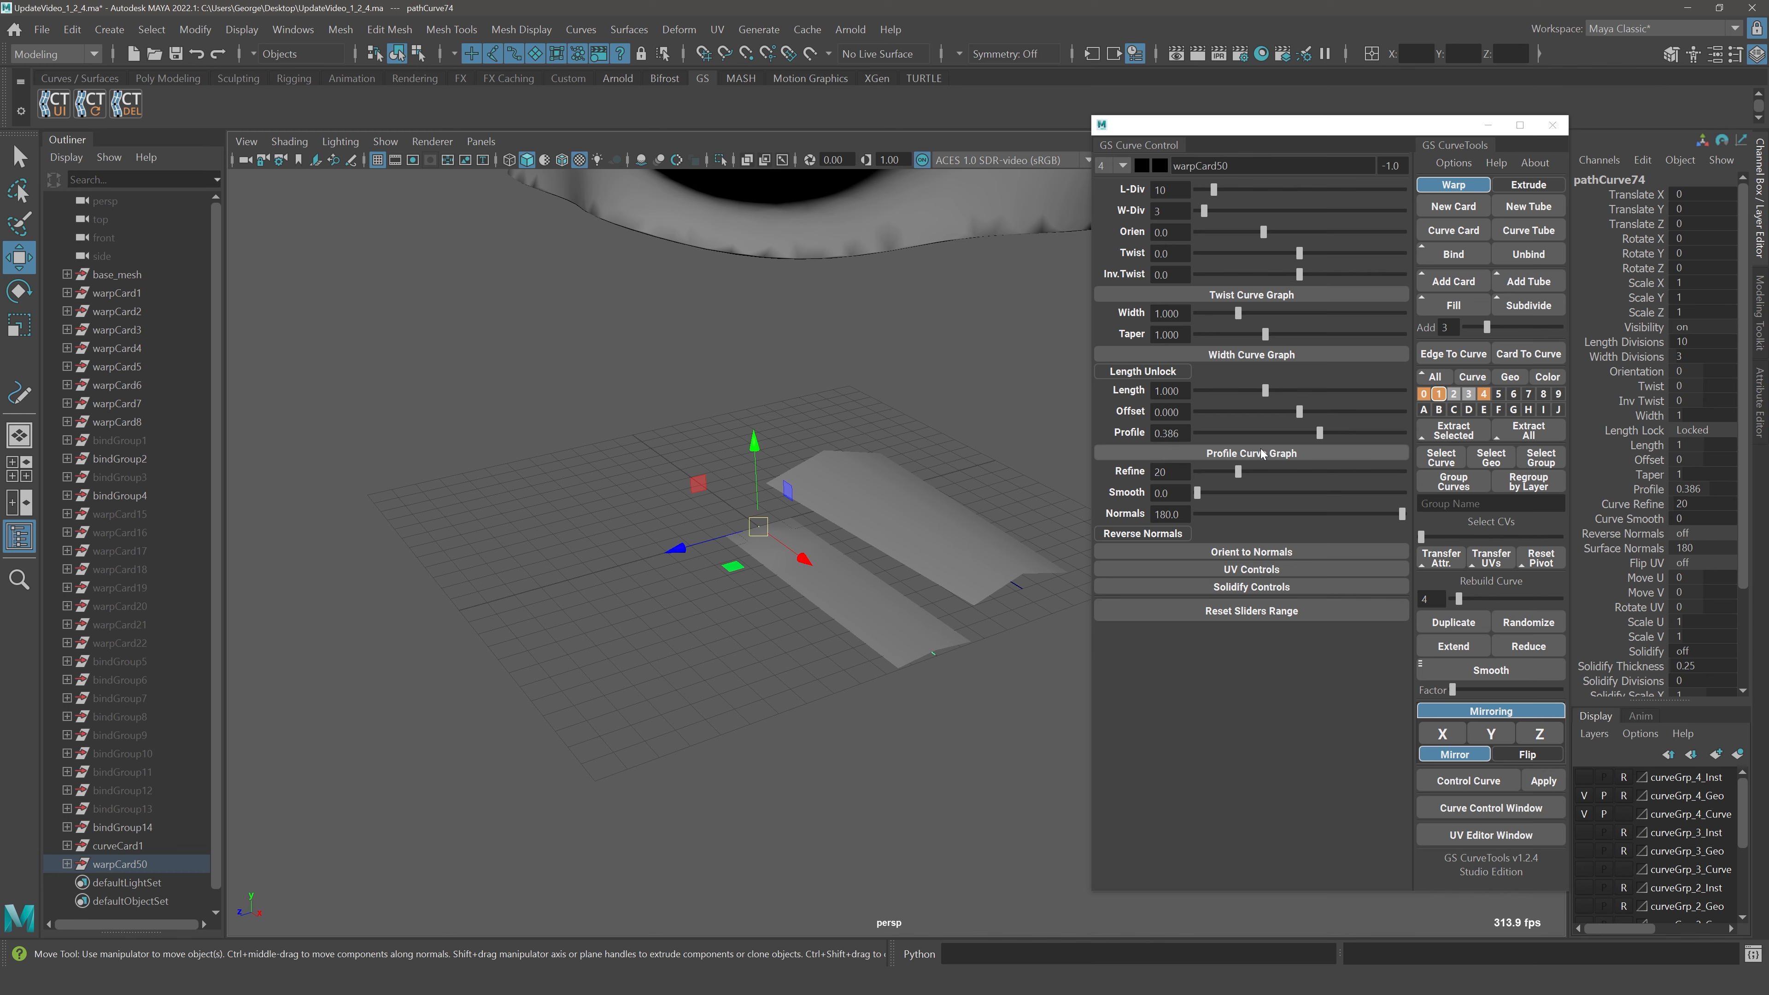
pyautogui.keyDown('shift'); pyautogui.click(1015, 587); pyautogui.keyUp('shift')
pyautogui.press('Up')
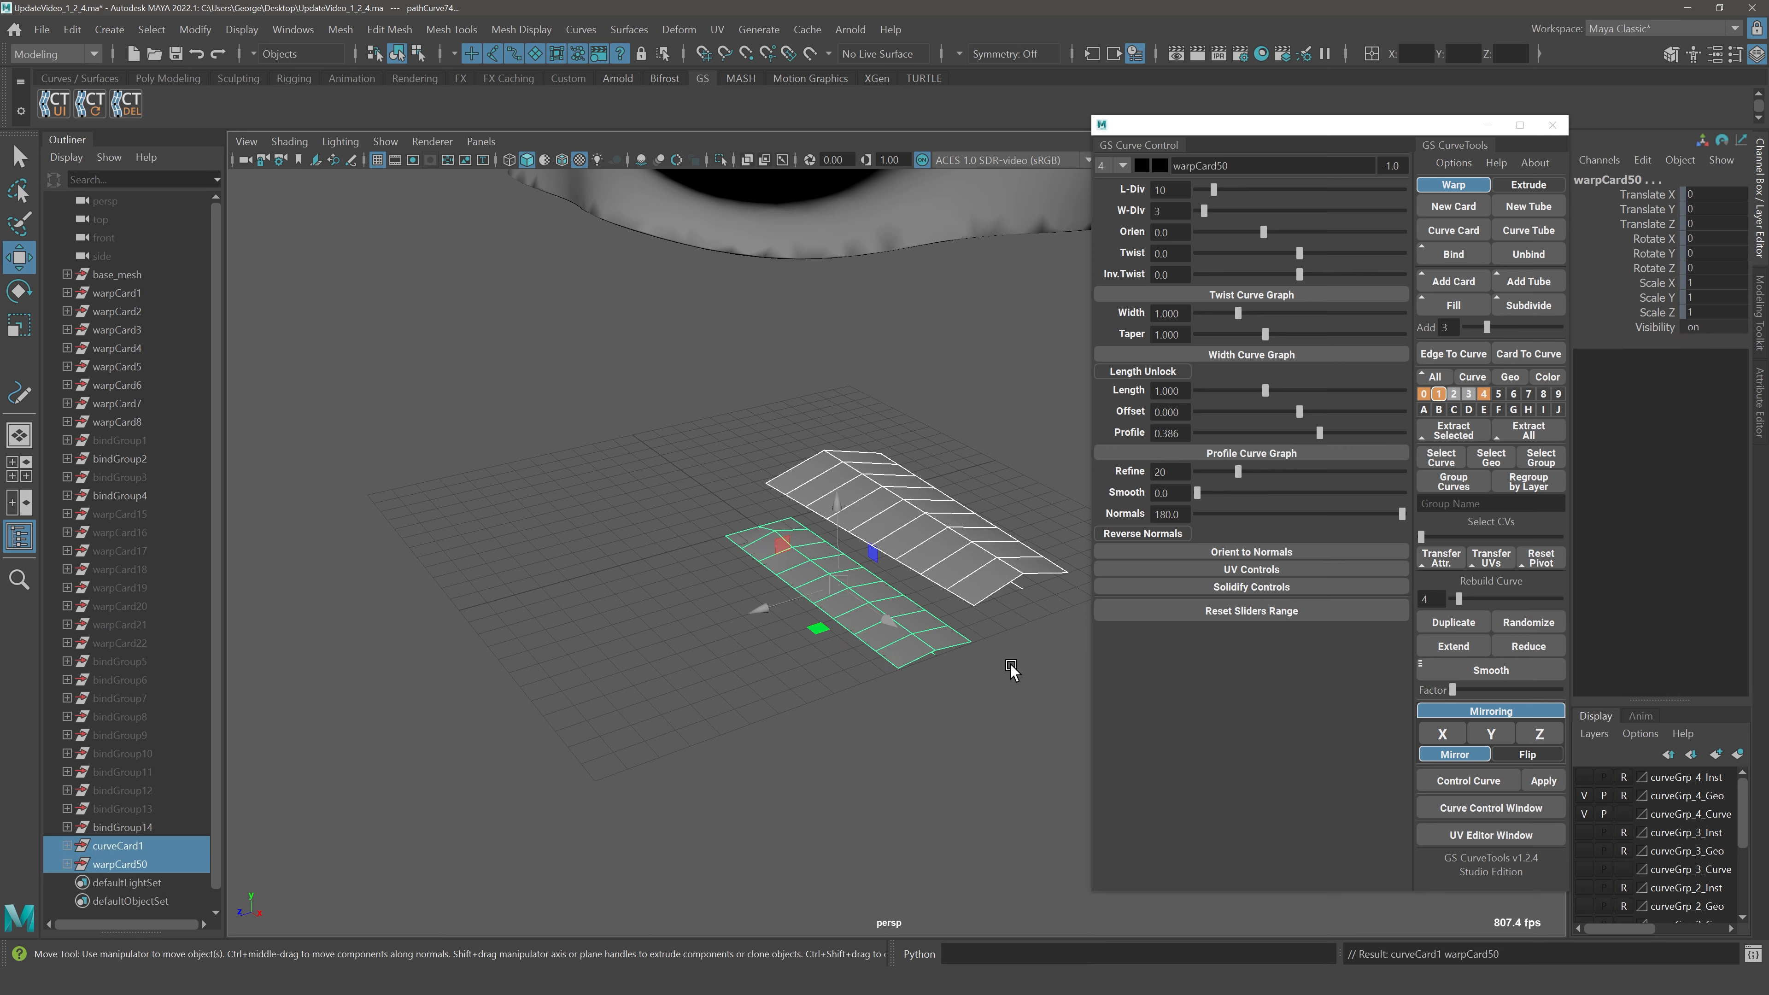
pyautogui.press('Delete')
# Move warpCard4 on the head to about 7.59, 65.706, -2.086 and look at its Orient to Normals options
pyautogui.press('a')
pyautogui.keyDown('alt'); pyautogui.moveTo(973, 443); pyautogui.dragTo(926, 540, button='middle'); pyautogui.keyUp('alt')
pyautogui.scroll(7, 1007, 426)
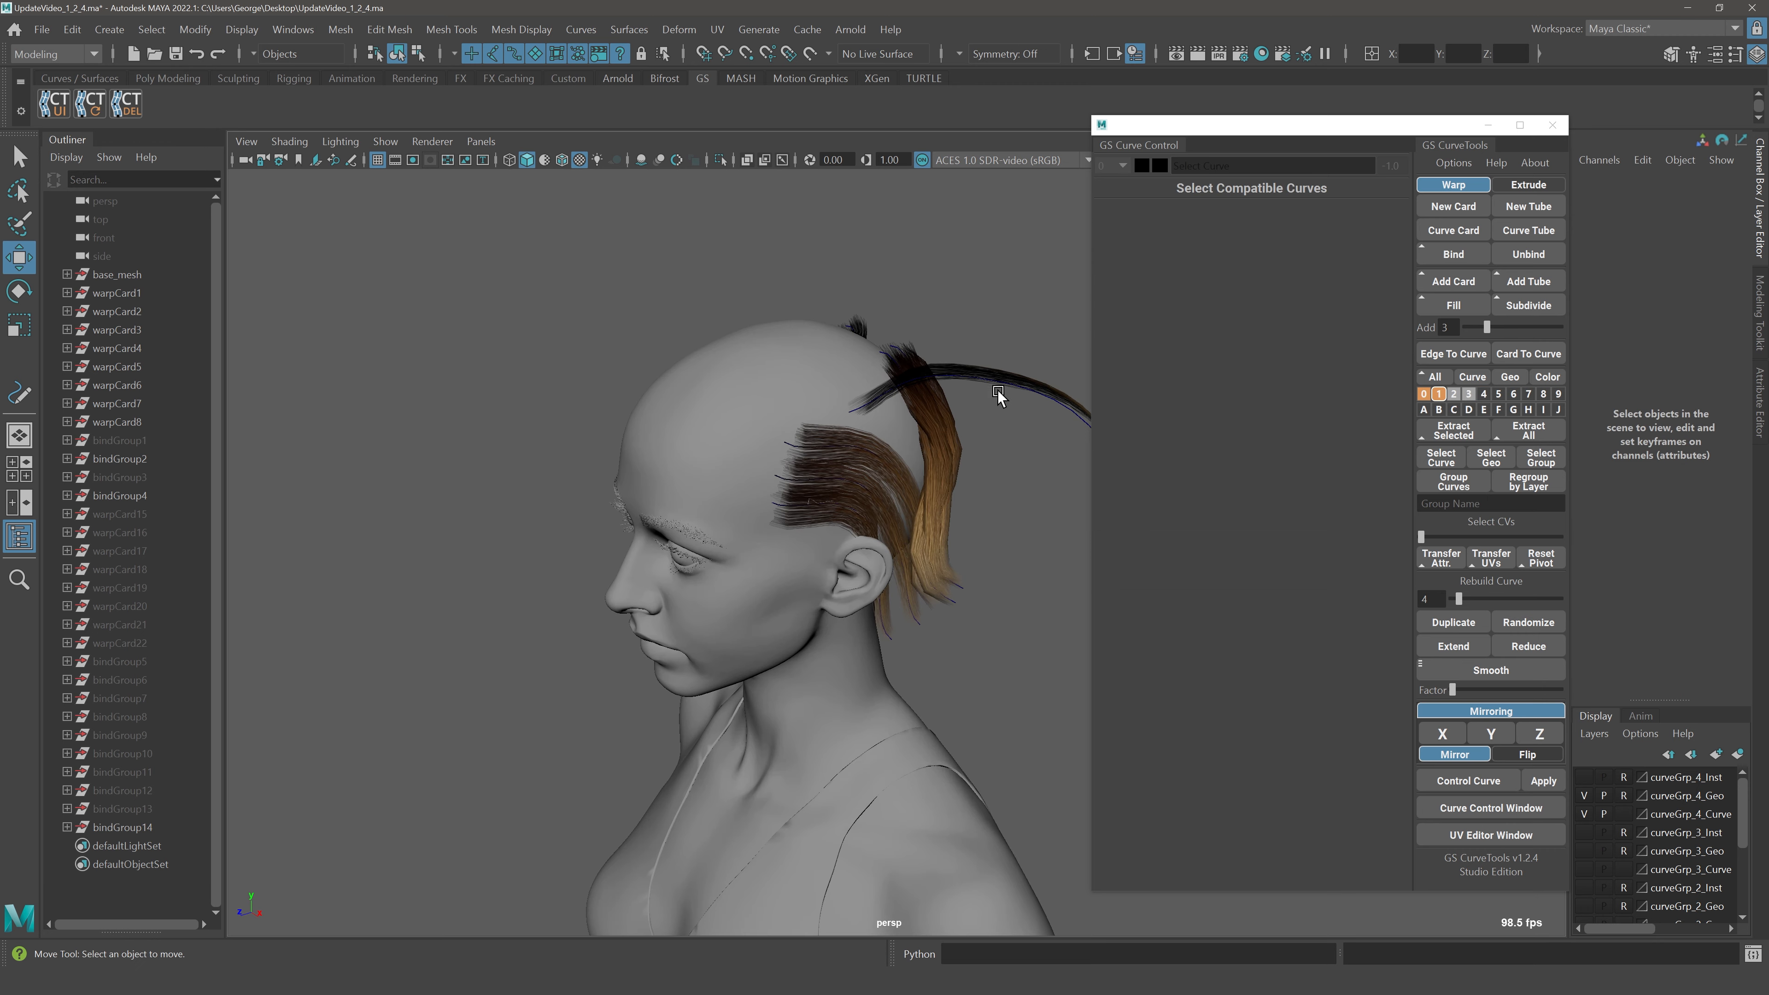
pyautogui.click(998, 389)
pyautogui.keyDown('alt'); pyautogui.moveTo(999, 394); pyautogui.dragTo(931, 481, button='middle'); pyautogui.keyUp('alt')
pyautogui.moveTo(931, 481)
pyautogui.keyDown('alt'); pyautogui.mouseDown()
pyautogui.moveTo(973, 513)
pyautogui.moveTo(922, 478)
pyautogui.mouseUp(); pyautogui.keyUp('alt')
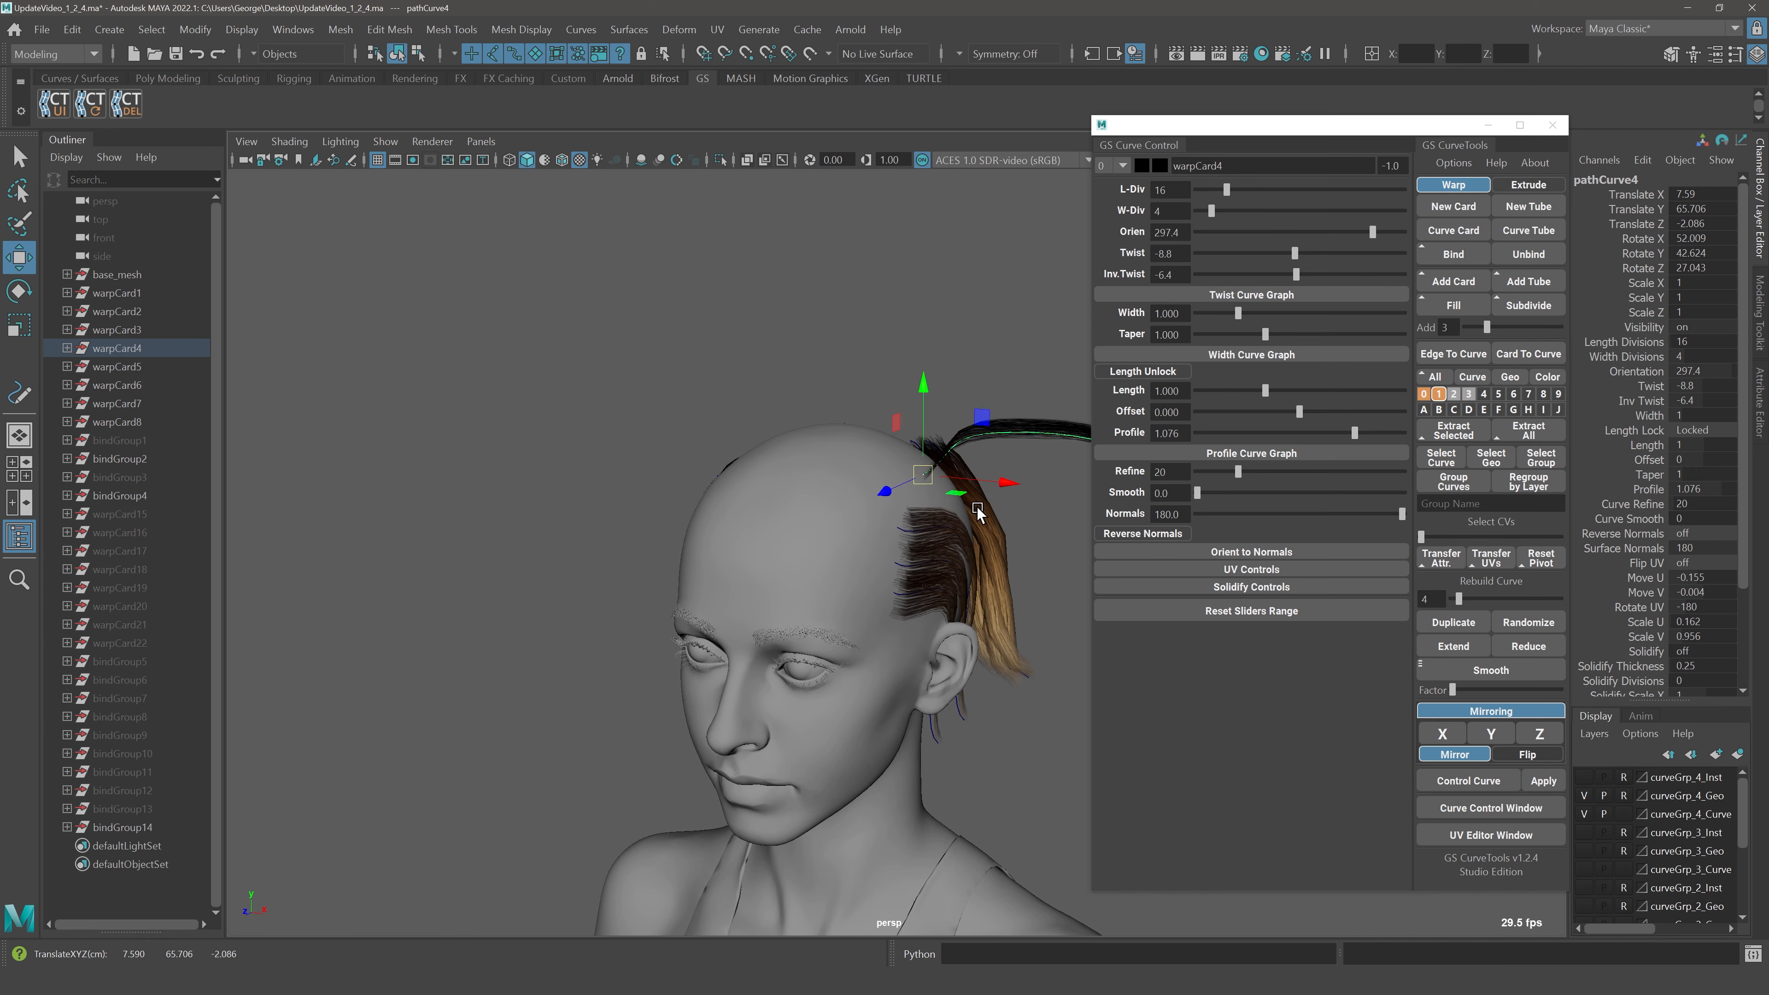
pyautogui.keyDown('alt'); pyautogui.moveTo(976, 503); pyautogui.dragTo(918, 588, button='middle'); pyautogui.keyUp('alt')
pyautogui.click(1255, 552)
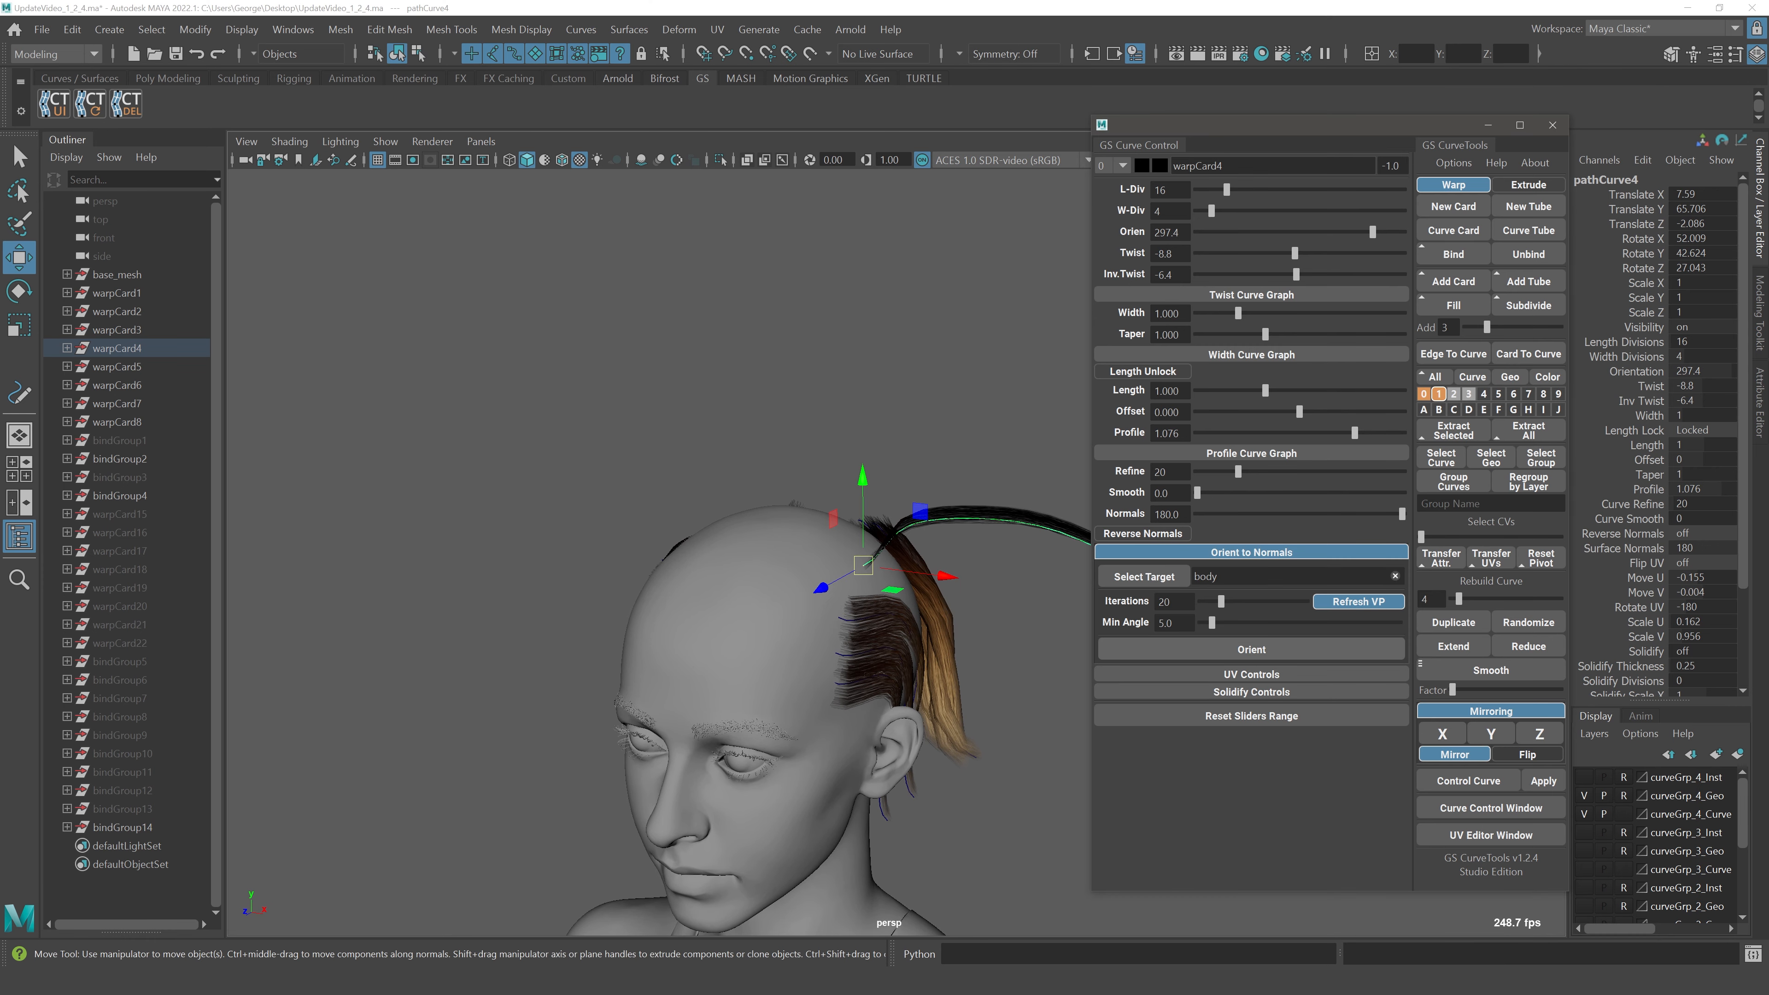
pyautogui.click(1260, 552)
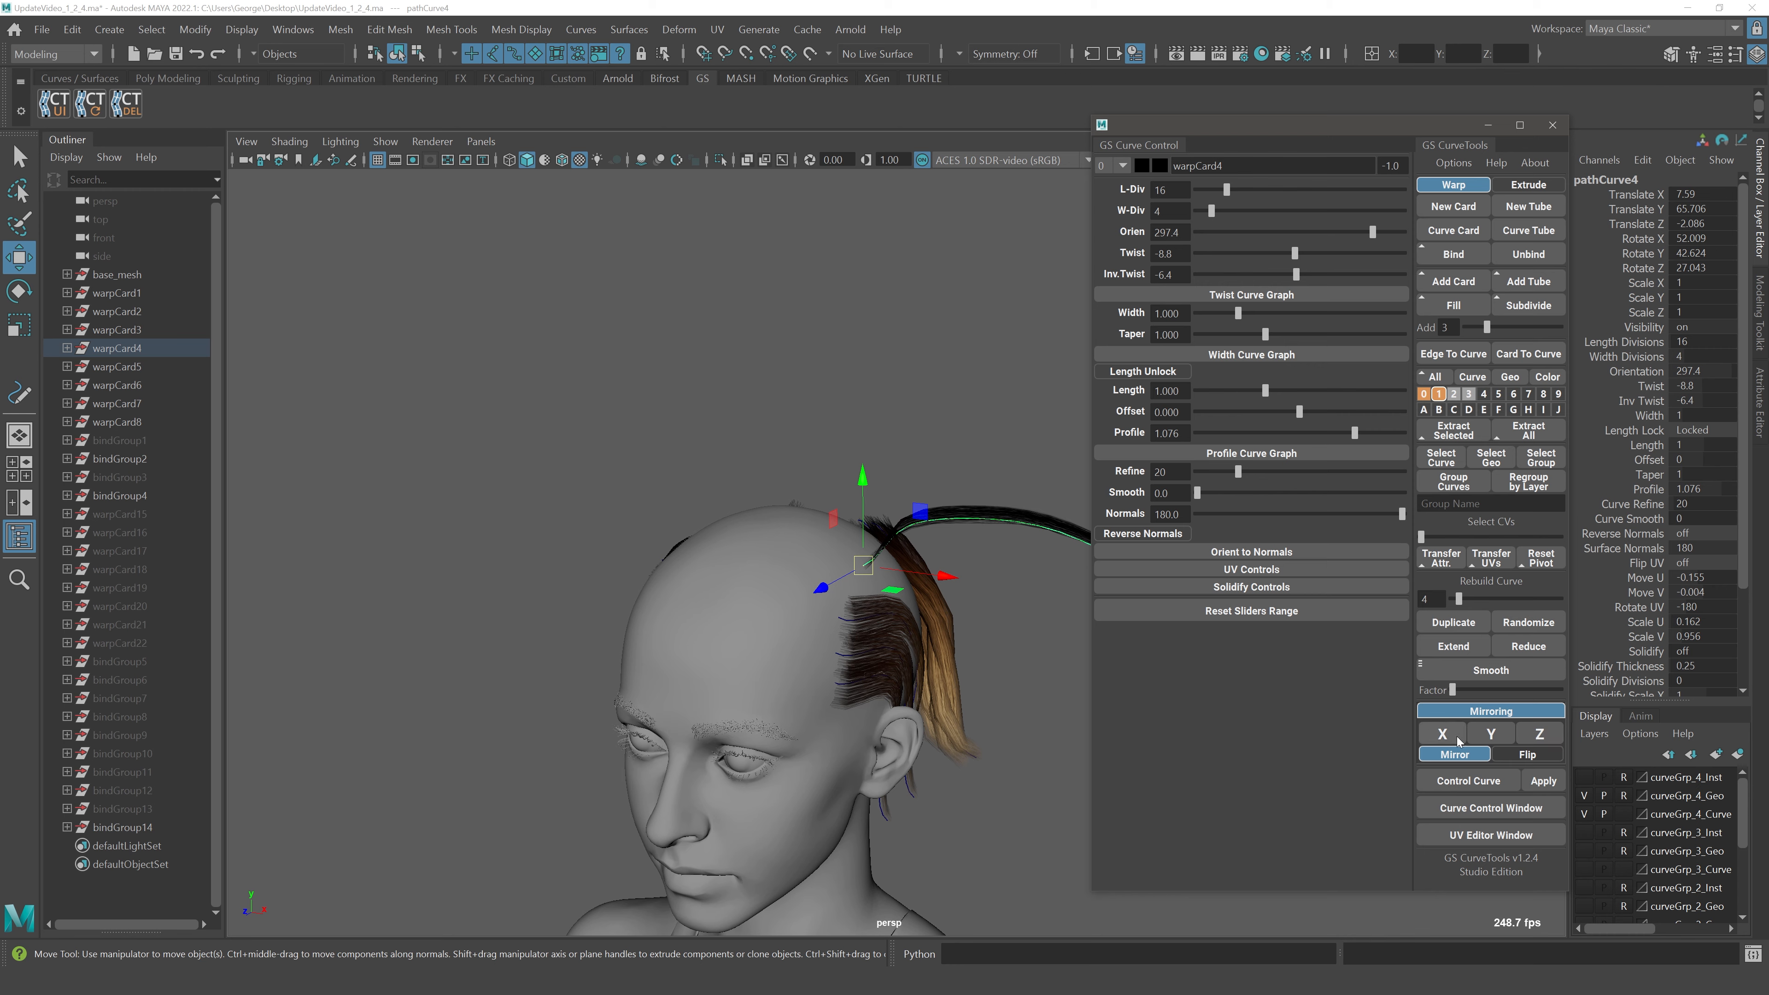
# Move warpCard4 up off the head to about 7.258, 79.467, -7.227 and inspect its curve's control points
pyautogui.scroll(2, 1017, 590)
pyautogui.click(1022, 592)
pyautogui.press('q')
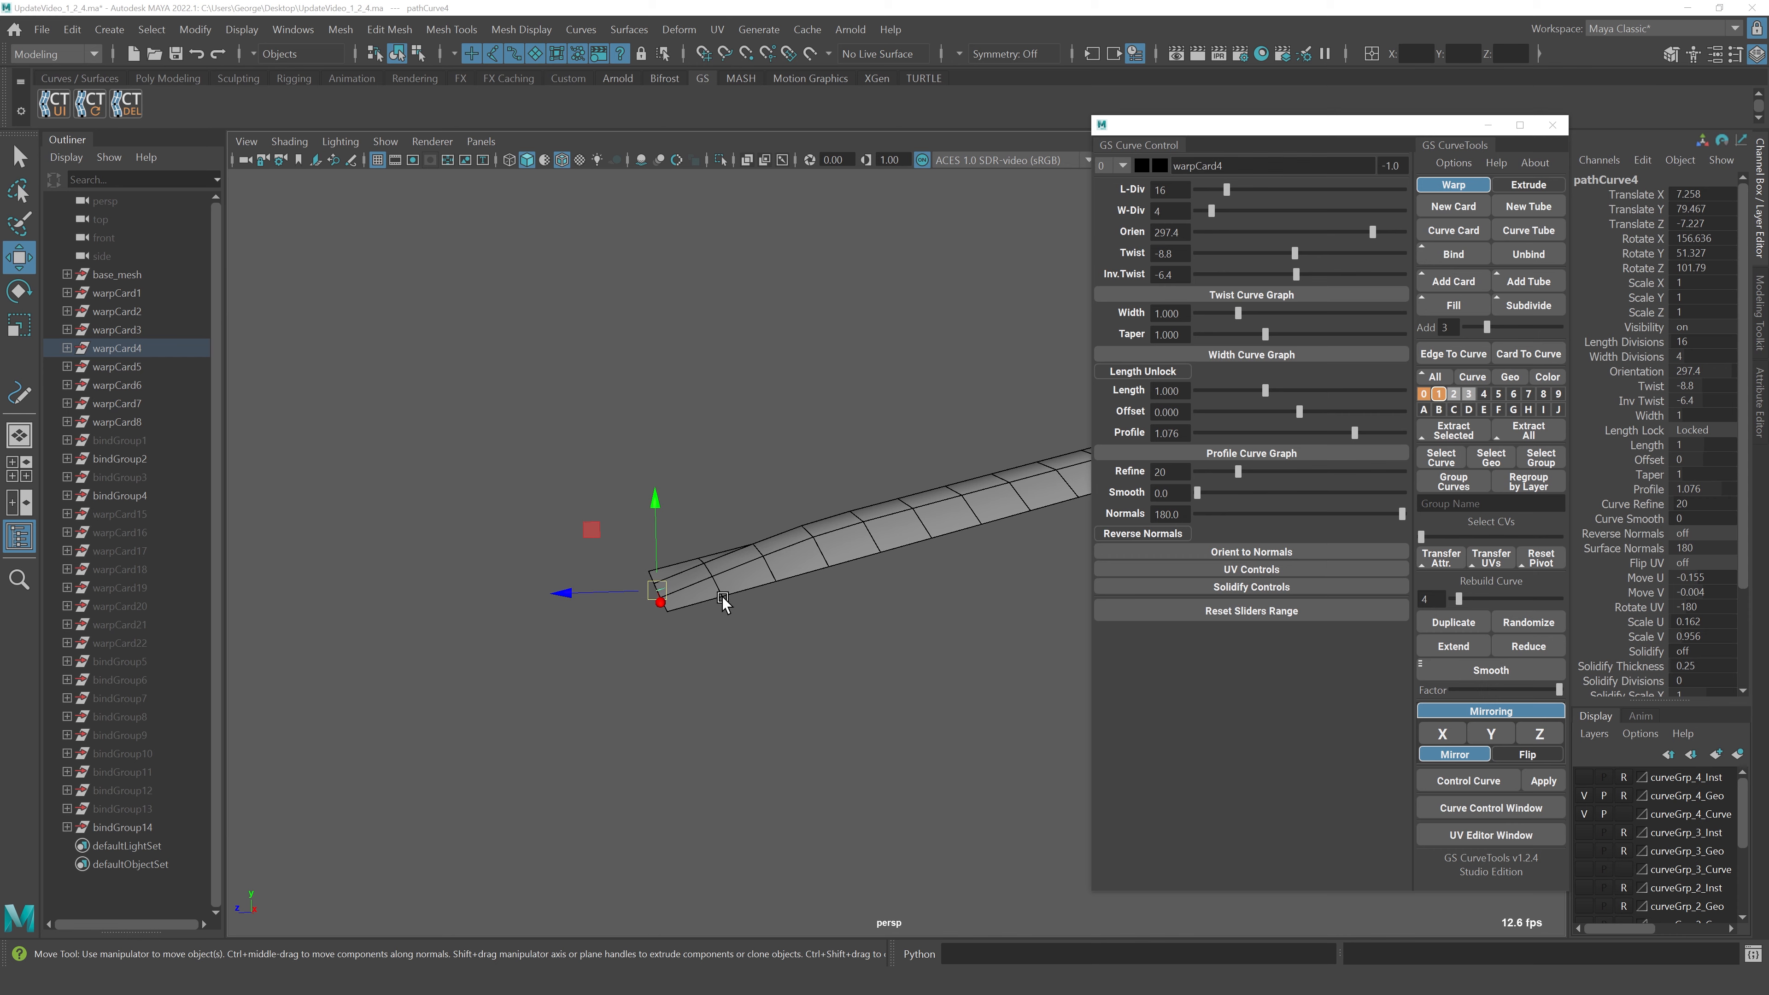
pyautogui.moveTo(720, 597)
pyautogui.keyDown('alt'); pyautogui.mouseDown()
pyautogui.moveTo(750, 640)
pyautogui.moveTo(719, 651)
pyautogui.moveTo(706, 632)
pyautogui.moveTo(740, 626)
pyautogui.mouseUp(); pyautogui.keyUp('alt')
pyautogui.click(740, 627)
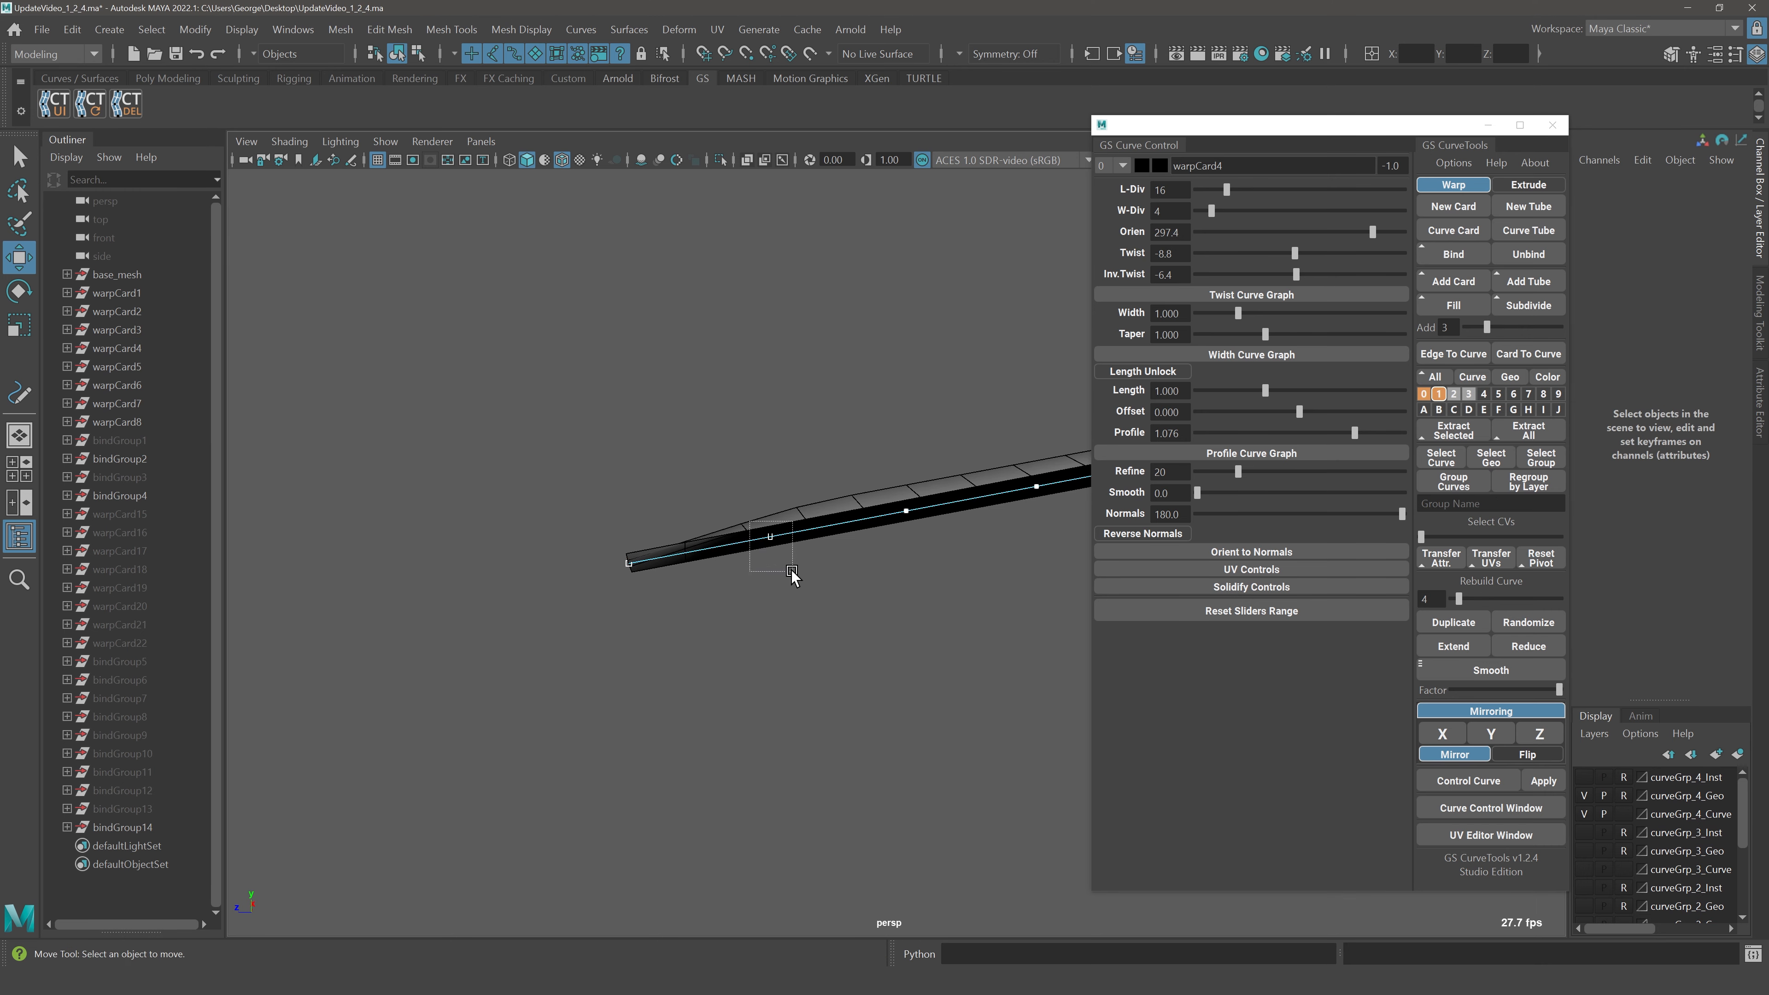
pyautogui.moveTo(792, 571); pyautogui.dragTo(792, 573)
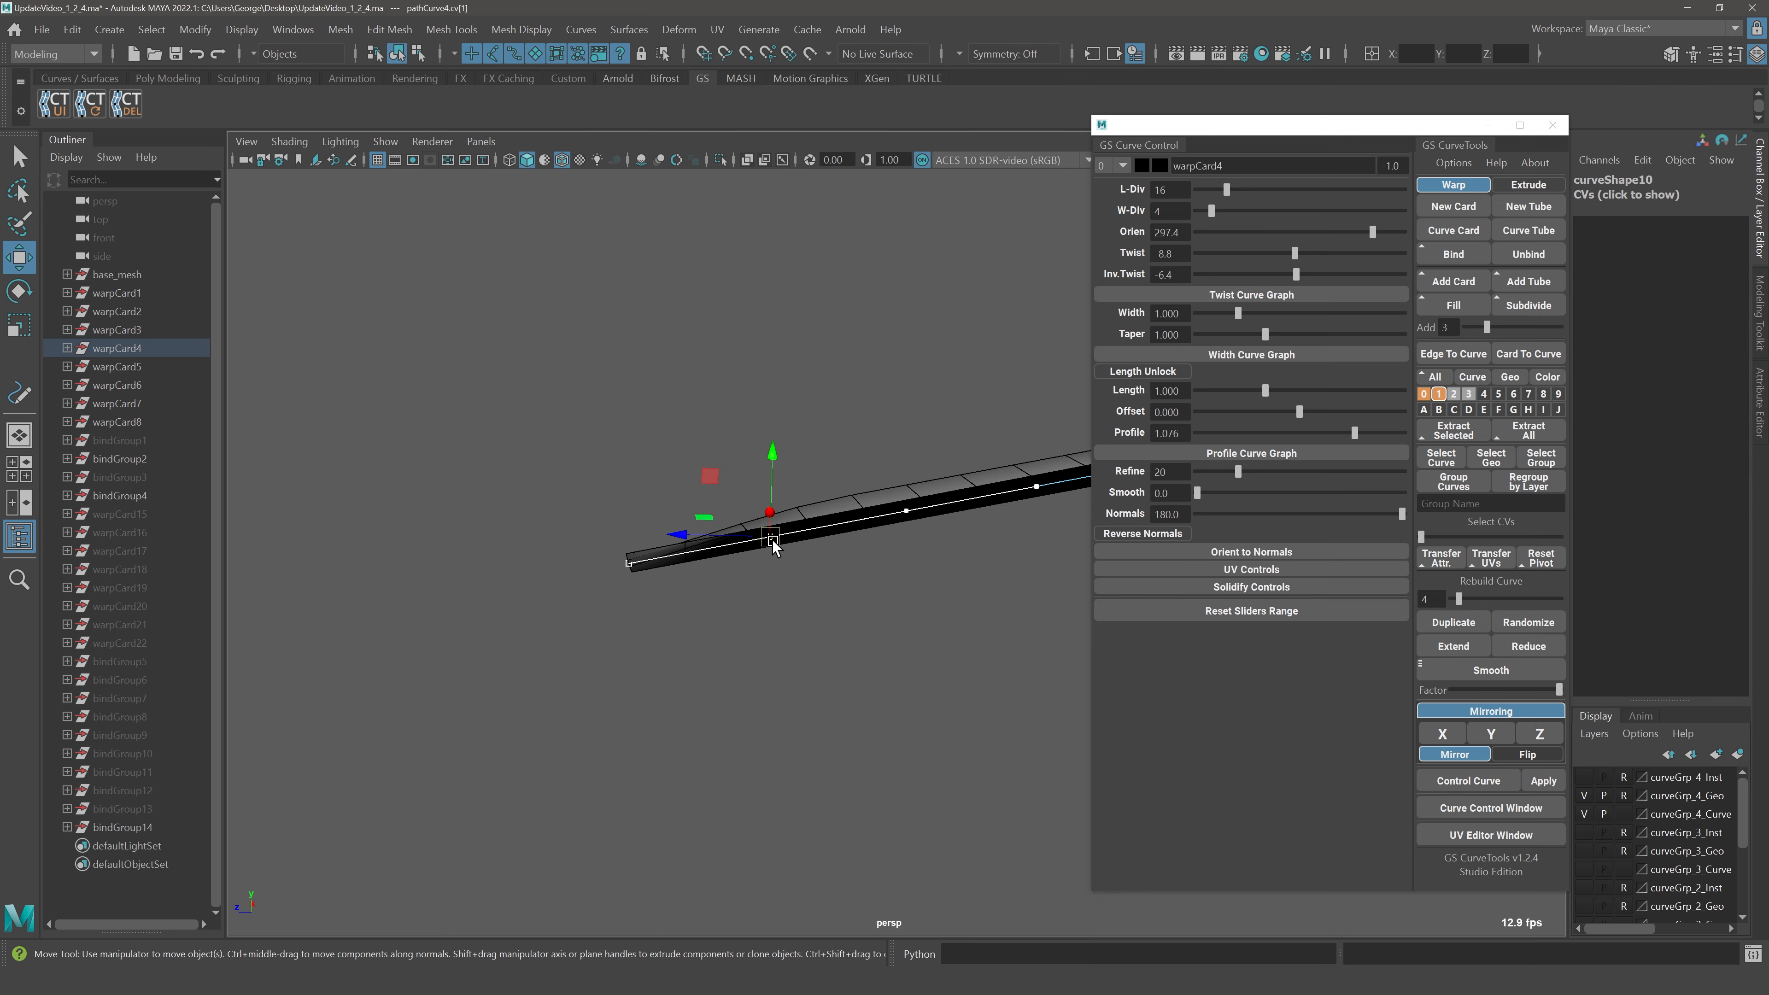
pyautogui.keyDown('alt'); pyautogui.moveTo(772, 540); pyautogui.dragTo(816, 632); pyautogui.keyUp('alt')
pyautogui.scroll(-3, 919, 482)
pyautogui.click(925, 489)
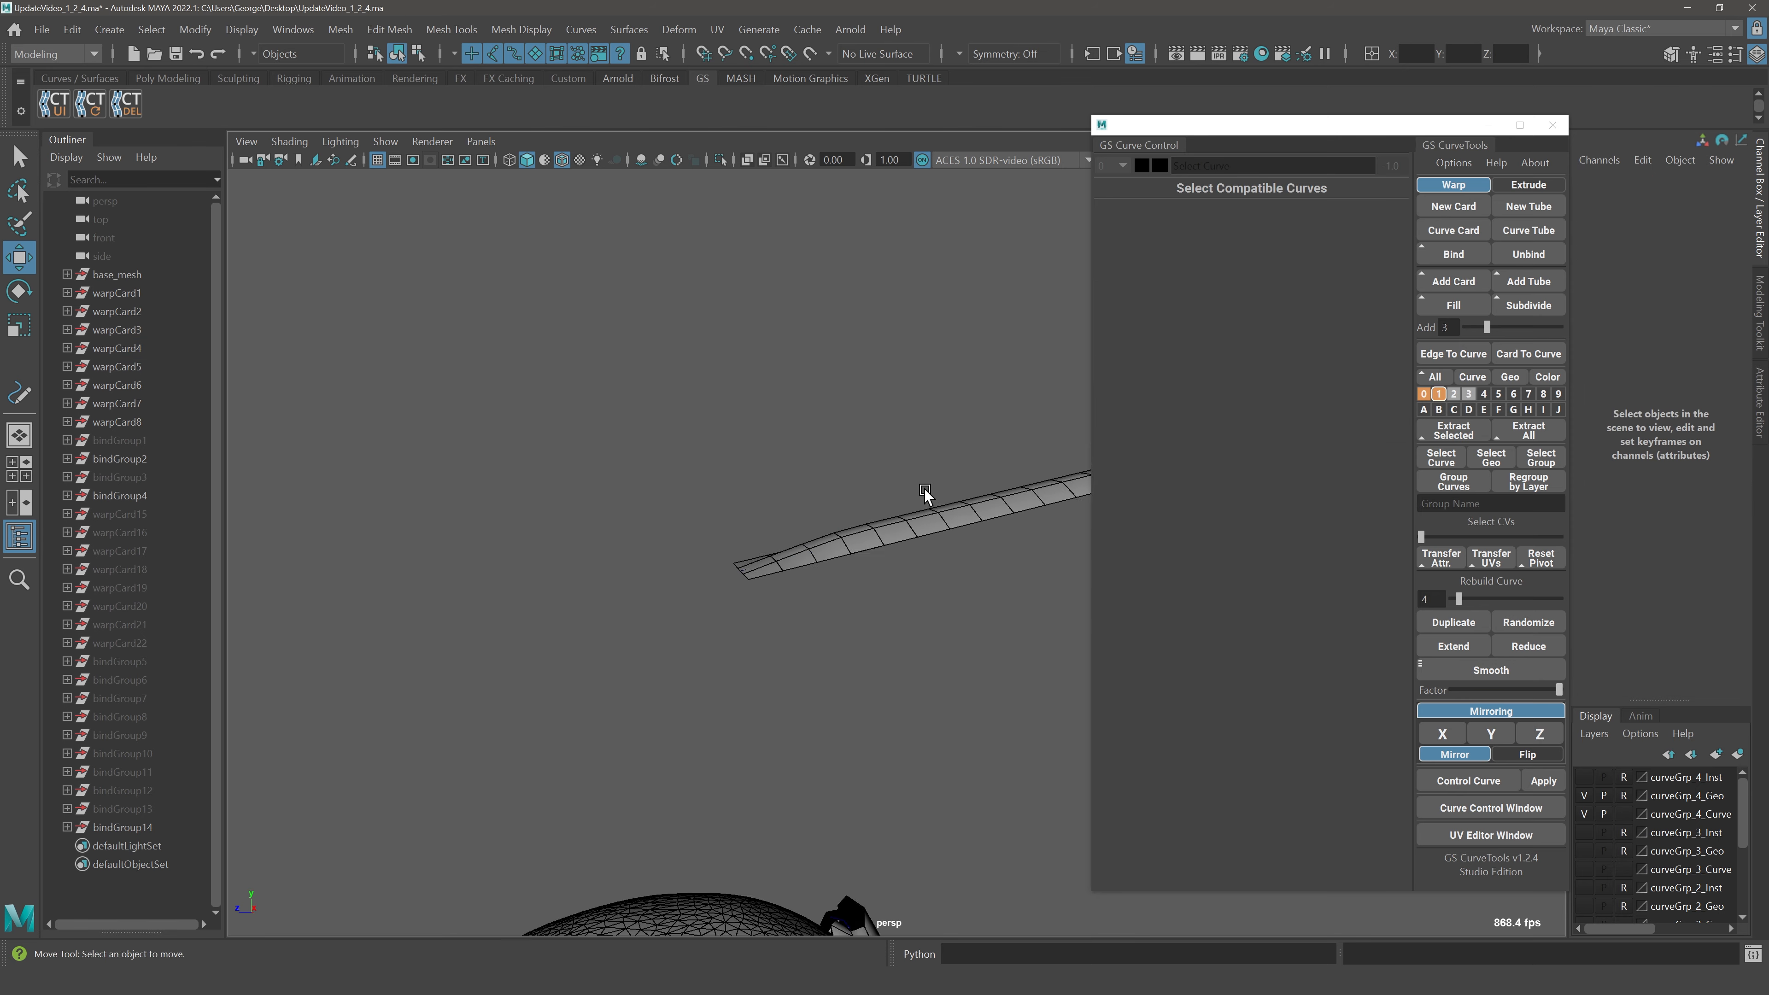
pyautogui.keyDown('alt'); pyautogui.moveTo(925, 489); pyautogui.dragTo(827, 636); pyautogui.keyUp('alt')
# Rotate warpCard4 to about 175.652, 61.612, 140.731 and set its orientation to 173.7
pyautogui.click(866, 571)
pyautogui.press('e')
pyautogui.keyDown('alt'); pyautogui.moveTo(827, 636); pyautogui.dragTo(853, 655, button='right'); pyautogui.keyUp('alt')
pyautogui.press('q')
pyautogui.keyDown('alt'); pyautogui.moveTo(853, 655); pyautogui.dragTo(800, 643); pyautogui.keyUp('alt')
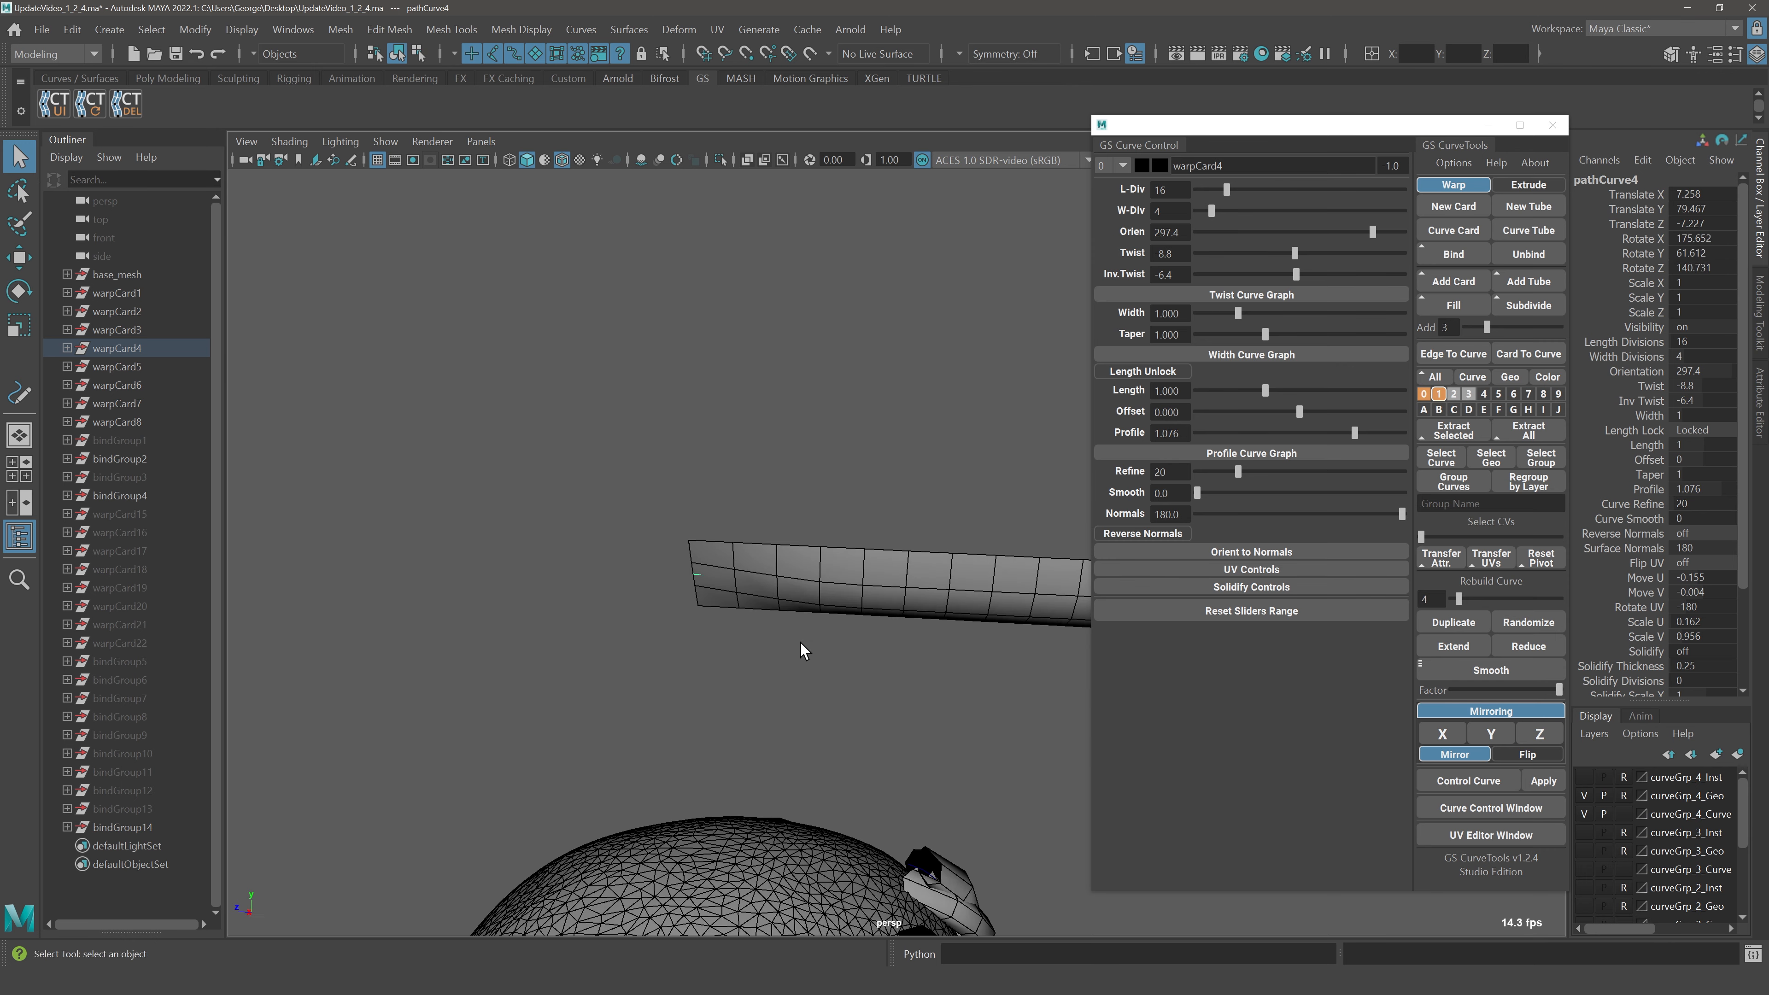
pyautogui.moveTo(1343, 234); pyautogui.dragTo(1322, 231)
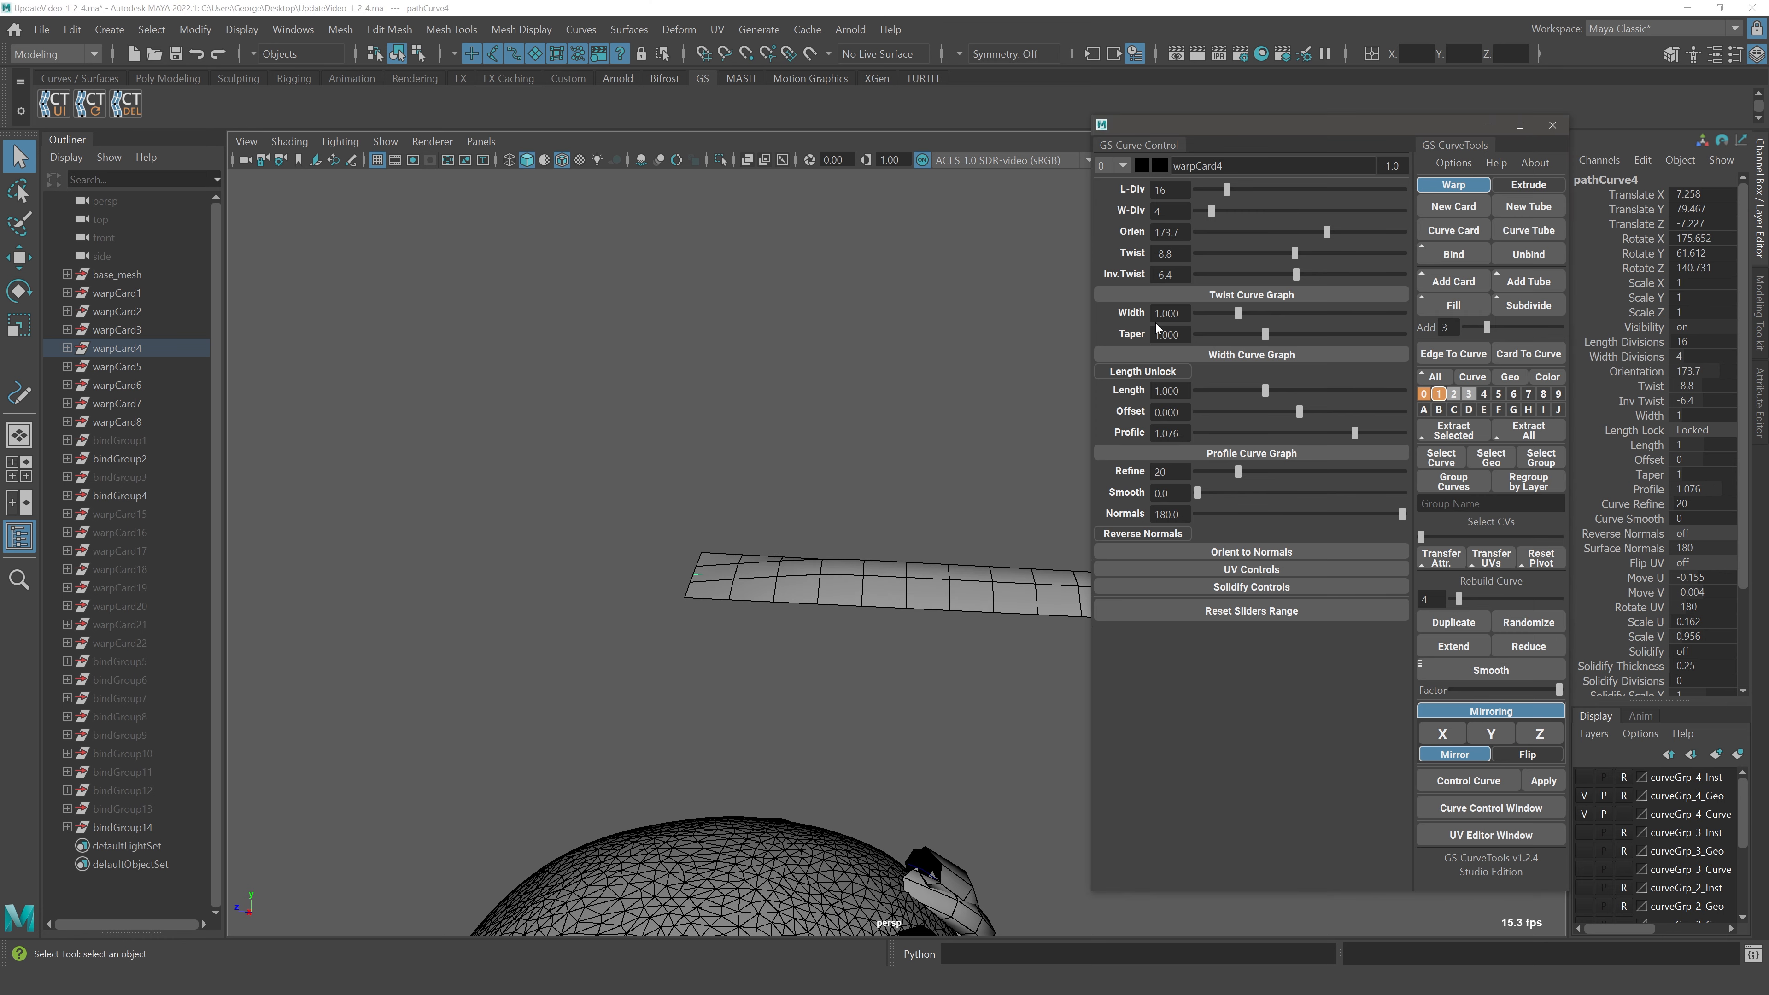
# Move the second control point of warpCard4's curve to about 6.920, 79.205, -9.477 and reselect the whole card
pyautogui.click(870, 488)
pyautogui.keyDown('alt'); pyautogui.moveTo(868, 542); pyautogui.dragTo(826, 594); pyautogui.keyUp('alt')
pyautogui.press('w')
pyautogui.keyDown('alt'); pyautogui.moveTo(826, 594); pyautogui.dragTo(901, 591); pyautogui.keyUp('alt')
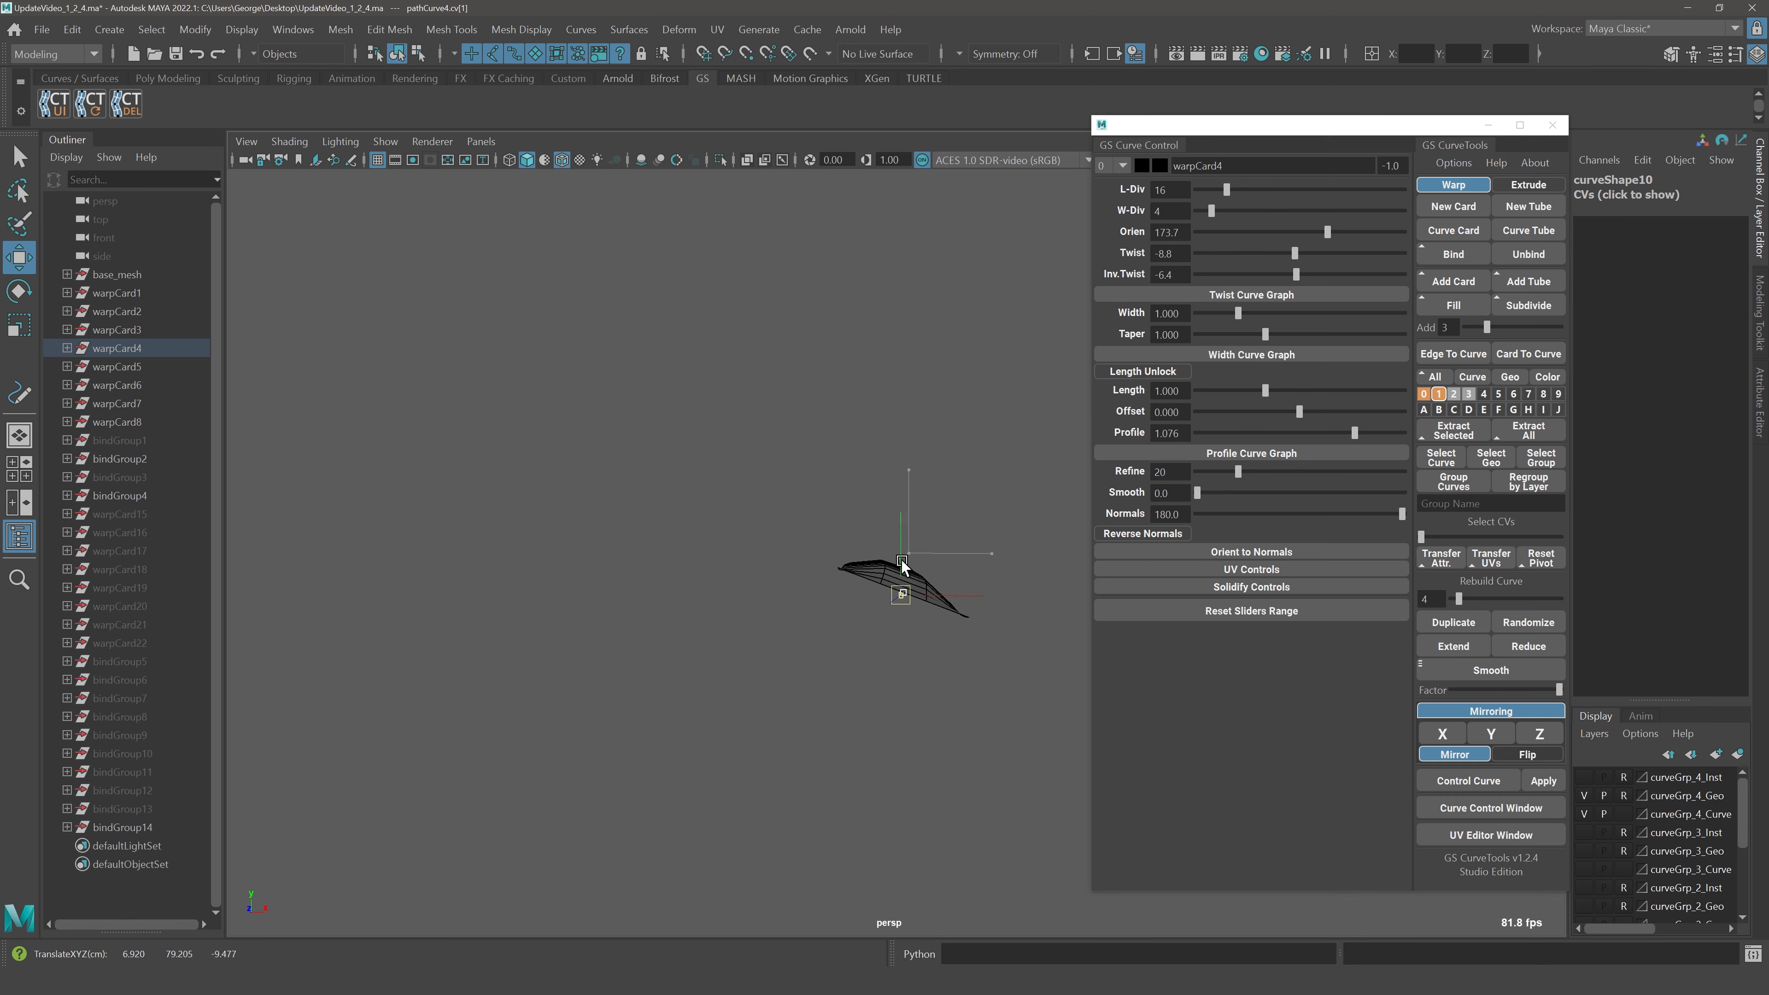
pyautogui.press('q')
pyautogui.moveTo(924, 494); pyautogui.dragTo(996, 465, button='right')
pyautogui.click(982, 505)
pyautogui.keyDown('alt'); pyautogui.moveTo(977, 516); pyautogui.dragTo(999, 667); pyautogui.keyUp('alt')
pyautogui.click(863, 629)
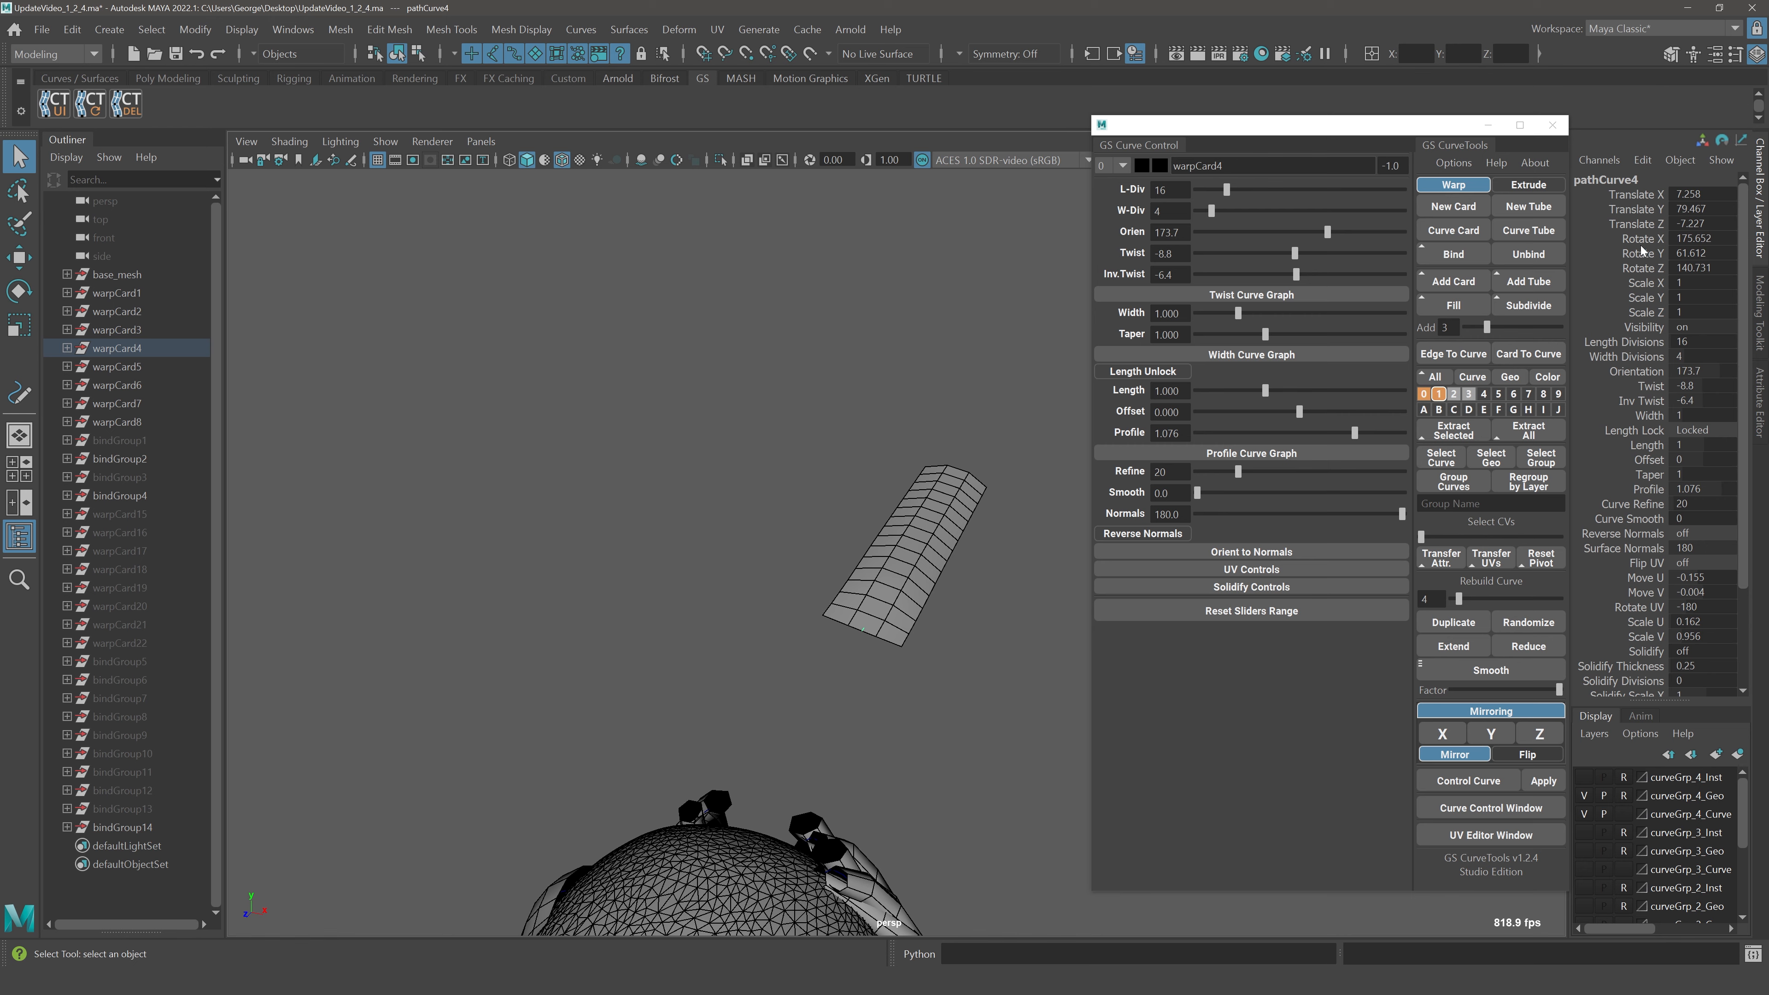
# Reset warpCard4's Rotate X, Y and Z to 0
pyautogui.moveTo(1639, 239); pyautogui.dragTo(1642, 268)
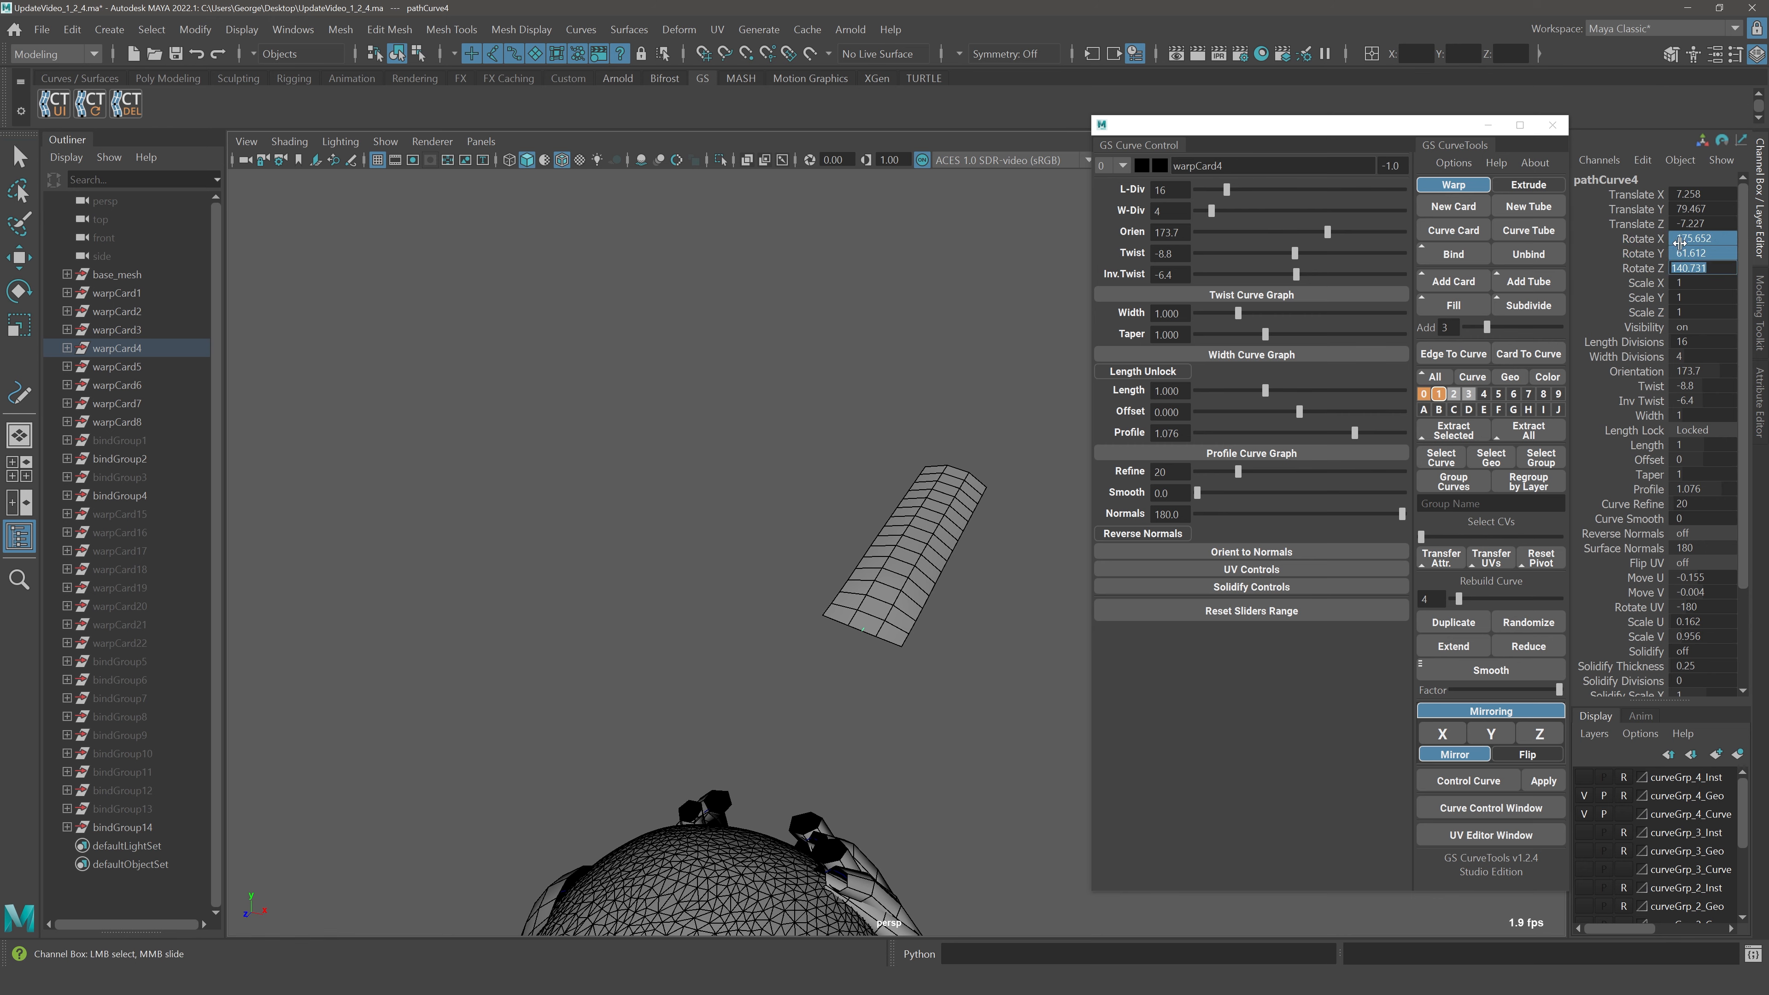
pyautogui.write('0')
pyautogui.press('Return')
pyautogui.keyDown('alt'); pyautogui.moveTo(911, 599); pyautogui.dragTo(884, 537); pyautogui.keyUp('alt')
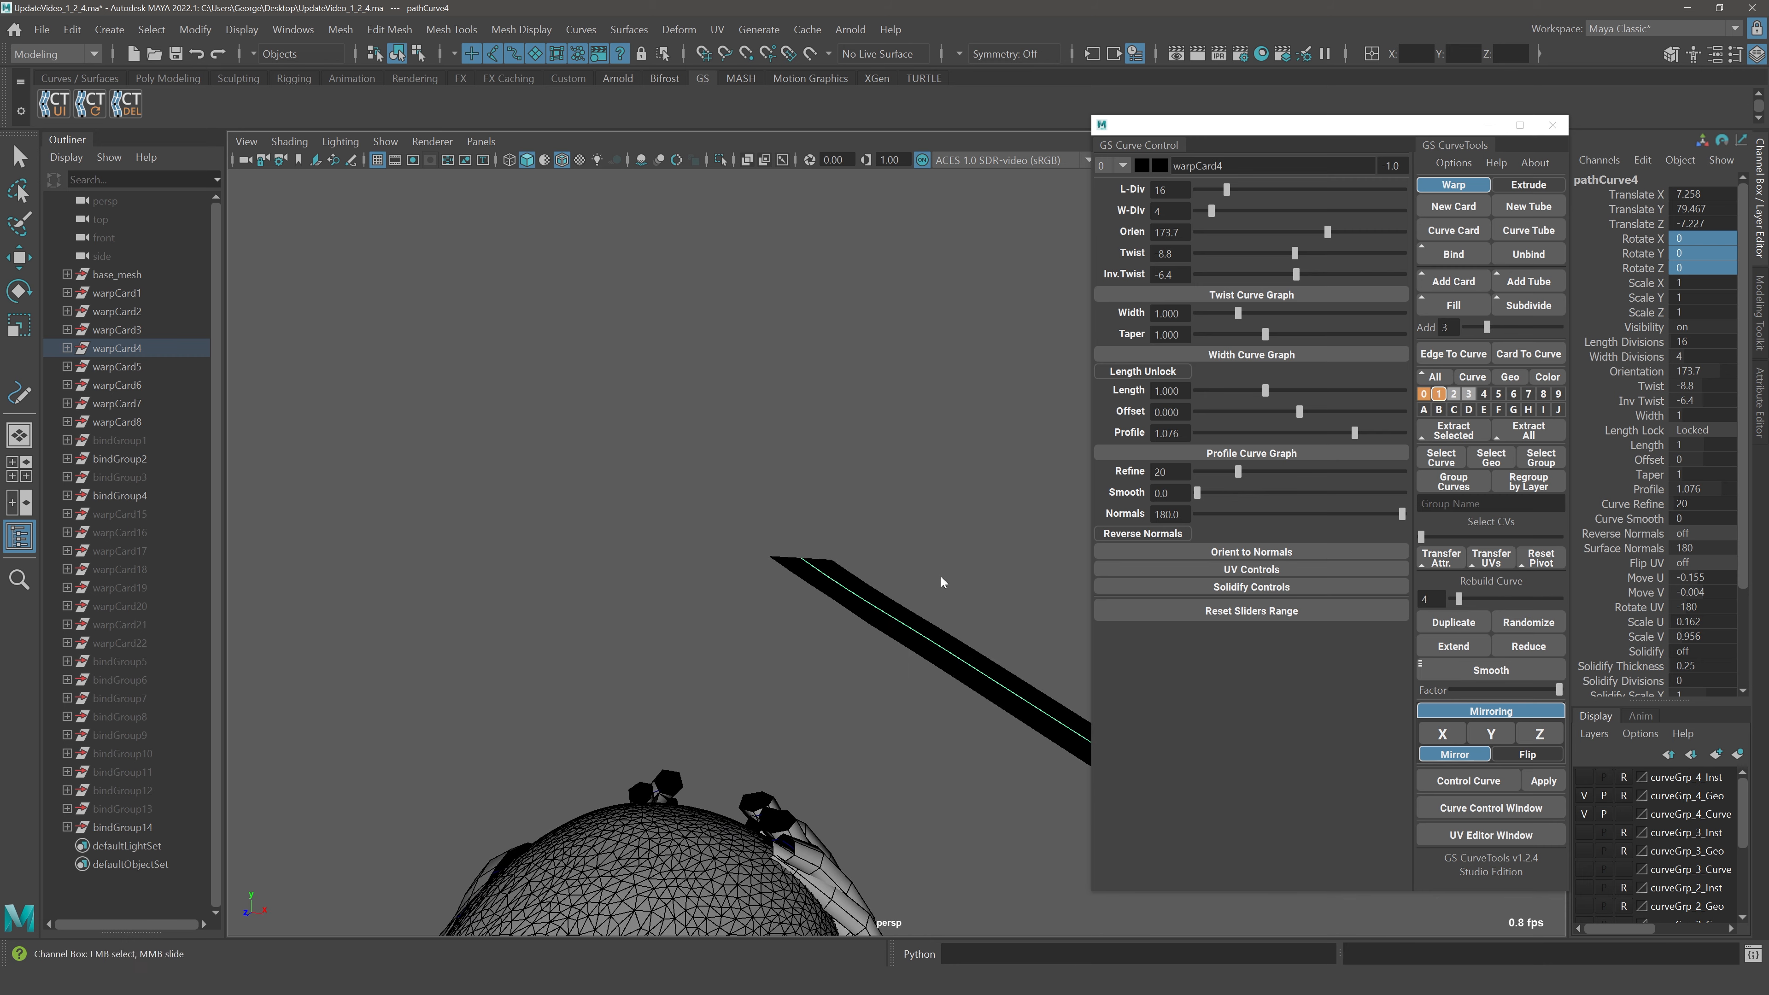
# Bend warpCard4 near its root by moving its curve's control points, and set its orientation to 0
pyautogui.moveTo(942, 583); pyautogui.dragTo(805, 574, button='right')
pyautogui.click(841, 585)
pyautogui.press('w')
pyautogui.moveTo(841, 586); pyautogui.dragTo(905, 610)
pyautogui.keyDown('alt'); pyautogui.moveTo(905, 610); pyautogui.dragTo(1018, 665); pyautogui.keyUp('alt')
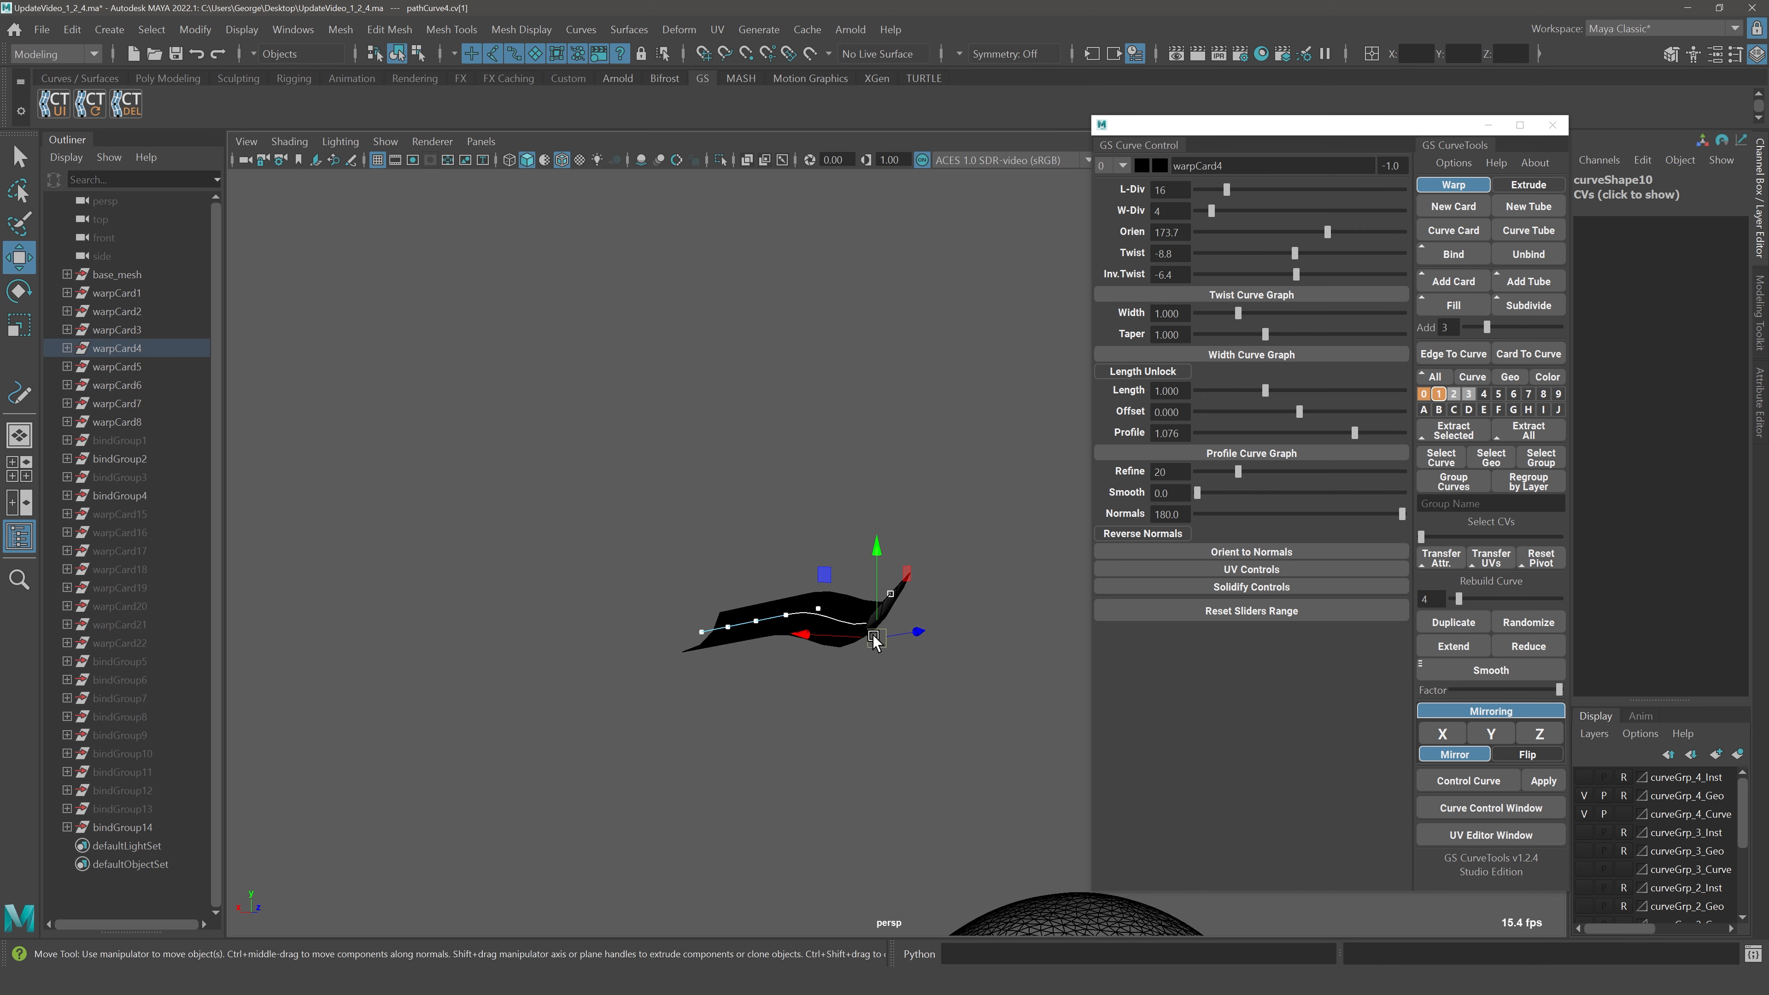
pyautogui.moveTo(877, 642); pyautogui.dragTo(792, 613)
pyautogui.moveTo(902, 598); pyautogui.dragTo(865, 462)
pyautogui.press('q')
pyautogui.moveTo(864, 462); pyautogui.dragTo(921, 420, button='right')
pyautogui.click(952, 590)
pyautogui.moveTo(1327, 233); pyautogui.dragTo(1263, 232)
pyautogui.keyDown('alt'); pyautogui.moveTo(933, 443); pyautogui.dragTo(858, 488); pyautogui.keyUp('alt')
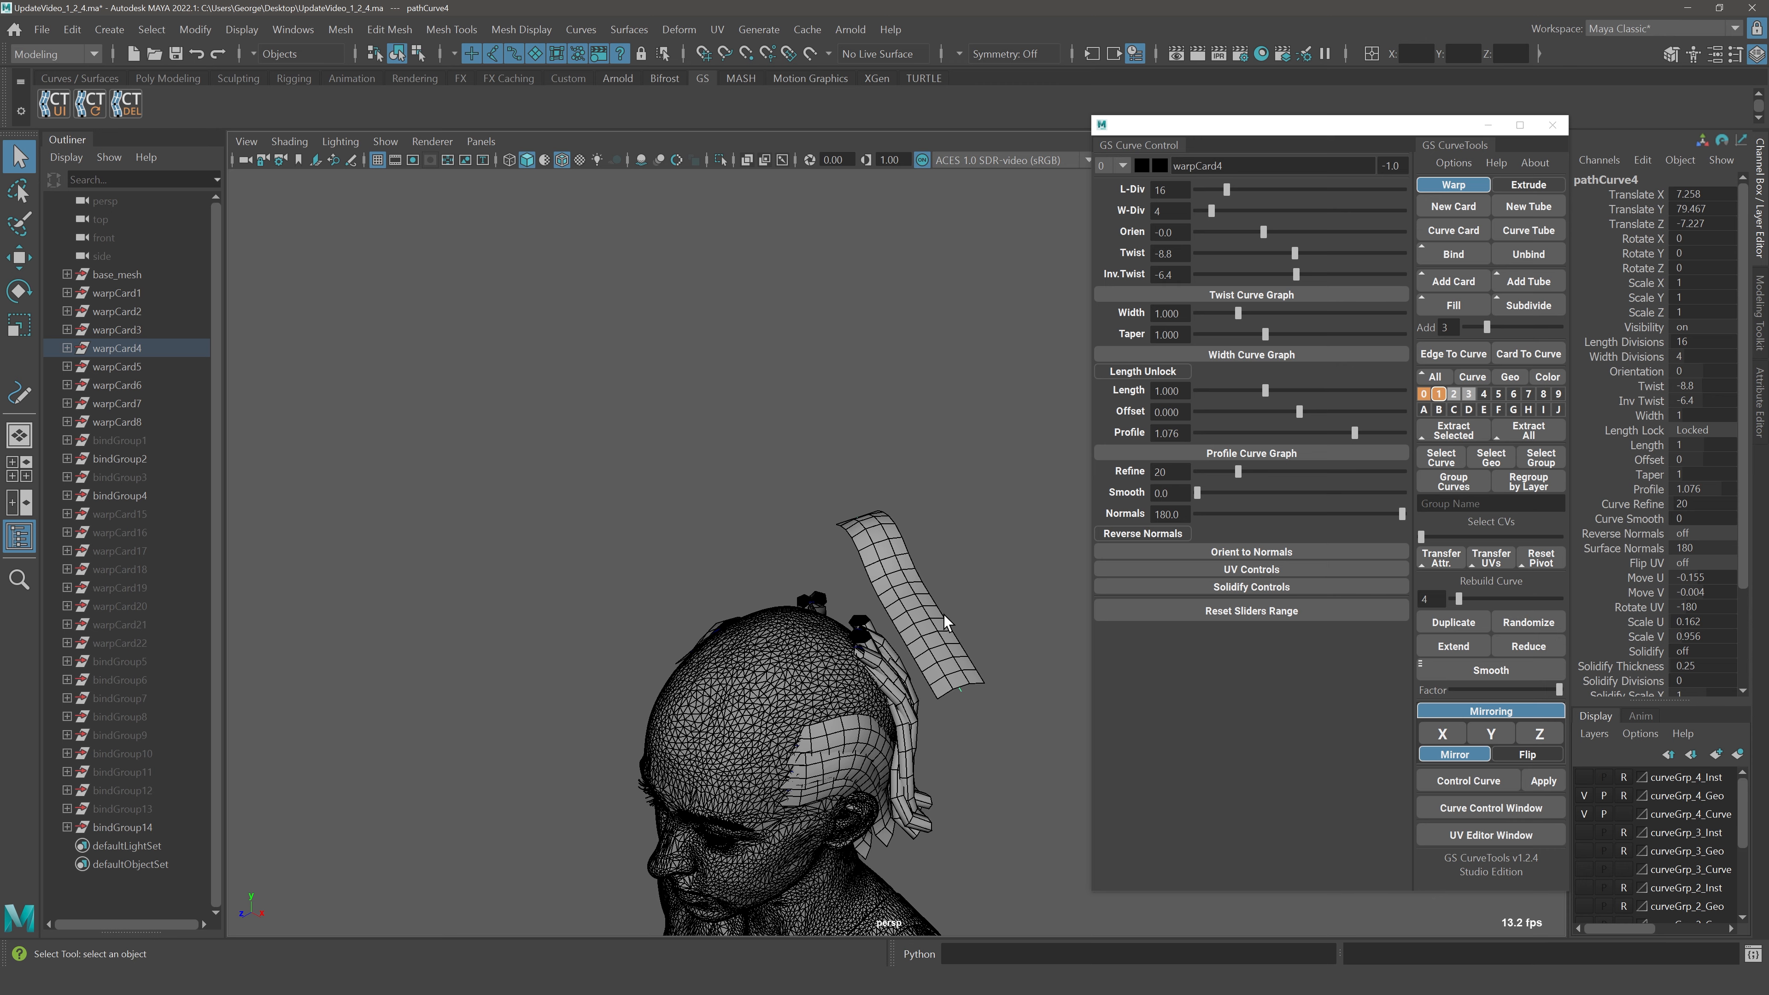
# Try rotating warpCard4 about X to -21.96 and to -83.88, returning the rotation to 0 each time
pyautogui.click(1650, 239)
pyautogui.press('e')
pyautogui.moveTo(876, 327); pyautogui.dragTo(916, 337, button='middle')
pyautogui.keyDown('alt'); pyautogui.moveTo(983, 503); pyautogui.dragTo(967, 552); pyautogui.keyUp('alt')
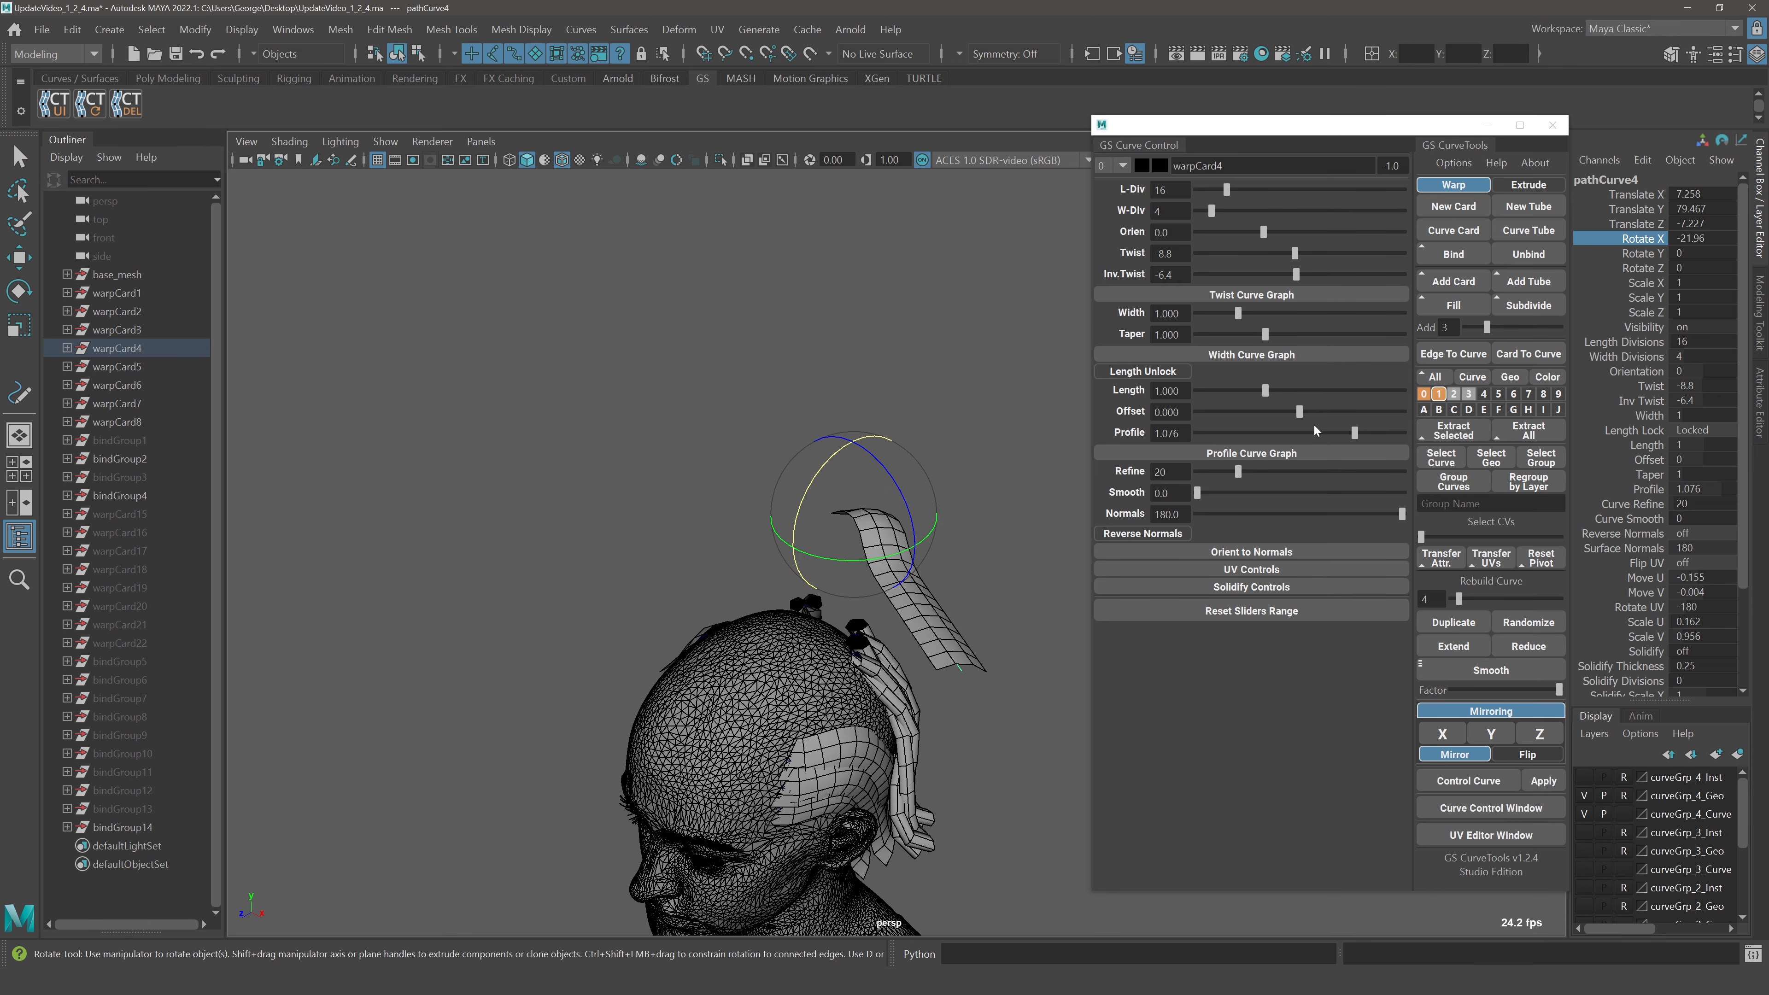
pyautogui.doubleClick(1701, 239)
pyautogui.write('0')
pyautogui.press('Return')
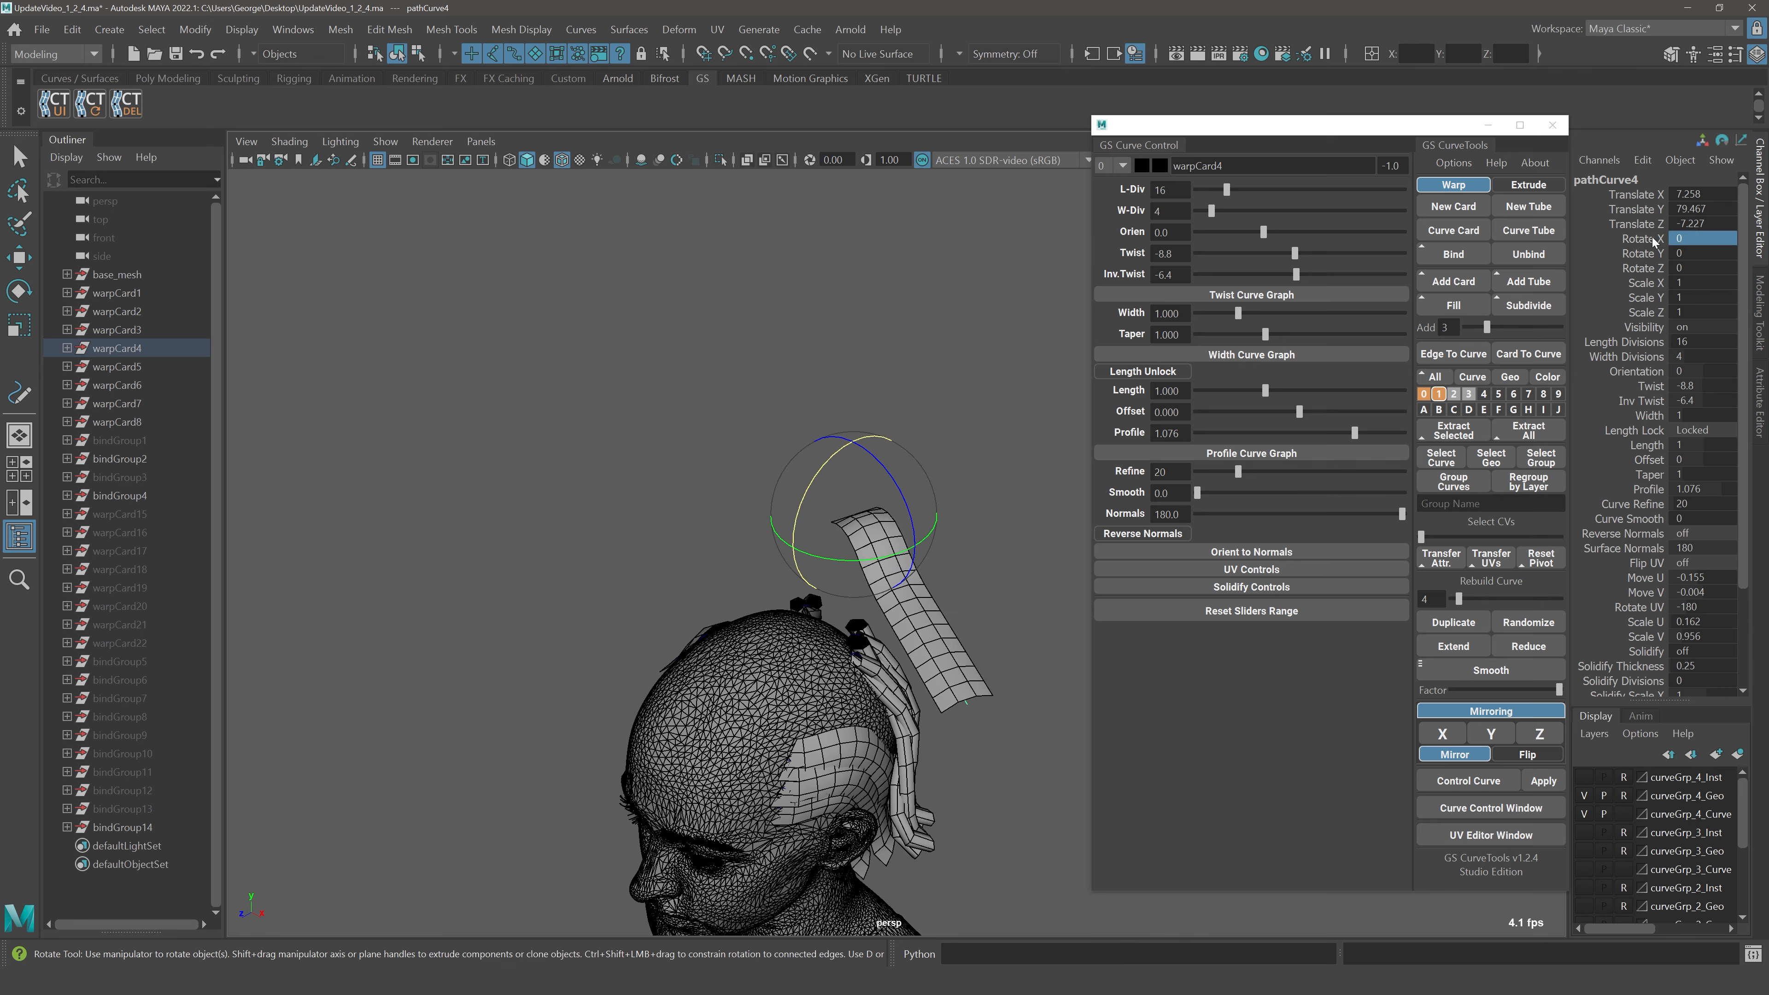
pyautogui.moveTo(891, 281); pyautogui.dragTo(993, 286, button='middle')
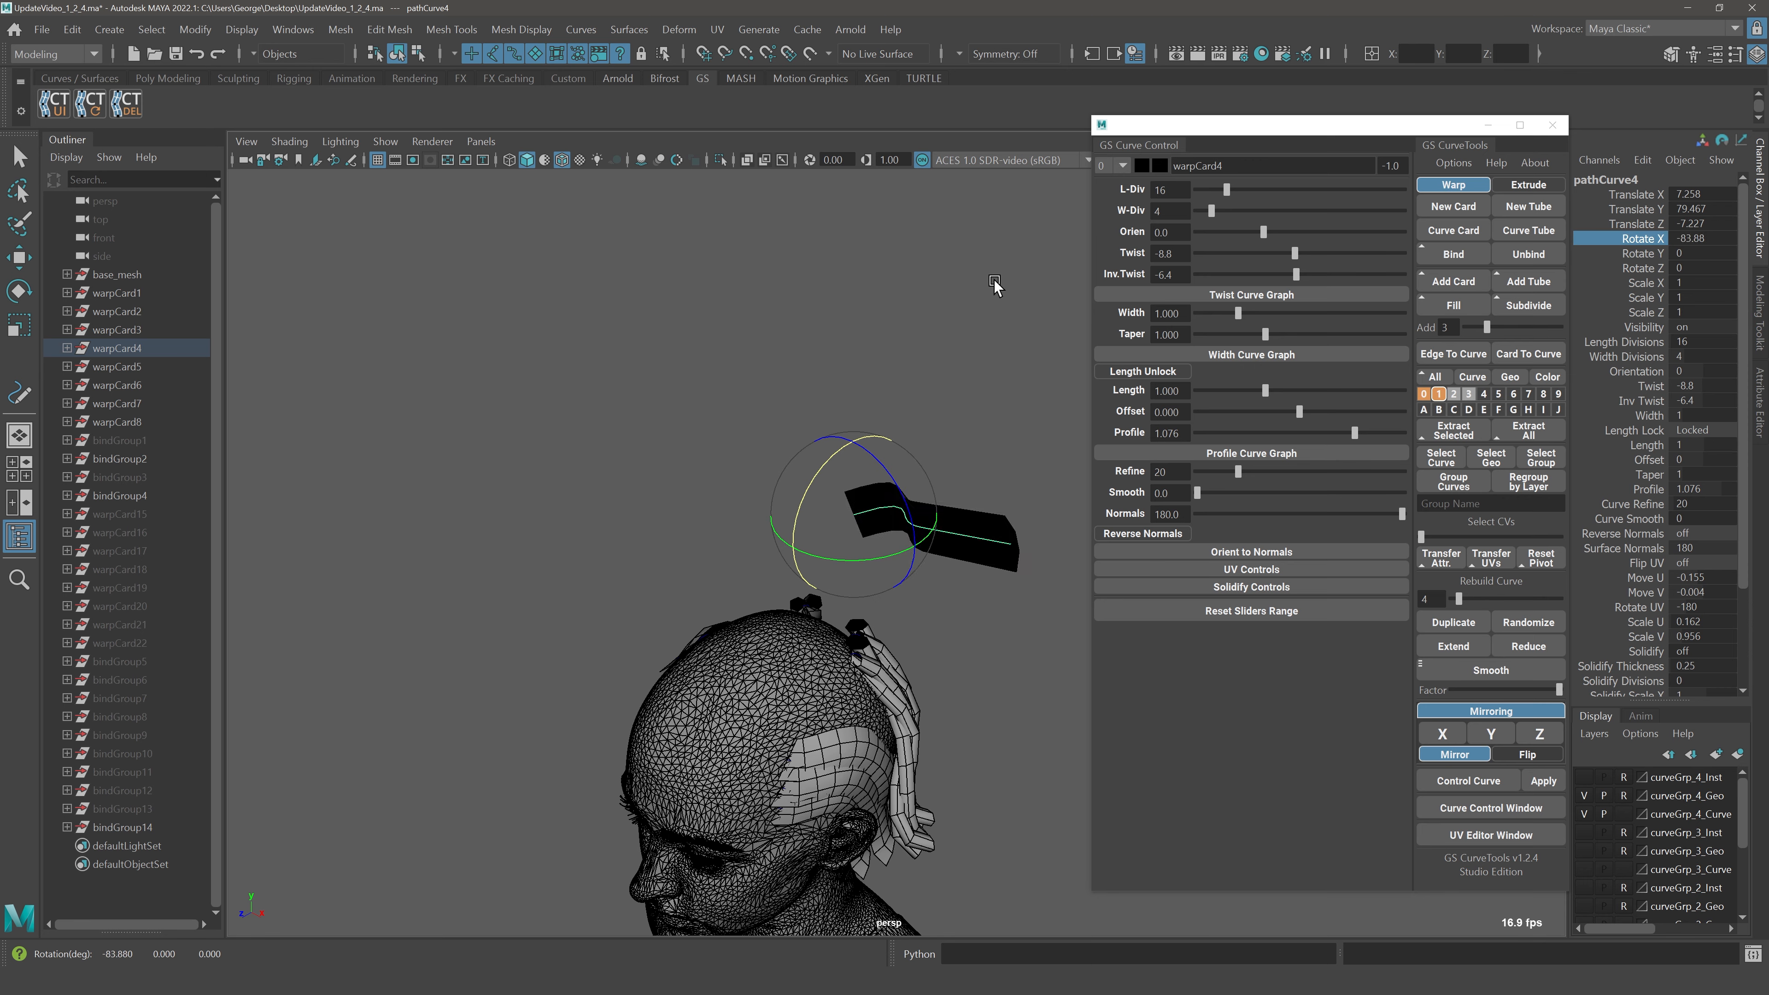
pyautogui.hotkey('ctrl', 'z')
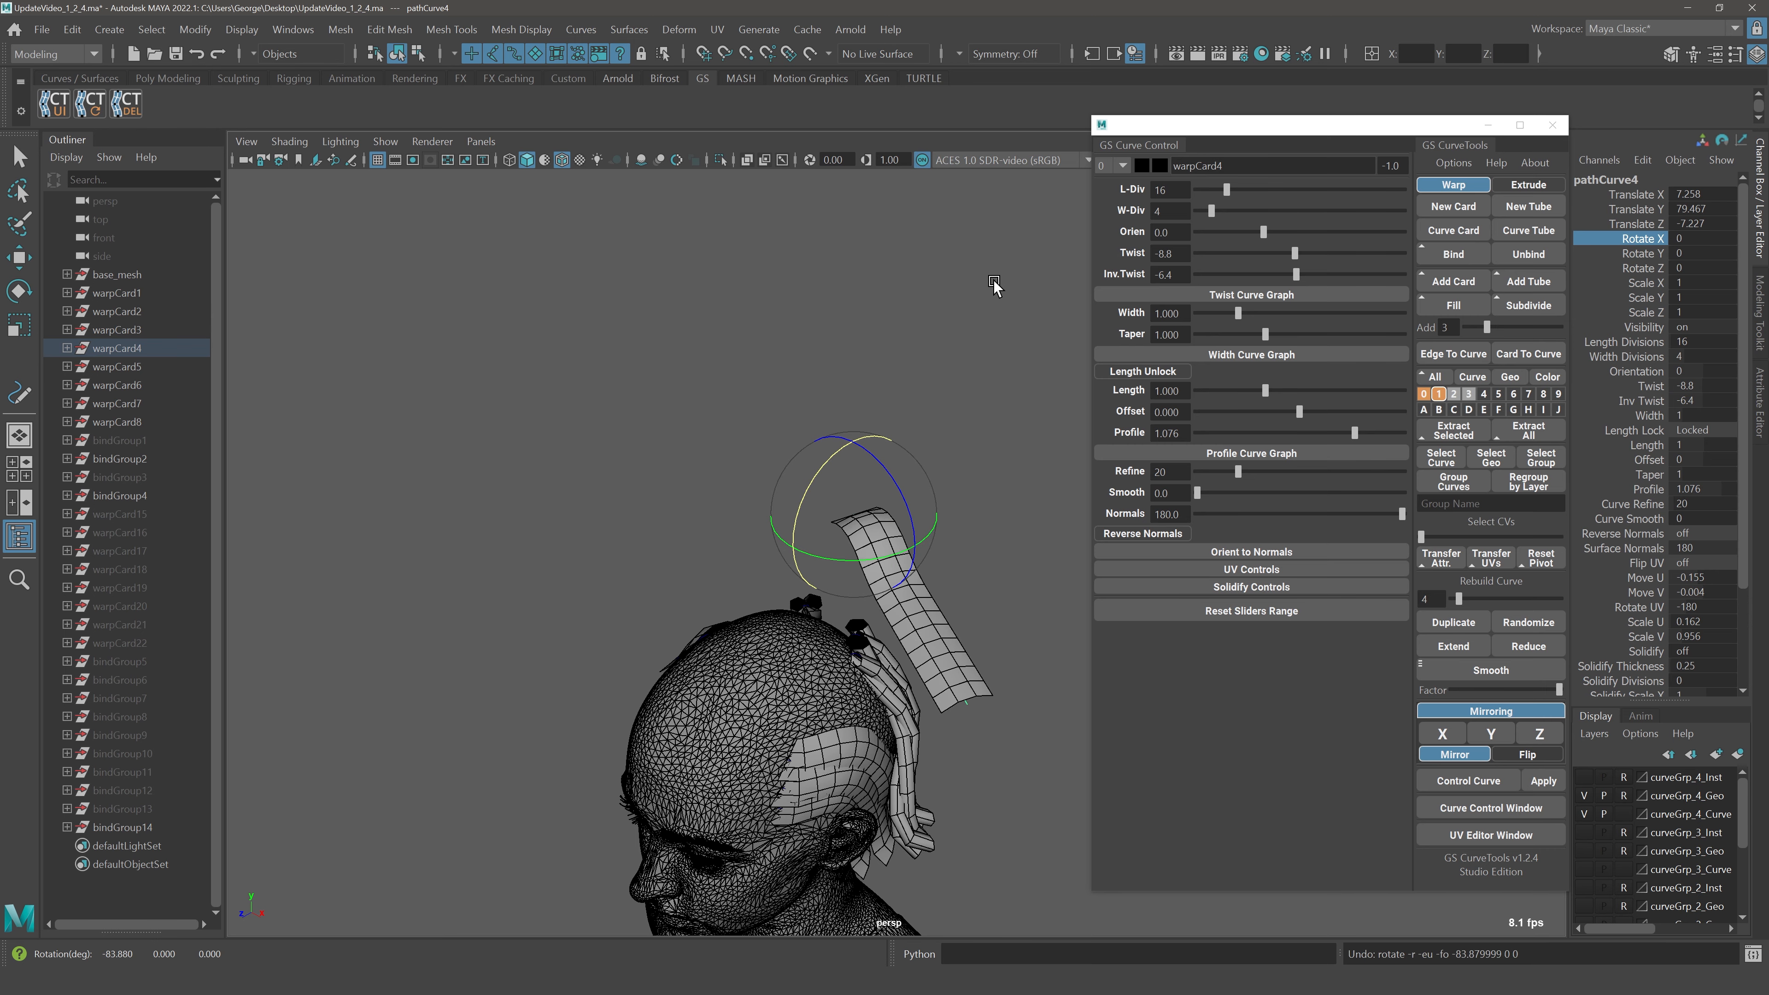
pyautogui.scroll(2, 961, 627)
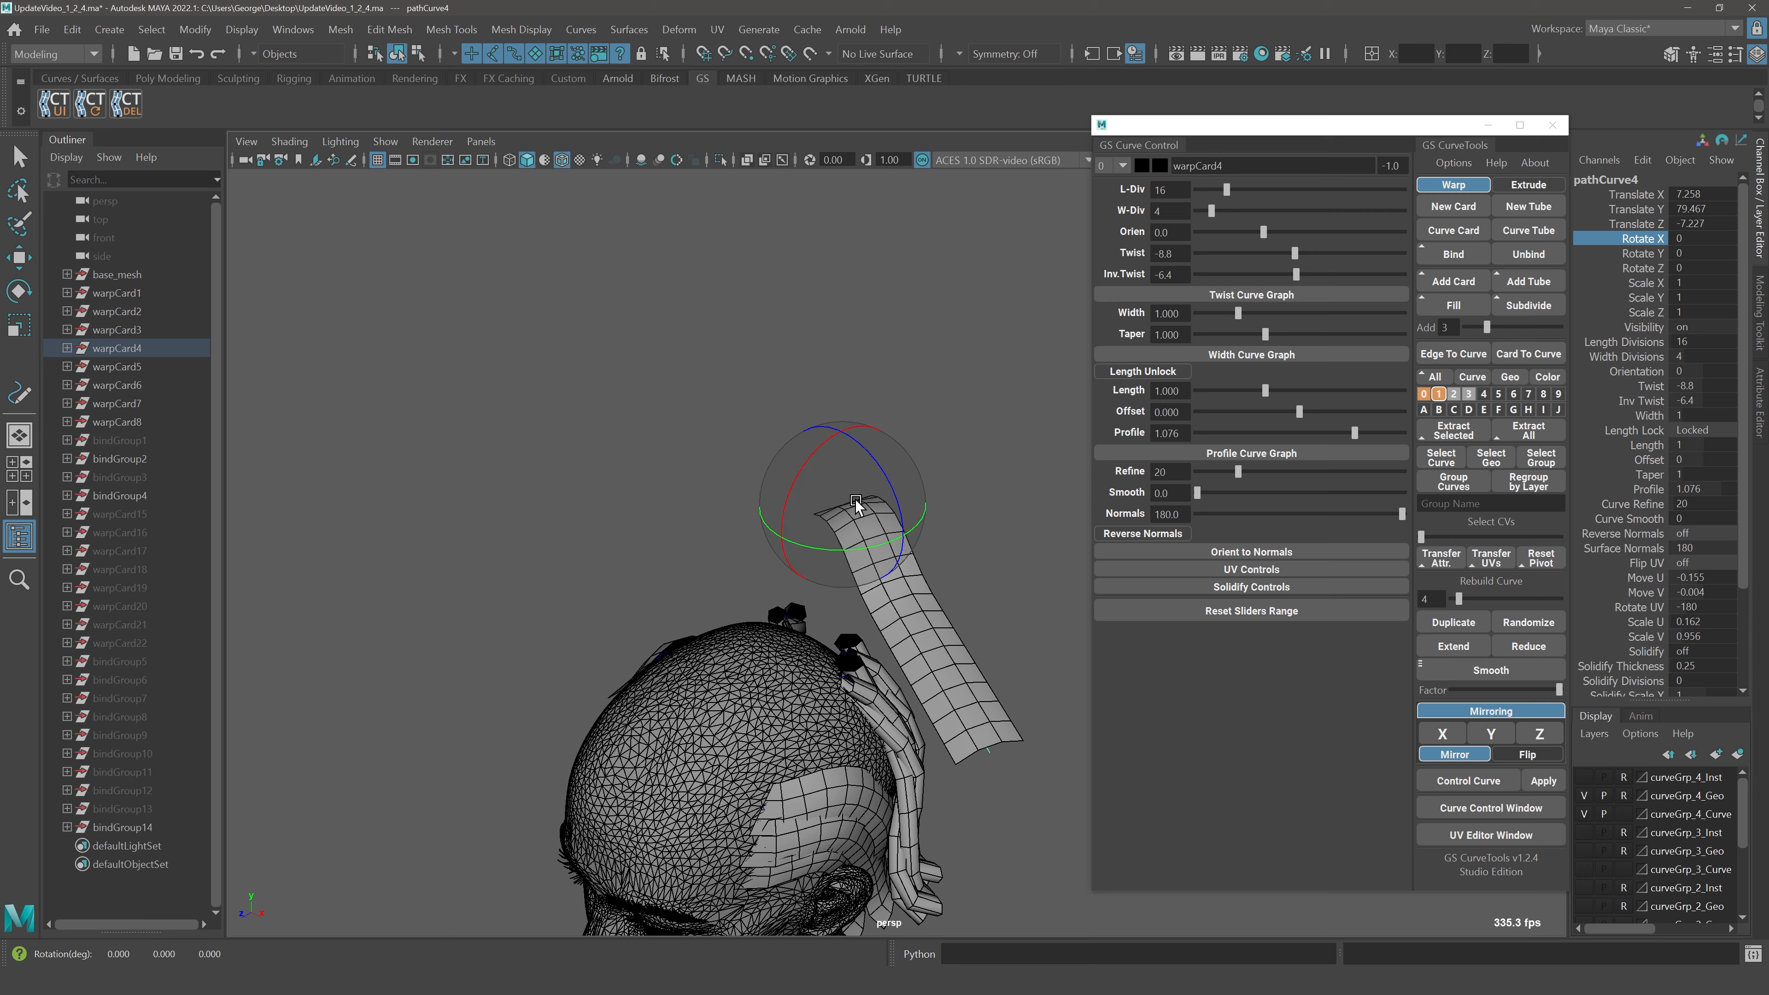
# Try a free rotation of warpCard4 with the Rotate tool and undo it
pyautogui.press('q')
pyautogui.click(1002, 496)
pyautogui.moveTo(1047, 425); pyautogui.dragTo(765, 686)
pyautogui.press('e')
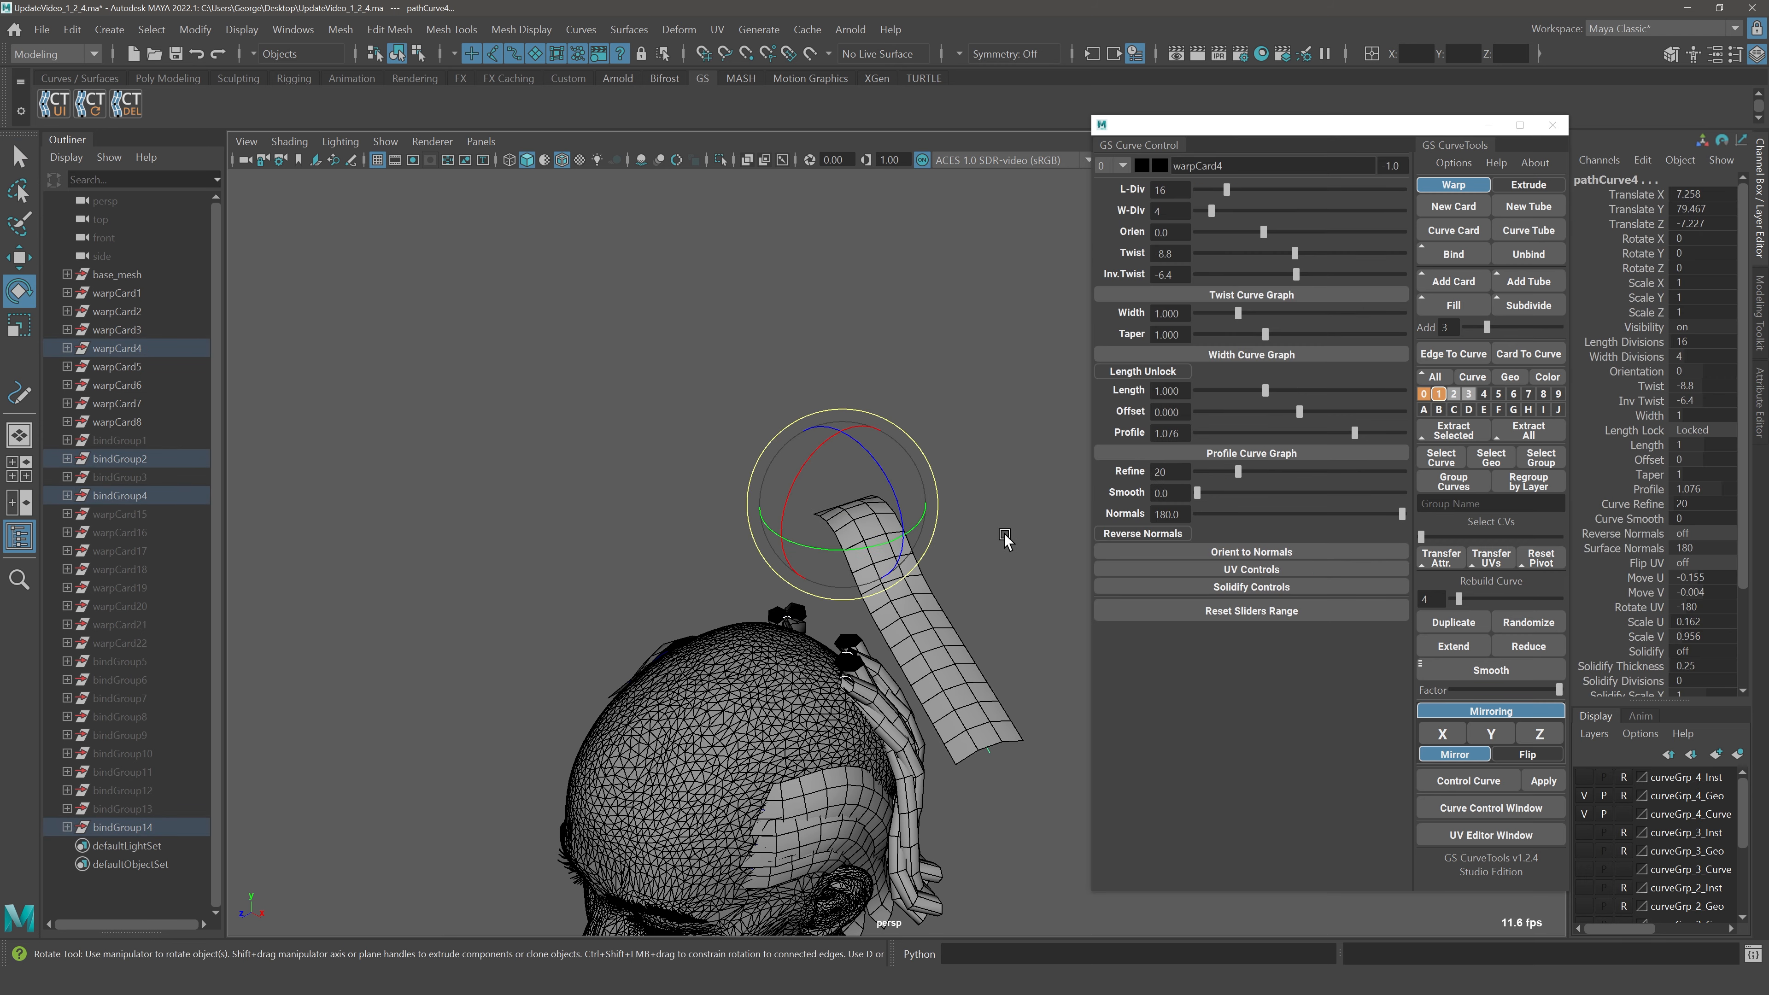
pyautogui.click(1003, 534)
pyautogui.click(841, 521)
pyautogui.moveTo(841, 520); pyautogui.dragTo(928, 440)
pyautogui.hotkey('ctrl', 'z')
# Examine the control points along warpCard4's curve from the side and return to object selection
pyautogui.press('q')
pyautogui.moveTo(845, 440); pyautogui.dragTo(787, 425, button='right')
pyautogui.moveTo(785, 423); pyautogui.dragTo(972, 669)
pyautogui.press('w')
pyautogui.keyDown('alt'); pyautogui.moveTo(971, 668); pyautogui.dragTo(884, 589); pyautogui.keyUp('alt')
pyautogui.moveTo(1042, 487); pyautogui.dragTo(1142, 452, button='right')
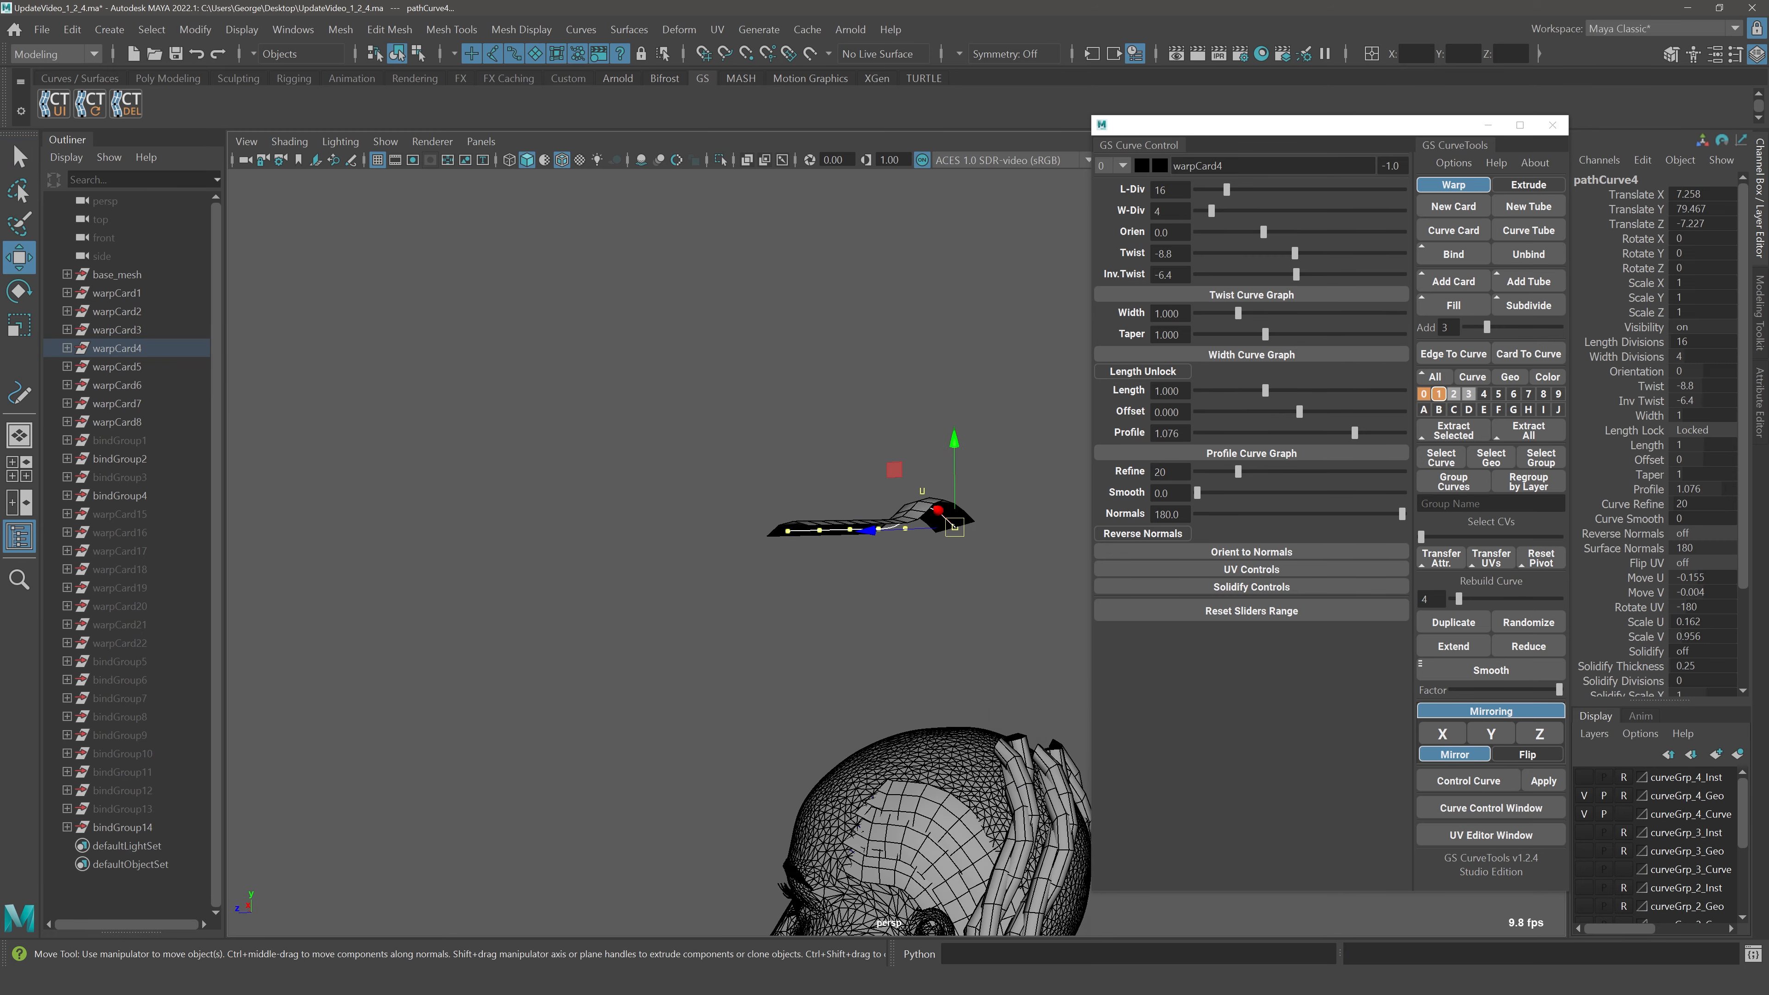
# Move warpCard4 down and snap its root onto the side of the head at about 6.315, 65.399, -5.952
pyautogui.keyDown('alt'); pyautogui.moveTo(930, 391); pyautogui.dragTo(647, 280, button='middle'); pyautogui.keyUp('alt')
pyautogui.click(632, 421)
pyautogui.keyDown('alt'); pyautogui.moveTo(647, 280); pyautogui.dragTo(656, 598); pyautogui.keyUp('alt')
pyautogui.click(620, 395)
pyautogui.press('e')
pyautogui.press('w')
pyautogui.hotkey('ctrl', 'z')
pyautogui.press('f')
pyautogui.keyDown('alt'); pyautogui.moveTo(820, 604); pyautogui.dragTo(1075, 680); pyautogui.keyUp('alt')
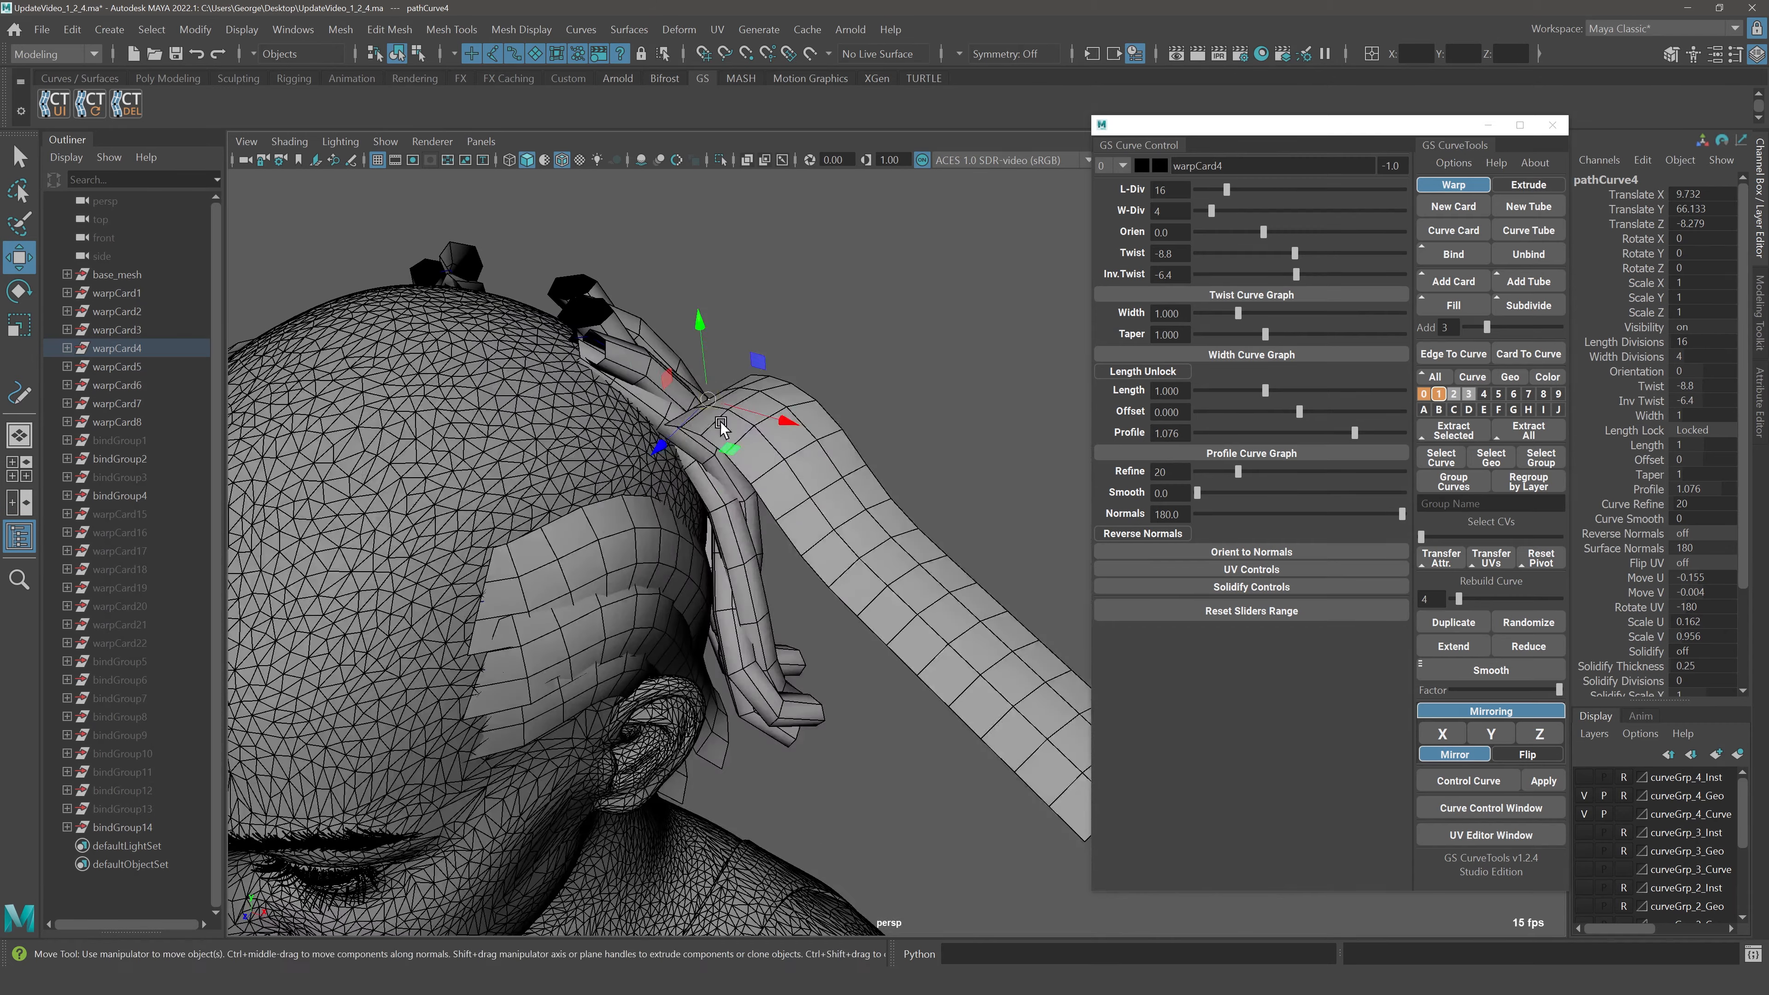
pyautogui.press('v')
pyautogui.moveTo(709, 401); pyautogui.dragTo(564, 432)
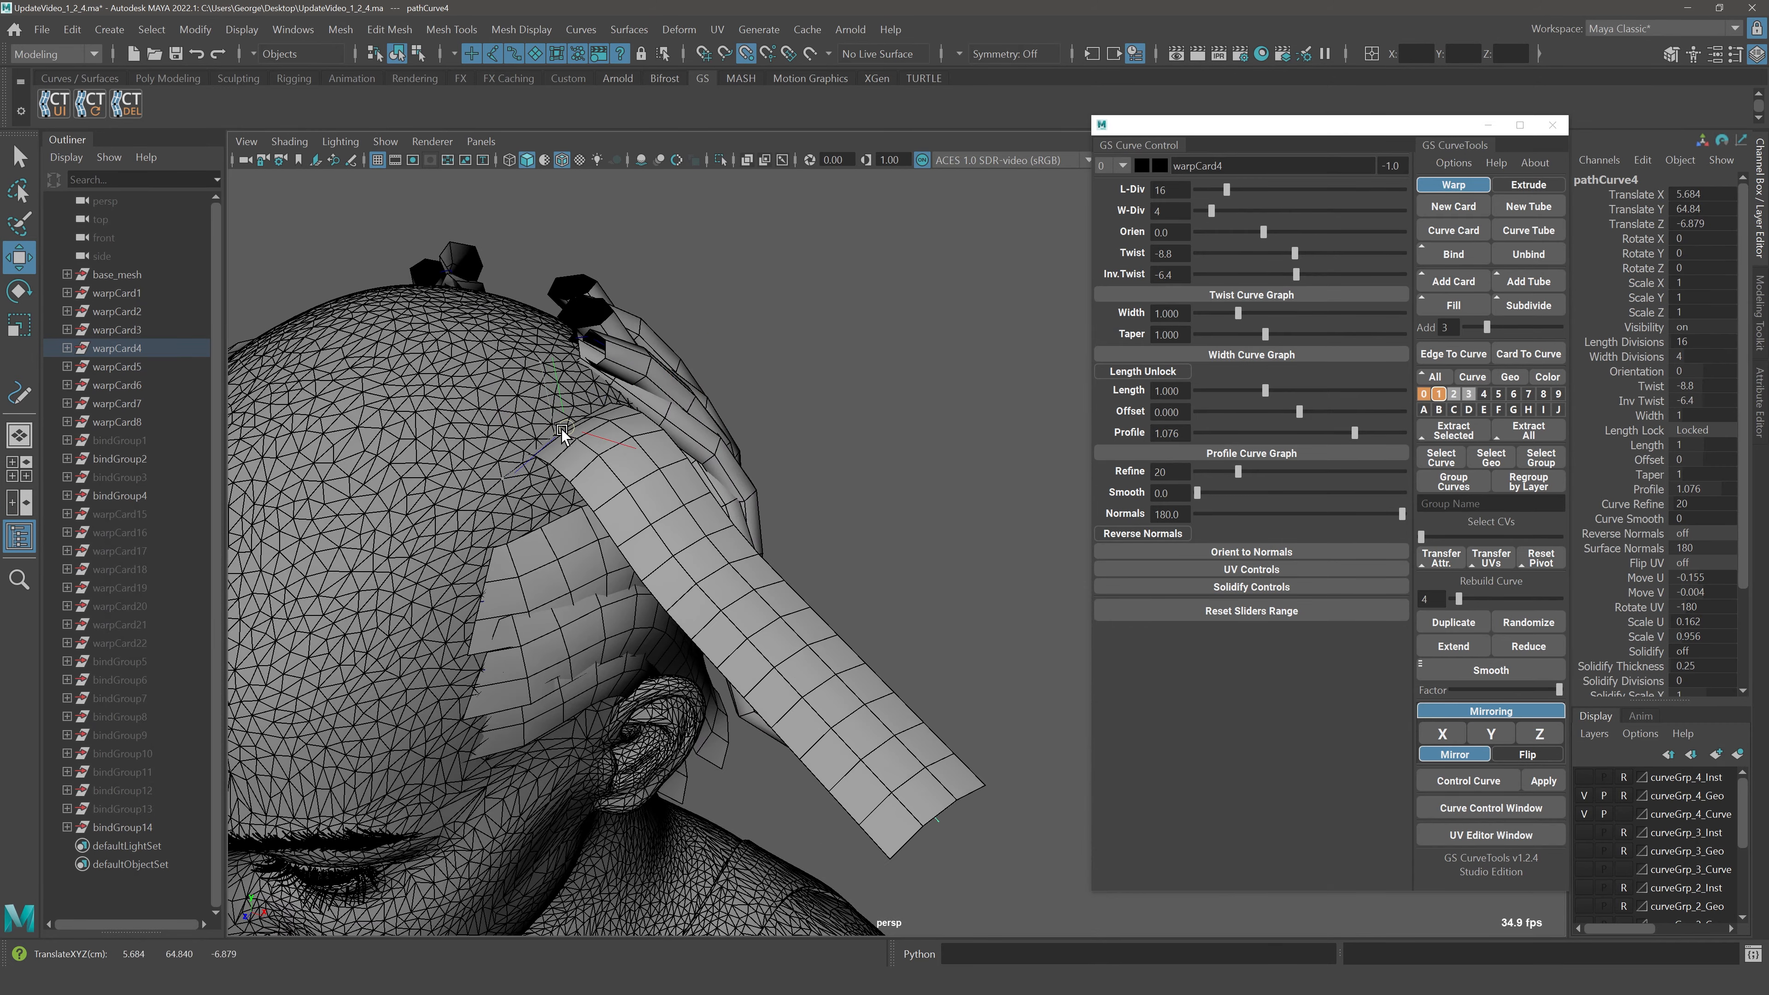
# Move warpCard4's control points so the card wraps around the side and back of the head, and return to object selection
pyautogui.click(871, 547)
pyautogui.keyDown('alt'); pyautogui.moveTo(871, 544); pyautogui.dragTo(949, 826); pyautogui.keyUp('alt')
pyautogui.keyDown('alt'); pyautogui.moveTo(877, 731); pyautogui.dragTo(966, 759); pyautogui.keyUp('alt')
pyautogui.keyDown('alt'); pyautogui.moveTo(669, 530); pyautogui.dragTo(838, 836); pyautogui.keyUp('alt')
pyautogui.keyDown('alt'); pyautogui.moveTo(838, 857); pyautogui.dragTo(668, 543); pyautogui.keyUp('alt')
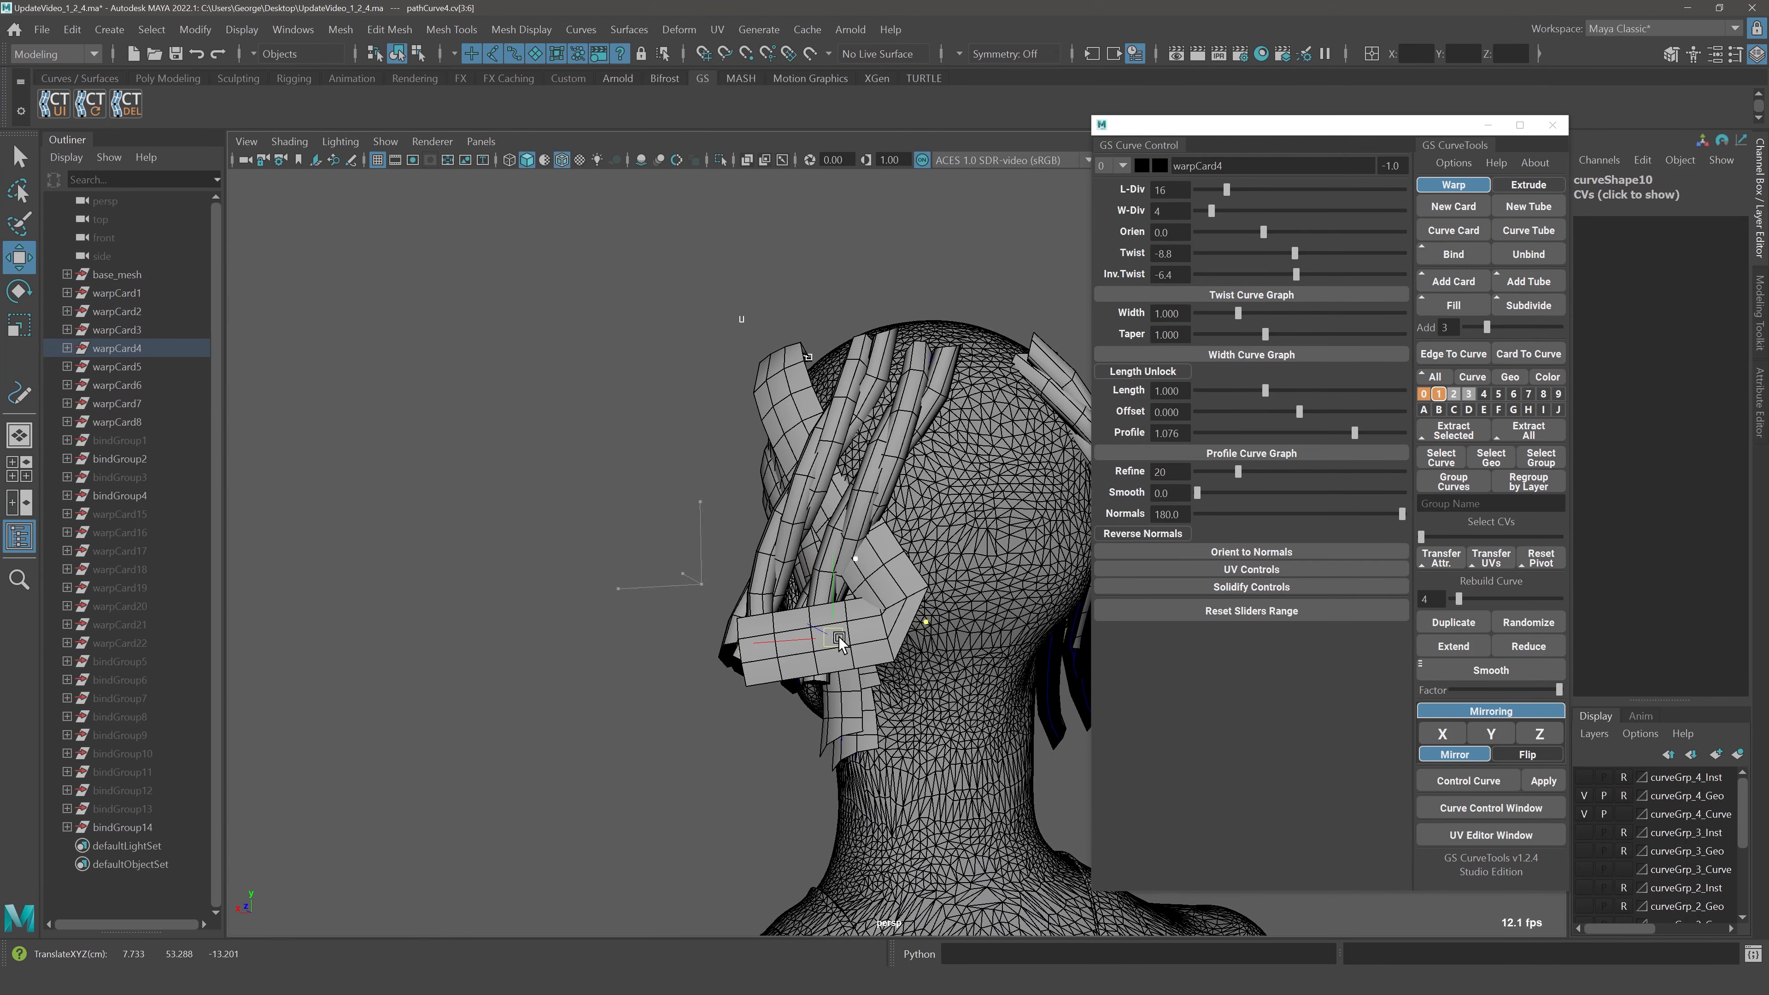
pyautogui.moveTo(726, 617); pyautogui.dragTo(836, 711)
pyautogui.moveTo(778, 648); pyautogui.dragTo(941, 822)
pyautogui.moveTo(845, 618); pyautogui.dragTo(883, 651)
pyautogui.moveTo(868, 635); pyautogui.dragTo(943, 702)
pyautogui.press('q')
pyautogui.keyDown('alt'); pyautogui.moveTo(801, 657); pyautogui.dragTo(1020, 661); pyautogui.keyUp('alt')
pyautogui.keyDown('alt'); pyautogui.moveTo(1020, 661); pyautogui.dragTo(1132, 703, button='middle'); pyautogui.keyUp('alt')
pyautogui.moveTo(944, 411); pyautogui.dragTo(1036, 383, button='right')
pyautogui.click(1002, 391)
# Adjust the root of warpCard4 against the scalp and reselect the card
pyautogui.keyDown('alt'); pyautogui.moveTo(912, 411); pyautogui.dragTo(1018, 478); pyautogui.keyUp('alt')
pyautogui.scroll(3, 906, 701)
pyautogui.click(869, 770)
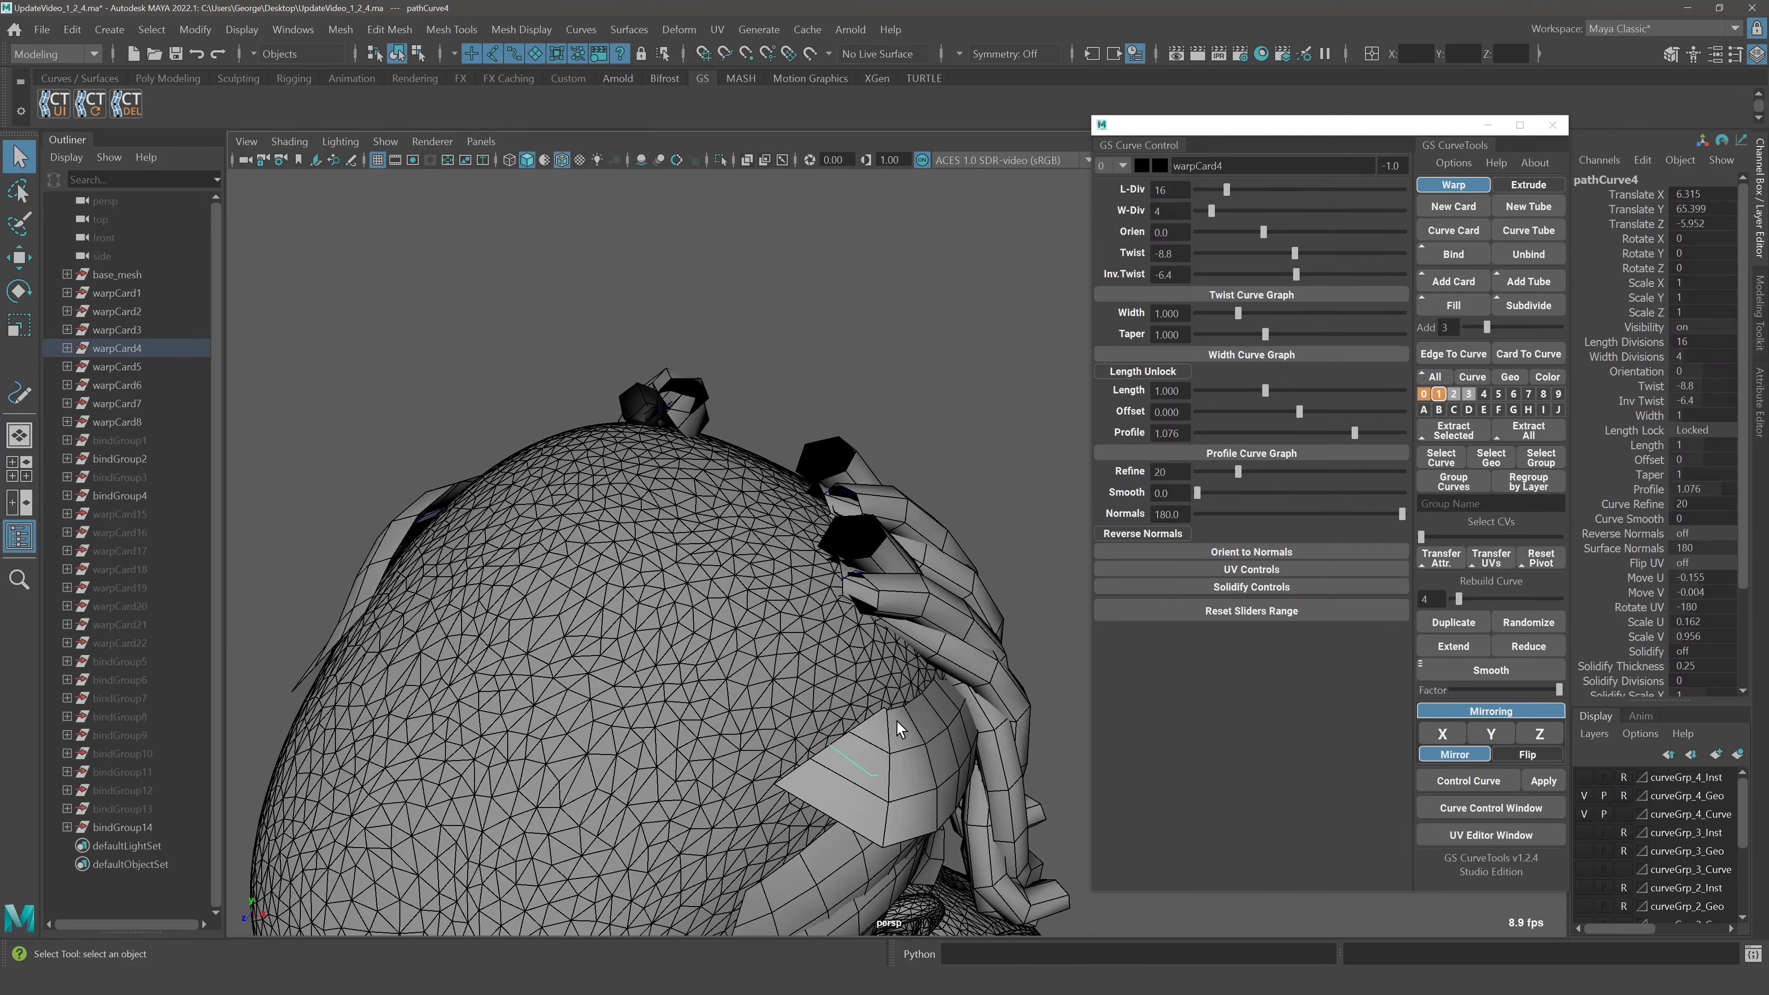
pyautogui.keyDown('alt'); pyautogui.moveTo(897, 722); pyautogui.dragTo(819, 516); pyautogui.keyUp('alt')
pyautogui.click(900, 408)
pyautogui.press('w')
pyautogui.moveTo(836, 530); pyautogui.dragTo(814, 582)
pyautogui.click(1034, 397)
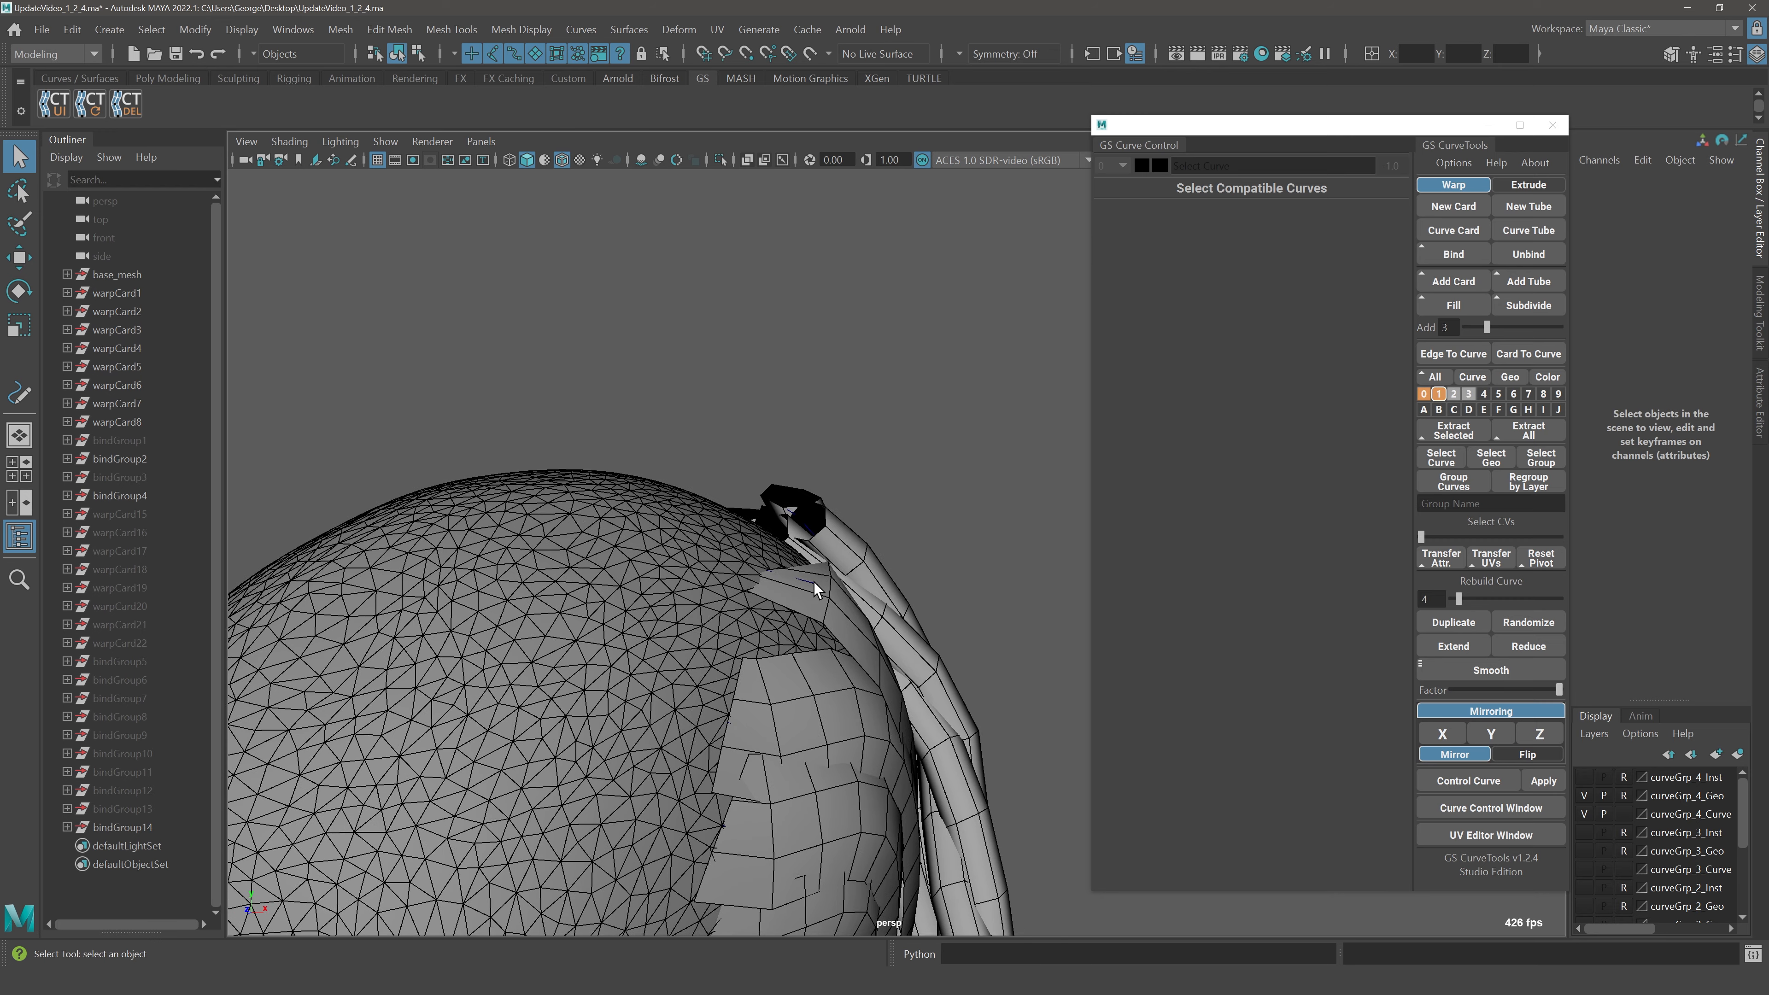
pyautogui.click(813, 582)
# Duplicate warpCard4 from its place on the side of the head
pyautogui.keyDown('alt'); pyautogui.moveTo(940, 535); pyautogui.dragTo(957, 424); pyautogui.keyUp('alt')
pyautogui.keyDown('alt'); pyautogui.moveTo(716, 577); pyautogui.dragTo(631, 440, button='right'); pyautogui.keyUp('alt')
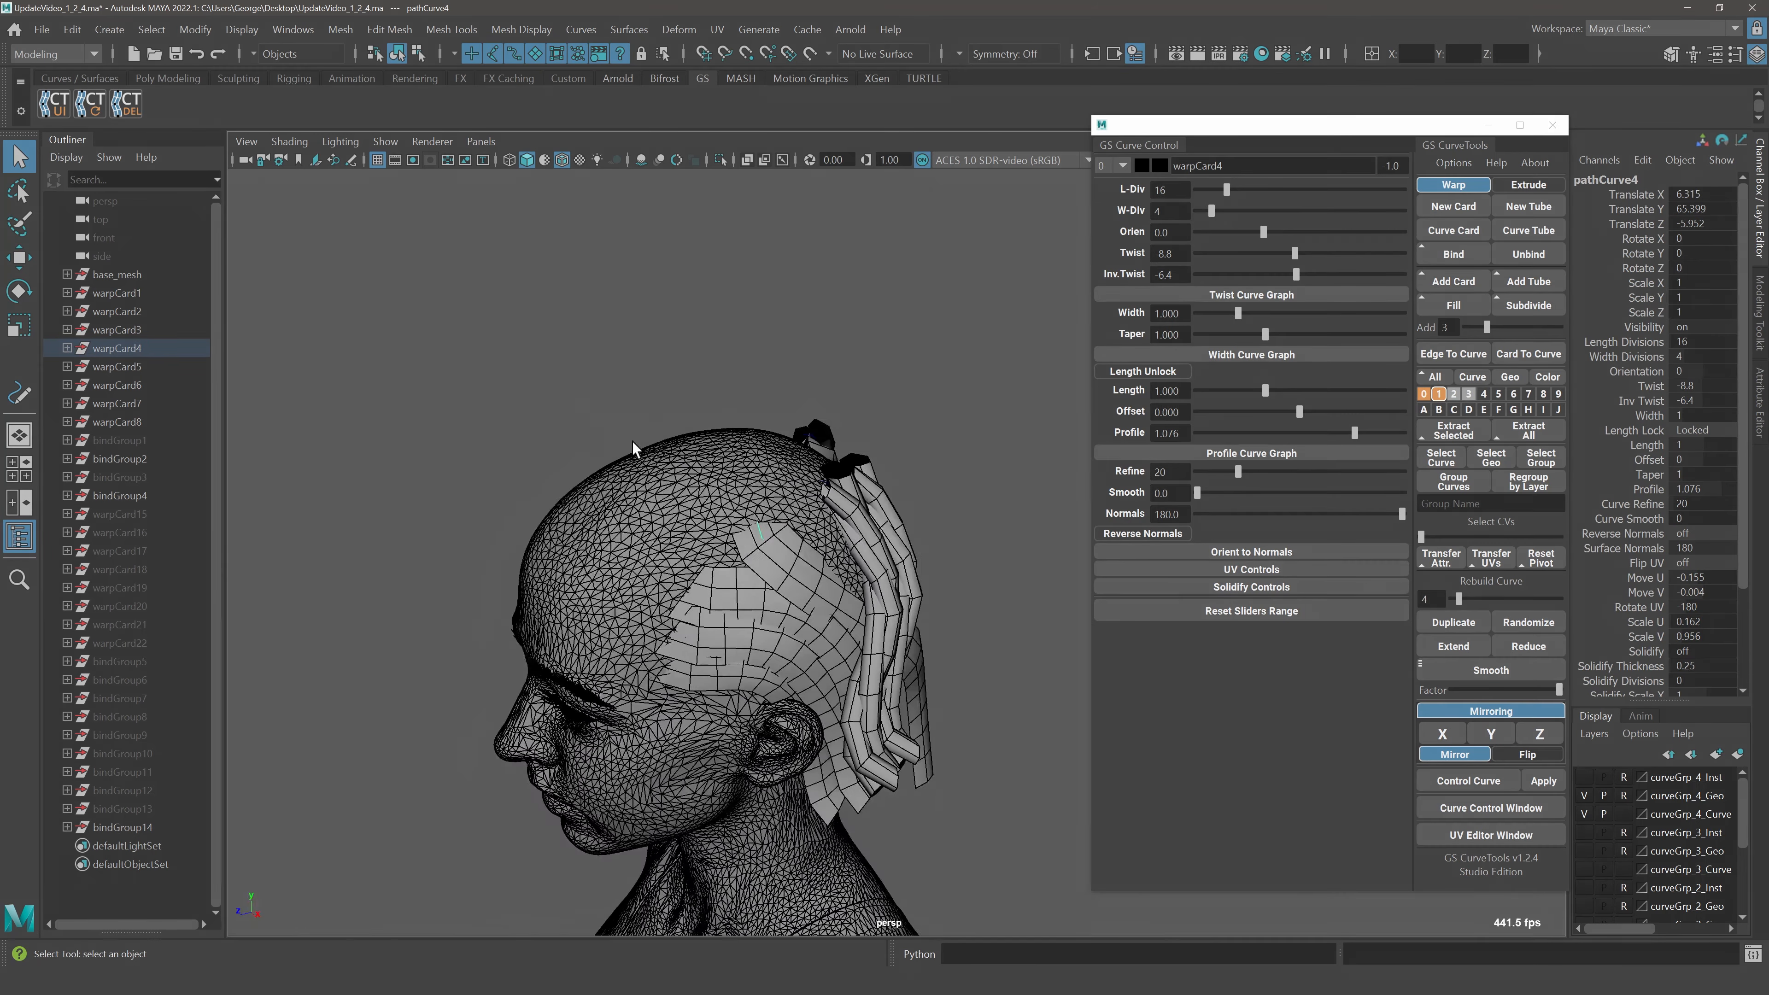
pyautogui.keyDown('alt'); pyautogui.moveTo(704, 454); pyautogui.dragTo(534, 435); pyautogui.keyUp('alt')
pyautogui.keyDown('alt'); pyautogui.moveTo(671, 563); pyautogui.dragTo(707, 526); pyautogui.keyUp('alt')
pyautogui.press('w')
pyautogui.click(1467, 626)
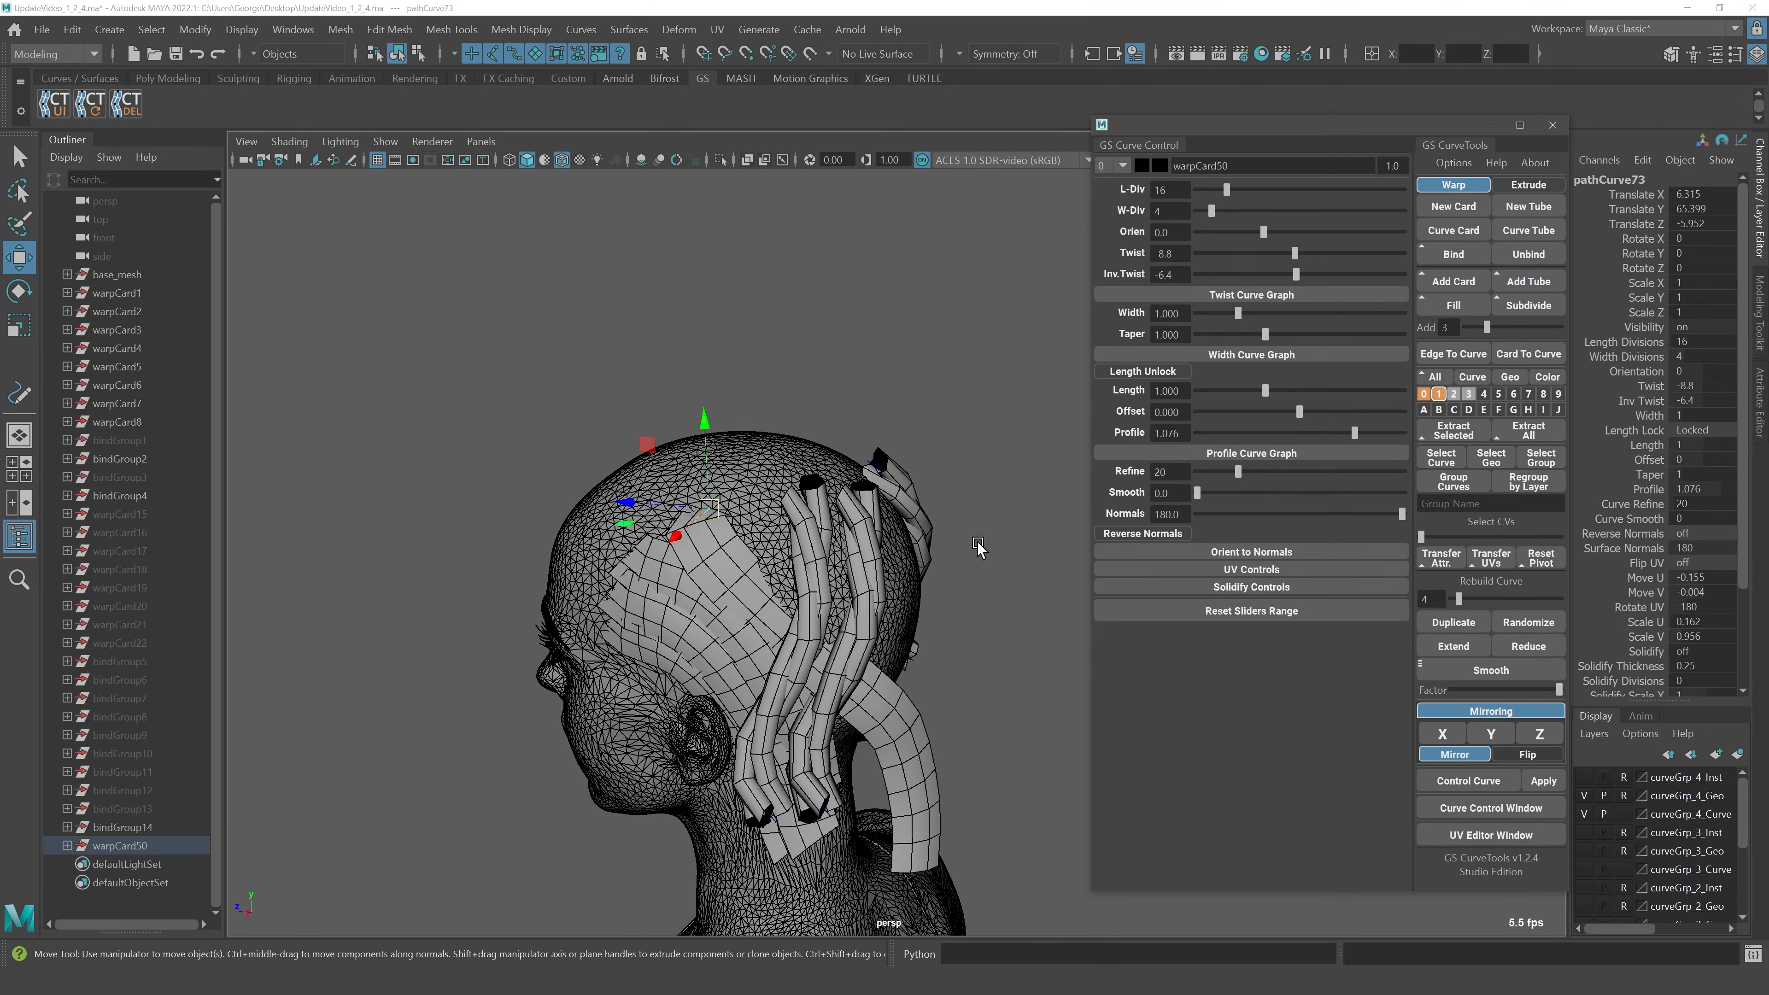
# Move the duplicated card to the back of the head at about -0.026, 63.268, -13.585
pyautogui.keyDown('alt'); pyautogui.moveTo(982, 547); pyautogui.dragTo(794, 622); pyautogui.keyUp('alt')
pyautogui.moveTo(702, 546); pyautogui.dragTo(952, 616)
pyautogui.press('e')
pyautogui.hotkey('ctrl', 'z')
pyautogui.keyDown('alt'); pyautogui.moveTo(990, 655); pyautogui.dragTo(957, 536, button='middle'); pyautogui.keyUp('alt')
pyautogui.keyDown('alt'); pyautogui.moveTo(957, 536); pyautogui.dragTo(989, 558, button='right'); pyautogui.keyUp('alt')
pyautogui.keyDown('alt'); pyautogui.moveTo(989, 561); pyautogui.dragTo(766, 501); pyautogui.keyUp('alt')
pyautogui.click(862, 491)
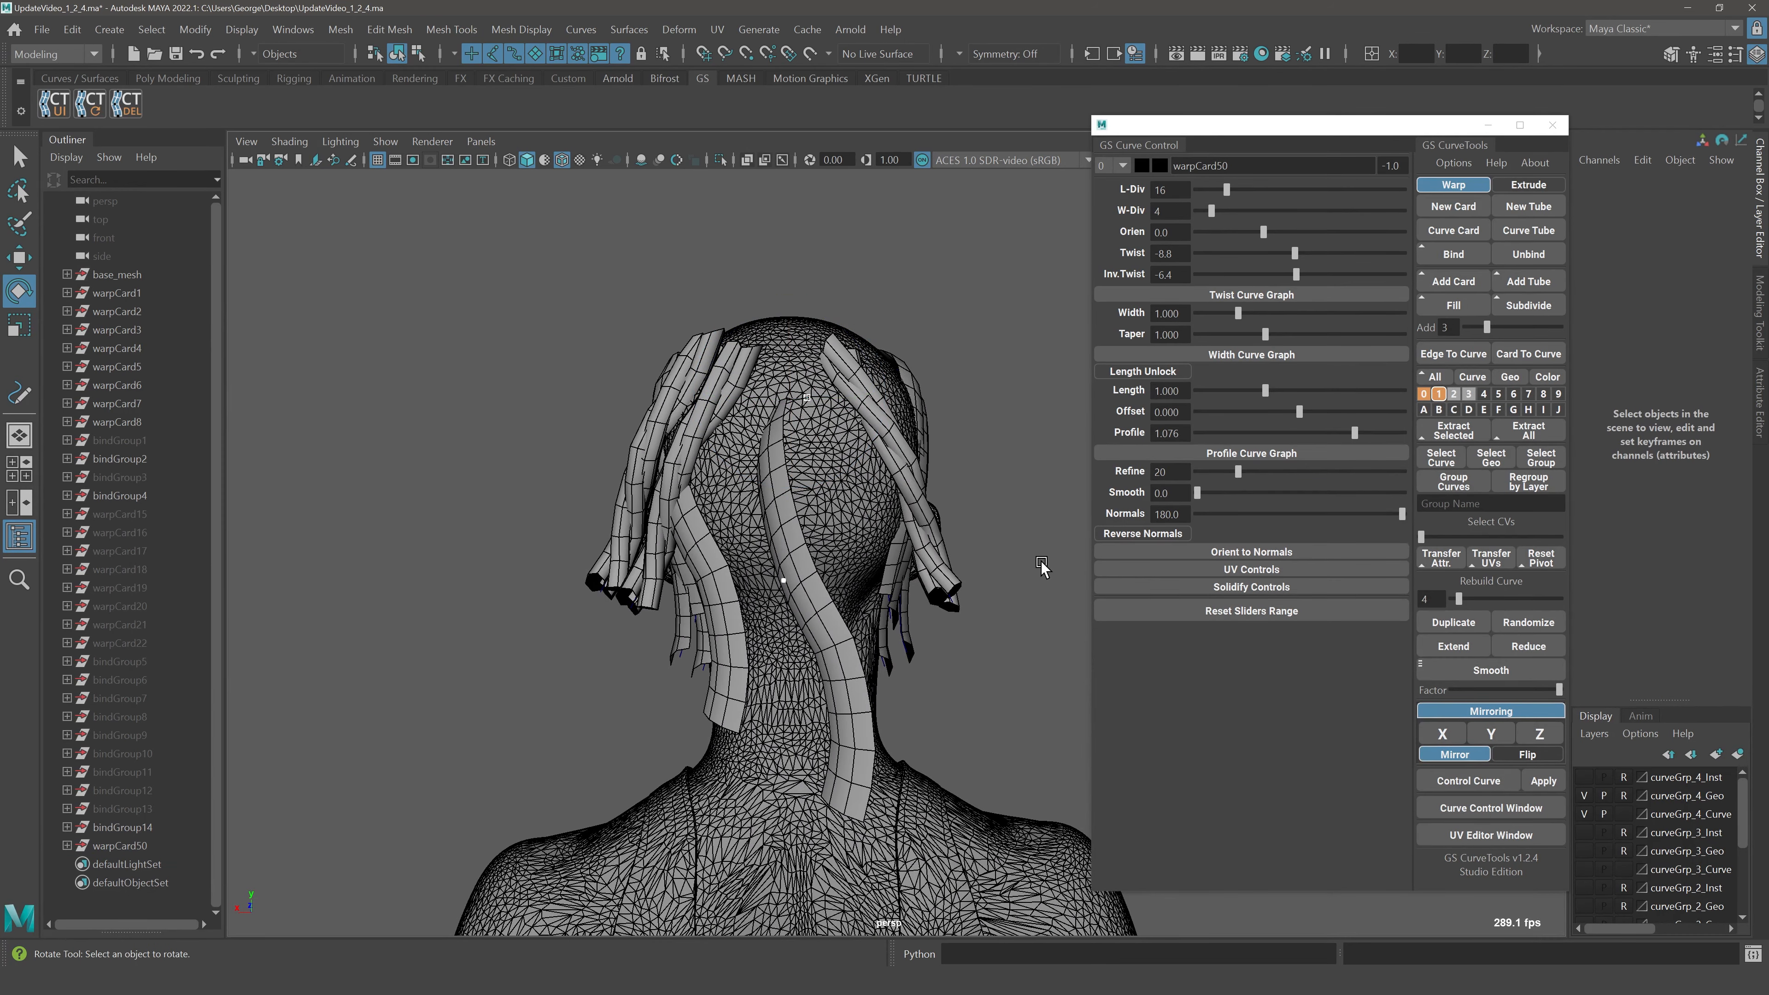
# Pull the lower control points of warpCard50 toward the back of the neck and undo the last move
pyautogui.moveTo(701, 575); pyautogui.dragTo(911, 844)
pyautogui.press('w')
pyautogui.keyDown('alt'); pyautogui.moveTo(906, 718); pyautogui.dragTo(696, 697); pyautogui.keyUp('alt')
pyautogui.keyDown('alt'); pyautogui.moveTo(1002, 758); pyautogui.dragTo(698, 655, button='middle'); pyautogui.keyUp('alt')
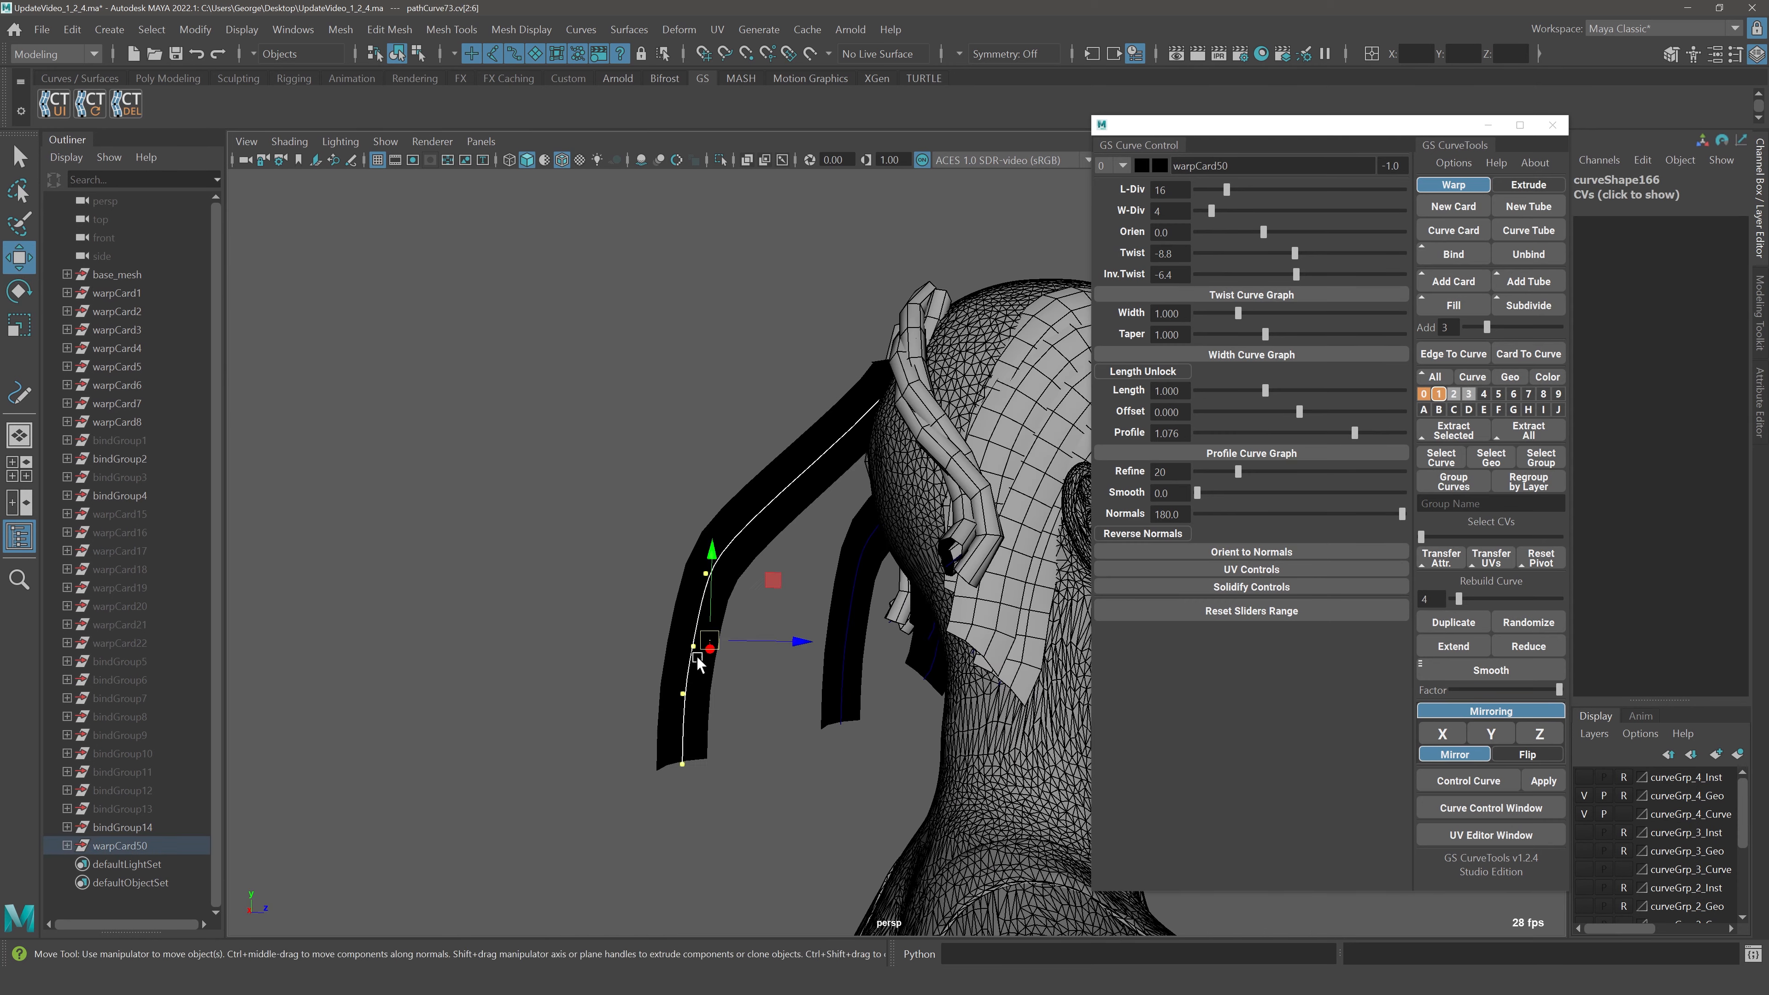
pyautogui.moveTo(711, 644); pyautogui.dragTo(862, 718)
pyautogui.moveTo(912, 627); pyautogui.dragTo(951, 555)
pyautogui.hotkey('ctrl', 'z')
# Fit warpCard50's control points against the neck in wireframe, restore shaded display and set its orientation to -76.3
pyautogui.press('4')
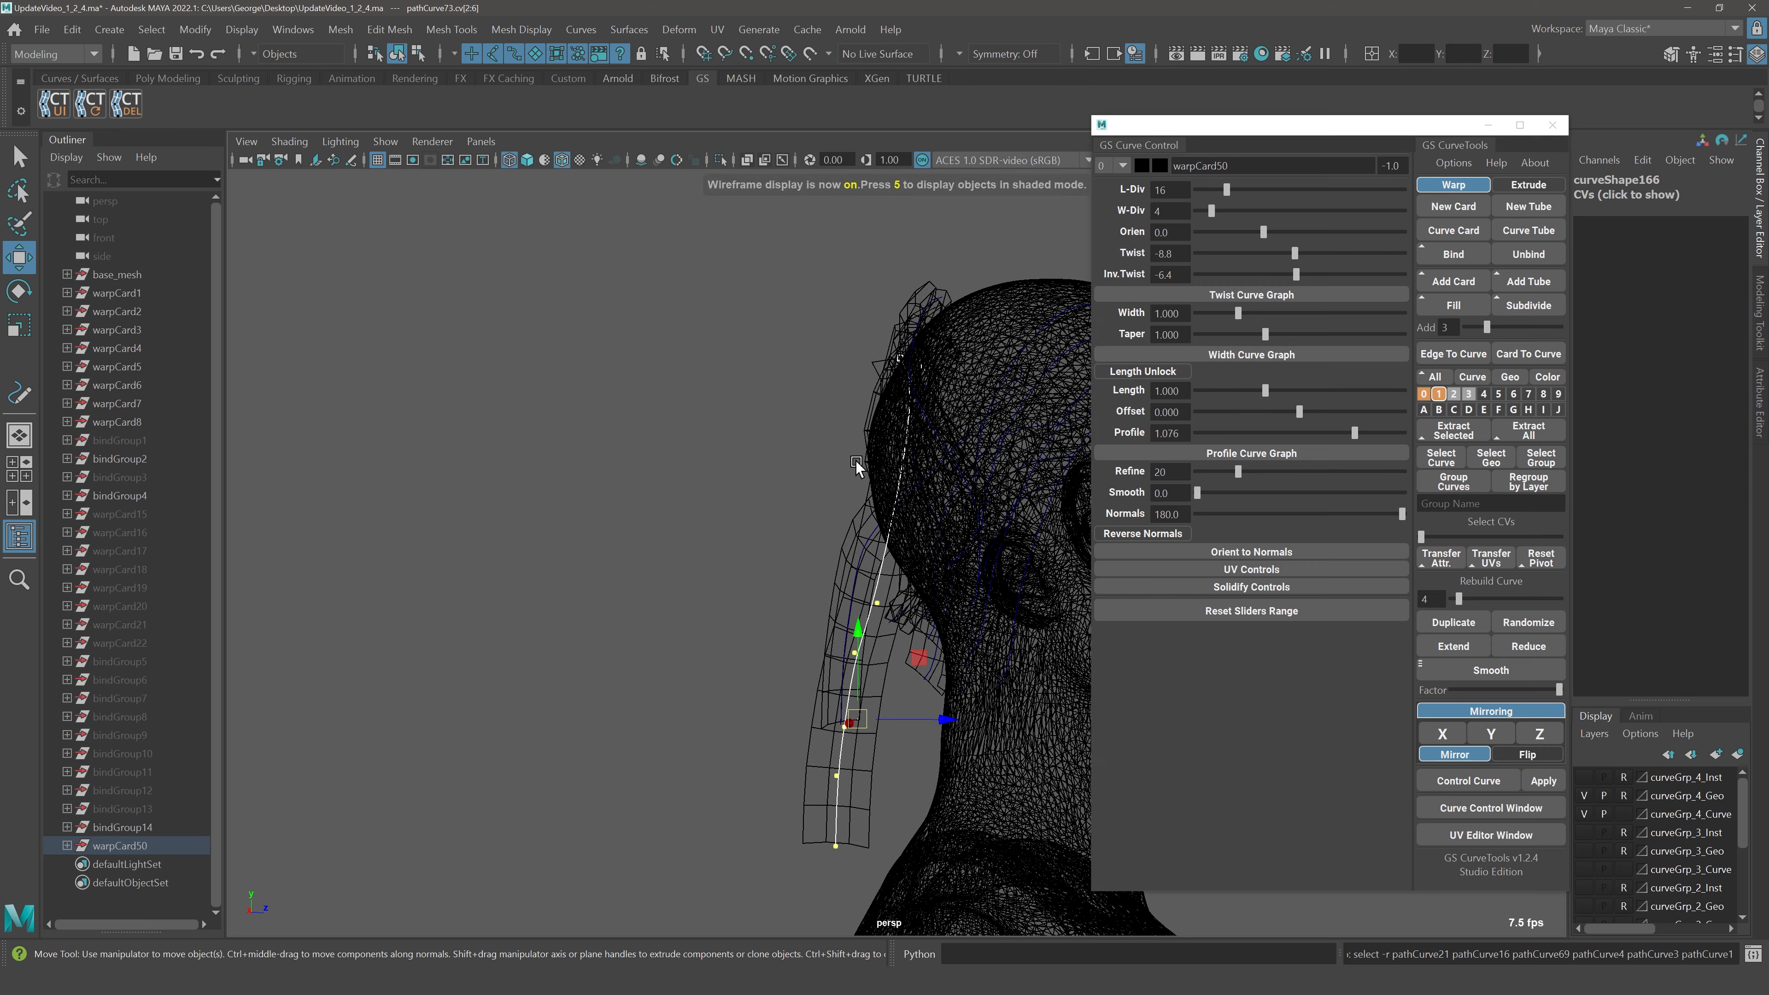
pyautogui.moveTo(856, 462)
pyautogui.mouseDown()
pyautogui.moveTo(919, 626)
pyautogui.moveTo(828, 478)
pyautogui.mouseUp()
pyautogui.moveTo(752, 636); pyautogui.dragTo(926, 904)
pyautogui.moveTo(853, 735)
pyautogui.mouseDown()
pyautogui.moveTo(986, 699)
pyautogui.moveTo(973, 556)
pyautogui.mouseUp()
pyautogui.press('5')
pyautogui.moveTo(1263, 231); pyautogui.dragTo(1234, 232)
pyautogui.keyDown('alt'); pyautogui.moveTo(921, 387); pyautogui.dragTo(769, 377); pyautogui.keyUp('alt')
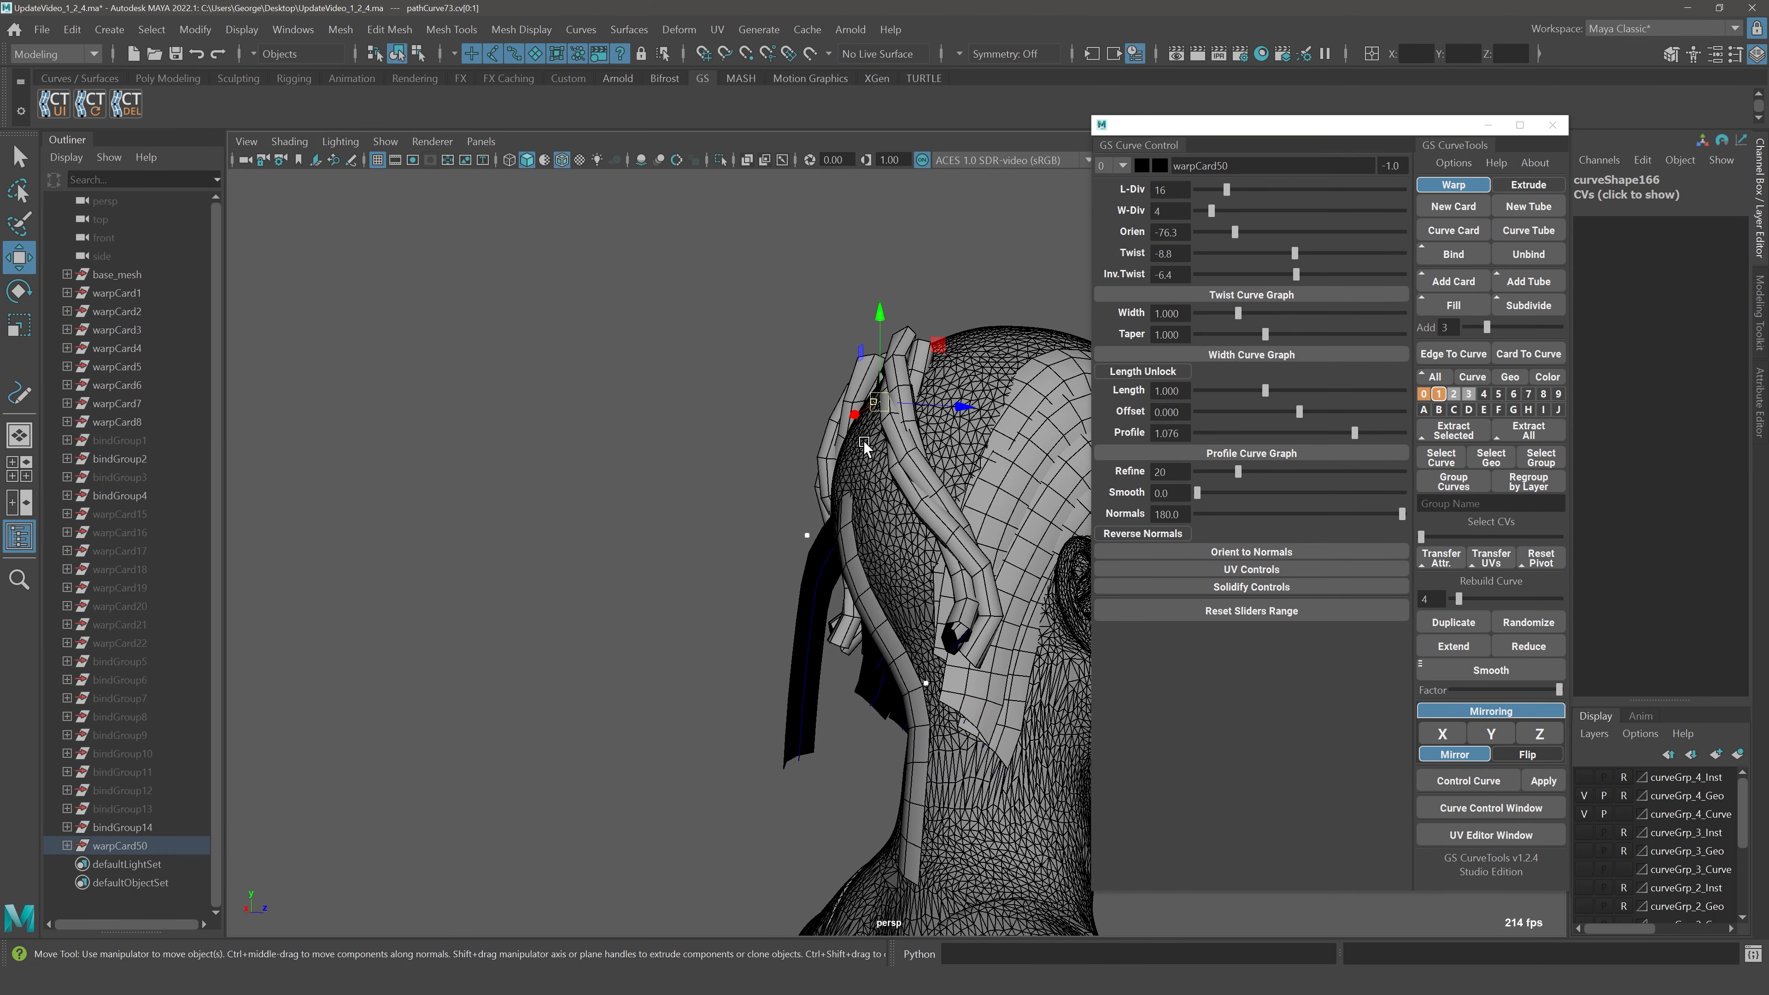
# Move warpCard50's second control point to about -0.652, 60.242, -14.073 to lay the card on the head, and return to object selection
pyautogui.moveTo(880, 403); pyautogui.dragTo(862, 402)
pyautogui.moveTo(779, 478)
pyautogui.mouseDown()
pyautogui.moveTo(837, 564)
pyautogui.moveTo(800, 537)
pyautogui.moveTo(808, 418)
pyautogui.moveTo(769, 378)
pyautogui.moveTo(689, 350)
pyautogui.moveTo(720, 408)
pyautogui.moveTo(781, 458)
pyautogui.moveTo(767, 448)
pyautogui.mouseUp()
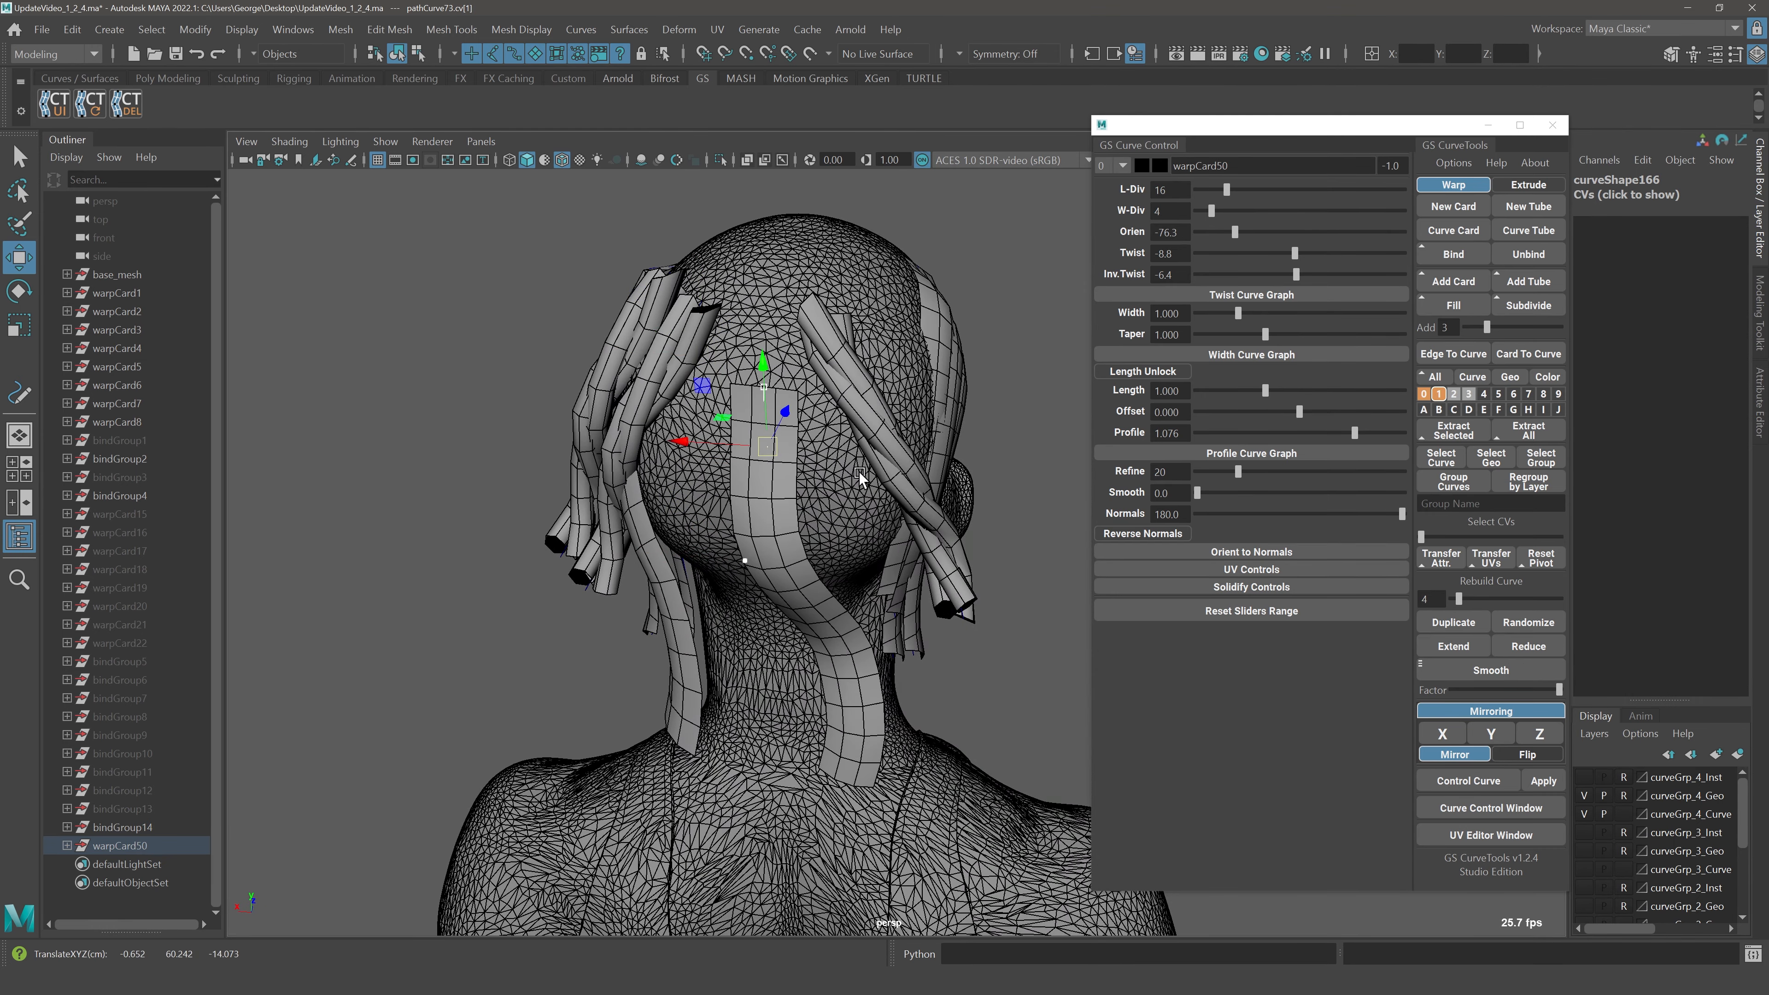
pyautogui.keyDown('alt'); pyautogui.moveTo(863, 477); pyautogui.dragTo(978, 377); pyautogui.keyUp('alt')
pyautogui.press('q')
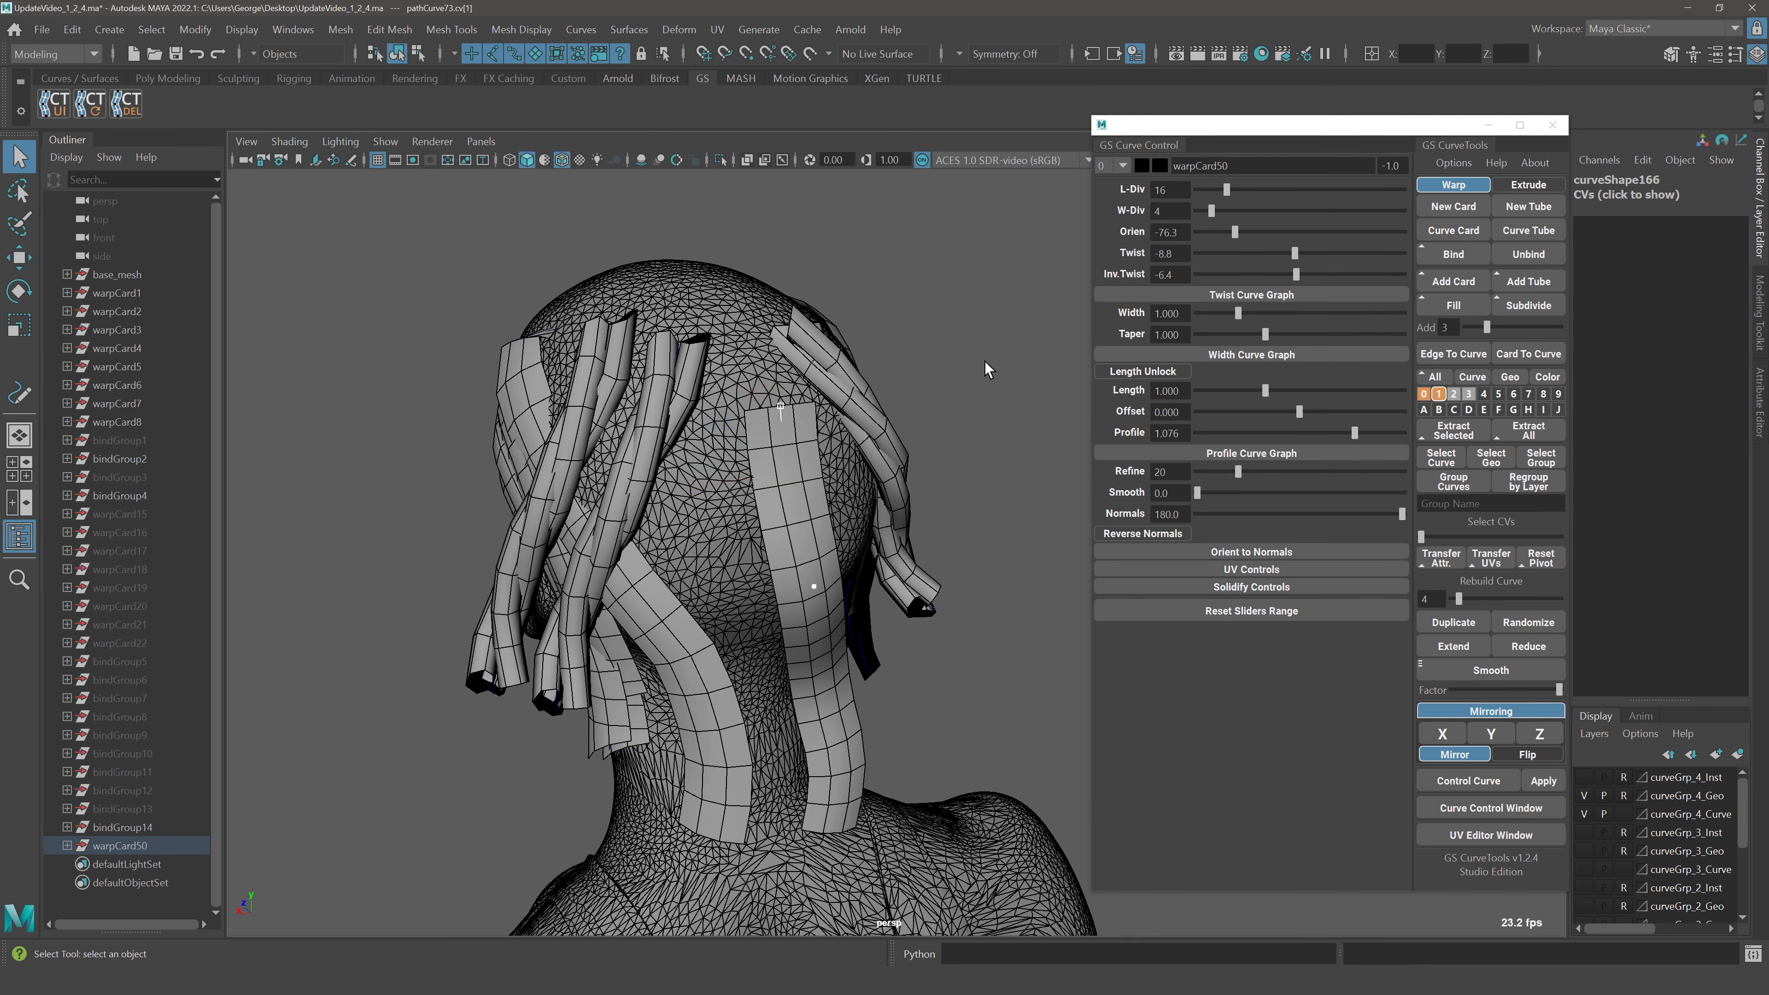
pyautogui.moveTo(984, 361); pyautogui.dragTo(1024, 320, button='right')
pyautogui.click(945, 410)
pyautogui.keyDown('alt'); pyautogui.moveTo(936, 412); pyautogui.dragTo(996, 411); pyautogui.keyUp('alt')
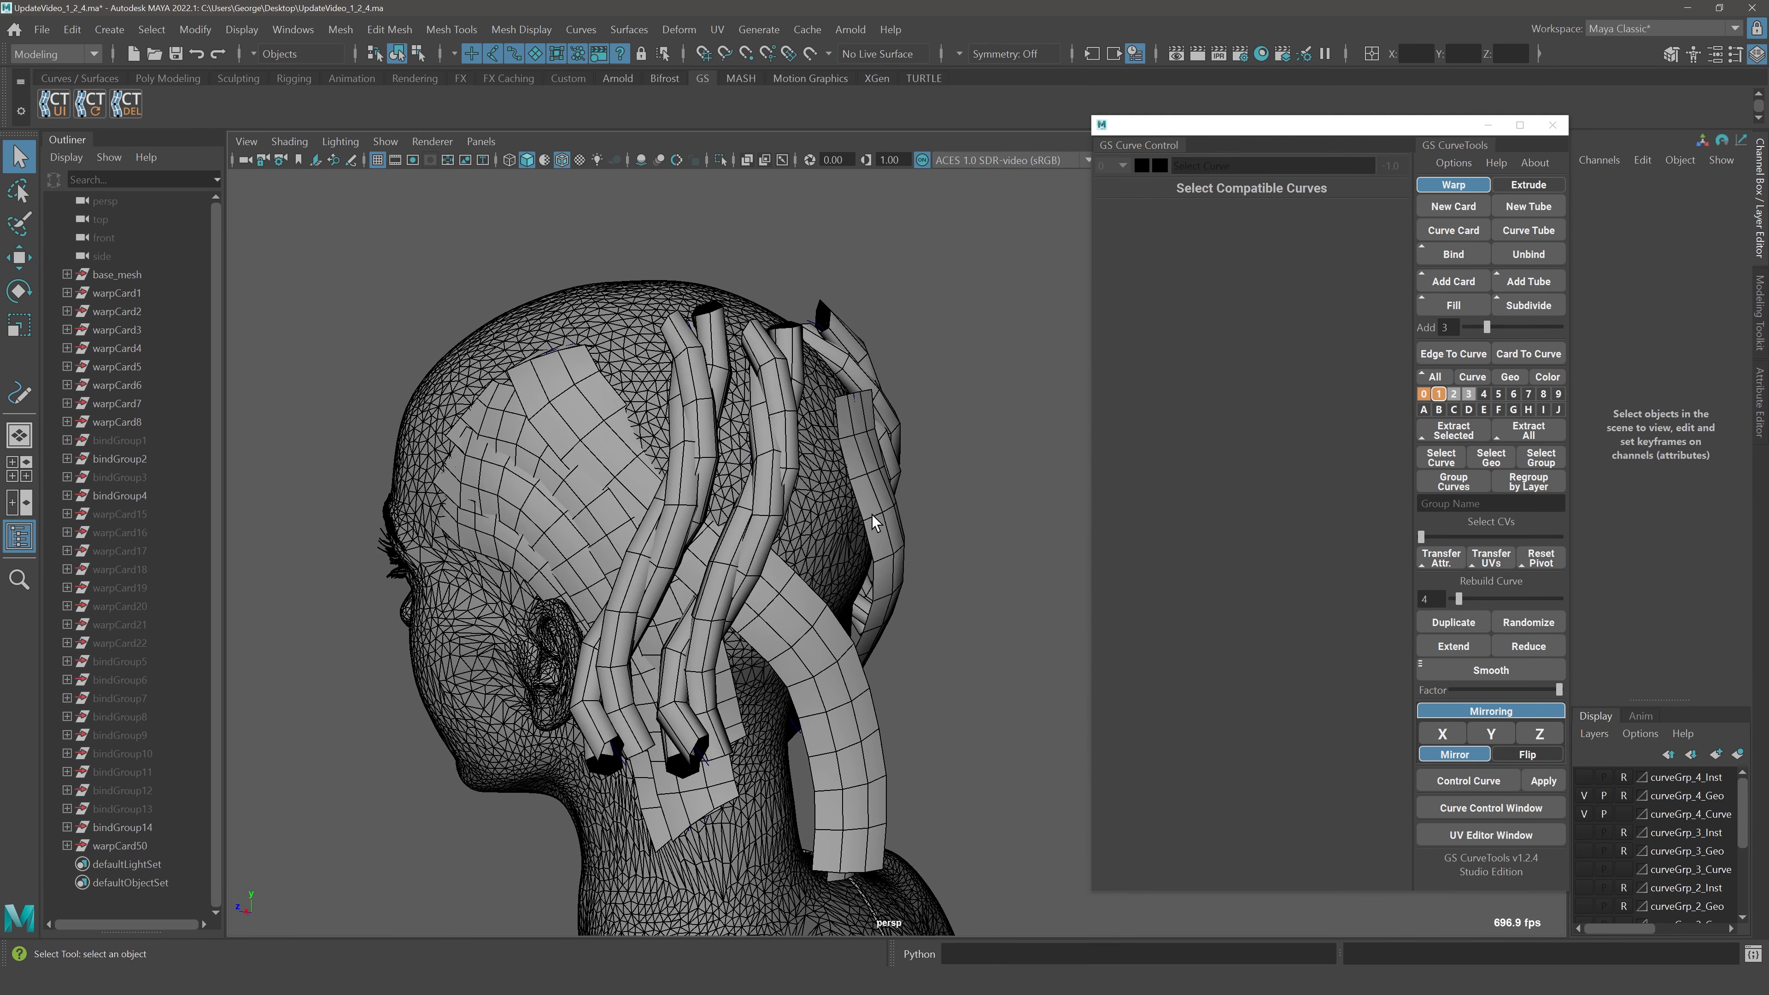
# Adjust warpCard50's second control point near its root against the head, return to object selection and clear the selection
pyautogui.click(880, 521)
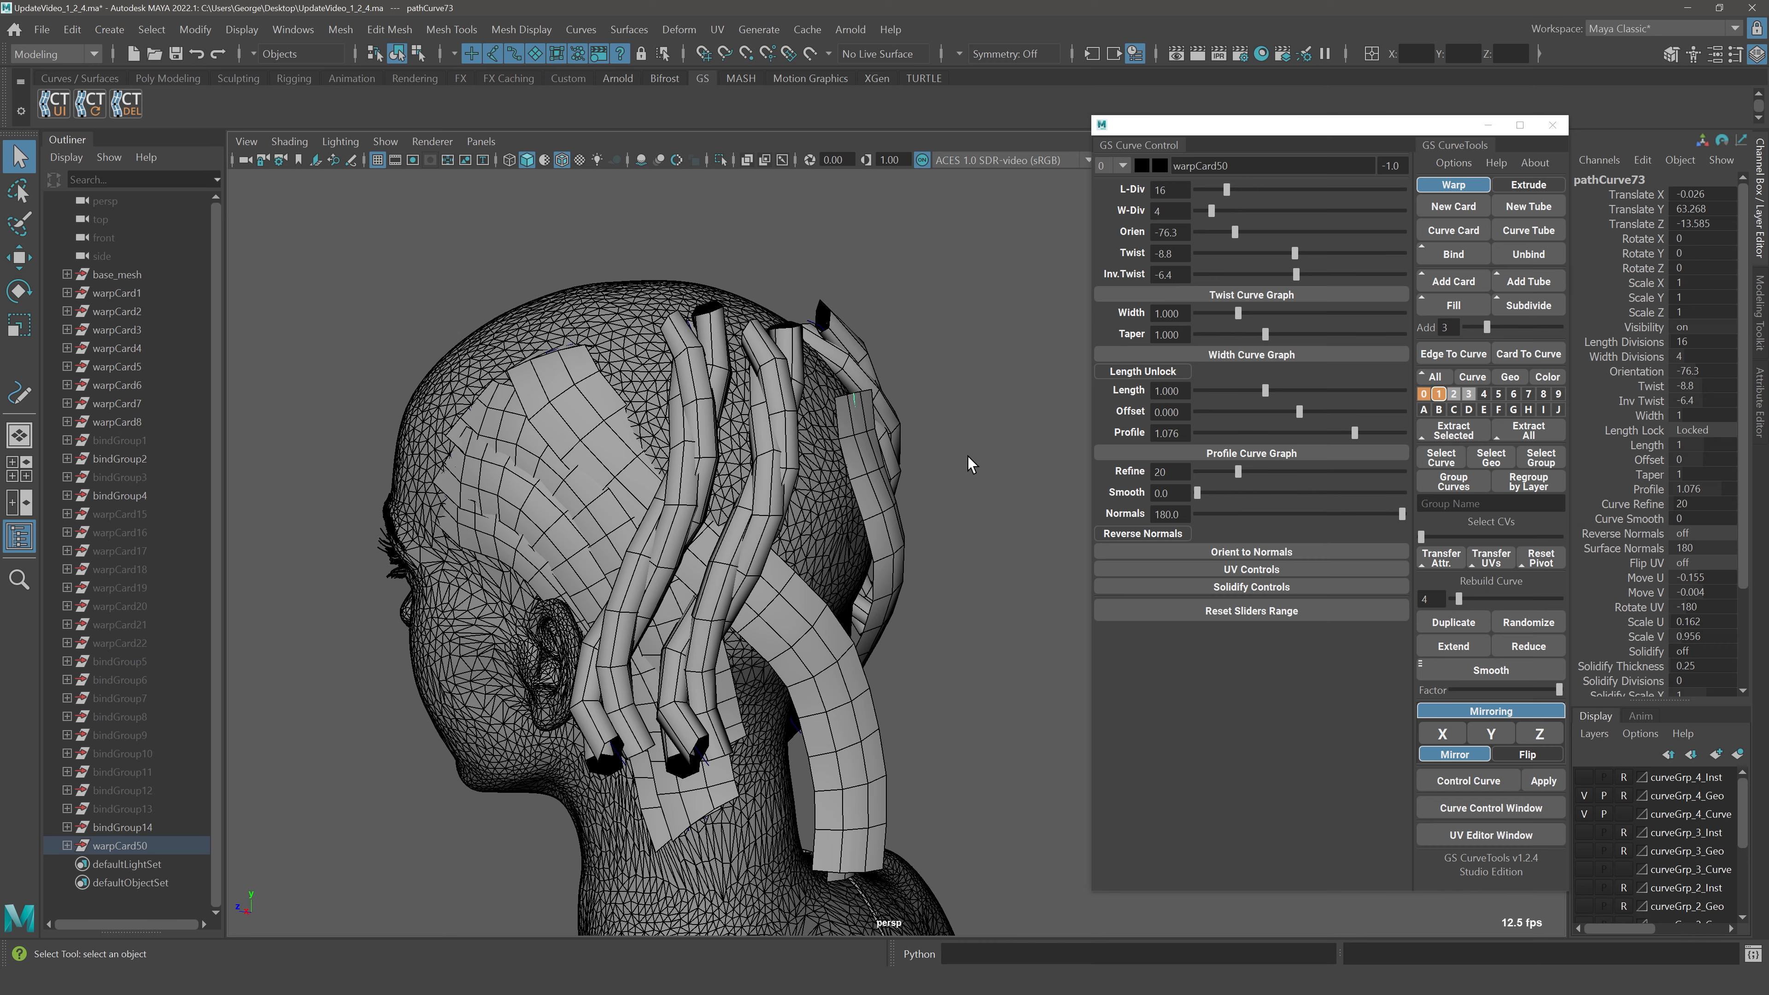
pyautogui.keyDown('alt'); pyautogui.moveTo(959, 394); pyautogui.dragTo(981, 572, button='middle'); pyautogui.keyUp('alt')
pyautogui.keyDown('alt'); pyautogui.moveTo(981, 572); pyautogui.dragTo(1009, 553); pyautogui.keyUp('alt')
pyautogui.moveTo(1009, 553); pyautogui.dragTo(953, 556, button='right')
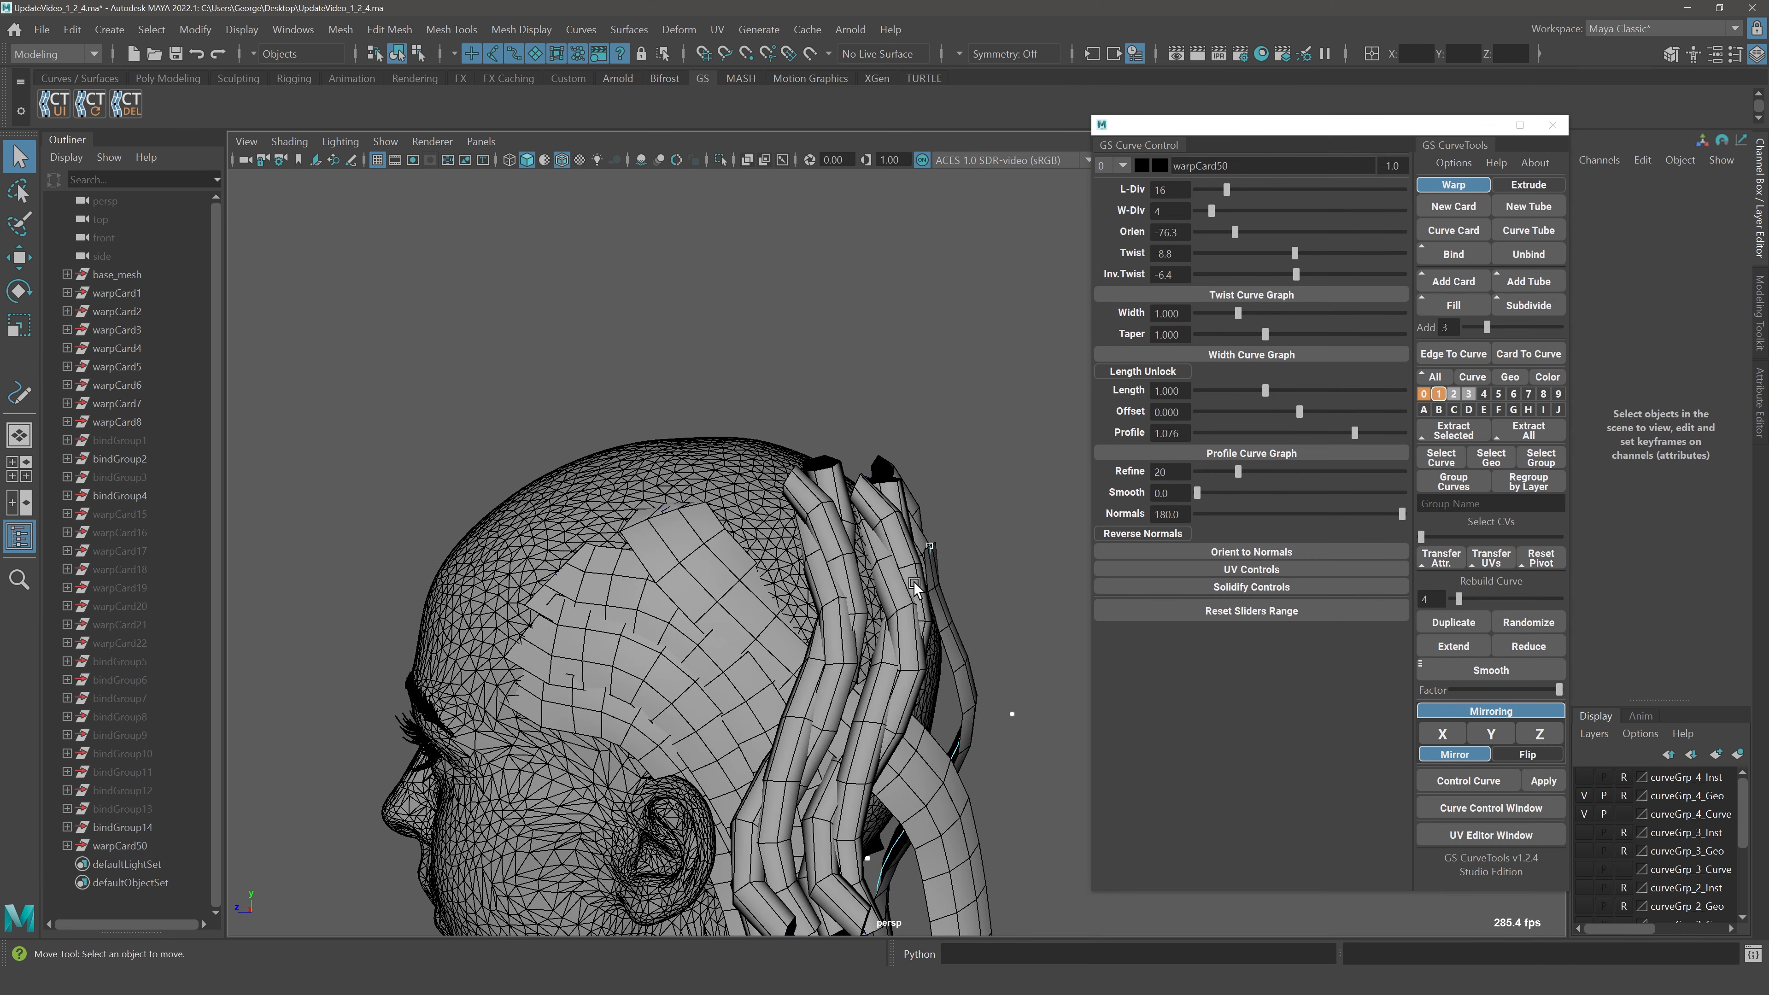
pyautogui.press('w')
pyautogui.moveTo(899, 591)
pyautogui.mouseDown()
pyautogui.moveTo(989, 635)
pyautogui.moveTo(933, 600)
pyautogui.mouseUp()
pyautogui.press('q')
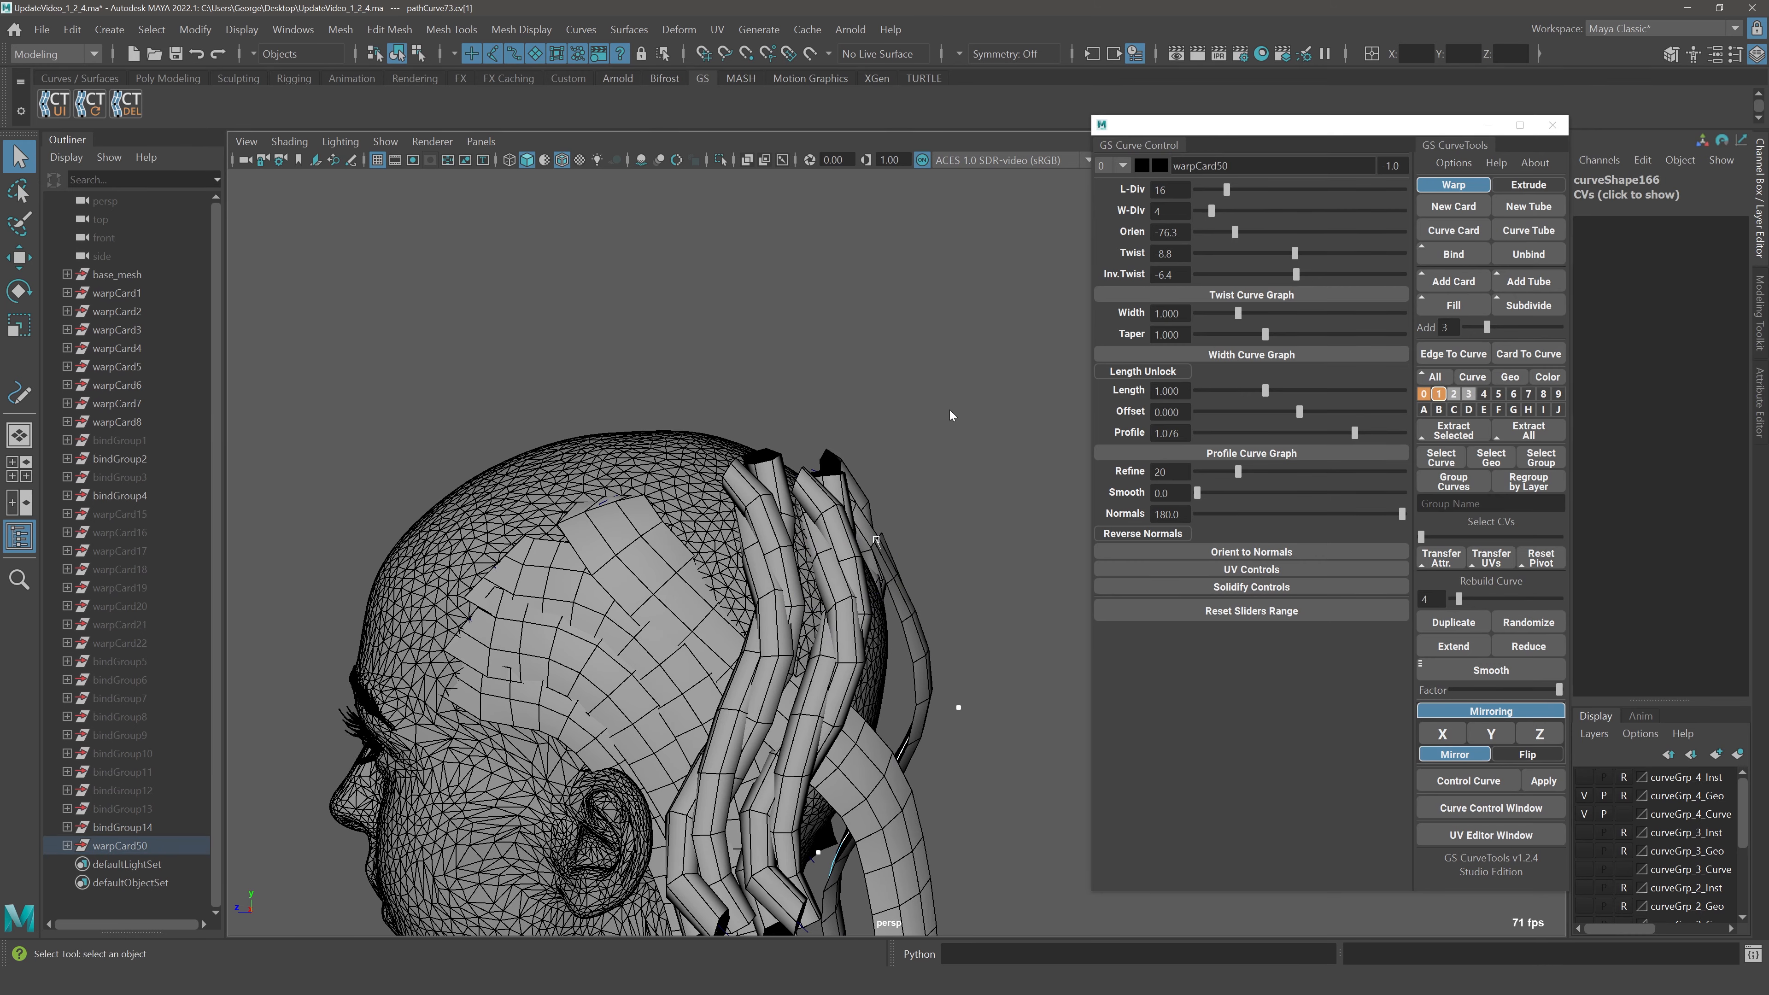
pyautogui.click(997, 439)
pyautogui.keyDown('alt'); pyautogui.moveTo(997, 439); pyautogui.dragTo(446, 794); pyautogui.keyUp('alt')
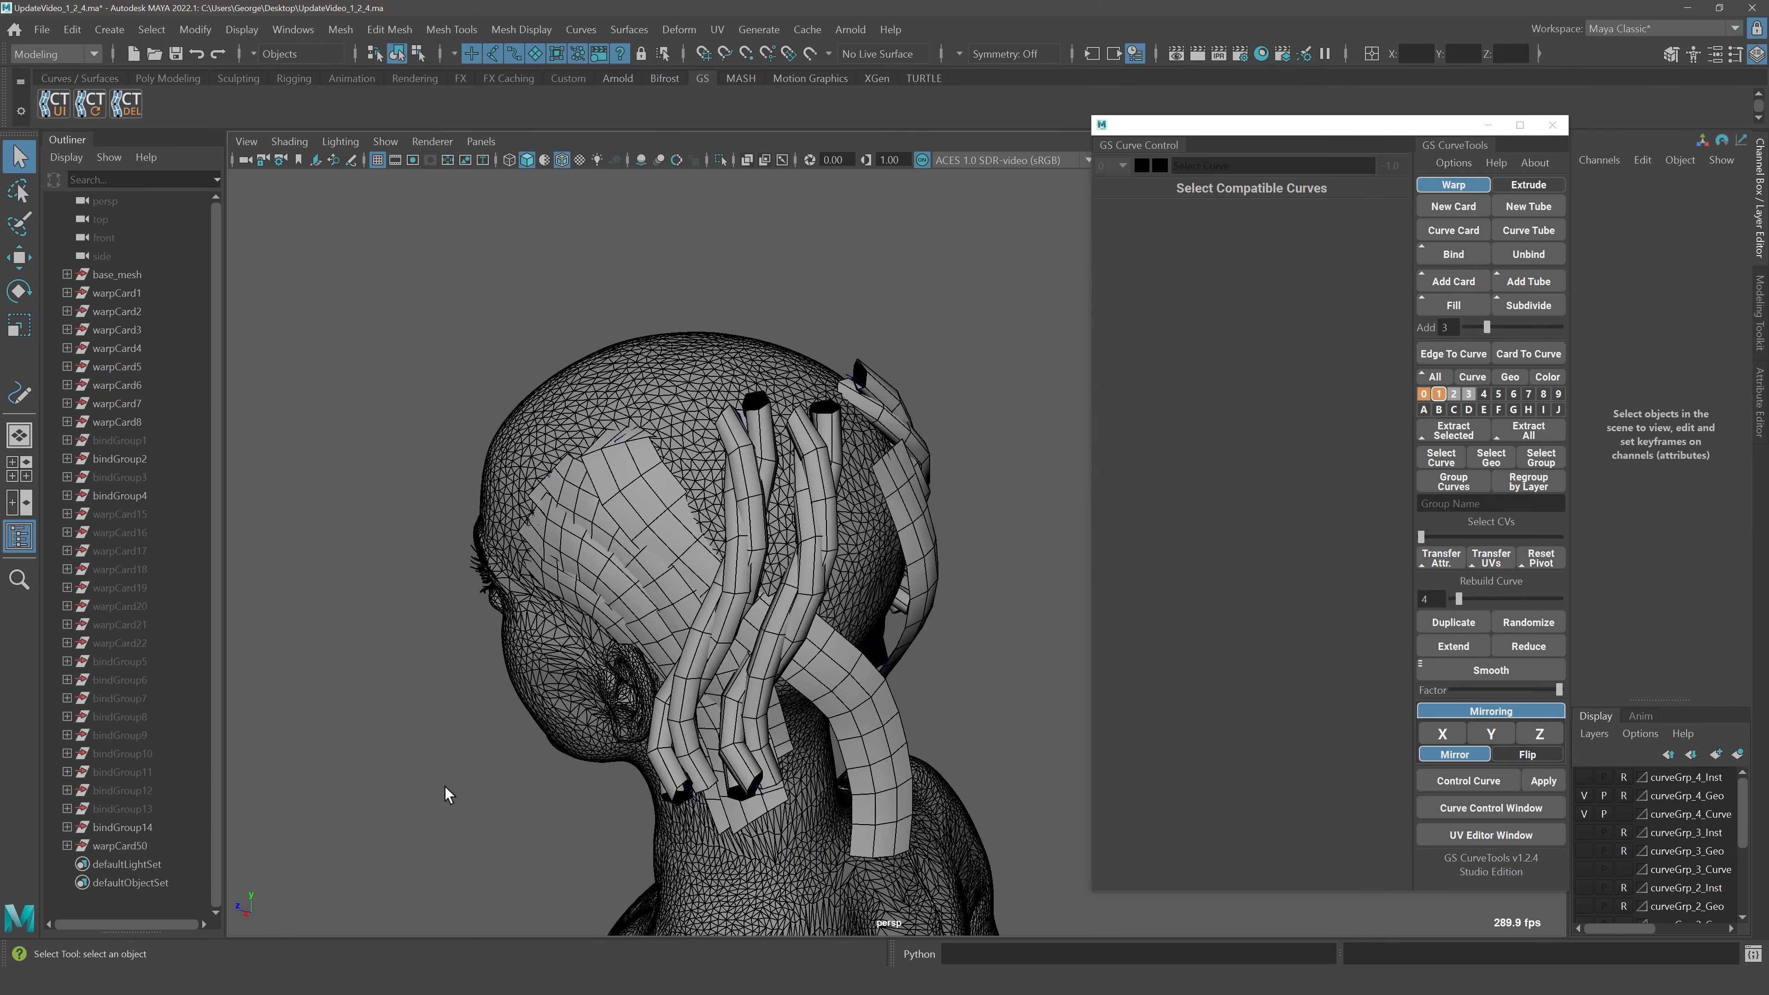
pyautogui.keyDown('alt'); pyautogui.moveTo(786, 712); pyautogui.dragTo(759, 648); pyautogui.keyUp('alt')
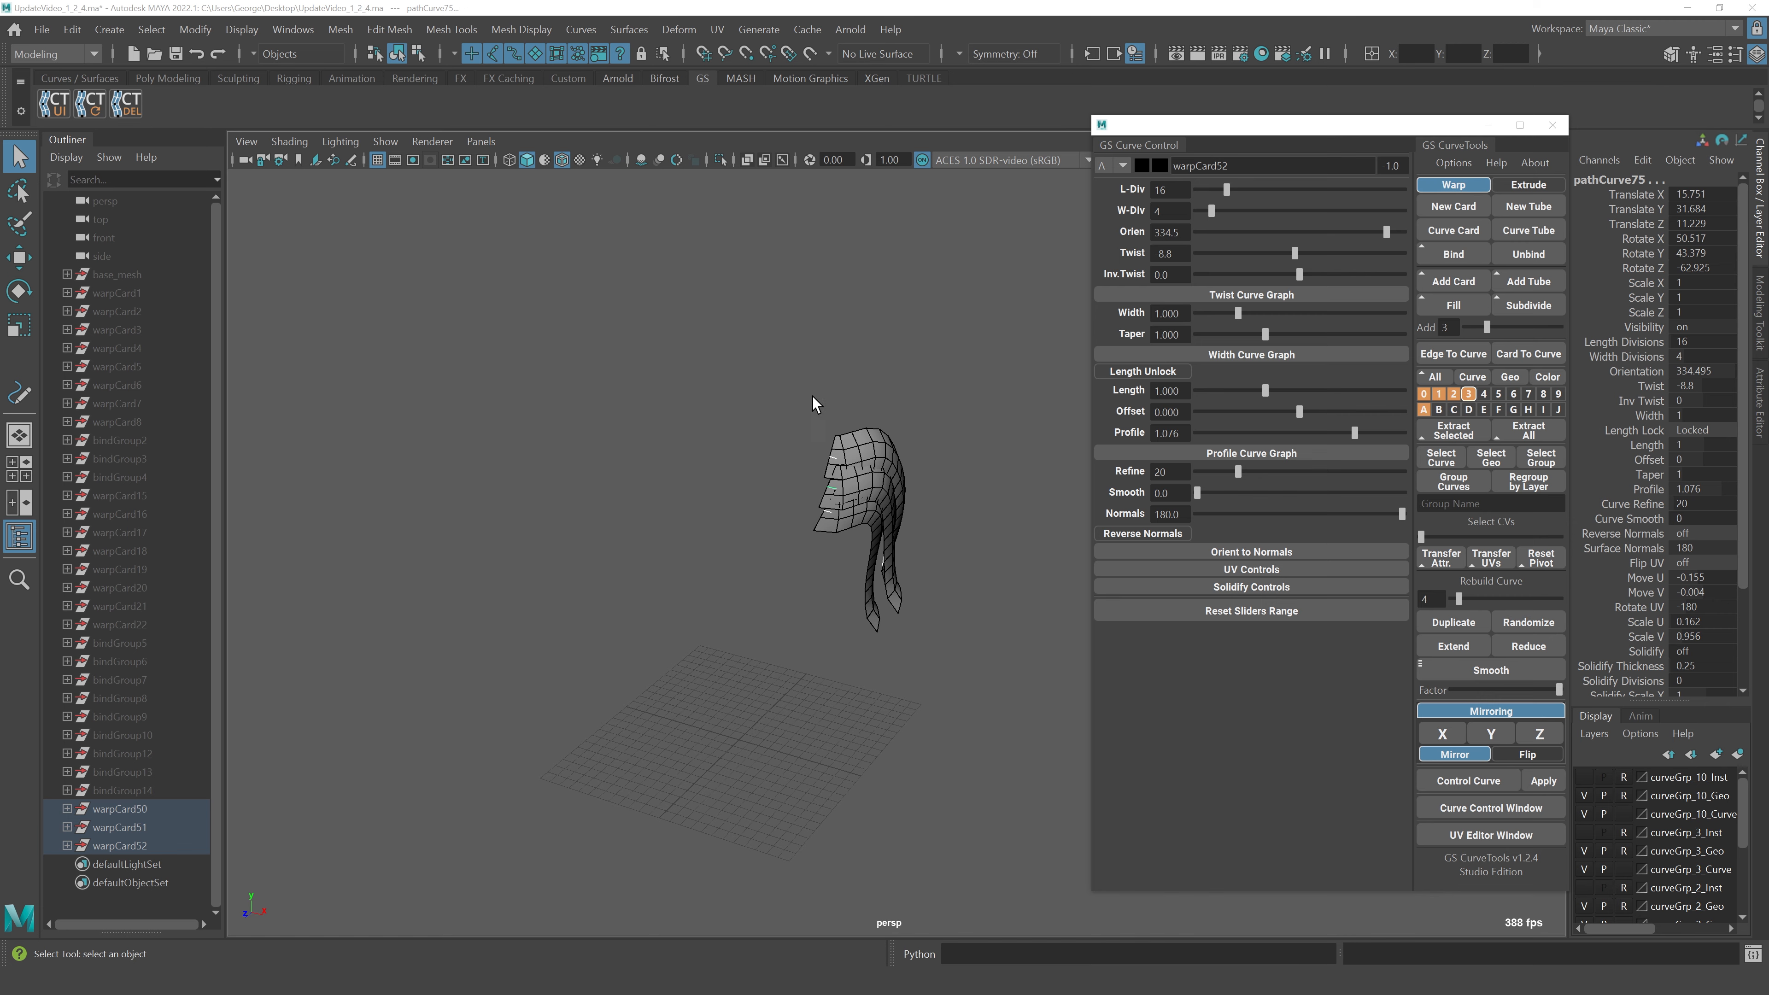
# Create a control curve for the selected cards warpCard50, warpCard51 and warpCard52, and show it in wireframe
pyautogui.keyDown('alt'); pyautogui.moveTo(813, 402); pyautogui.dragTo(862, 417); pyautogui.keyUp('alt')
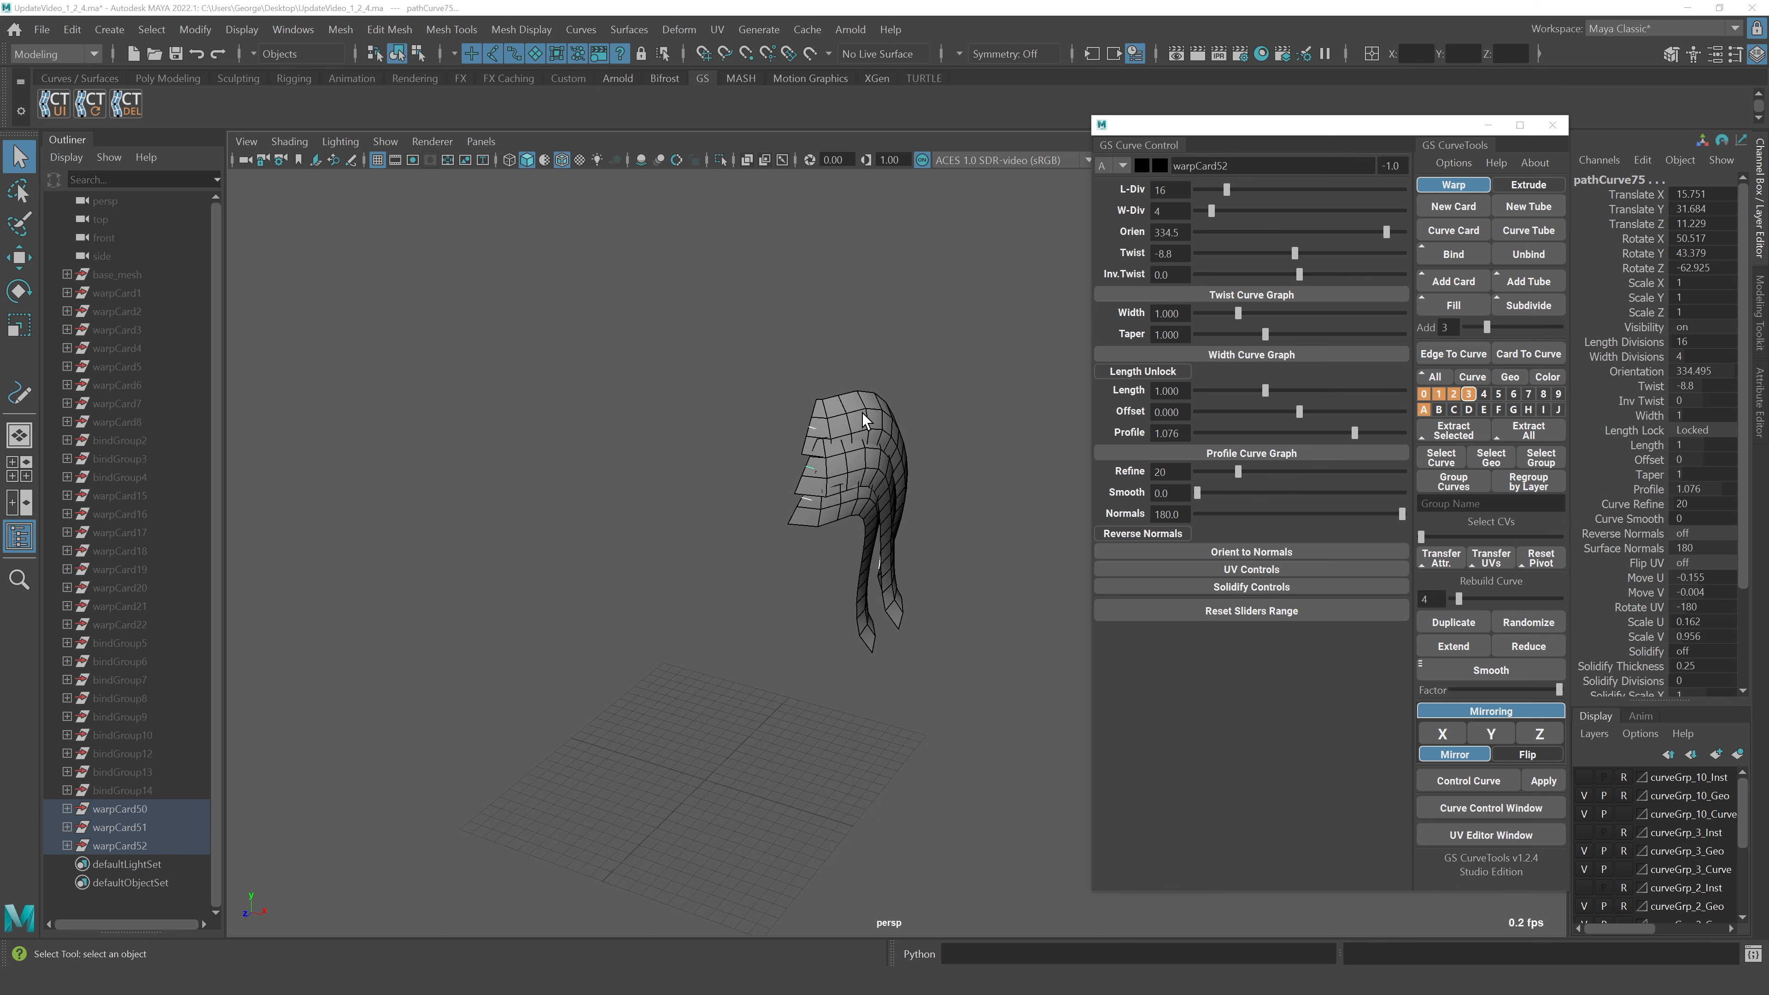
pyautogui.click(1479, 781)
pyautogui.moveTo(881, 577)
pyautogui.keyDown('alt'); pyautogui.mouseDown()
pyautogui.moveTo(803, 563)
pyautogui.moveTo(902, 575)
pyautogui.mouseUp(); pyautogui.keyUp('alt')
pyautogui.press('4')
pyautogui.click(961, 654)
pyautogui.keyDown('alt'); pyautogui.moveTo(962, 654); pyautogui.dragTo(809, 613); pyautogui.keyUp('alt')
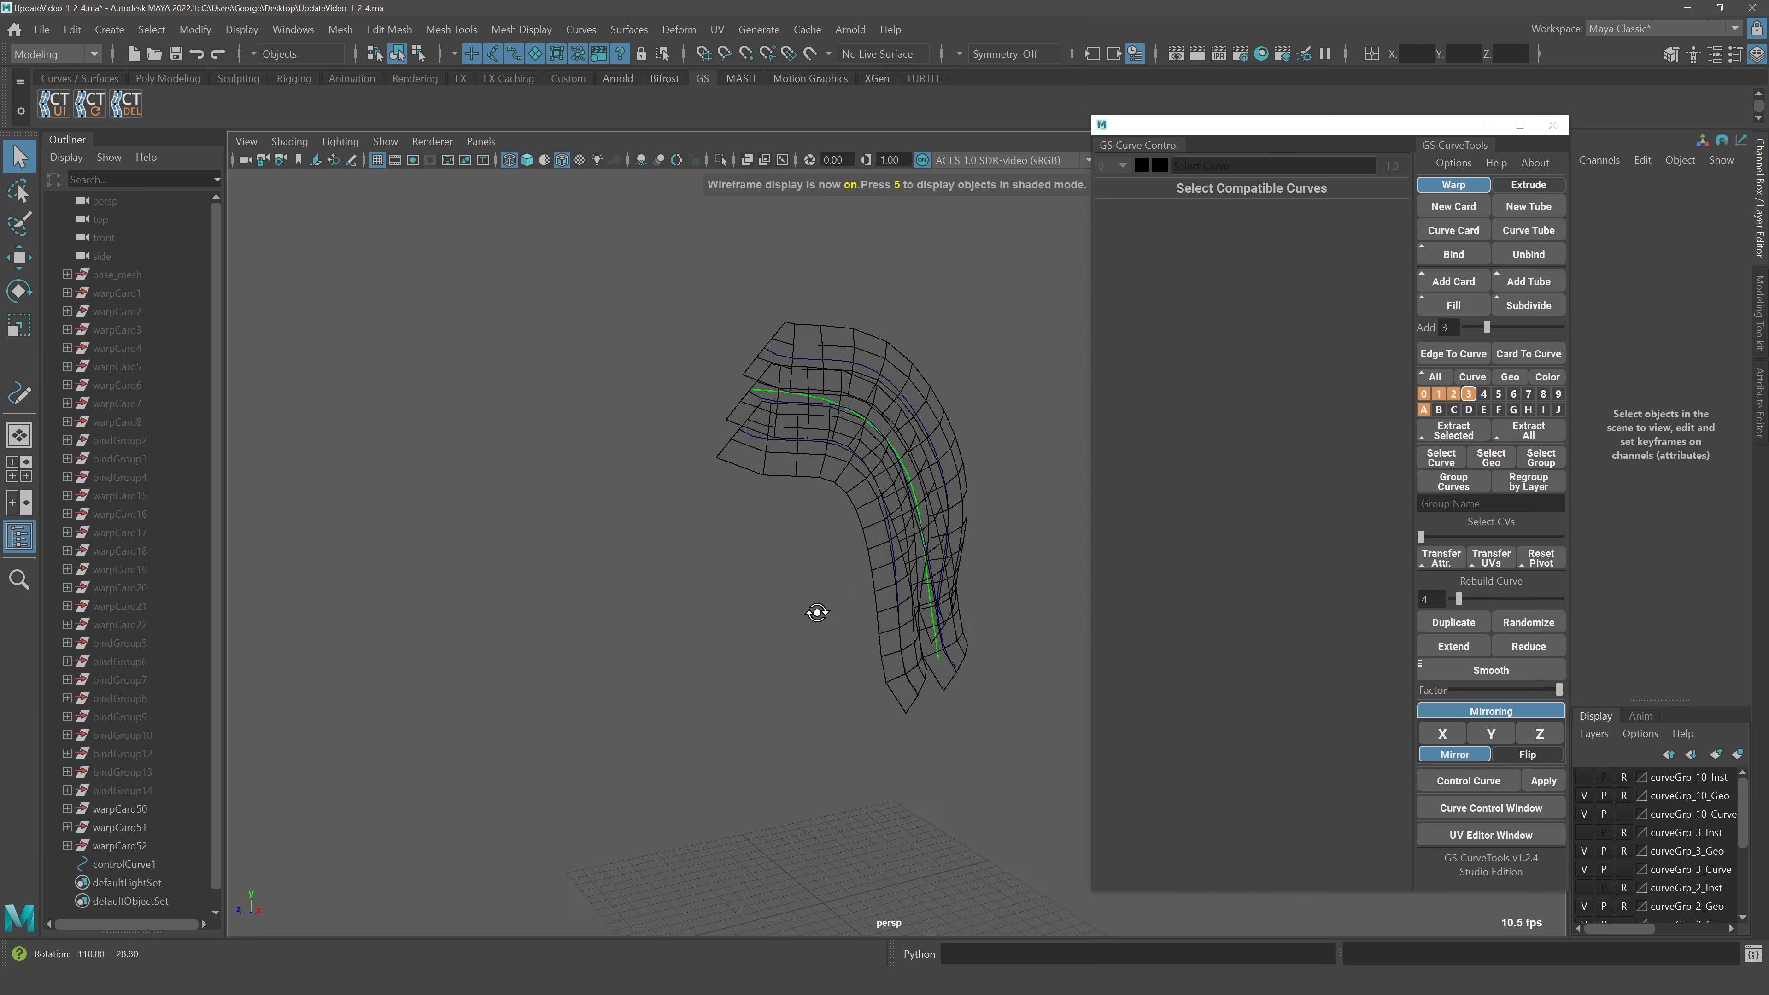
pyautogui.press('5')
pyautogui.keyDown('alt'); pyautogui.moveTo(806, 610); pyautogui.dragTo(850, 622, button='middle'); pyautogui.keyUp('alt')
pyautogui.moveTo(850, 623)
pyautogui.keyDown('alt'); pyautogui.mouseDown()
pyautogui.moveTo(900, 632)
pyautogui.moveTo(841, 592)
pyautogui.mouseUp(); pyautogui.keyUp('alt')
pyautogui.press('4')
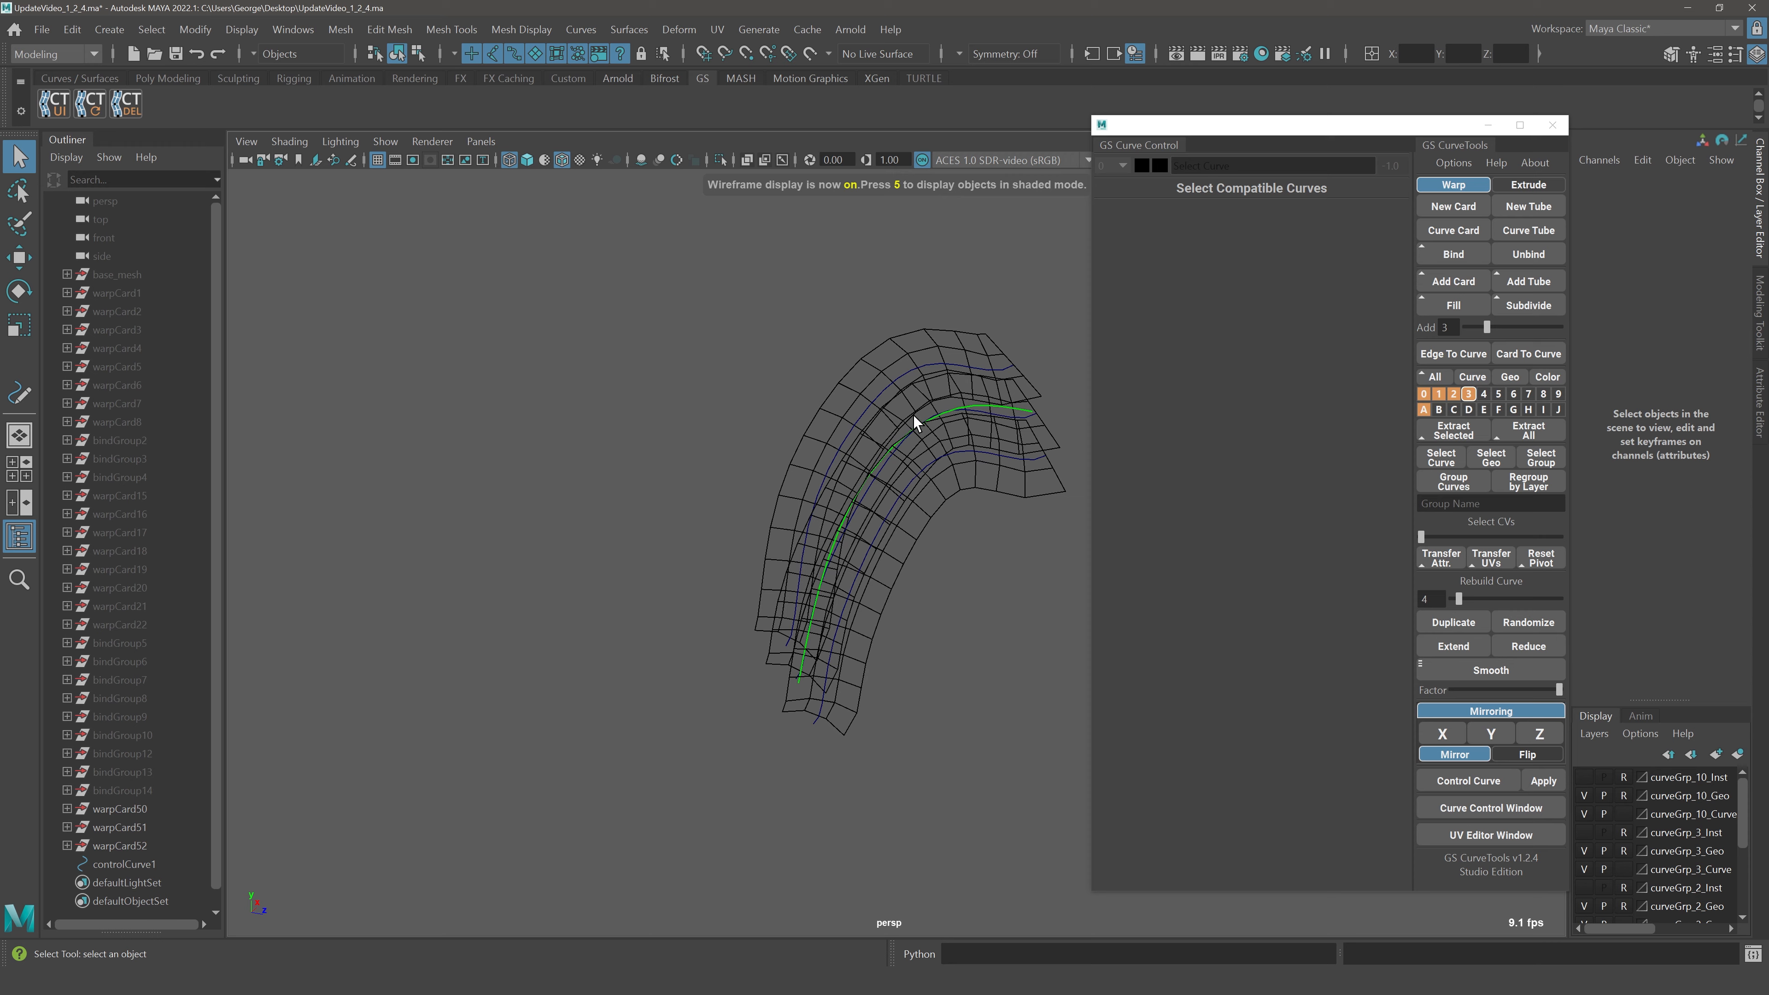
# Bend the three cards by moving controlCurve1's lower end and middle control points, and leave control-point editing
pyautogui.click(802, 659)
pyautogui.moveTo(802, 659); pyautogui.dragTo(713, 687, button='right')
pyautogui.click(799, 684)
pyautogui.press('w')
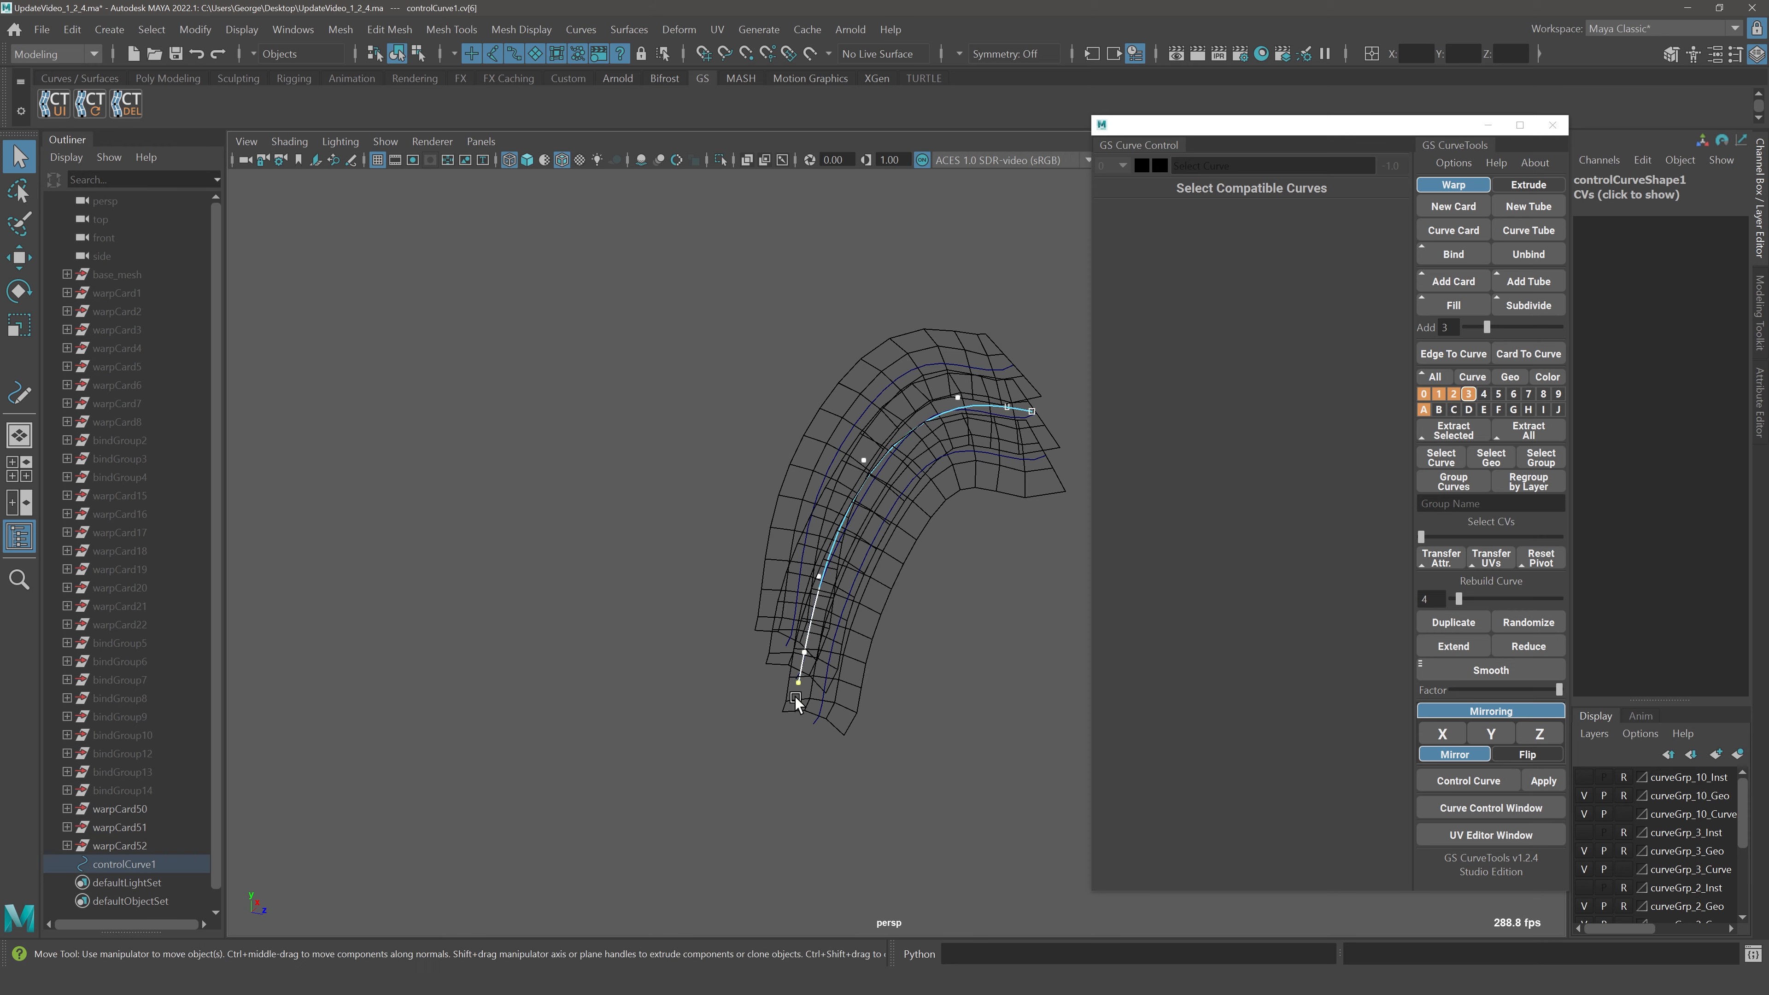
pyautogui.moveTo(798, 683); pyautogui.dragTo(786, 751)
pyautogui.click(804, 652)
pyautogui.moveTo(804, 652)
pyautogui.mouseDown()
pyautogui.moveTo(1030, 659)
pyautogui.moveTo(805, 651)
pyautogui.mouseUp()
pyautogui.keyDown('alt'); pyautogui.moveTo(806, 652); pyautogui.dragTo(860, 611); pyautogui.keyUp('alt')
pyautogui.click(769, 537)
pyautogui.moveTo(769, 537); pyautogui.dragTo(913, 435)
pyautogui.press('q')
pyautogui.click(1038, 341)
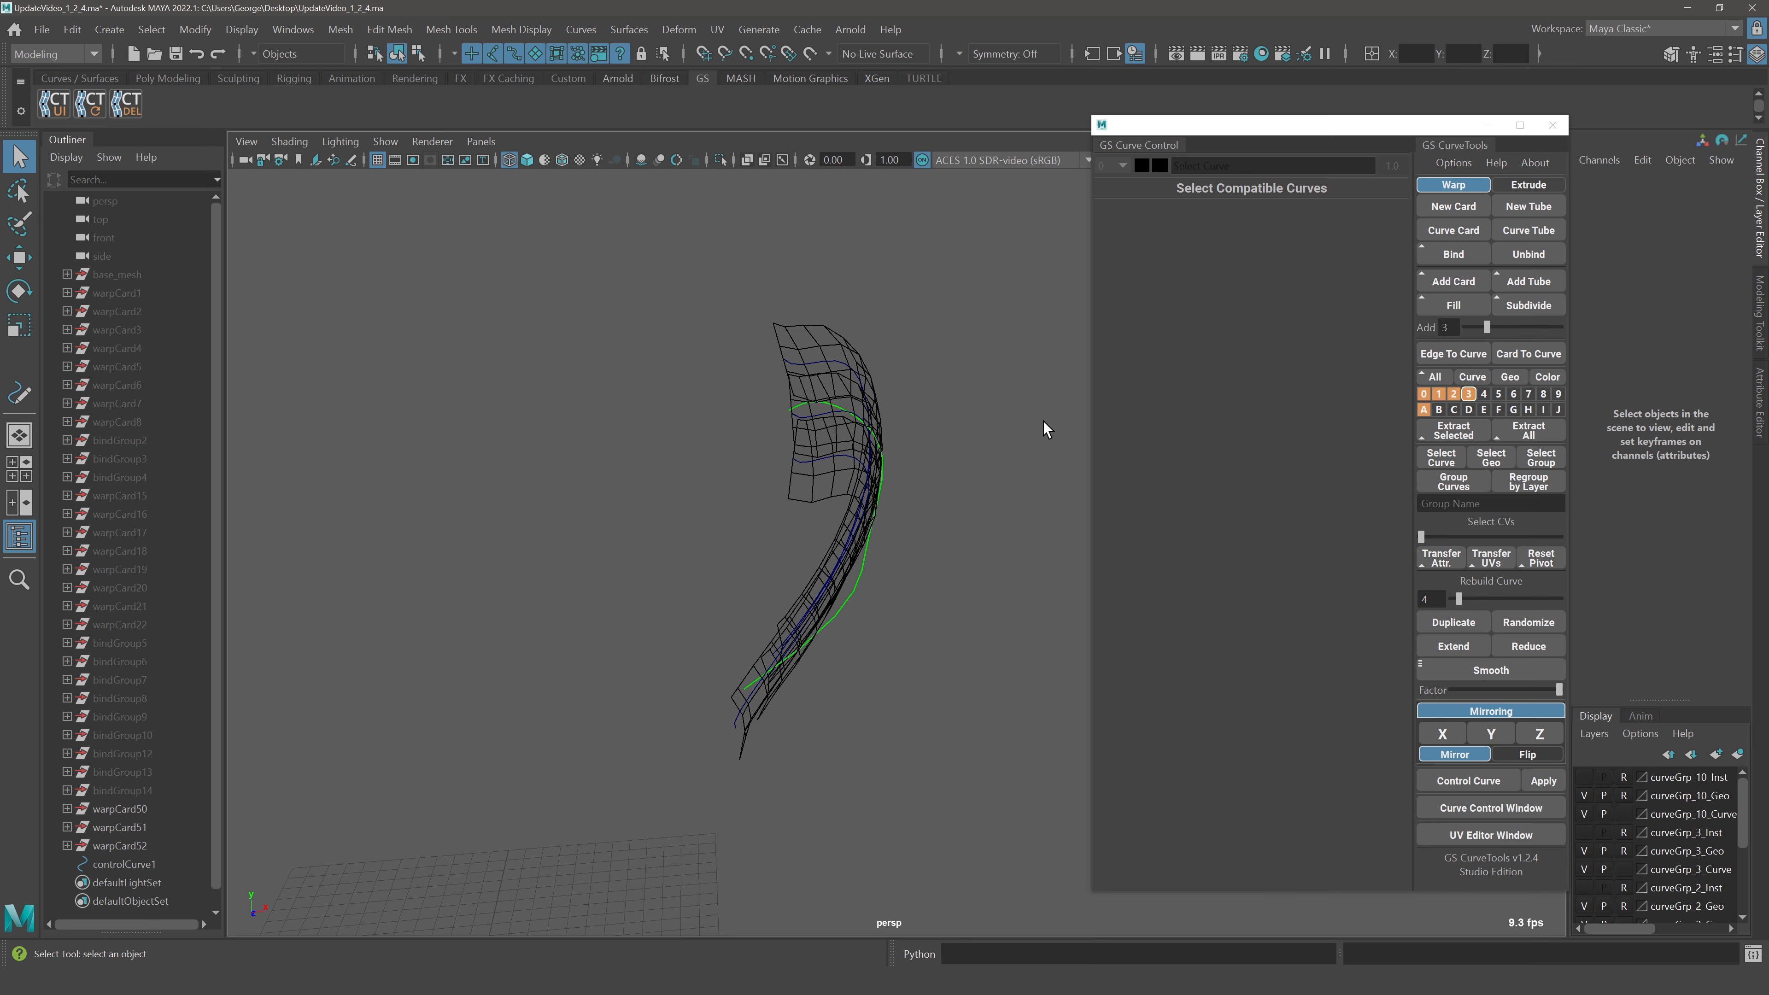
# Rotate controlCurve1 about several axes in shaded display with the wireframe overlay turned on
pyautogui.press('5')
pyautogui.moveTo(1038, 498)
pyautogui.keyDown('alt'); pyautogui.mouseDown()
pyautogui.moveTo(959, 486)
pyautogui.moveTo(968, 549)
pyautogui.moveTo(916, 590)
pyautogui.moveTo(925, 618)
pyautogui.moveTo(954, 618)
pyautogui.mouseUp(); pyautogui.keyUp('alt')
pyautogui.click(893, 588)
pyautogui.press('e')
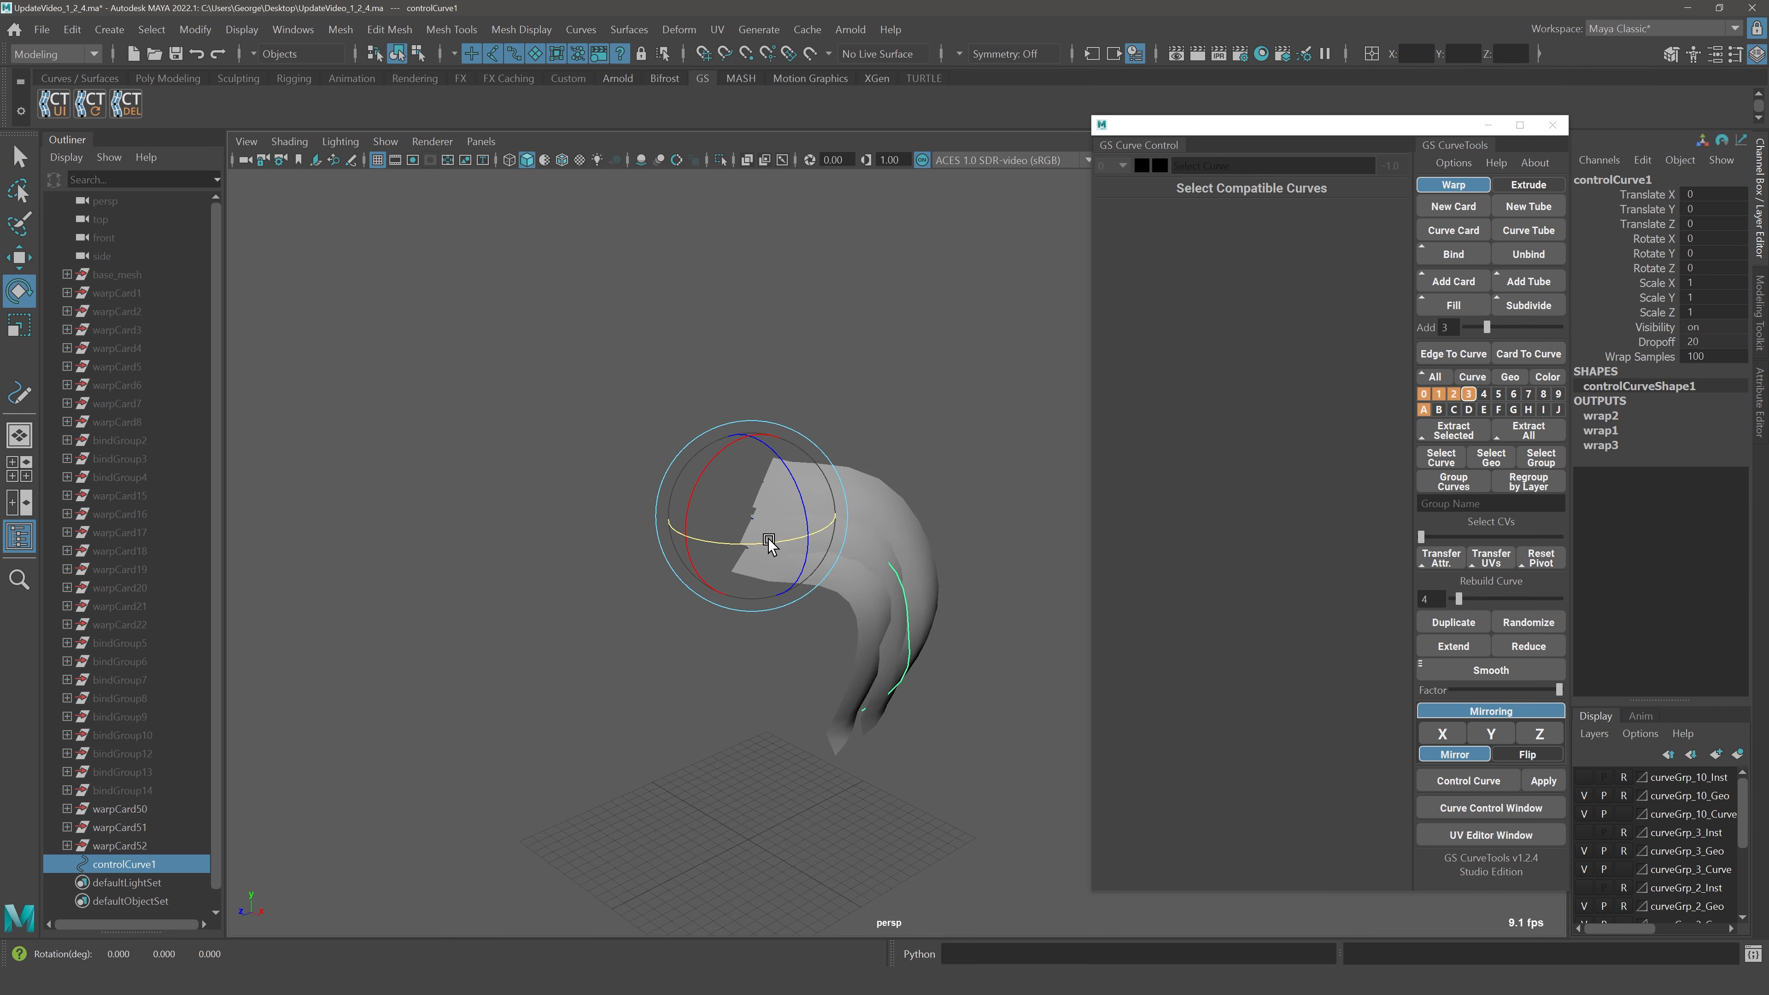
pyautogui.moveTo(769, 542); pyautogui.dragTo(933, 488)
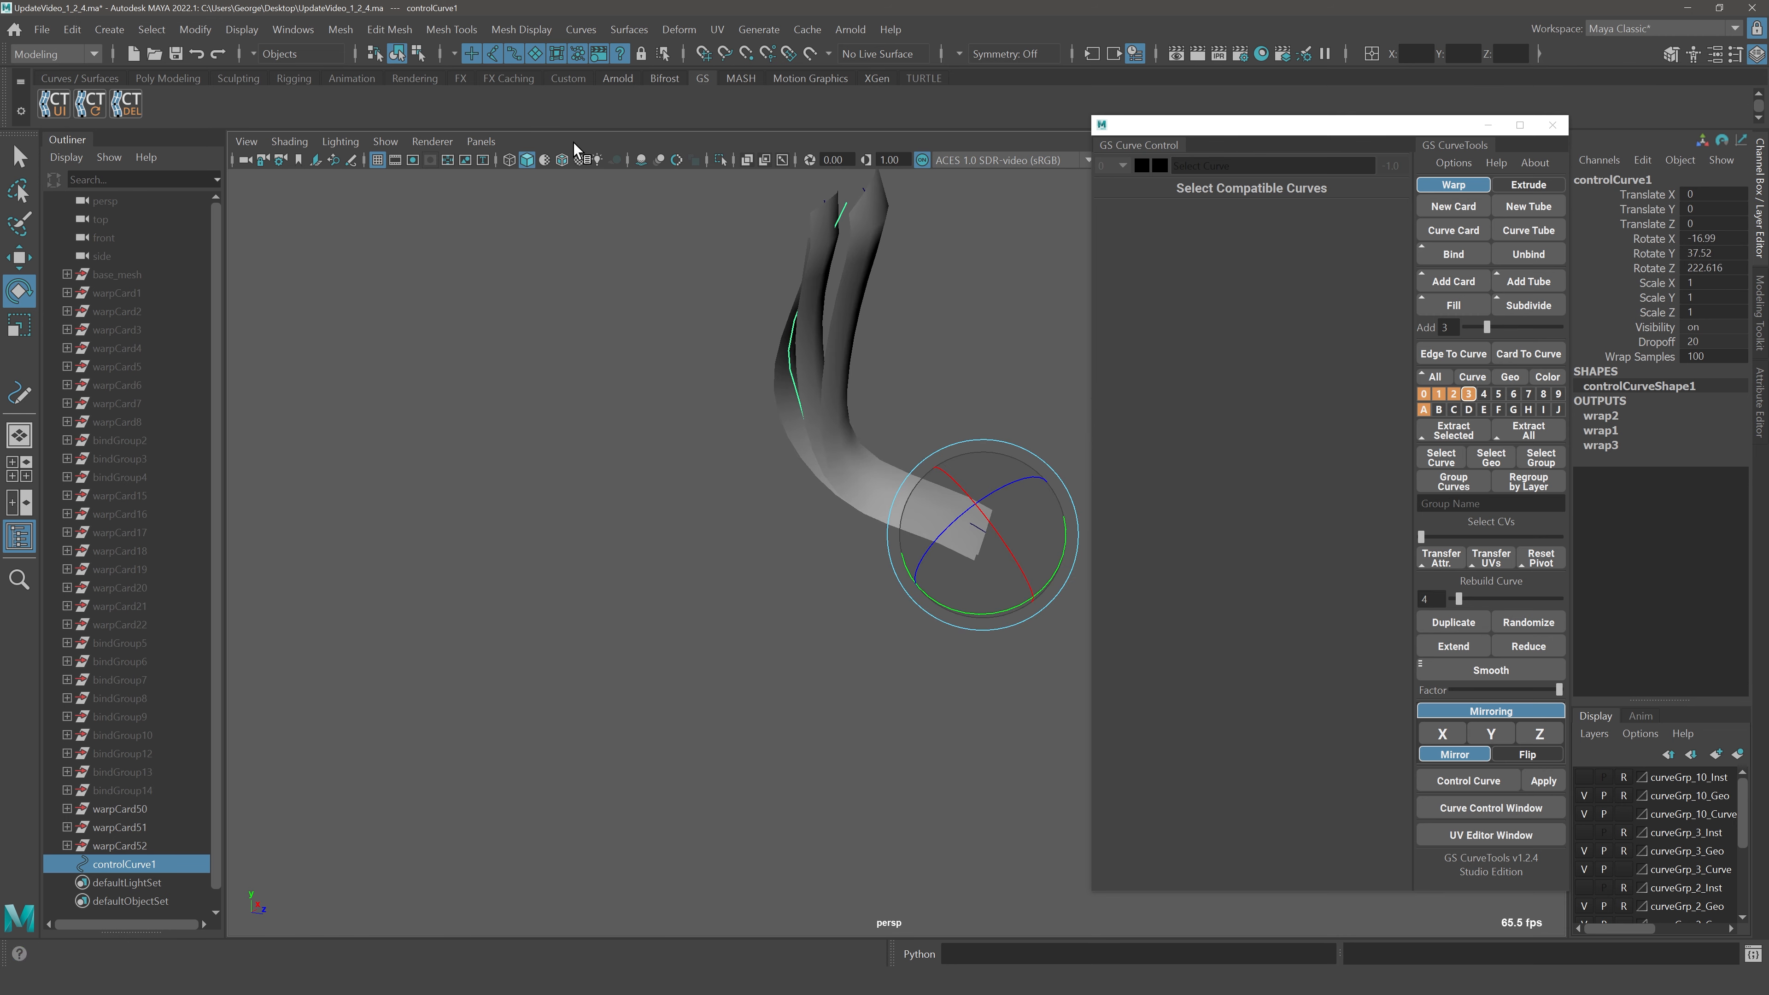
pyautogui.click(562, 159)
pyautogui.keyDown('alt'); pyautogui.moveTo(958, 473); pyautogui.dragTo(881, 519, button='middle'); pyautogui.keyUp('alt')
pyautogui.moveTo(871, 547)
pyautogui.mouseDown()
pyautogui.moveTo(936, 505)
pyautogui.moveTo(881, 578)
pyautogui.moveTo(934, 535)
pyautogui.moveTo(913, 549)
pyautogui.moveTo(928, 466)
pyautogui.mouseUp()
pyautogui.moveTo(811, 566); pyautogui.dragTo(969, 594)
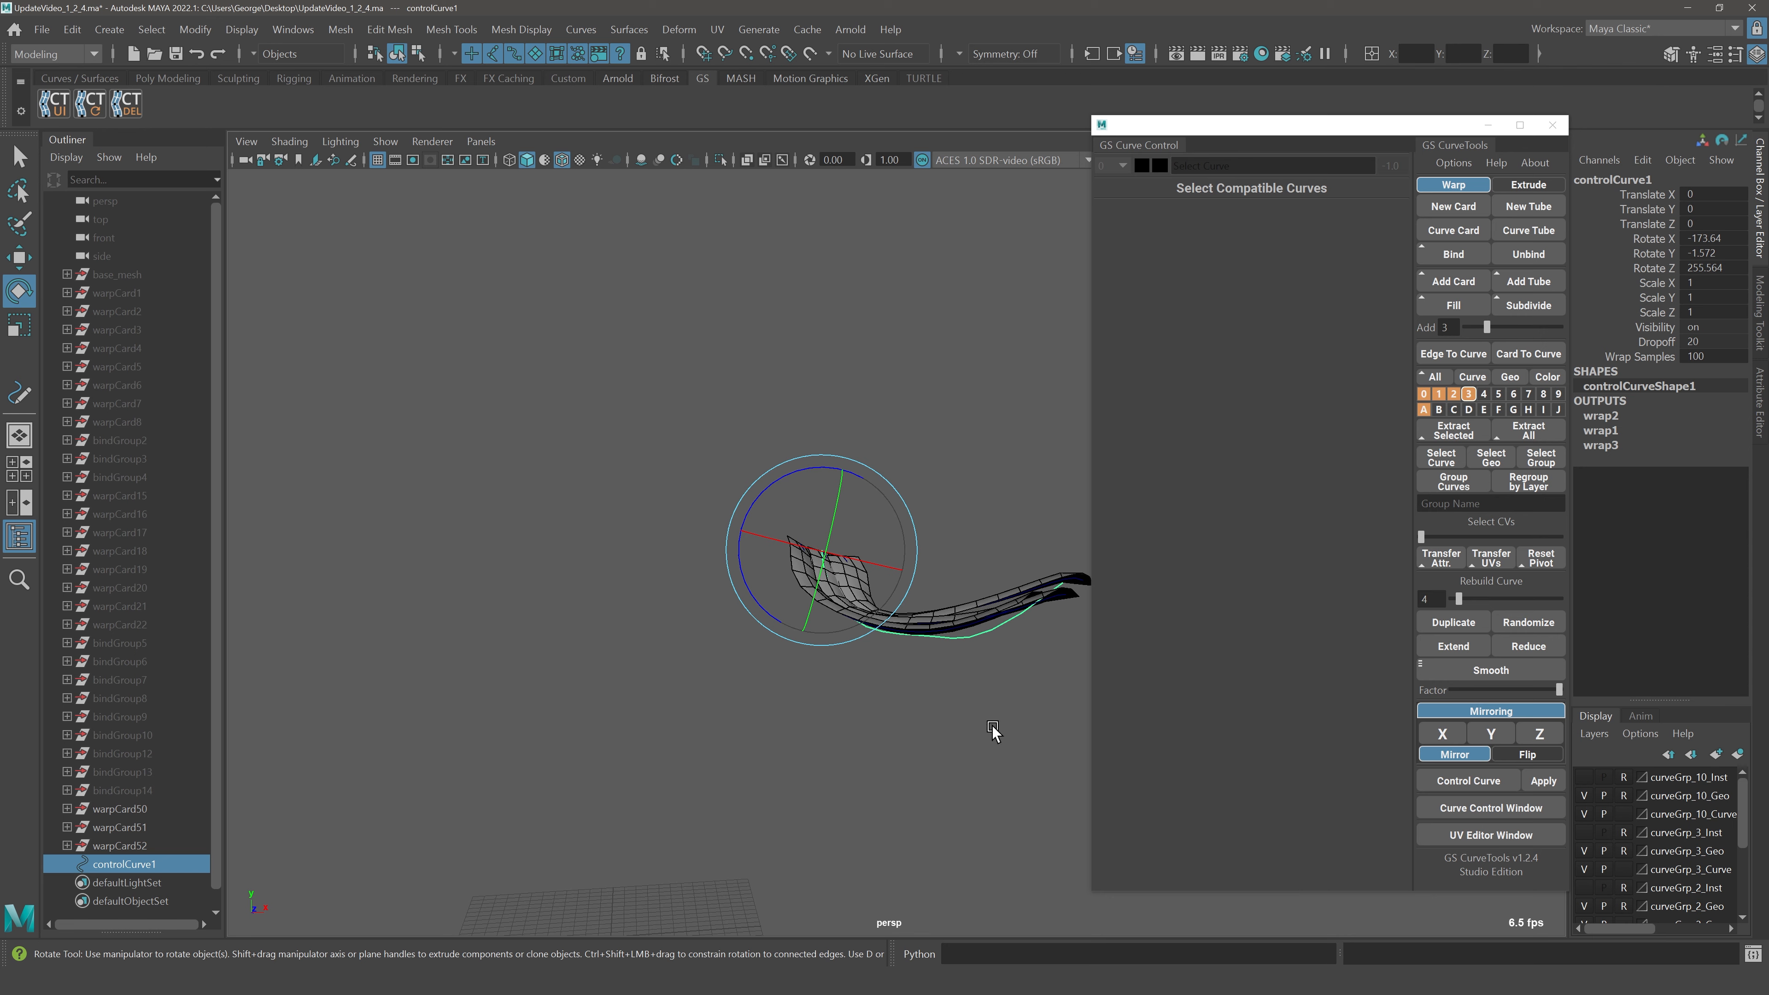
# Undo the last rotations of controlCurve1
pyautogui.hotkey('ctrl', 'z')
pyautogui.hotkey('ctrl', 'z')
pyautogui.hotkey('ctrl', 'z')
pyautogui.hotkey('ctrl', 'z')
pyautogui.hotkey('ctrl', 'z')
pyautogui.hotkey('ctrl', 'z')
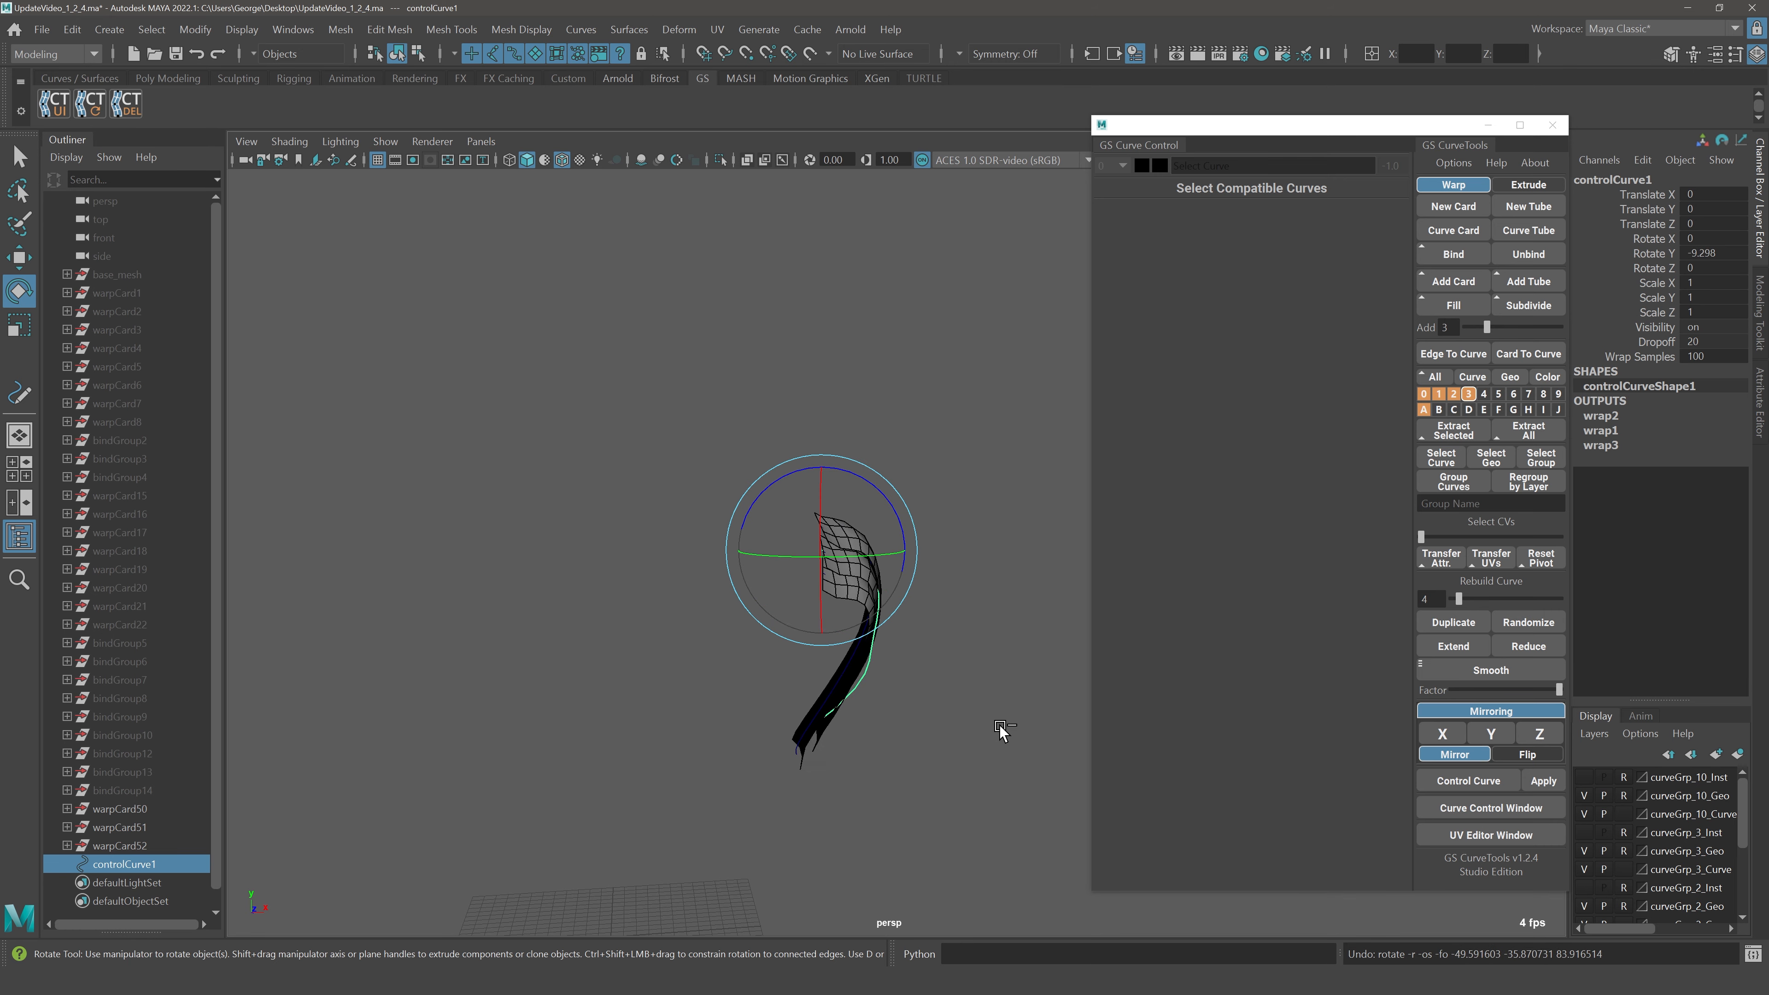
# Select the three warp cards together with controlCurve1 and apply the control curve's deformation
pyautogui.keyDown('alt'); pyautogui.moveTo(1000, 729); pyautogui.dragTo(933, 725); pyautogui.keyUp('alt')
pyautogui.scroll(1, 961, 728)
pyautogui.keyDown('alt'); pyautogui.moveTo(1020, 725); pyautogui.dragTo(915, 684, button='middle'); pyautogui.keyUp('alt')
pyautogui.moveTo(731, 613); pyautogui.dragTo(975, 748)
pyautogui.click(1541, 782)
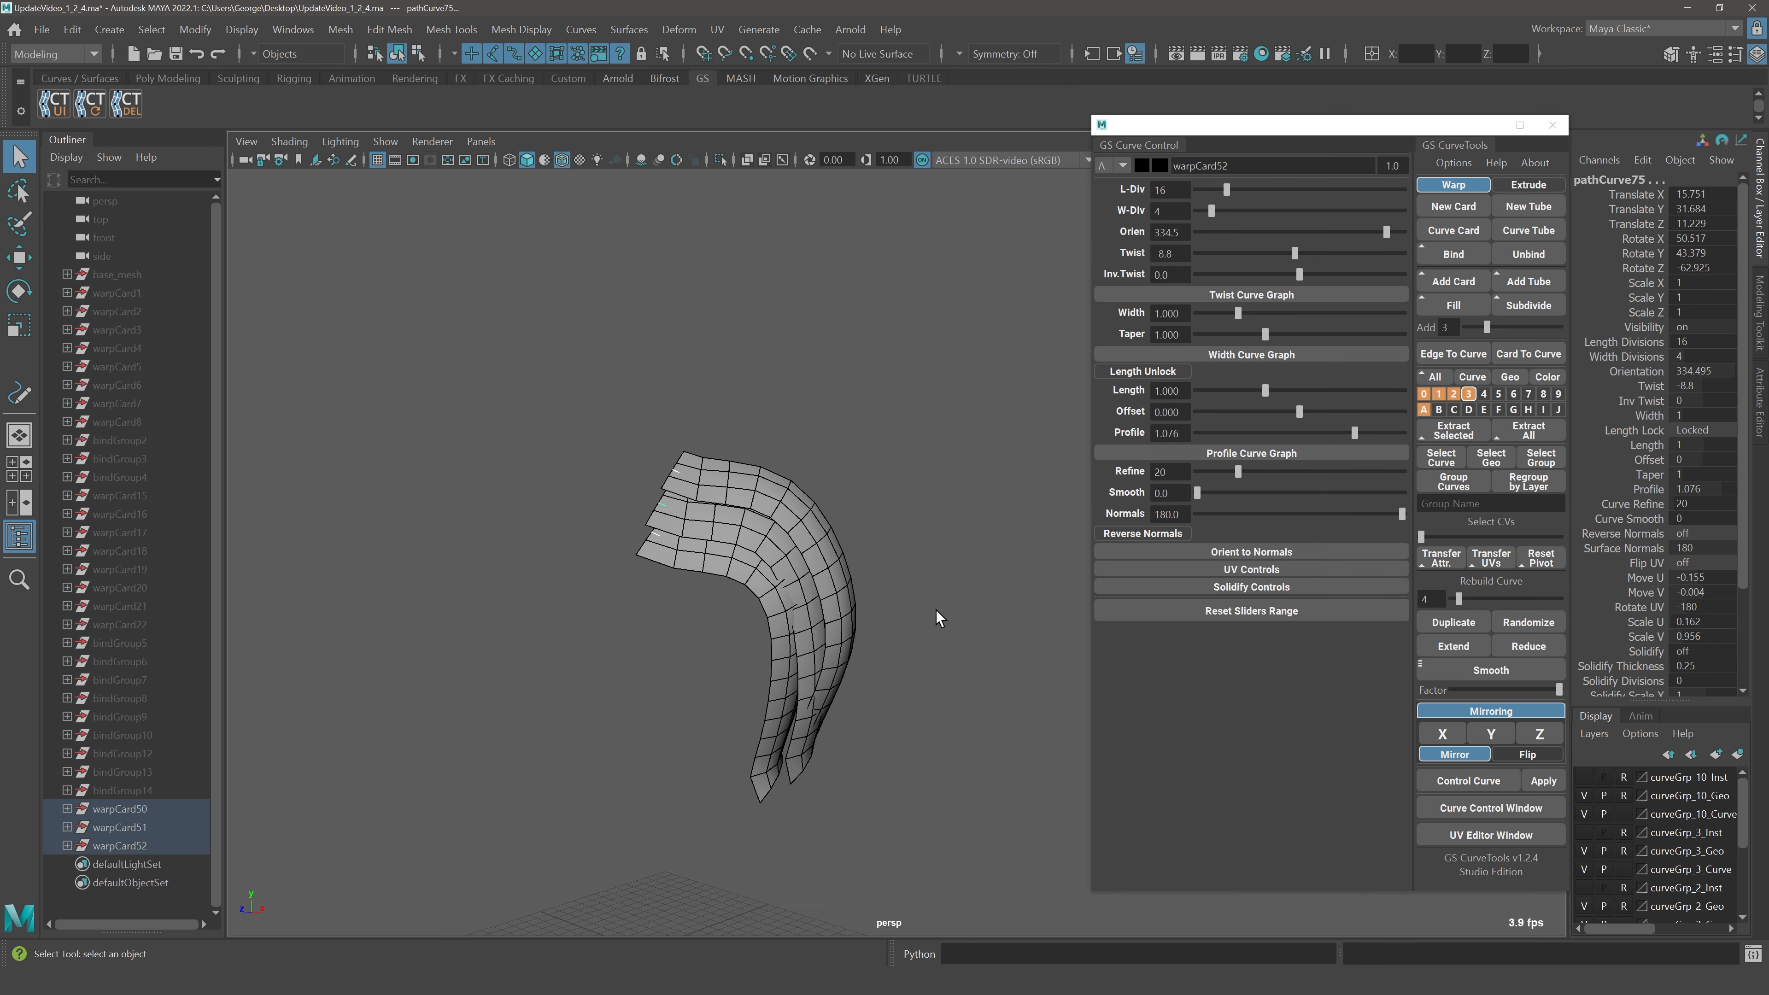
# Create a new control curve for the three cards and pull its last two control points outward
pyautogui.click(1469, 782)
pyautogui.moveTo(940, 691); pyautogui.dragTo(888, 691, button='right')
pyautogui.moveTo(898, 686); pyautogui.dragTo(742, 829)
pyautogui.press('w')
pyautogui.moveTo(831, 758); pyautogui.dragTo(854, 771, button='middle')
pyautogui.moveTo(853, 771); pyautogui.dragTo(857, 770)
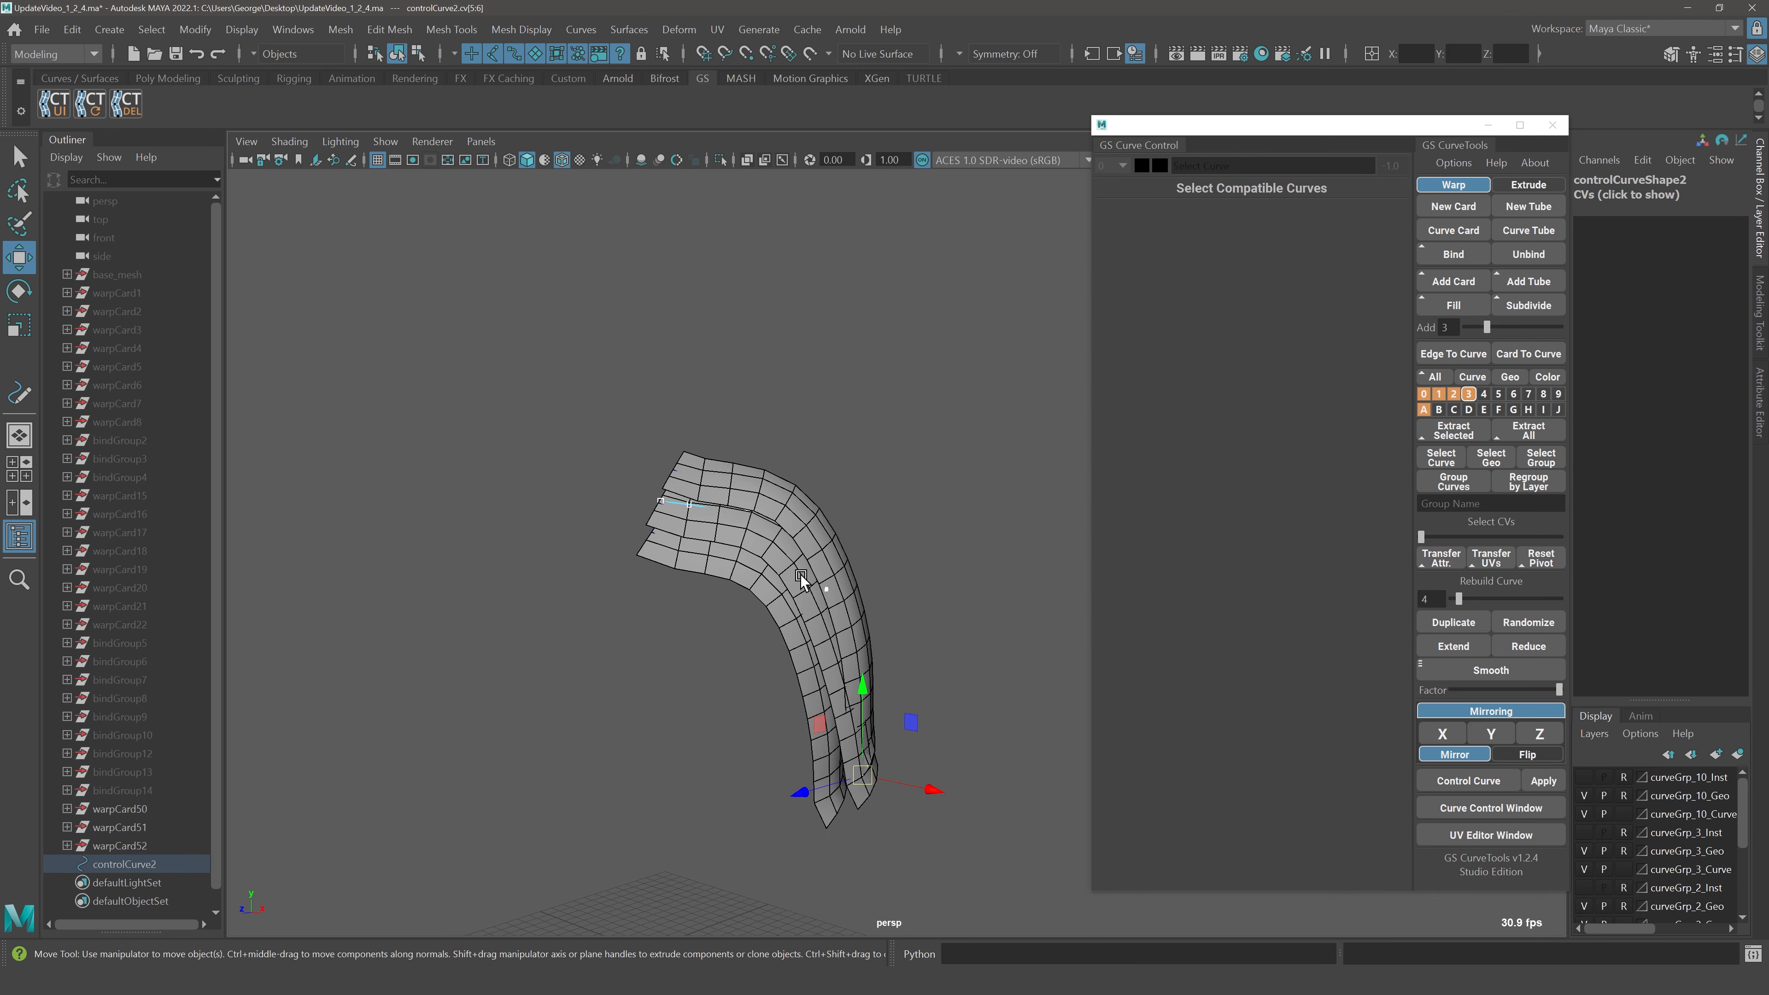
# Reshape the bend of the three cards by moving controlCurve2's middle and upper control points
pyautogui.moveTo(800, 575); pyautogui.dragTo(851, 607)
pyautogui.moveTo(826, 589); pyautogui.dragTo(730, 643)
pyautogui.moveTo(739, 503); pyautogui.dragTo(870, 549)
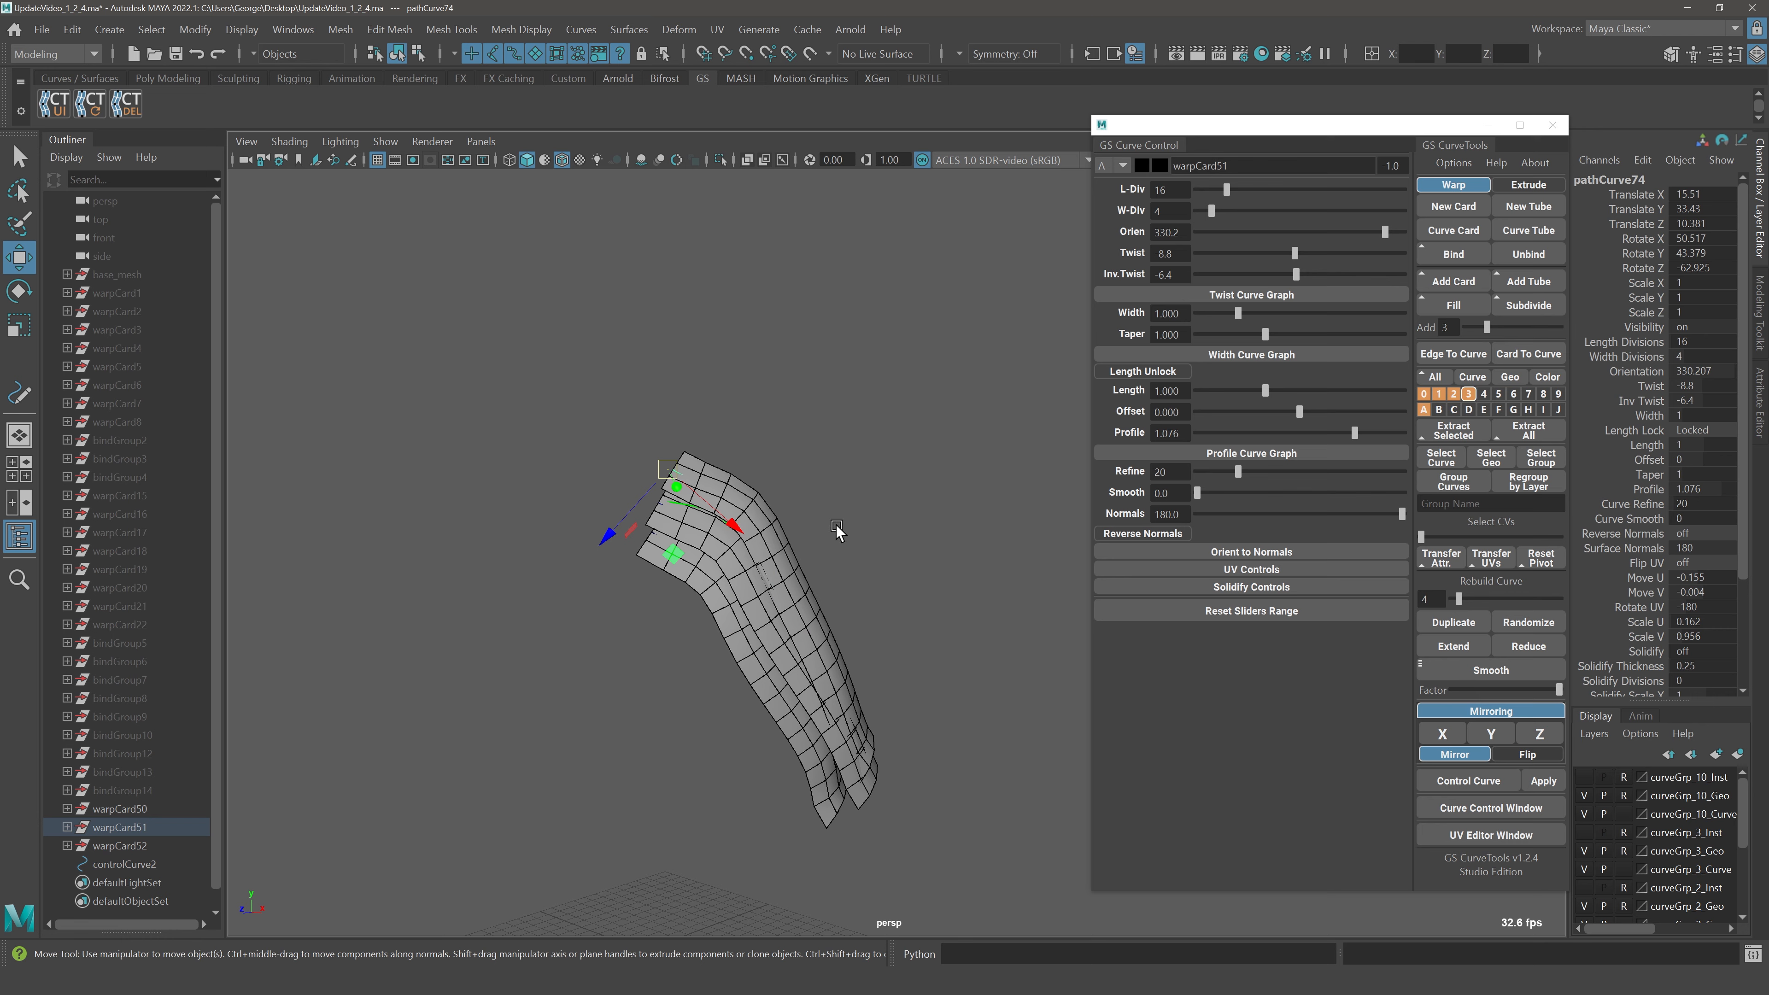
pyautogui.moveTo(745, 613); pyautogui.dragTo(940, 557)
pyautogui.moveTo(948, 558); pyautogui.dragTo(895, 557, button='right')
pyautogui.moveTo(729, 493); pyautogui.dragTo(826, 503)
# Select the three warp cards with controlCurve2 in object mode and apply the deformation
pyautogui.press('q')
pyautogui.moveTo(938, 436); pyautogui.dragTo(993, 427, button='right')
pyautogui.moveTo(733, 713); pyautogui.dragTo(905, 613)
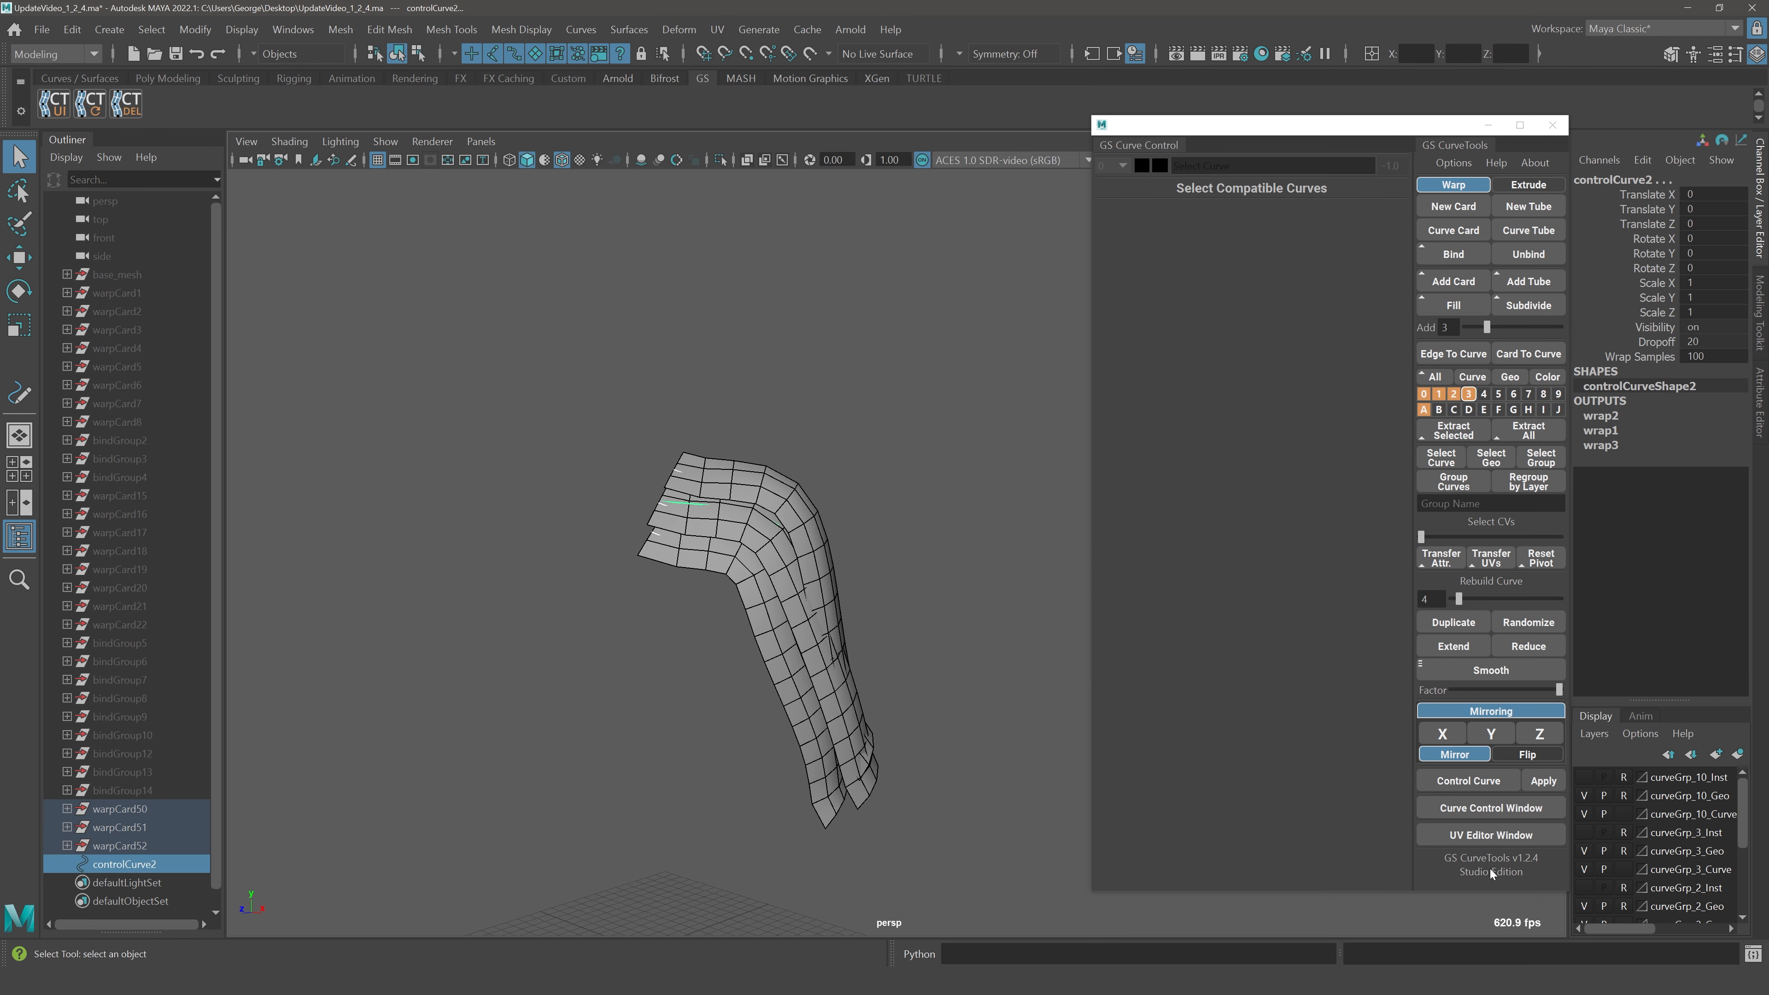
pyautogui.click(1550, 783)
pyautogui.click(870, 521)
pyautogui.moveTo(887, 538)
pyautogui.keyDown('alt'); pyautogui.mouseDown()
pyautogui.moveTo(767, 549)
pyautogui.moveTo(918, 535)
pyautogui.moveTo(897, 528)
pyautogui.mouseUp(); pyautogui.keyUp('alt')
# Create a third control curve for the three cards and select controlCurve3 in wireframe display
pyautogui.moveTo(746, 644); pyautogui.dragTo(945, 740)
pyautogui.click(1462, 772)
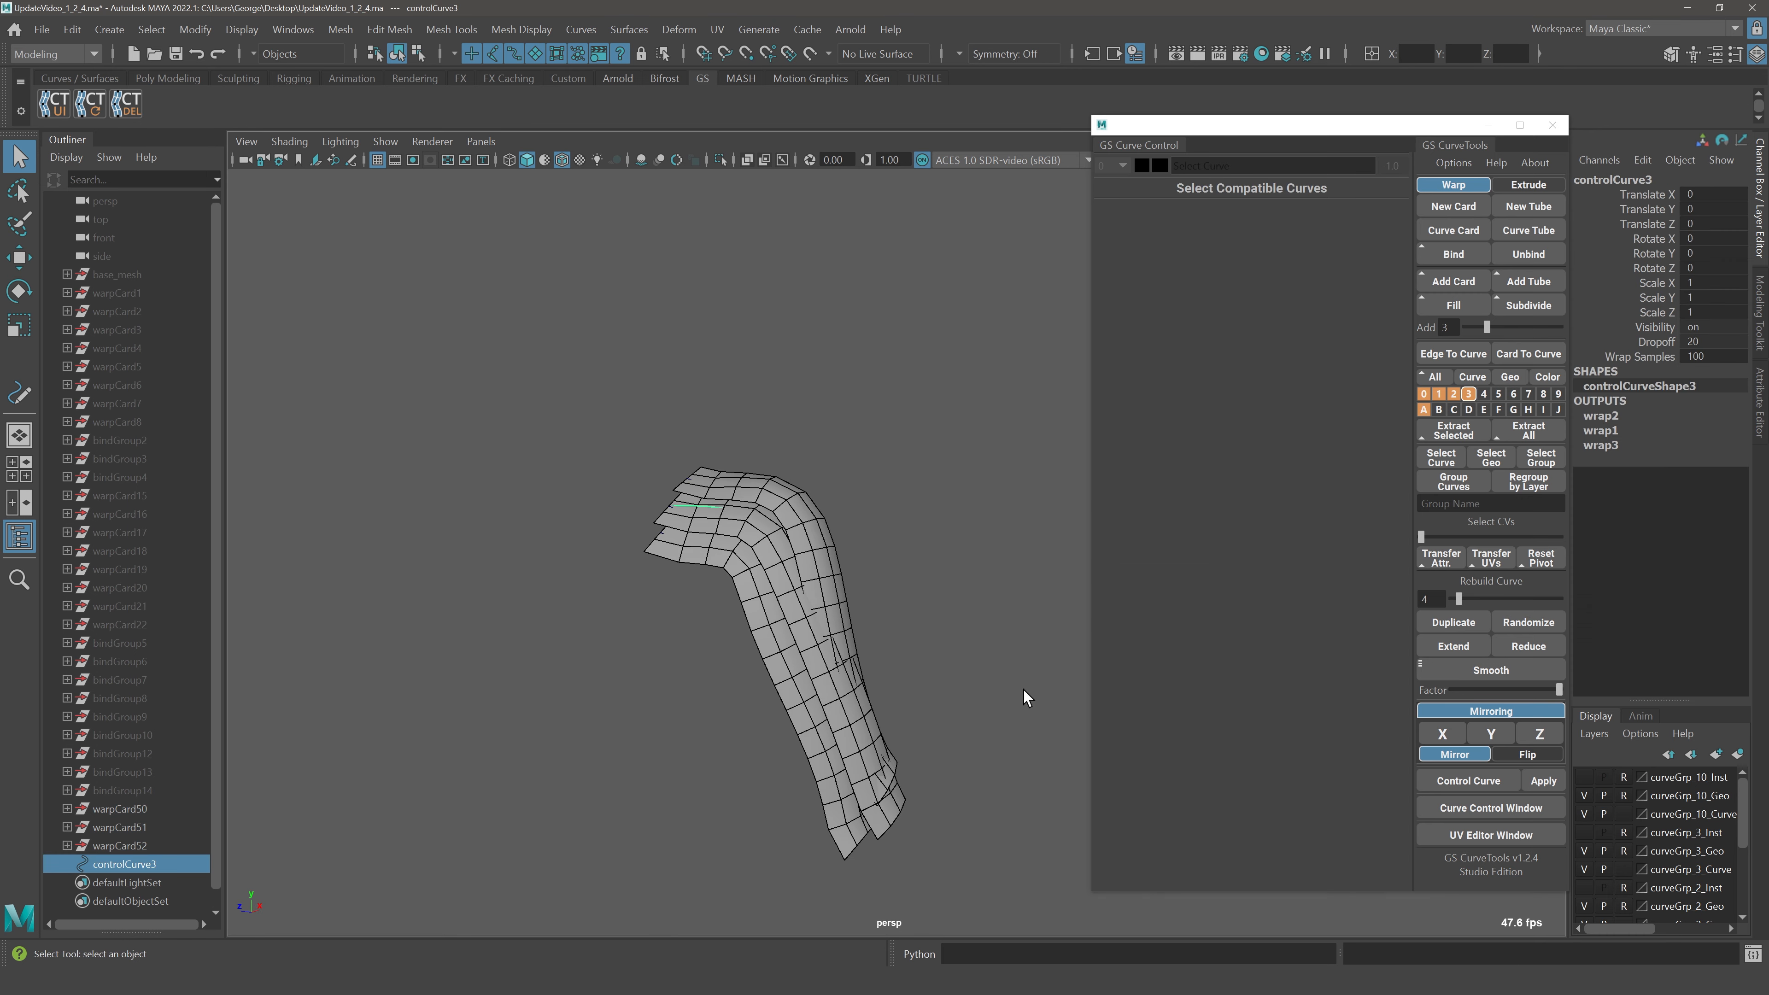
pyautogui.press('4')
pyautogui.click(902, 740)
pyautogui.press('5')
pyautogui.press('4')
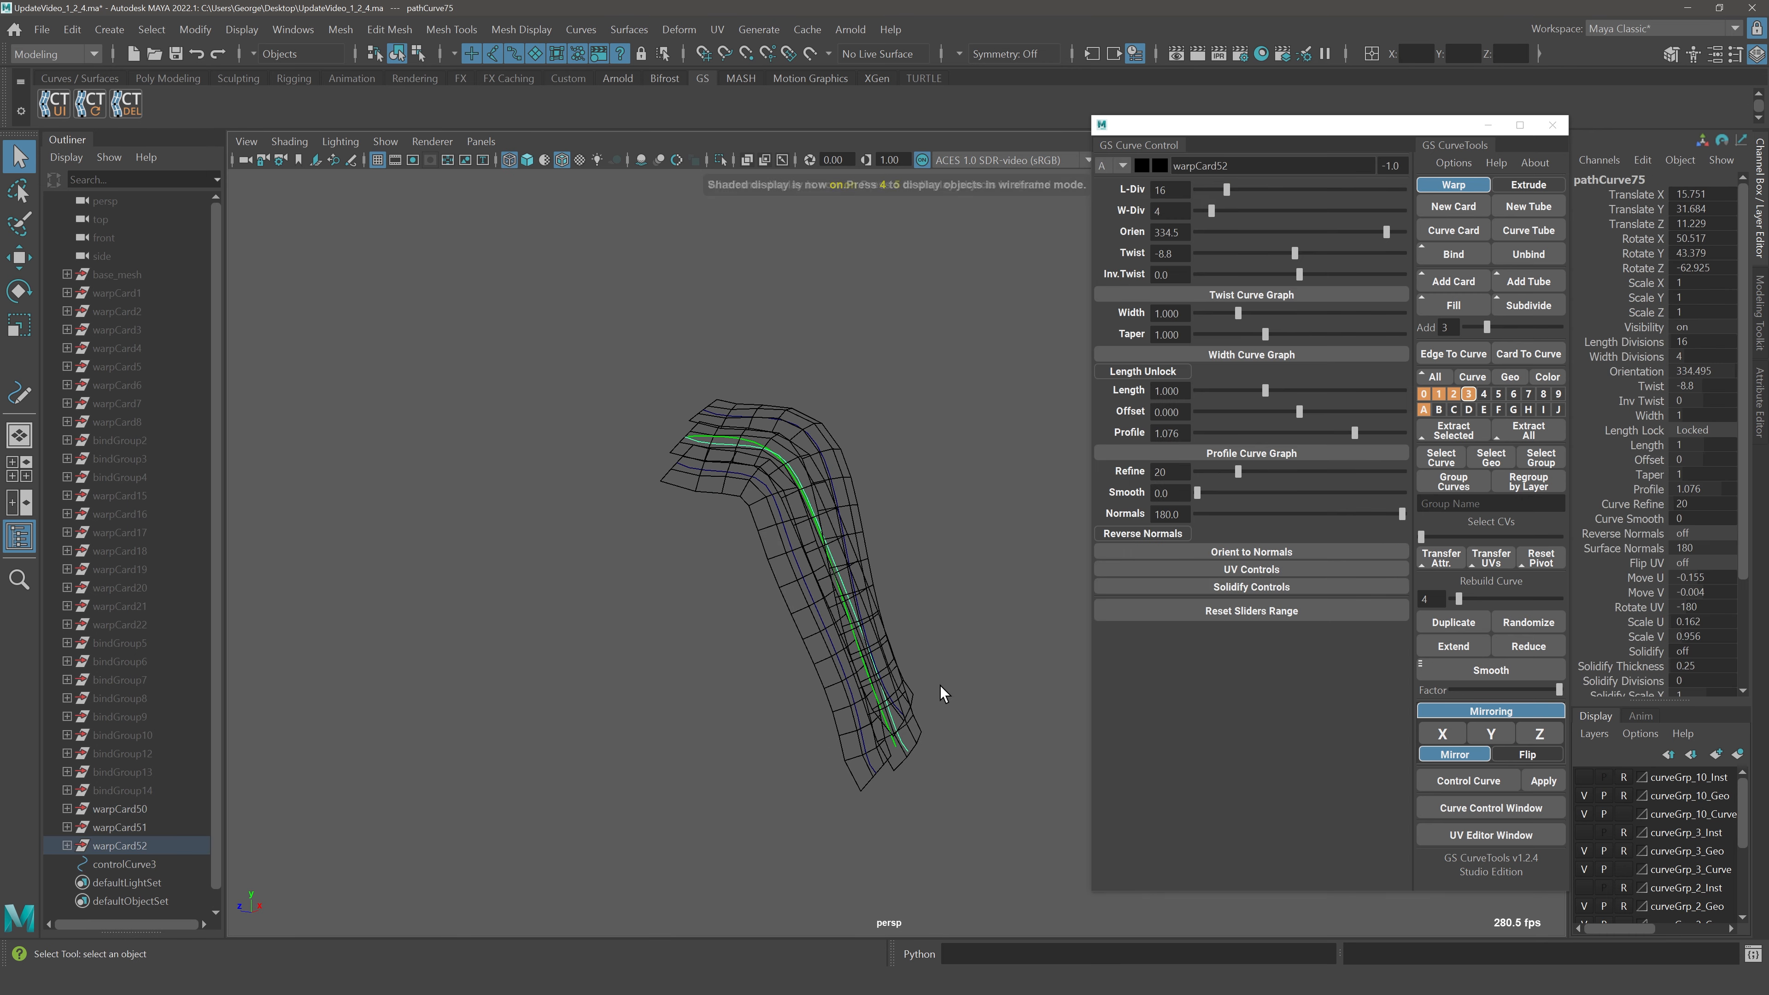
pyautogui.moveTo(945, 682); pyautogui.dragTo(1047, 474, button='right')
pyautogui.click(1047, 474)
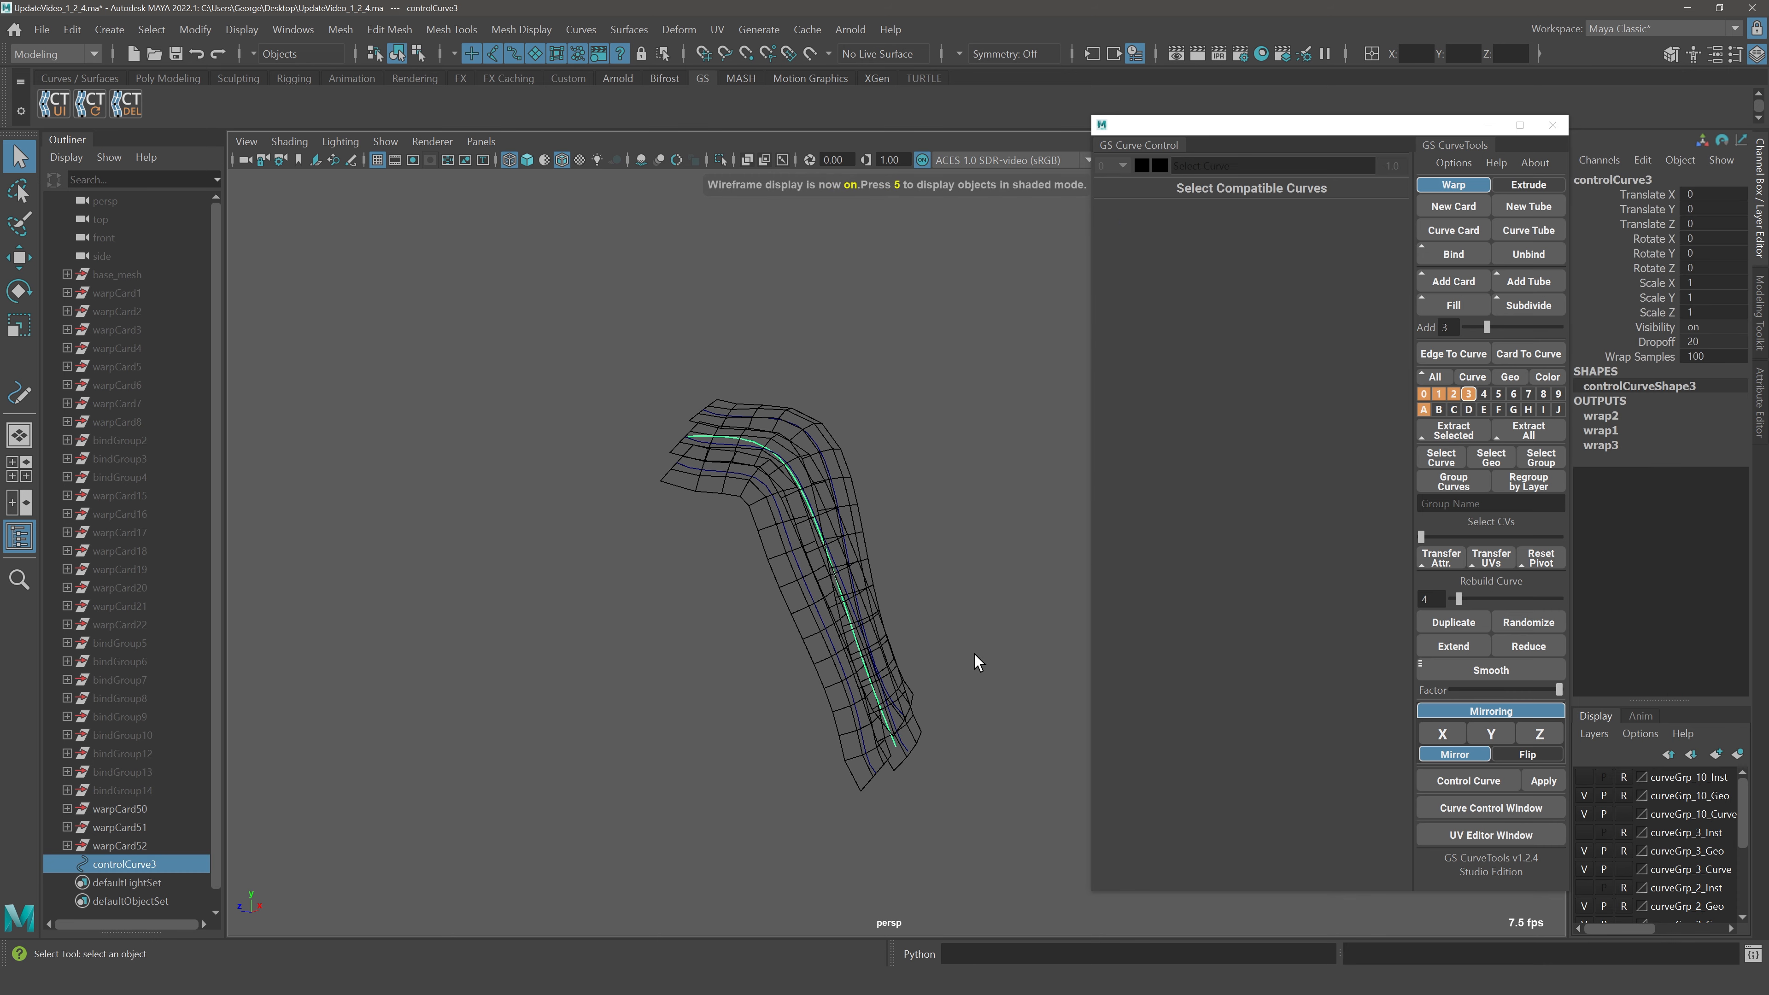
# Restore shaded display and curve the three cards by moving controlCurve3's lower and middle control points
pyautogui.press('5')
pyautogui.moveTo(858, 721)
pyautogui.mouseDown()
pyautogui.moveTo(898, 745)
pyautogui.moveTo(818, 801)
pyautogui.mouseUp()
pyautogui.press('e')
pyautogui.press('w')
pyautogui.moveTo(821, 613); pyautogui.dragTo(949, 674)
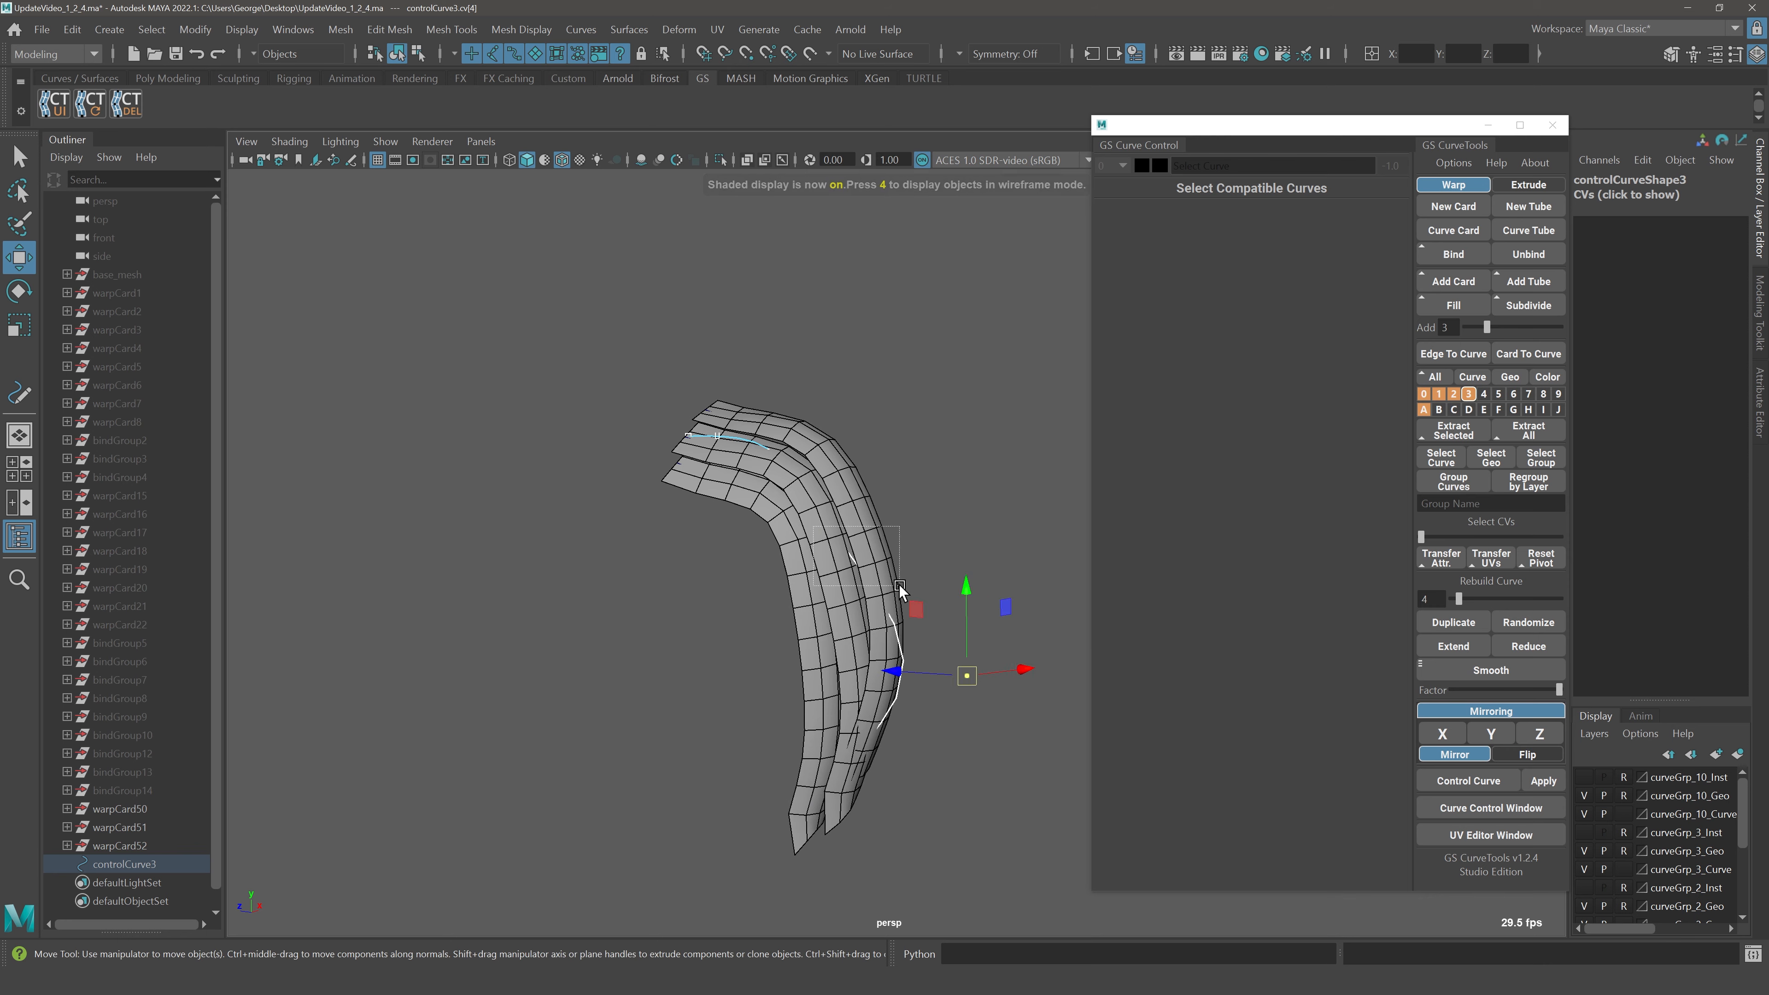
pyautogui.moveTo(862, 567); pyautogui.dragTo(712, 589)
# Select the three cards with controlCurve3 in object mode, apply the deformation and clear the selection
pyautogui.press('q')
pyautogui.click(868, 420)
pyautogui.moveTo(935, 374); pyautogui.dragTo(1033, 322, button='right')
pyautogui.moveTo(1032, 322); pyautogui.dragTo(731, 676)
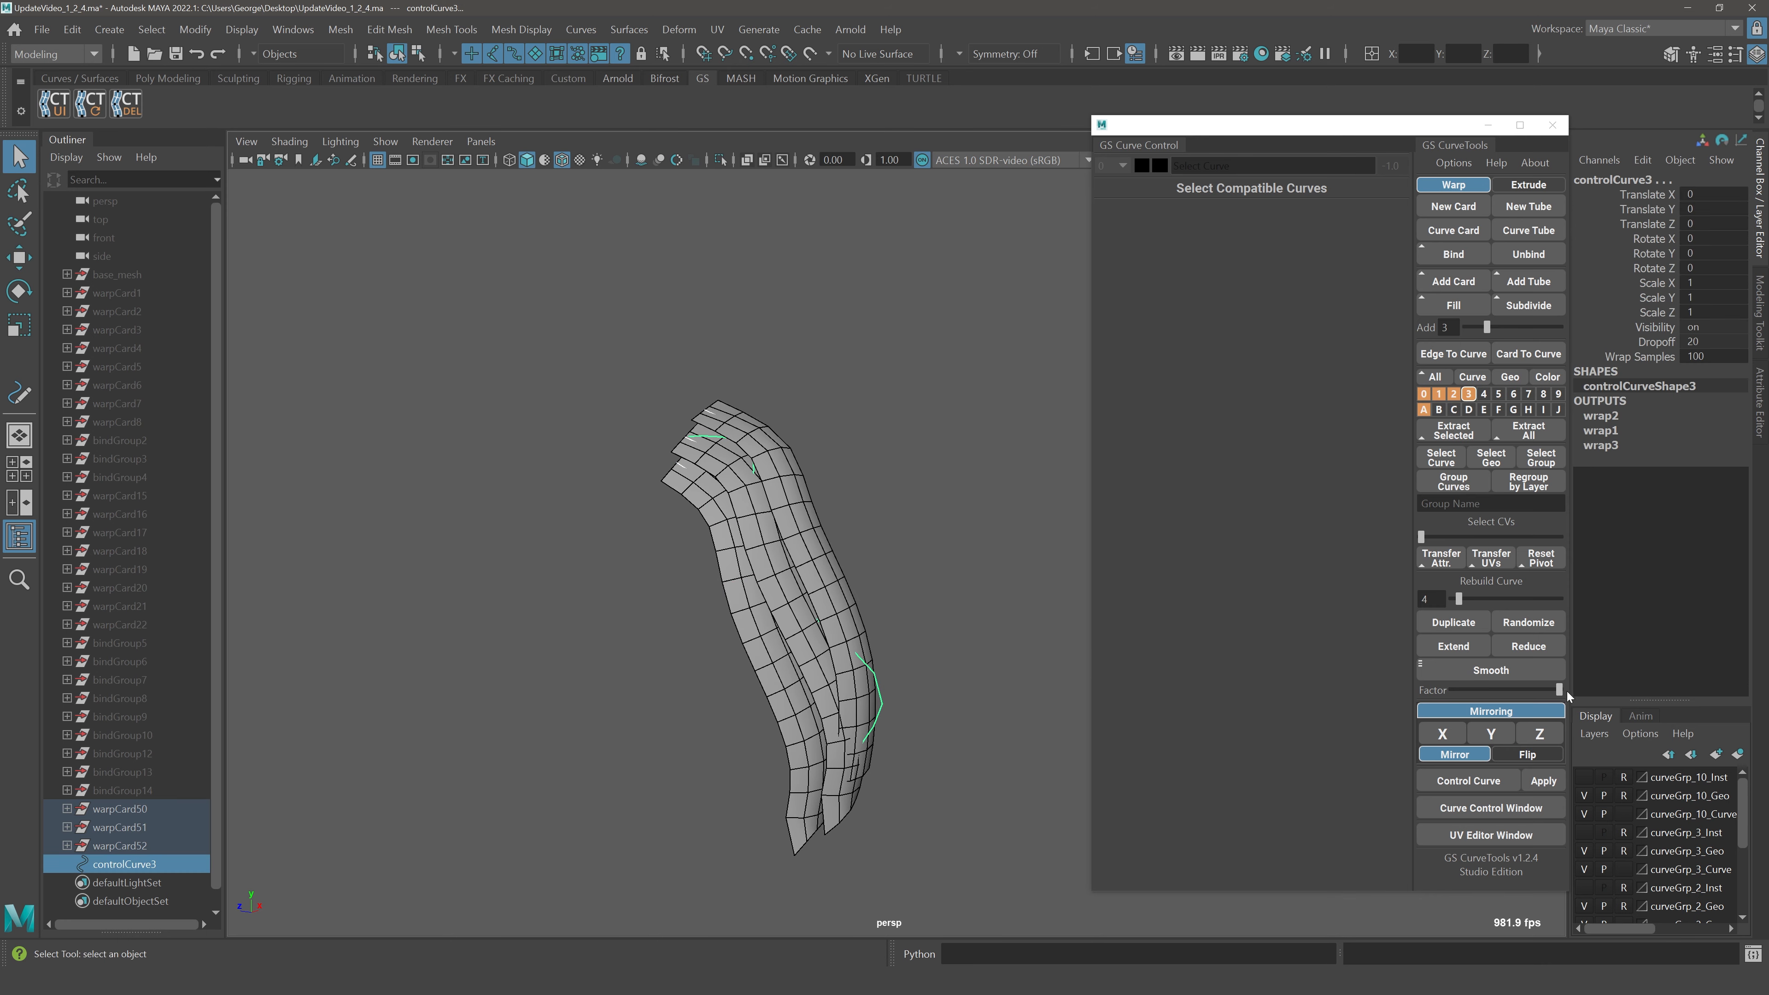
pyautogui.click(1543, 780)
pyautogui.click(883, 545)
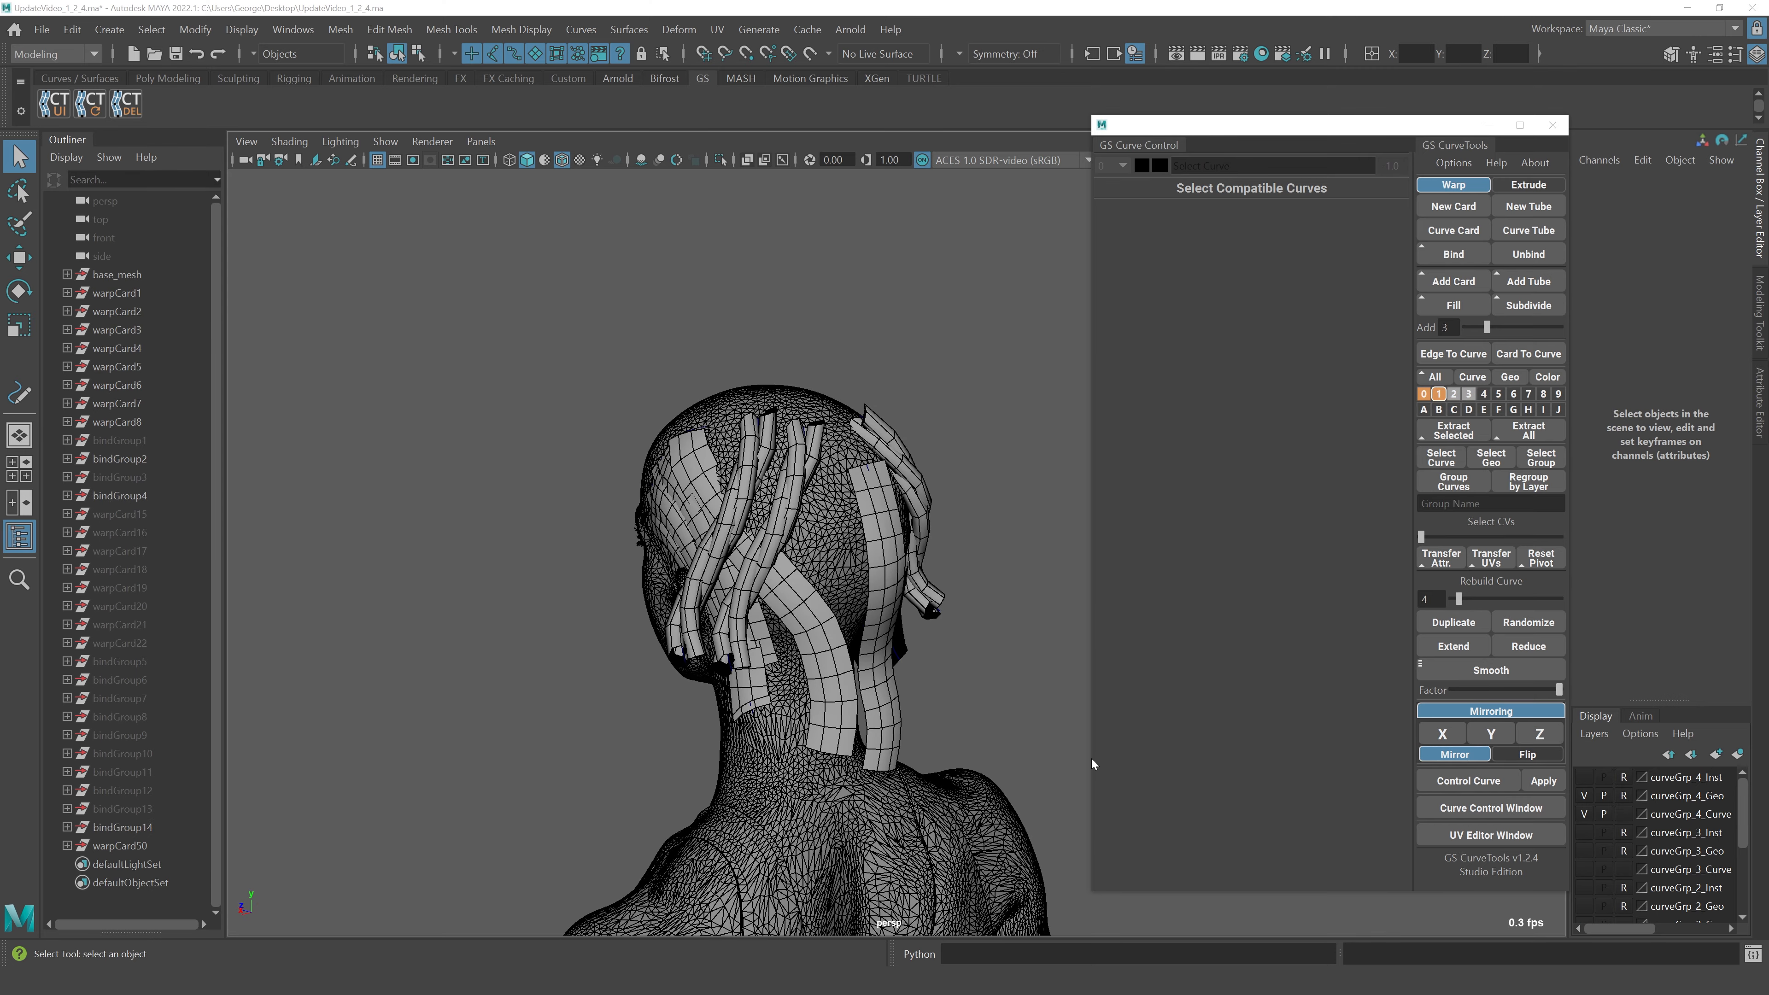
# Show the hidden hair cards on curve layers 2 and 3
pyautogui.keyDown('alt'); pyautogui.moveTo(1045, 749); pyautogui.dragTo(935, 687); pyautogui.keyUp('alt')
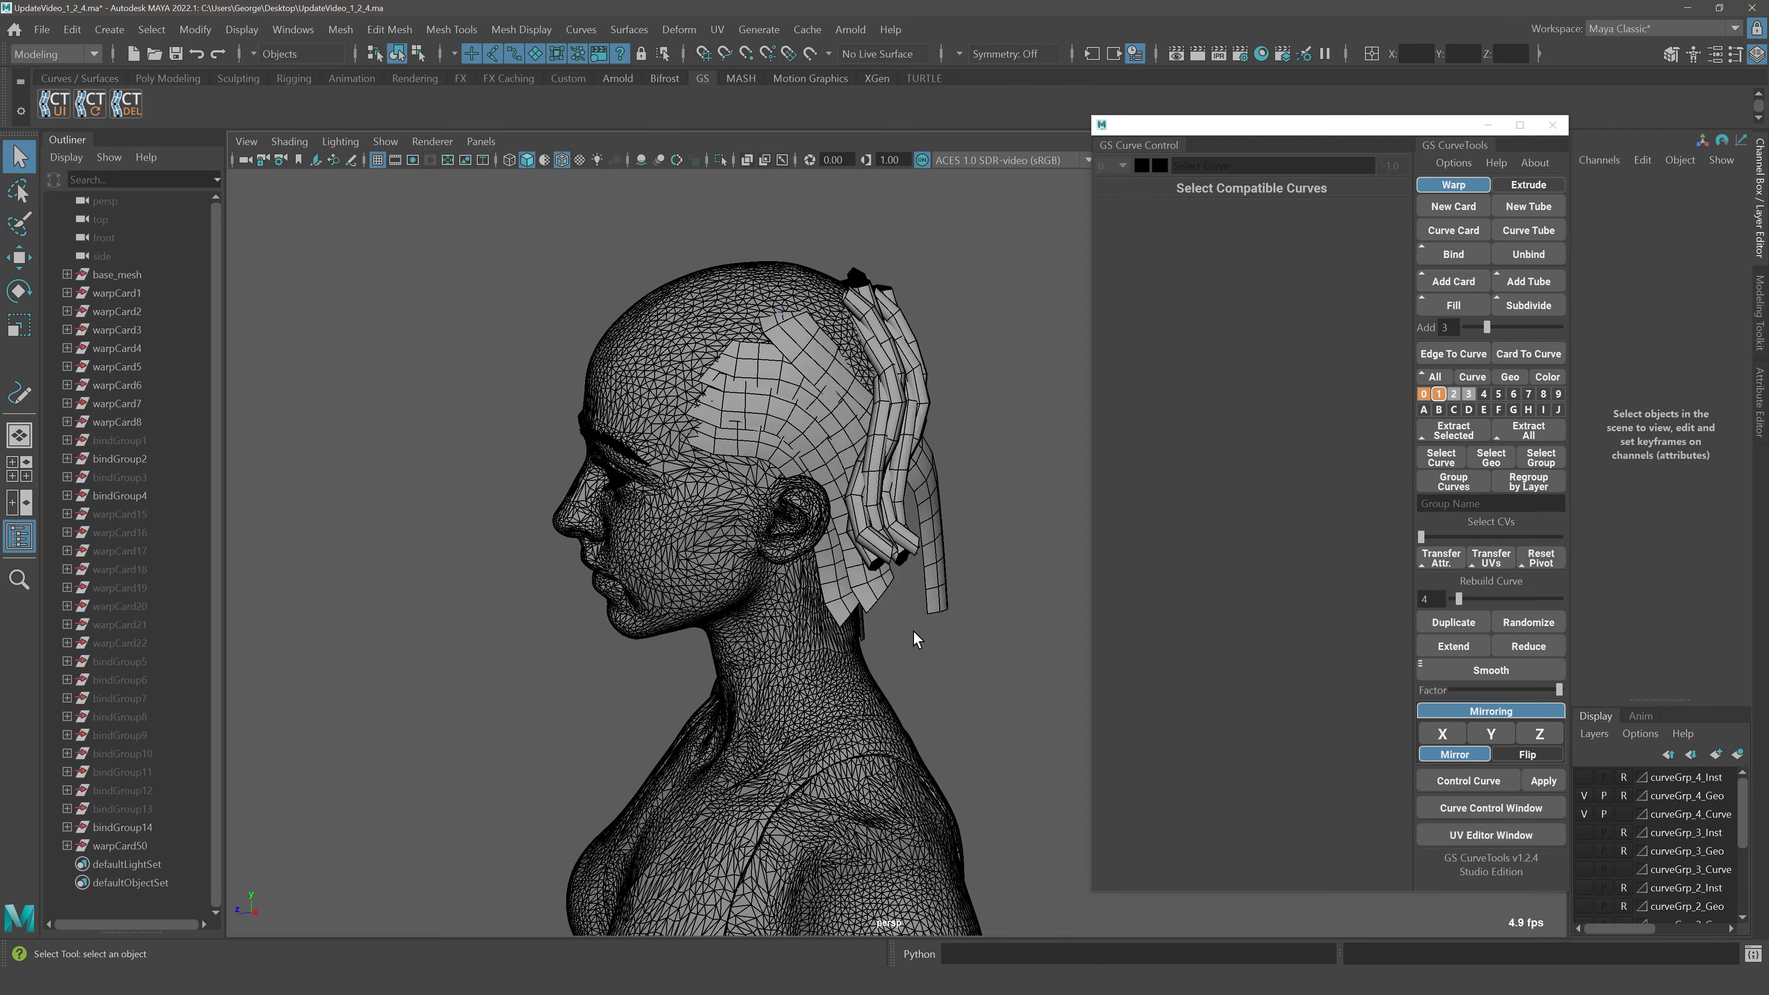
pyautogui.scroll(-3, 913, 632)
pyautogui.keyDown('alt'); pyautogui.moveTo(894, 896); pyautogui.dragTo(922, 588, button='middle'); pyautogui.keyUp('alt')
pyautogui.scroll(-3, 886, 670)
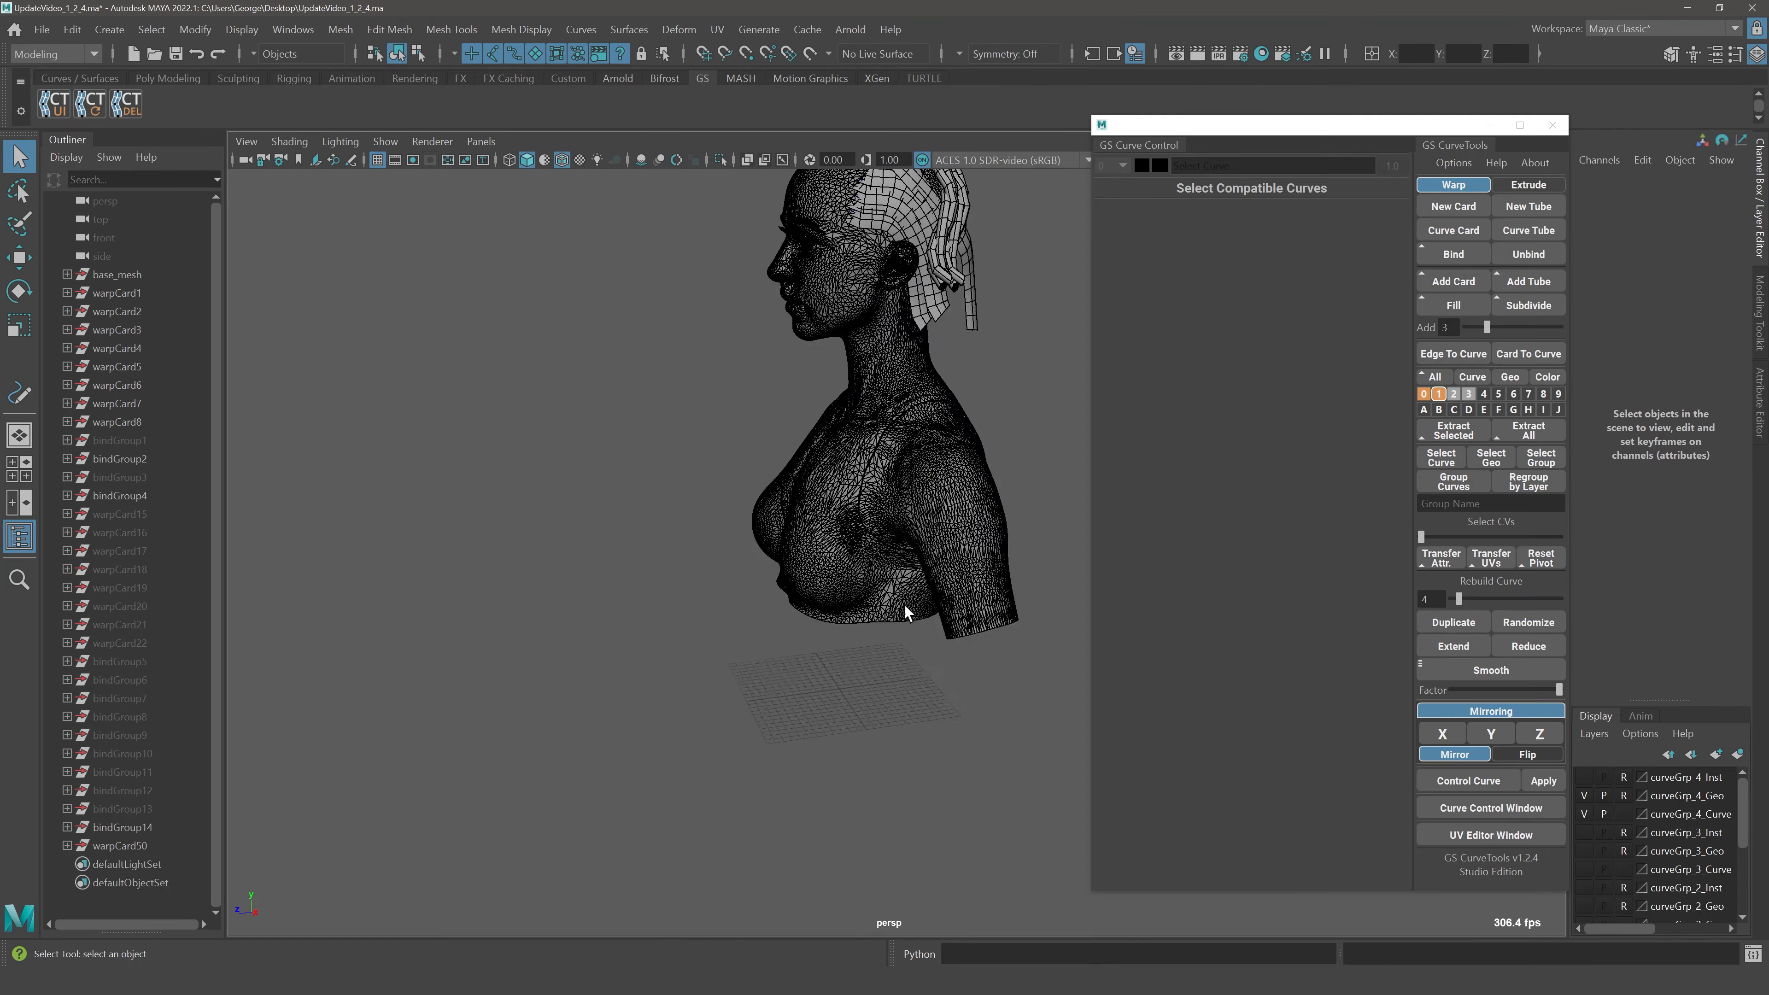
pyautogui.keyDown('alt'); pyautogui.moveTo(905, 611); pyautogui.dragTo(997, 490); pyautogui.keyUp('alt')
pyautogui.keyDown('alt'); pyautogui.moveTo(829, 500); pyautogui.dragTo(730, 487); pyautogui.keyUp('alt')
pyautogui.keyDown('alt'); pyautogui.moveTo(844, 751); pyautogui.dragTo(821, 397, button='middle'); pyautogui.keyUp('alt')
pyautogui.keyDown('alt'); pyautogui.moveTo(811, 404); pyautogui.dragTo(796, 492); pyautogui.keyUp('alt')
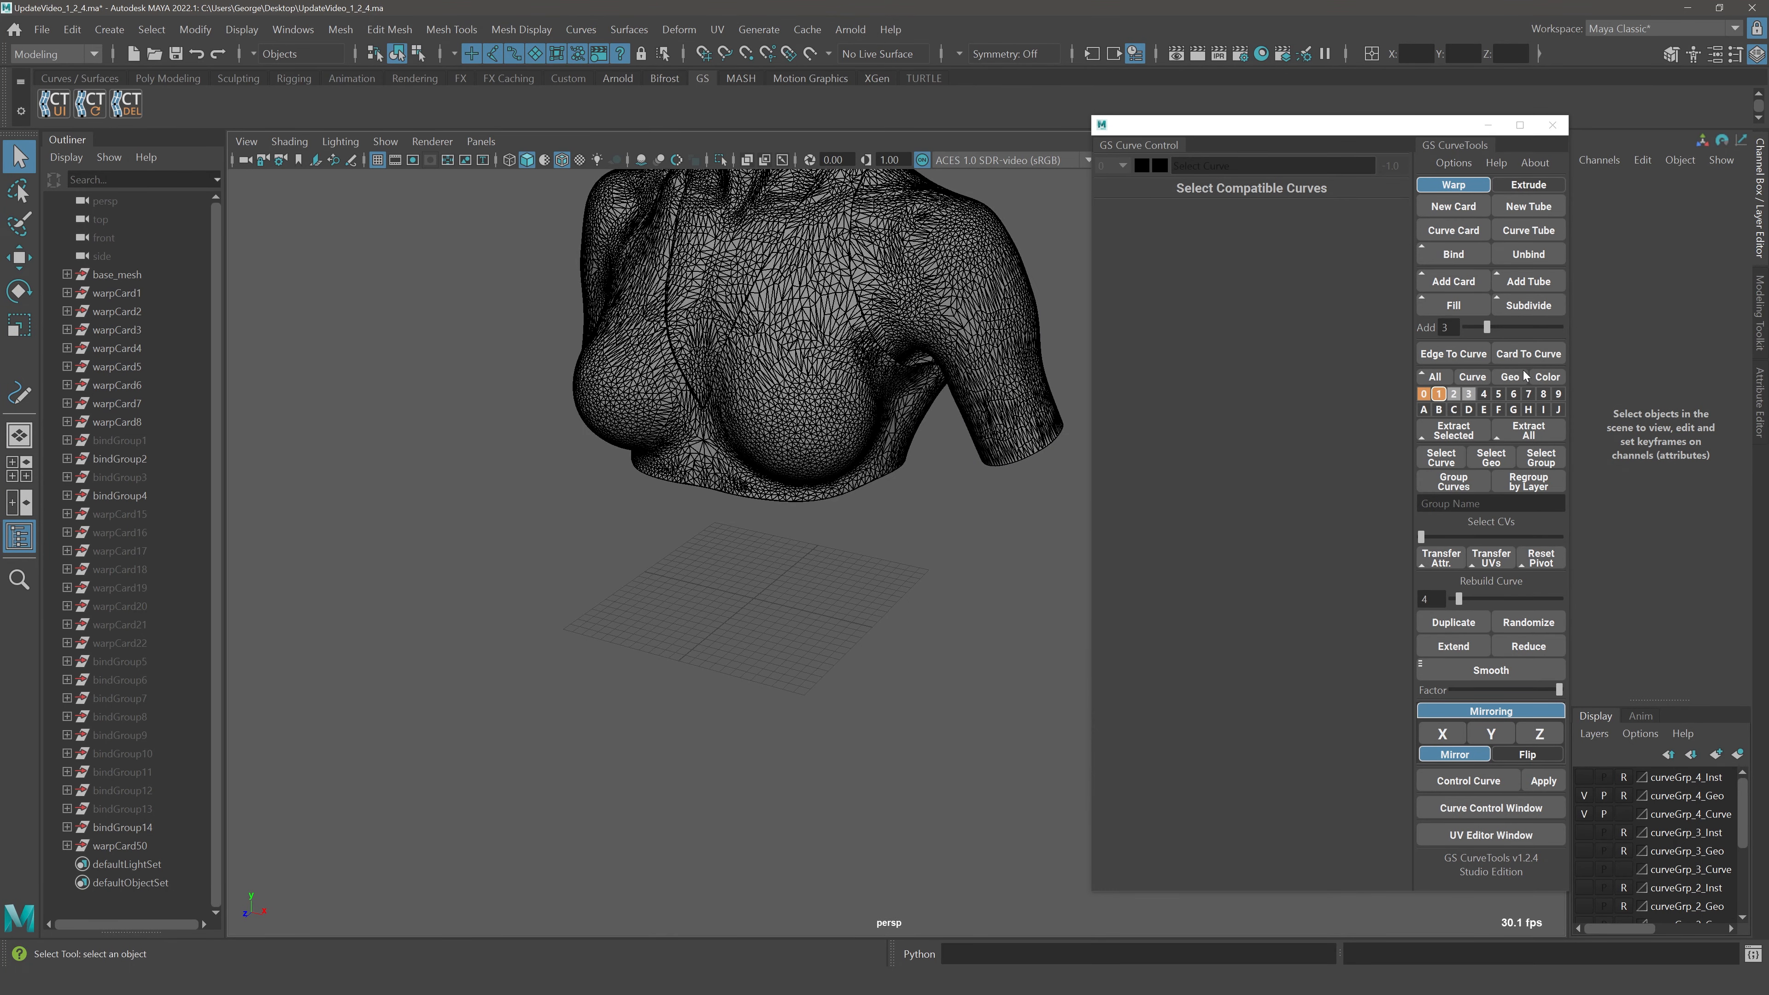
pyautogui.click(1453, 394)
pyautogui.click(1468, 394)
# Examine the full set of hair cards on the head from the front and the side
pyautogui.keyDown('alt'); pyautogui.moveTo(917, 431); pyautogui.dragTo(905, 536, button='right'); pyautogui.keyUp('alt')
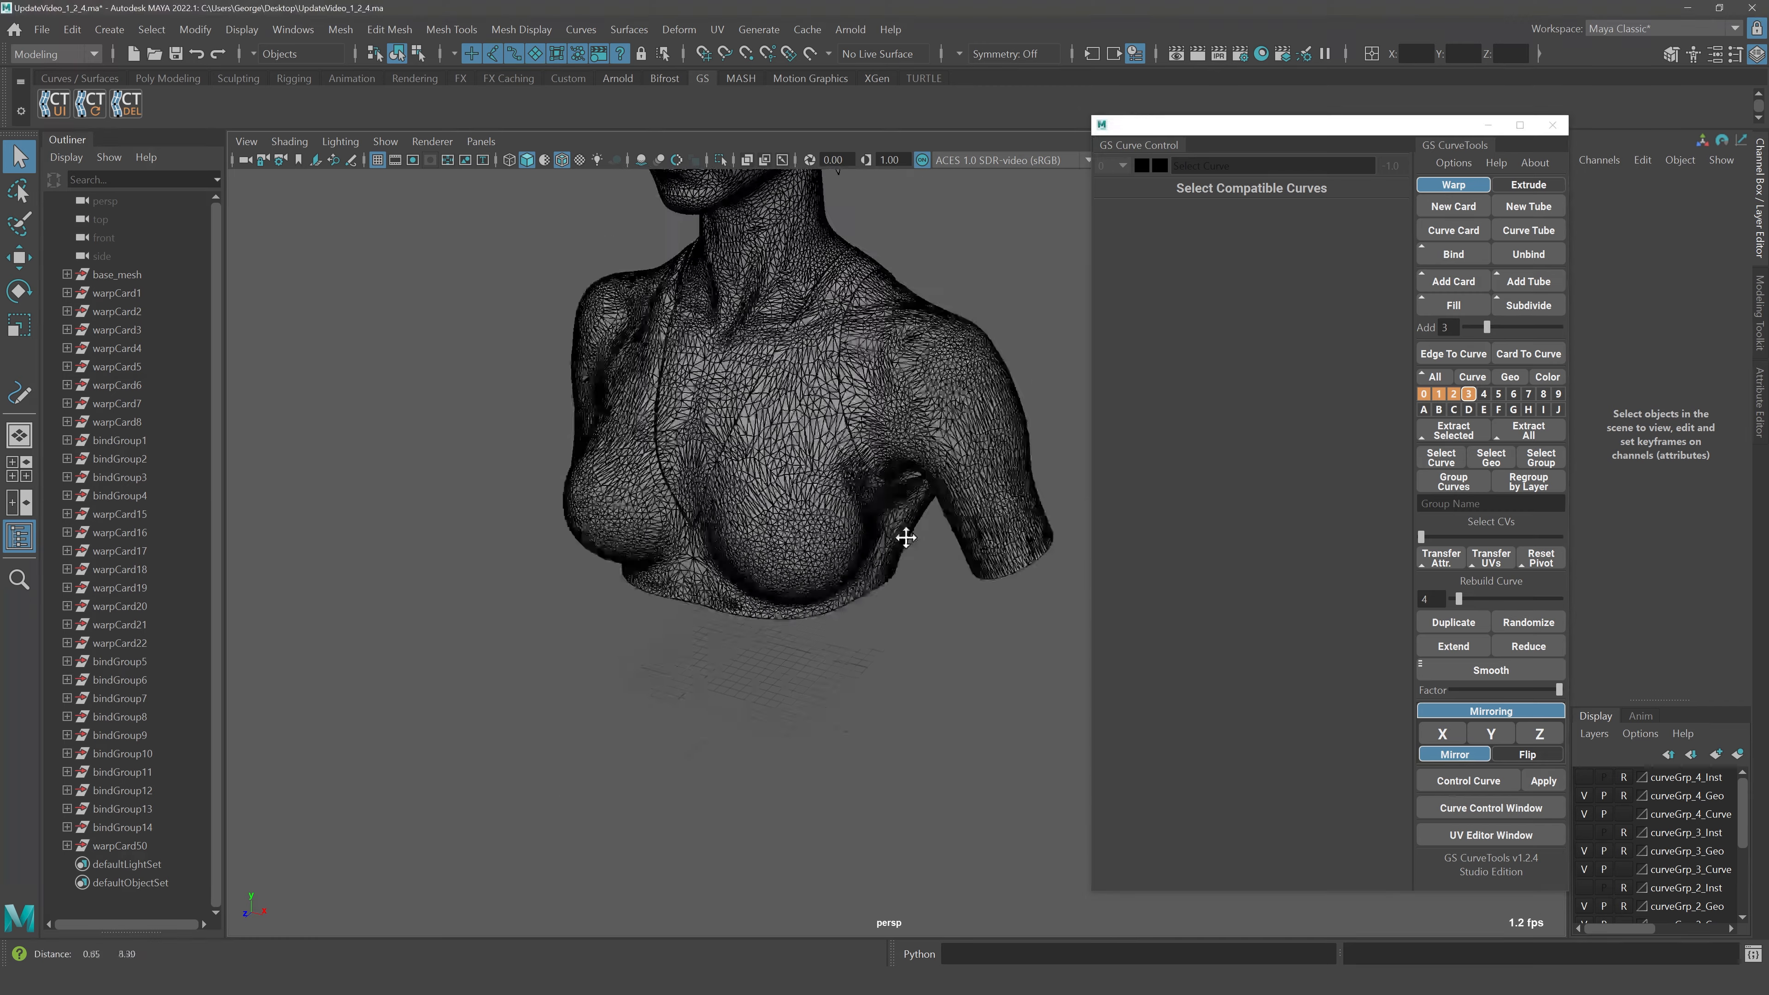
pyautogui.keyDown('alt'); pyautogui.moveTo(905, 537); pyautogui.dragTo(910, 531, button='middle'); pyautogui.keyUp('alt')
pyautogui.keyDown('alt'); pyautogui.moveTo(911, 531); pyautogui.dragTo(954, 540, button='right'); pyautogui.keyUp('alt')
pyautogui.keyDown('alt'); pyautogui.moveTo(953, 540); pyautogui.dragTo(972, 739, button='middle'); pyautogui.keyUp('alt')
pyautogui.keyDown('alt'); pyautogui.moveTo(971, 738); pyautogui.dragTo(951, 707); pyautogui.keyUp('alt')
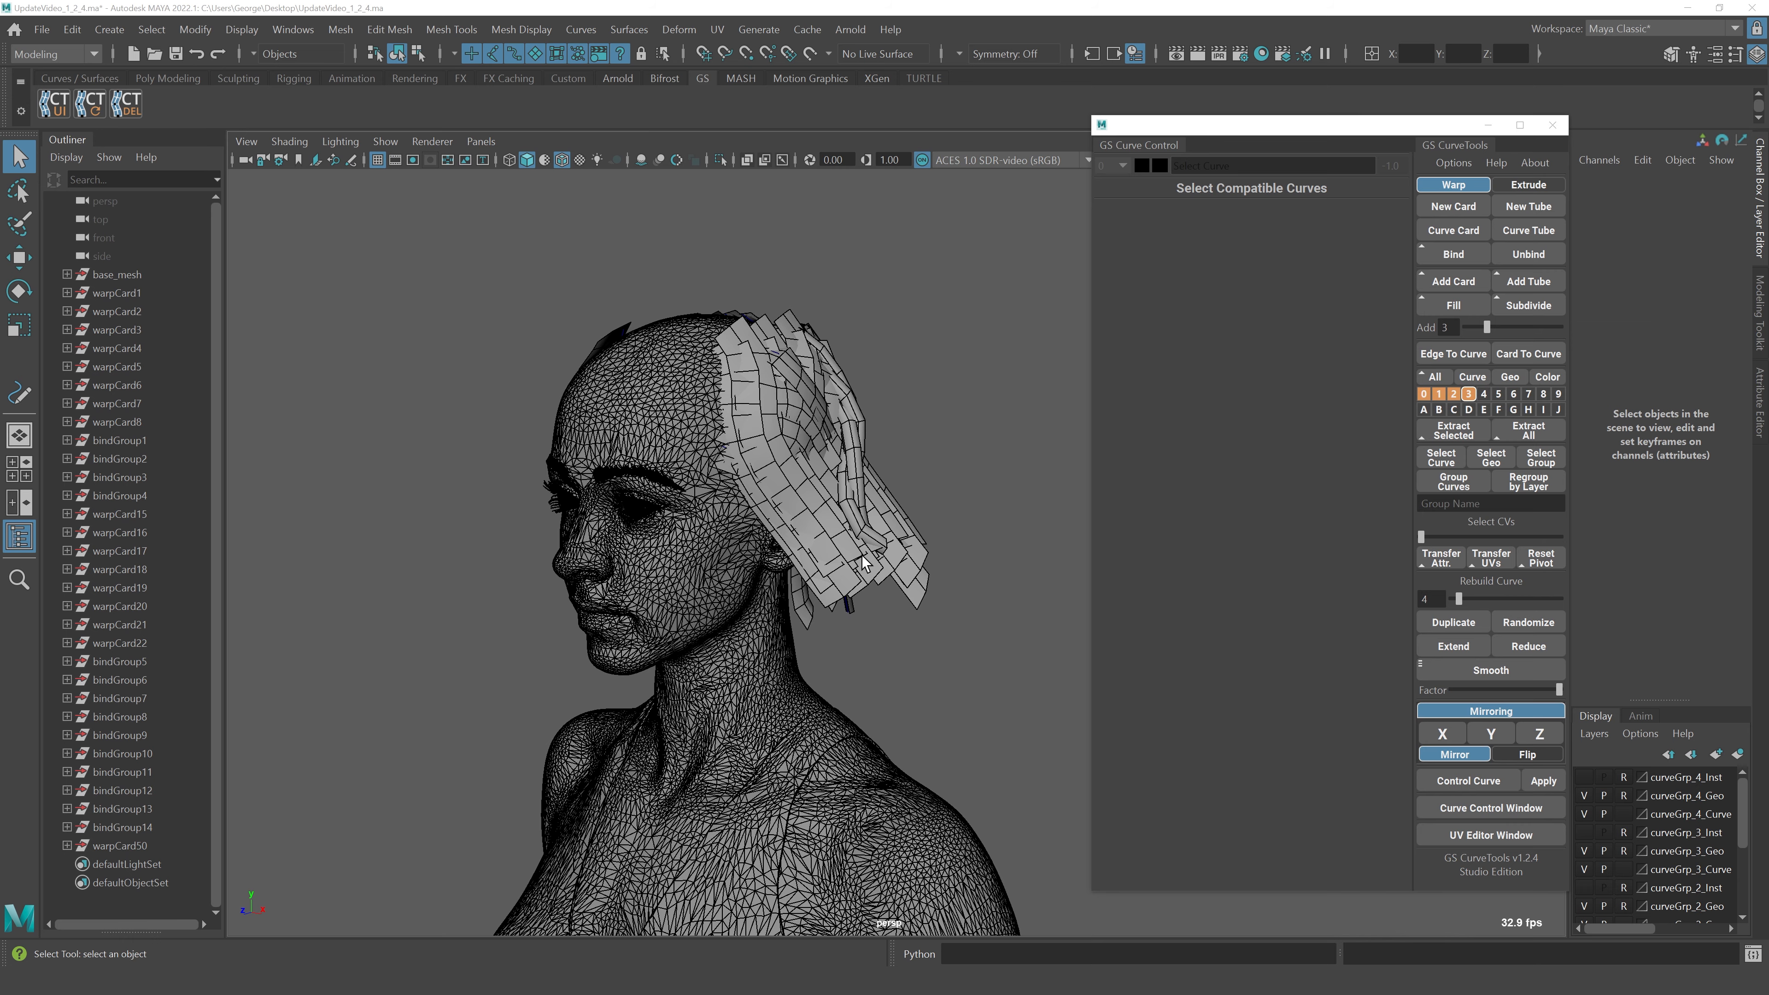
pyautogui.keyDown('alt'); pyautogui.moveTo(835, 481); pyautogui.dragTo(789, 485); pyautogui.keyUp('alt')
pyautogui.keyDown('alt'); pyautogui.moveTo(789, 486); pyautogui.dragTo(855, 519, button='middle'); pyautogui.keyUp('alt')
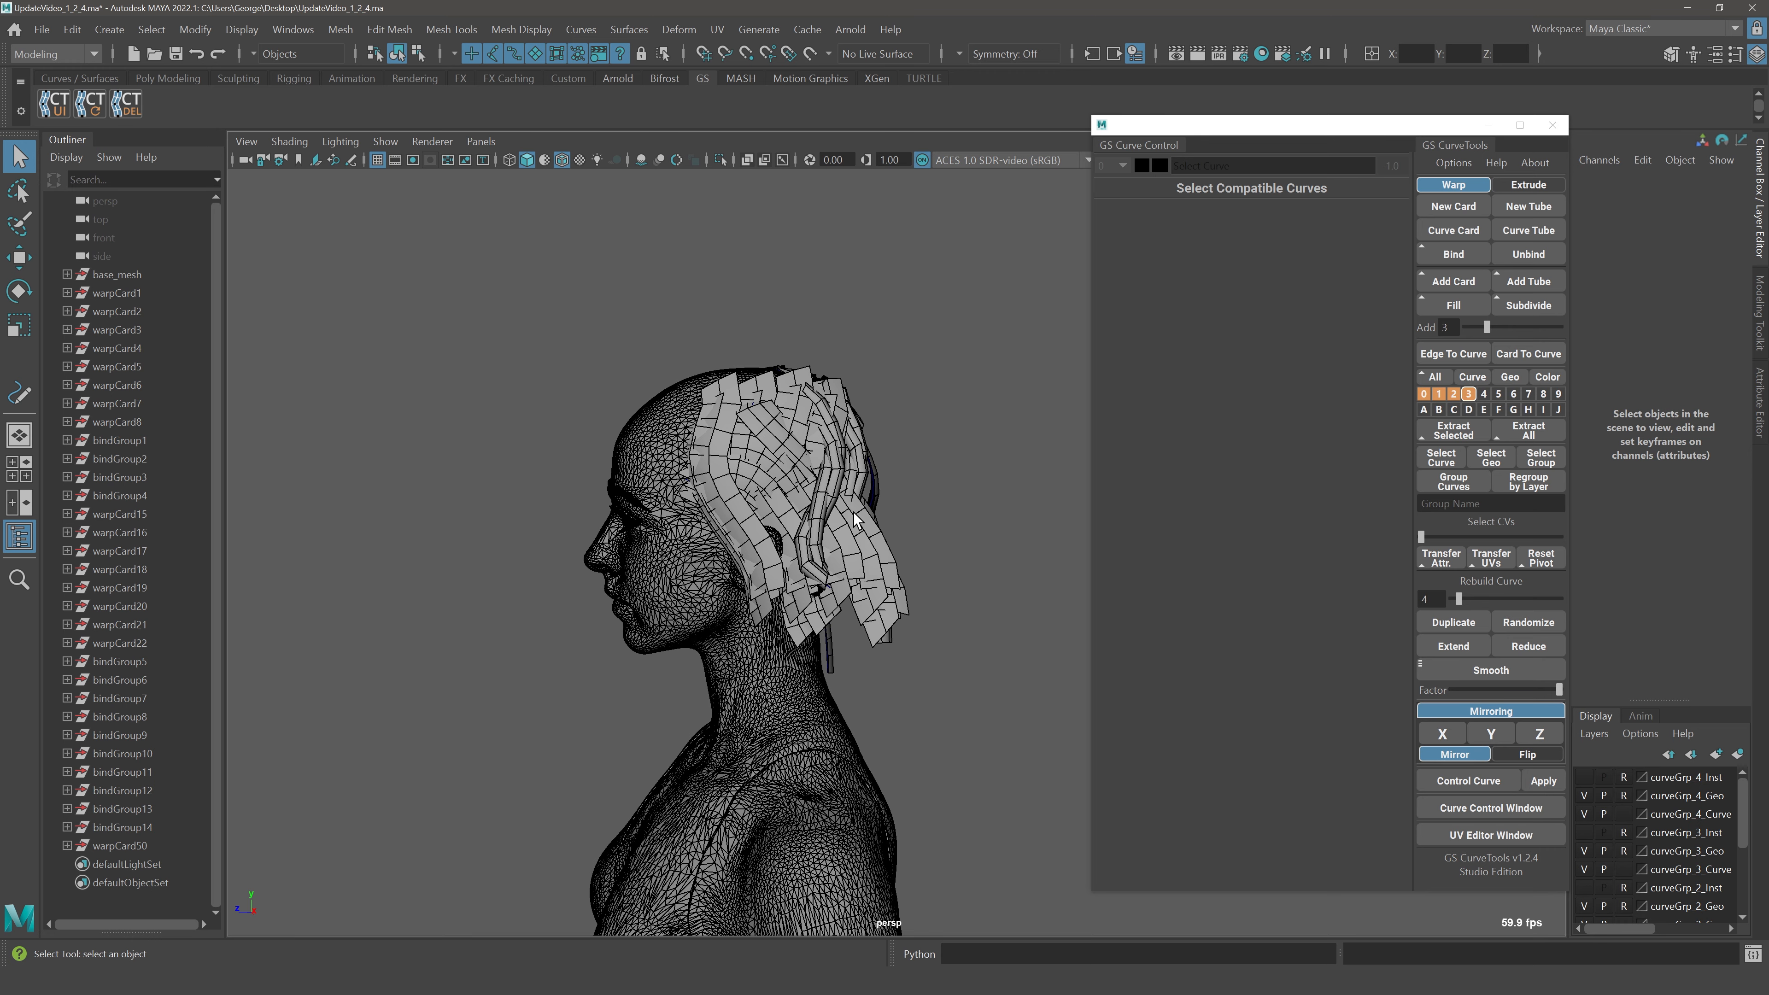
pyautogui.press('4')
pyautogui.click(889, 635)
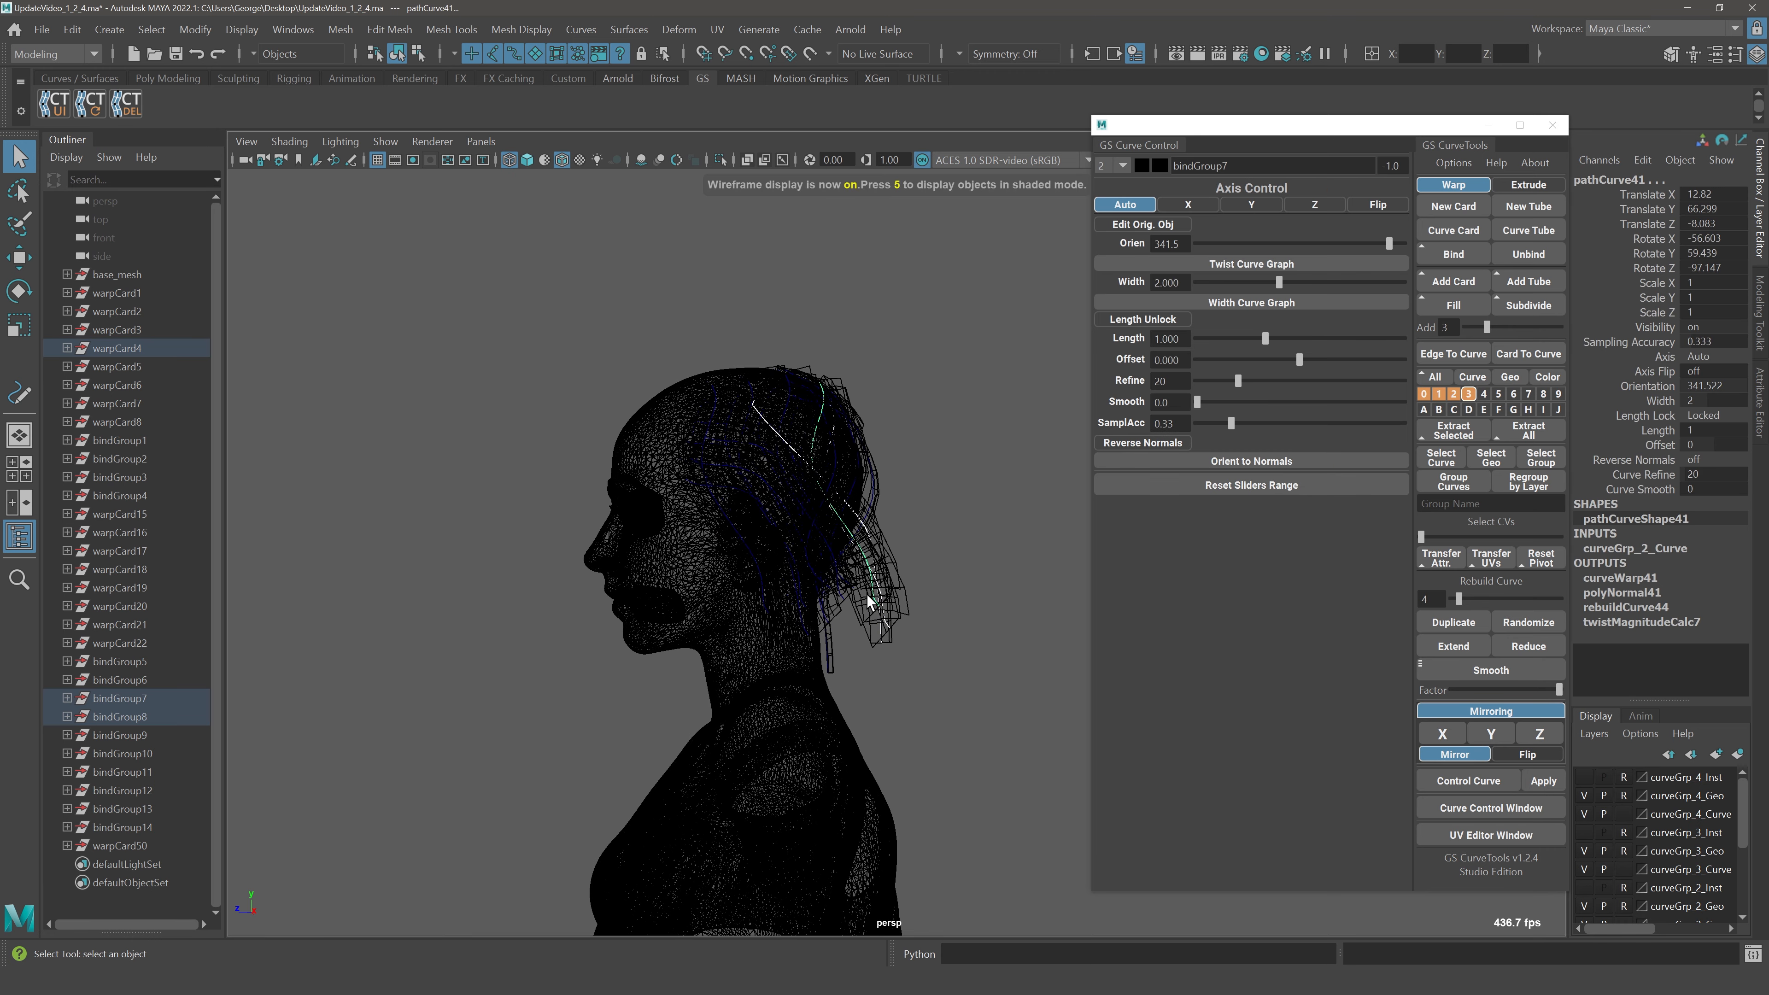
pyautogui.click(926, 632)
pyautogui.press('5')
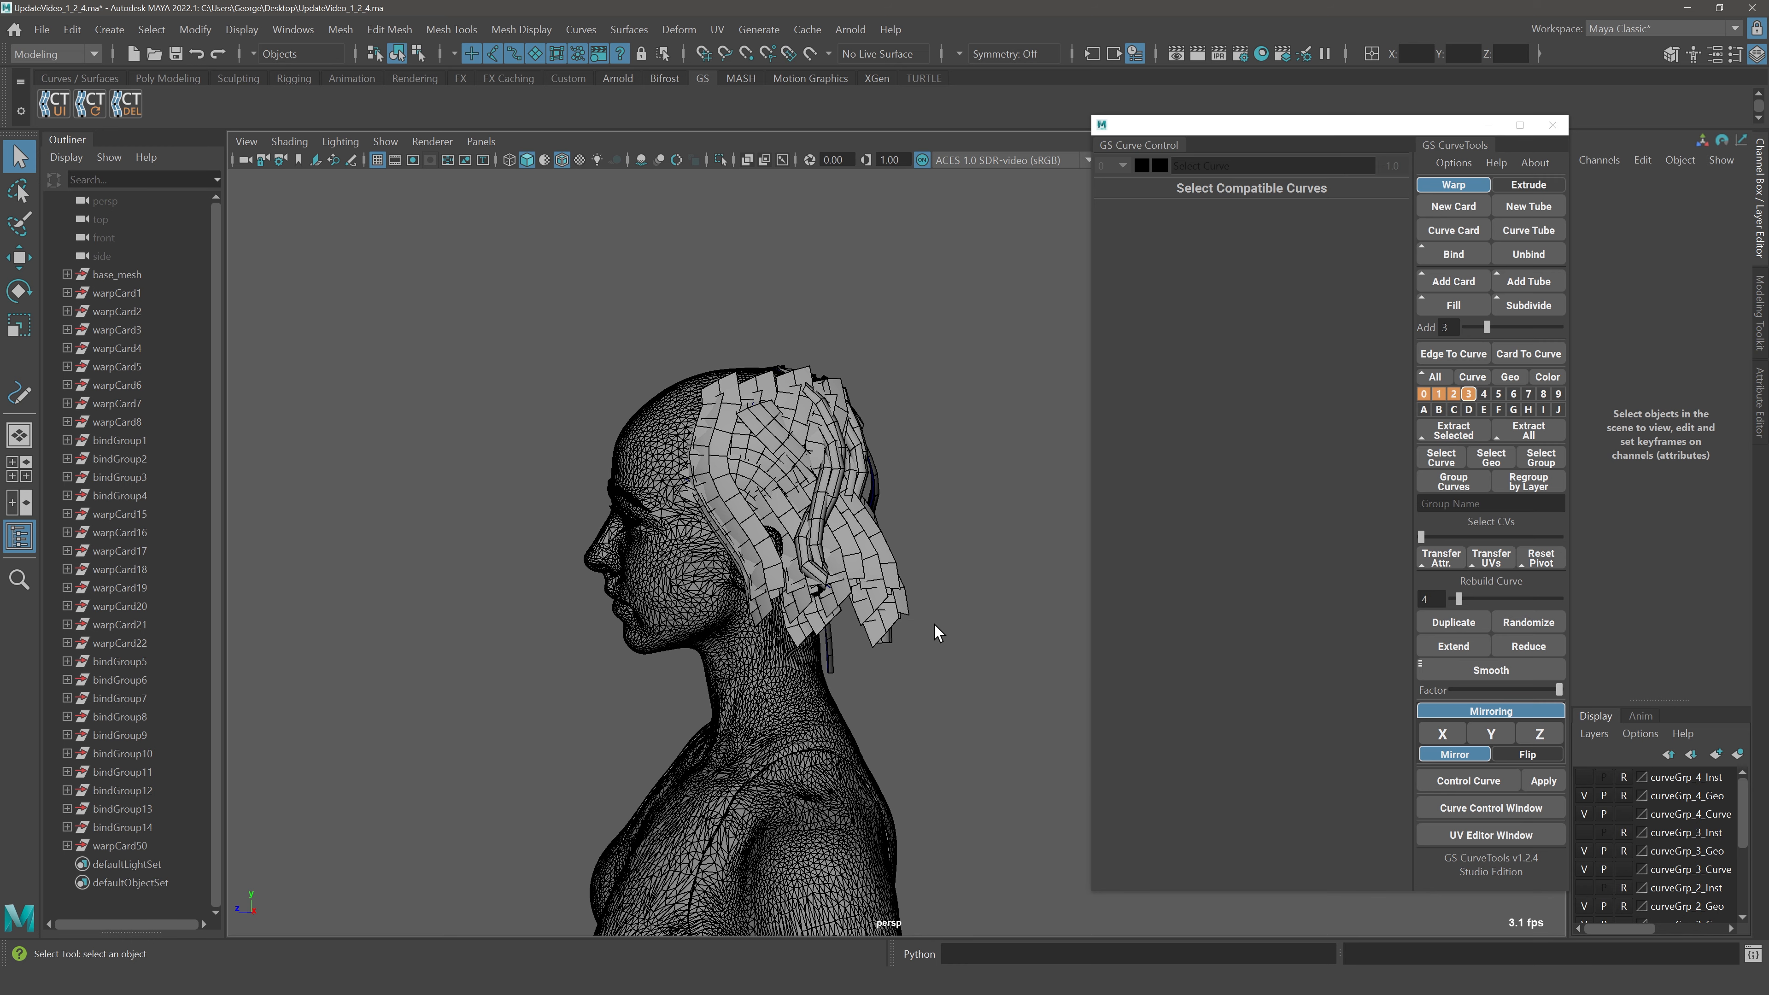
# Select the bound card groups bindGroup7 and bindGroup8 hanging at the back of the head
pyautogui.keyDown('alt'); pyautogui.moveTo(422, 573); pyautogui.dragTo(1039, 659, button='right'); pyautogui.keyUp('alt')
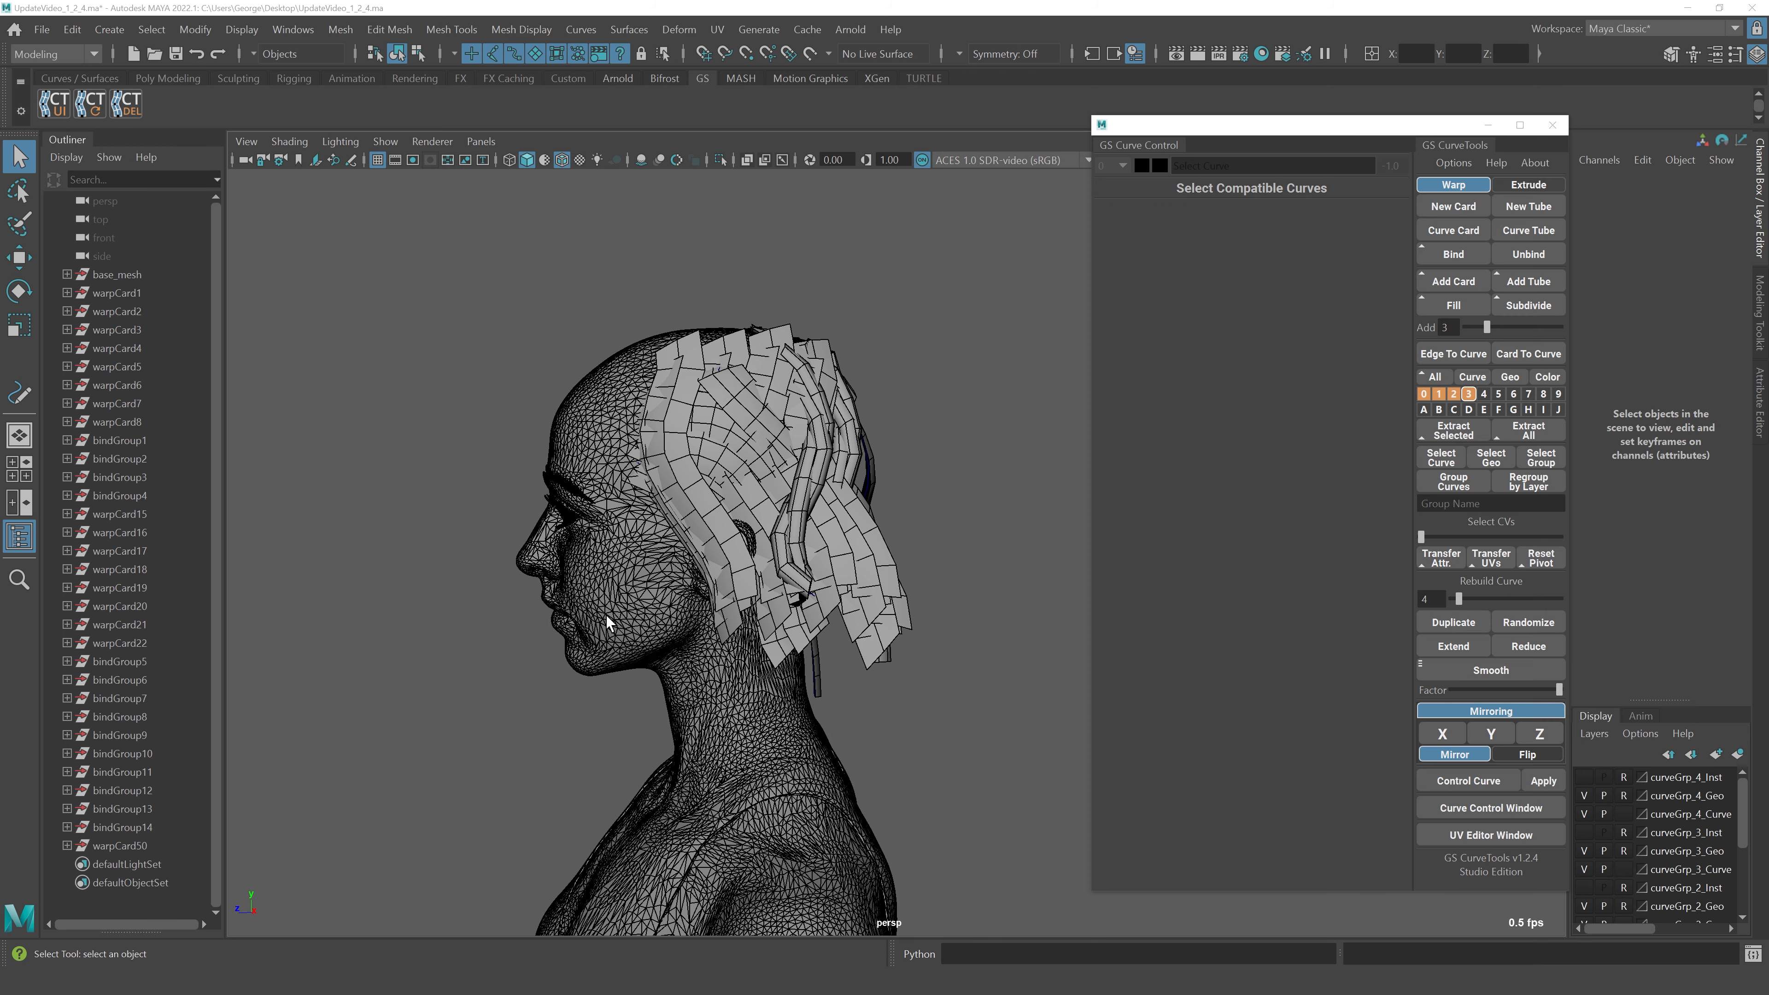
pyautogui.keyDown('alt'); pyautogui.moveTo(605, 615); pyautogui.dragTo(818, 494); pyautogui.keyUp('alt')
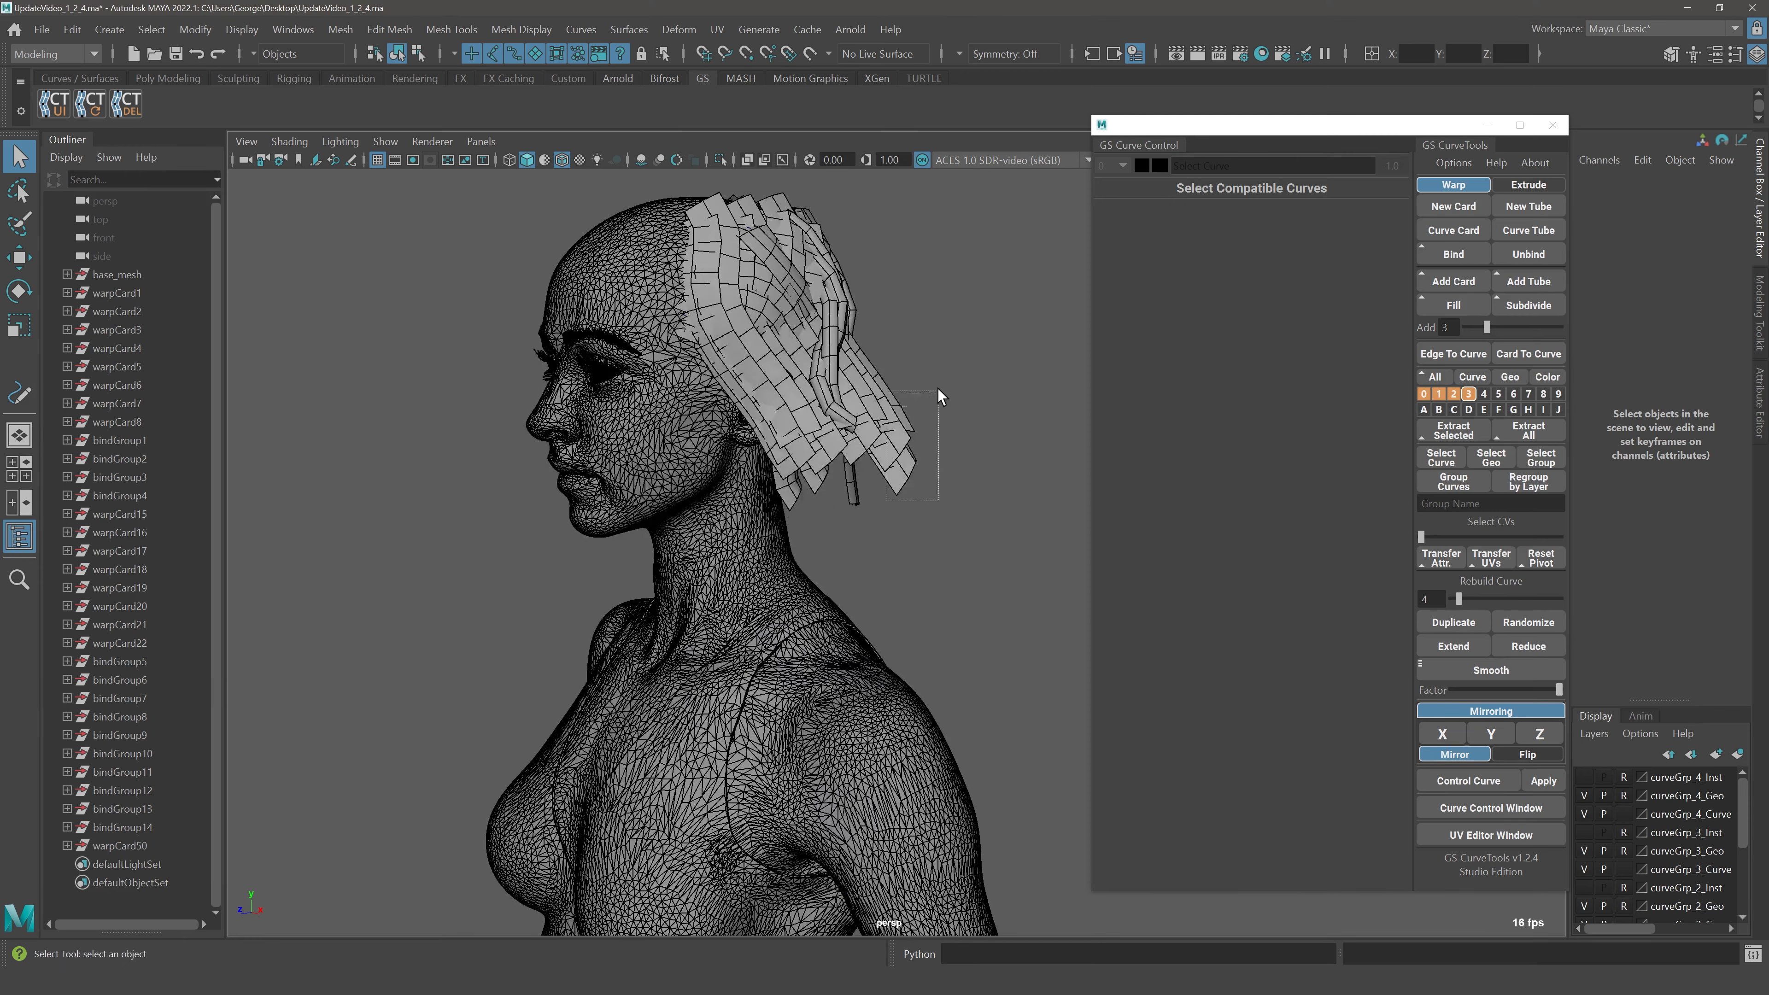
pyautogui.moveTo(938, 388); pyautogui.dragTo(928, 431)
pyautogui.scroll(-3, 804, 801)
pyautogui.keyDown('alt'); pyautogui.moveTo(788, 678); pyautogui.dragTo(793, 595, button='middle'); pyautogui.keyUp('alt')
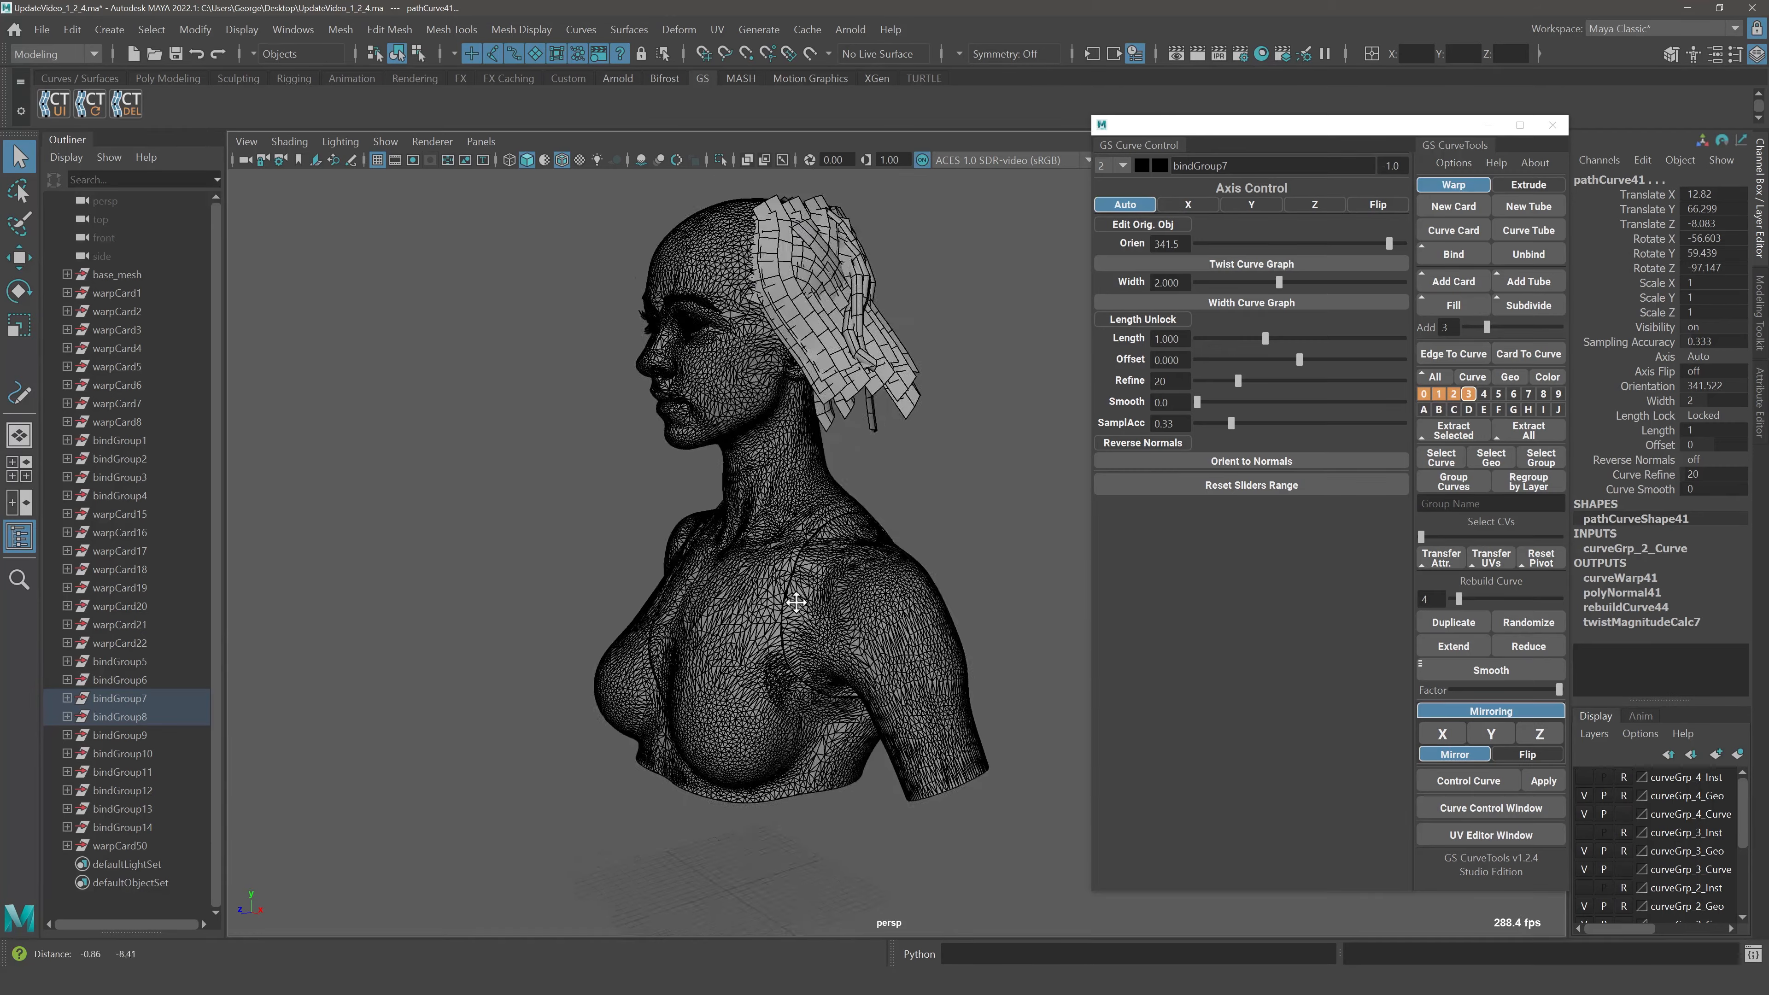
# Delete the path curves of bindGroup7, bindGroup8 and the other long cards at the back of the head
pyautogui.scroll(-3, 829, 585)
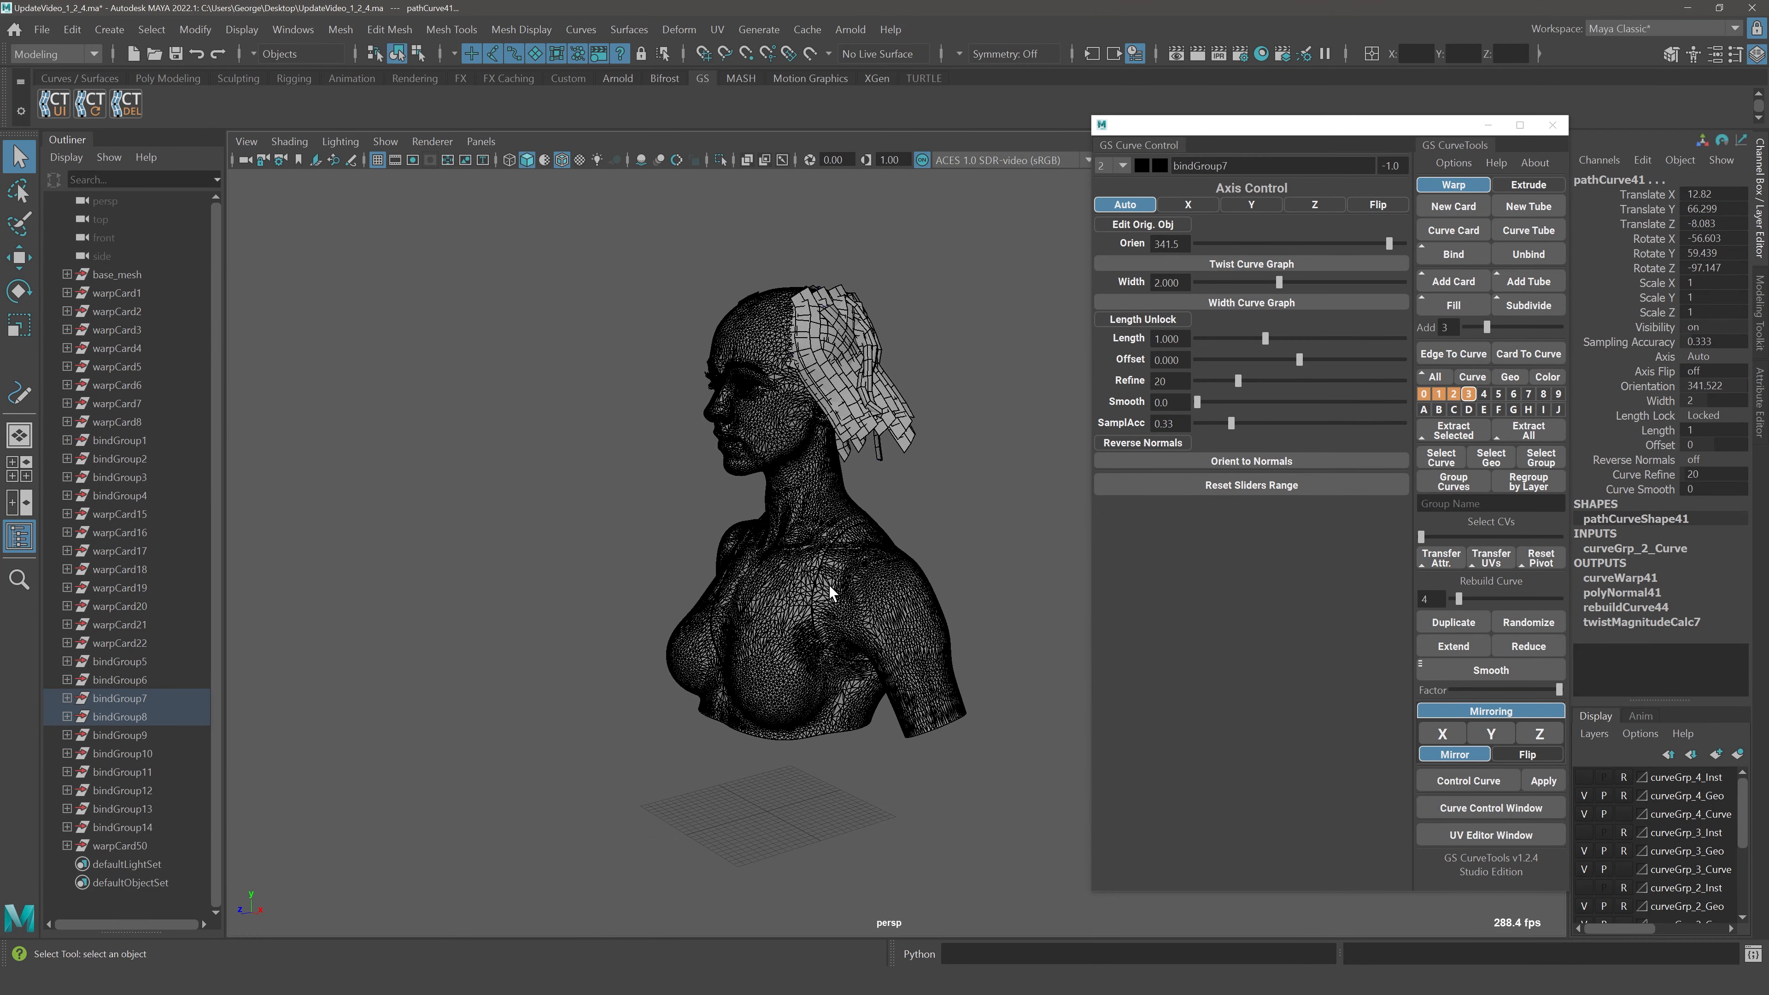
pyautogui.press('Delete')
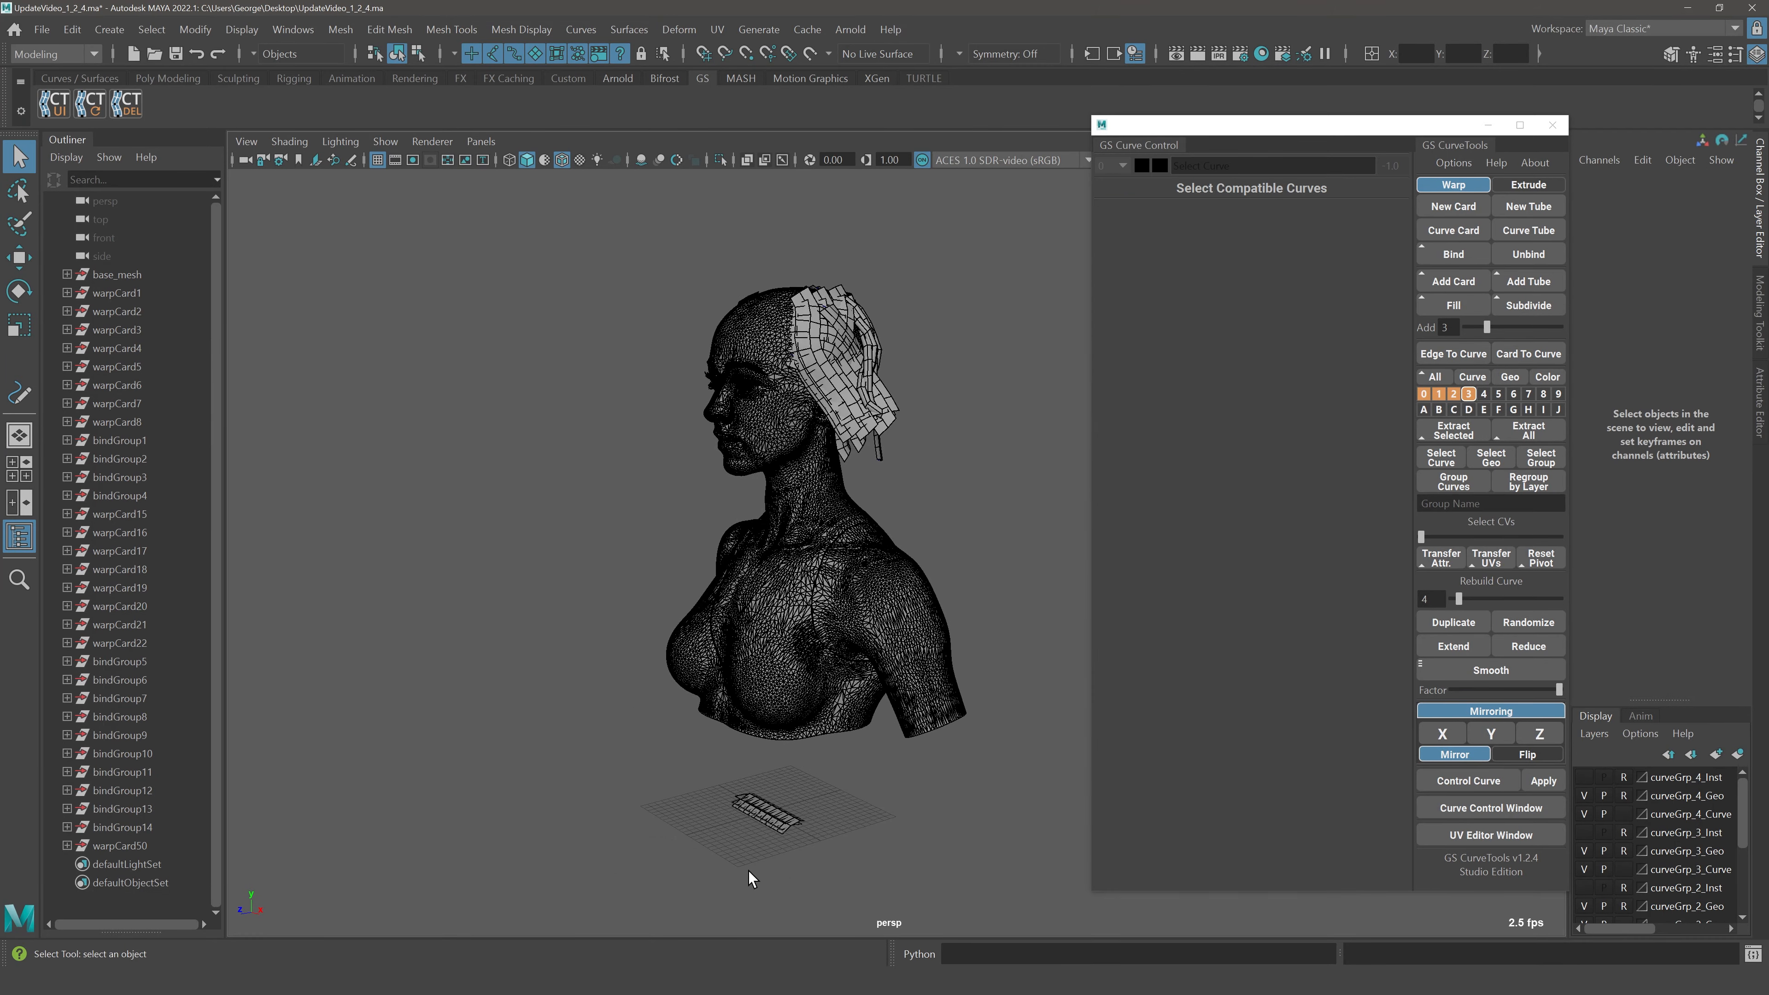
pyautogui.scroll(4, 928, 377)
pyautogui.keyDown('alt'); pyautogui.moveTo(928, 376); pyautogui.dragTo(936, 549, button='middle'); pyautogui.keyUp('alt')
pyautogui.keyDown('alt'); pyautogui.moveTo(935, 549); pyautogui.dragTo(746, 528); pyautogui.keyUp('alt')
pyautogui.scroll(3, 747, 528)
pyautogui.keyDown('alt'); pyautogui.moveTo(648, 488); pyautogui.dragTo(903, 516, button='middle'); pyautogui.keyUp('alt')
pyautogui.click(920, 615)
pyautogui.press('Delete')
pyautogui.moveTo(958, 512); pyautogui.dragTo(968, 522)
pyautogui.press('Delete')
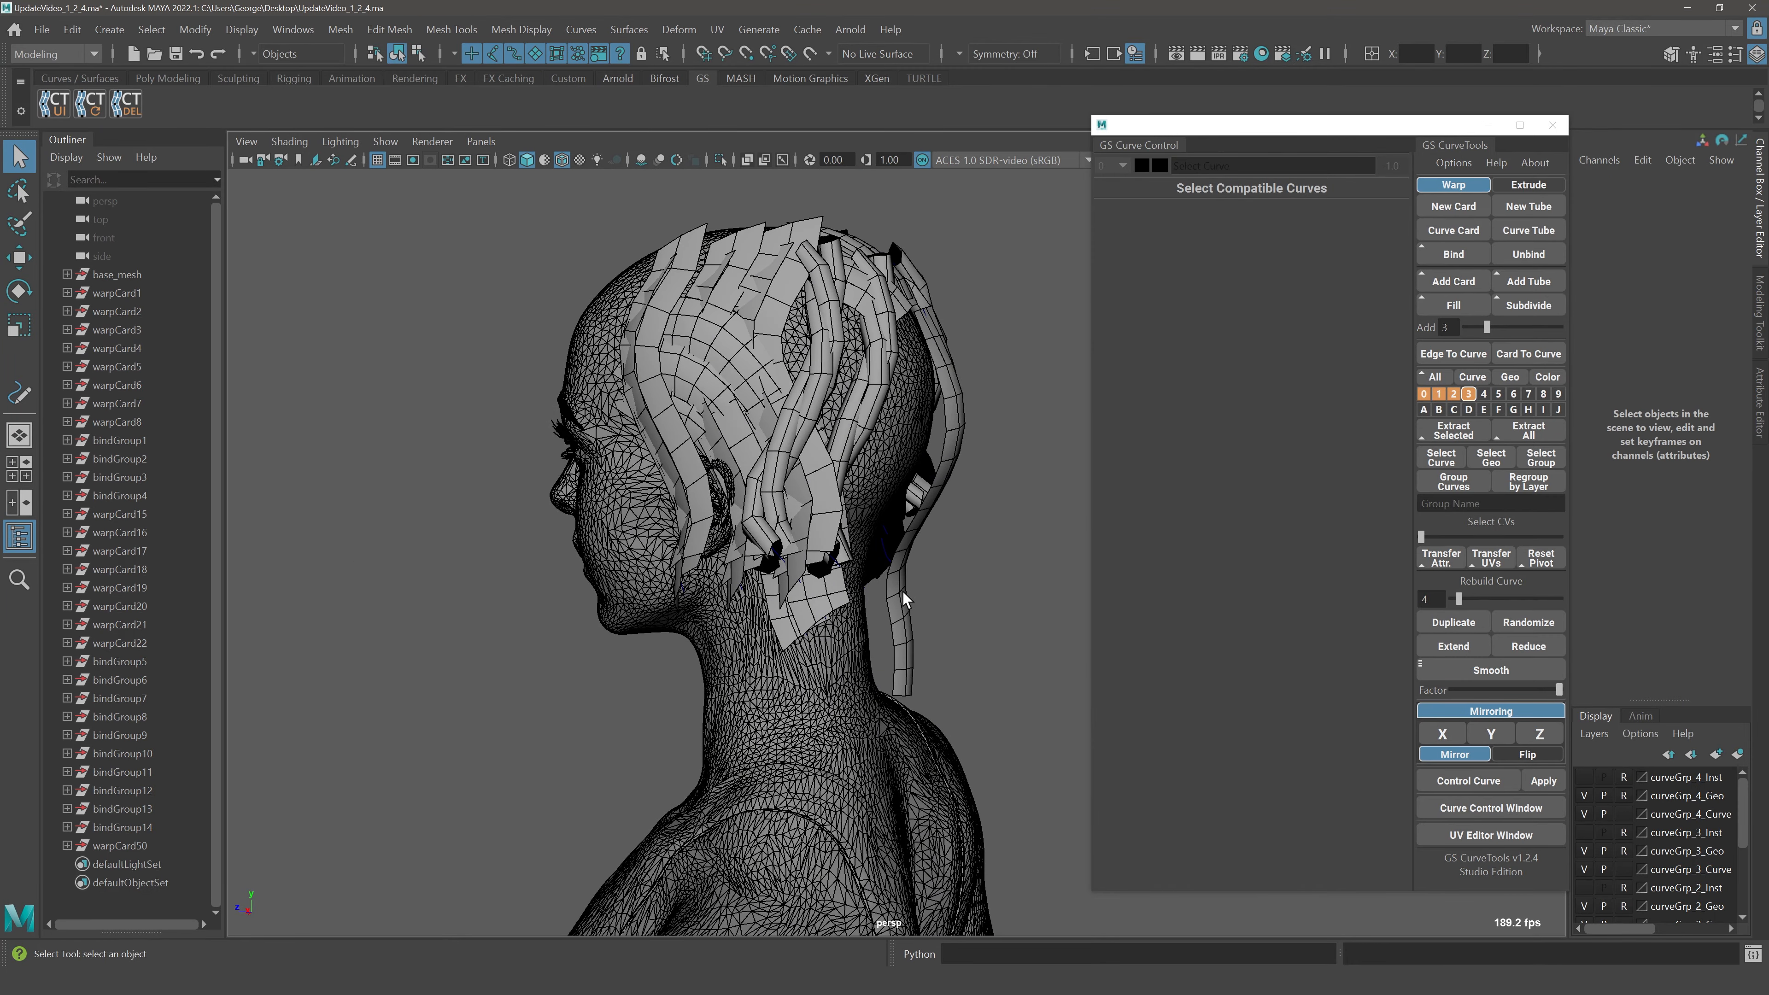
pyautogui.click(902, 592)
pyautogui.press('Delete')
# Examine the leftover card geometry on the grid below the bust and try to select it
pyautogui.keyDown('alt'); pyautogui.moveTo(980, 454); pyautogui.dragTo(939, 438); pyautogui.keyUp('alt')
pyautogui.scroll(-3, 929, 480)
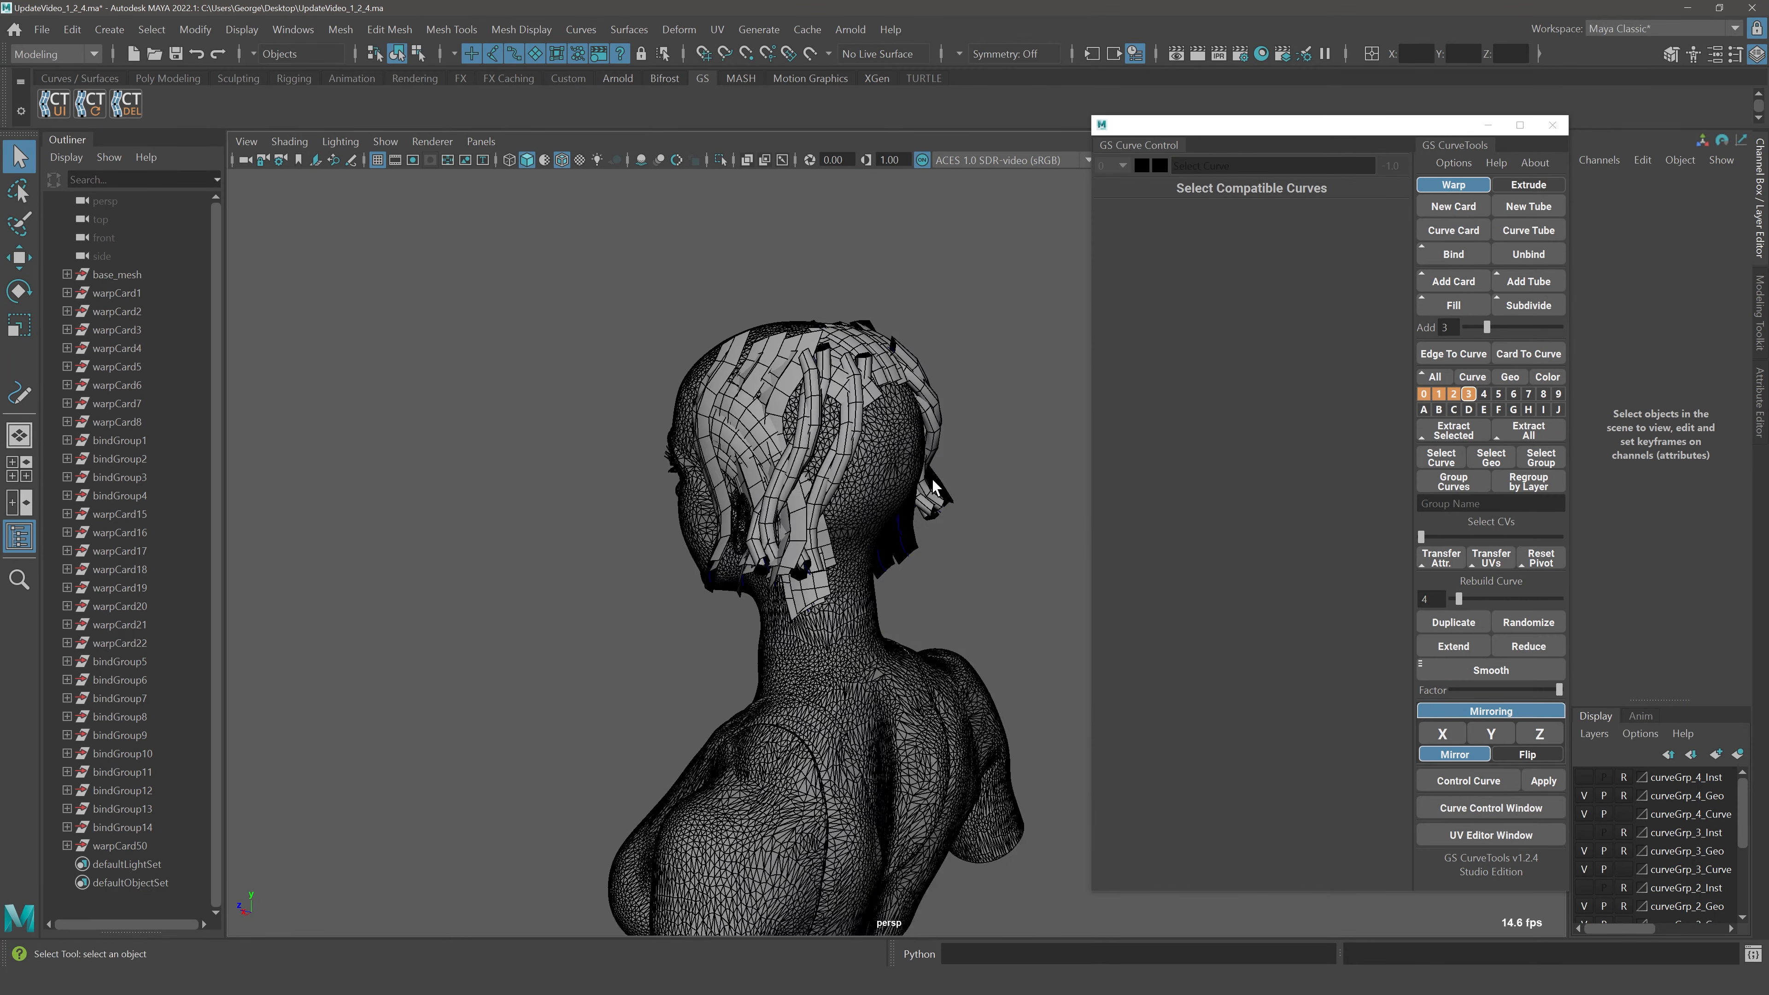
pyautogui.keyDown('alt'); pyautogui.moveTo(836, 528); pyautogui.dragTo(912, 528); pyautogui.keyUp('alt')
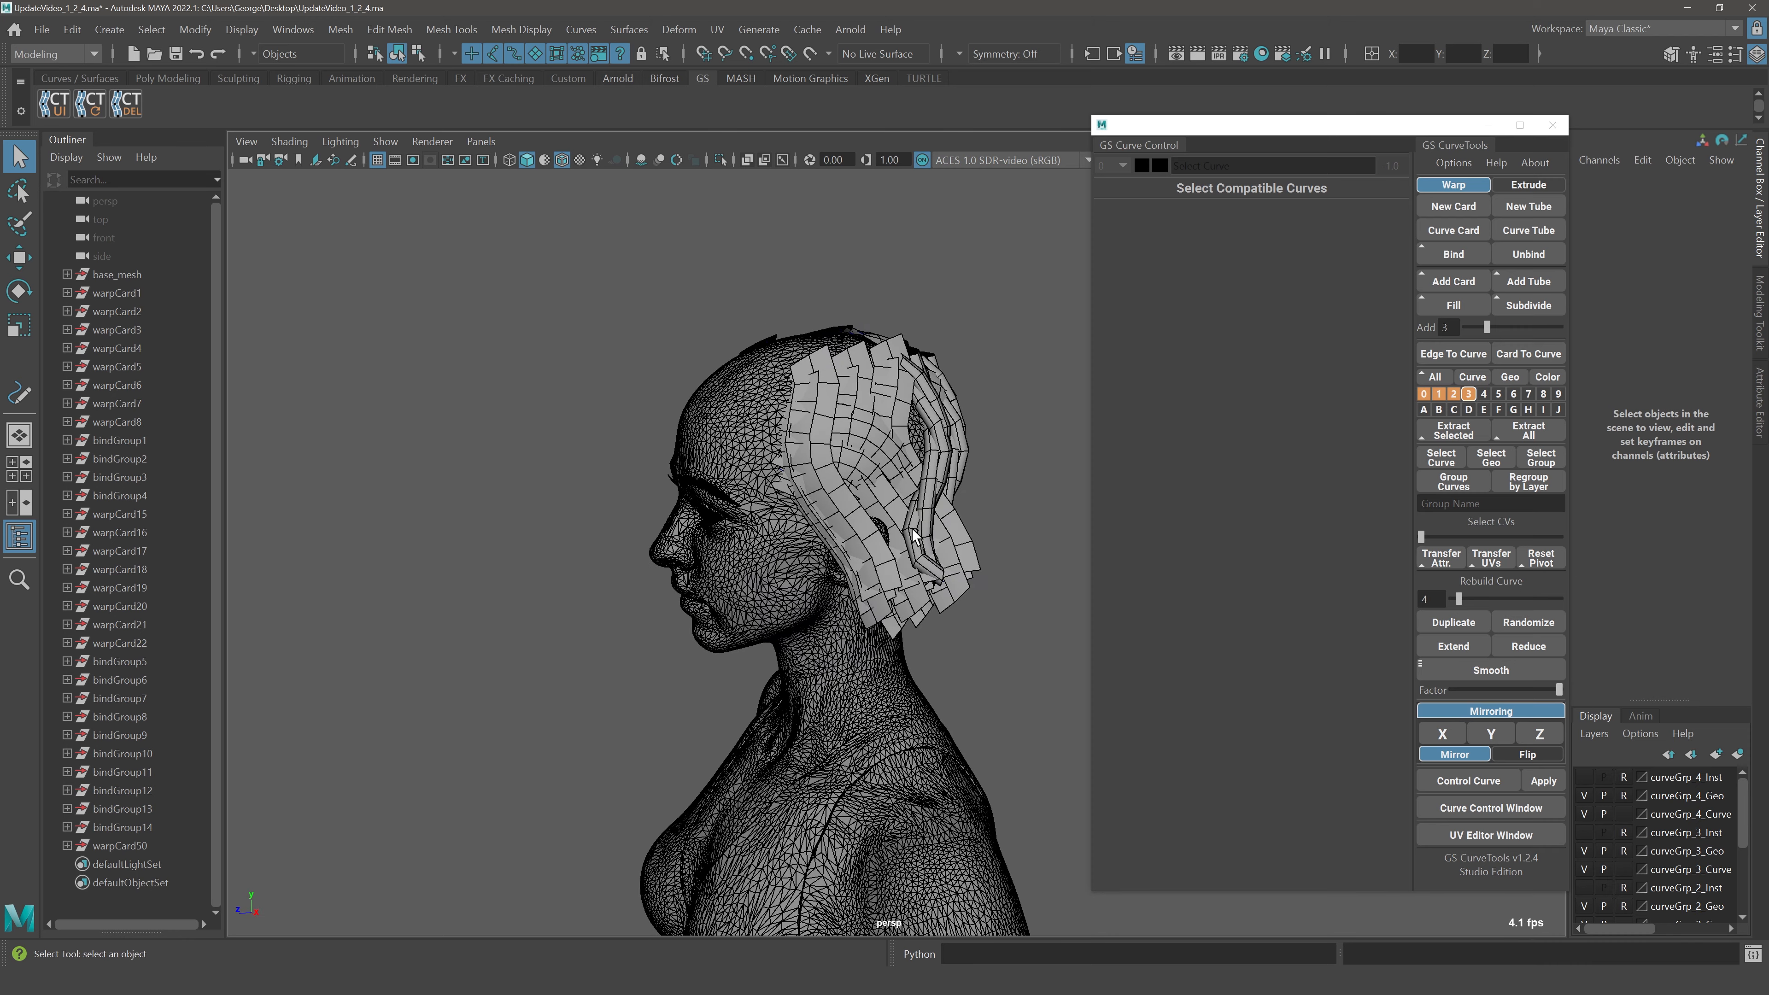
pyautogui.scroll(-5, 912, 528)
pyautogui.scroll(5, 875, 839)
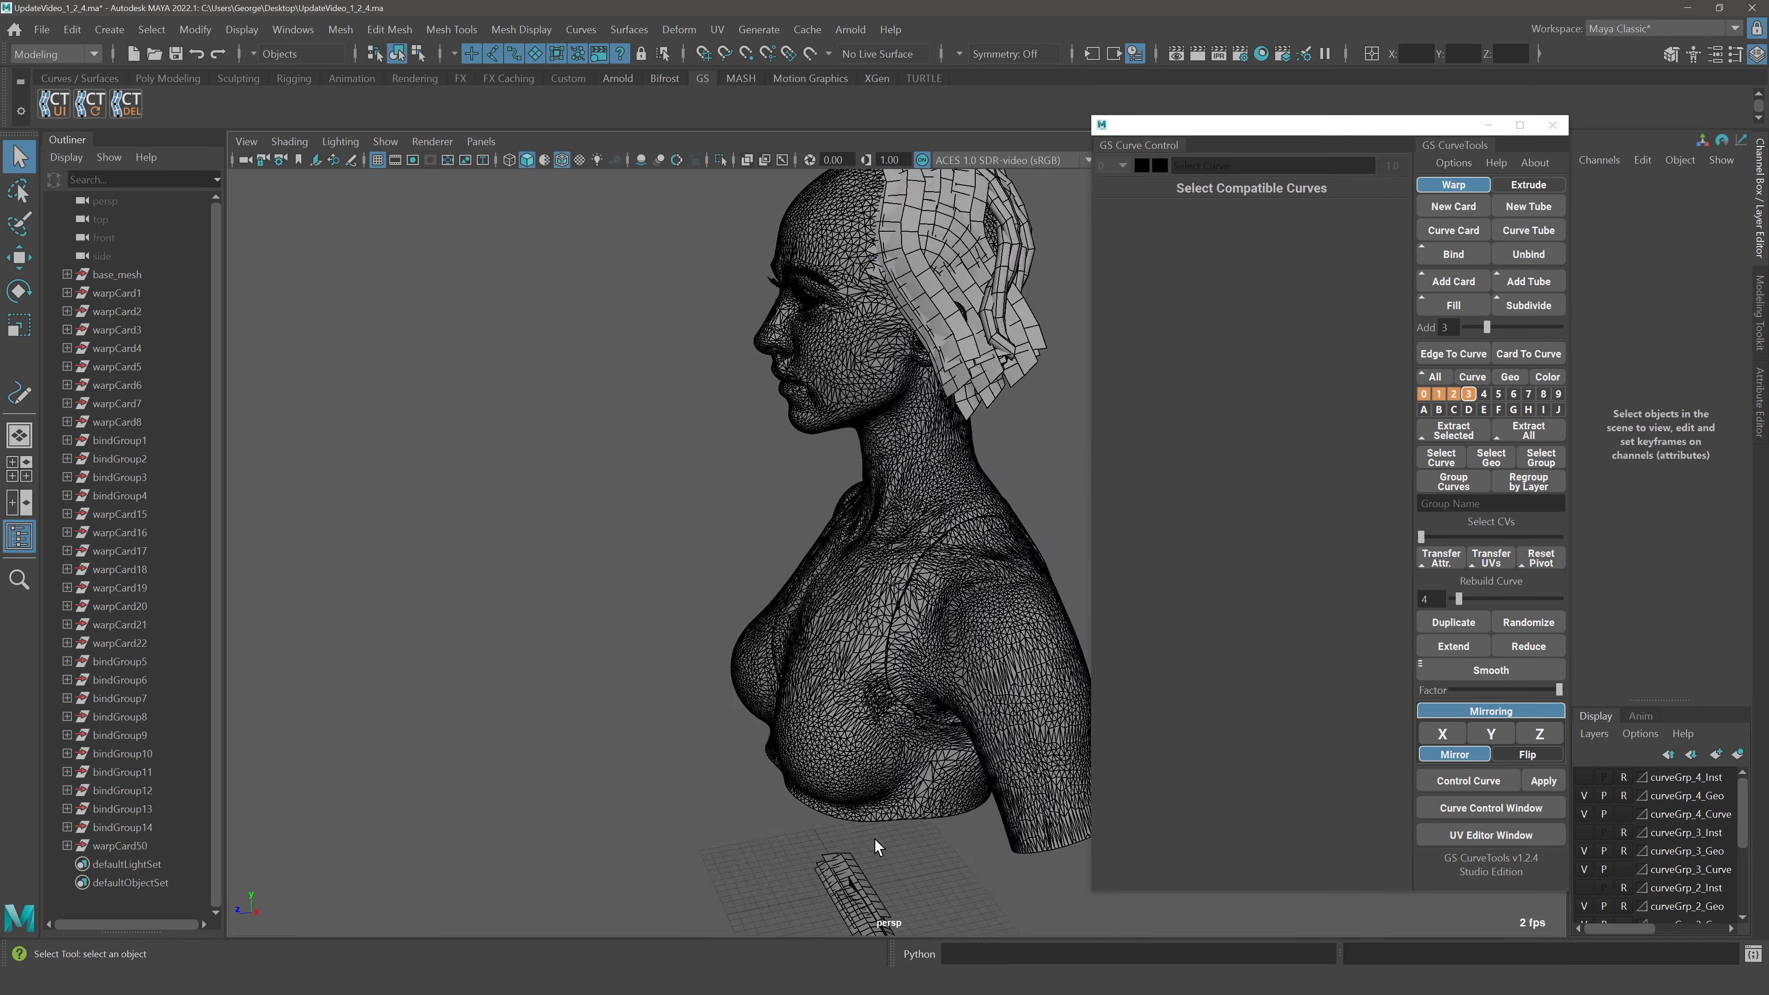
pyautogui.keyDown('alt'); pyautogui.moveTo(875, 839); pyautogui.dragTo(871, 574, button='middle'); pyautogui.keyUp('alt')
pyautogui.scroll(3, 870, 574)
pyautogui.moveTo(762, 544); pyautogui.dragTo(934, 777)
pyautogui.moveTo(699, 531); pyautogui.dragTo(1015, 845)
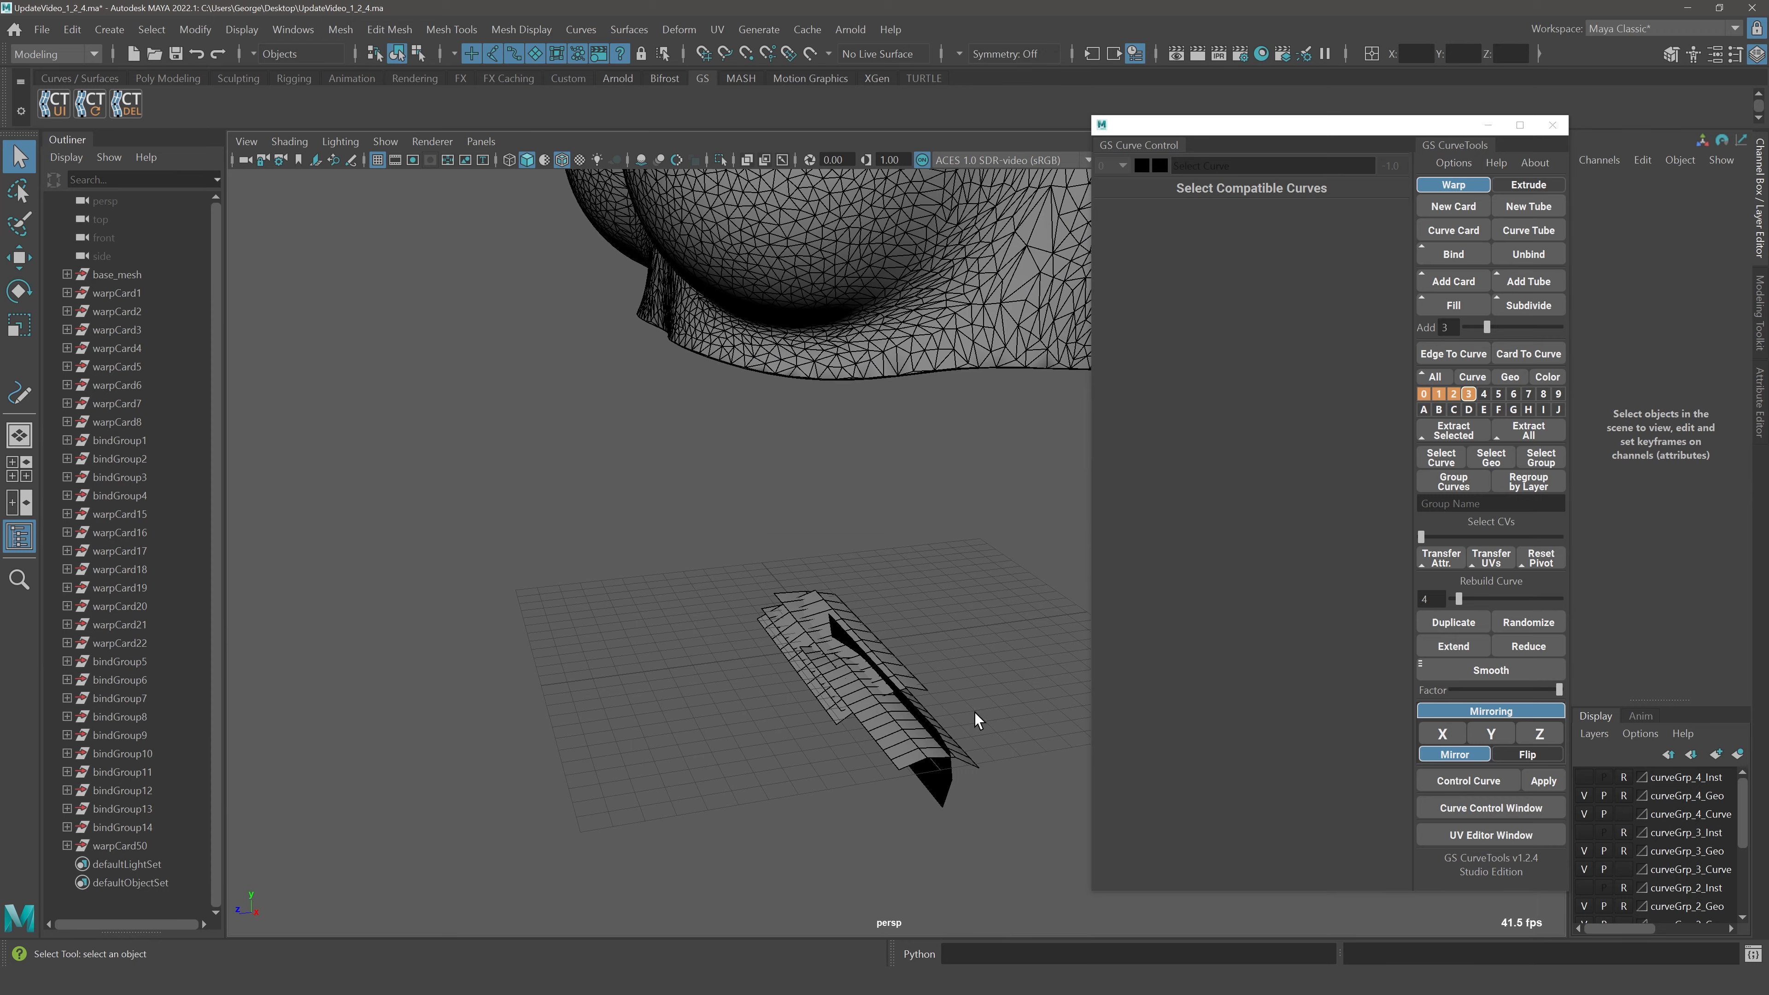
pyautogui.keyDown('alt'); pyautogui.moveTo(857, 685); pyautogui.dragTo(871, 625, button='middle'); pyautogui.keyUp('alt')
pyautogui.keyDown('alt'); pyautogui.moveTo(871, 625); pyautogui.dragTo(695, 577); pyautogui.keyUp('alt')
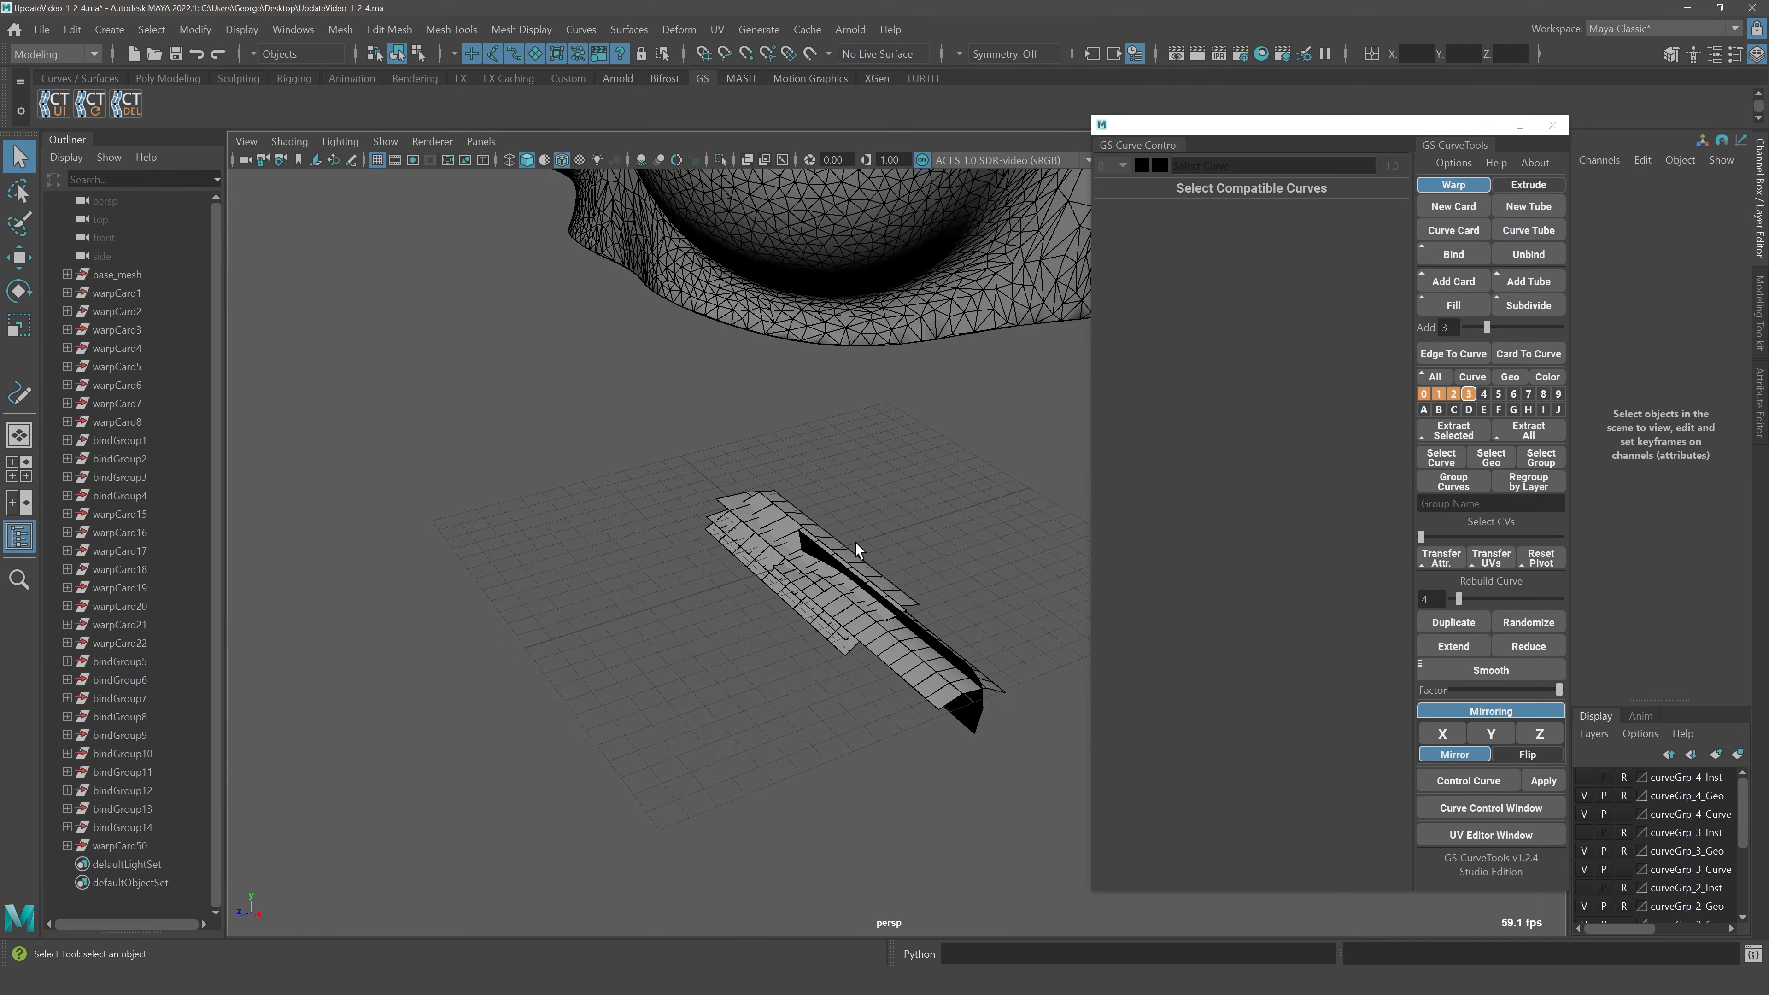
pyautogui.keyDown('alt'); pyautogui.moveTo(860, 552); pyautogui.dragTo(895, 611); pyautogui.keyUp('alt')
pyautogui.moveTo(542, 597); pyautogui.dragTo(1044, 893)
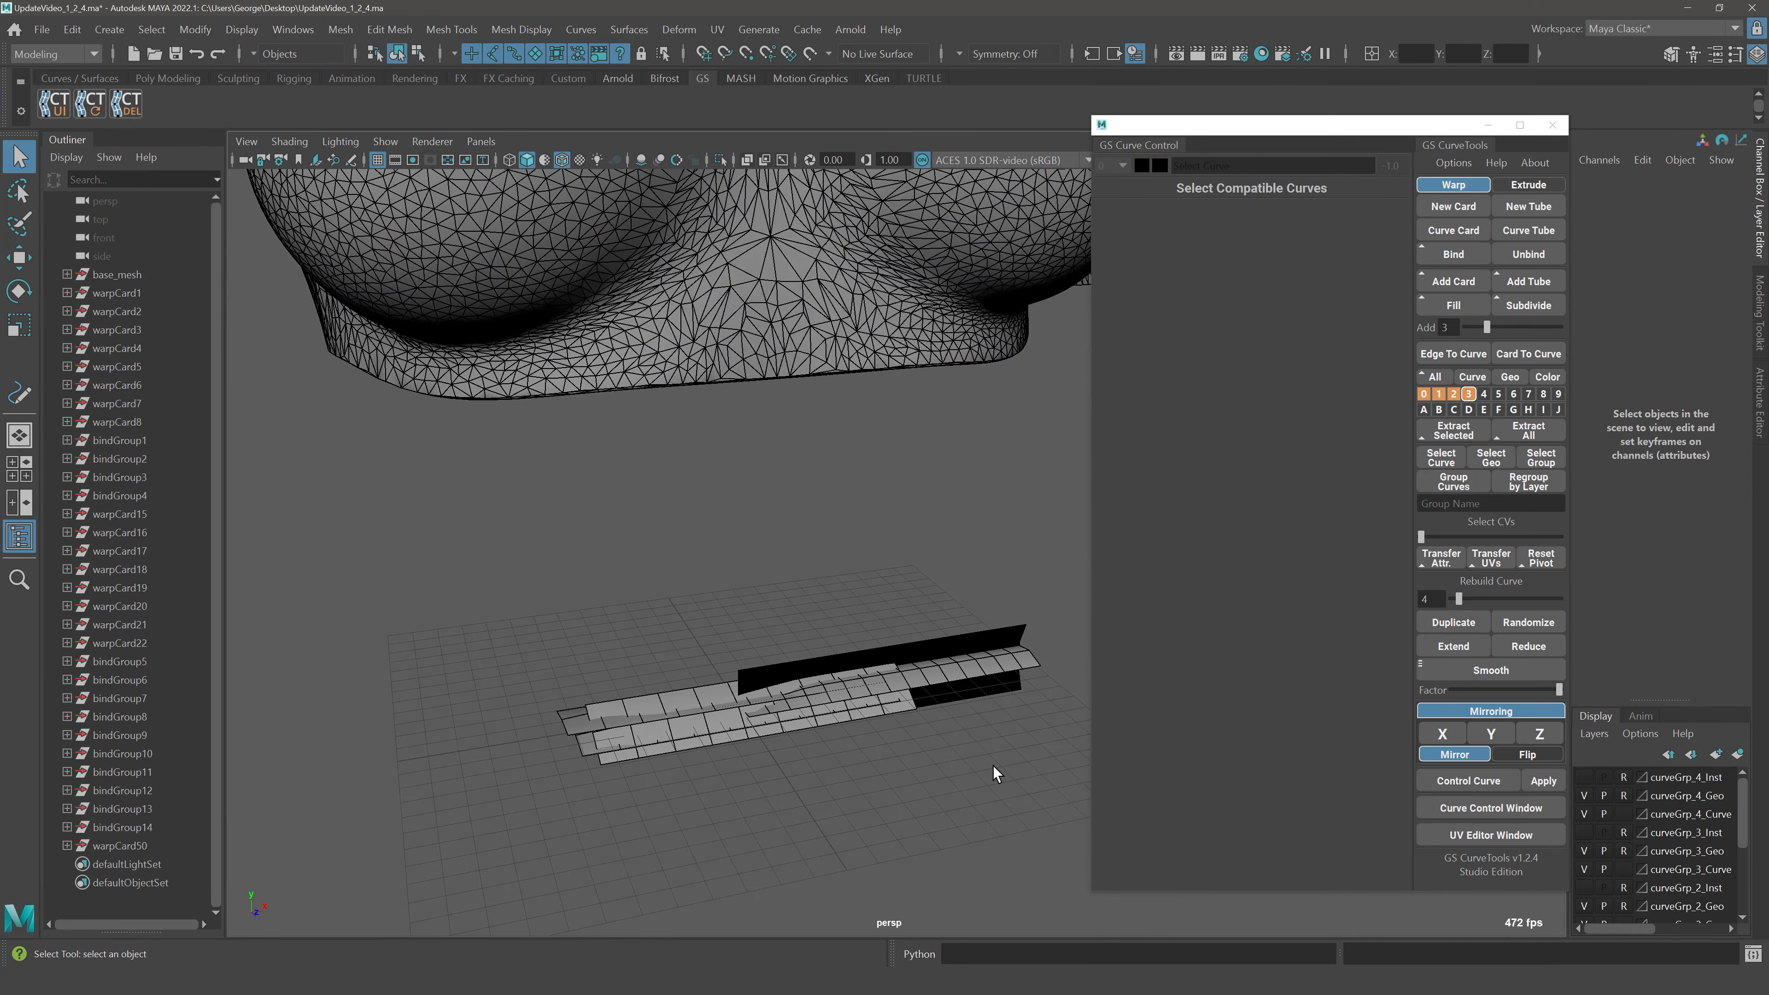
pyautogui.keyDown('alt'); pyautogui.moveTo(1003, 787); pyautogui.dragTo(863, 791); pyautogui.keyUp('alt')
pyautogui.moveTo(819, 752); pyautogui.dragTo(1126, 513)
pyautogui.keyDown('alt'); pyautogui.moveTo(918, 575); pyautogui.dragTo(973, 711); pyautogui.keyUp('alt')
# Make the geometry on curve layers 0 to 3 selectable, select the leftover cards and inspect bindGroup7 in the outliner
pyautogui.moveTo(1467, 397); pyautogui.dragTo(1572, 365, button='right')
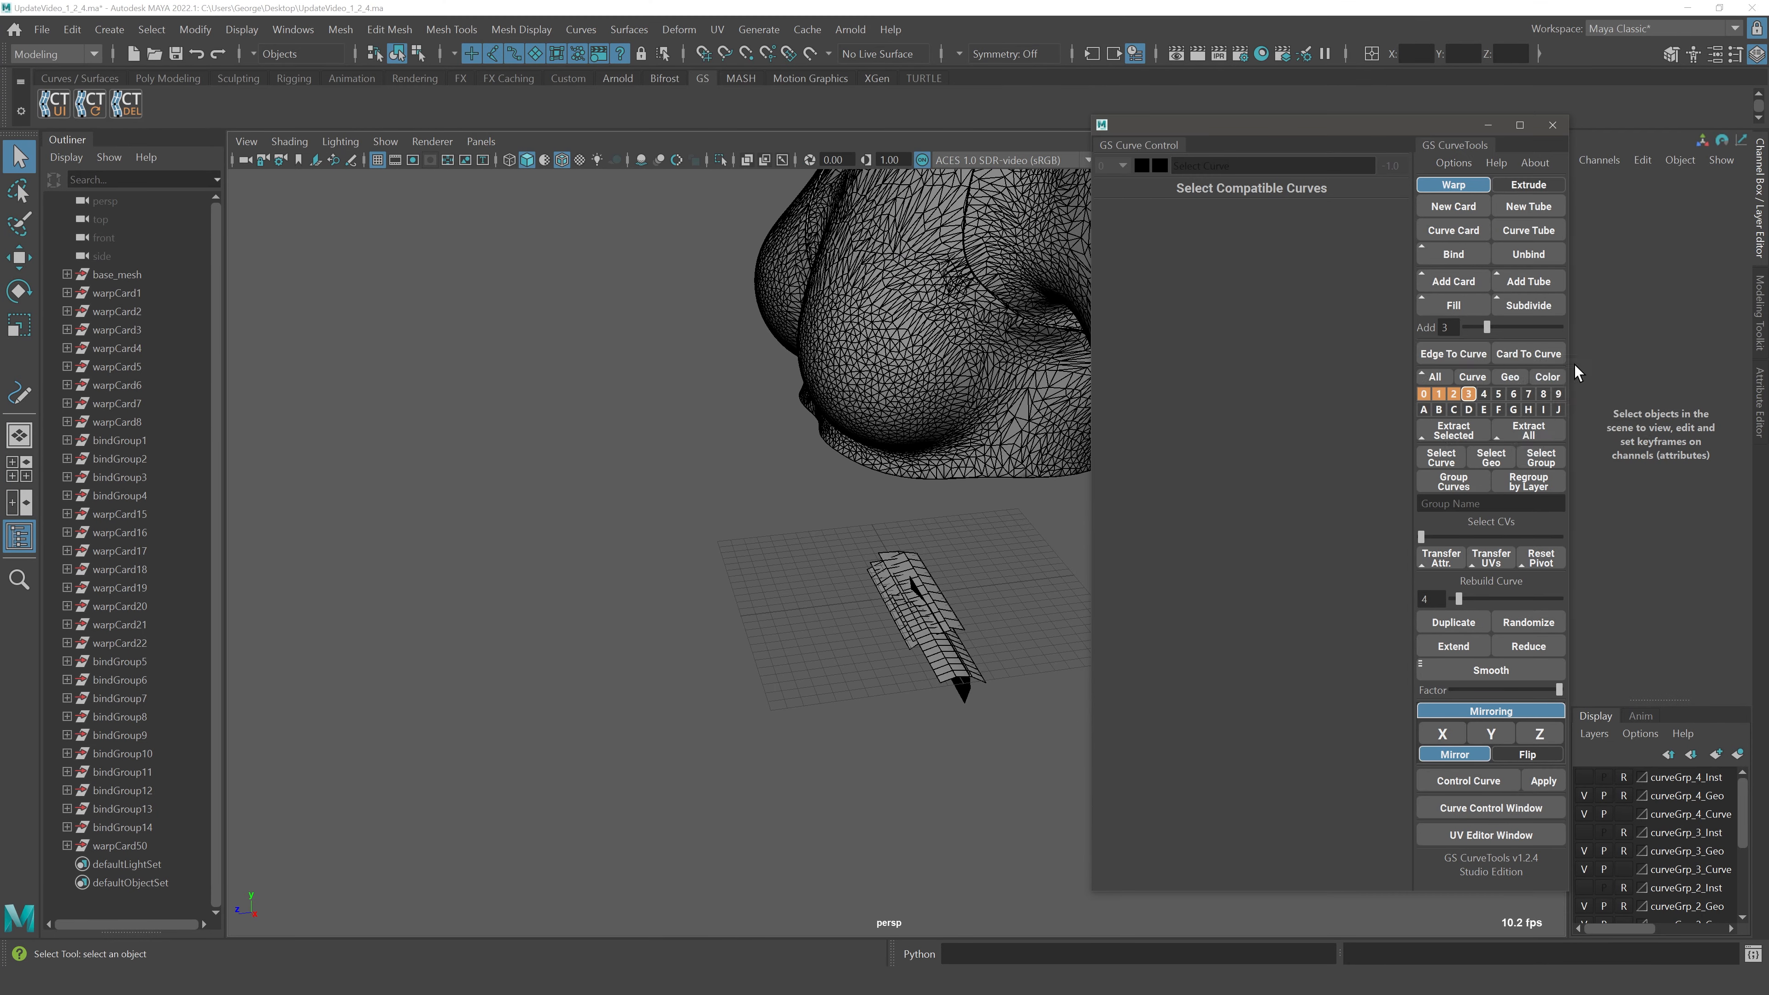
pyautogui.moveTo(1453, 394); pyautogui.dragTo(1537, 361, button='right')
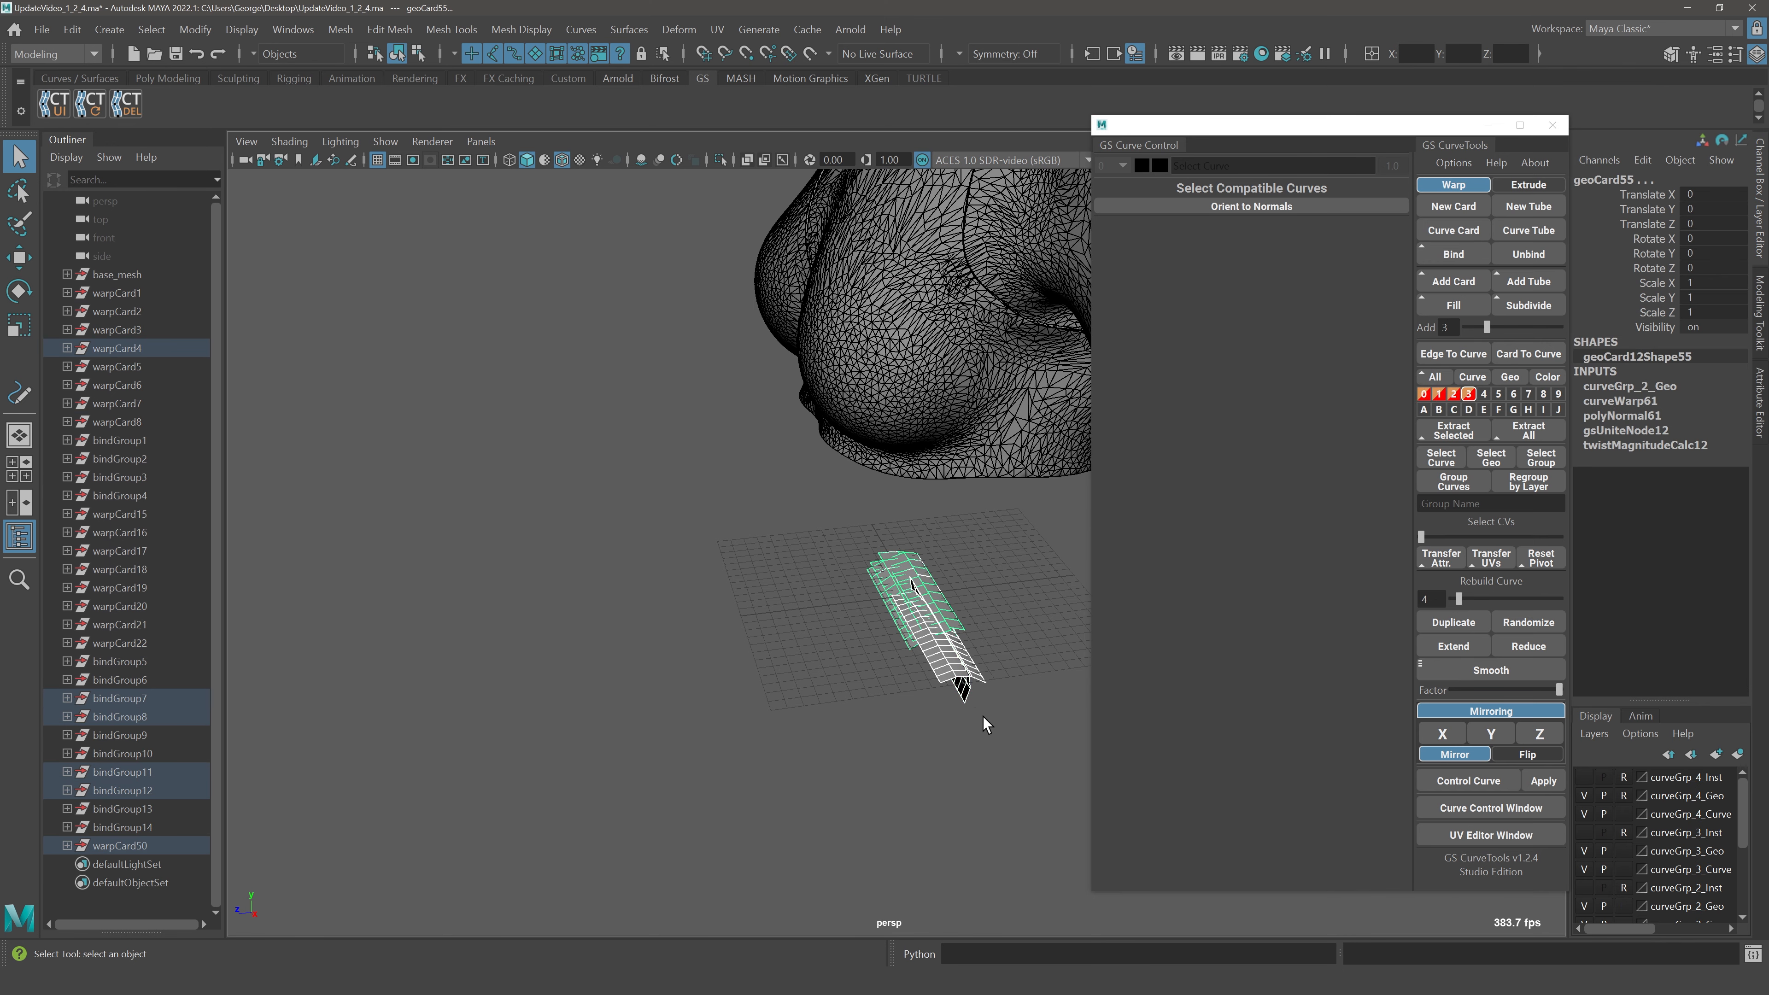
pyautogui.moveTo(791, 721); pyautogui.dragTo(996, 543)
pyautogui.click(123, 699)
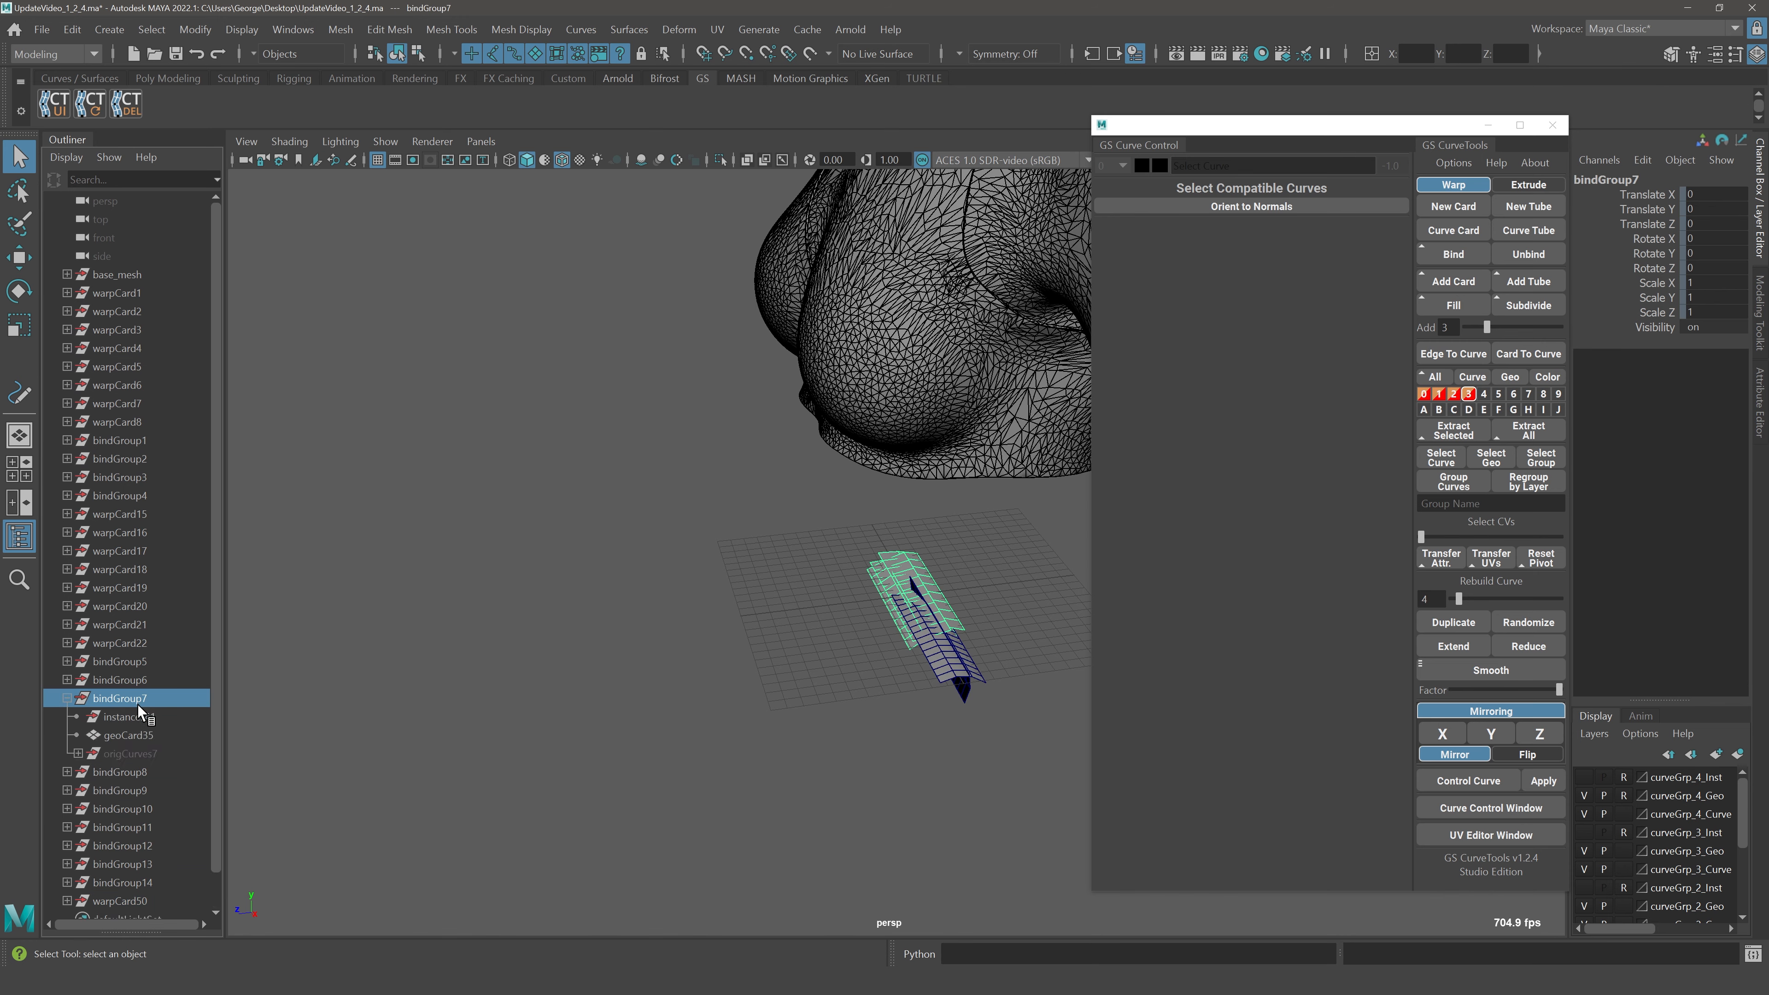
pyautogui.click(67, 698)
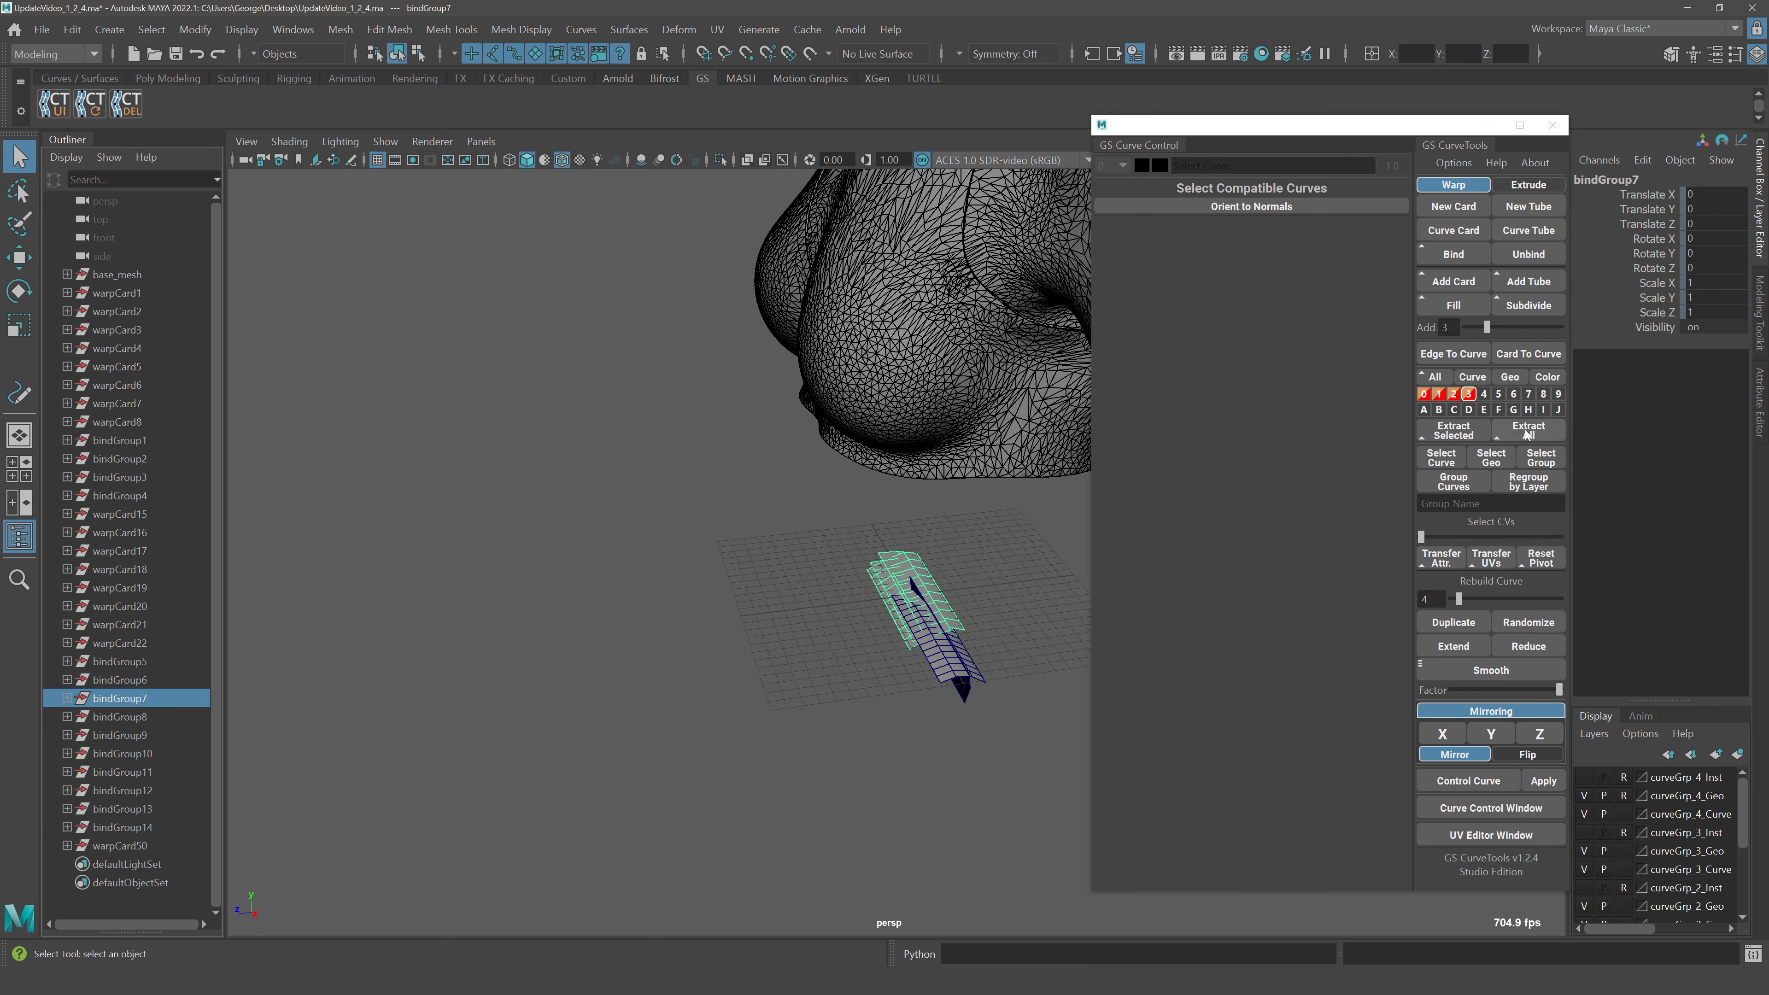
# Return curve layers 0 to 3 to their normal display mode and undo the path curve deletions
pyautogui.rightClick(1448, 397)
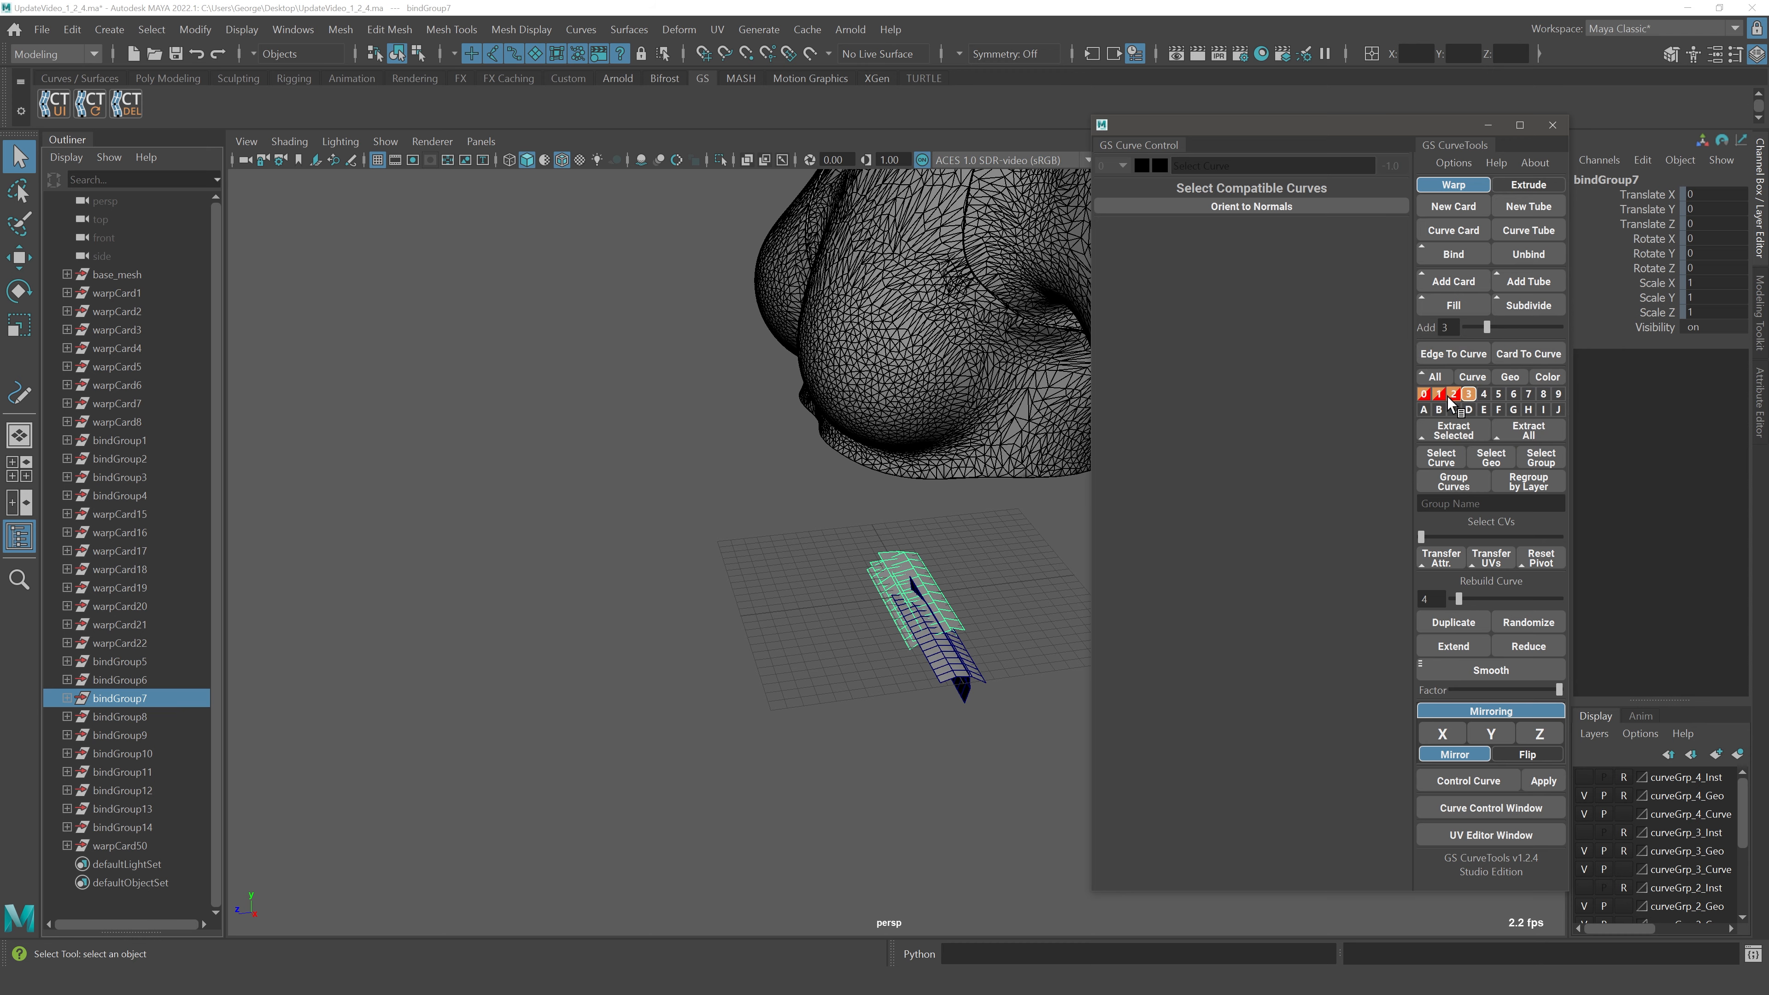
pyautogui.hotkey('ctrl', 'z')
pyautogui.hotkey('ctrl', 'z')
pyautogui.hotkey('ctrl', 'z')
pyautogui.hotkey('ctrl', 'z')
pyautogui.hotkey('ctrl', 'z')
pyautogui.hotkey('ctrl', 'z')
pyautogui.hotkey('ctrl', 'z')
pyautogui.hotkey('ctrl', 'z')
pyautogui.hotkey('ctrl', 'z')
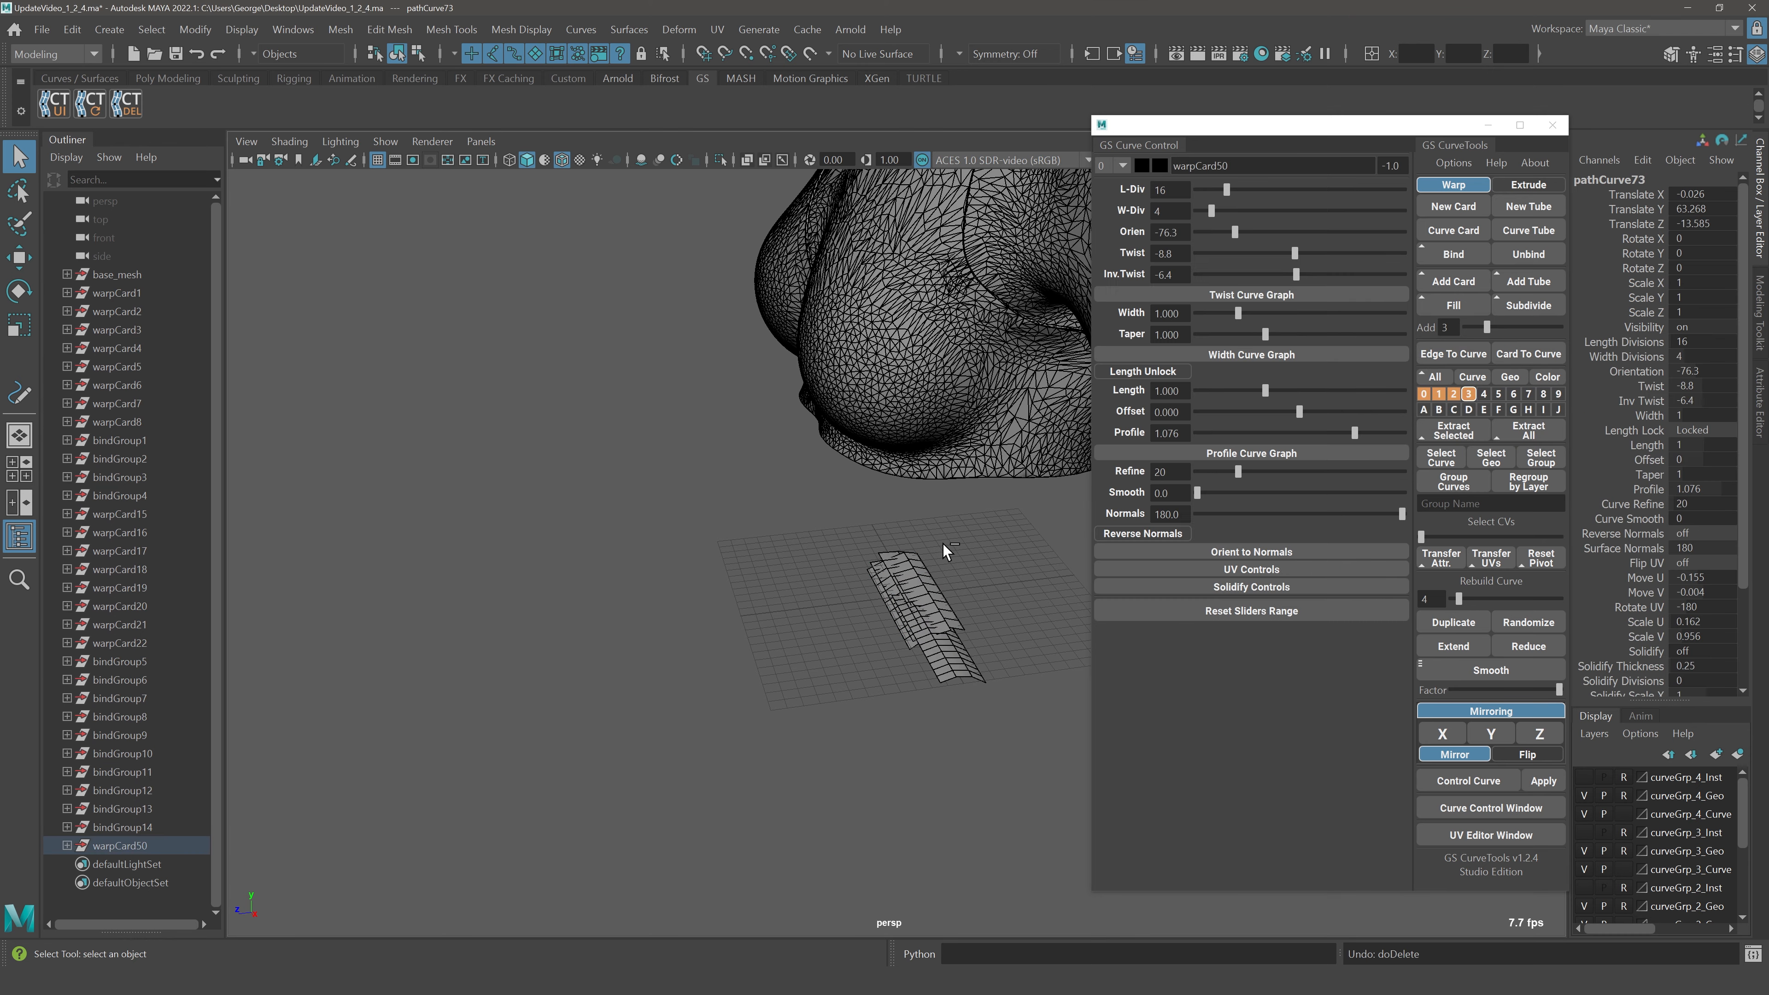
# Select the long warp card at the back of the head and its parent group warpCard50
pyautogui.keyDown('alt'); pyautogui.moveTo(995, 462); pyautogui.dragTo(853, 821, button='middle'); pyautogui.keyUp('alt')
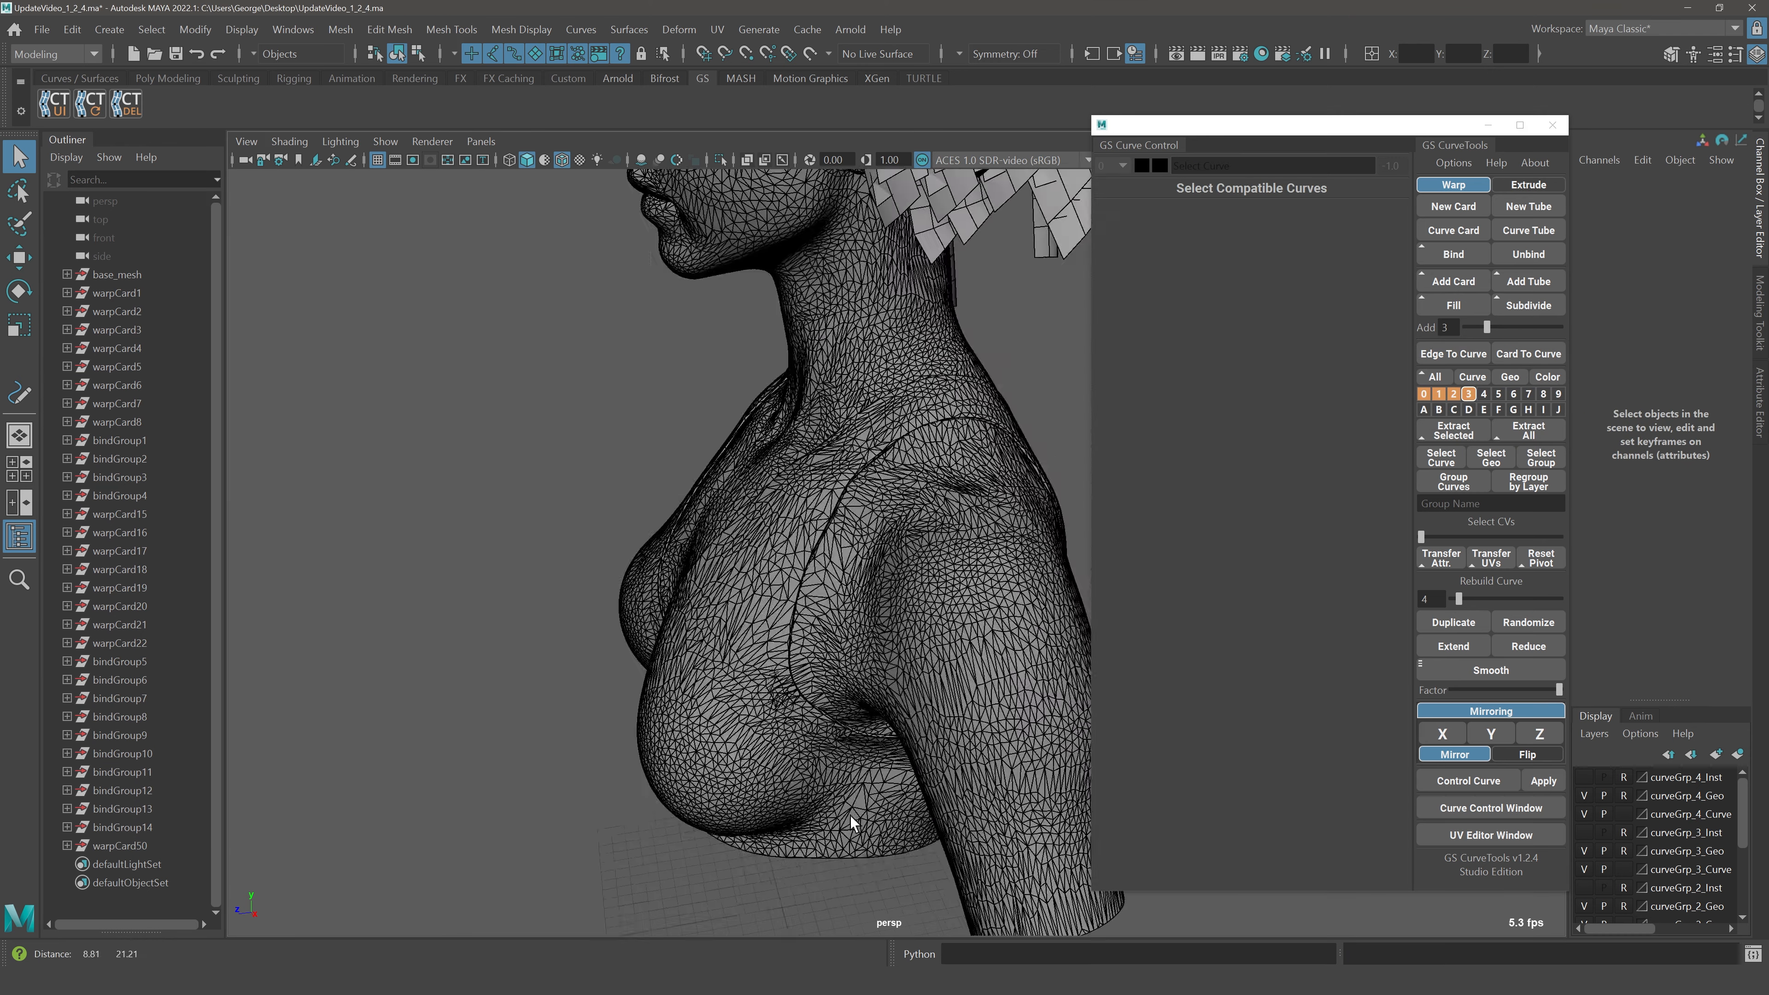
pyautogui.scroll(1, 992, 459)
pyautogui.scroll(-5, 992, 459)
pyautogui.keyDown('alt'); pyautogui.moveTo(992, 459); pyautogui.dragTo(967, 747, button='middle'); pyautogui.keyUp('alt')
pyautogui.scroll(2, 933, 683)
pyautogui.keyDown('alt'); pyautogui.moveTo(904, 637); pyautogui.dragTo(829, 503); pyautogui.keyUp('alt')
pyautogui.click(801, 491)
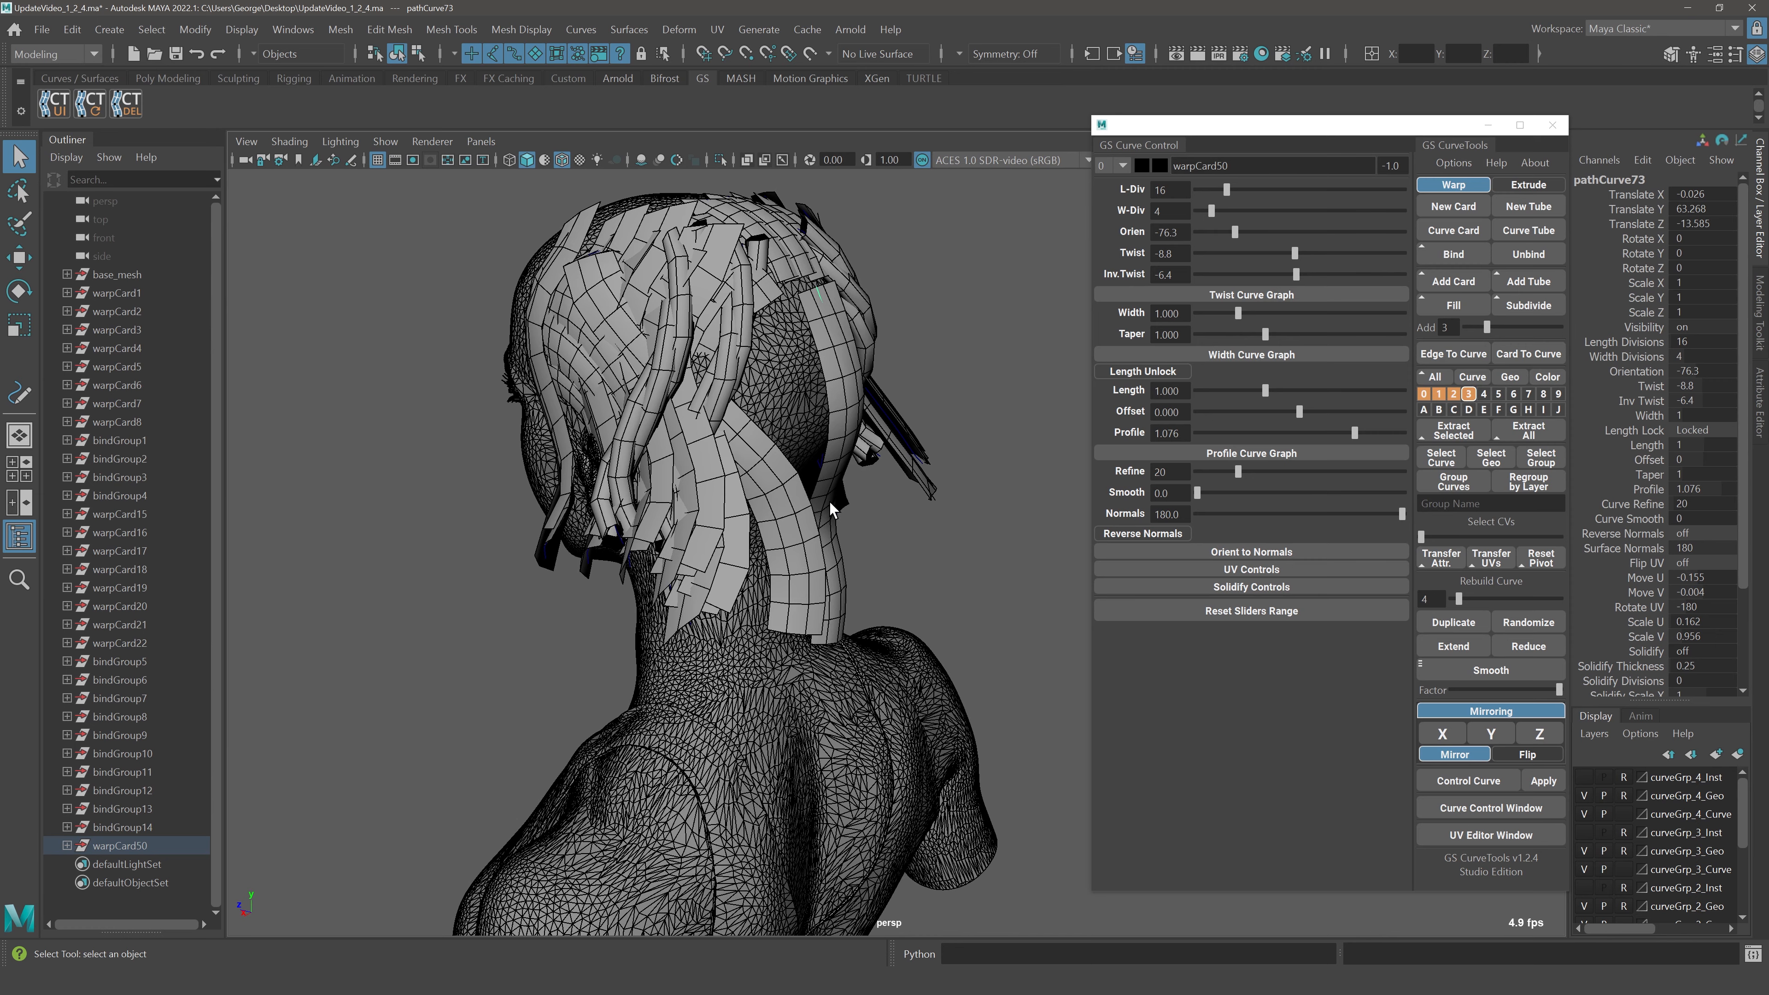
pyautogui.click(829, 502)
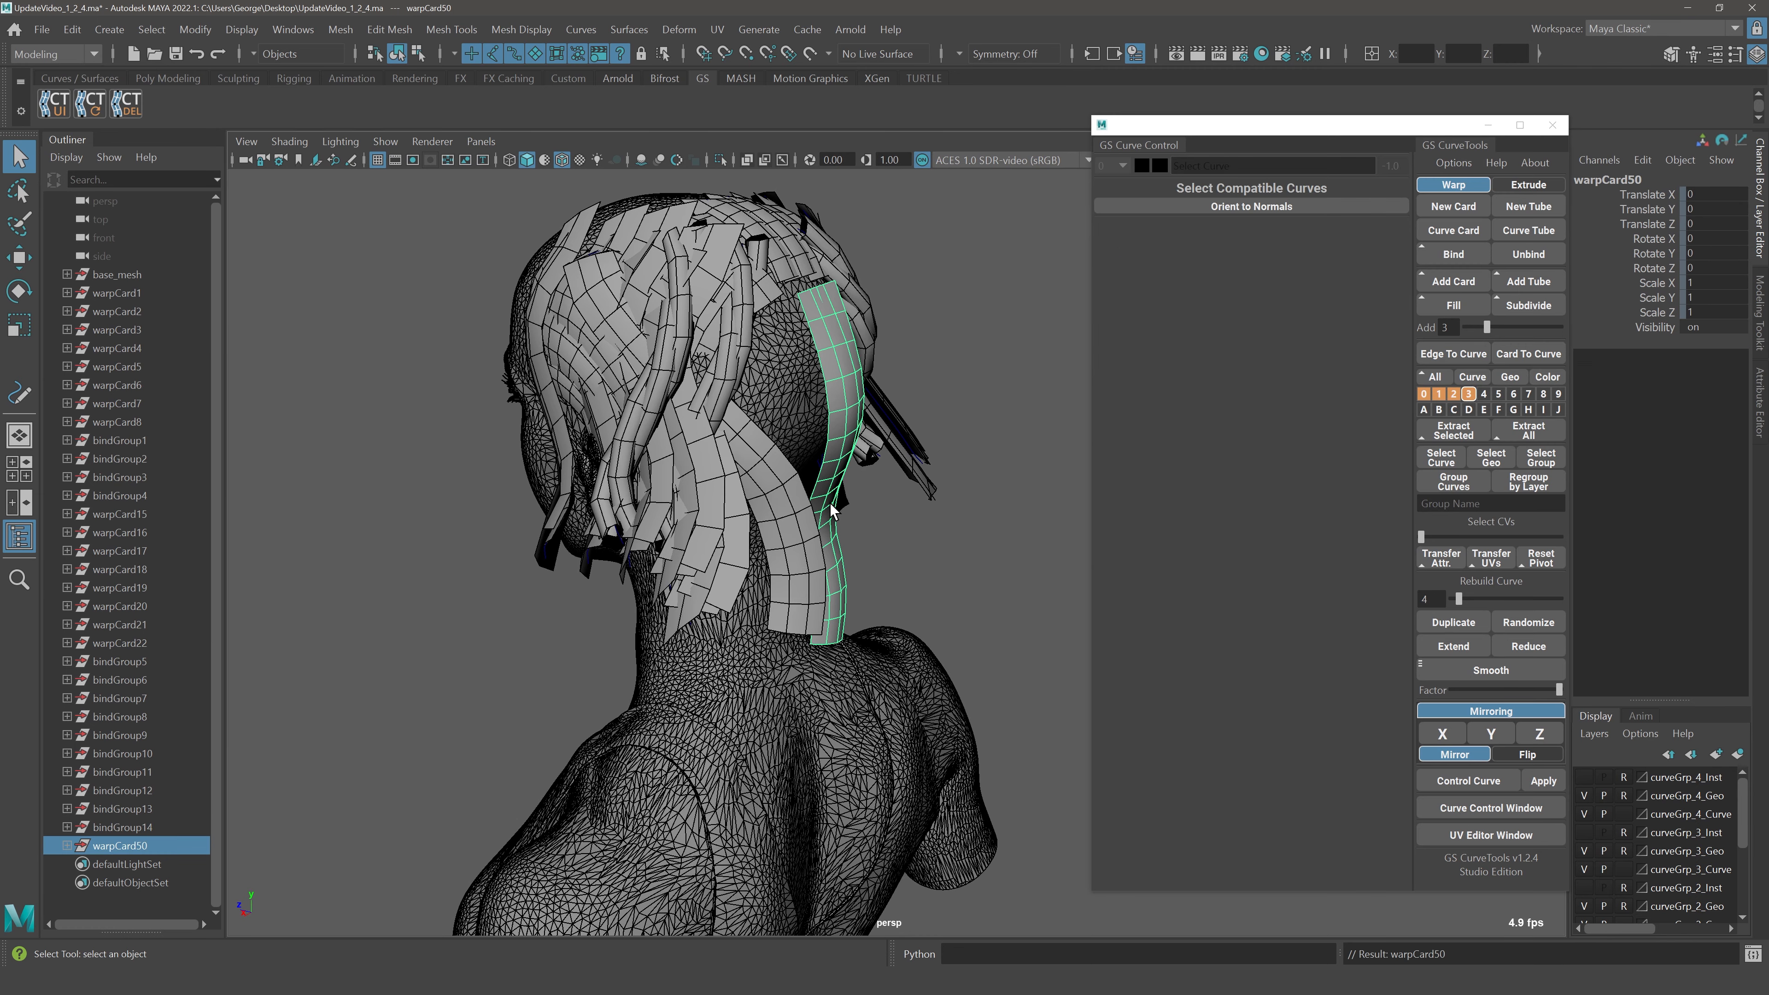
# Expand the warpCard50 group in the outliner and select its child pathCurve73
pyautogui.click(69, 844)
pyautogui.scroll(-2, 150, 801)
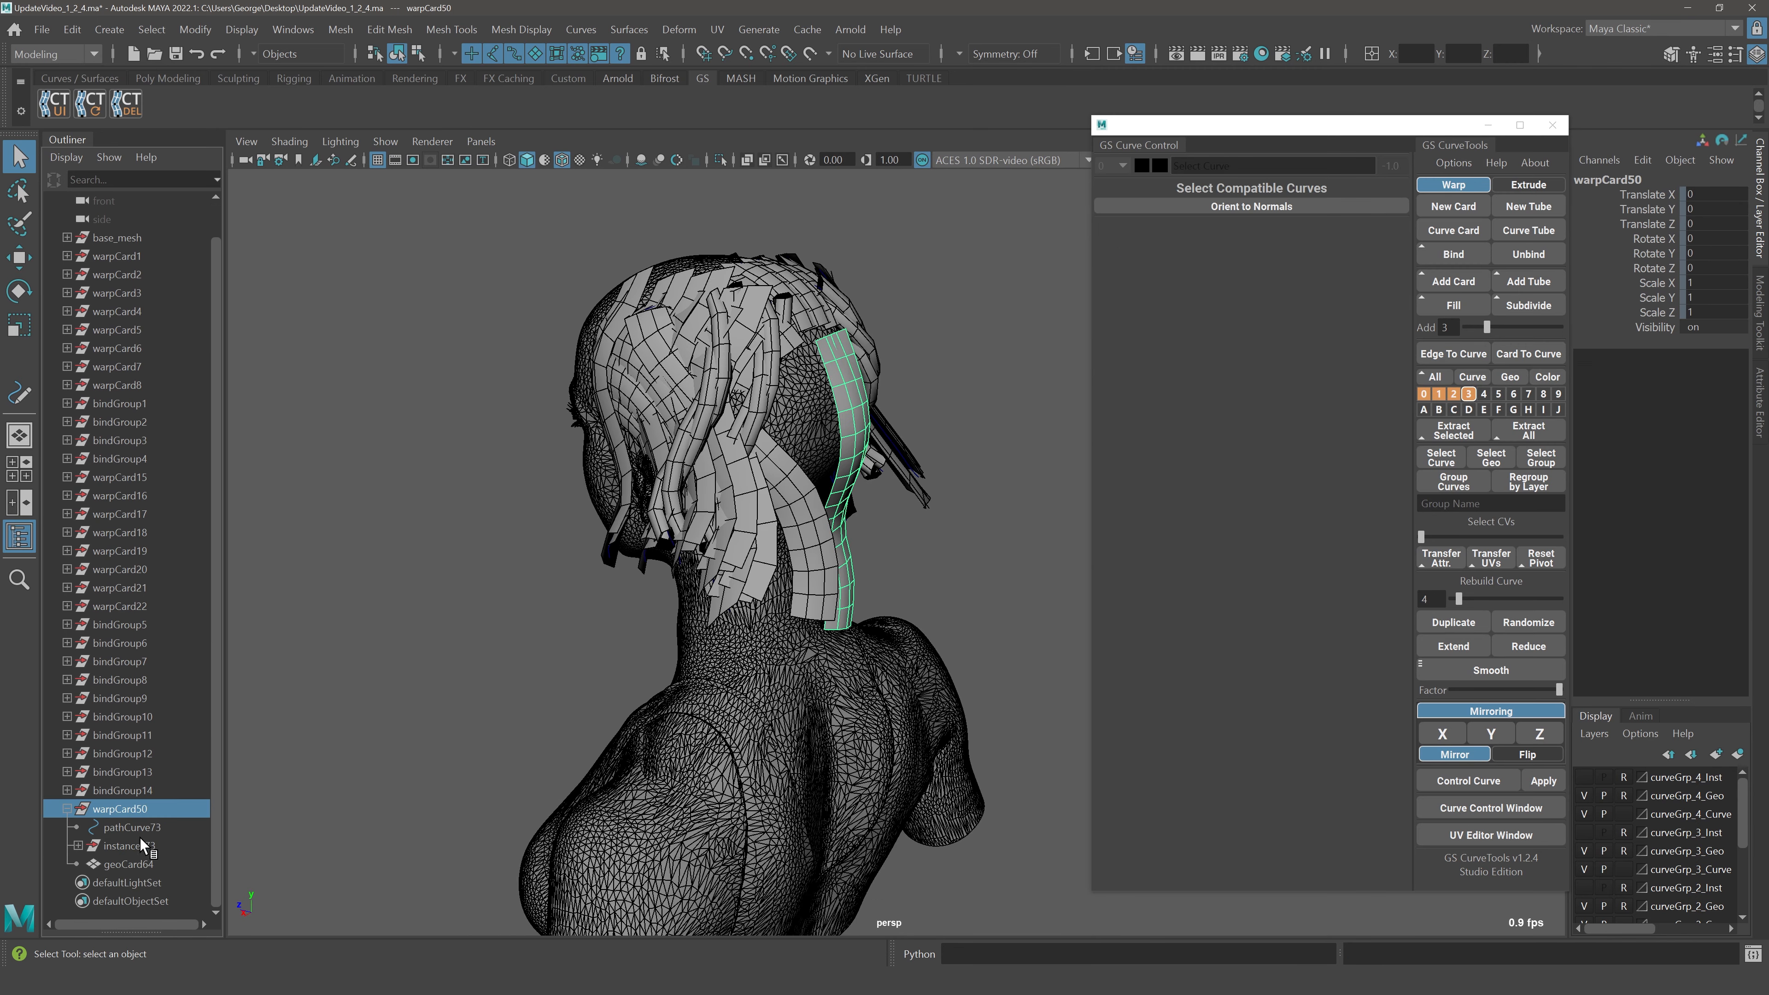
pyautogui.click(139, 832)
pyautogui.press('Up')
pyautogui.click(164, 829)
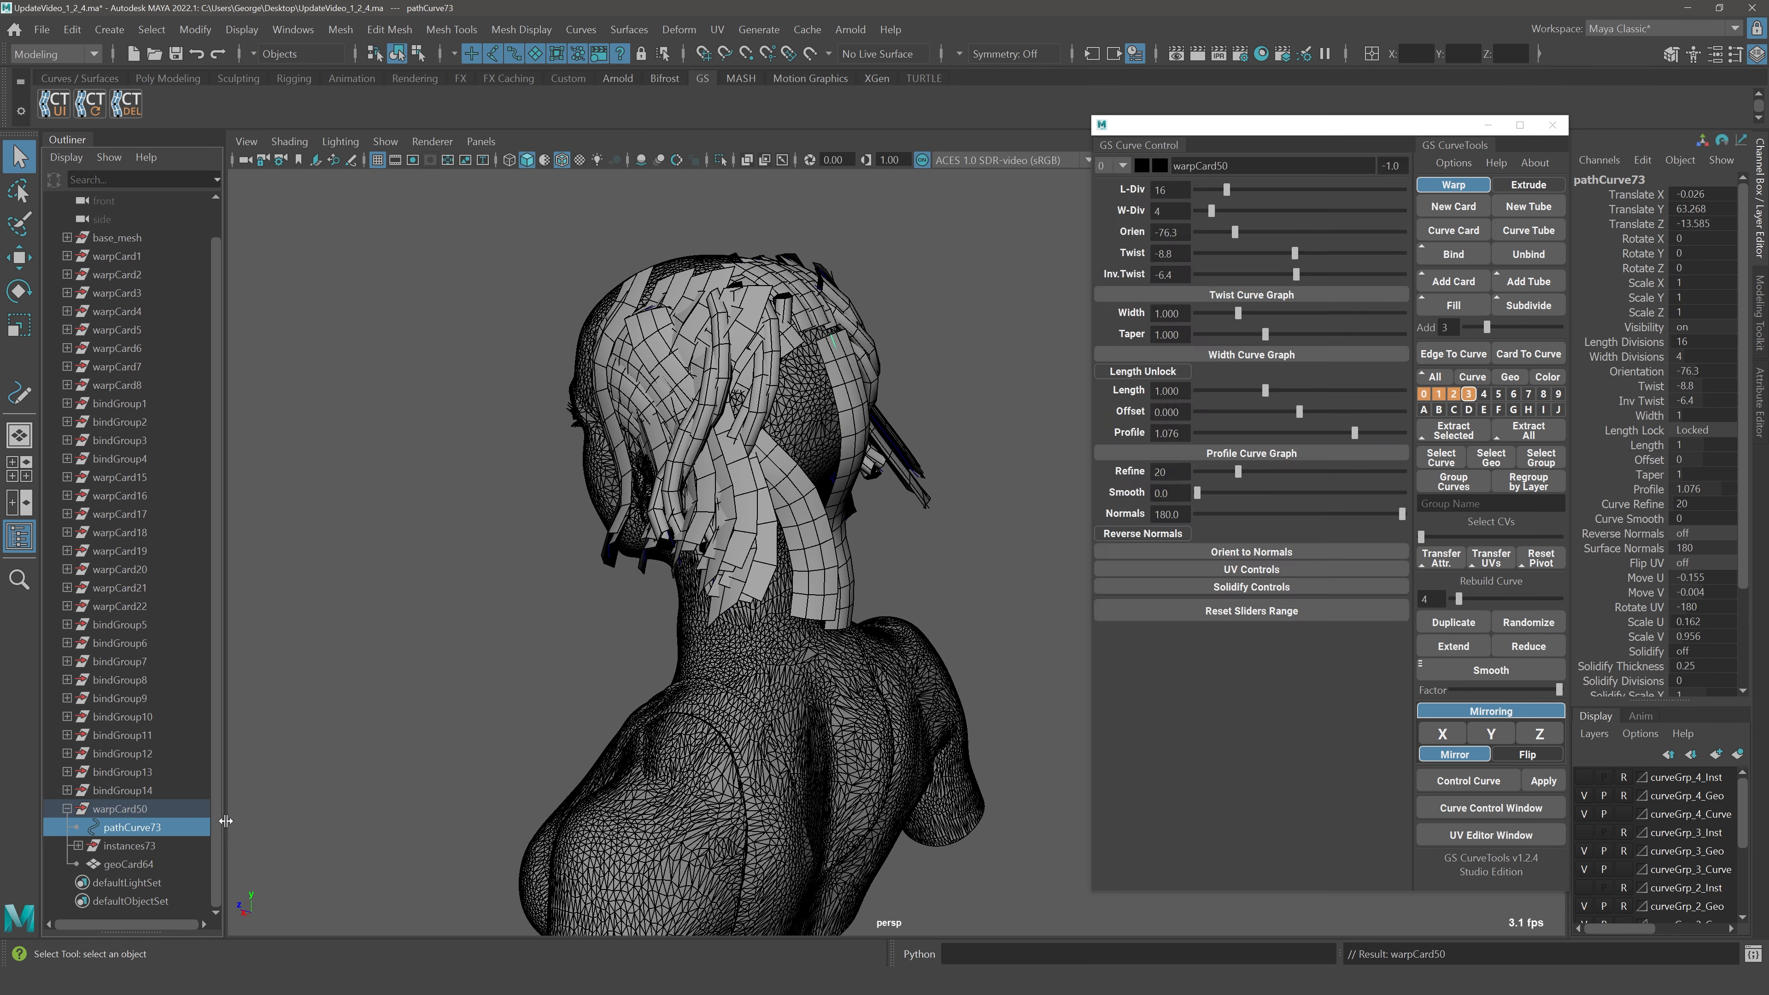
# Go up from pathCurve73 to its parent group warpCard50 and delete the whole group
pyautogui.press('Up')
pyautogui.press('Down')
pyautogui.press('Up')
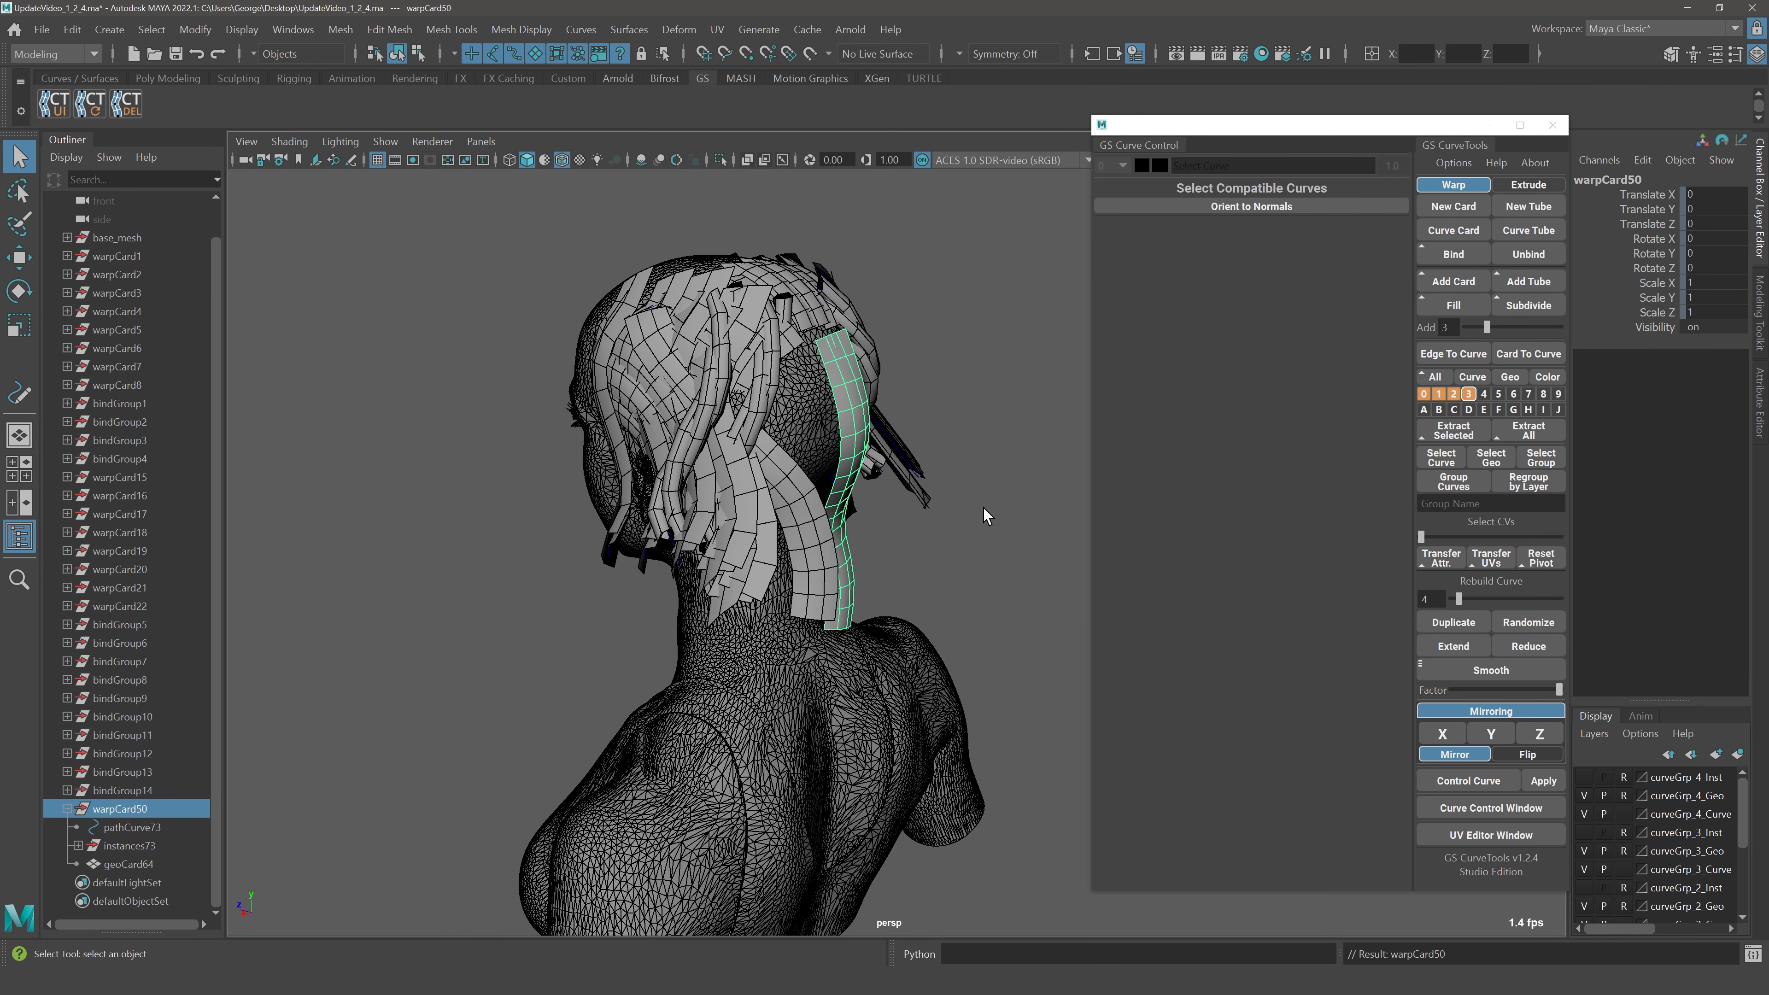
pyautogui.press('Delete')
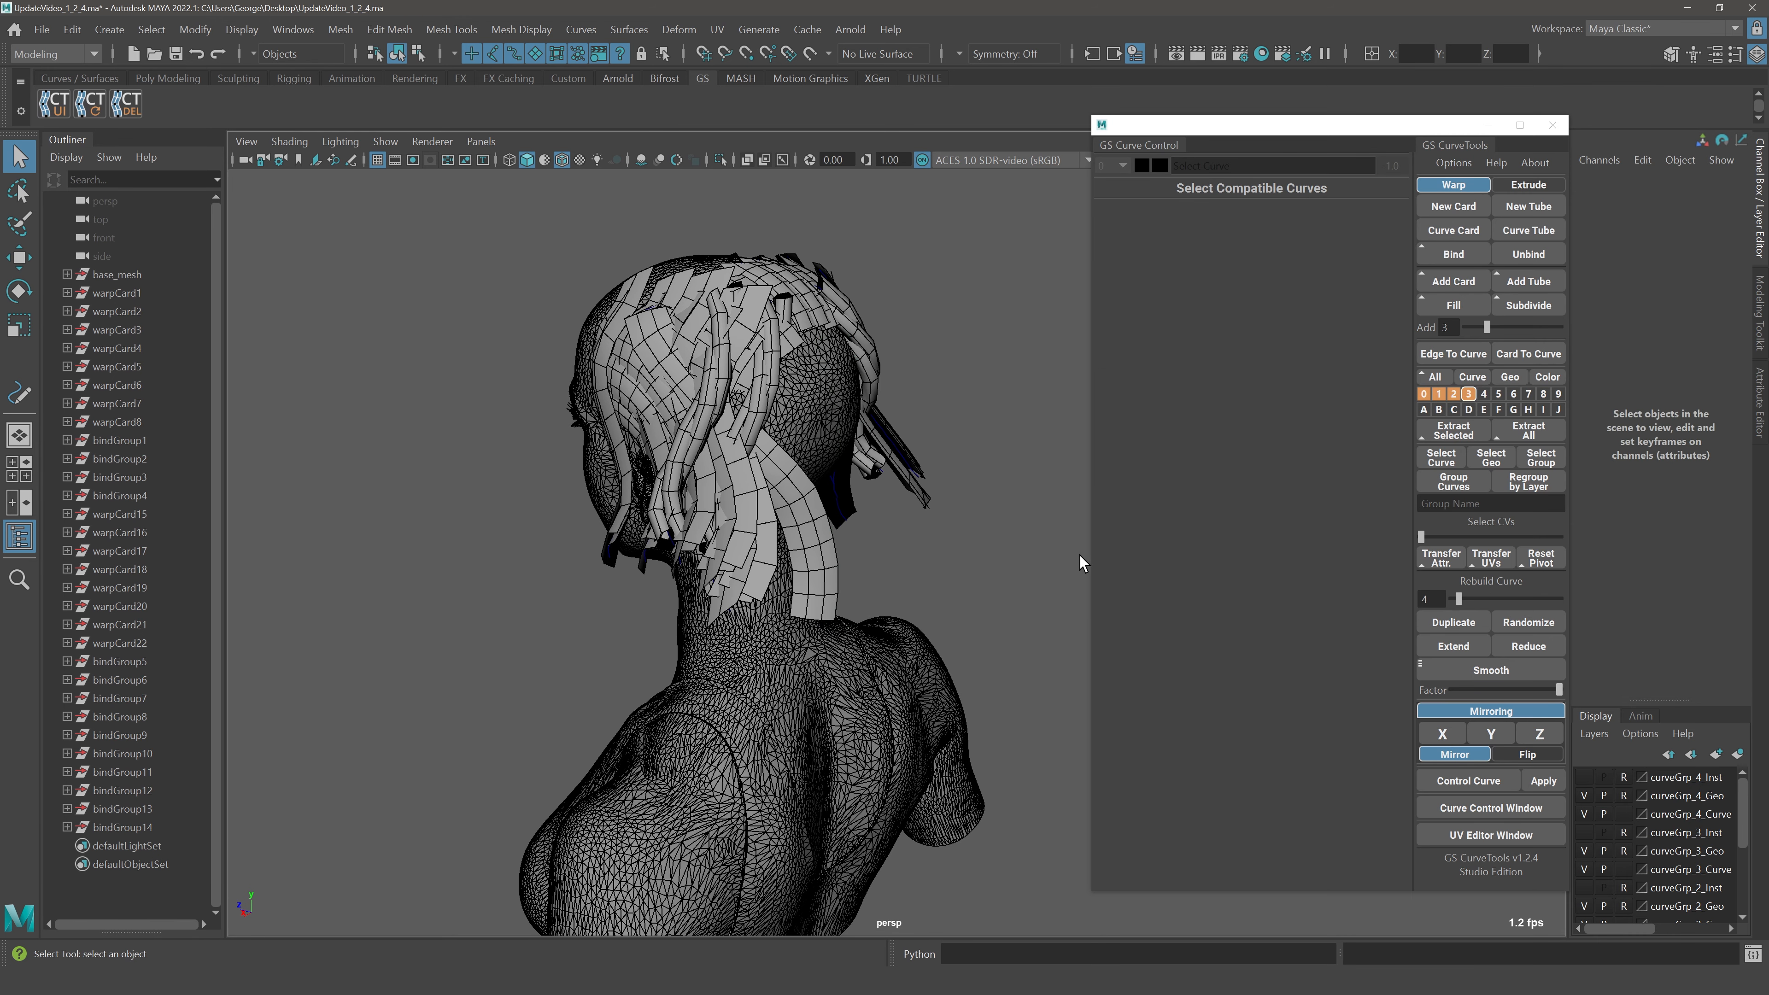
# Select the path curve of bindGroup2 on the back of the head and delete only that curve
pyautogui.keyDown('alt'); pyautogui.moveTo(1079, 555); pyautogui.dragTo(985, 615, button='right'); pyautogui.keyUp('alt')
pyautogui.keyDown('alt'); pyautogui.moveTo(931, 729); pyautogui.dragTo(932, 621); pyautogui.keyUp('alt')
pyautogui.keyDown('alt'); pyautogui.moveTo(817, 729); pyautogui.dragTo(788, 937, button='middle'); pyautogui.keyUp('alt')
pyautogui.keyDown('alt'); pyautogui.moveTo(828, 704); pyautogui.dragTo(960, 575, button='right'); pyautogui.keyUp('alt')
pyautogui.keyDown('alt'); pyautogui.moveTo(960, 576); pyautogui.dragTo(899, 573); pyautogui.keyUp('alt')
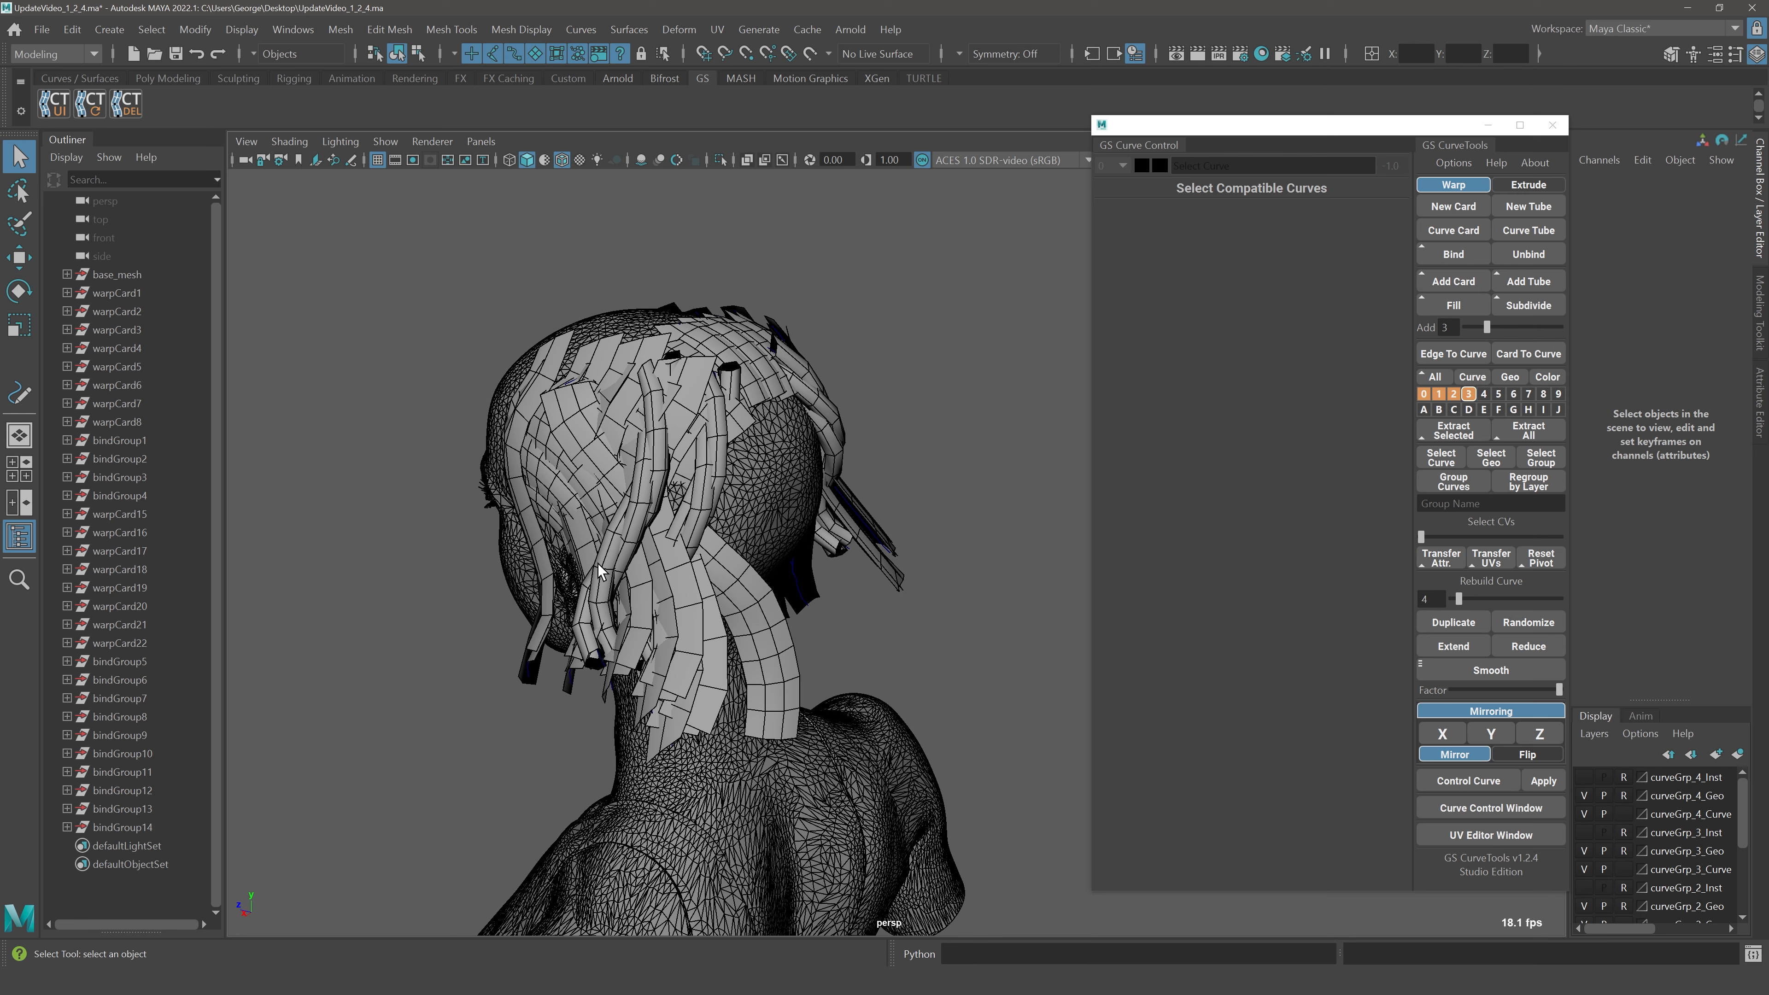
pyautogui.click(710, 462)
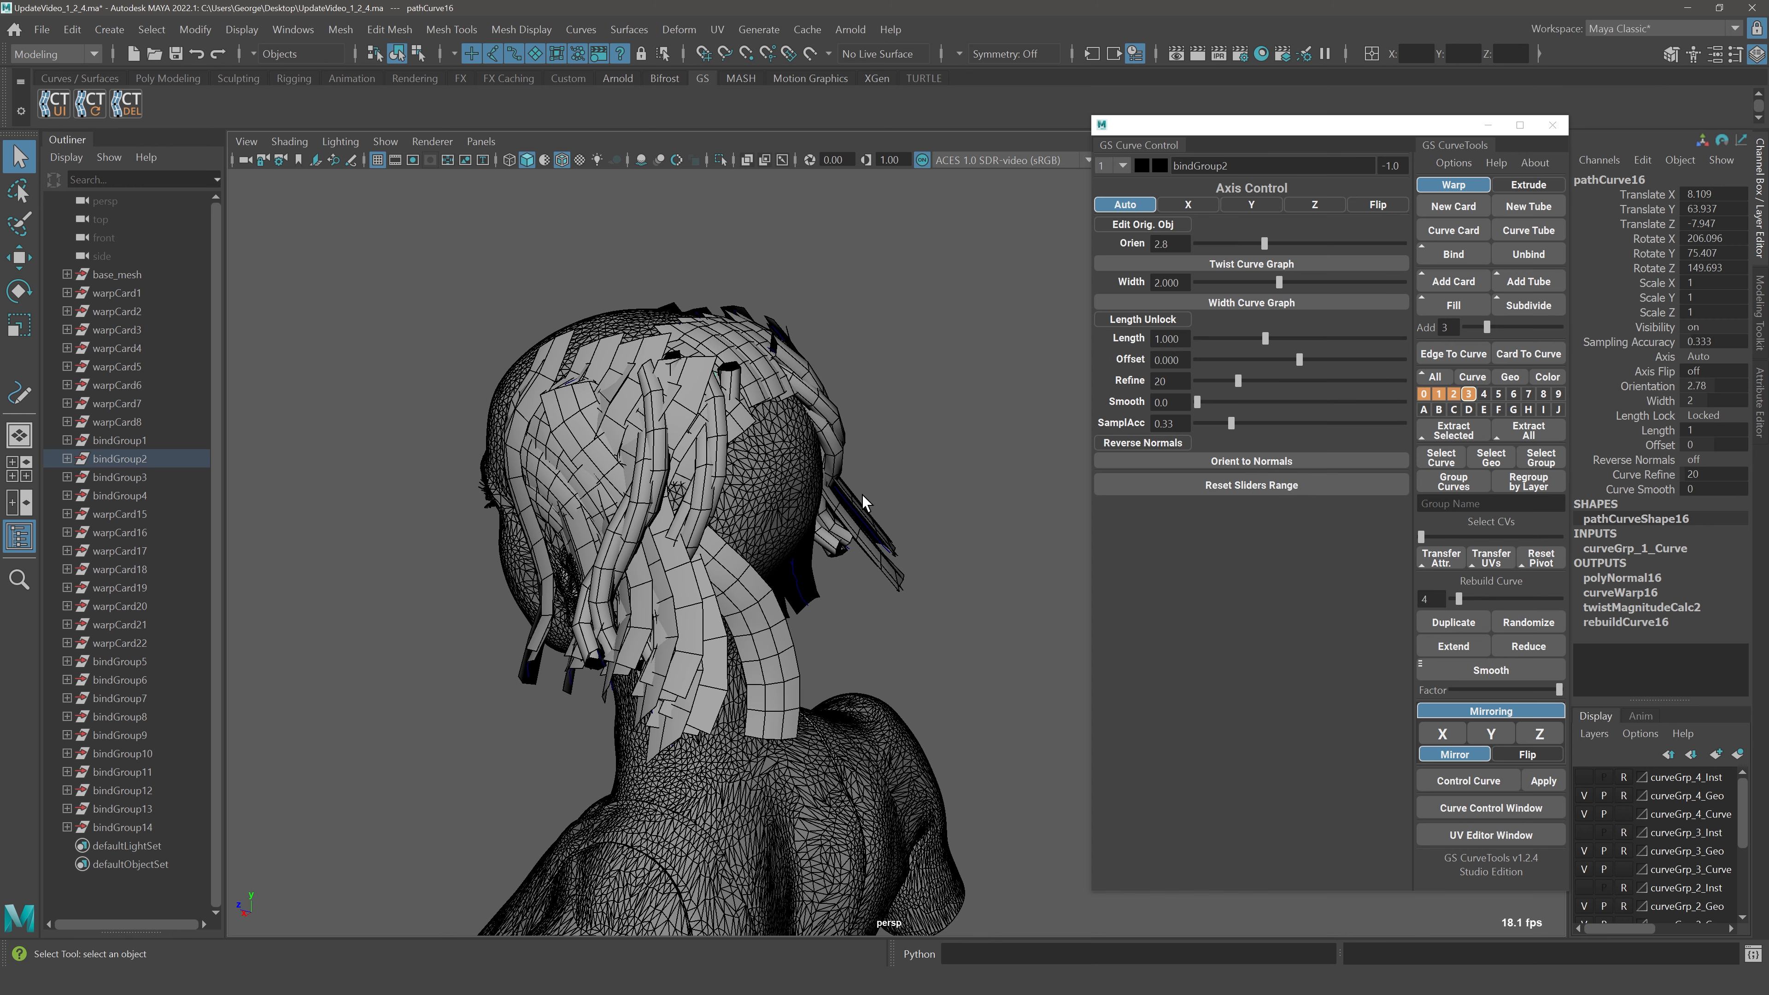
pyautogui.click(738, 482)
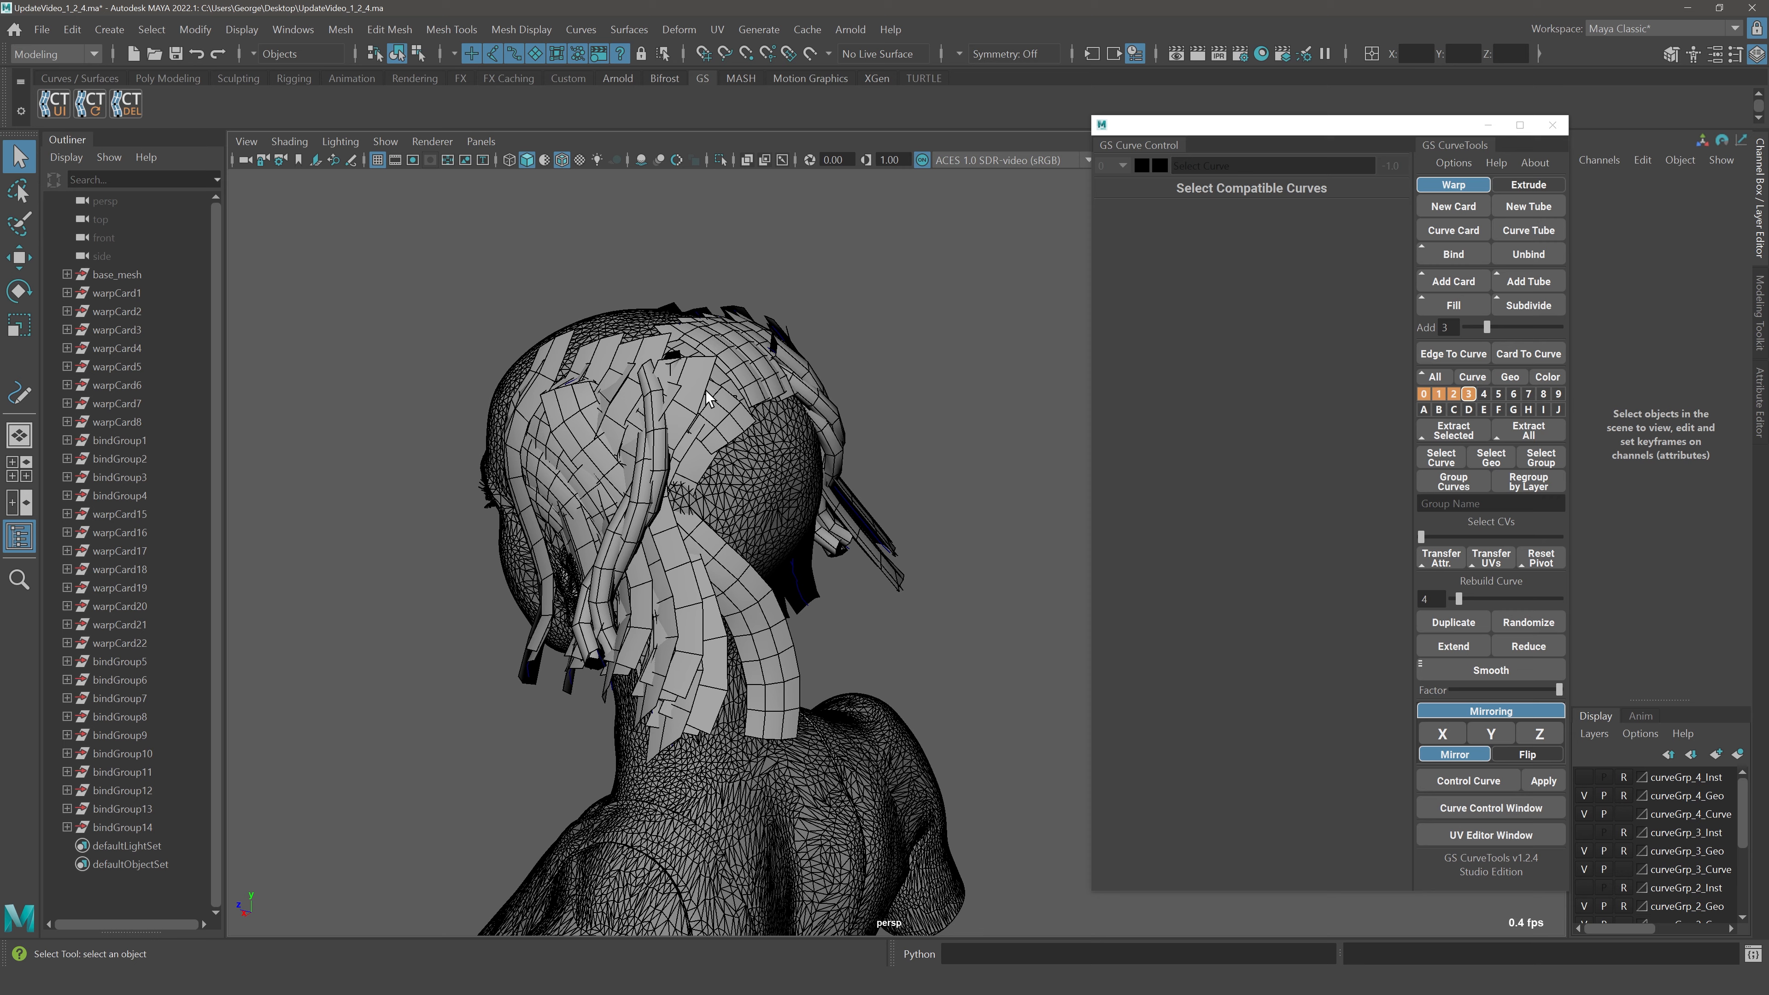
# Check the bound geometry left at the origin and undo the deletion of bindGroup2's path curve
pyautogui.keyDown('alt'); pyautogui.moveTo(712, 467); pyautogui.dragTo(865, 481, button='right'); pyautogui.keyUp('alt')
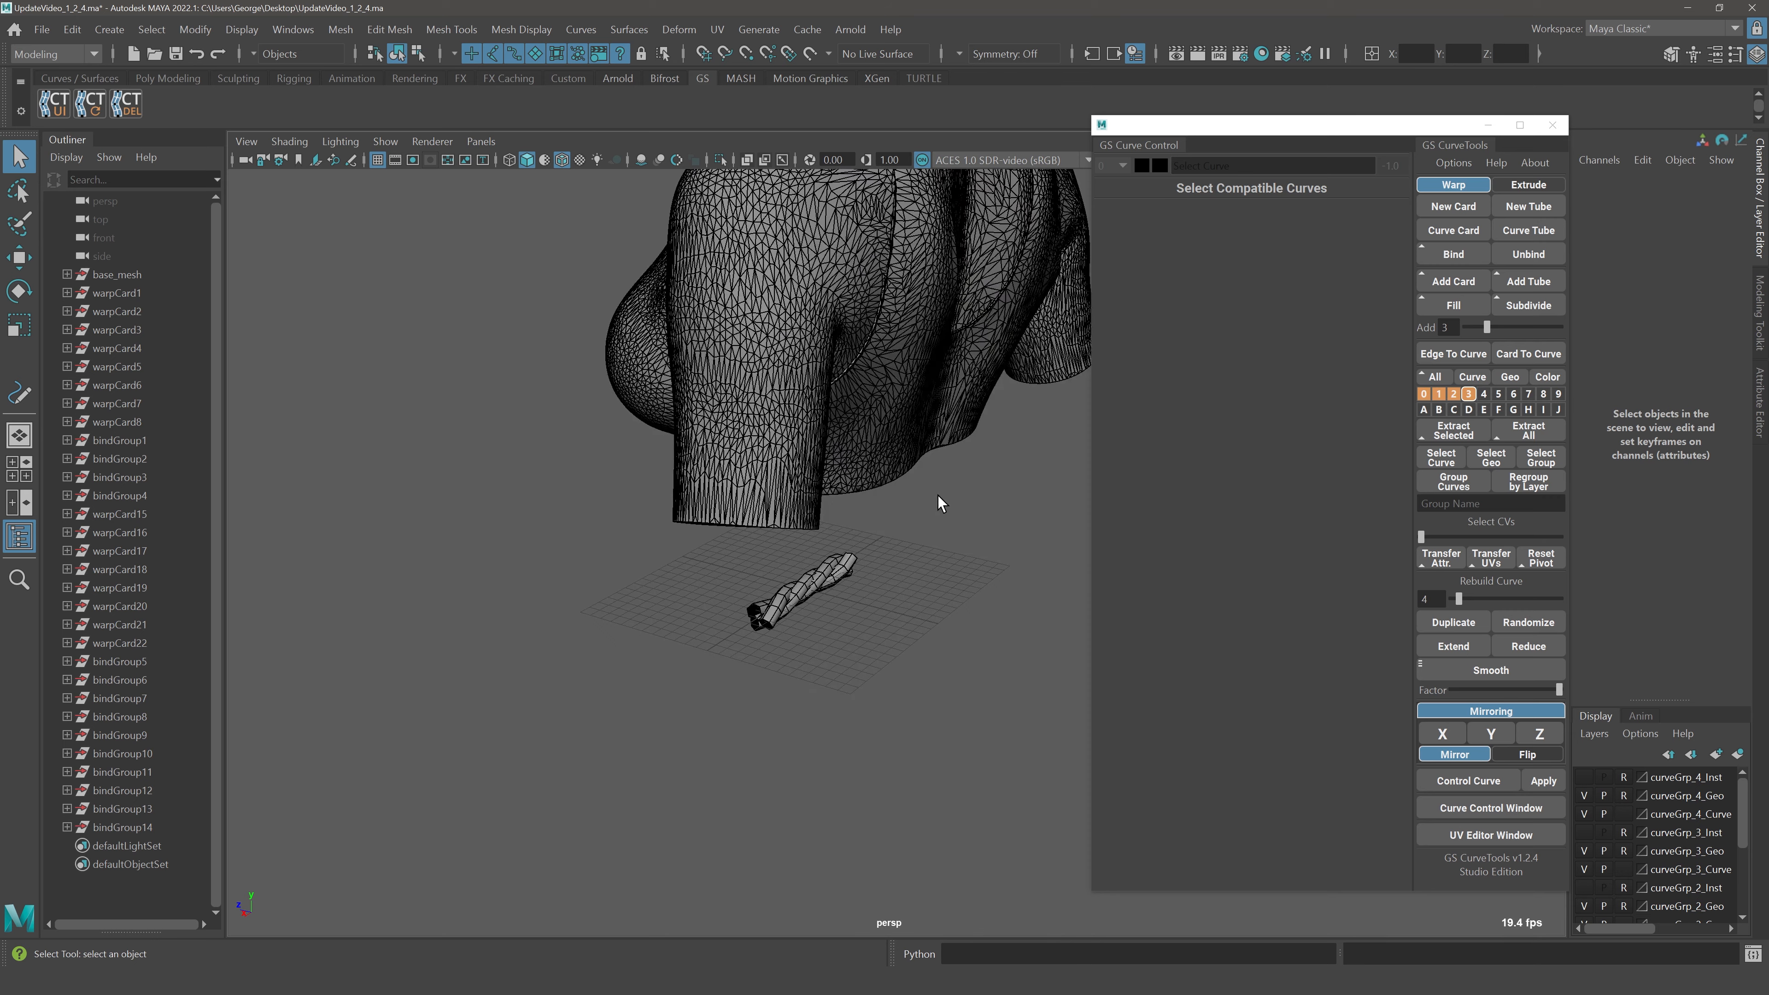
pyautogui.keyDown('alt'); pyautogui.moveTo(939, 501); pyautogui.dragTo(936, 601, button='middle'); pyautogui.keyUp('alt')
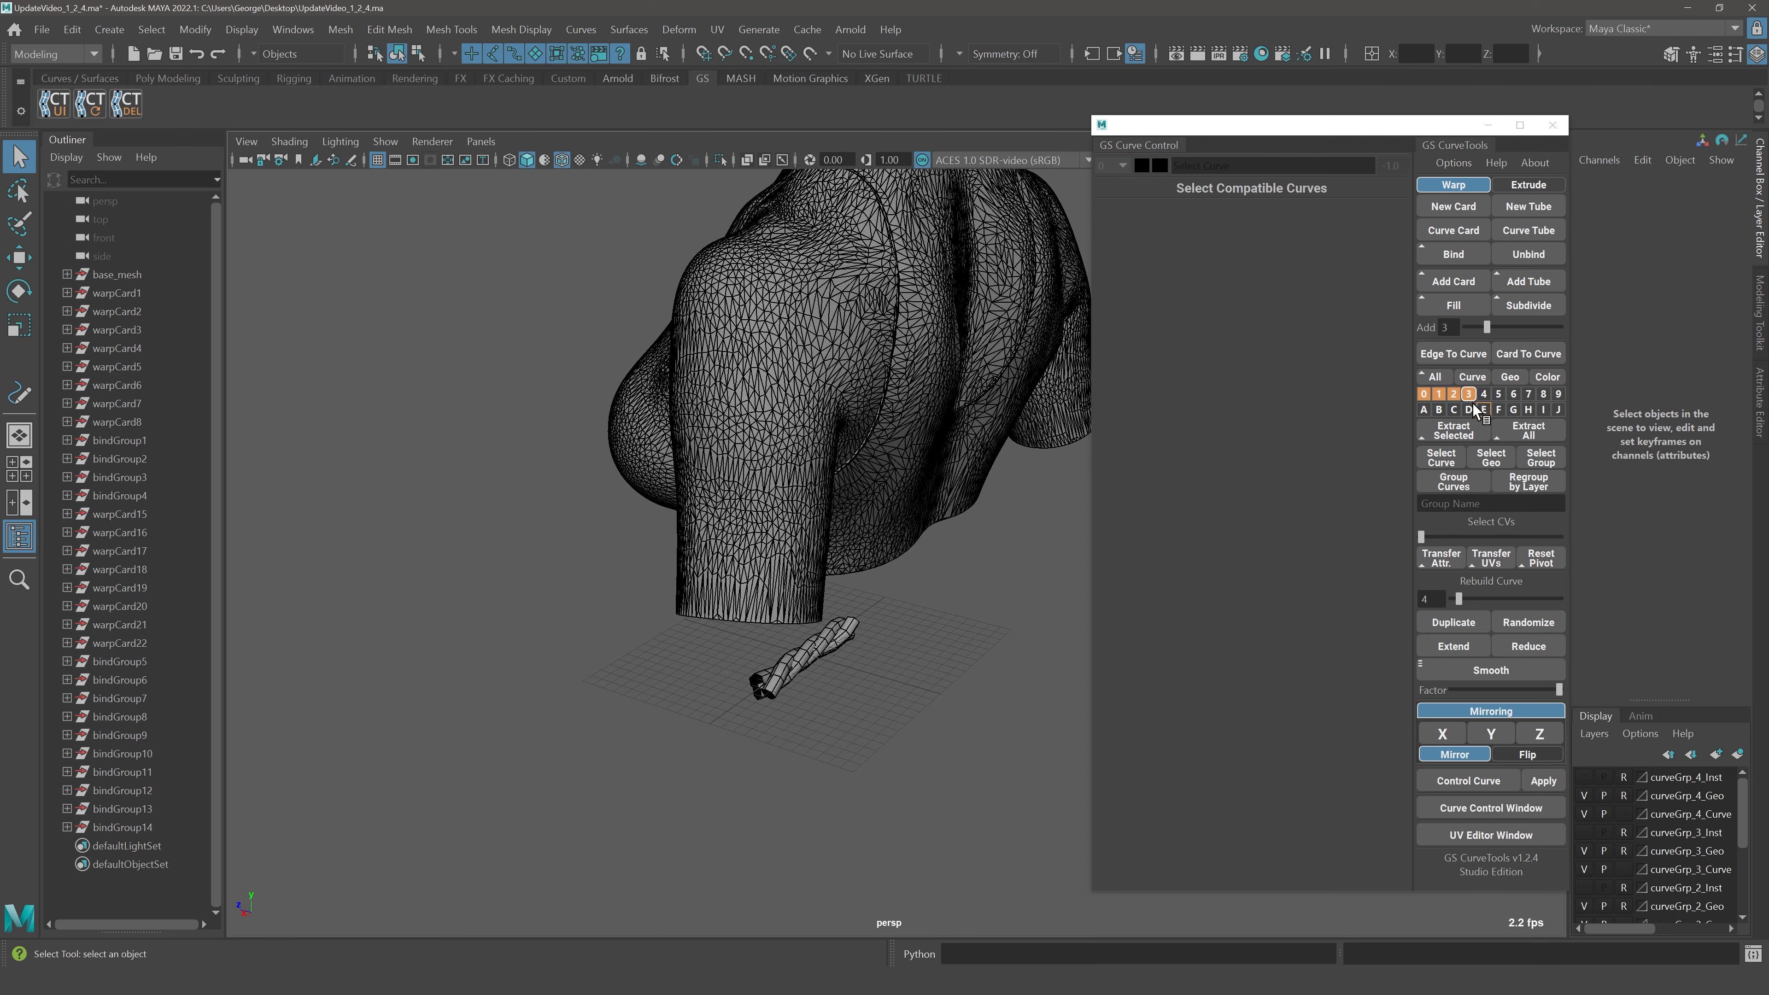
pyautogui.hotkey('ctrl', 'z')
pyautogui.keyDown('alt'); pyautogui.moveTo(966, 293); pyautogui.dragTo(935, 640, button='middle'); pyautogui.keyUp('alt')
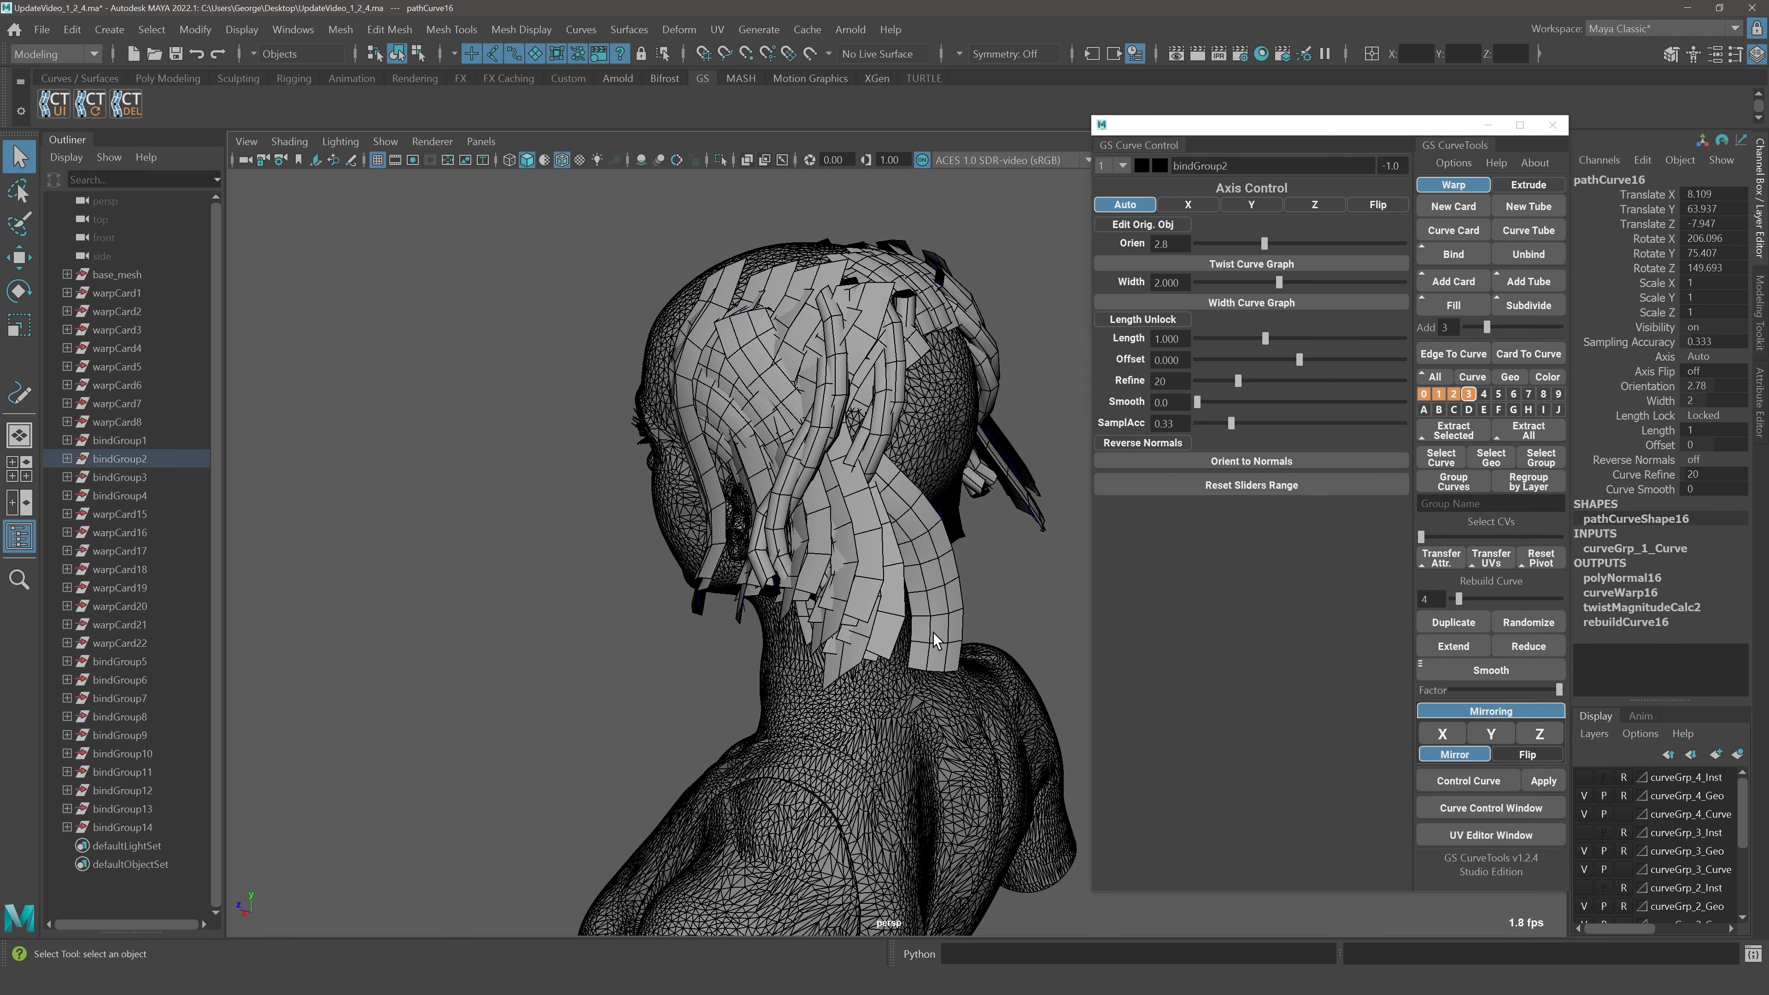
# Pick the bound strand at the temple, select its parent group bindGroup1 and delete the whole group
pyautogui.click(921, 566)
pyautogui.click(698, 488)
pyautogui.press('4')
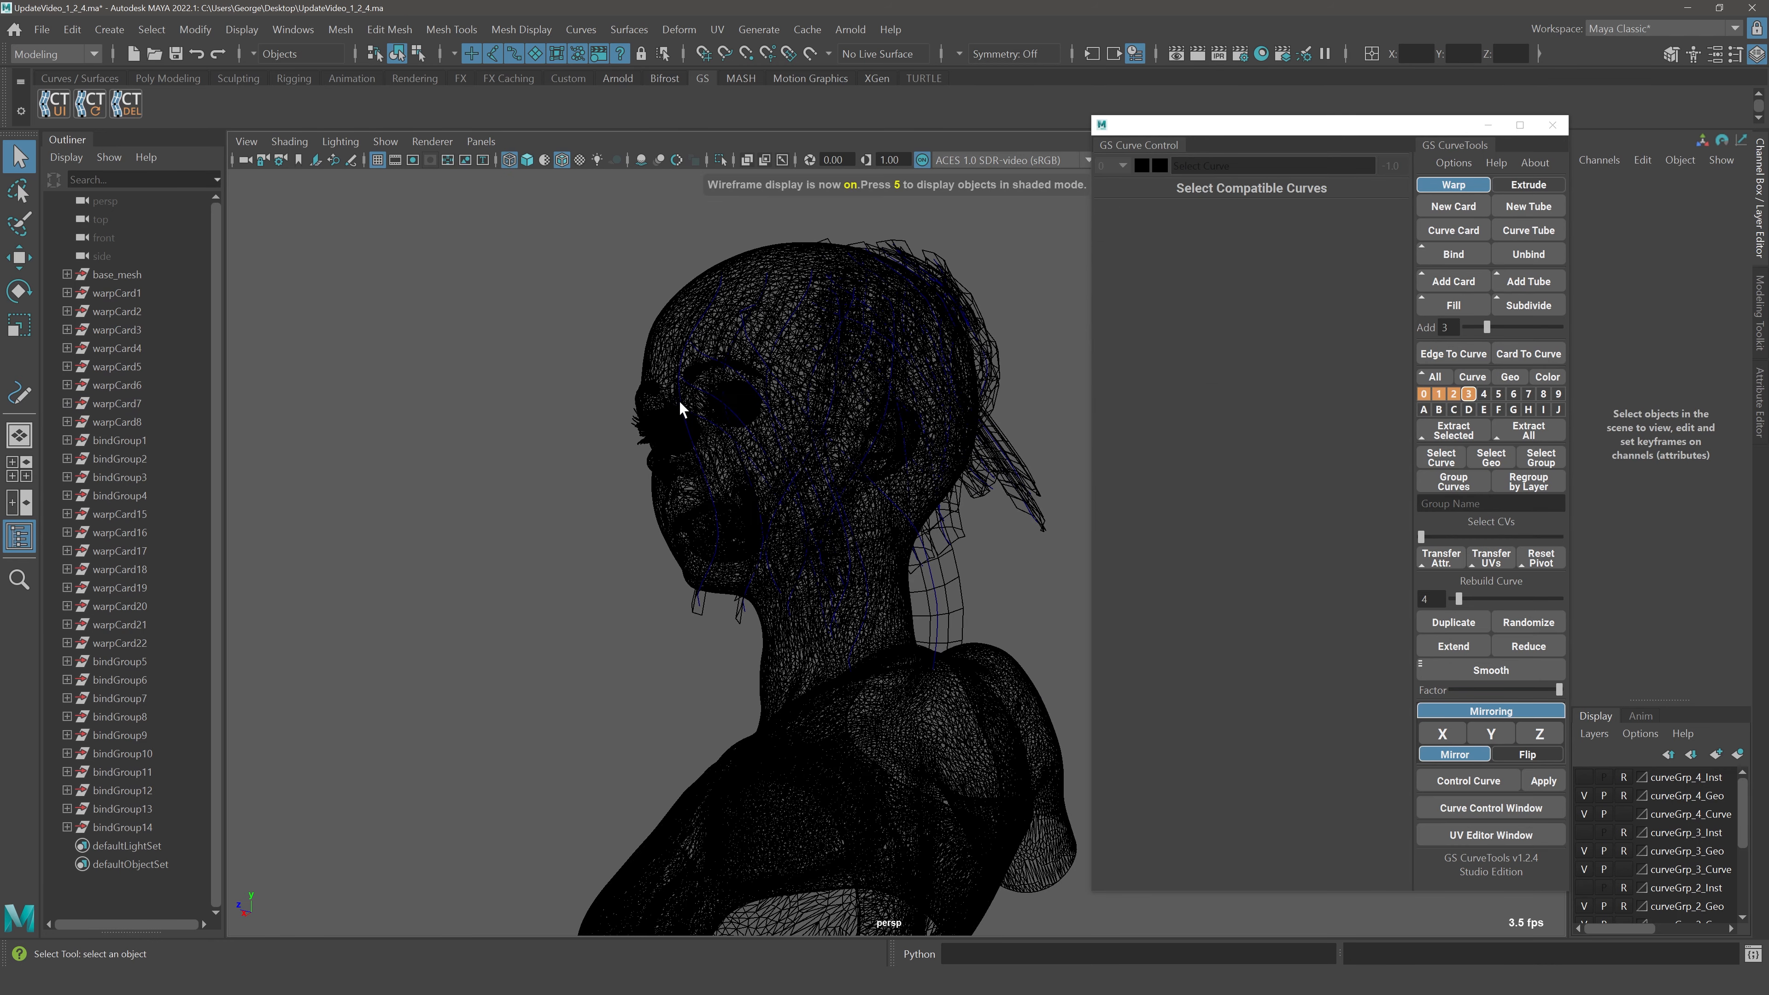
pyautogui.click(690, 404)
pyautogui.press('5')
pyautogui.press('Up')
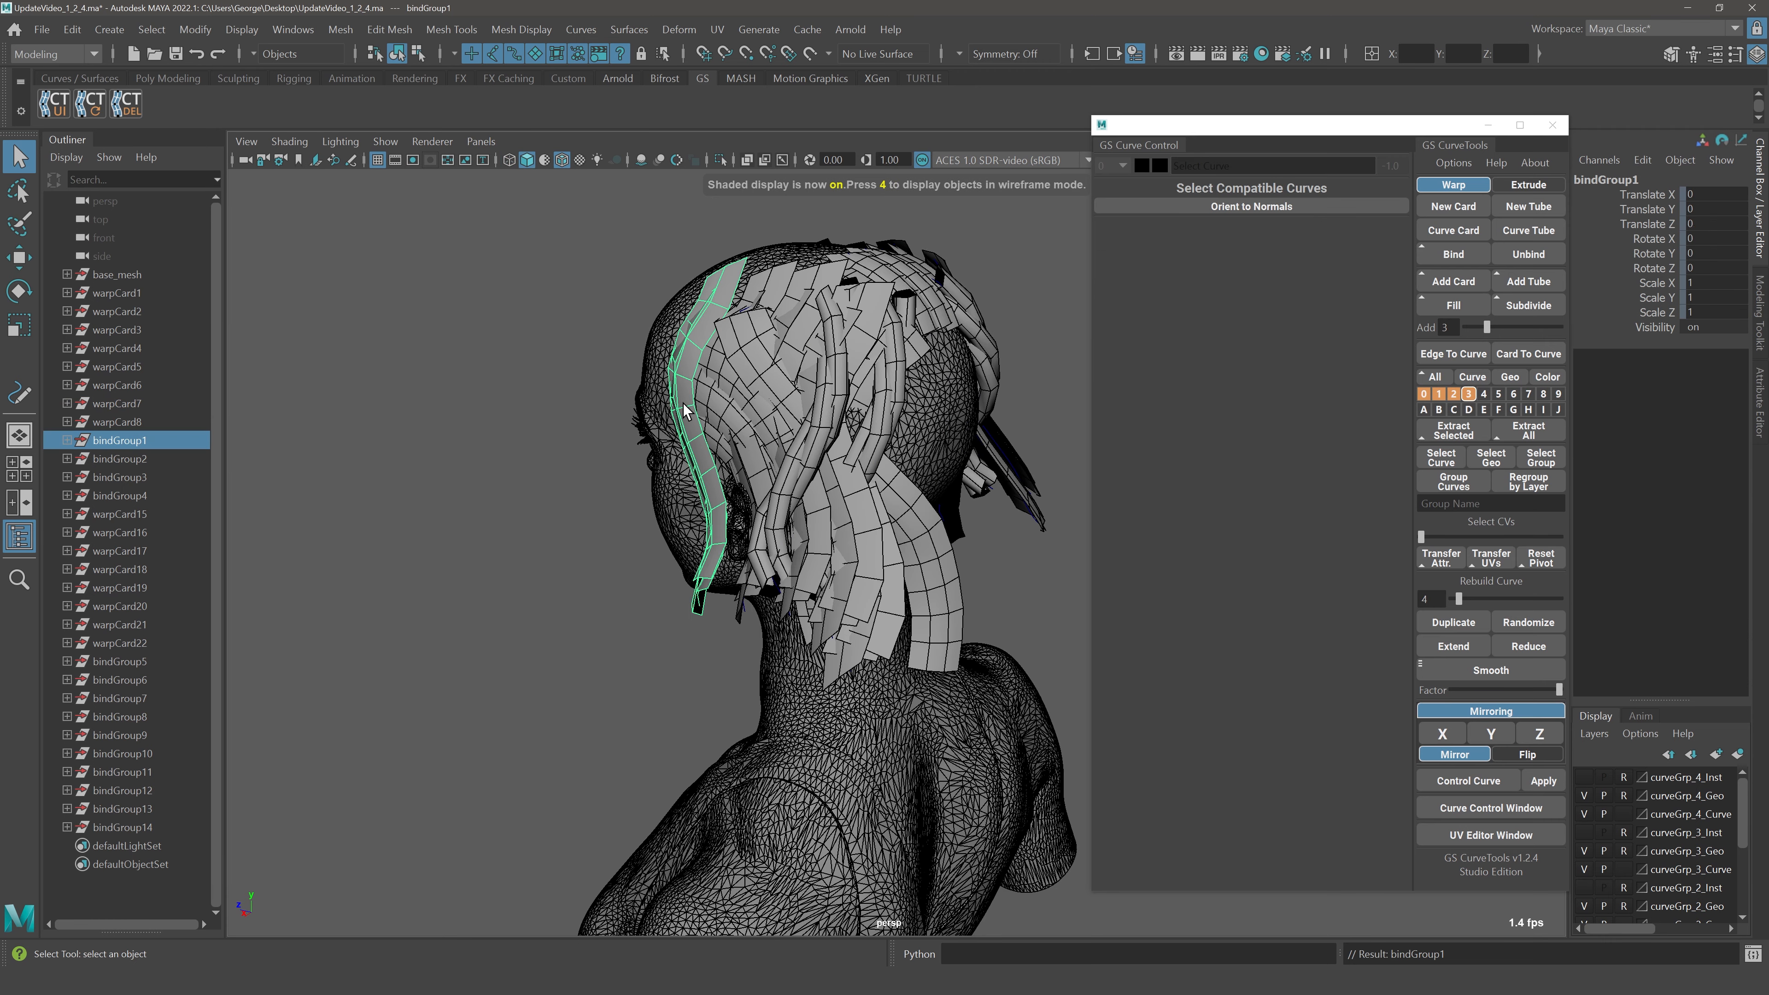
pyautogui.press('Delete')
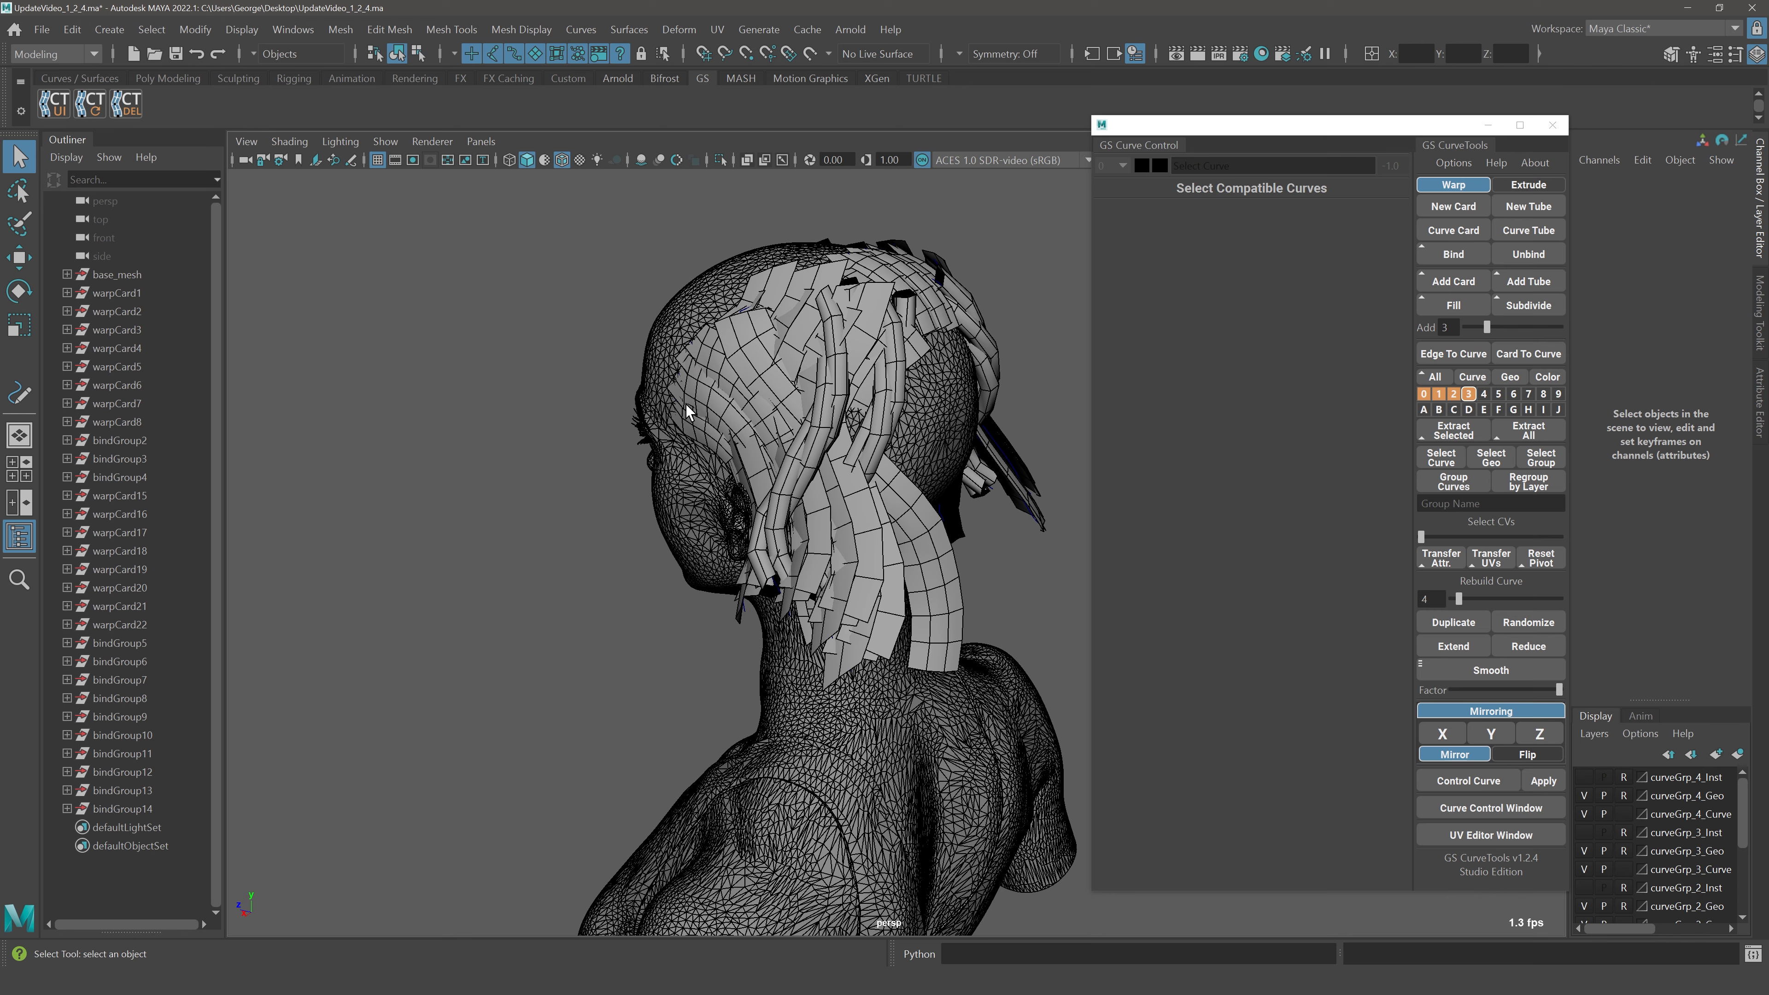
# View the Orient to Normals options for warpCard50, warpCard51 and warpCard52, and collapse them again
pyautogui.click(1454, 255)
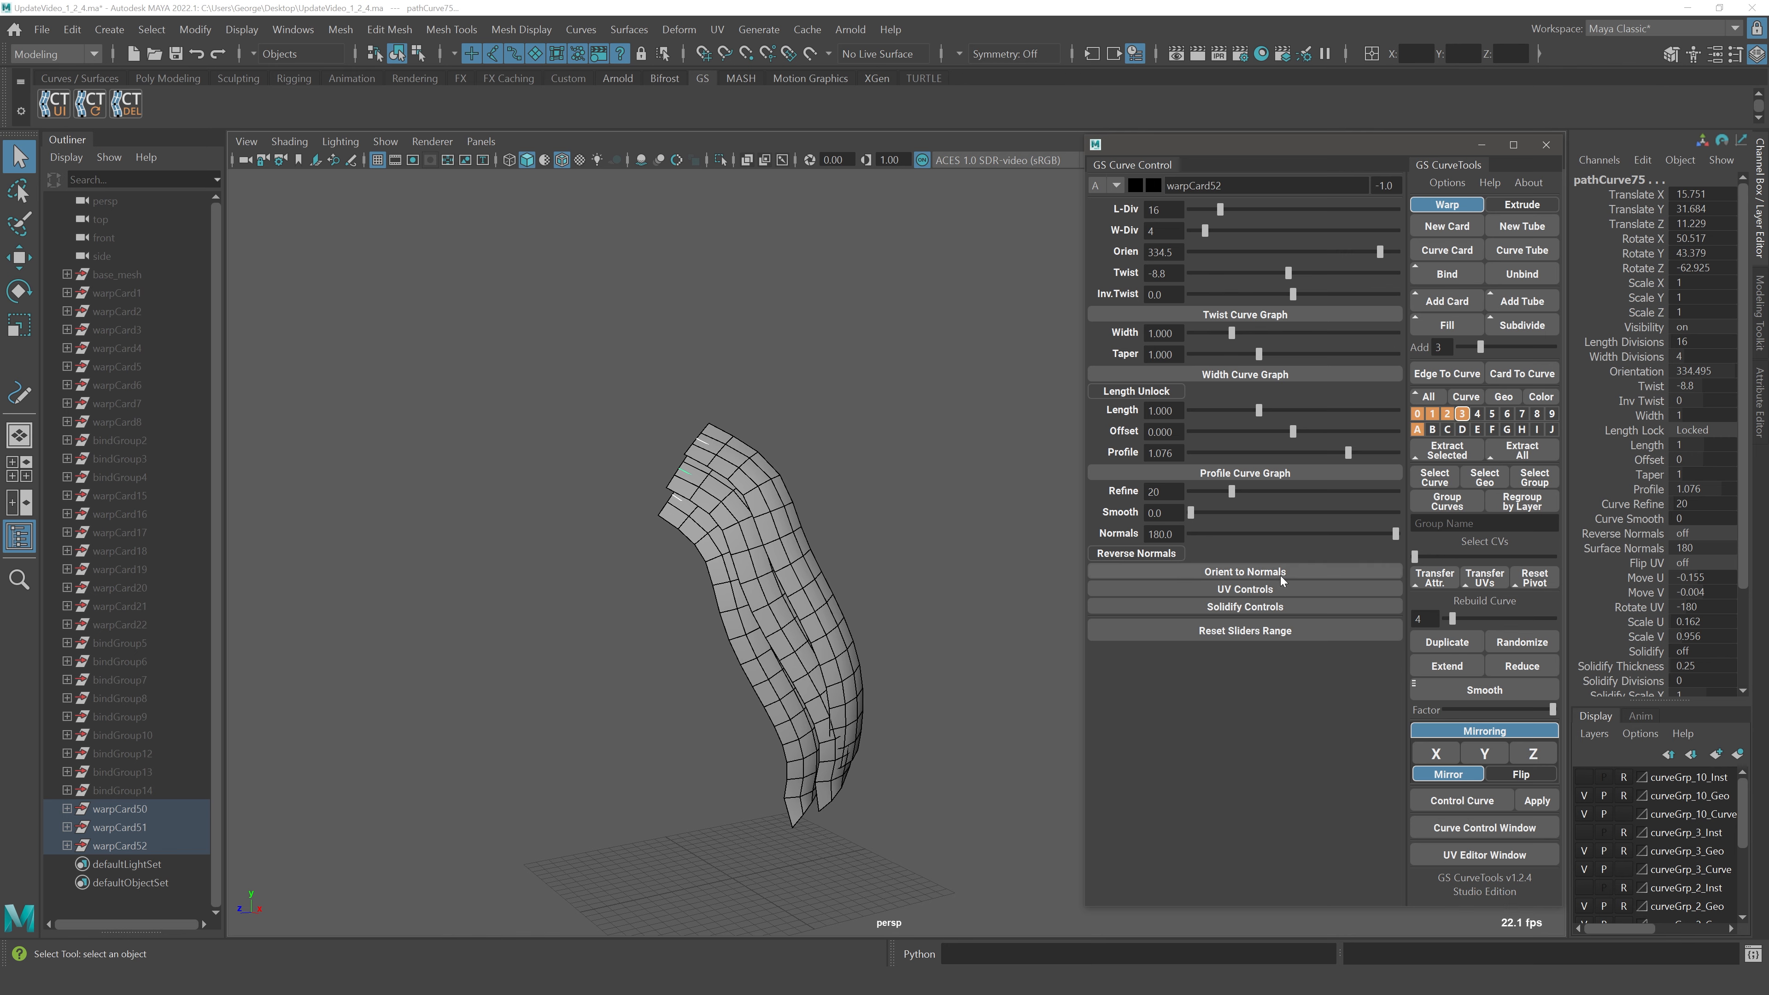
pyautogui.click(1255, 572)
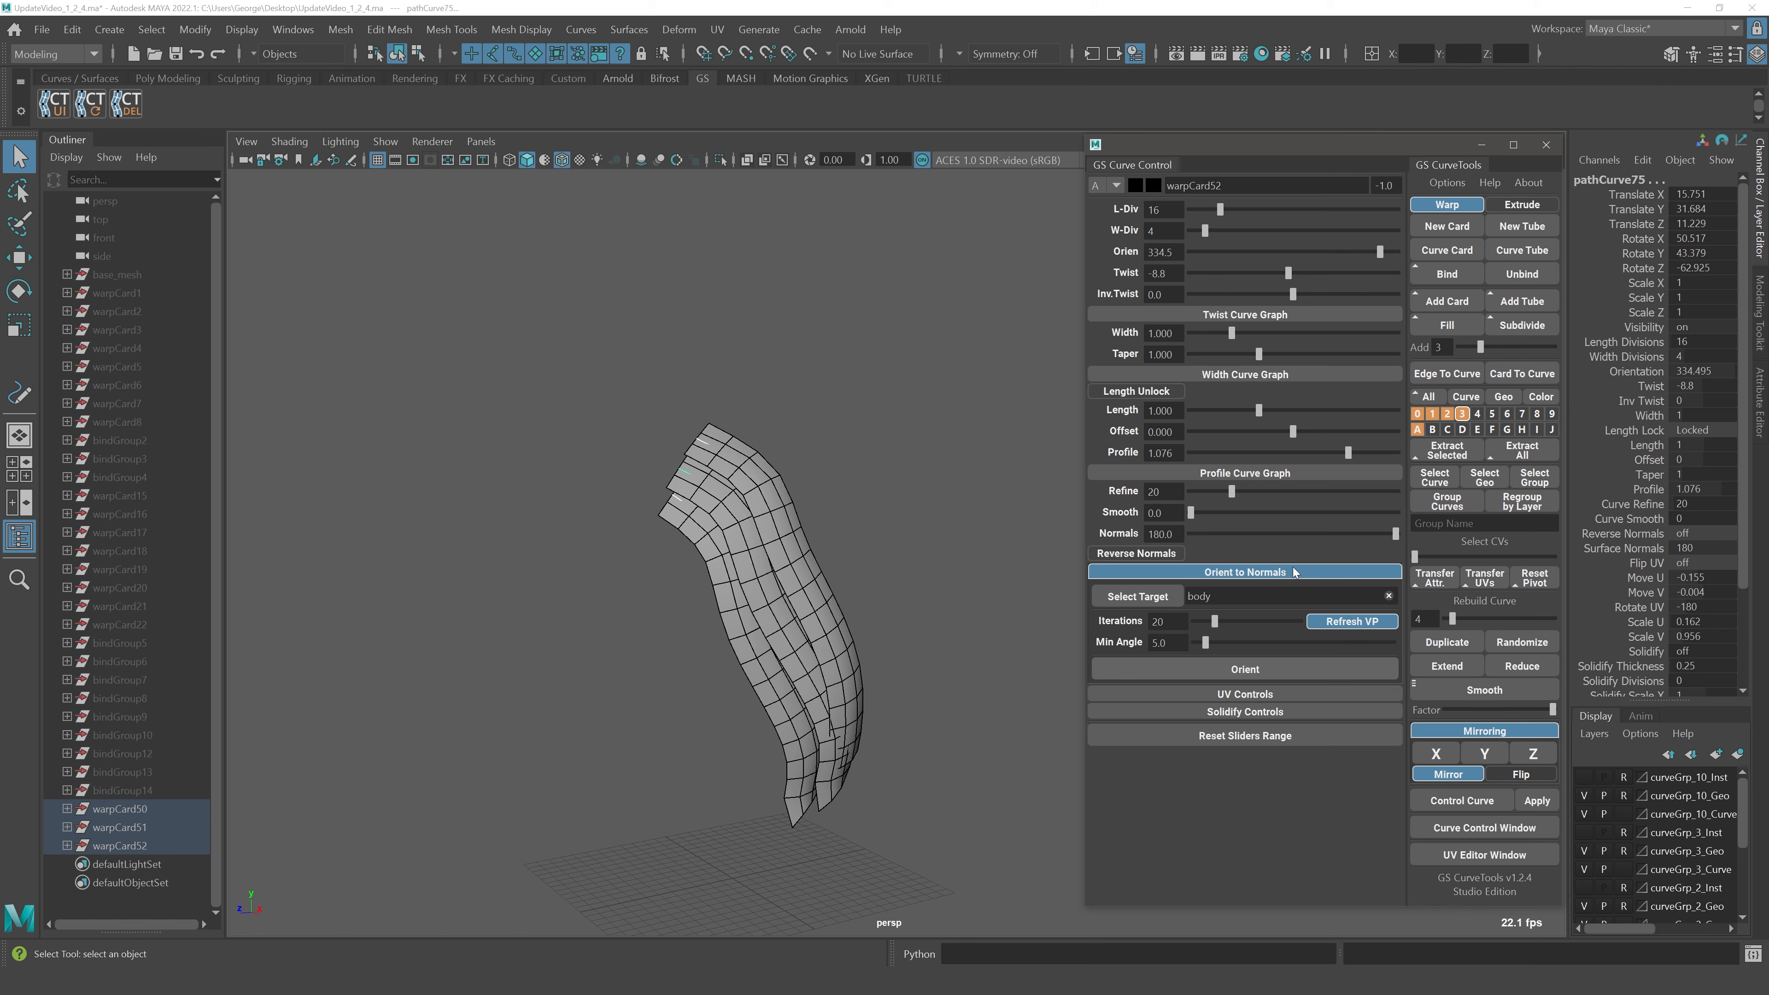
pyautogui.click(1293, 572)
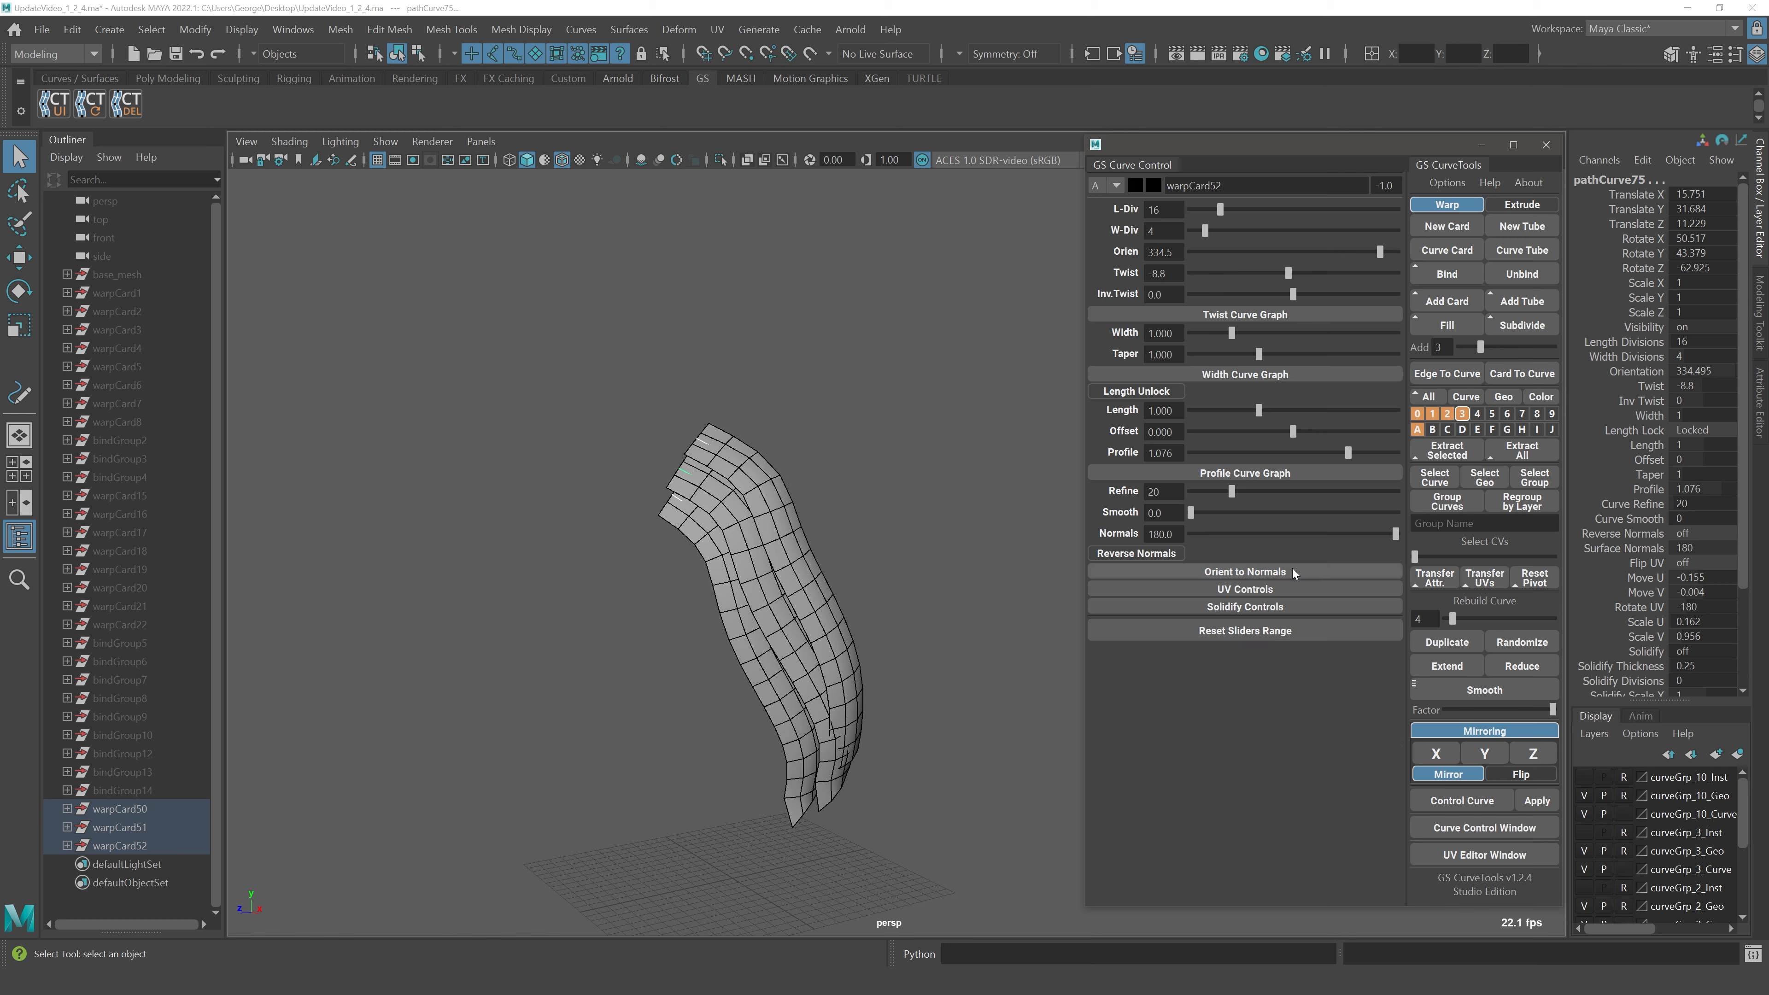